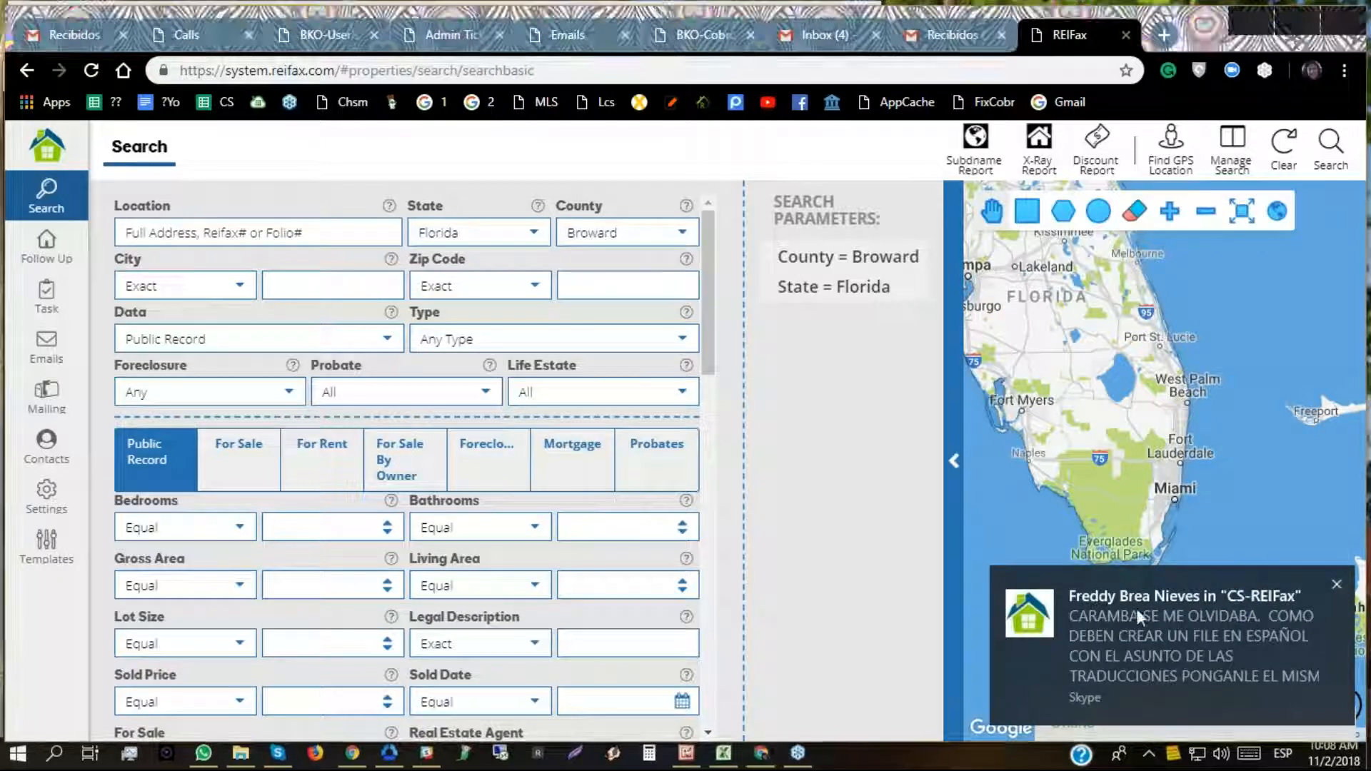
# Step: Dismiss the chat notification, switch to Skype and set the account's status to Do not disturb, leaving Skype minimized
pyautogui.click(1336, 585)
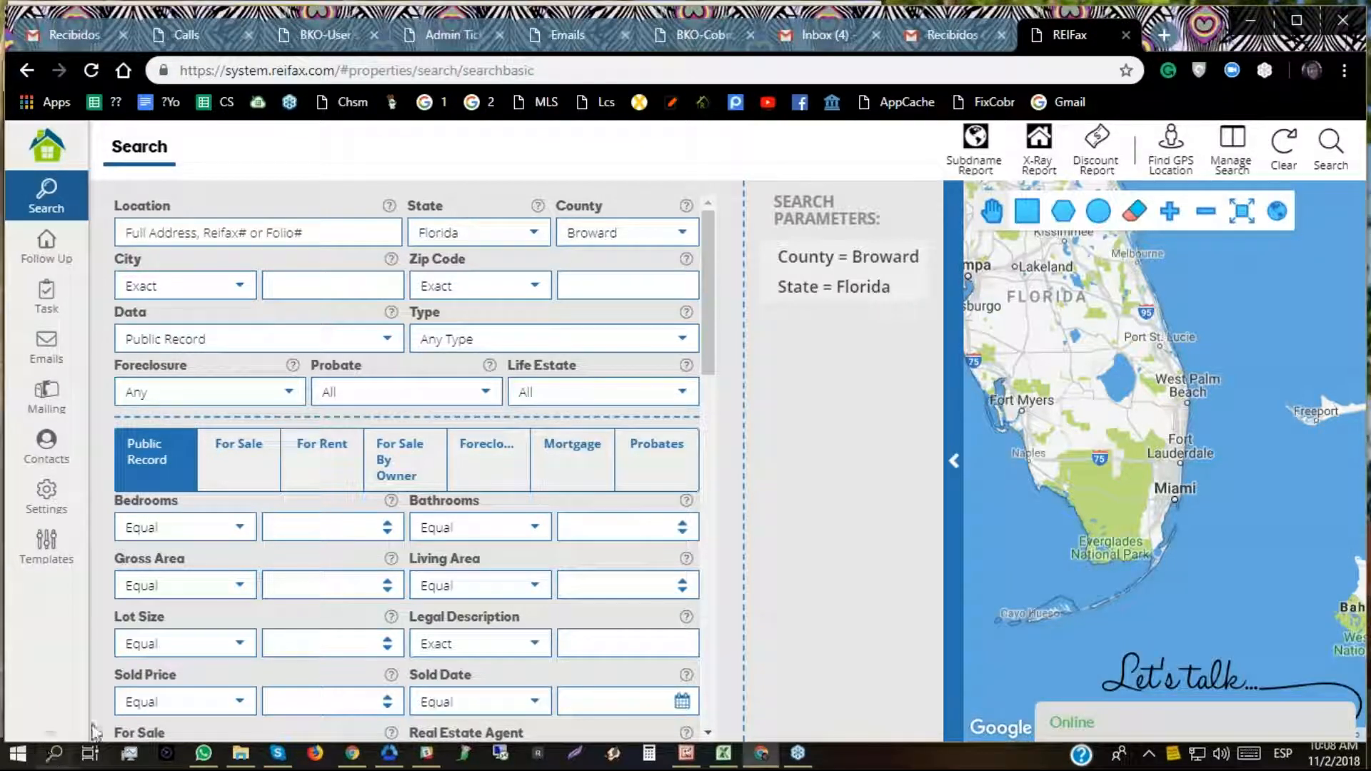
pyautogui.click(277, 754)
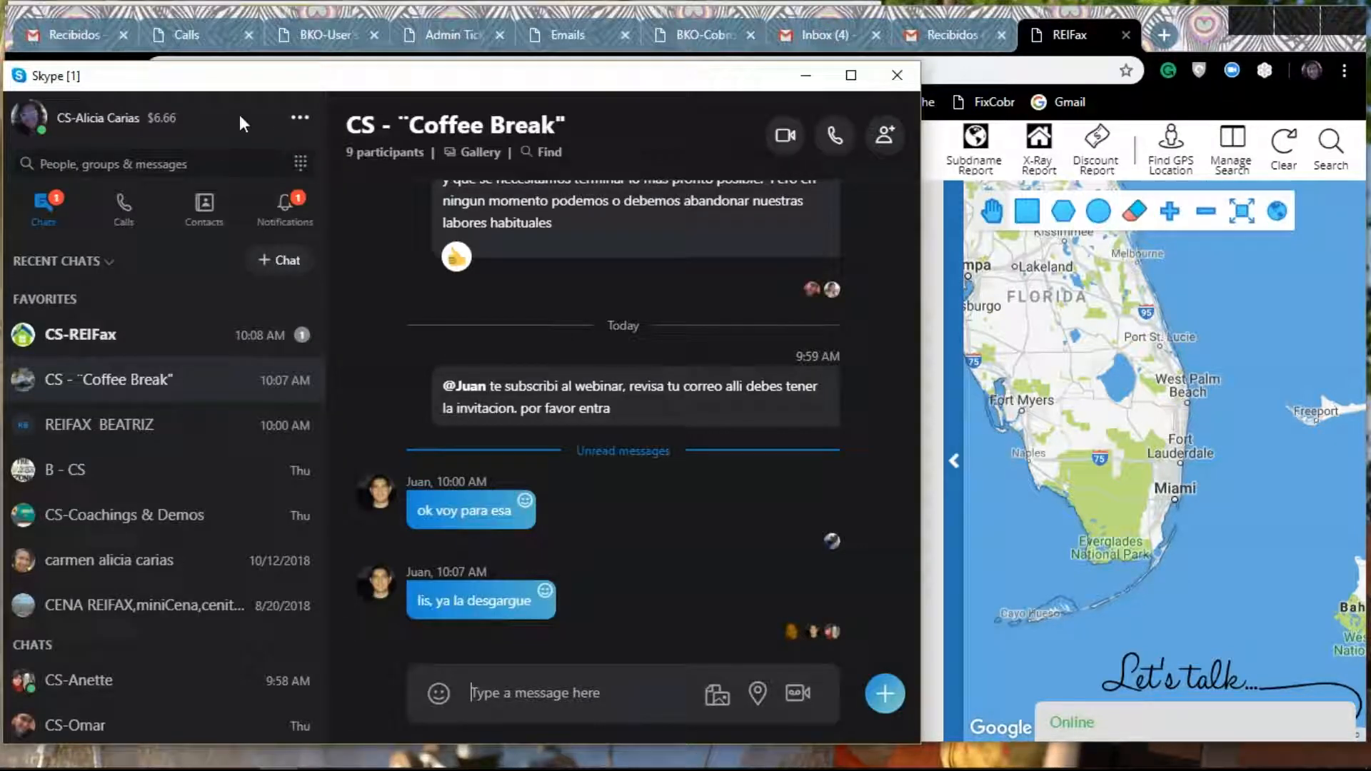
pyautogui.click(31, 128)
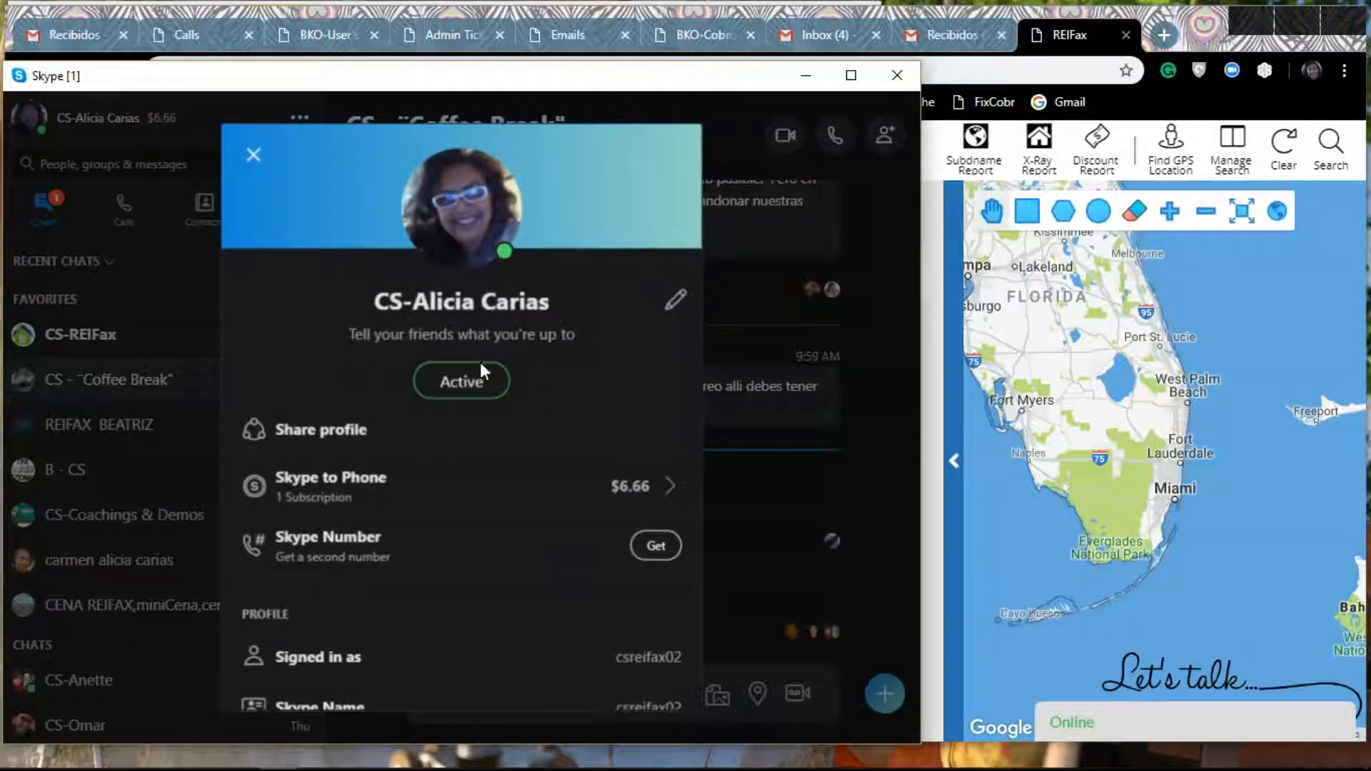
pyautogui.click(464, 379)
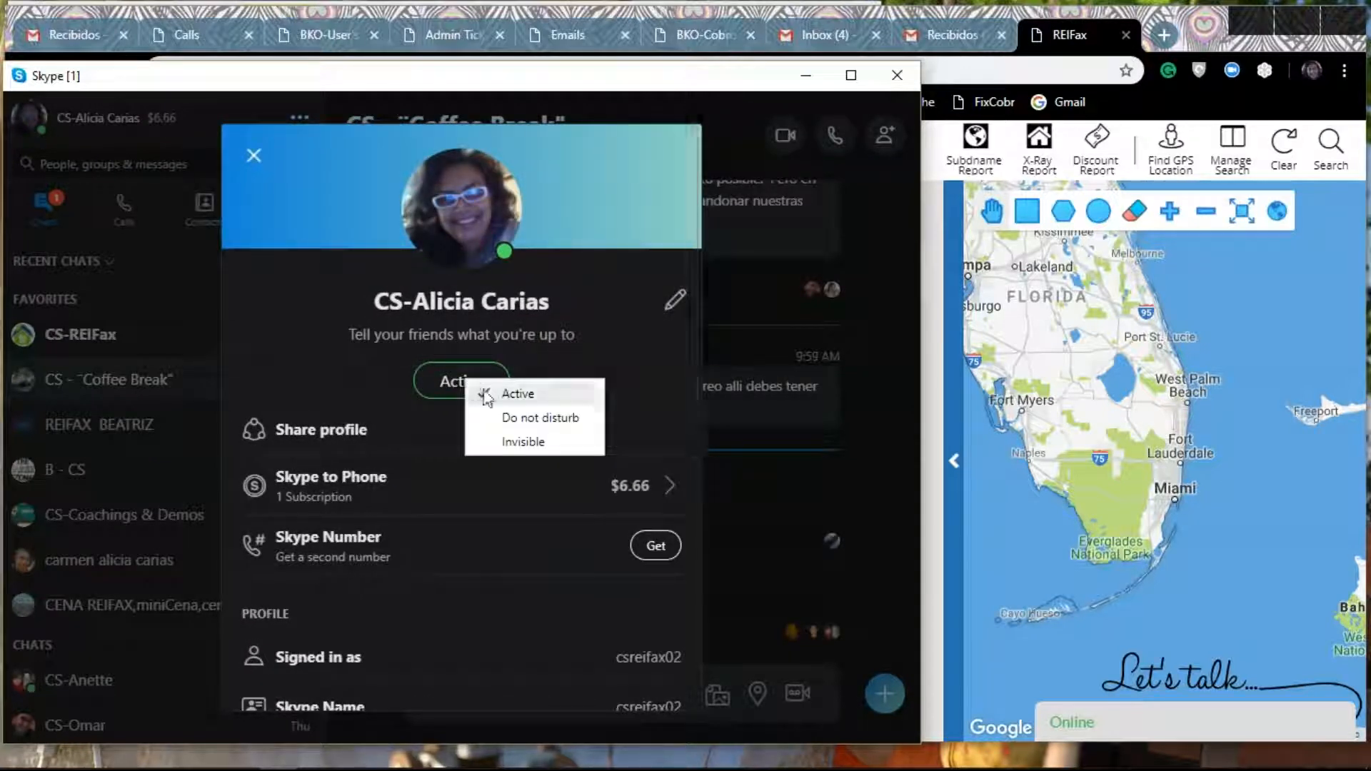
pyautogui.click(516, 419)
pyautogui.click(322, 429)
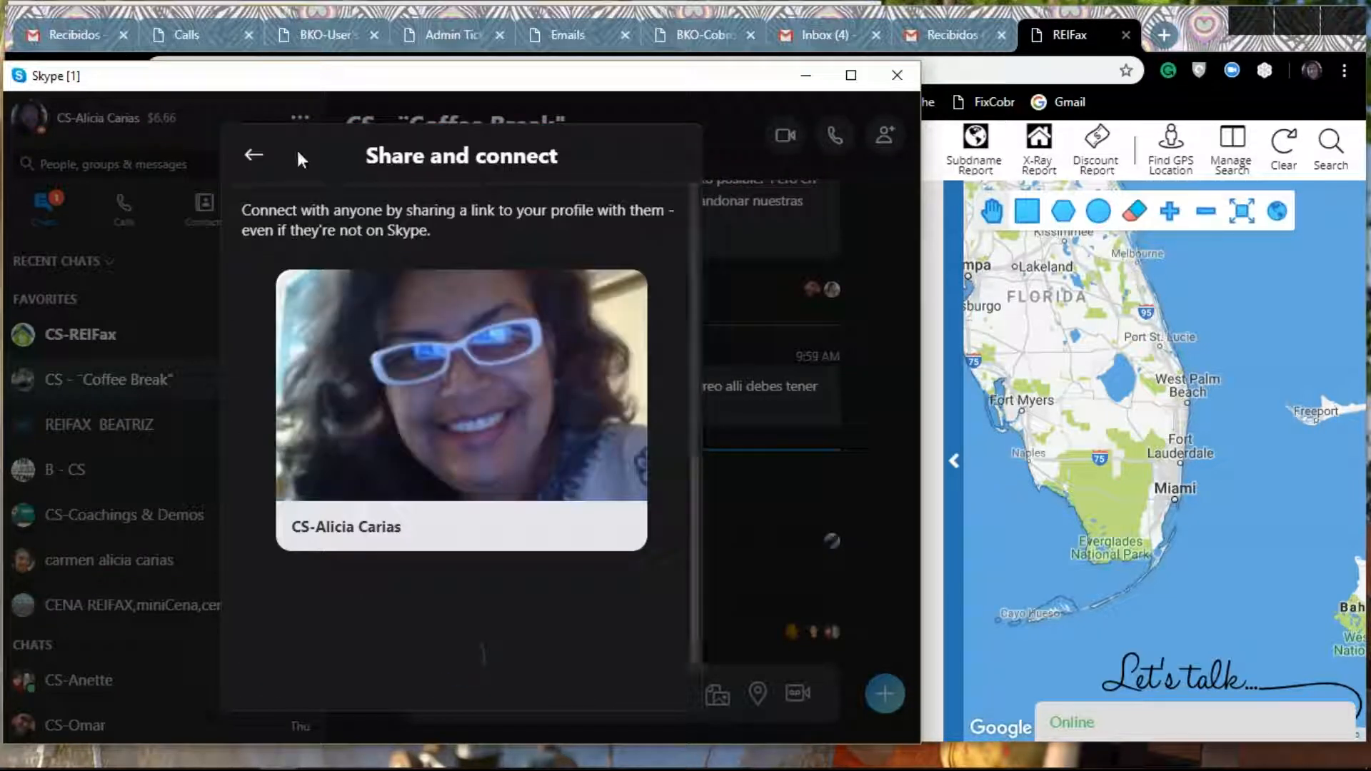
pyautogui.click(254, 155)
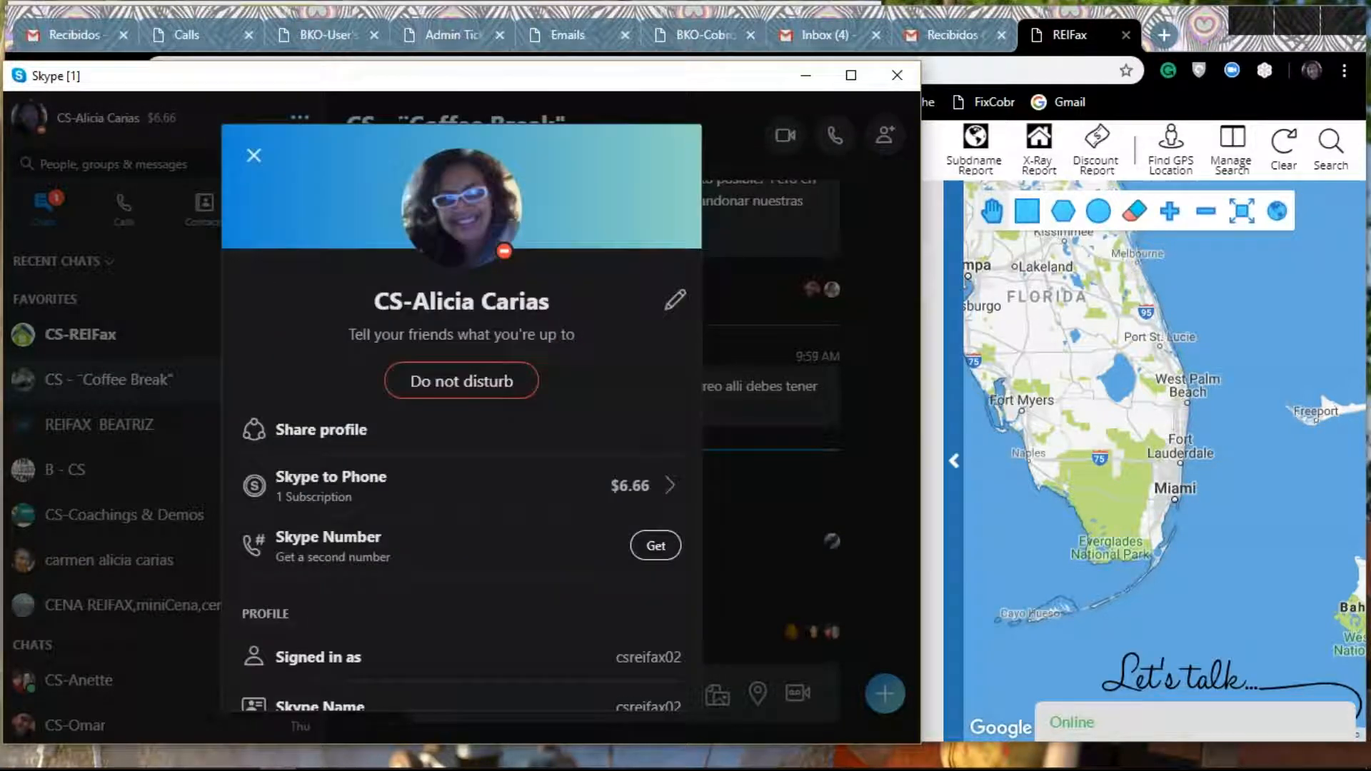
pyautogui.click(806, 75)
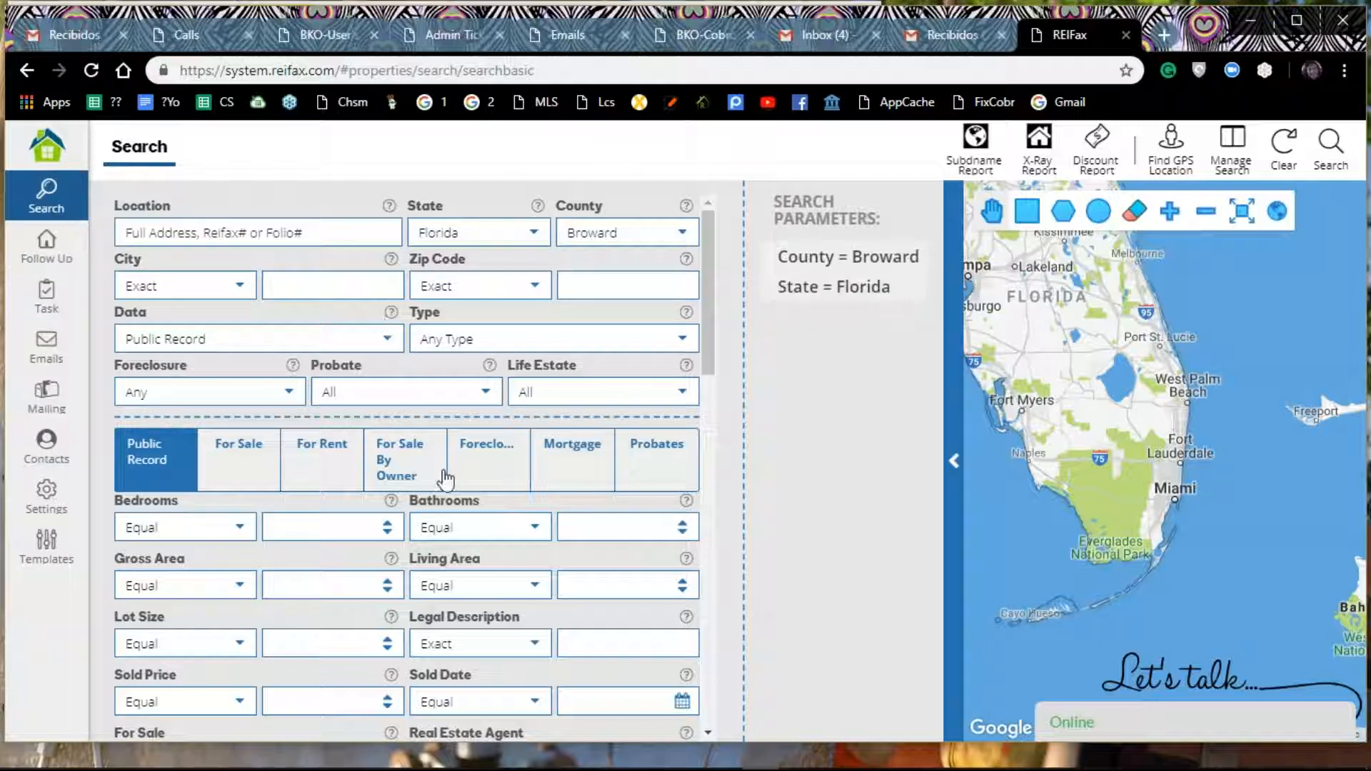
# Step: Open the REIFax email settings and examine the mail service options offered for email delivery
pyautogui.click(47, 495)
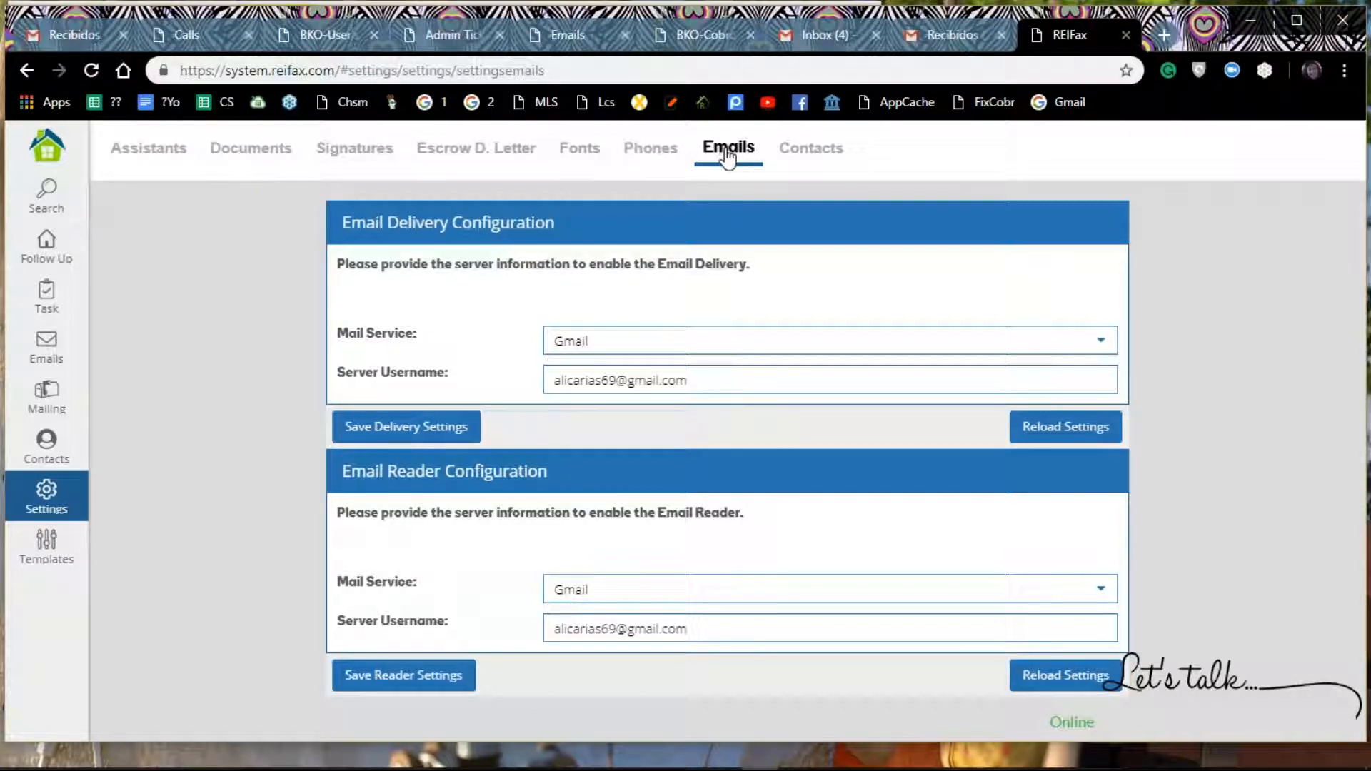
pyautogui.click(1103, 348)
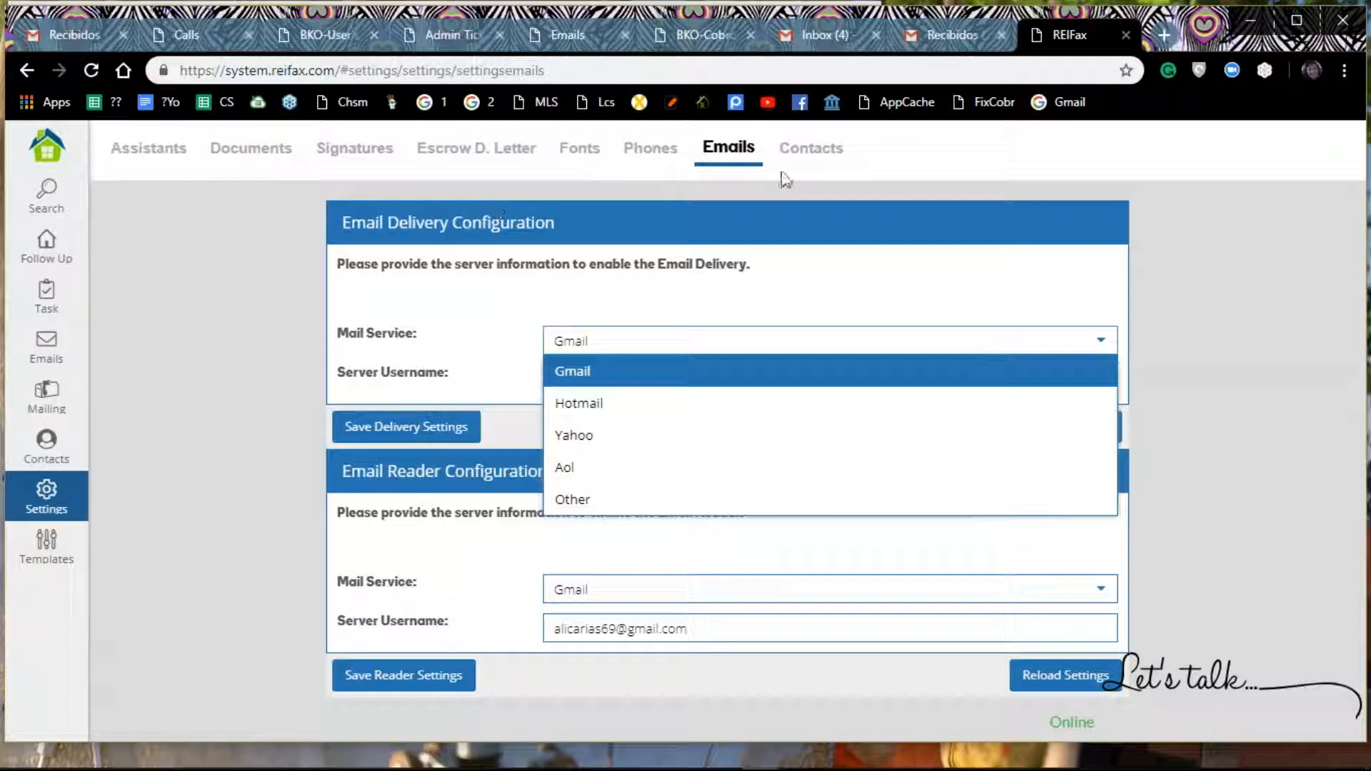
pyautogui.click(758, 296)
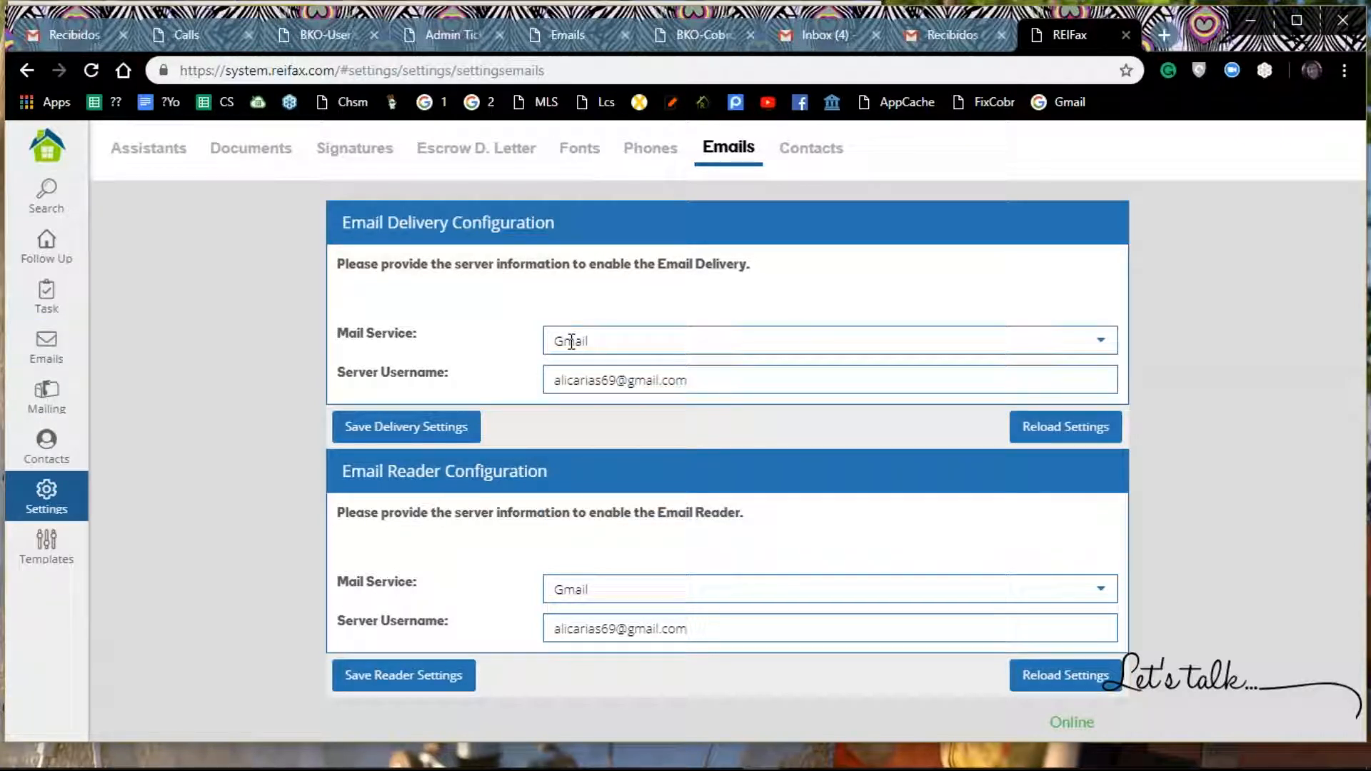
pyautogui.click(1098, 346)
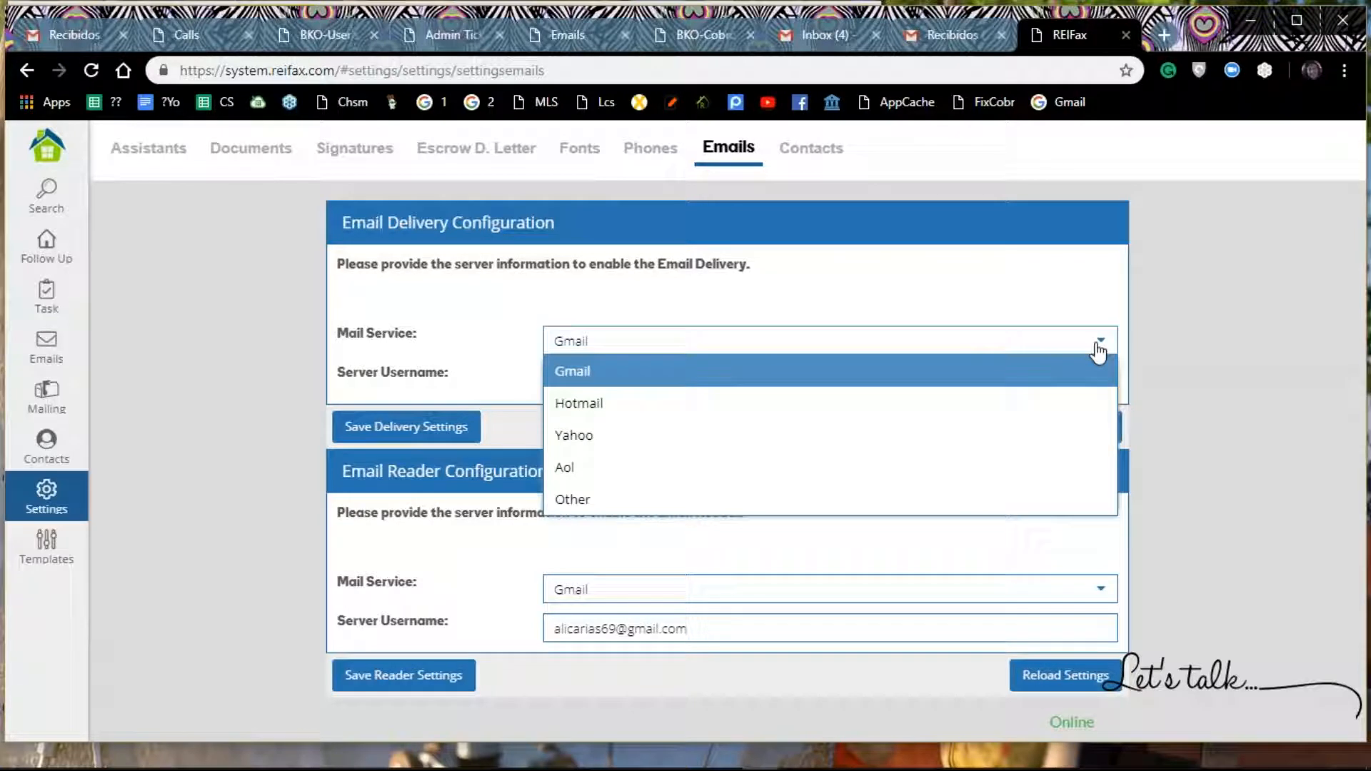
pyautogui.click(1038, 273)
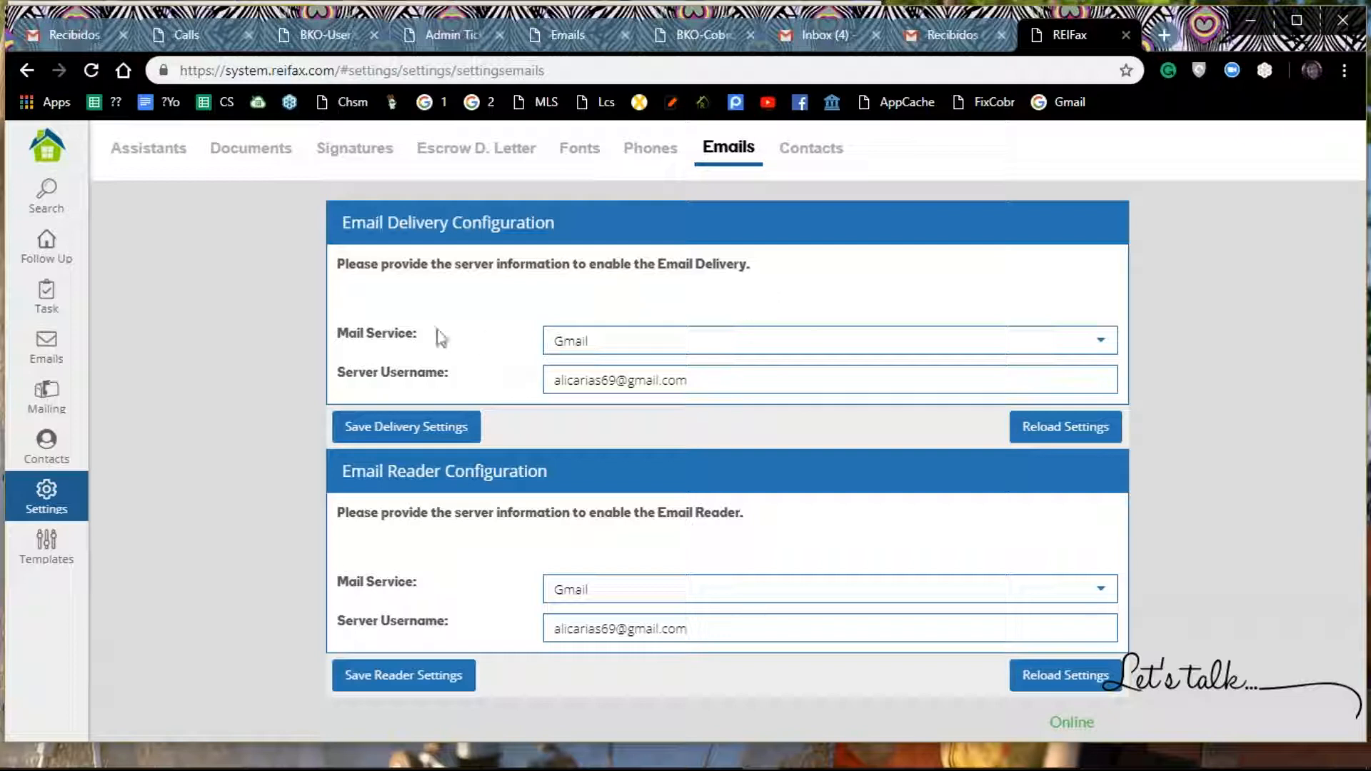
pyautogui.click(586, 341)
# Step: Open the signature settings and remove the saved 1st Signature and 2nd Signature
pyautogui.click(370, 163)
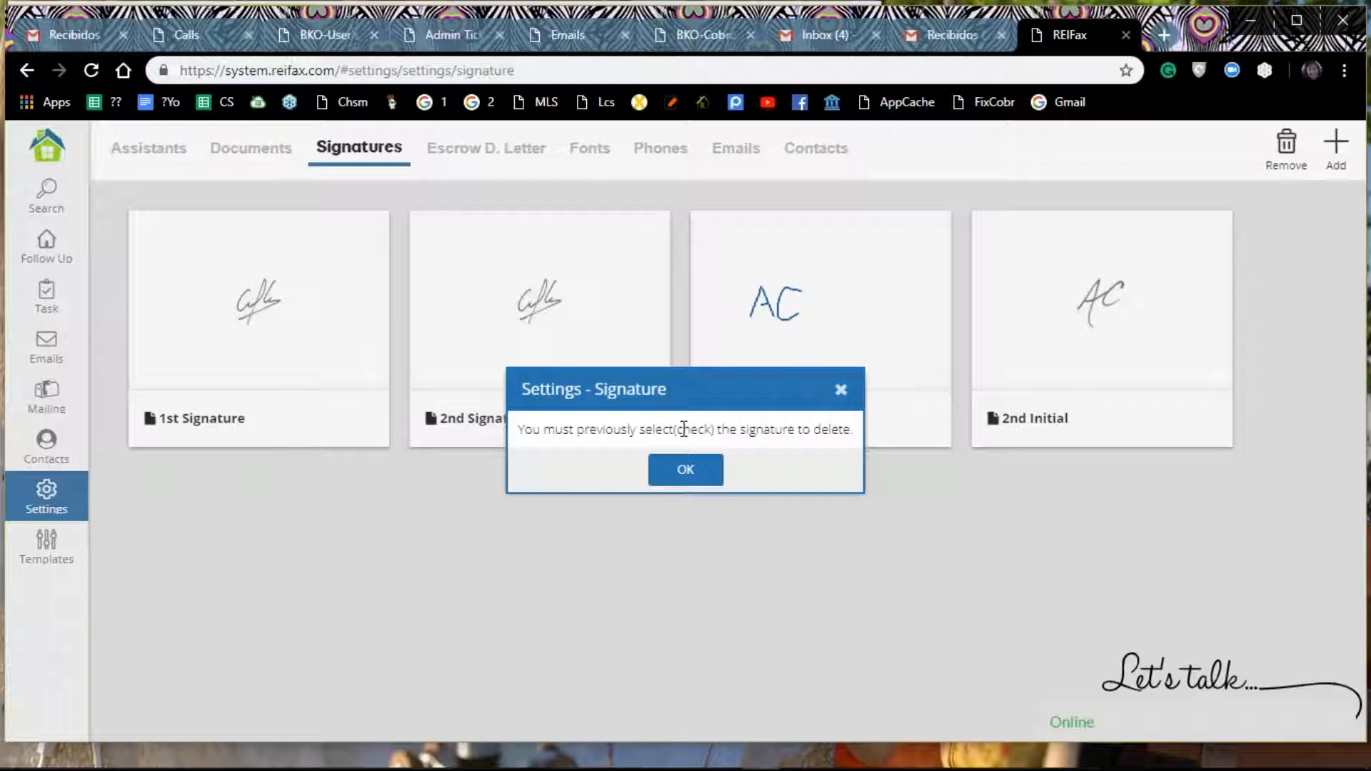
pyautogui.click(686, 470)
pyautogui.click(343, 370)
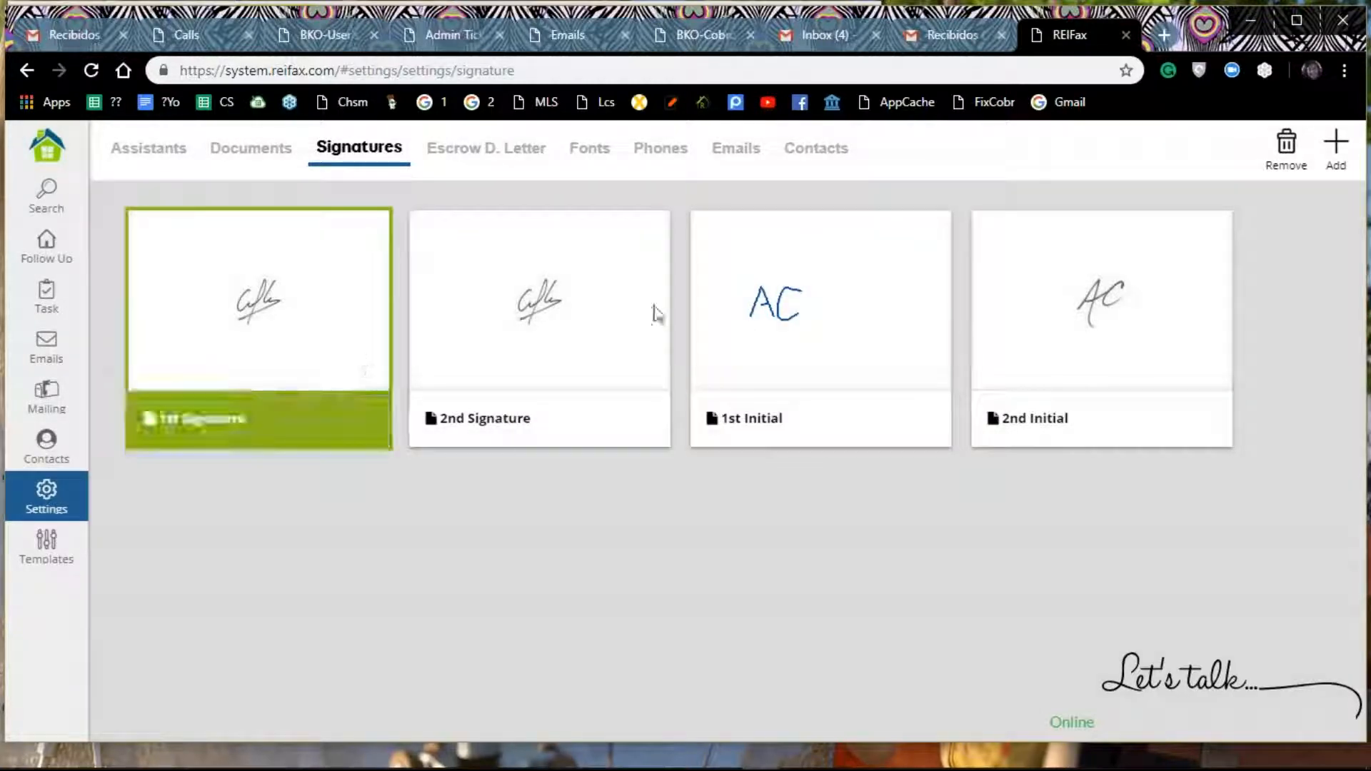
pyautogui.click(1282, 153)
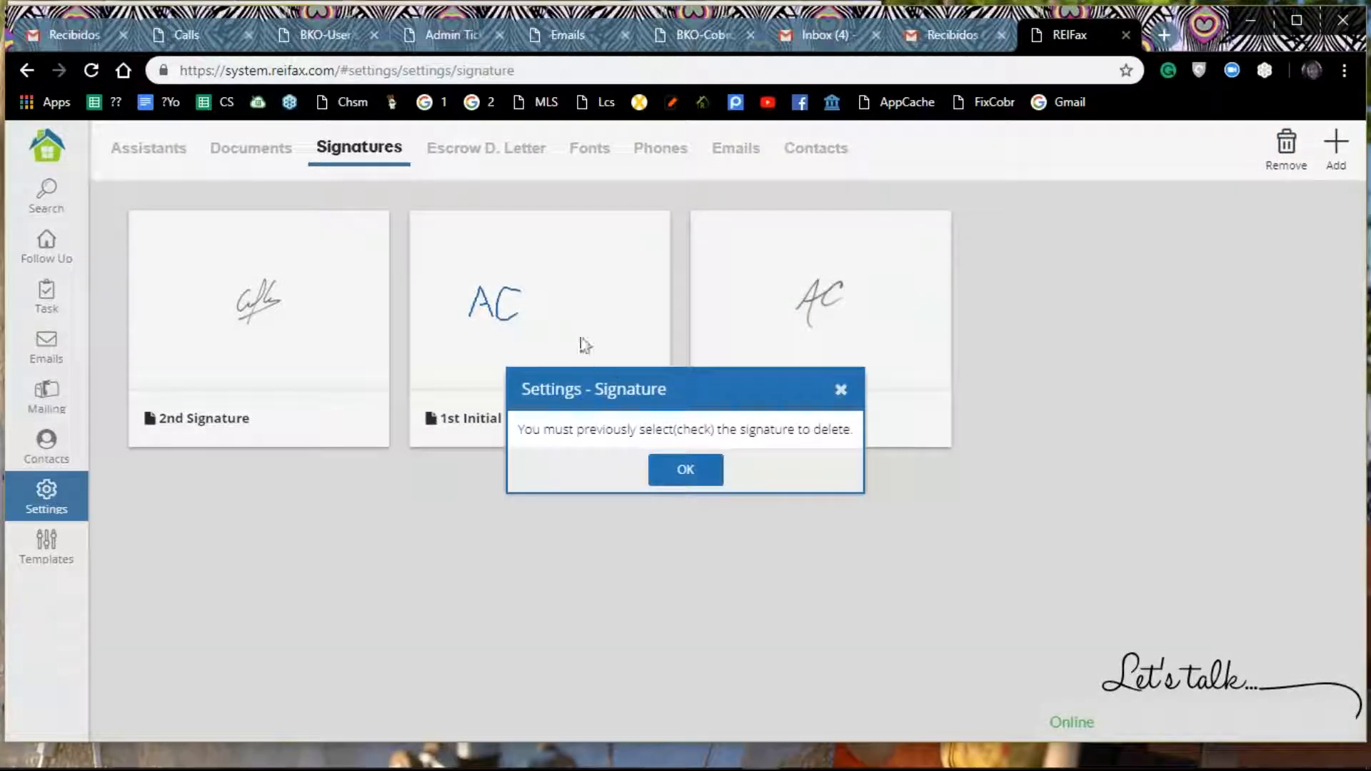
pyautogui.click(683, 472)
pyautogui.click(293, 371)
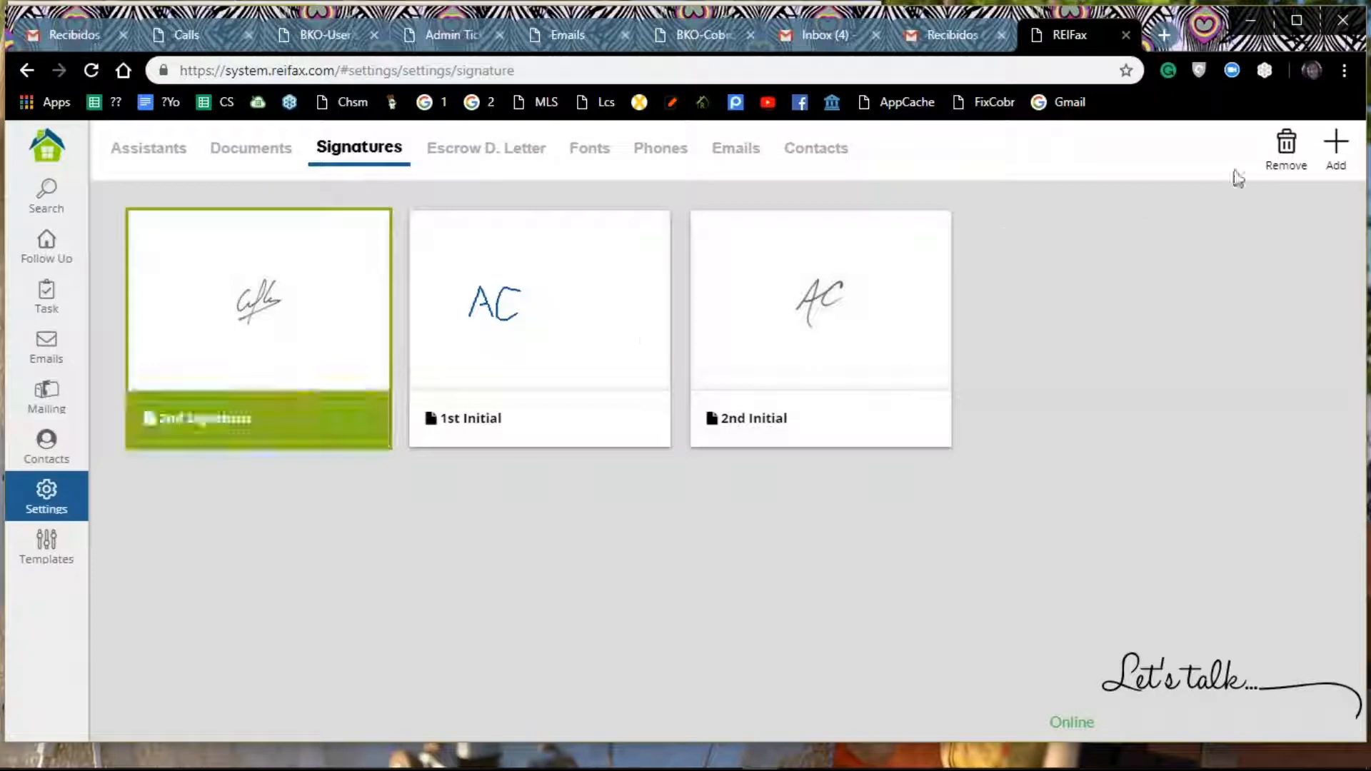
pyautogui.click(1286, 146)
# Step: Remove the saved 1st Initial and 2nd Initial from the signature settings
pyautogui.click(357, 360)
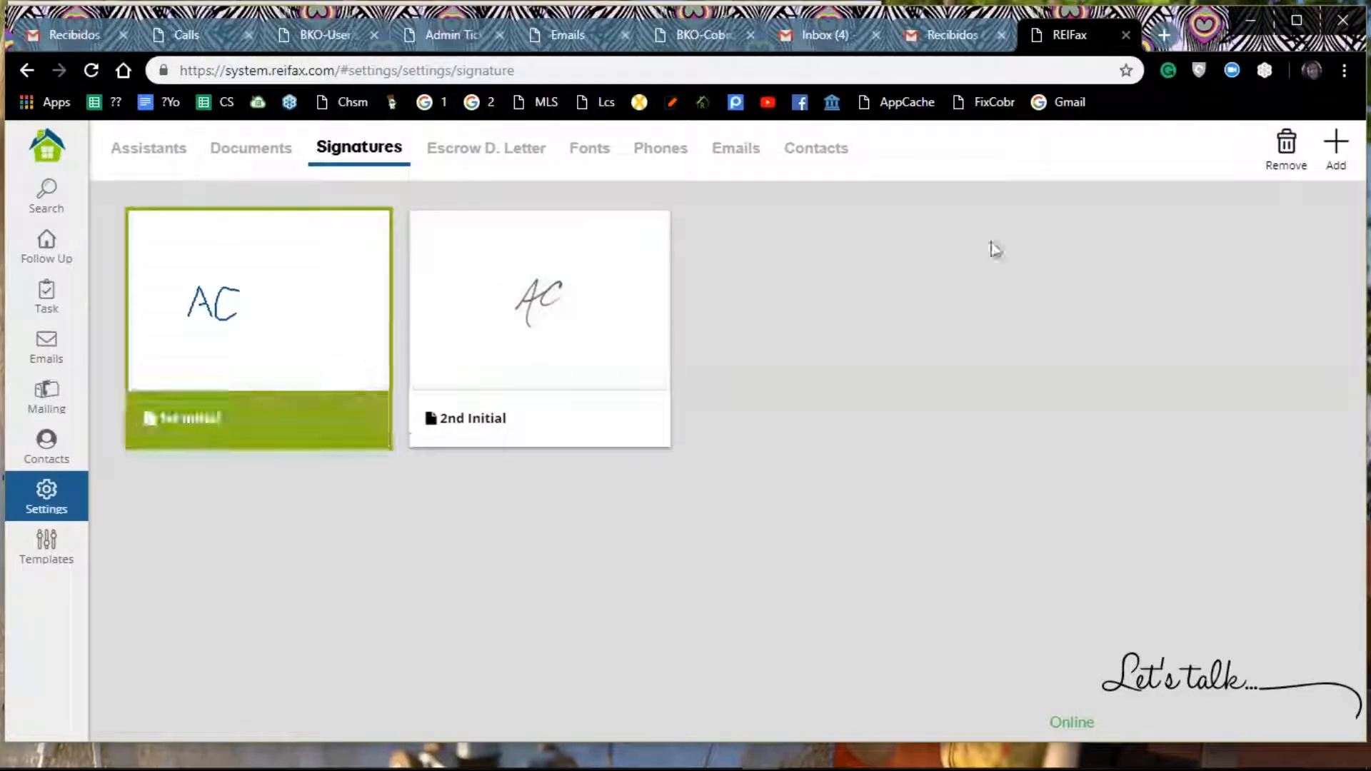
pyautogui.click(1286, 147)
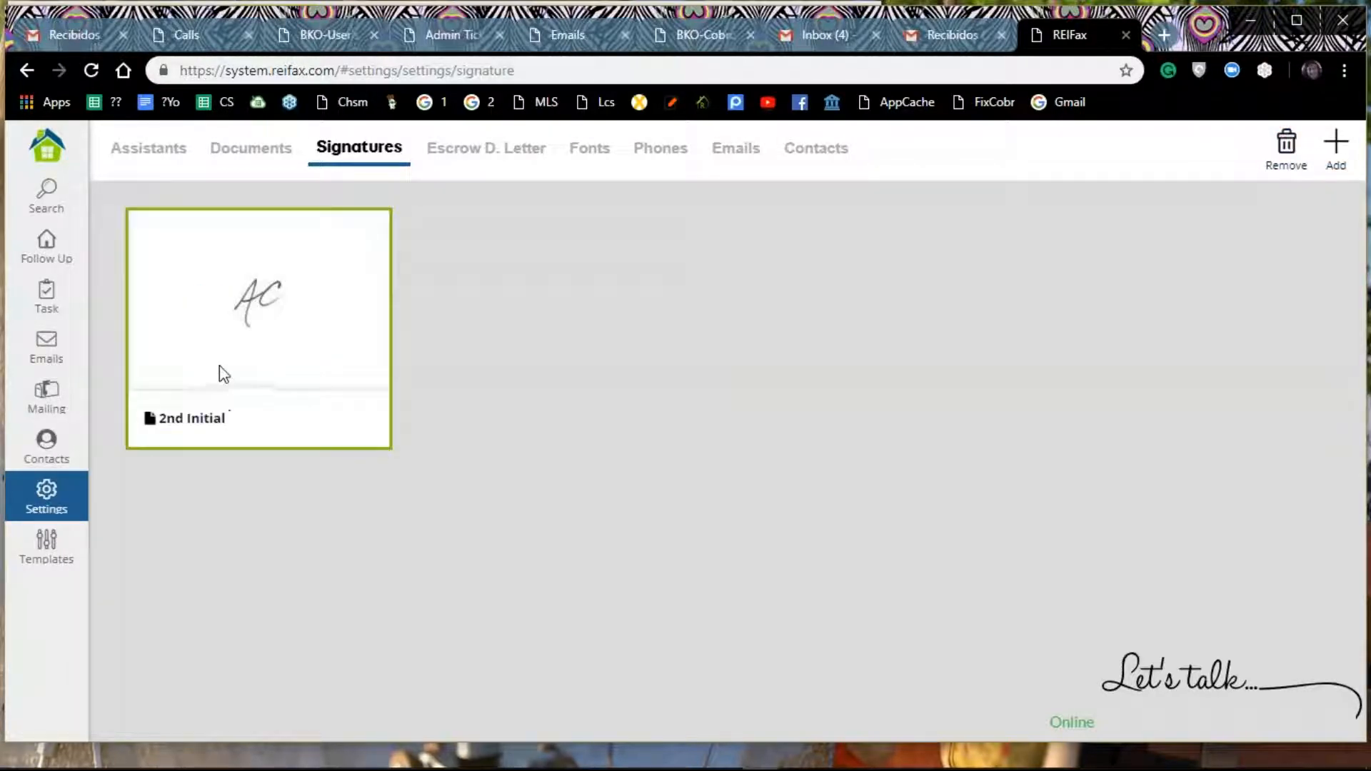
pyautogui.click(245, 368)
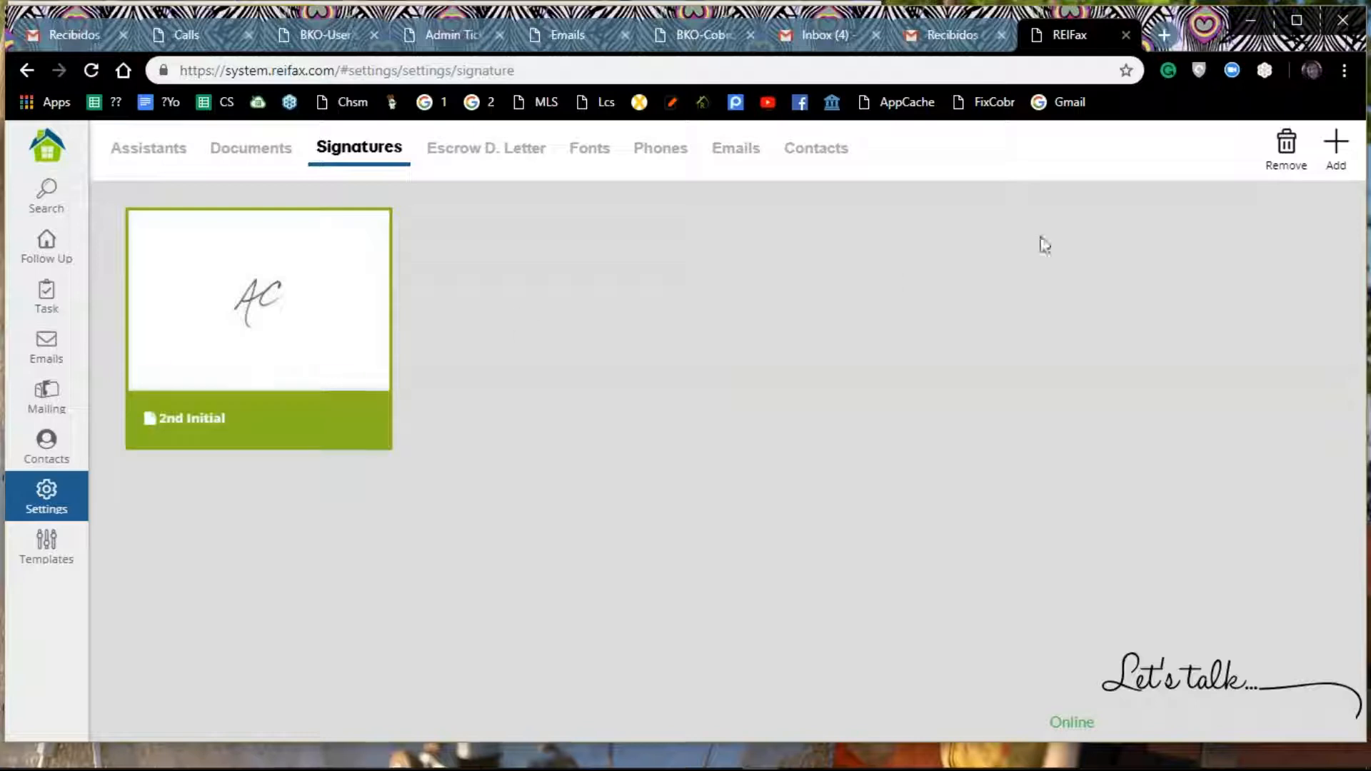
pyautogui.click(1286, 146)
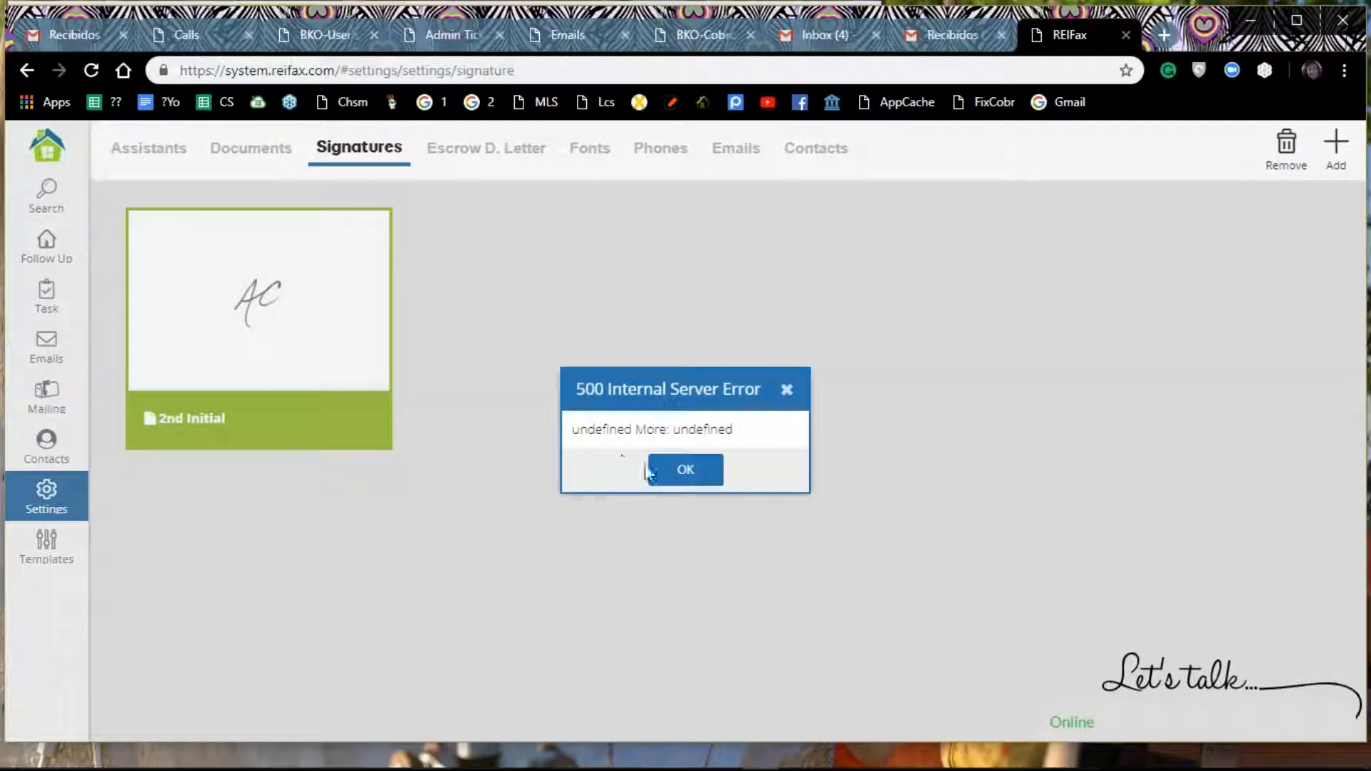
pyautogui.click(677, 472)
pyautogui.click(1286, 161)
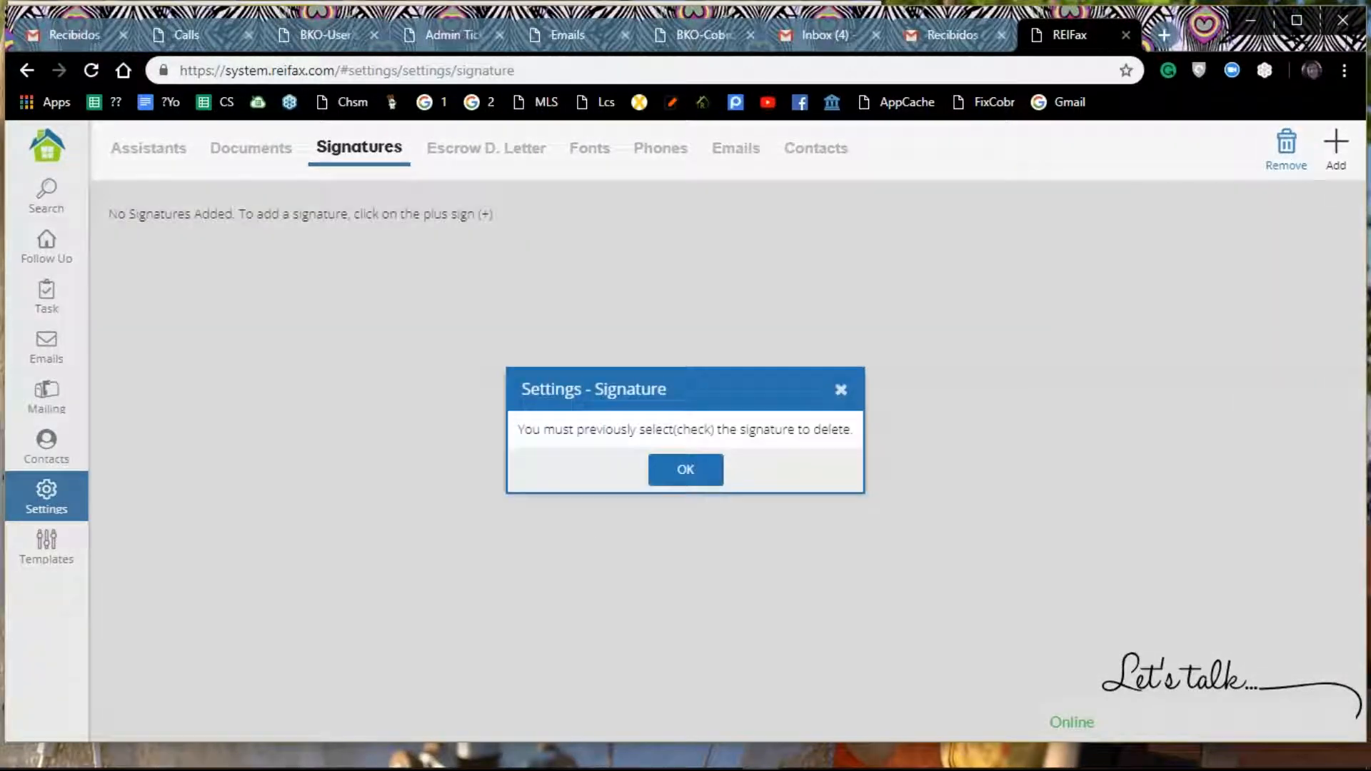
pyautogui.click(686, 470)
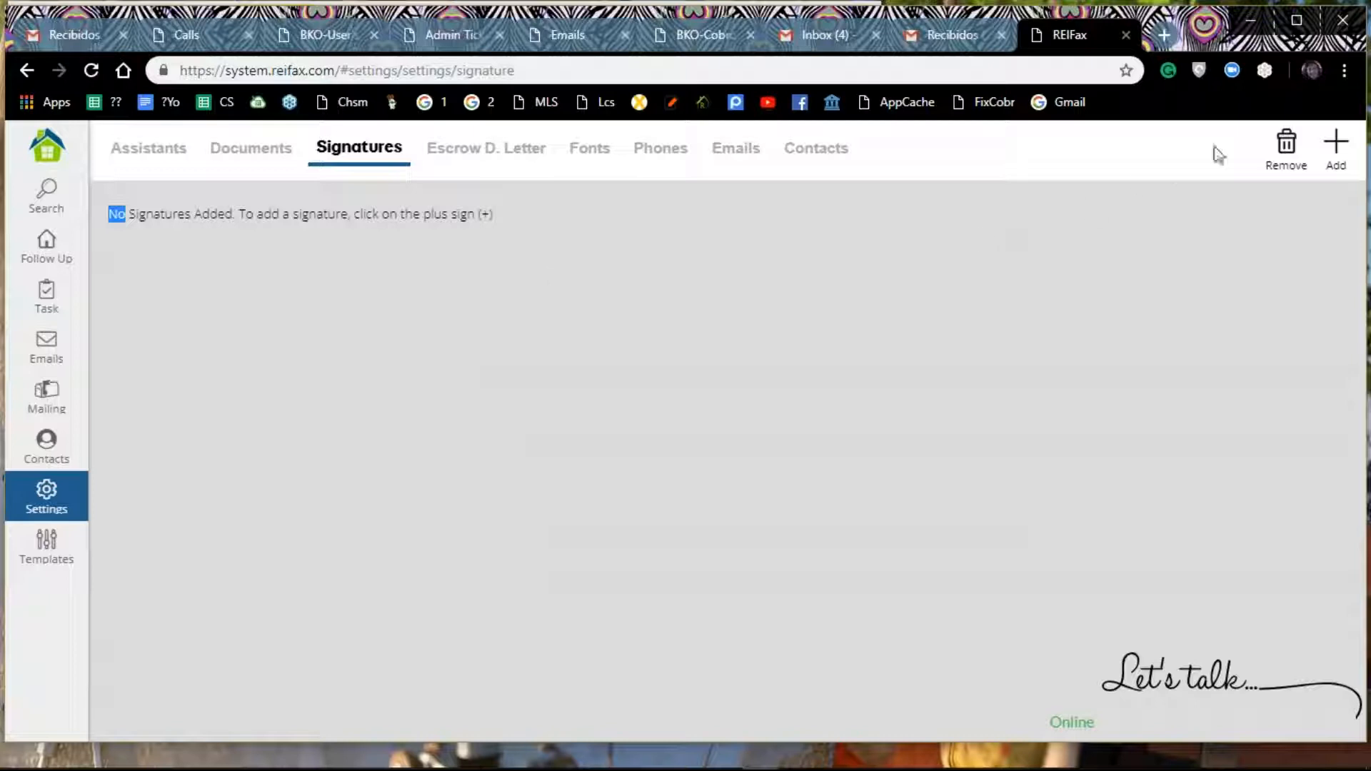
# Step: Add a 1st Signature by drawing it freehand on the signature canvas, and save it
pyautogui.click(1332, 150)
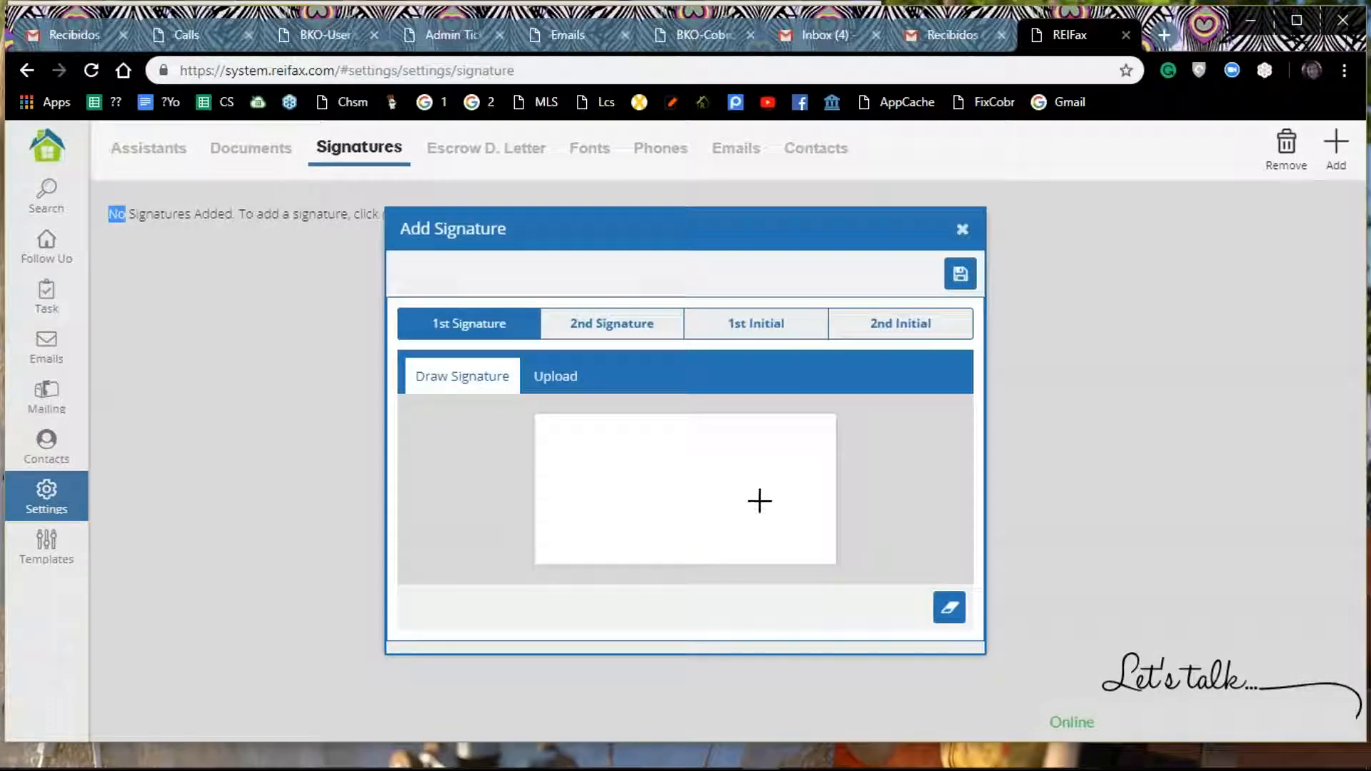
pyautogui.moveTo(579, 494)
pyautogui.mouseDown()
pyautogui.moveTo(655, 474)
pyautogui.moveTo(650, 456)
pyautogui.moveTo(615, 467)
pyautogui.moveTo(624, 511)
pyautogui.moveTo(747, 525)
pyautogui.mouseUp()
pyautogui.moveTo(658, 505)
pyautogui.mouseDown()
pyautogui.moveTo(686, 499)
pyautogui.moveTo(707, 450)
pyautogui.moveTo(680, 468)
pyautogui.moveTo(641, 552)
pyautogui.mouseUp()
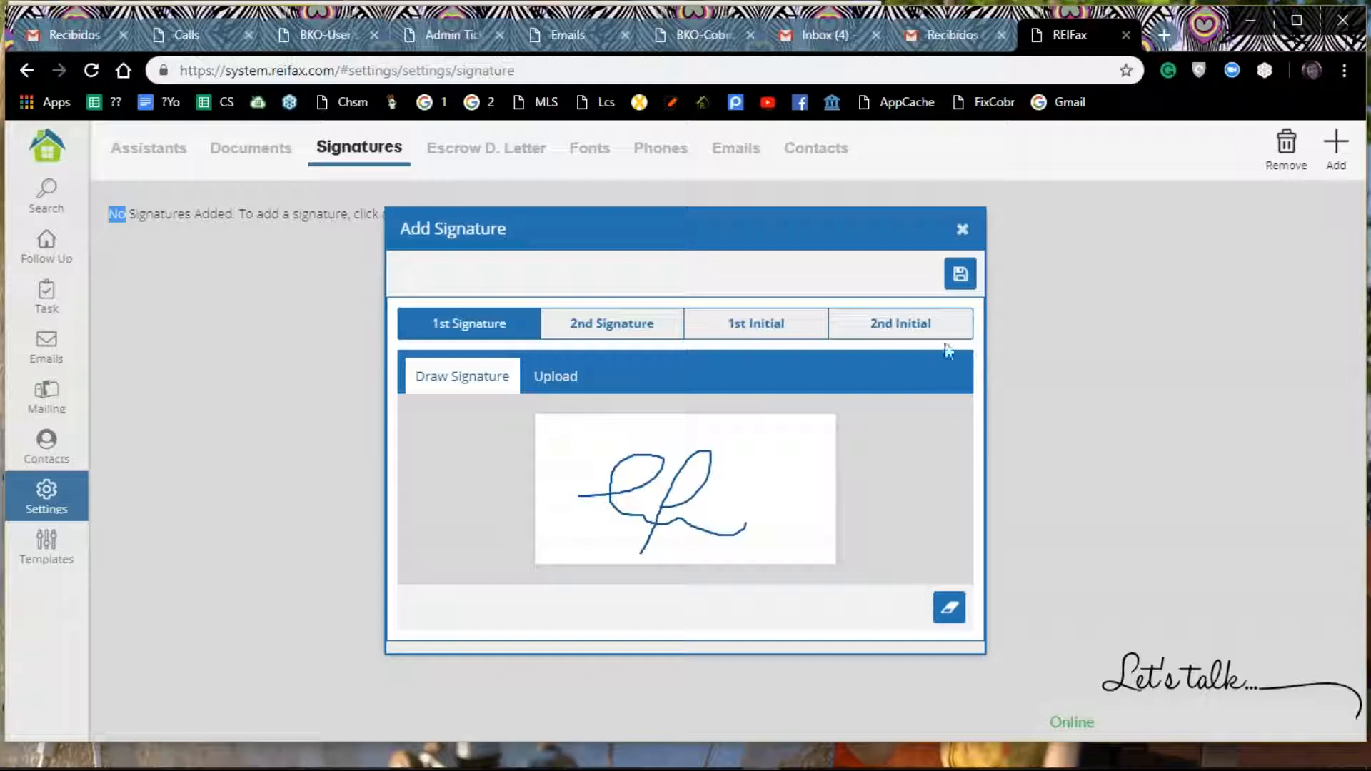
pyautogui.click(961, 276)
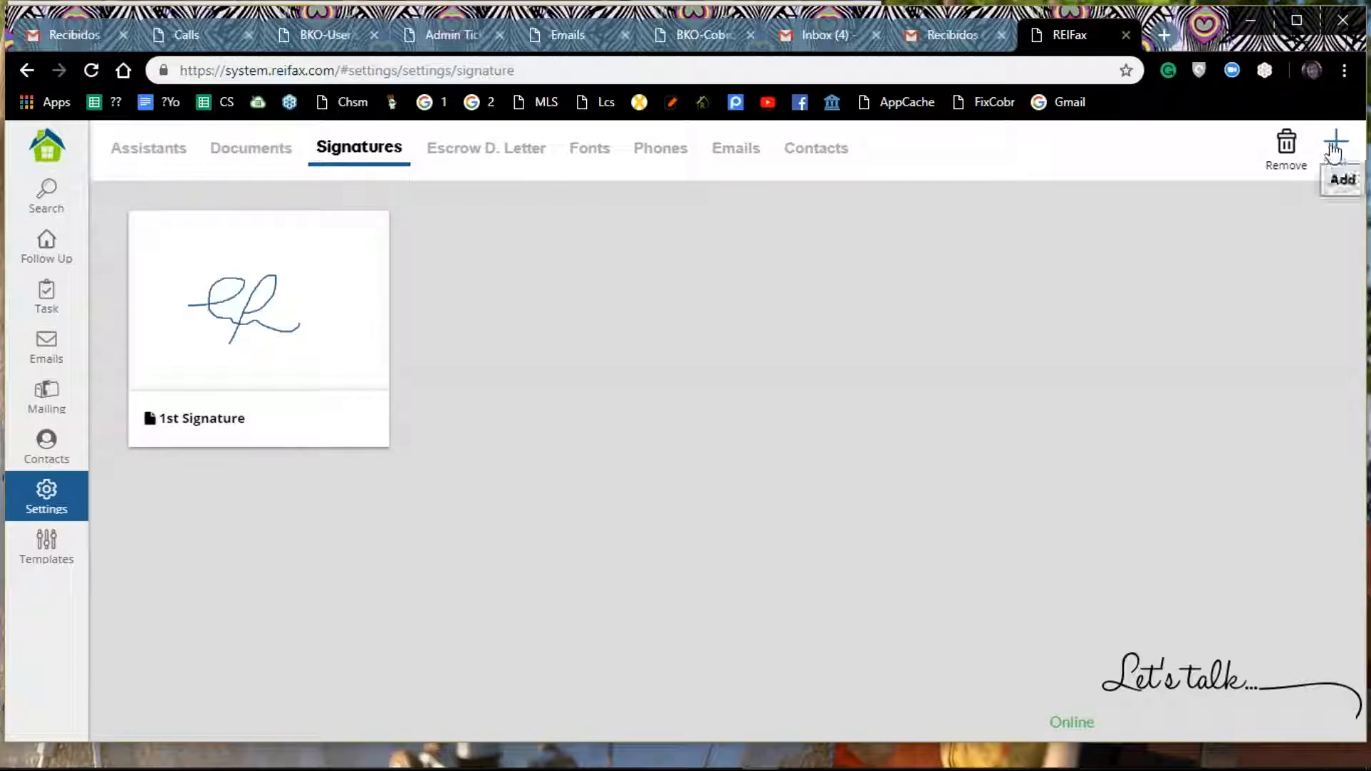
# Step: Add a 2nd Signature by uploading the image file "signature" from the REIFax documents folder, and save it
pyautogui.click(1333, 150)
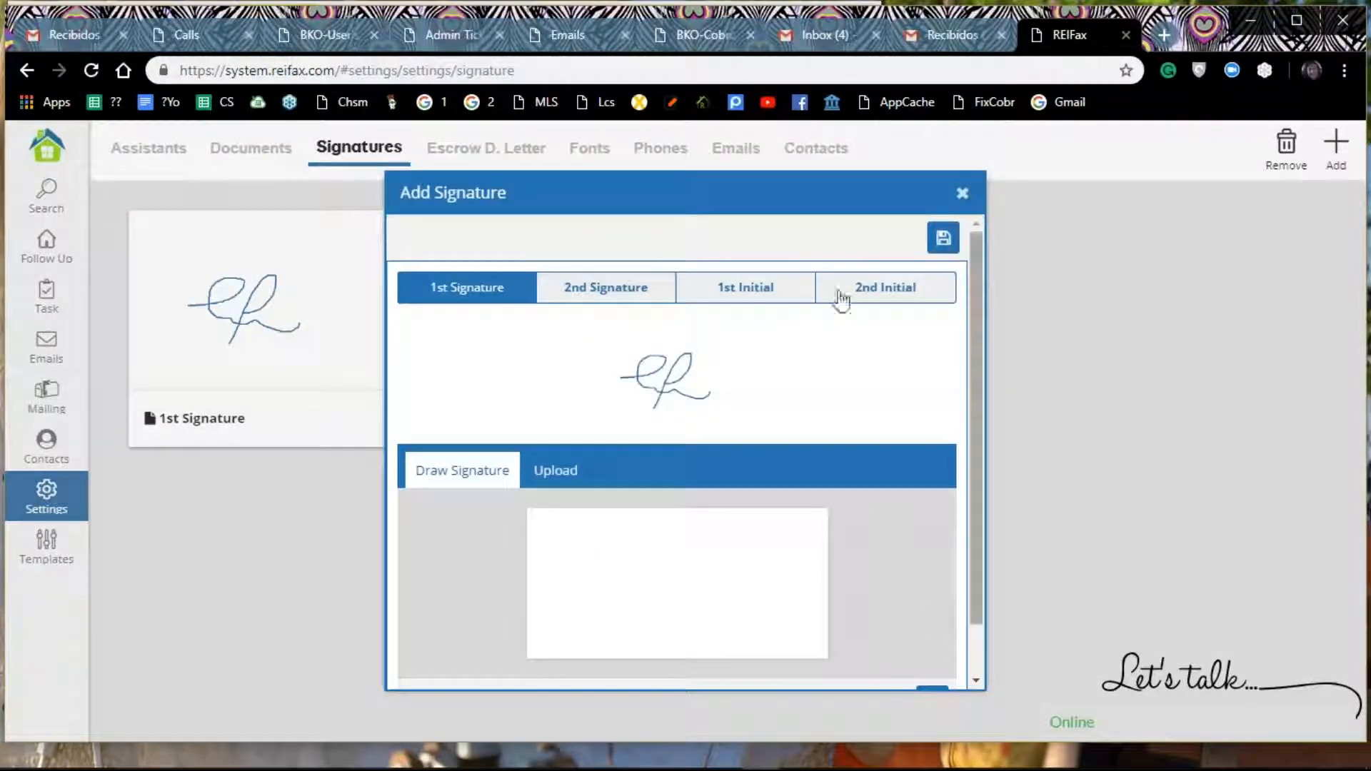
pyautogui.click(627, 292)
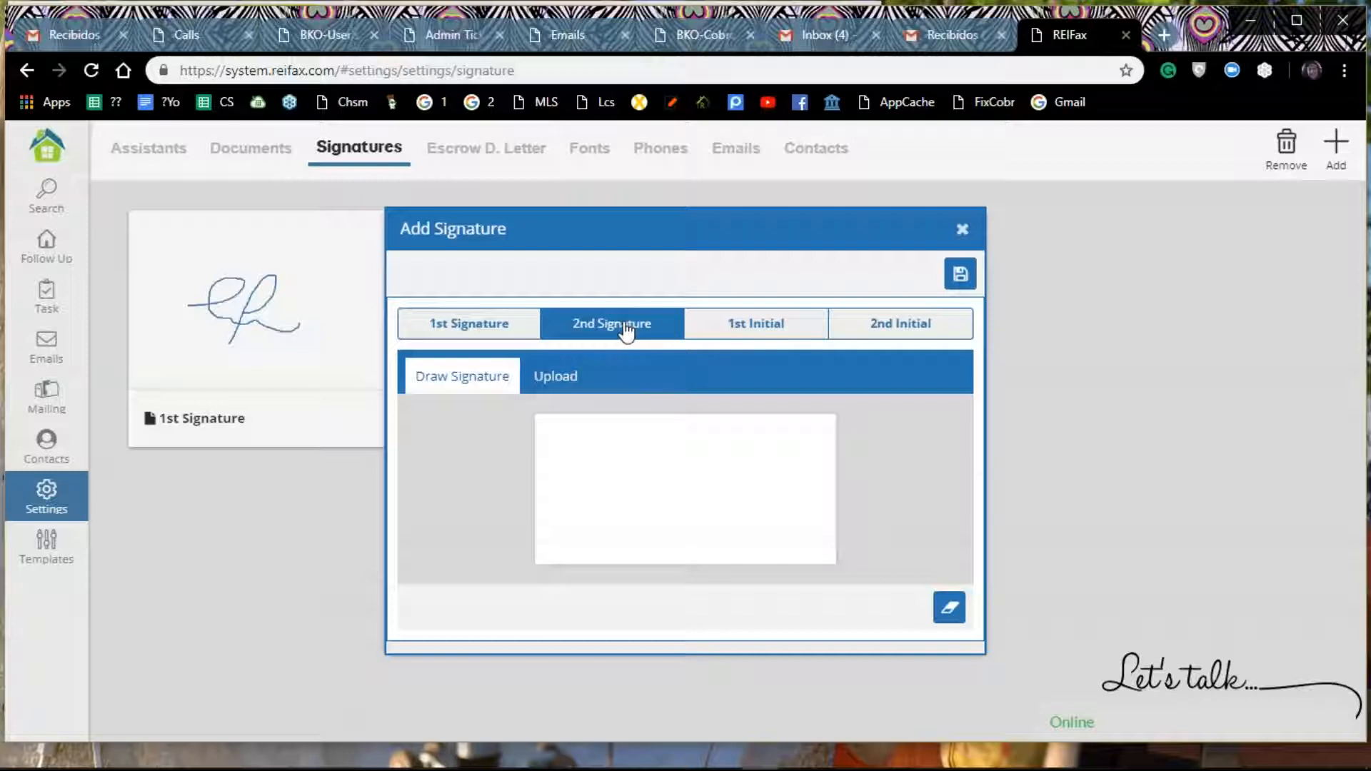
pyautogui.click(561, 388)
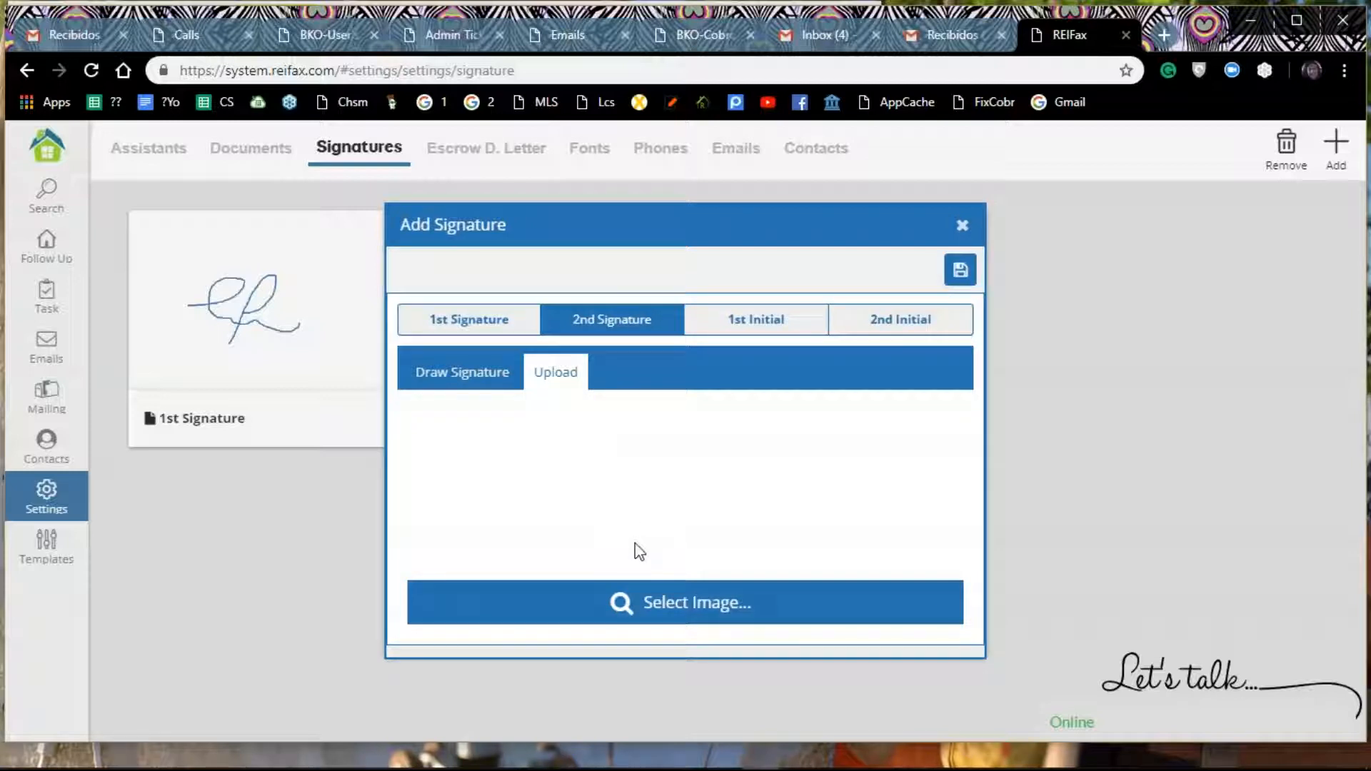
pyautogui.click(656, 608)
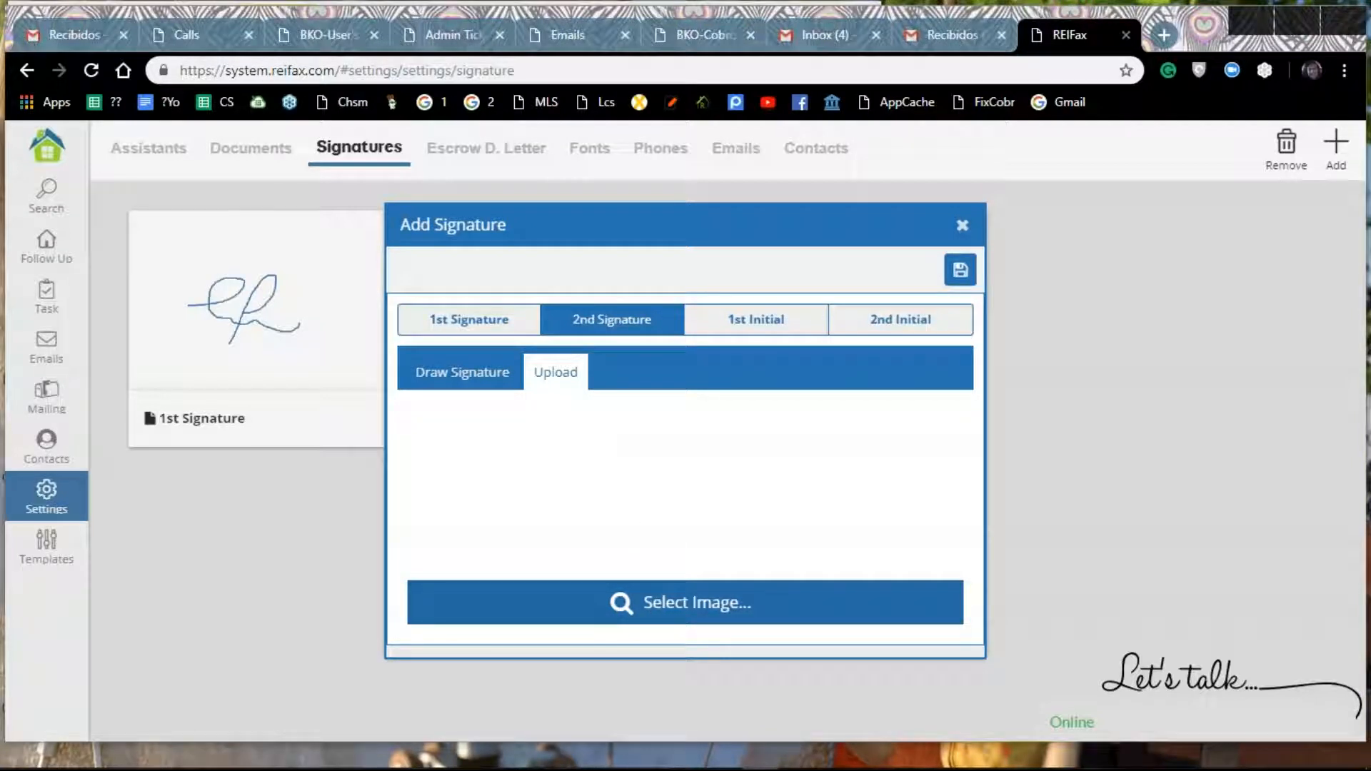
pyautogui.click(650, 603)
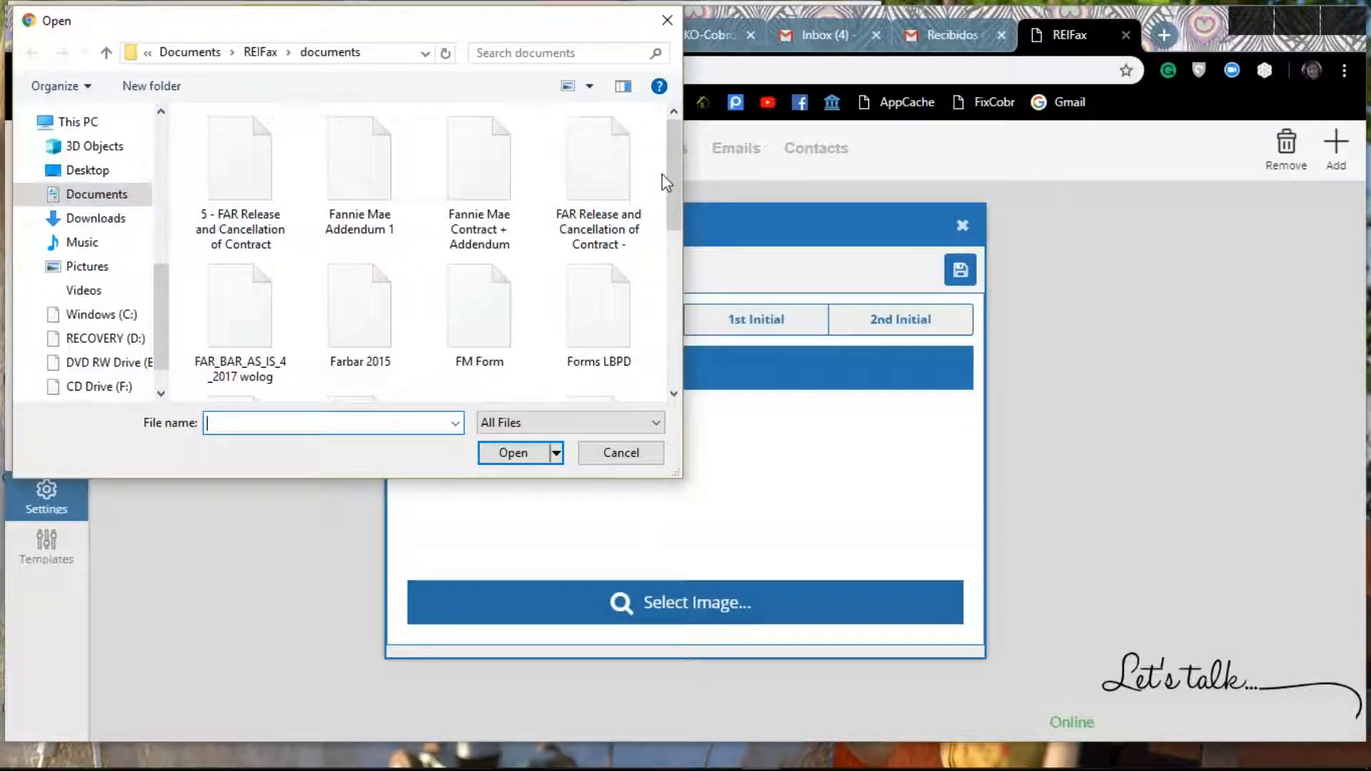
pyautogui.moveTo(675, 173); pyautogui.dragTo(658, 269)
pyautogui.click(479, 332)
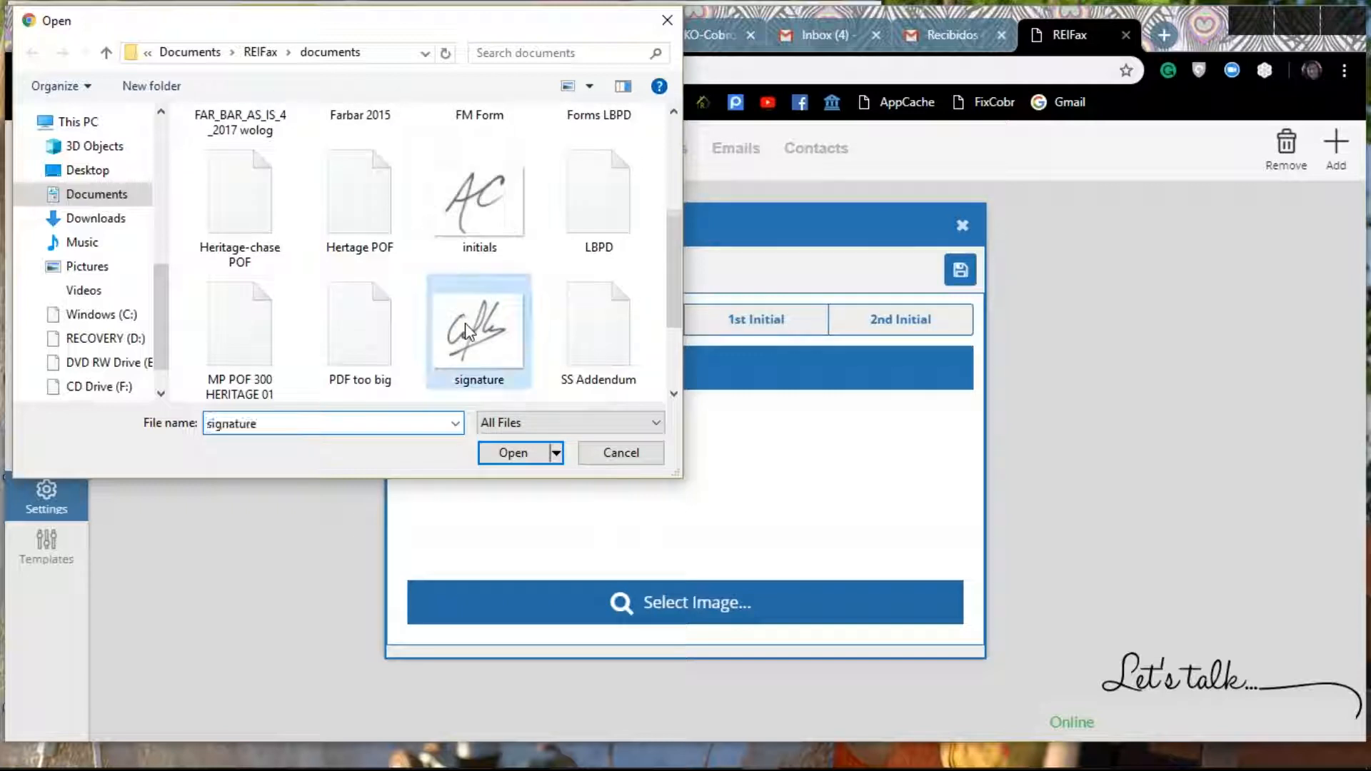
pyautogui.doubleClick(479, 333)
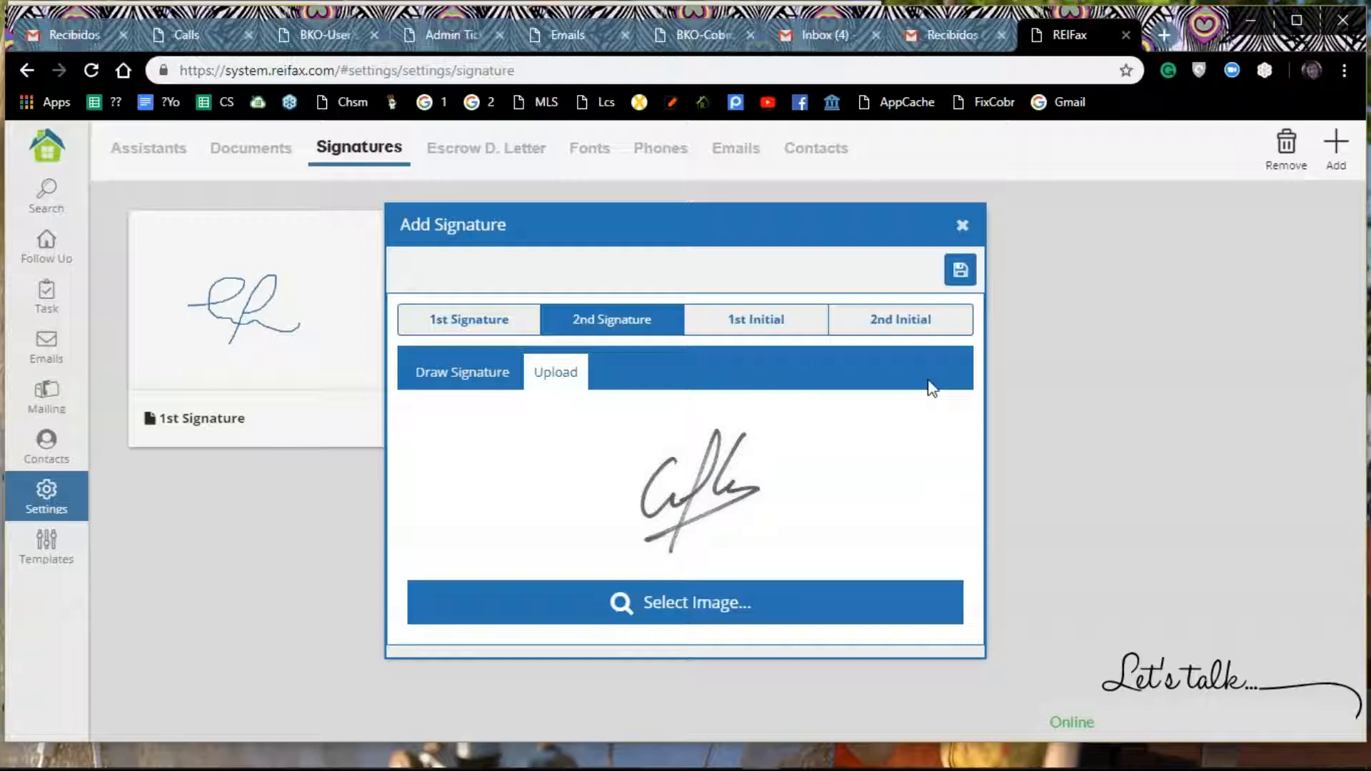
pyautogui.click(960, 270)
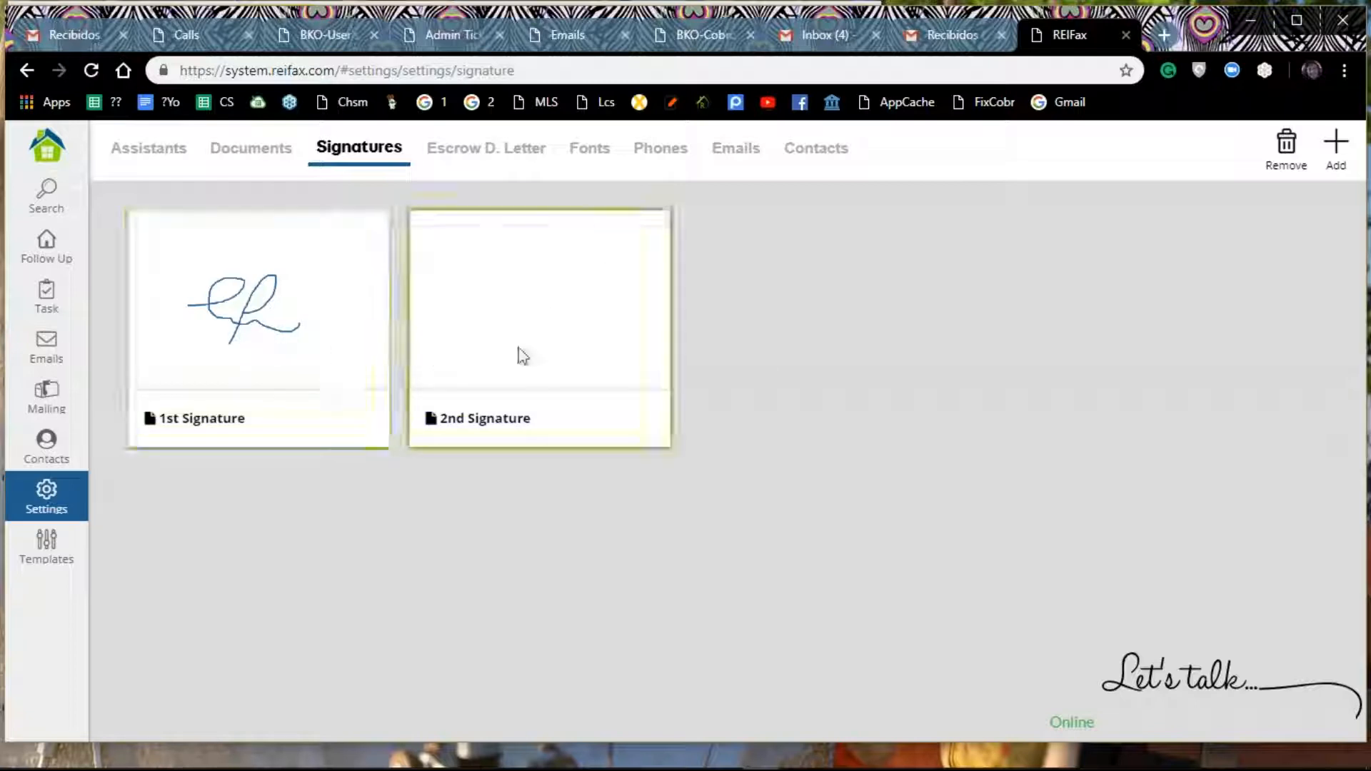
# Step: Add a 1st Initial by drawing it freehand on the signature canvas, and save it
pyautogui.click(1326, 146)
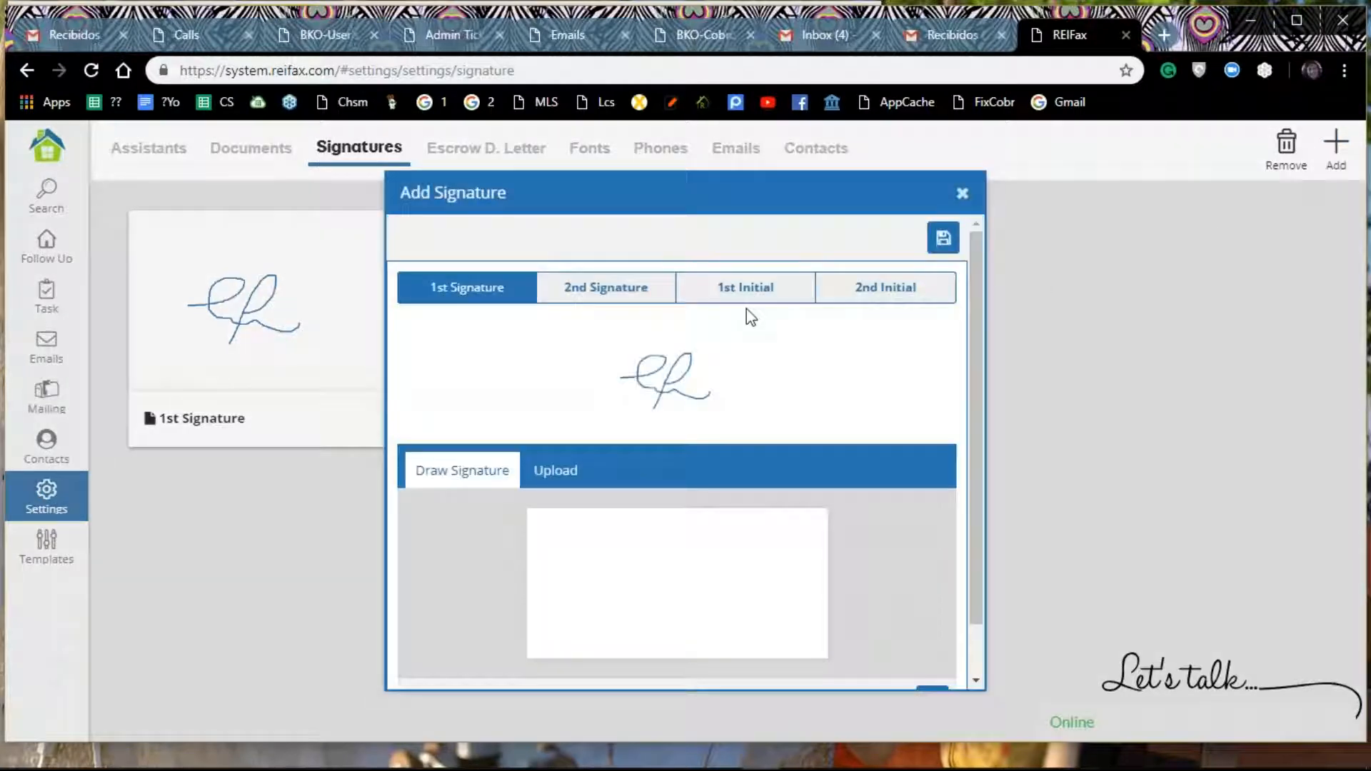
pyautogui.click(745, 290)
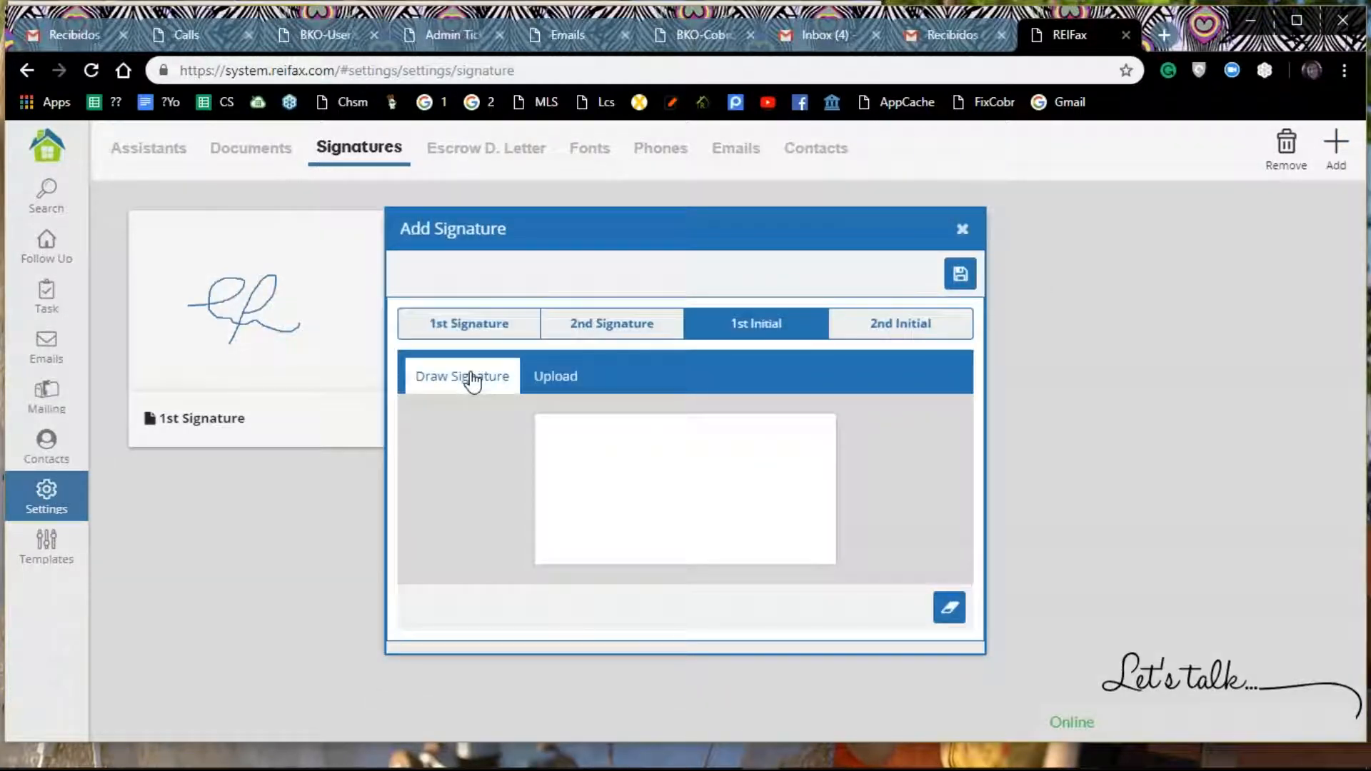
pyautogui.click(625, 508)
pyautogui.moveTo(643, 497)
pyautogui.mouseDown()
pyautogui.moveTo(662, 457)
pyautogui.moveTo(676, 527)
pyautogui.moveTo(701, 459)
pyautogui.moveTo(702, 505)
pyautogui.mouseUp()
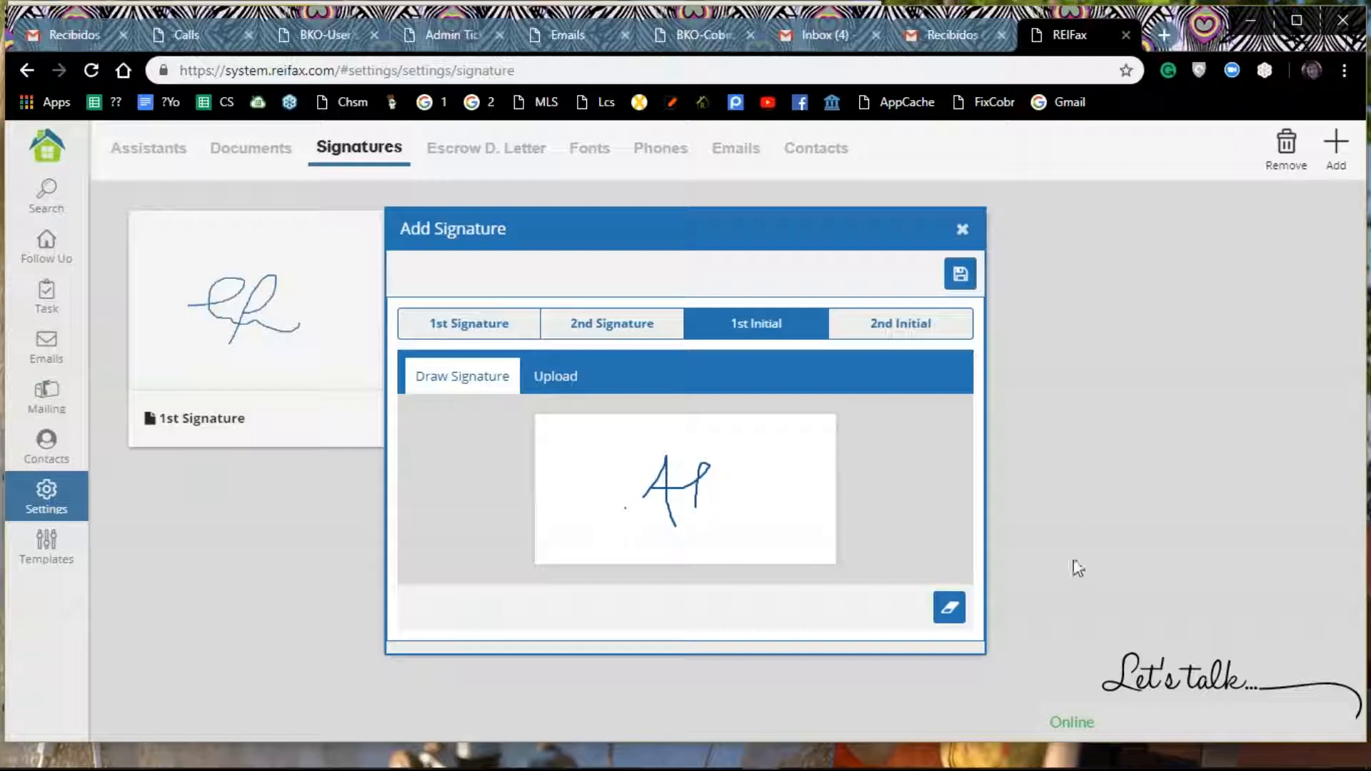
pyautogui.click(959, 275)
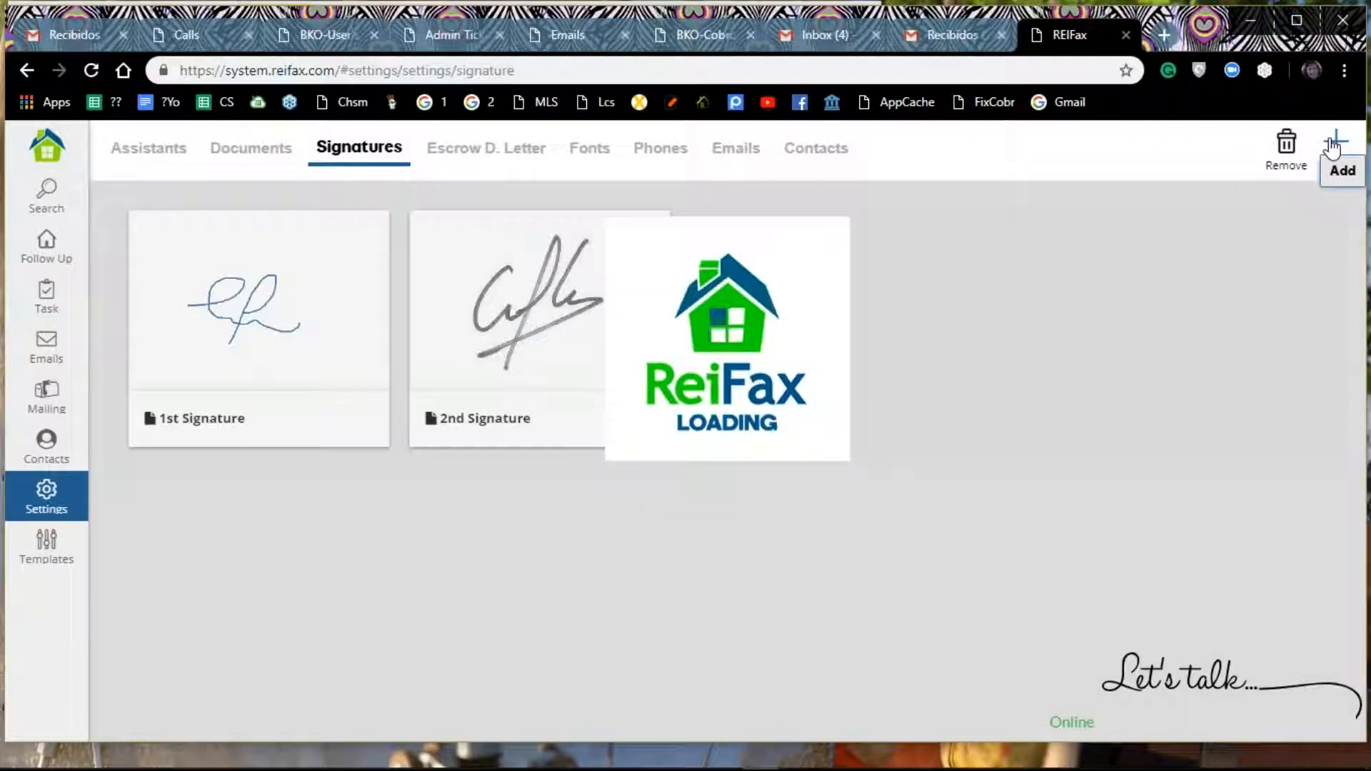
# Step: Replace the 1st Signature with the uploaded image file "initials" from the REIFax documents folder, saving and confirming the replacement
pyautogui.click(1333, 147)
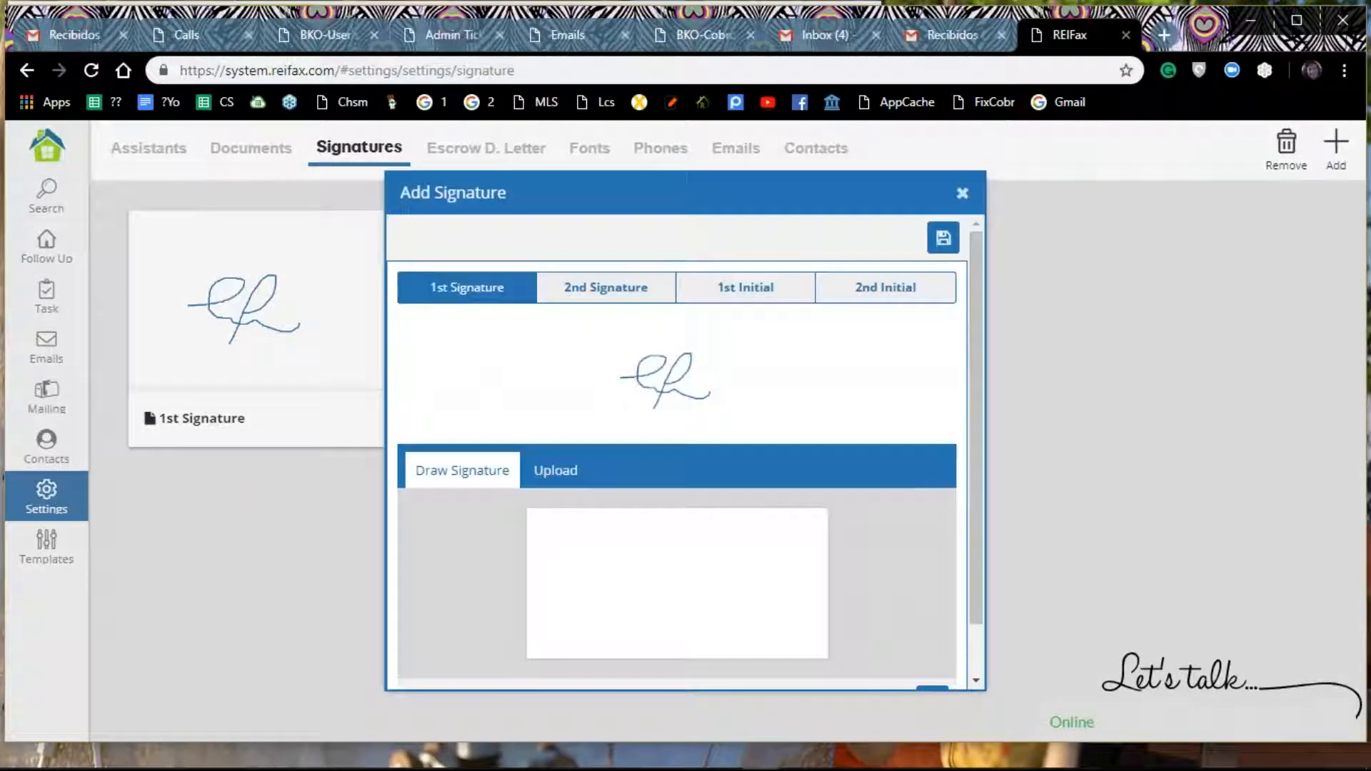
pyautogui.click(565, 475)
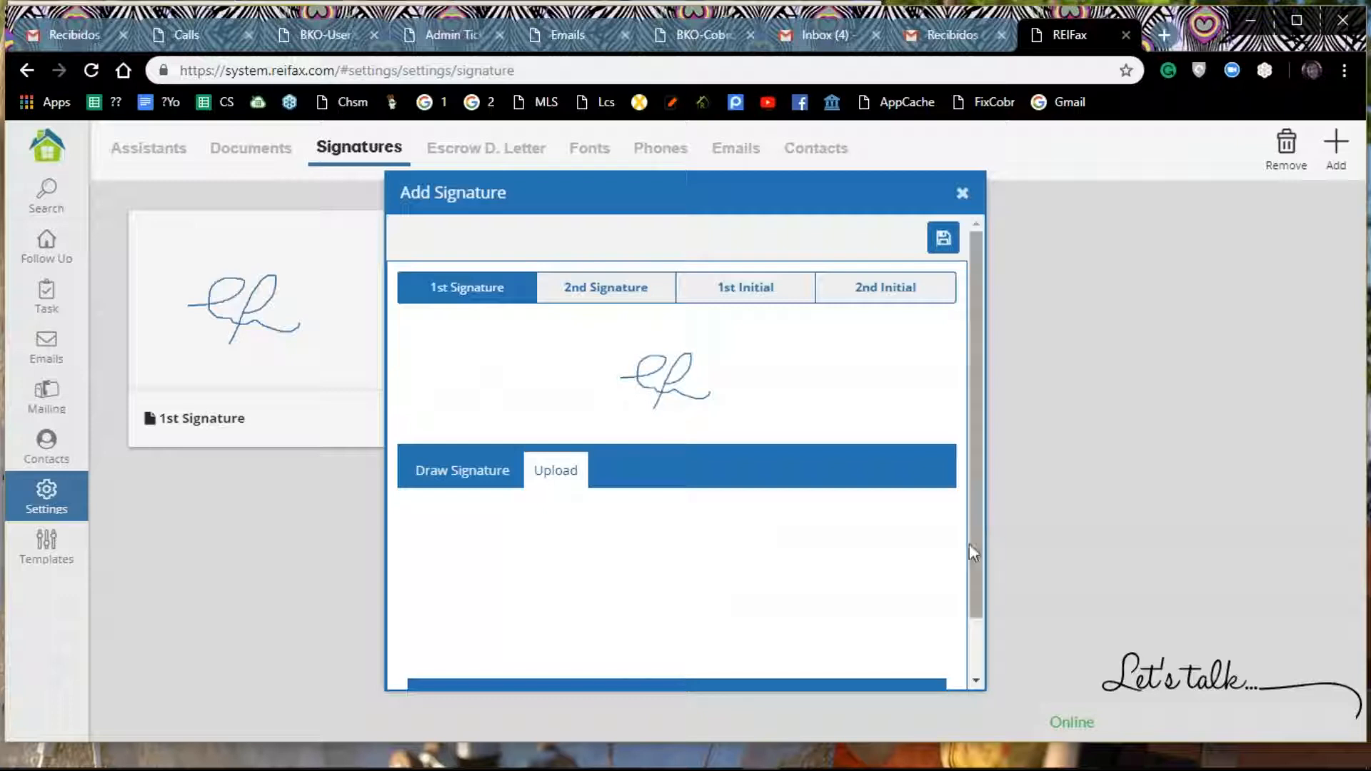
pyautogui.moveTo(970, 549); pyautogui.dragTo(857, 606)
pyautogui.click(705, 634)
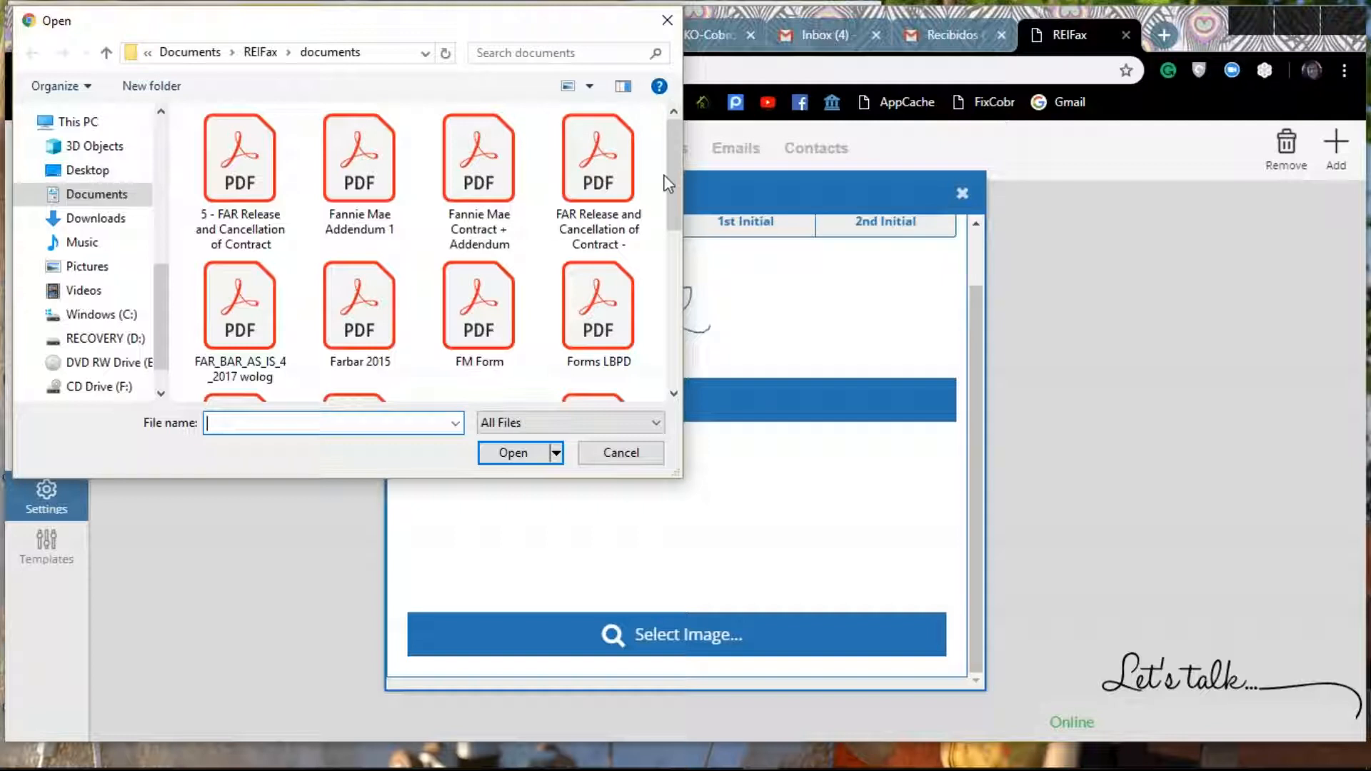
pyautogui.scroll(-3, 669, 186)
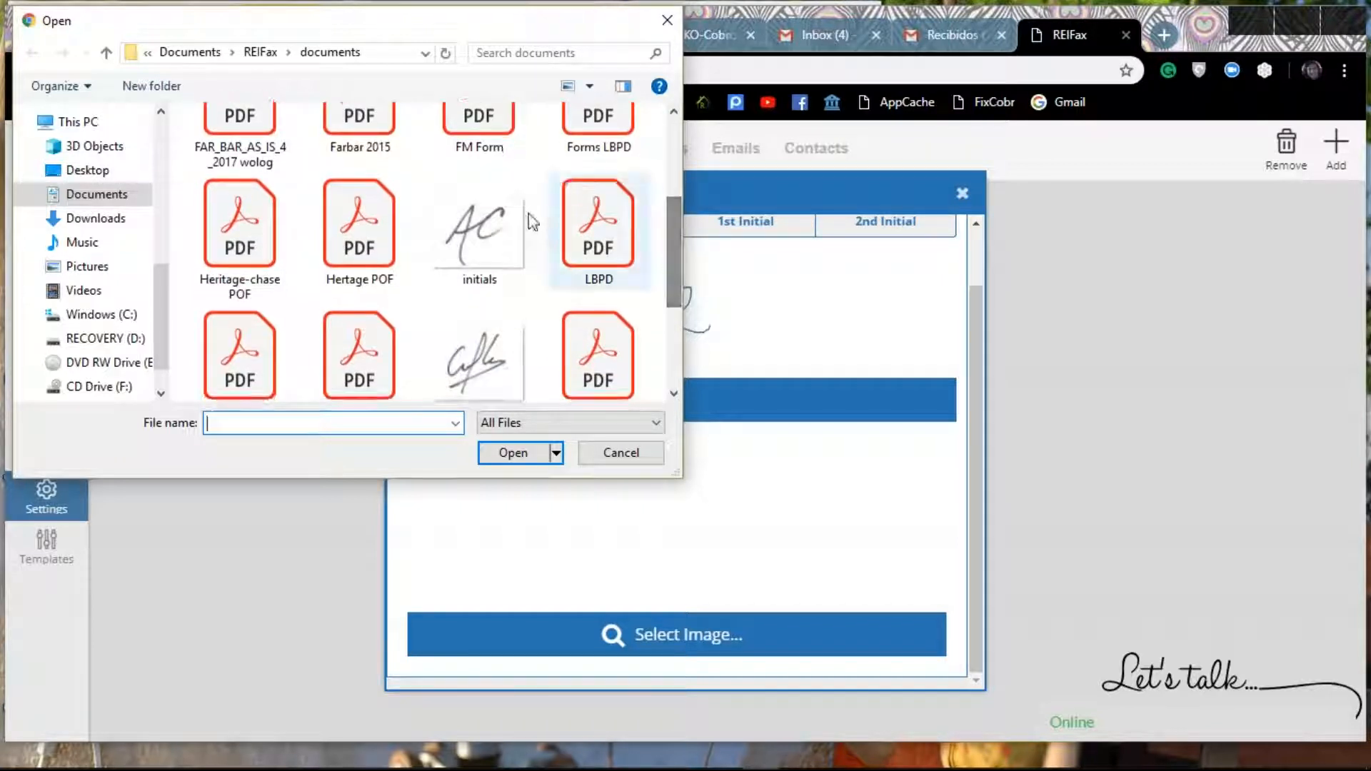
pyautogui.click(490, 232)
pyautogui.doubleClick(490, 233)
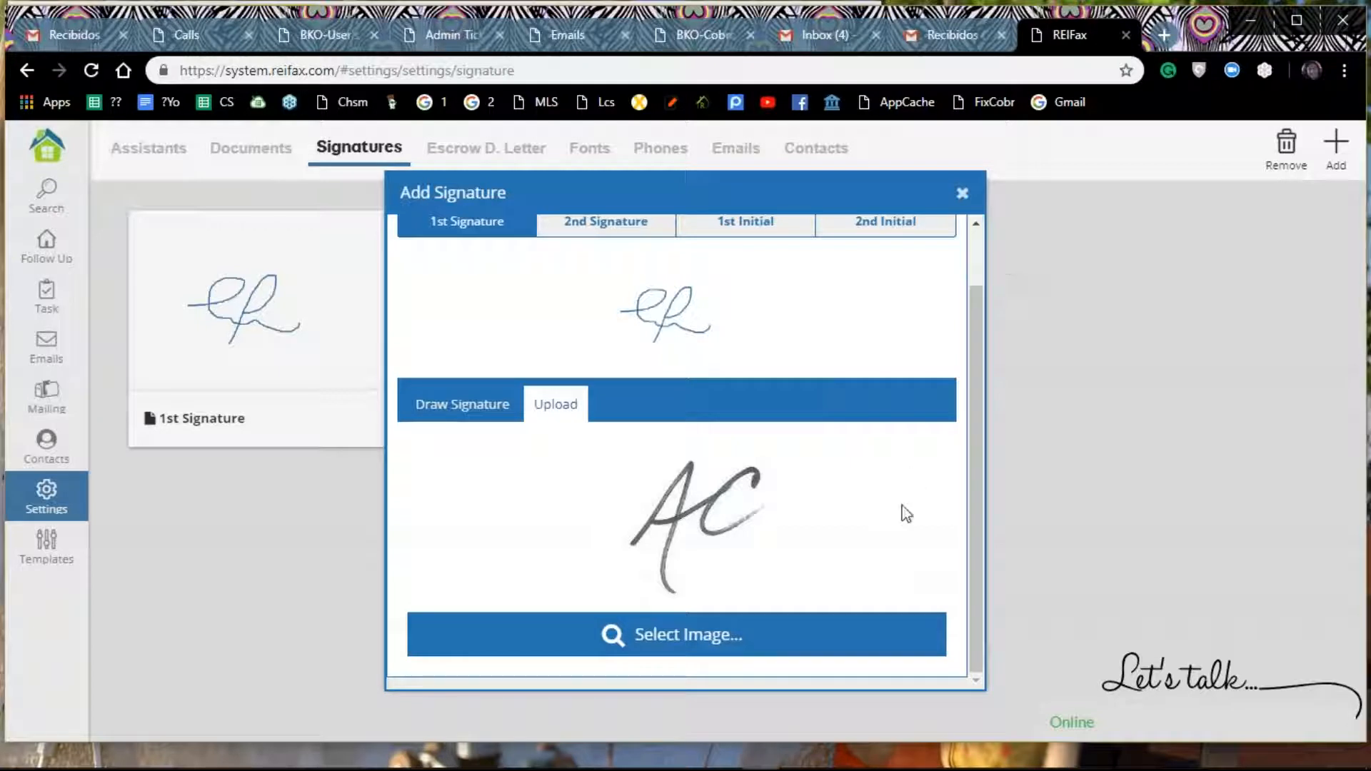
pyautogui.scroll(2, 902, 507)
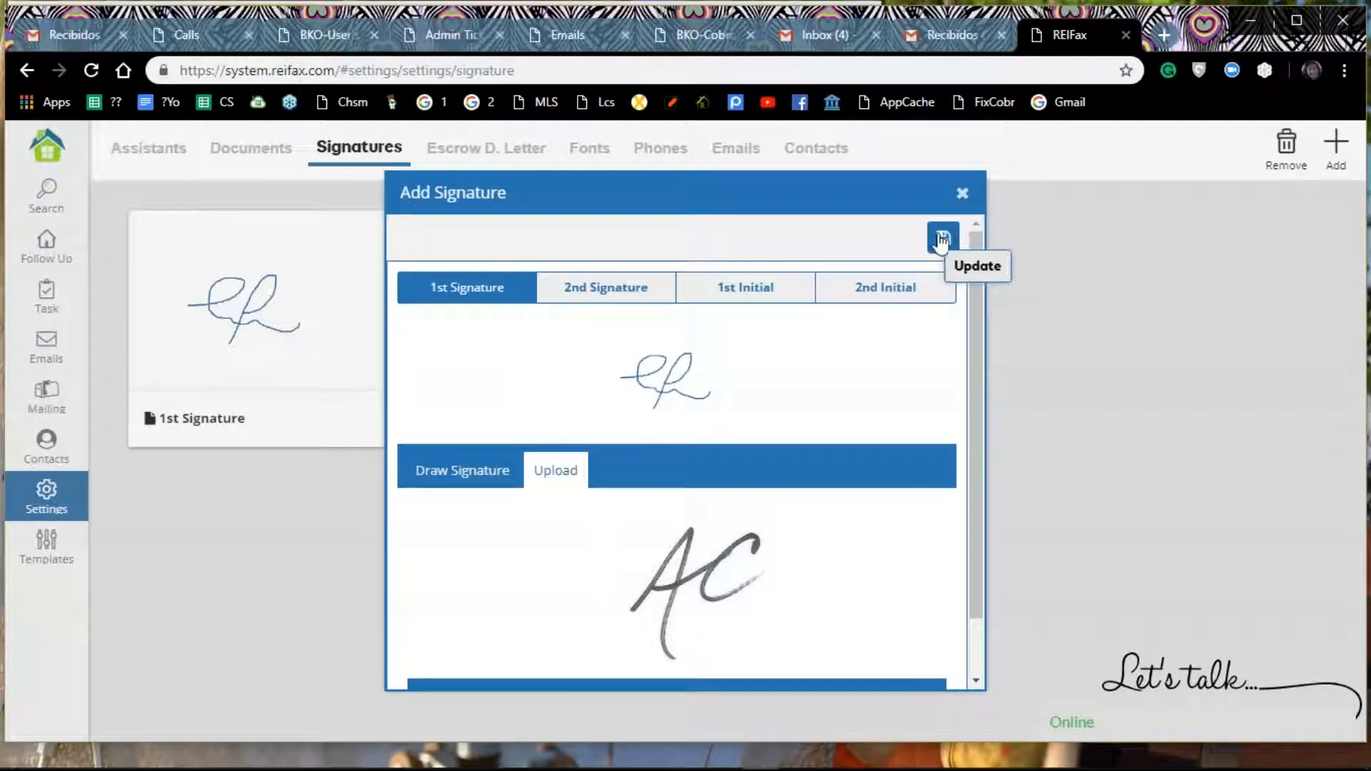
pyautogui.click(942, 240)
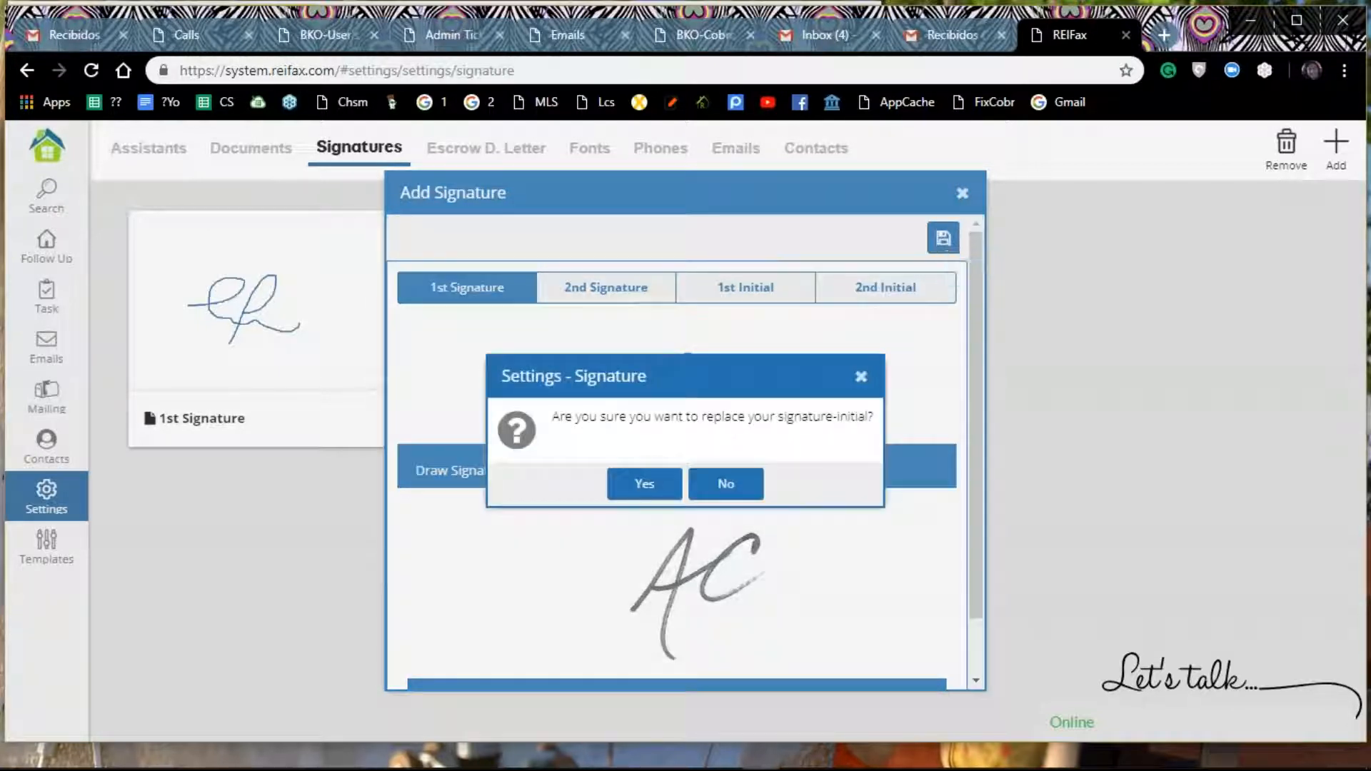
pyautogui.click(647, 486)
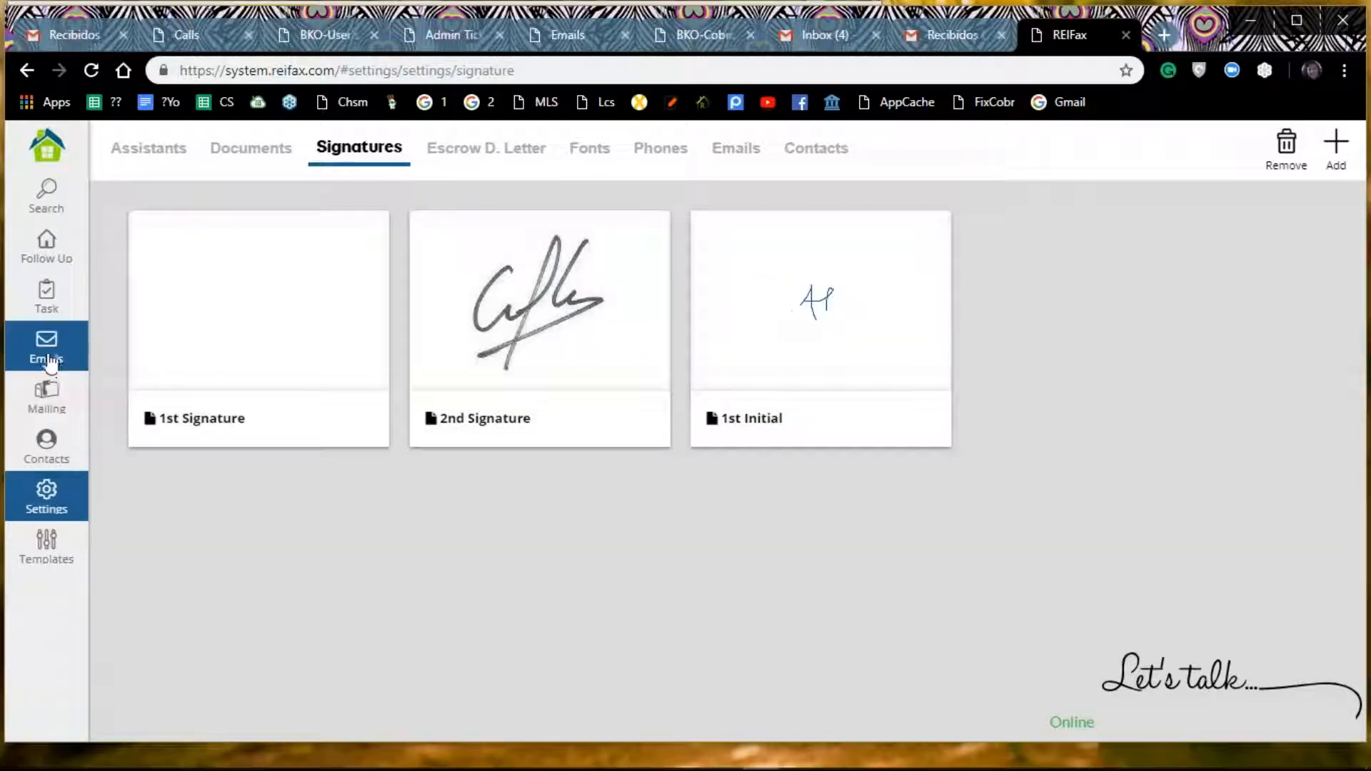
pyautogui.click(357, 377)
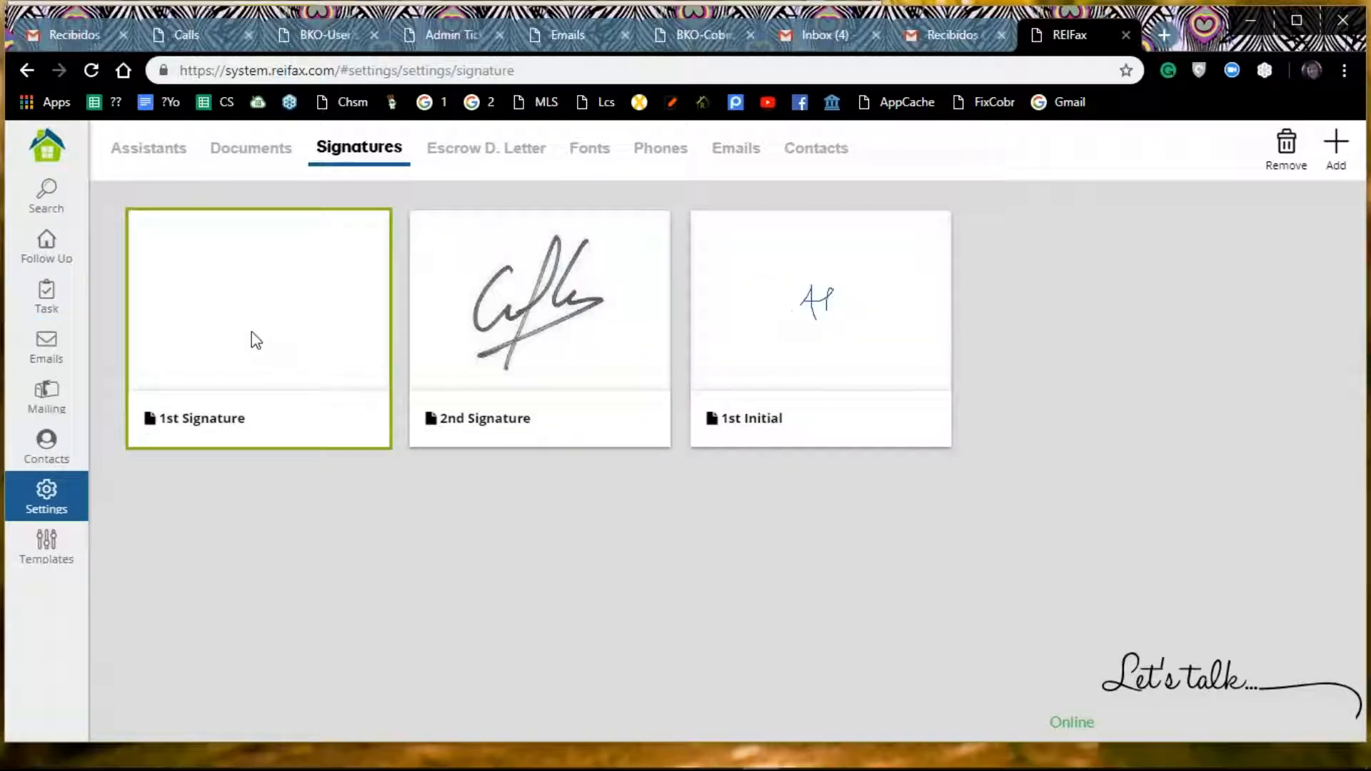
pyautogui.click(513, 287)
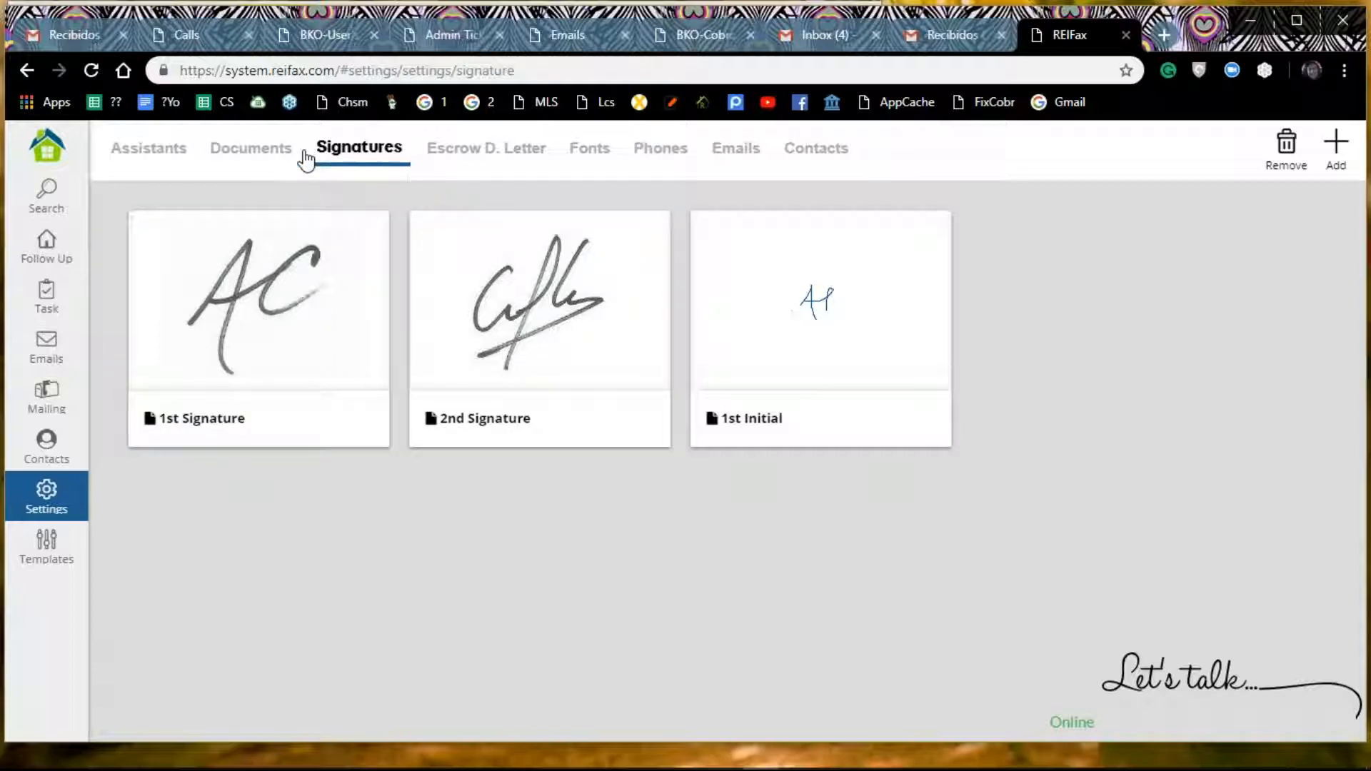
# Step: Upload the PDF "FAR_BAR_AS_IS_4_2017 wolog" to the Documents settings and agree to the upload terms
pyautogui.click(247, 153)
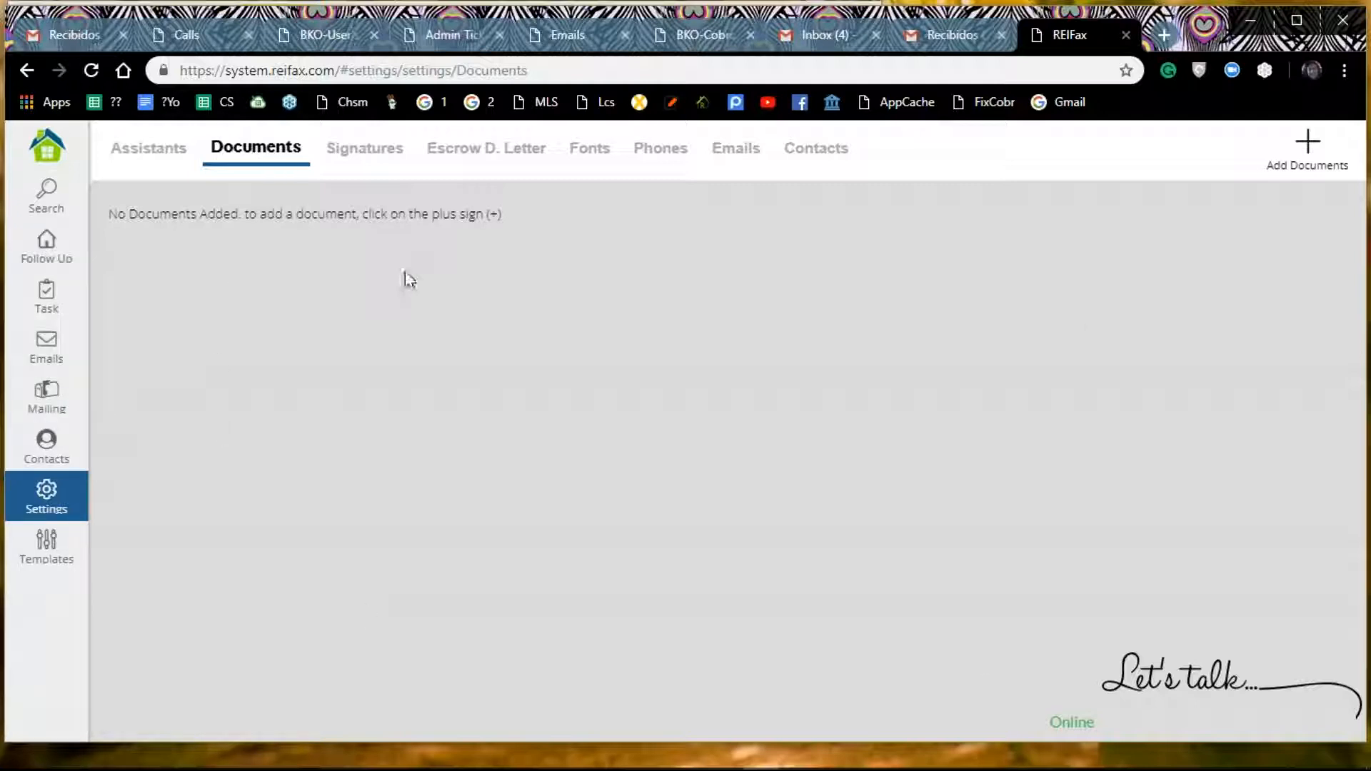
pyautogui.click(1315, 150)
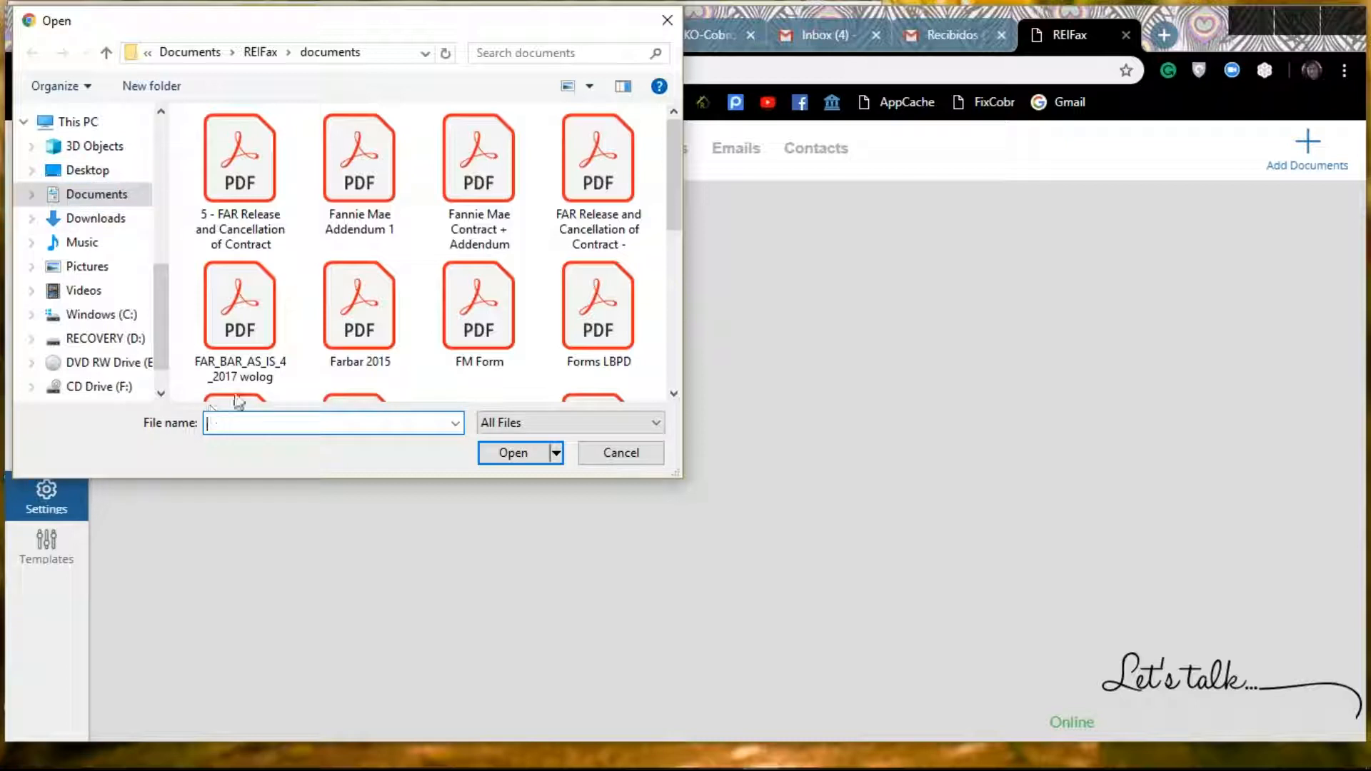
pyautogui.moveTo(676, 182)
pyautogui.mouseDown()
pyautogui.moveTo(661, 247)
pyautogui.moveTo(676, 190)
pyautogui.mouseUp()
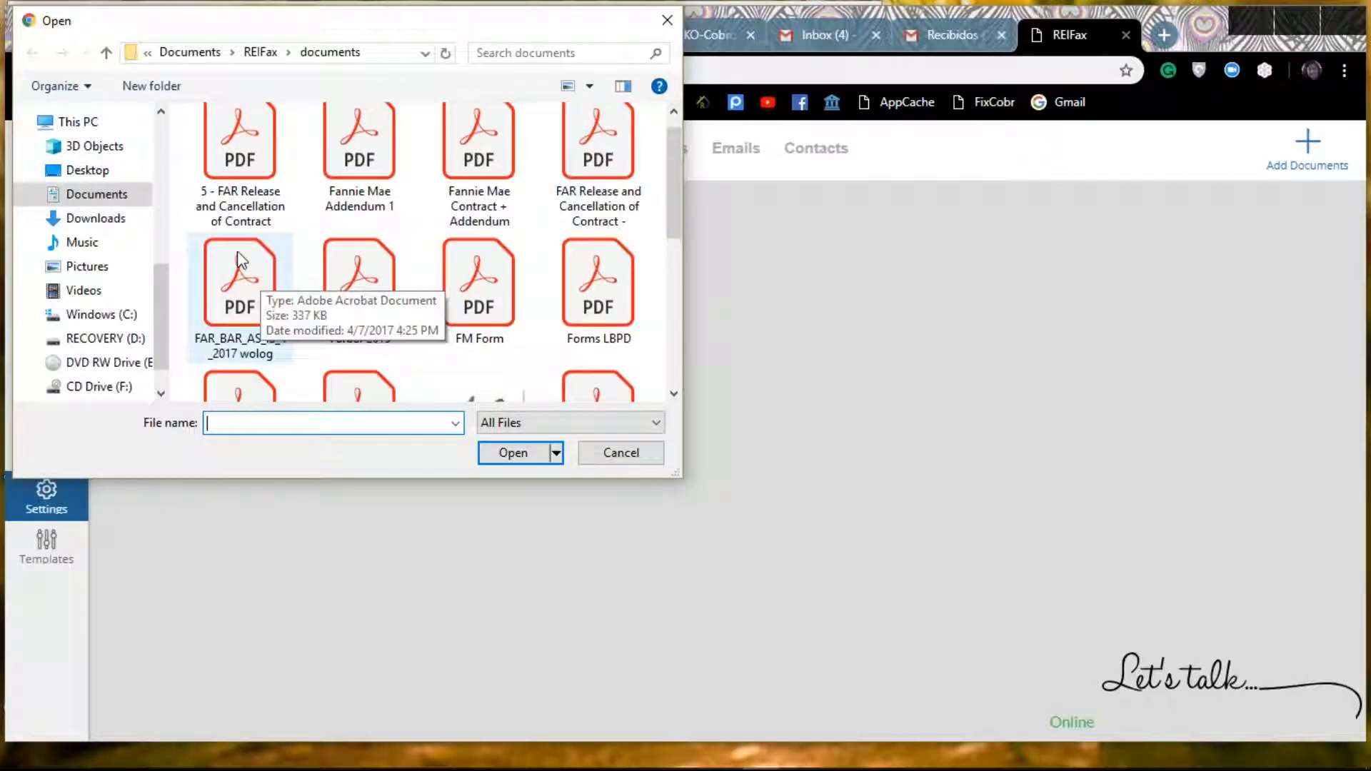
pyautogui.doubleClick(241, 298)
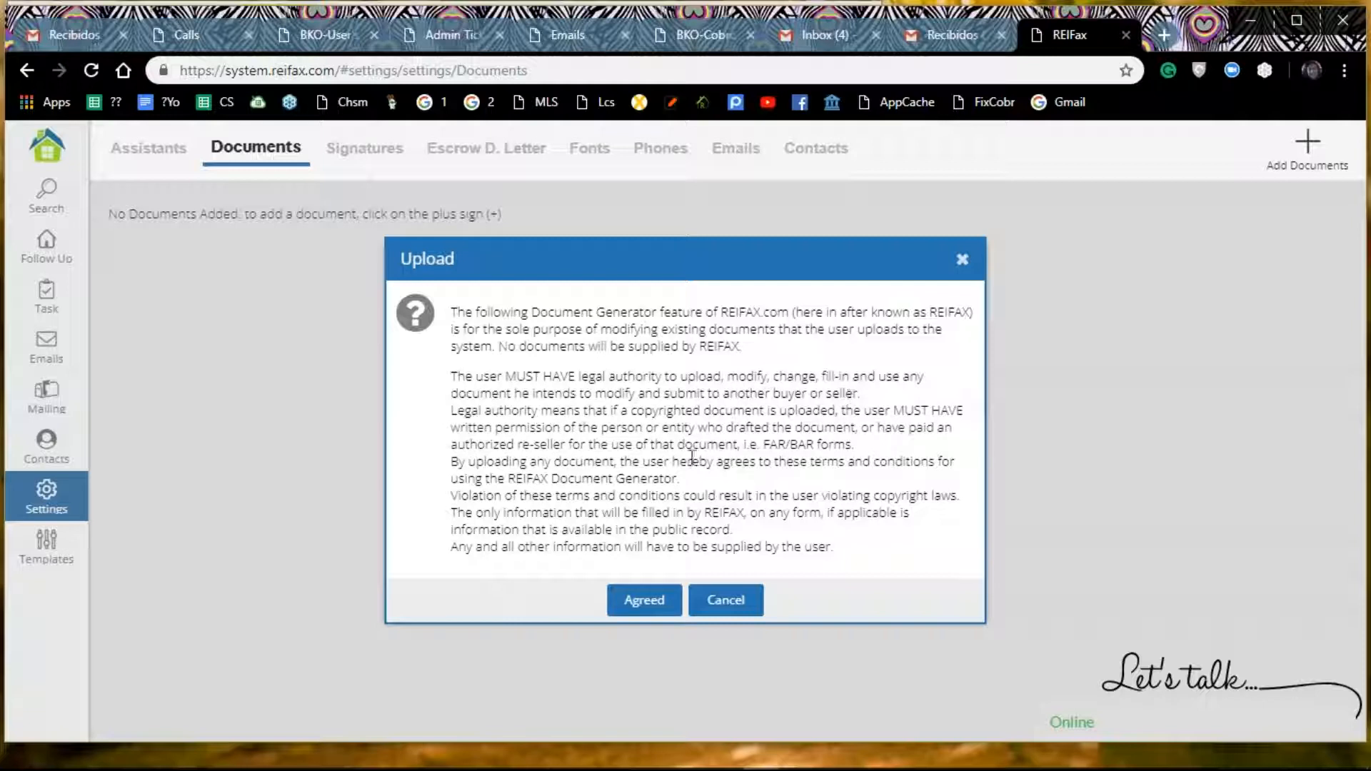
pyautogui.click(647, 603)
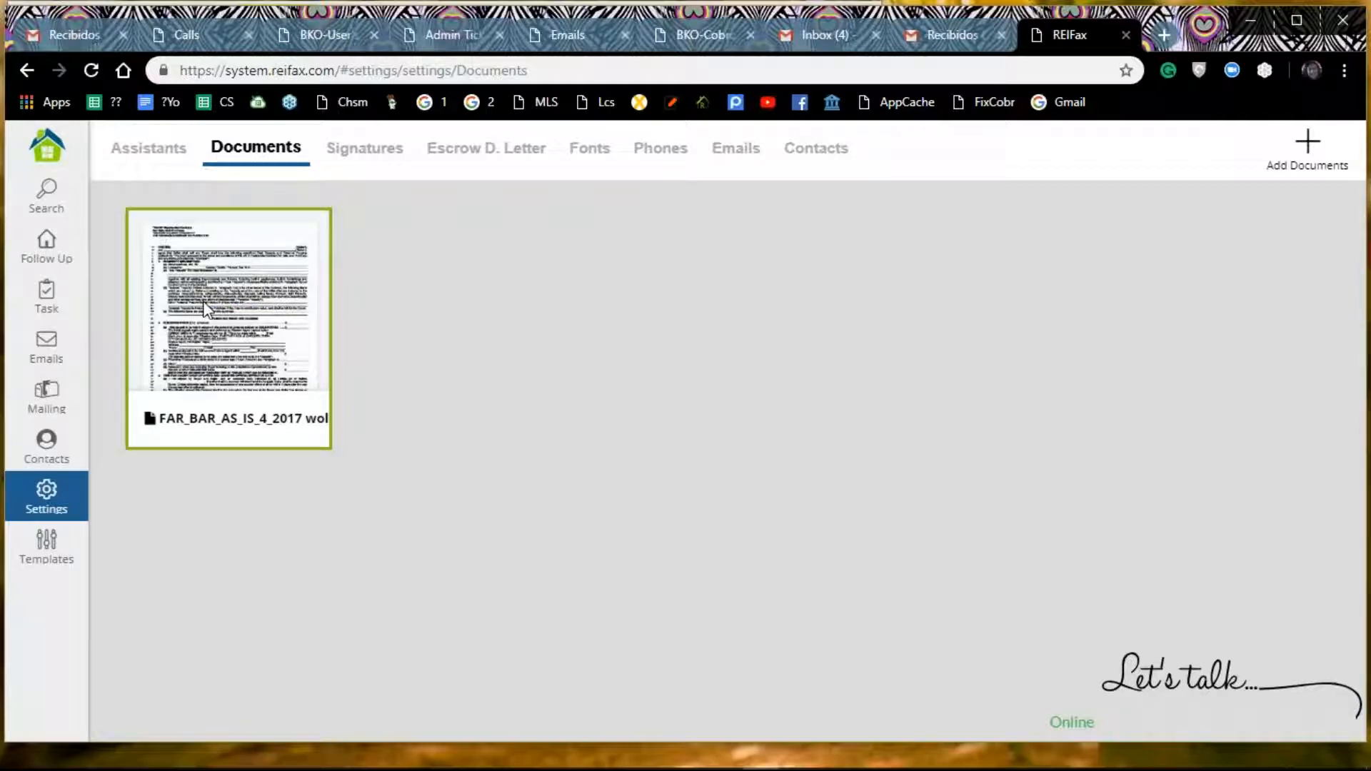
# Step: Open the uploaded contract's details and fill in the Option 1 buyer's full name and street address in Address Line 1
pyautogui.click(235, 320)
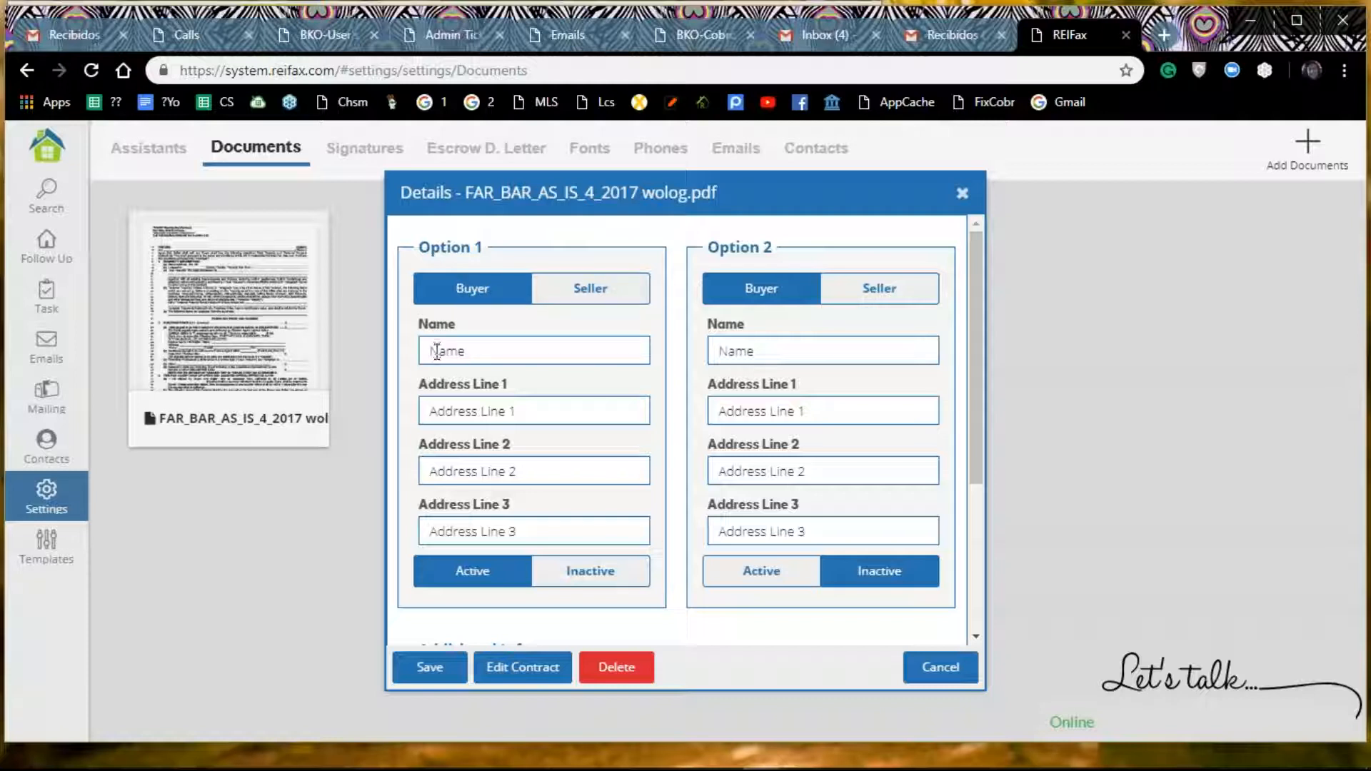
pyautogui.click(482, 359)
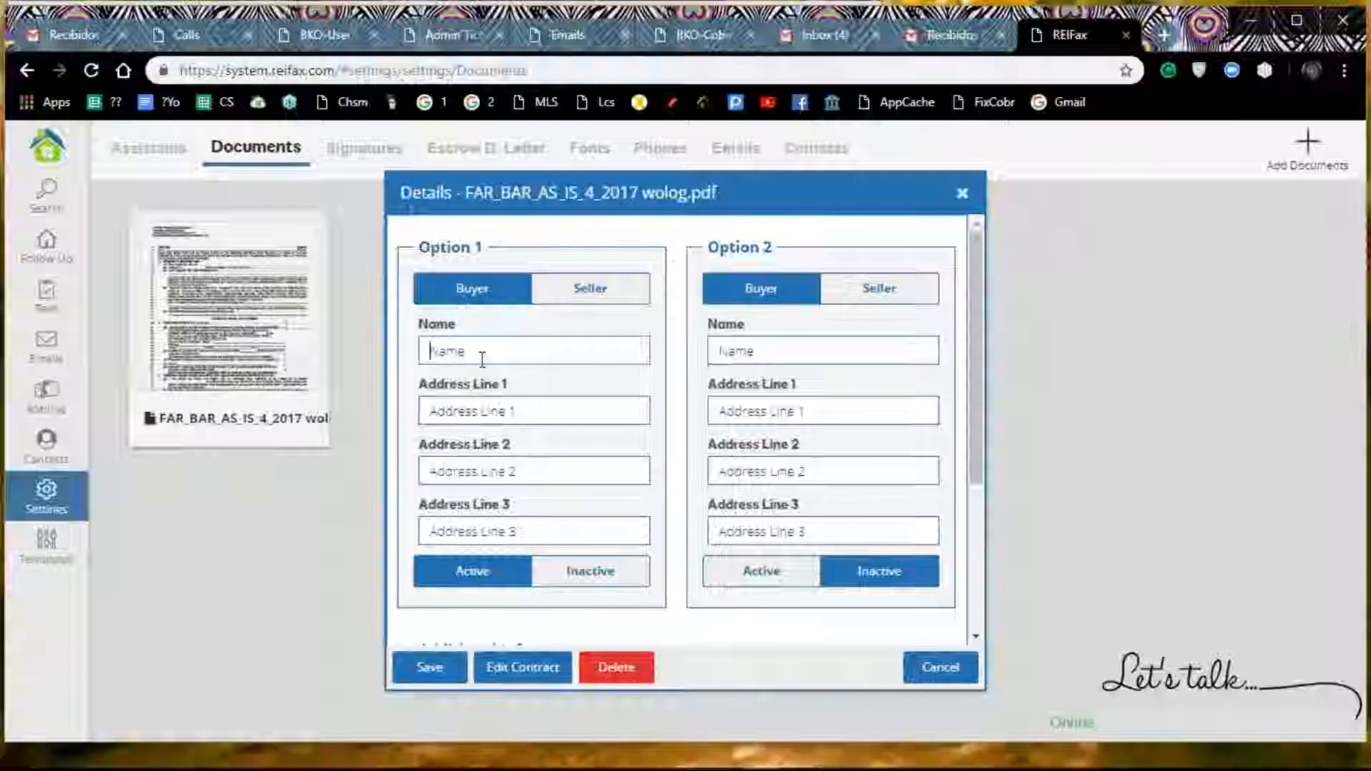
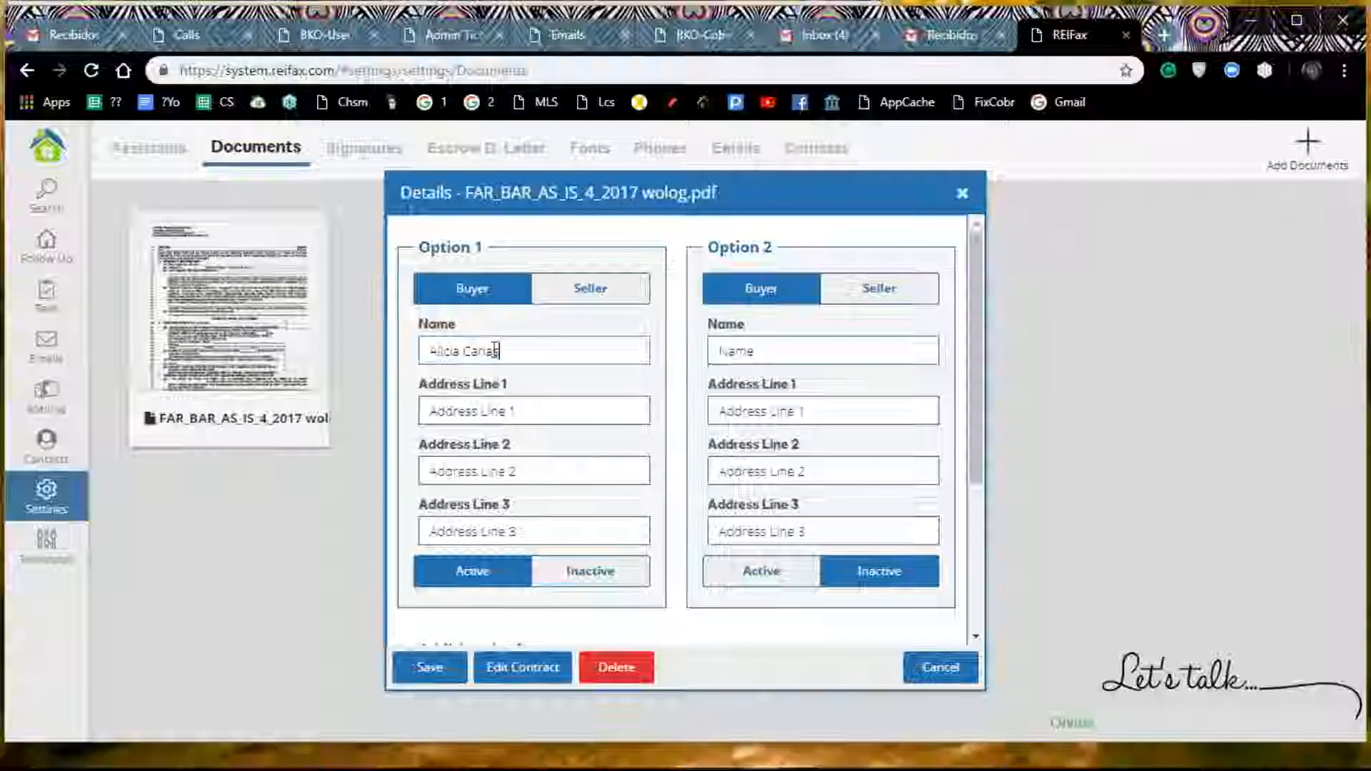
pyautogui.click(514, 409)
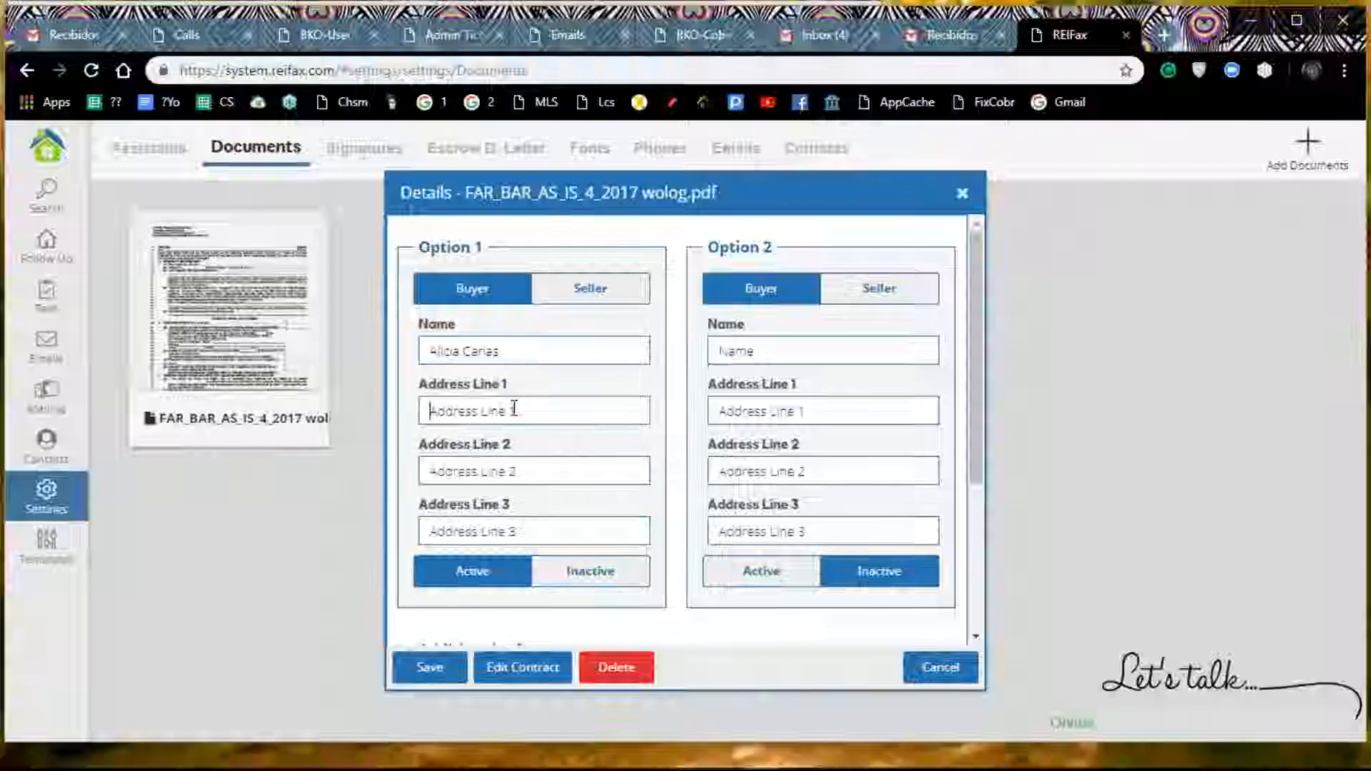
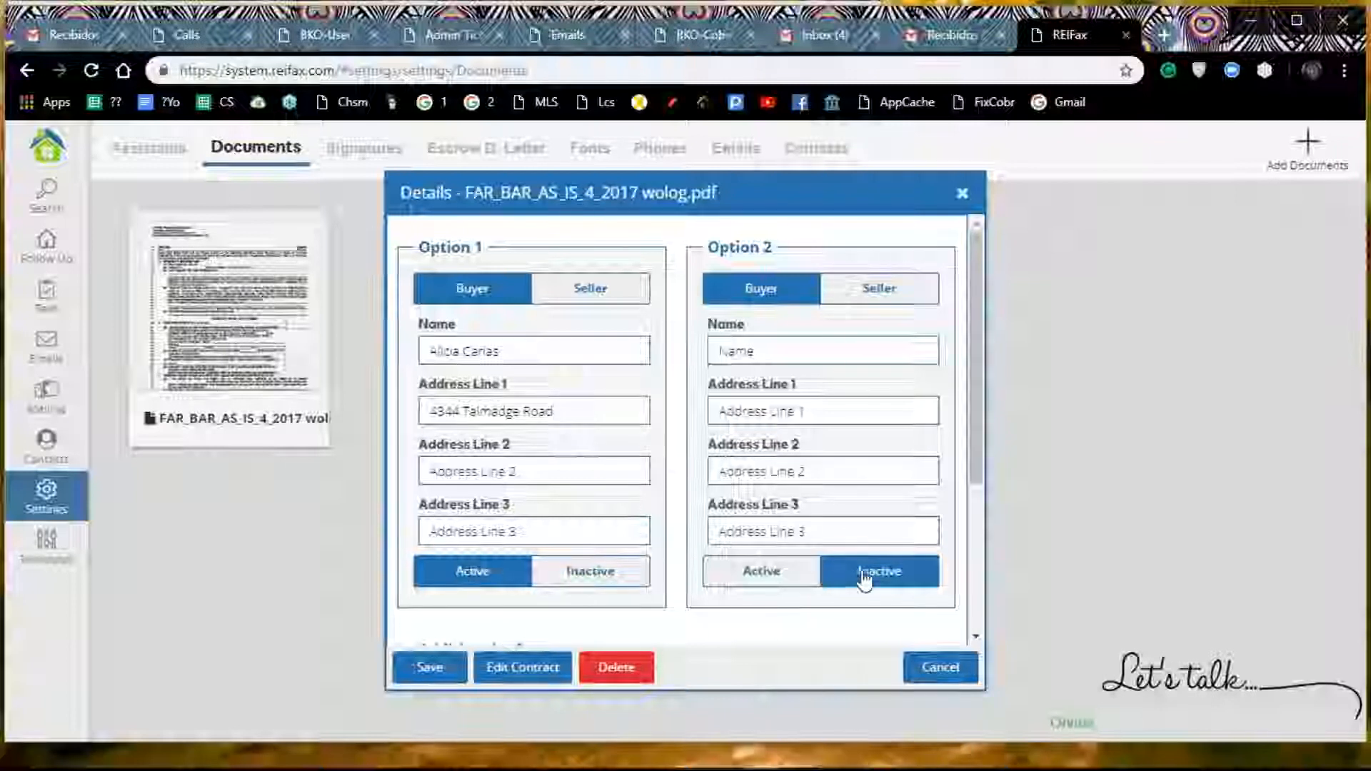
# Step: Make Option 2 the active option, and switch Option 1 to Seller and back to Buyer
pyautogui.click(771, 580)
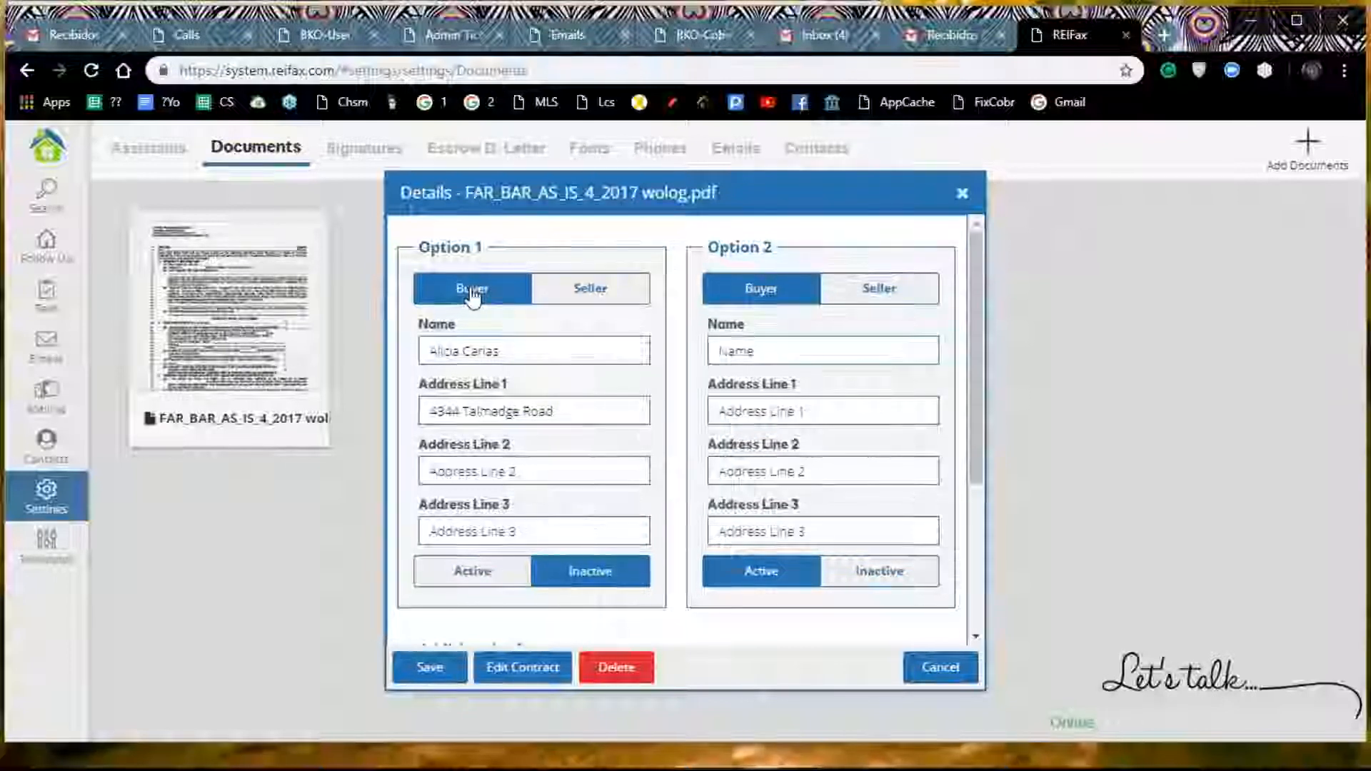
pyautogui.click(602, 292)
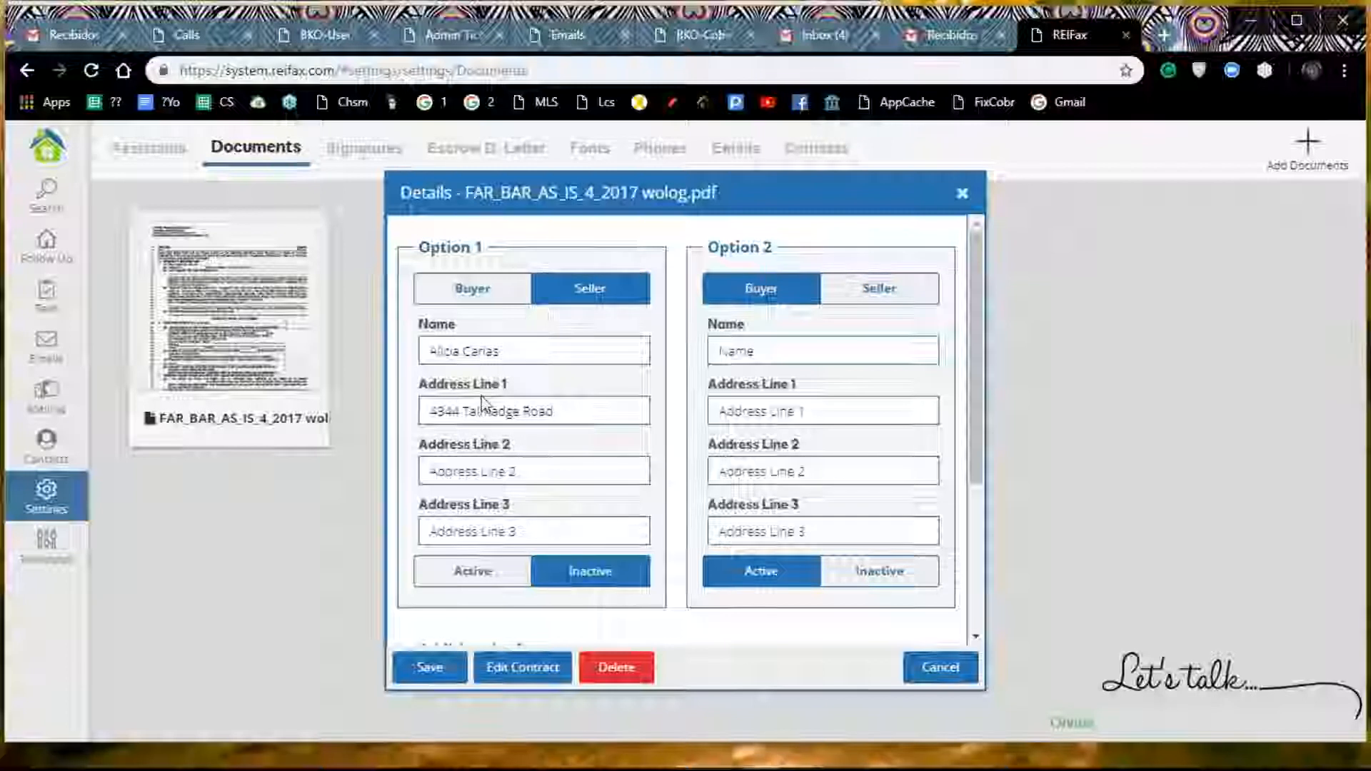
pyautogui.click(474, 294)
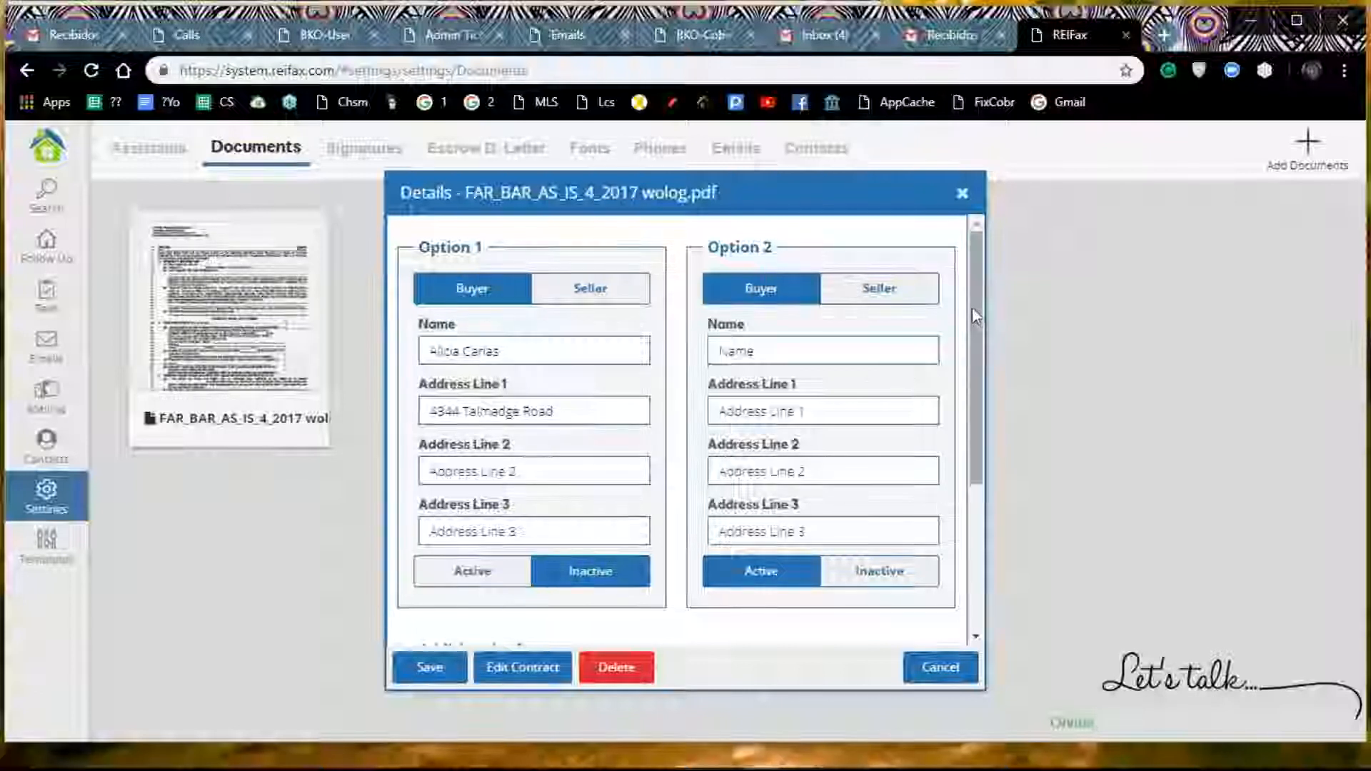
# Step: Set the contract's Inspection Days to 10 in the additional info
pyautogui.moveTo(975, 307); pyautogui.dragTo(958, 469)
pyautogui.click(923, 462)
pyautogui.click(922, 461)
pyautogui.press('BackSpace')
pyautogui.write('0')
pyautogui.press('BackSpace')
pyautogui.write('1')
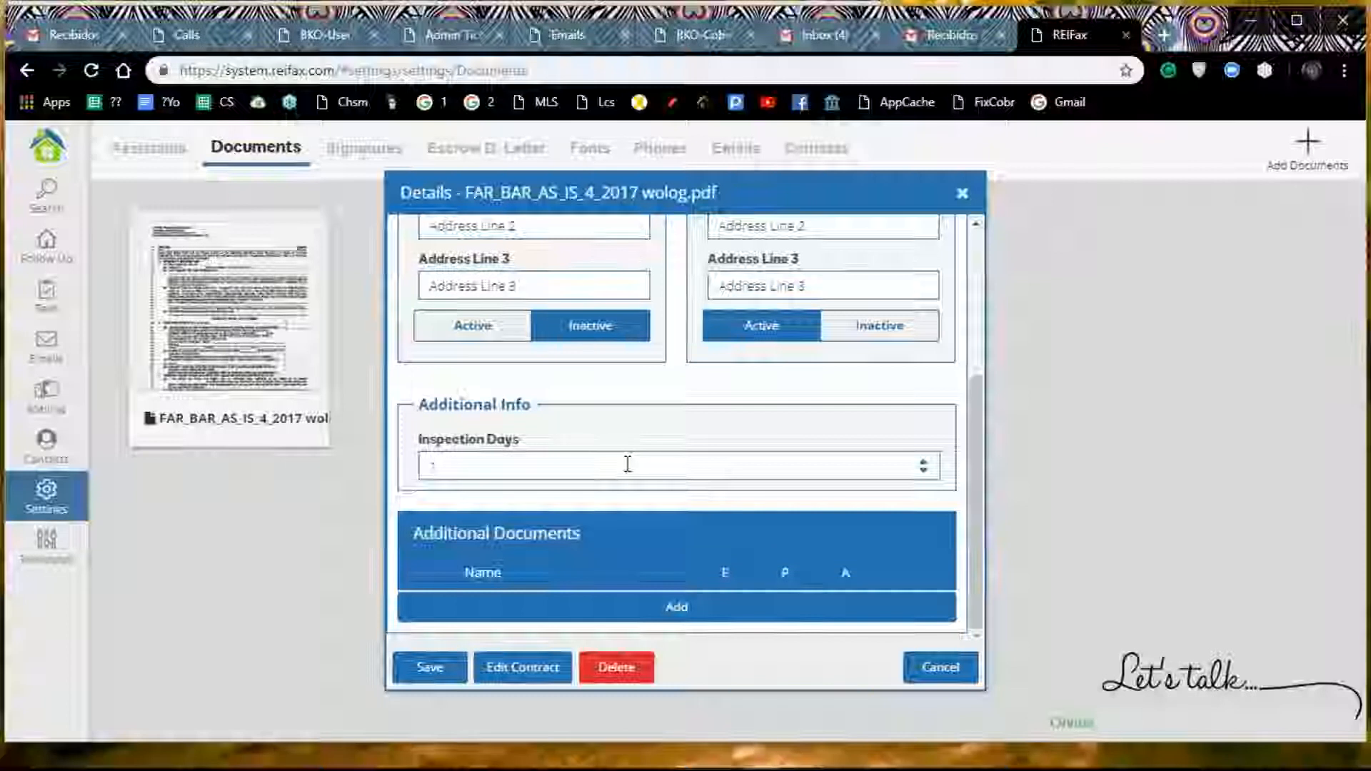
pyautogui.write('0')
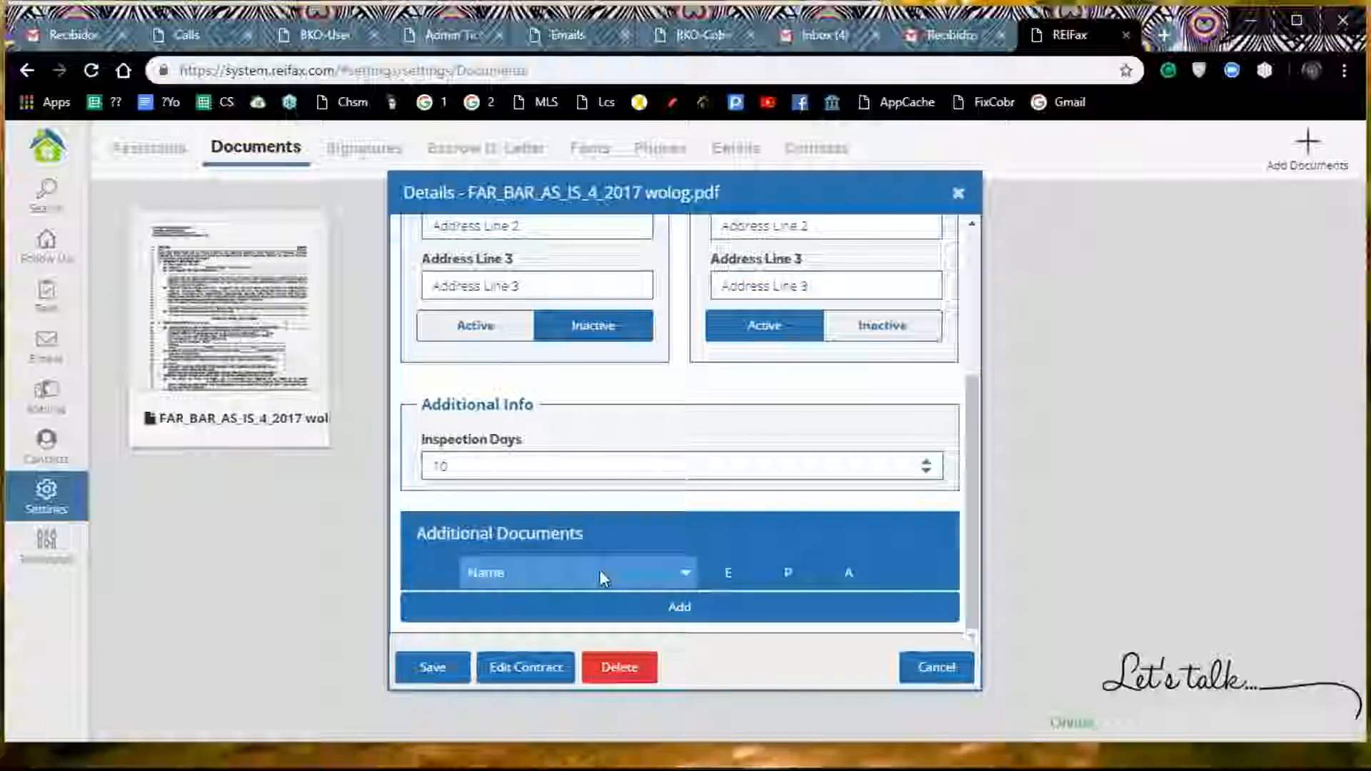
# Step: Attach the PDF "Forms LBPD" to the contract as an additional document, agreeing to the copyright terms
pyautogui.click(680, 615)
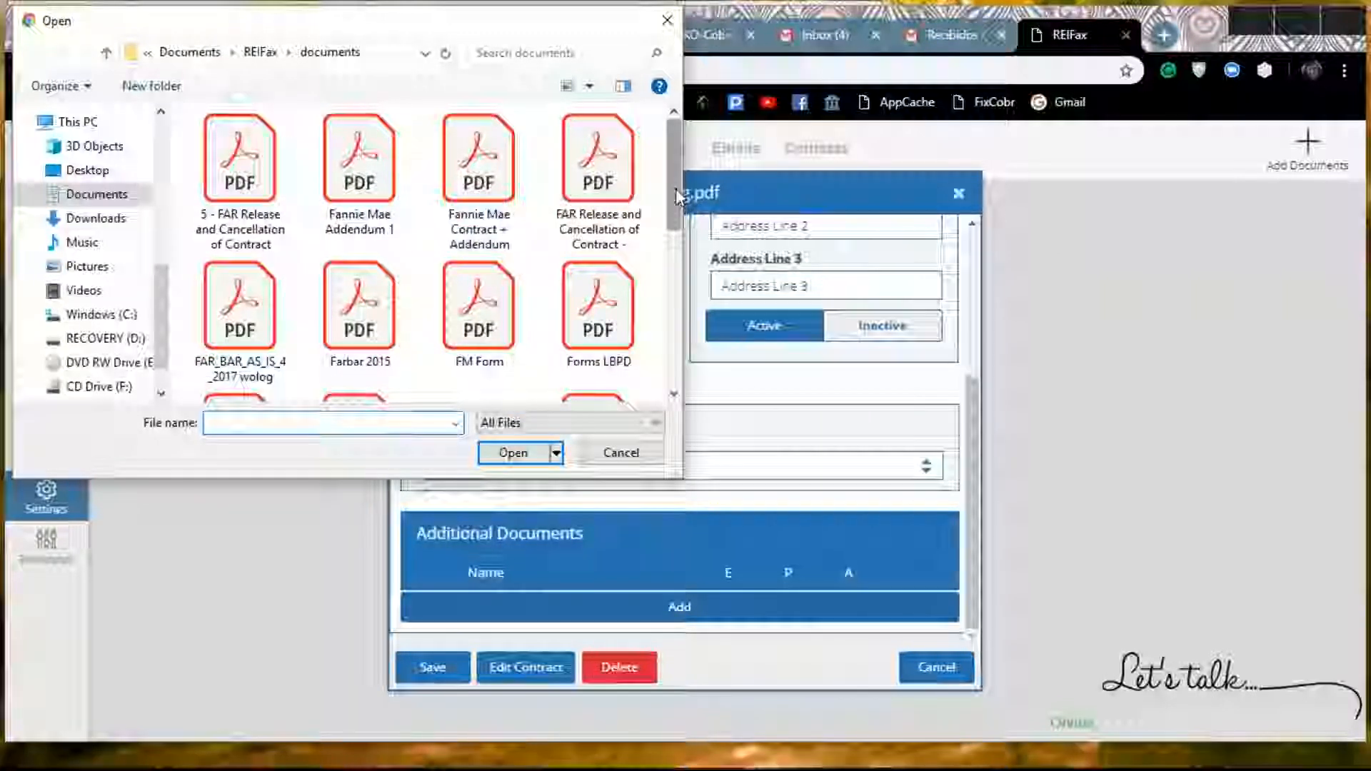
pyautogui.doubleClick(615, 325)
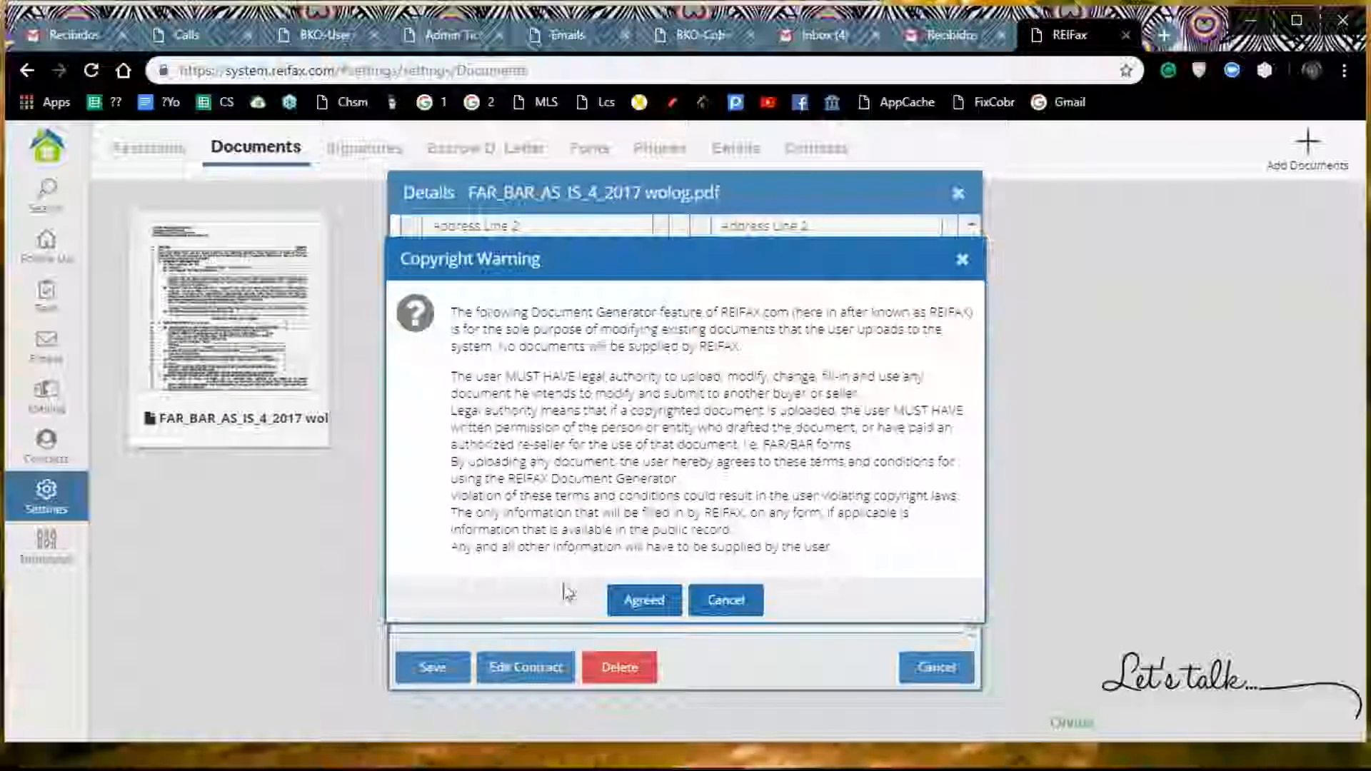
pyautogui.click(645, 600)
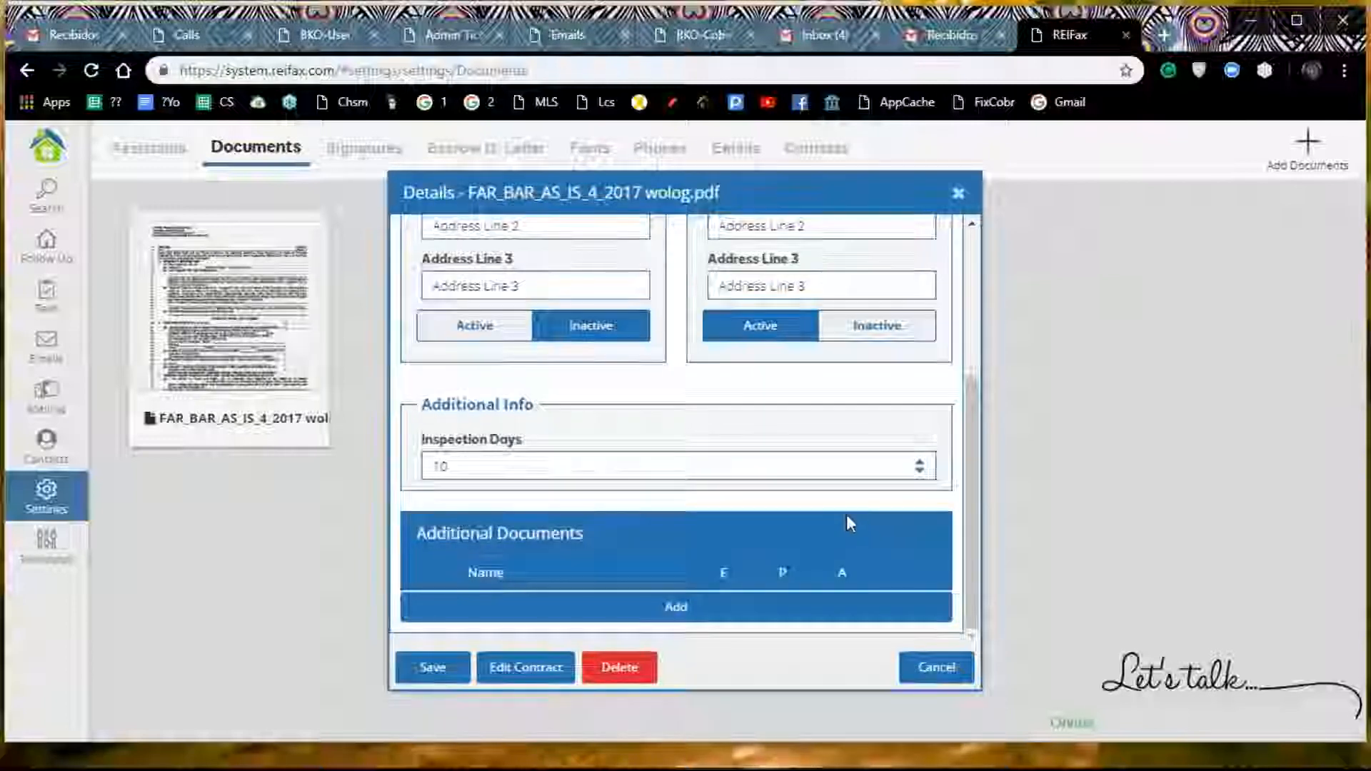
pyautogui.scroll(-1, 662, 517)
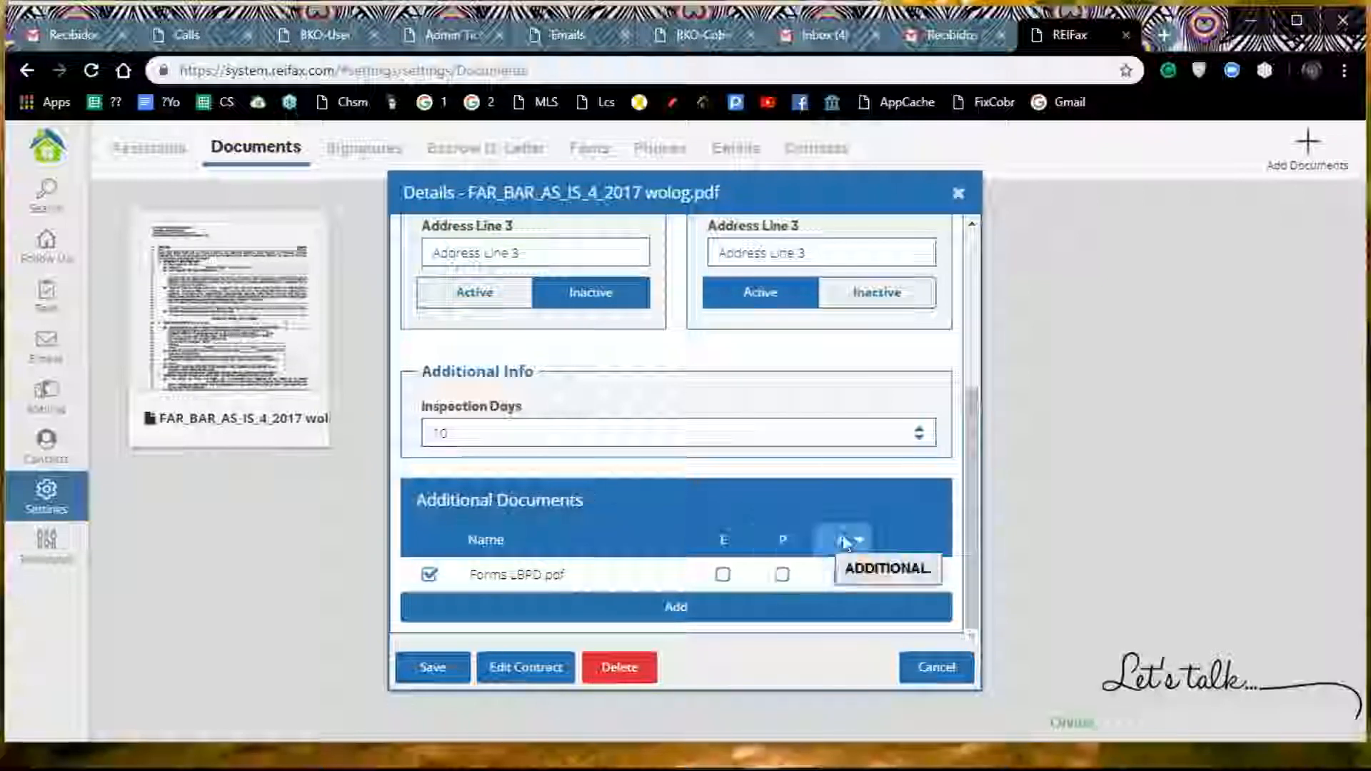
# Step: Attach the PDF "Hertage POF" as another additional document, agreeing to the copyright terms, and mark it as type P
pyautogui.click(675, 608)
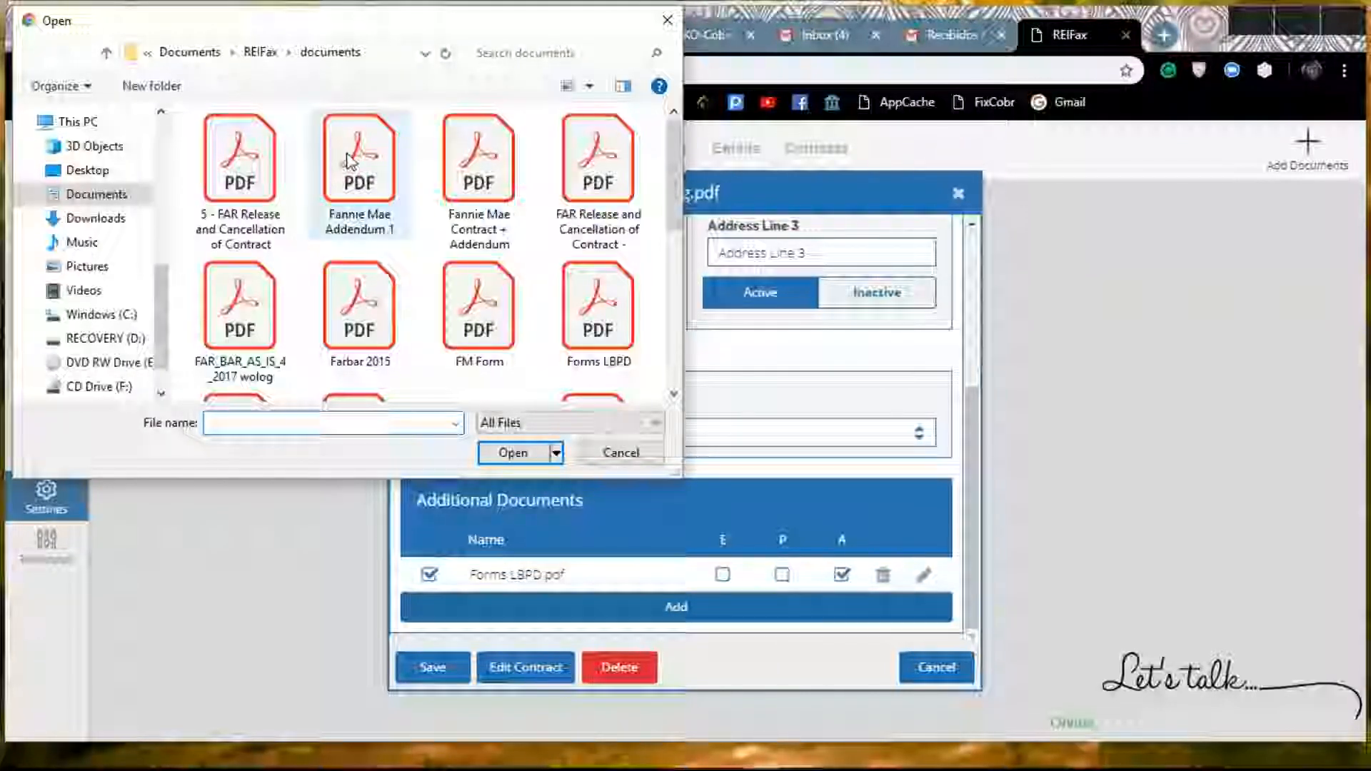
pyautogui.scroll(-2, 347, 159)
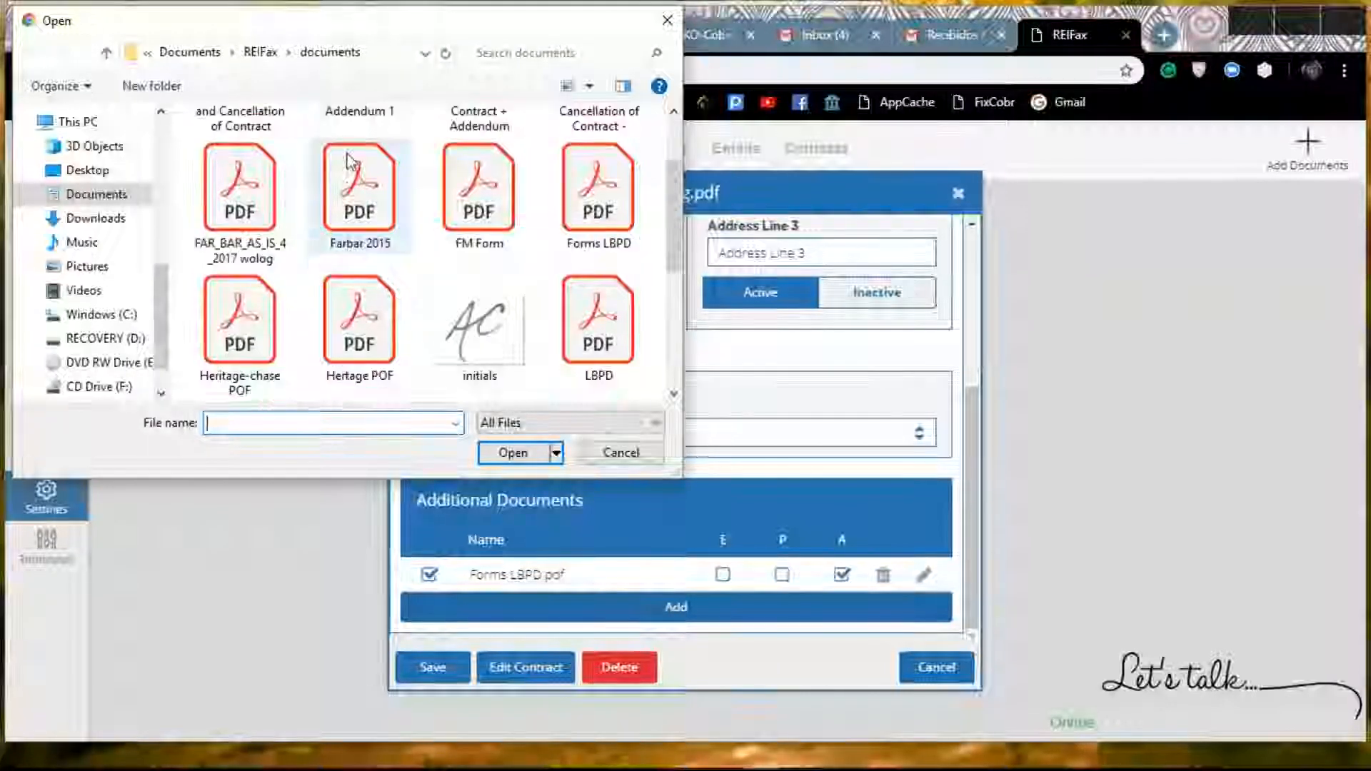
pyautogui.doubleClick(355, 350)
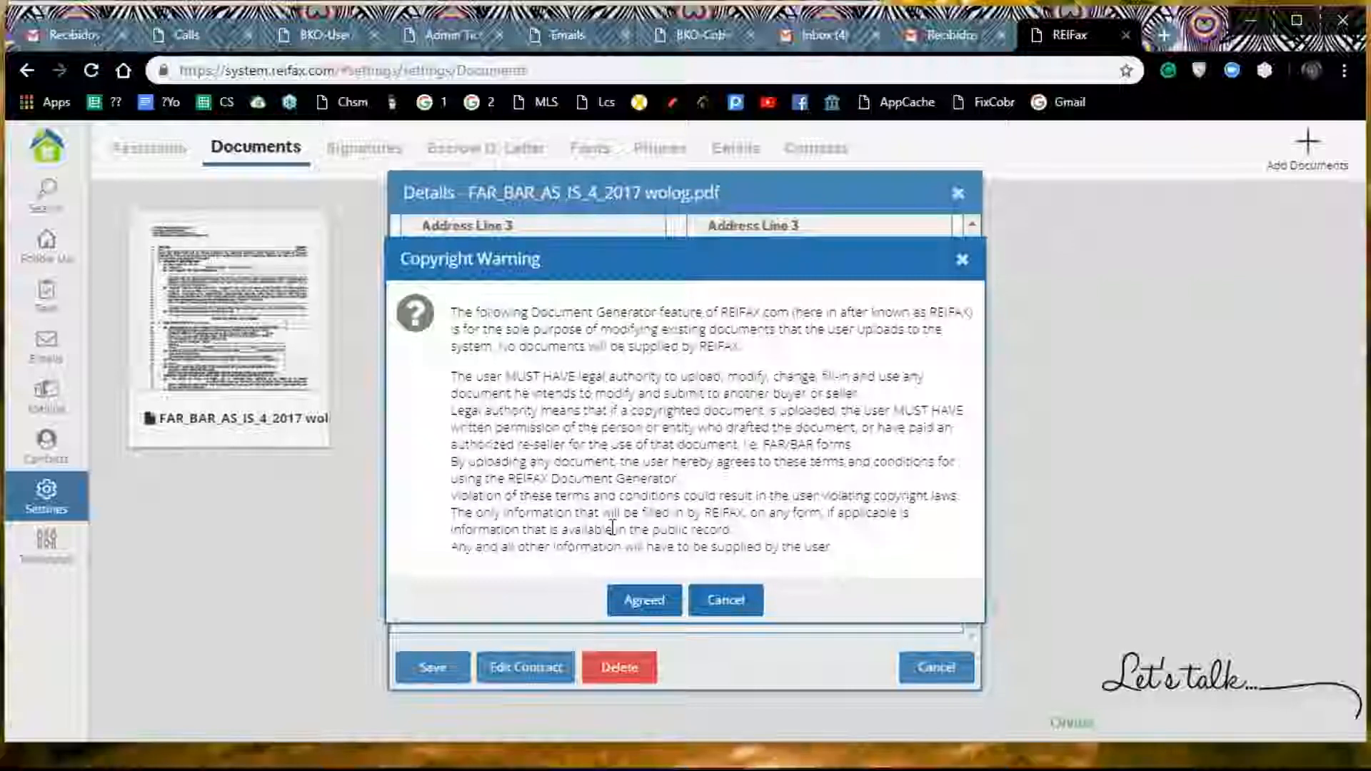
pyautogui.click(640, 605)
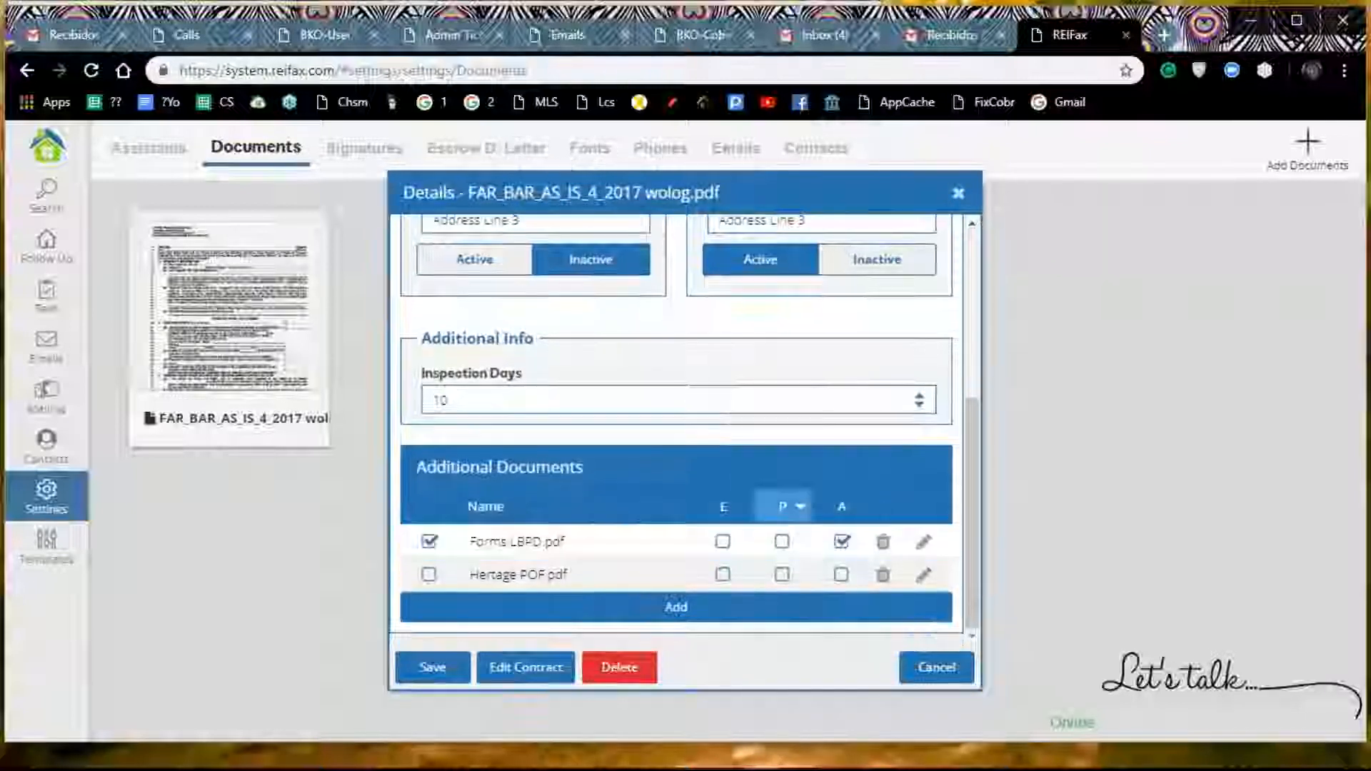
pyautogui.click(569, 583)
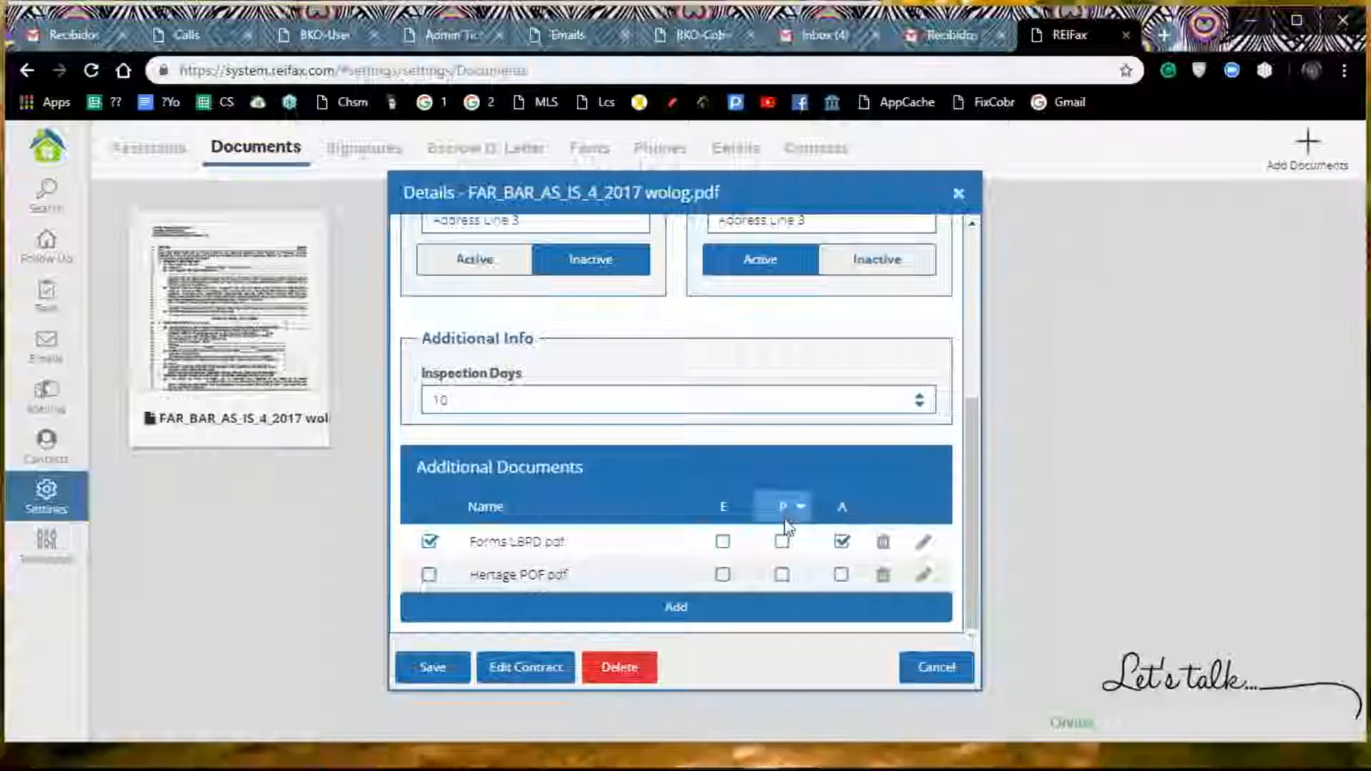
pyautogui.click(782, 574)
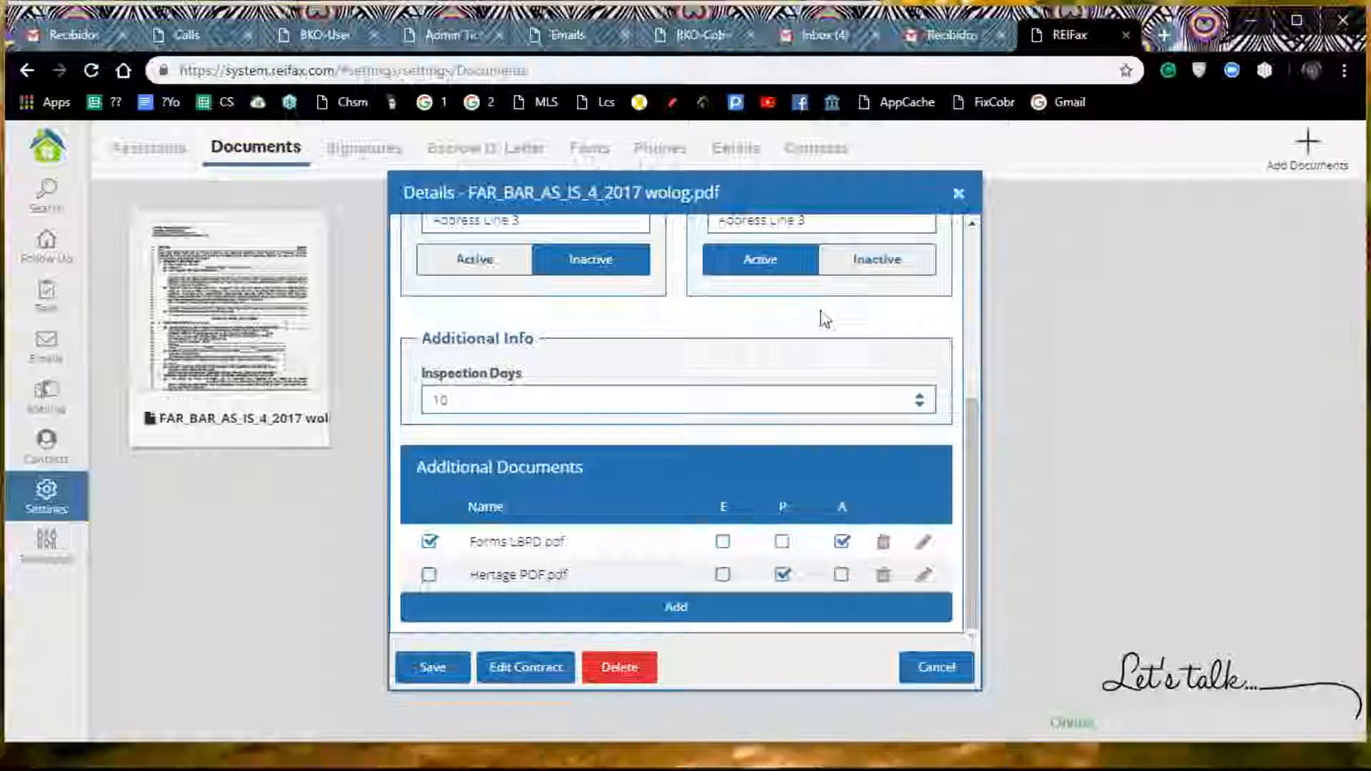
# Step: Review the contract's details and open the contract for editing in the document editor
pyautogui.scroll(5, 757, 514)
pyautogui.scroll(-5, 735, 398)
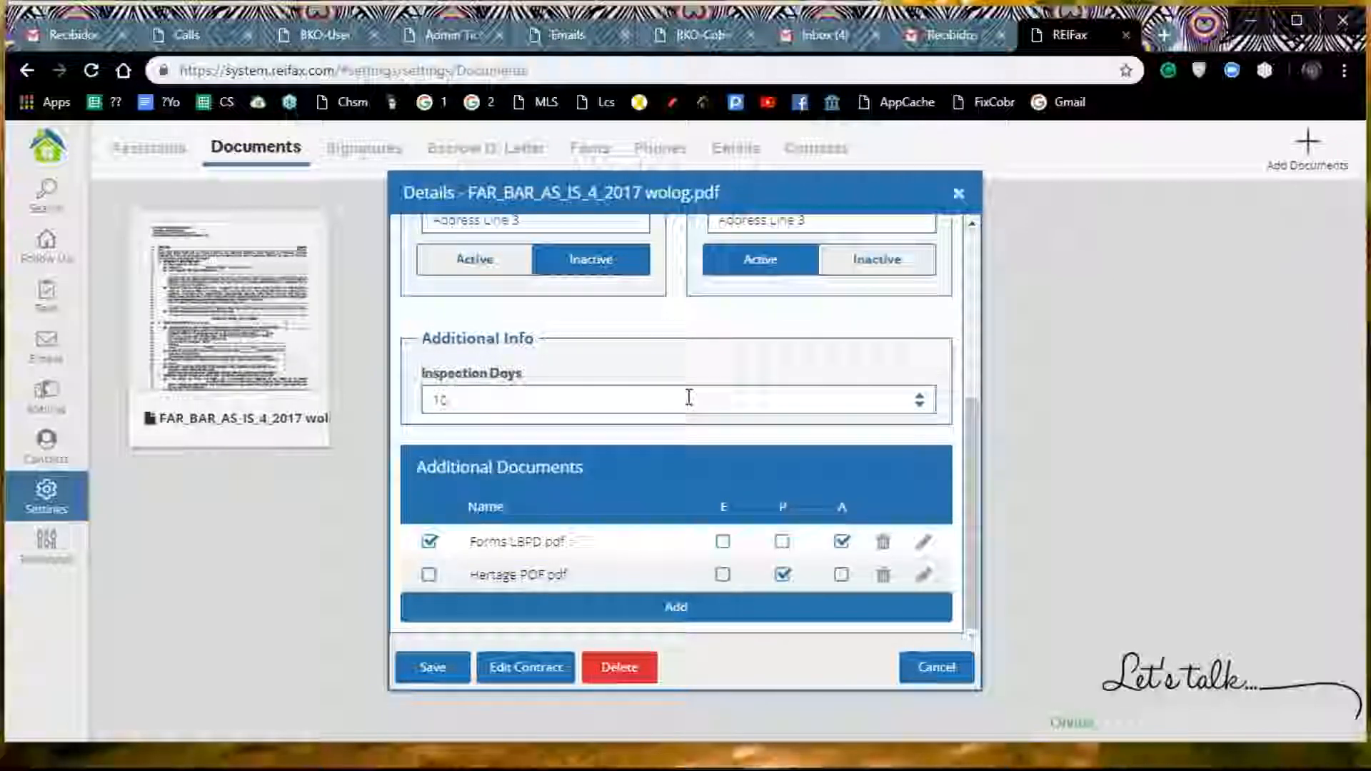
pyautogui.scroll(3, 675, 398)
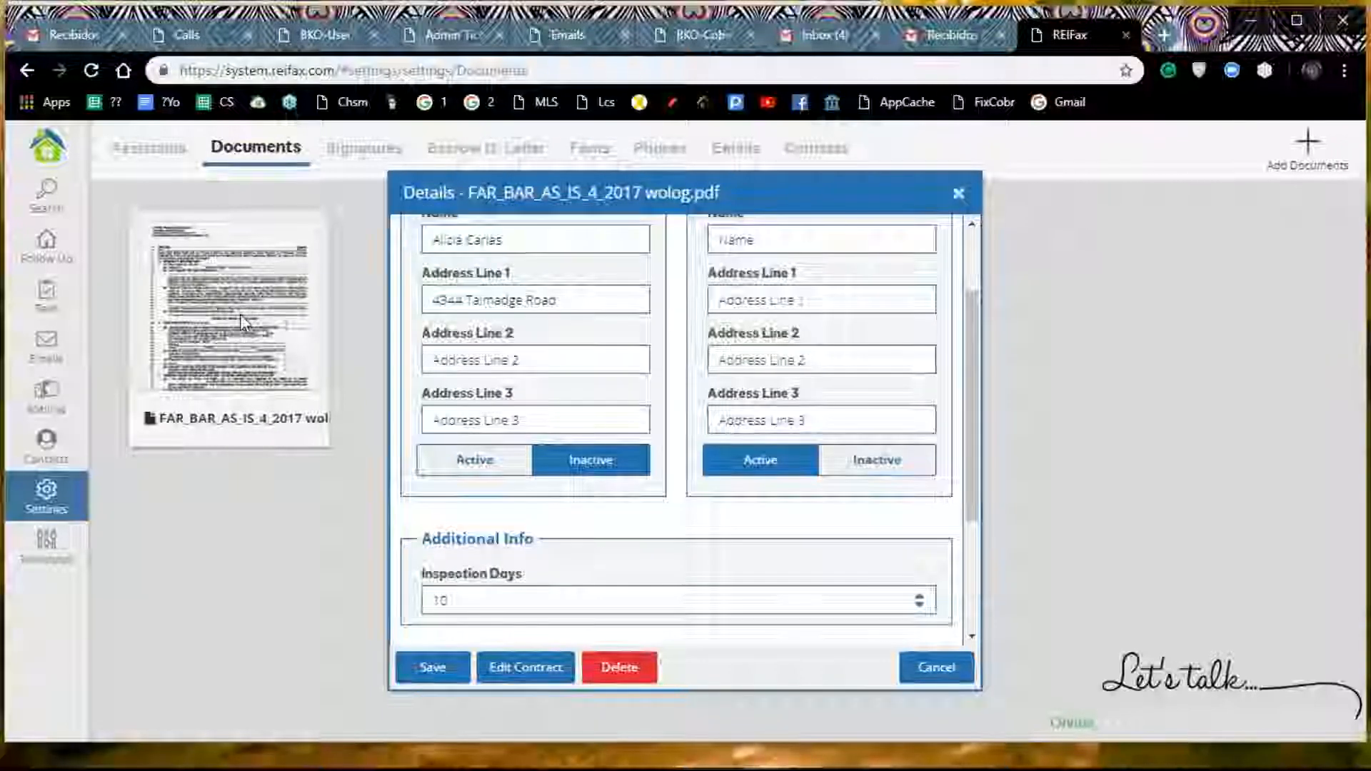
pyautogui.scroll(-3, 571, 464)
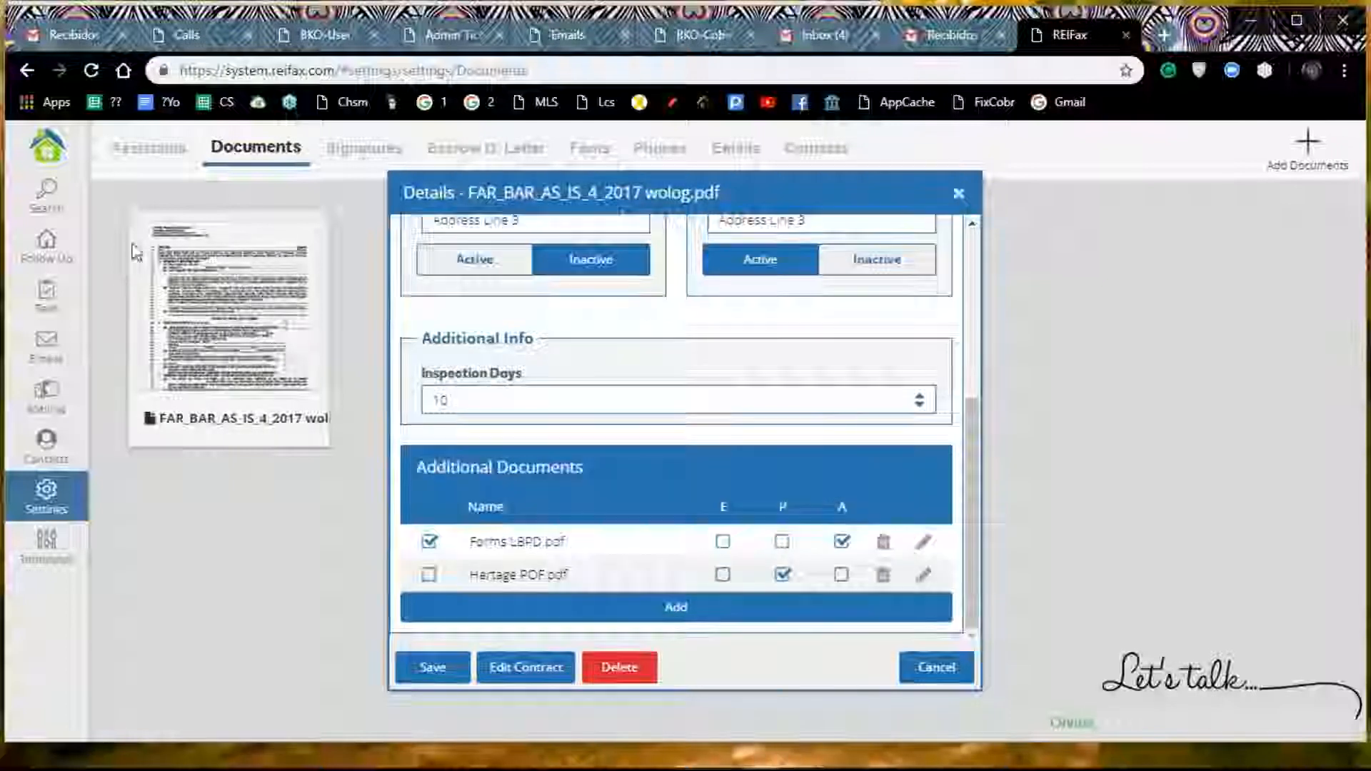
pyautogui.click(554, 676)
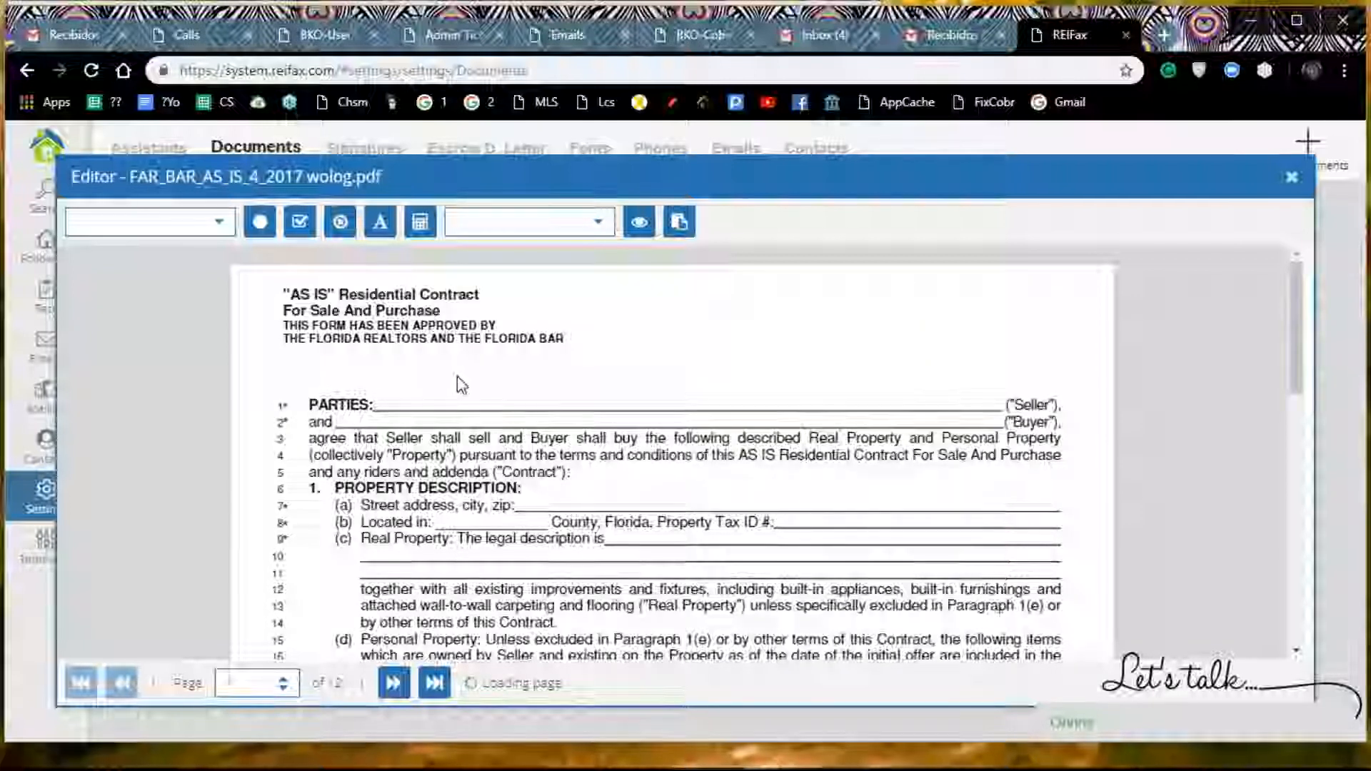
# Step: Insert the Seller Name variable and place it on the PARTIES line for the Seller on page 1
pyautogui.click(219, 227)
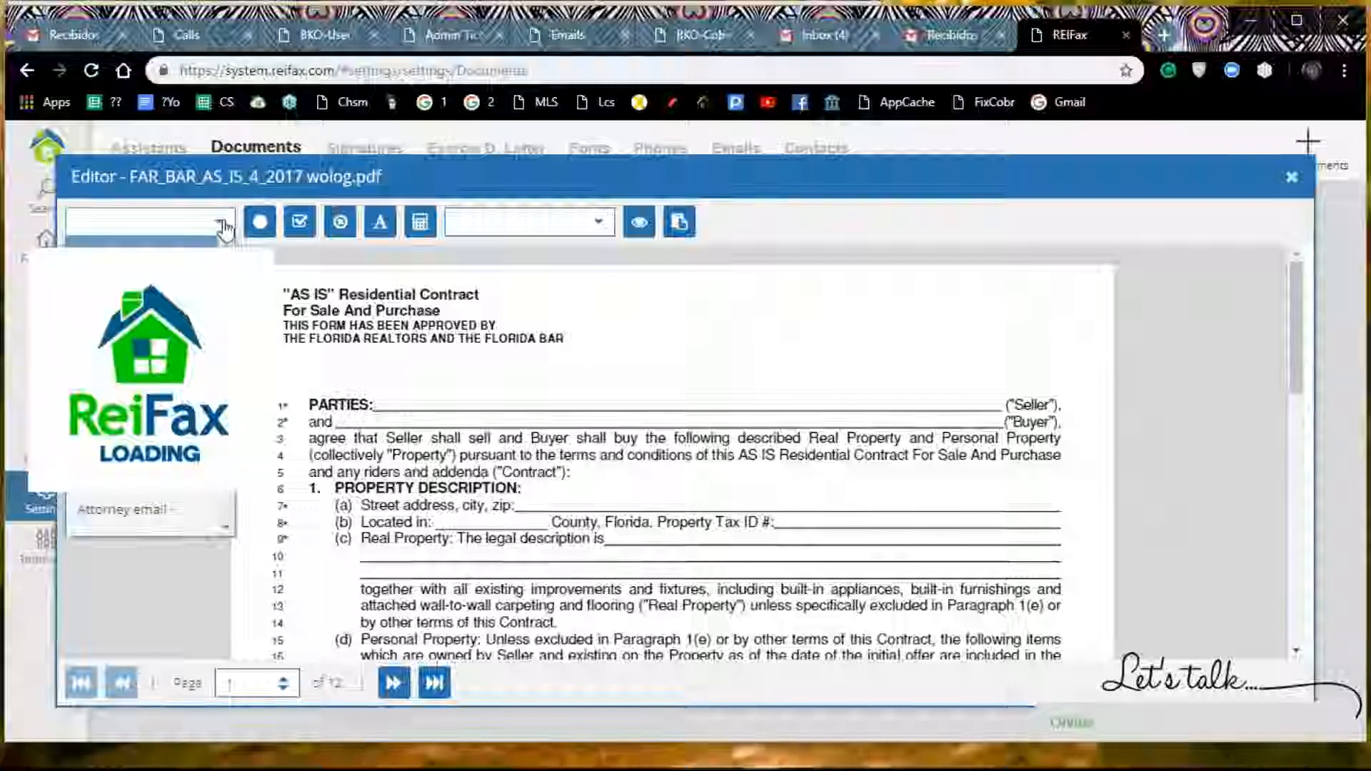
pyautogui.click(223, 229)
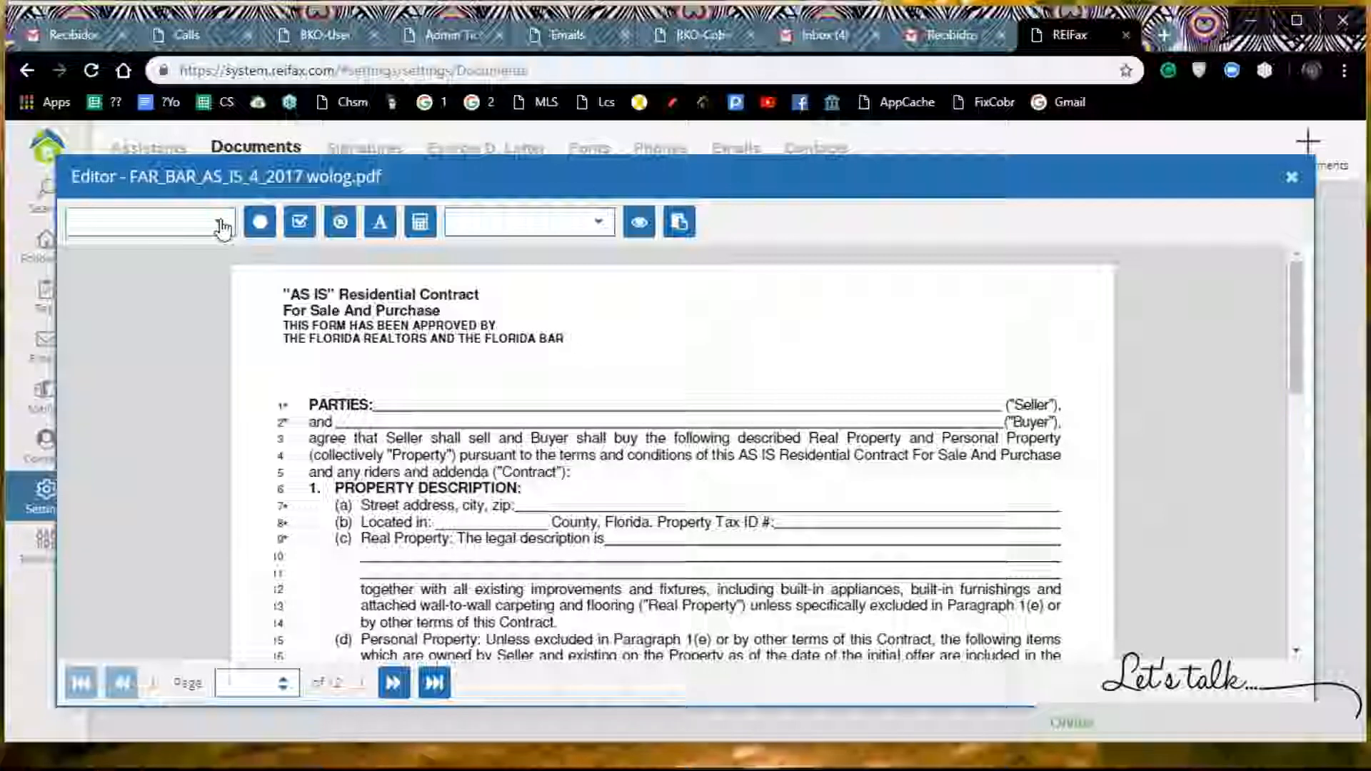
pyautogui.click(221, 227)
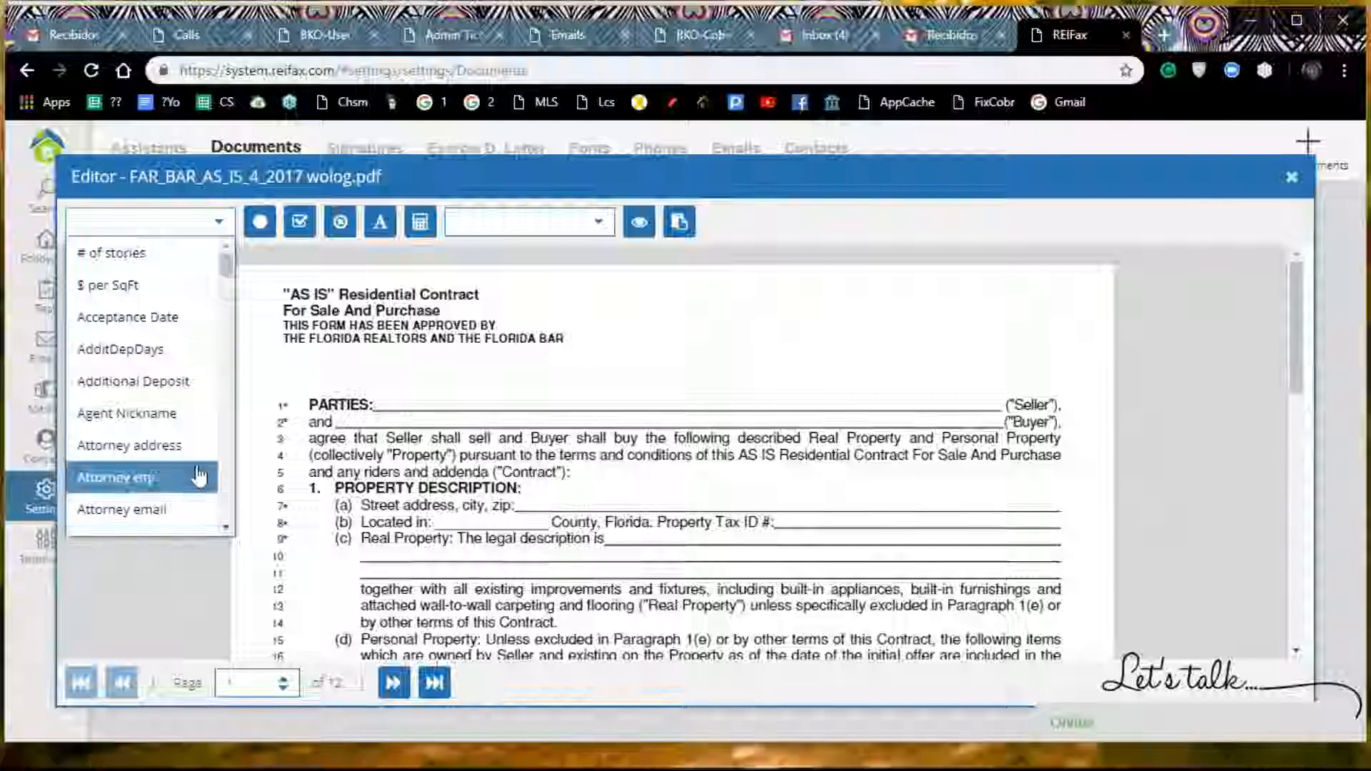
pyautogui.moveTo(226, 266)
pyautogui.mouseDown()
pyautogui.moveTo(228, 355)
pyautogui.moveTo(227, 261)
pyautogui.mouseUp()
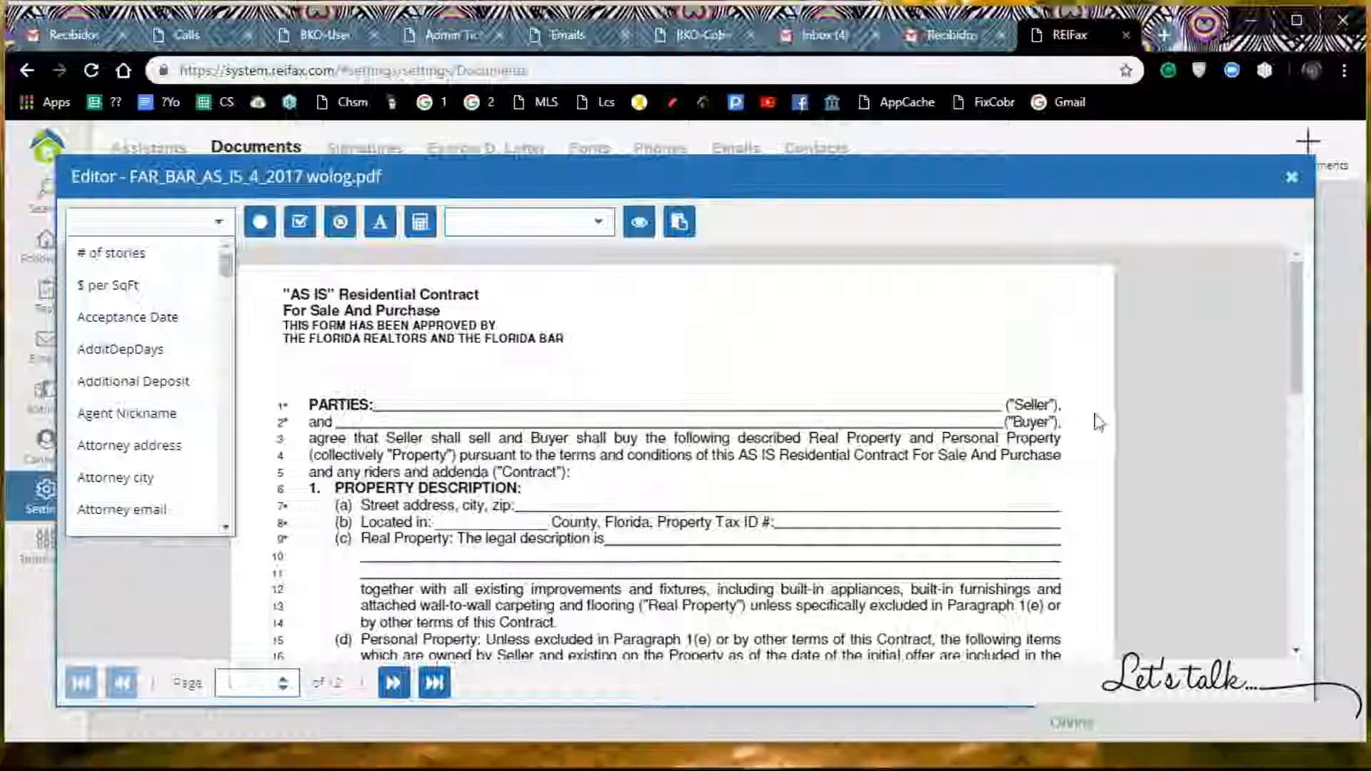
pyautogui.moveTo(229, 266); pyautogui.dragTo(232, 472)
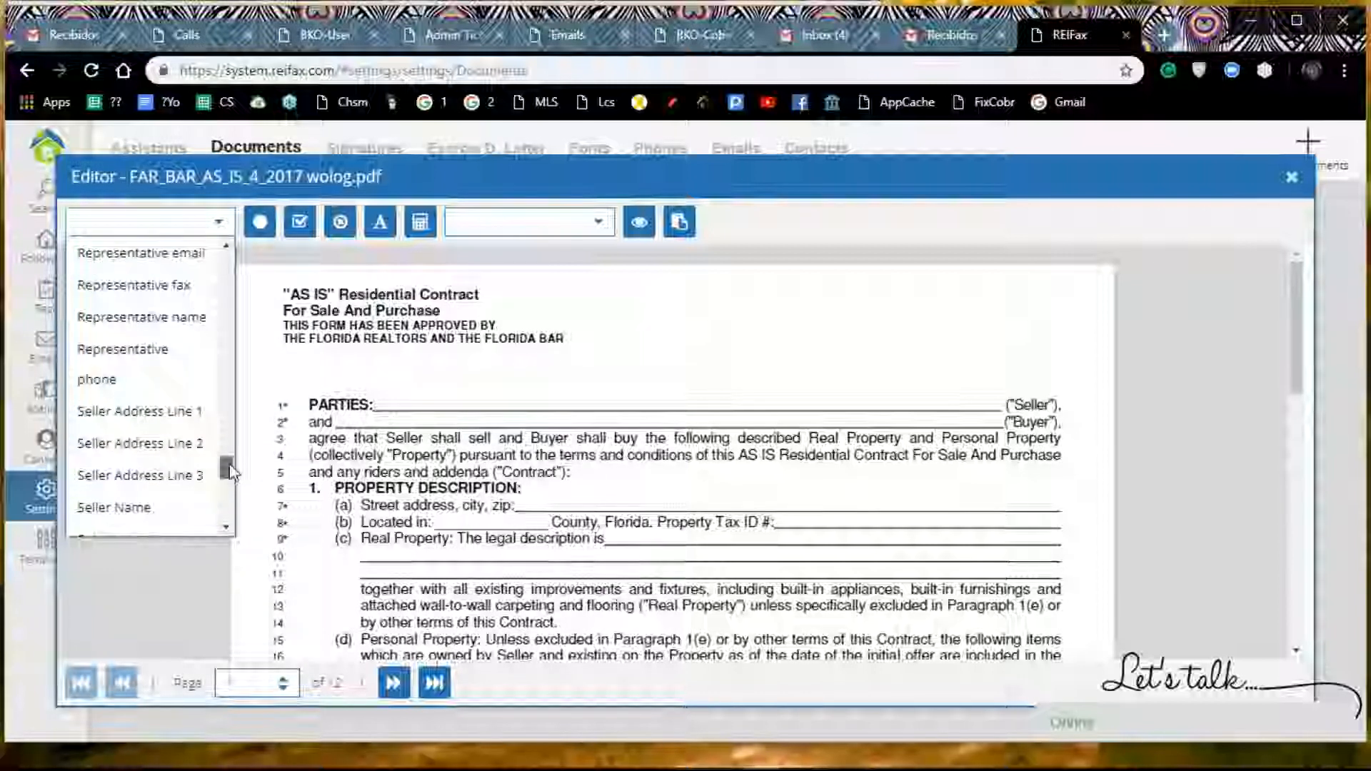
pyautogui.scroll(-3, 228, 473)
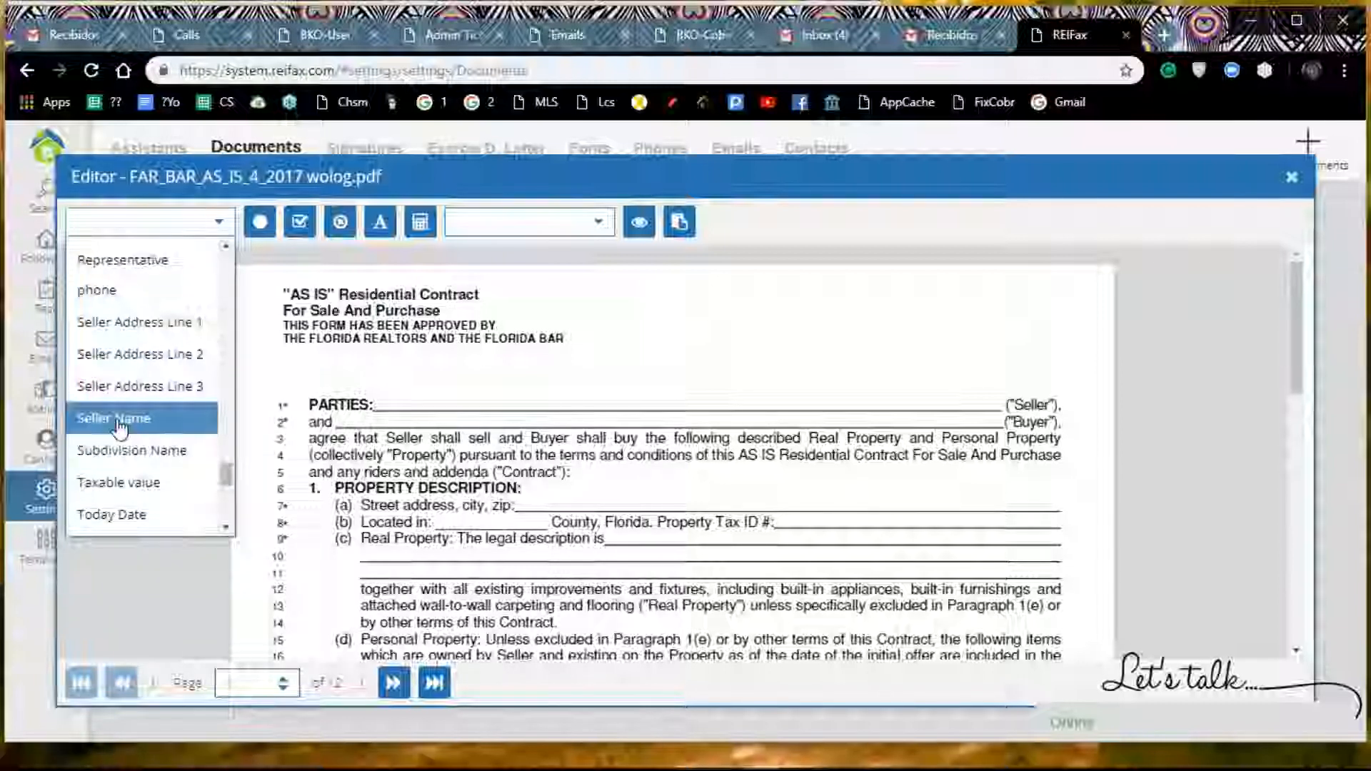
pyautogui.click(120, 429)
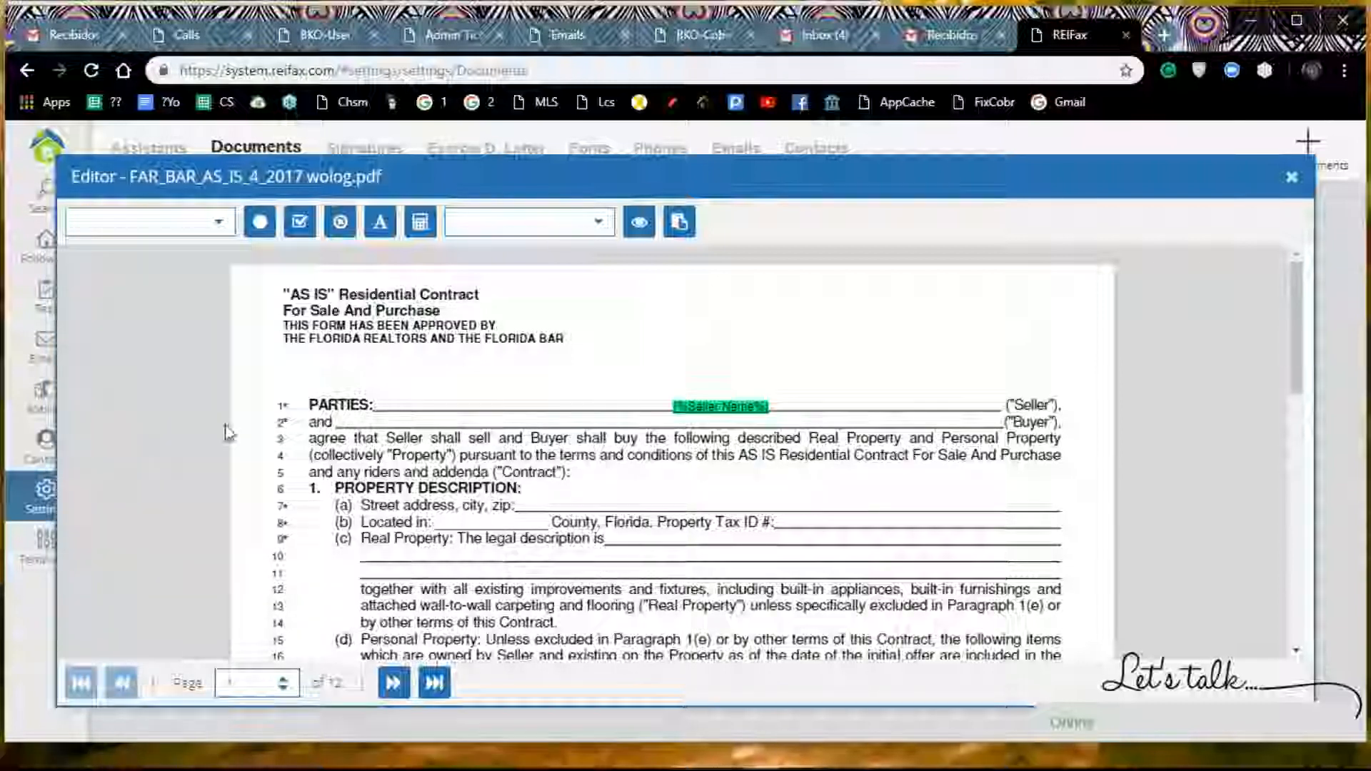
pyautogui.click(714, 408)
pyautogui.moveTo(714, 408); pyautogui.dragTo(641, 402)
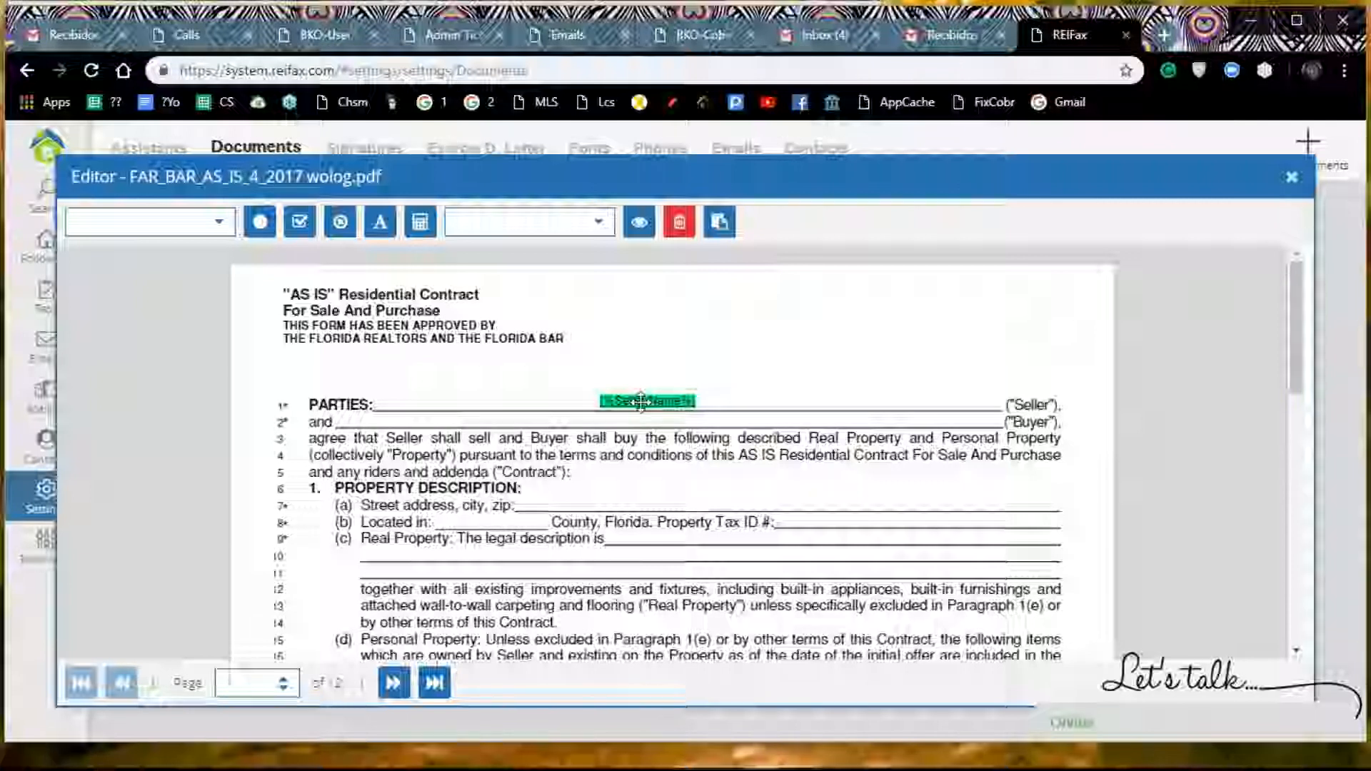
pyautogui.moveTo(637, 403); pyautogui.dragTo(635, 402)
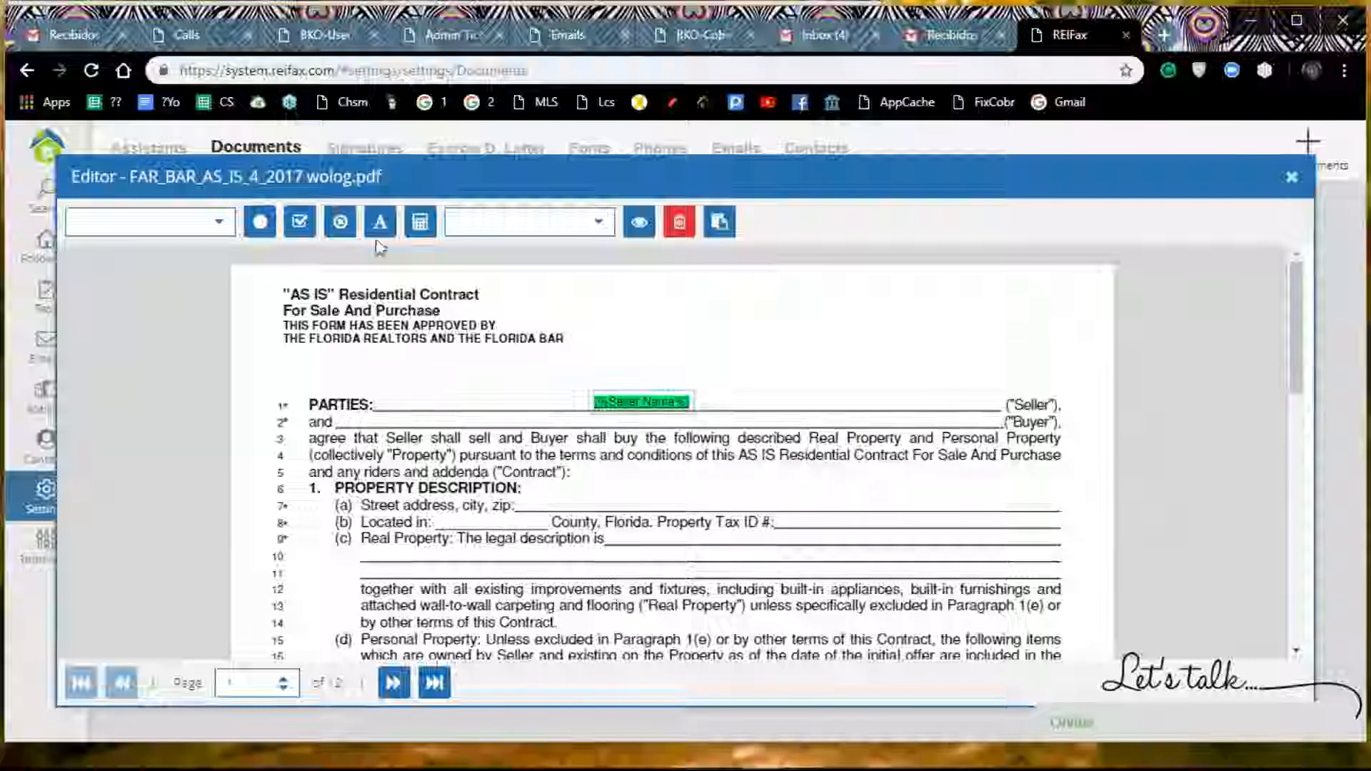
pyautogui.click(611, 432)
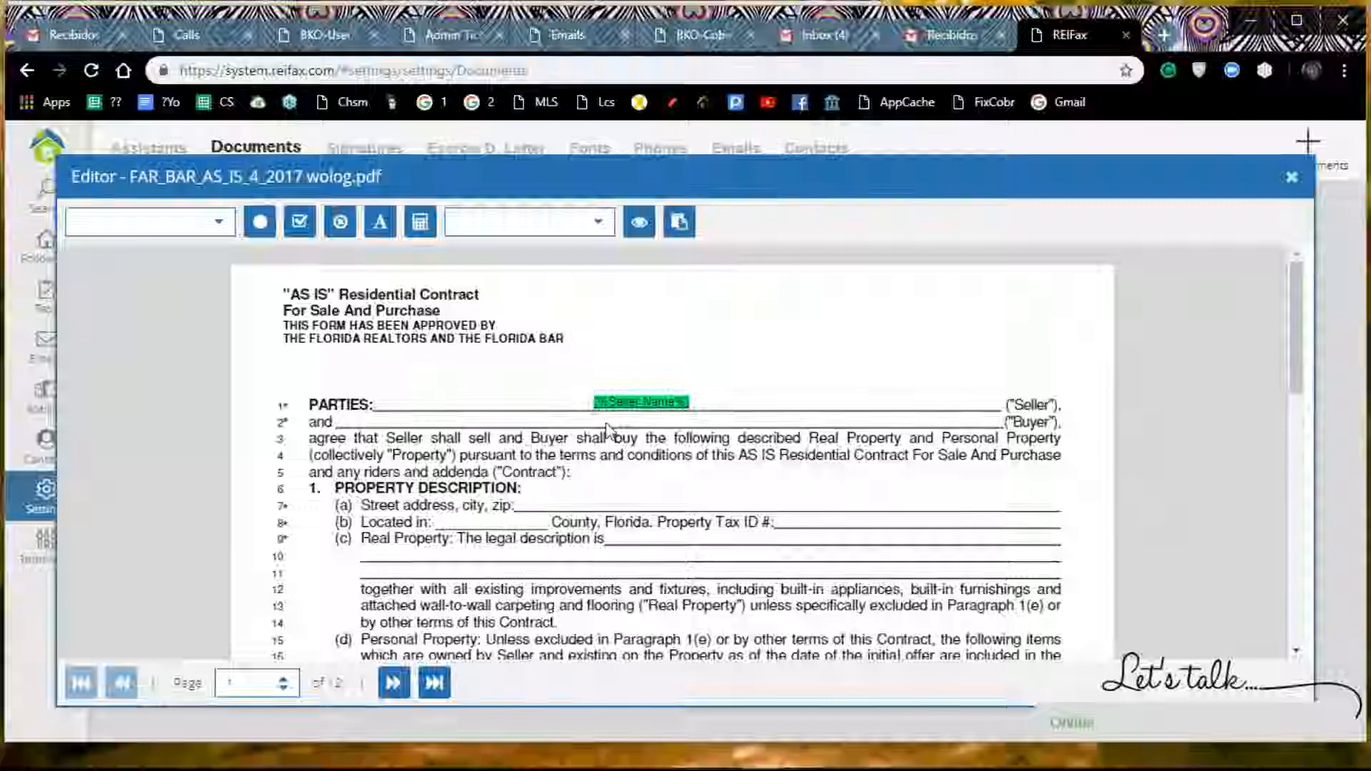
# Step: Insert the Buyer Name variable and place it on the Buyer line, directly below the Seller Name variable
pyautogui.click(219, 223)
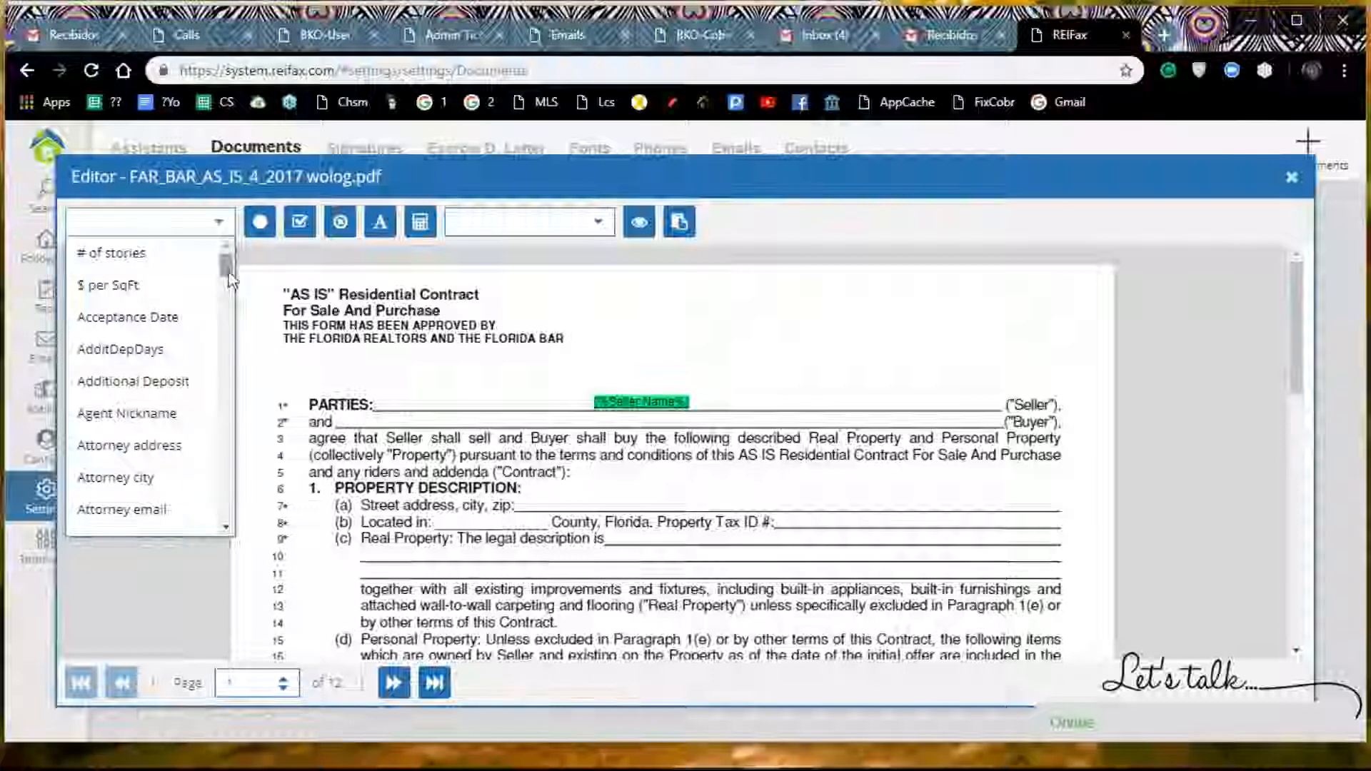
pyautogui.moveTo(229, 278); pyautogui.dragTo(229, 317)
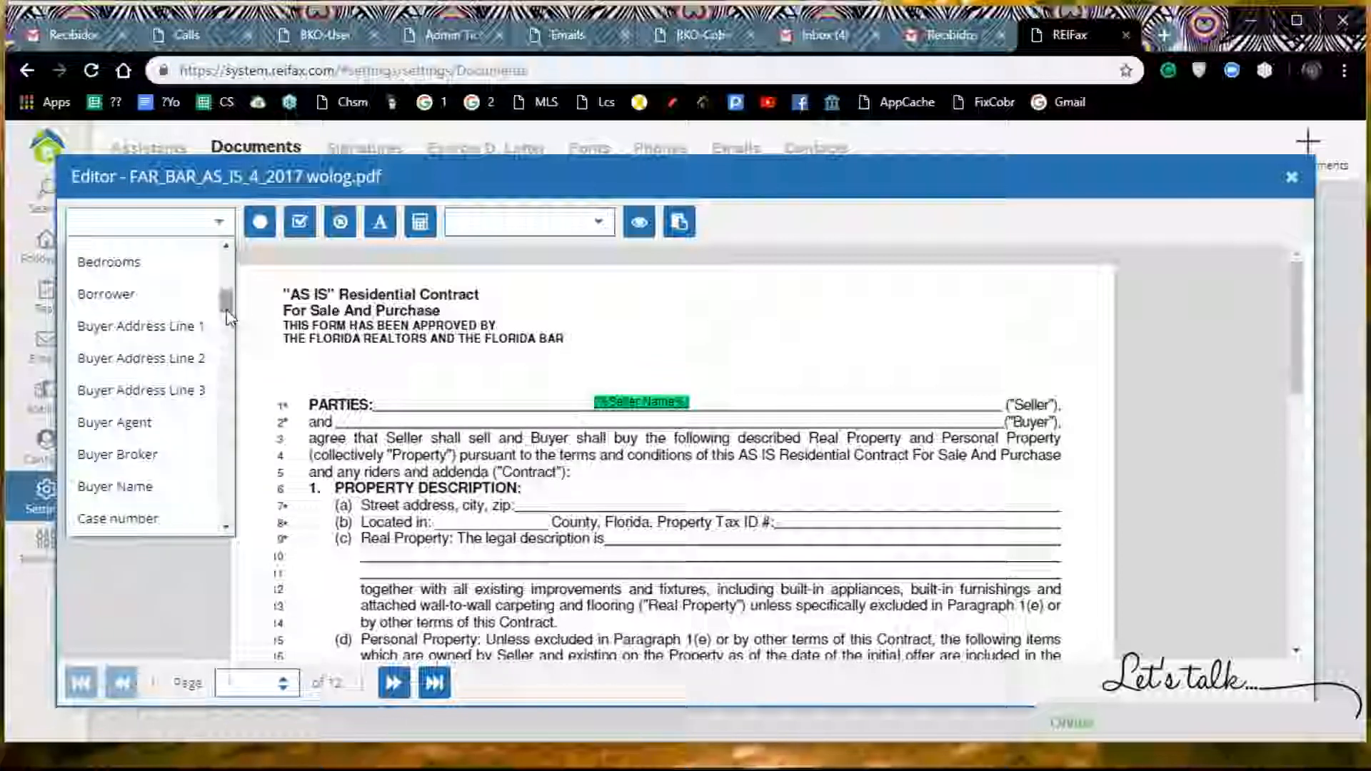
pyautogui.click(93, 486)
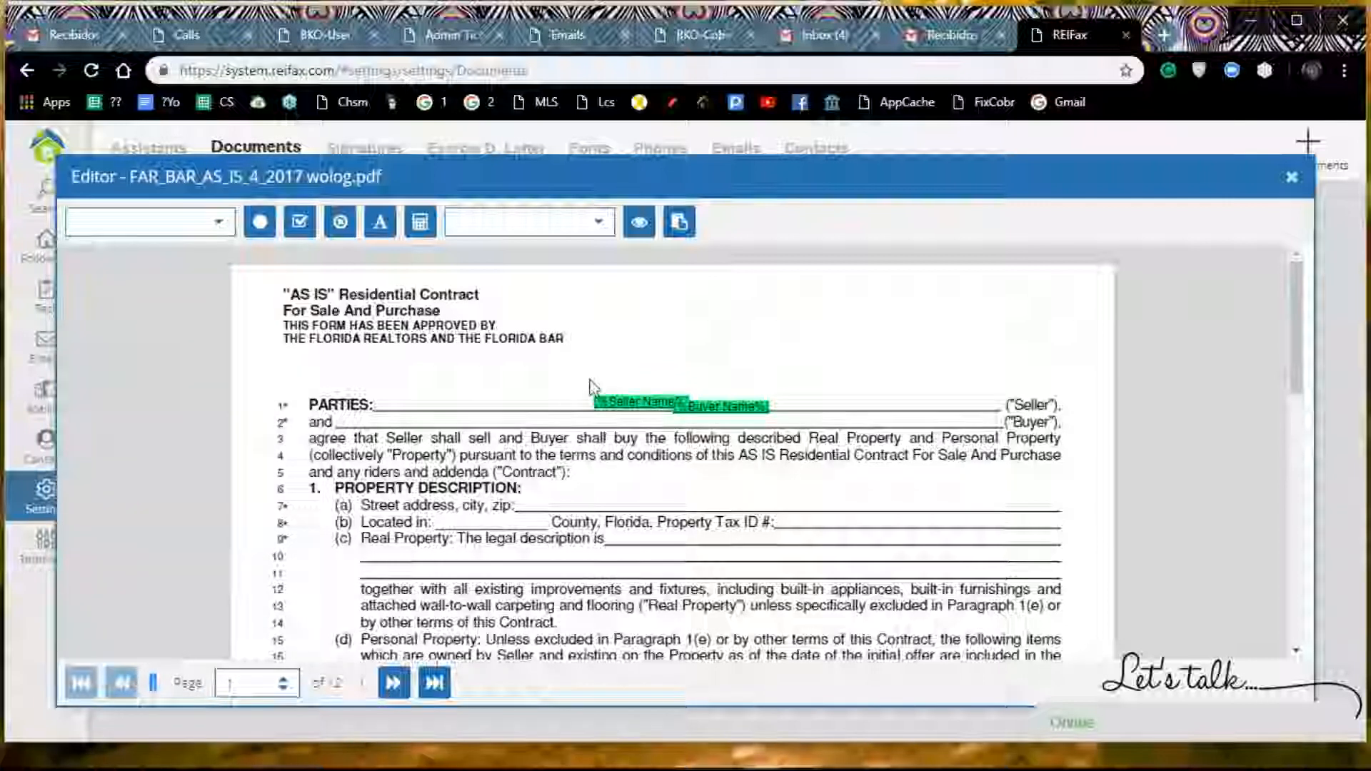
pyautogui.click(741, 408)
pyautogui.moveTo(741, 408); pyautogui.dragTo(660, 422)
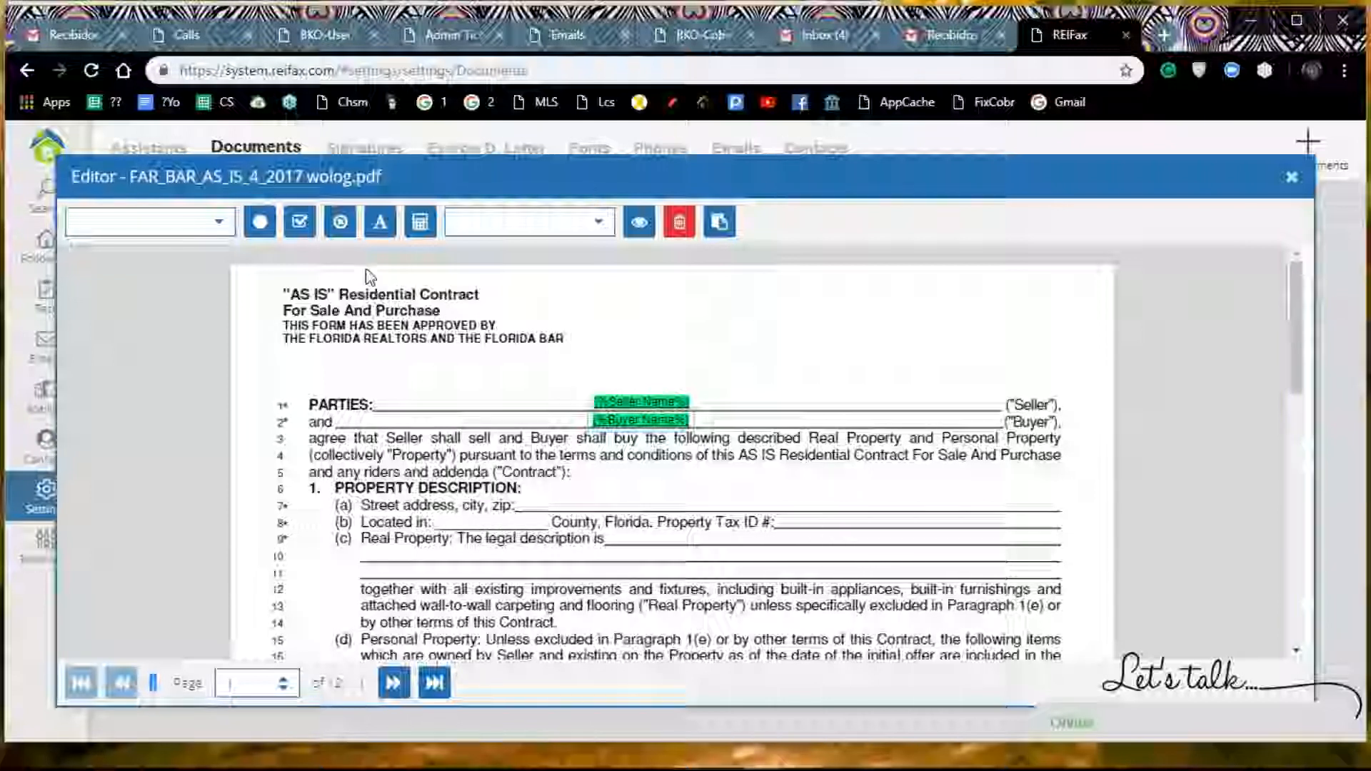
# Step: Start a new text element containing the Property Address variable followed by a comma
pyautogui.click(218, 222)
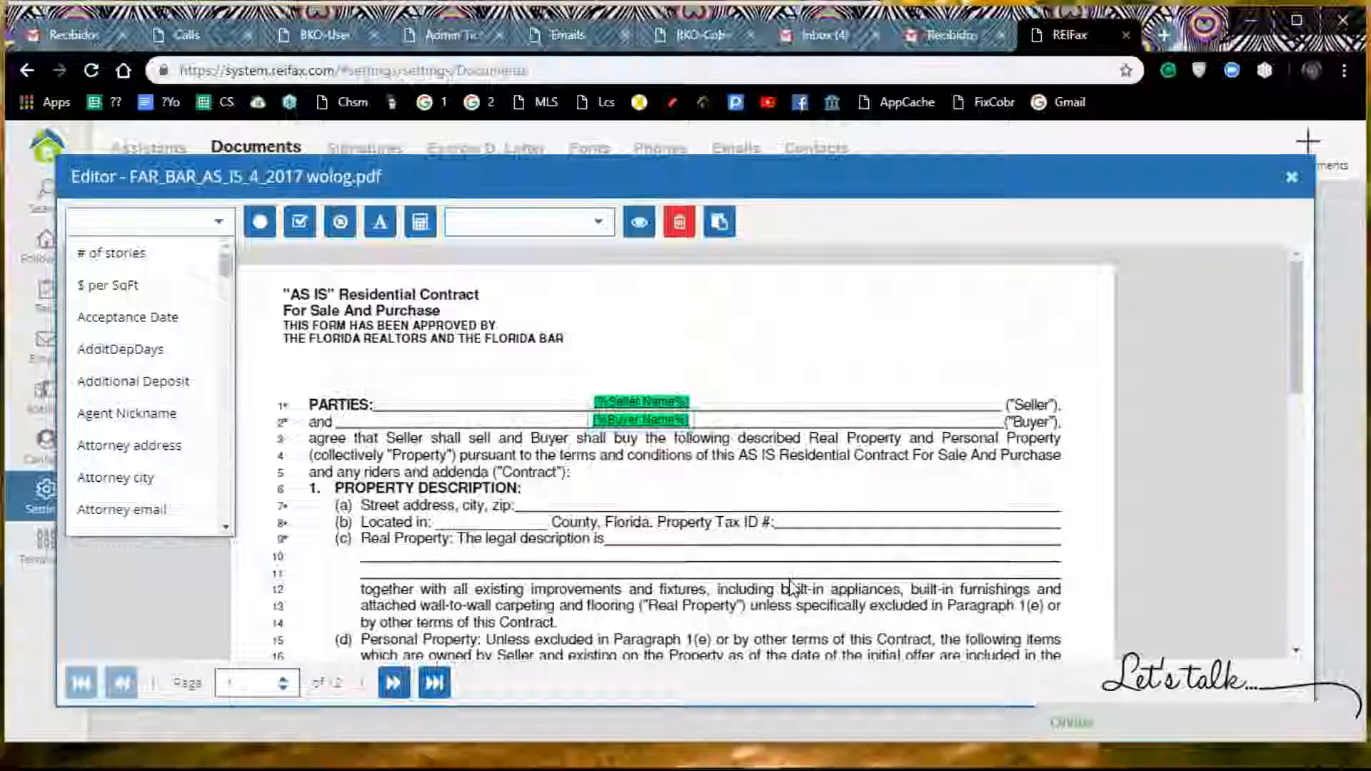
pyautogui.click(380, 225)
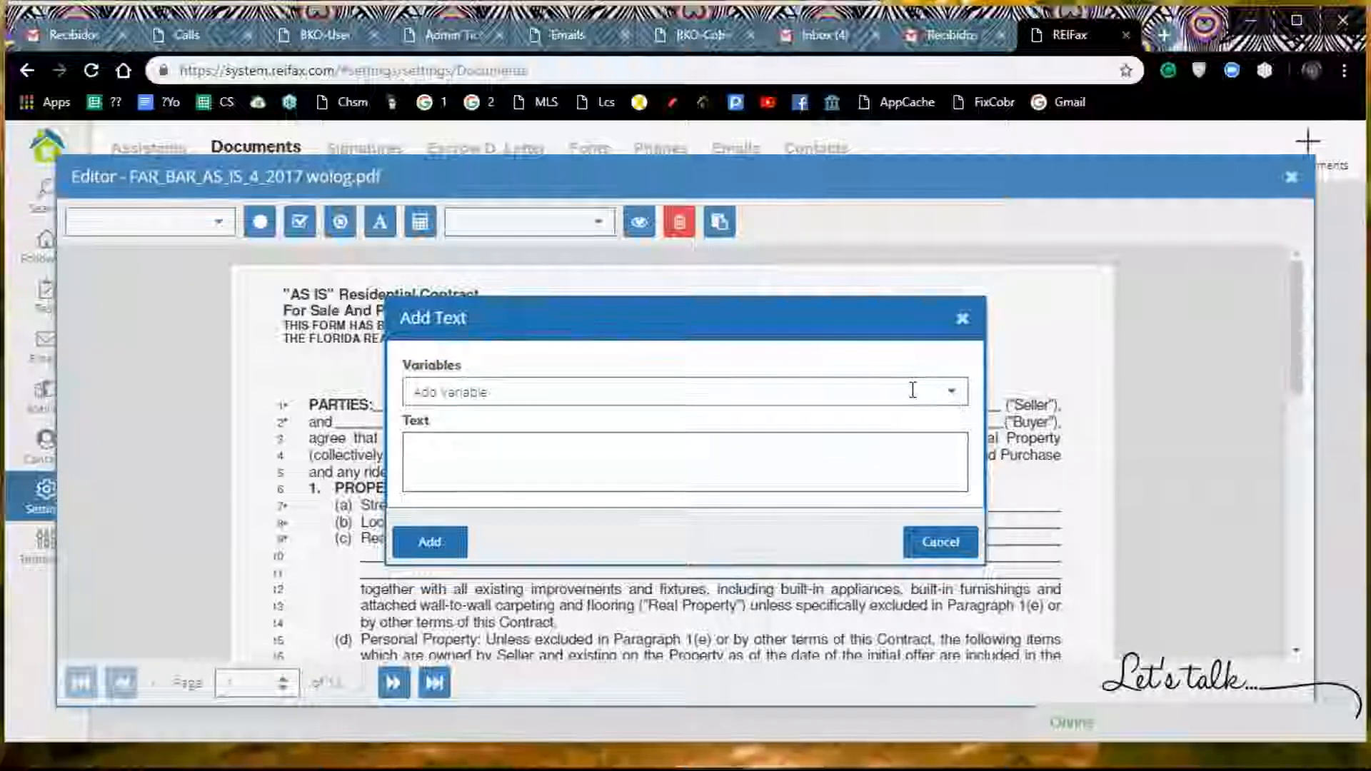
pyautogui.click(950, 397)
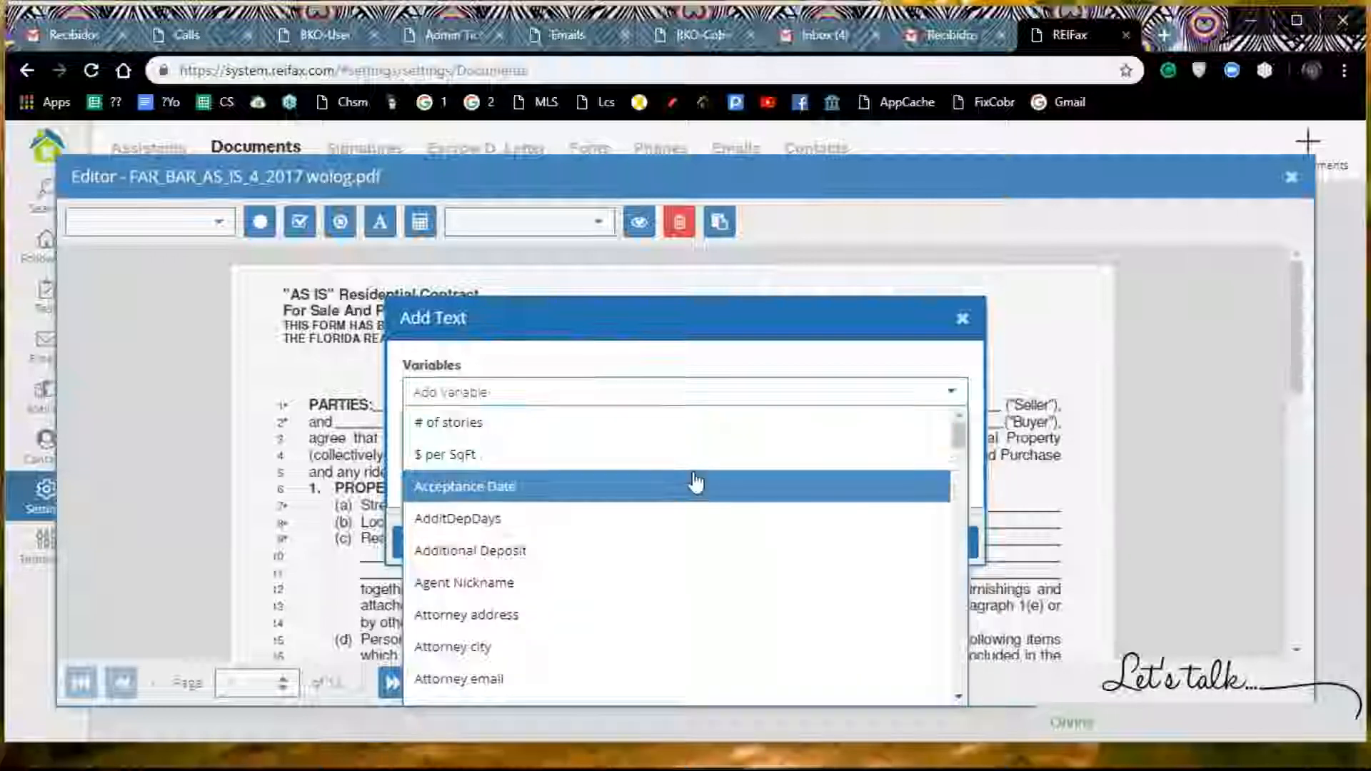
pyautogui.scroll(-15, 693, 486)
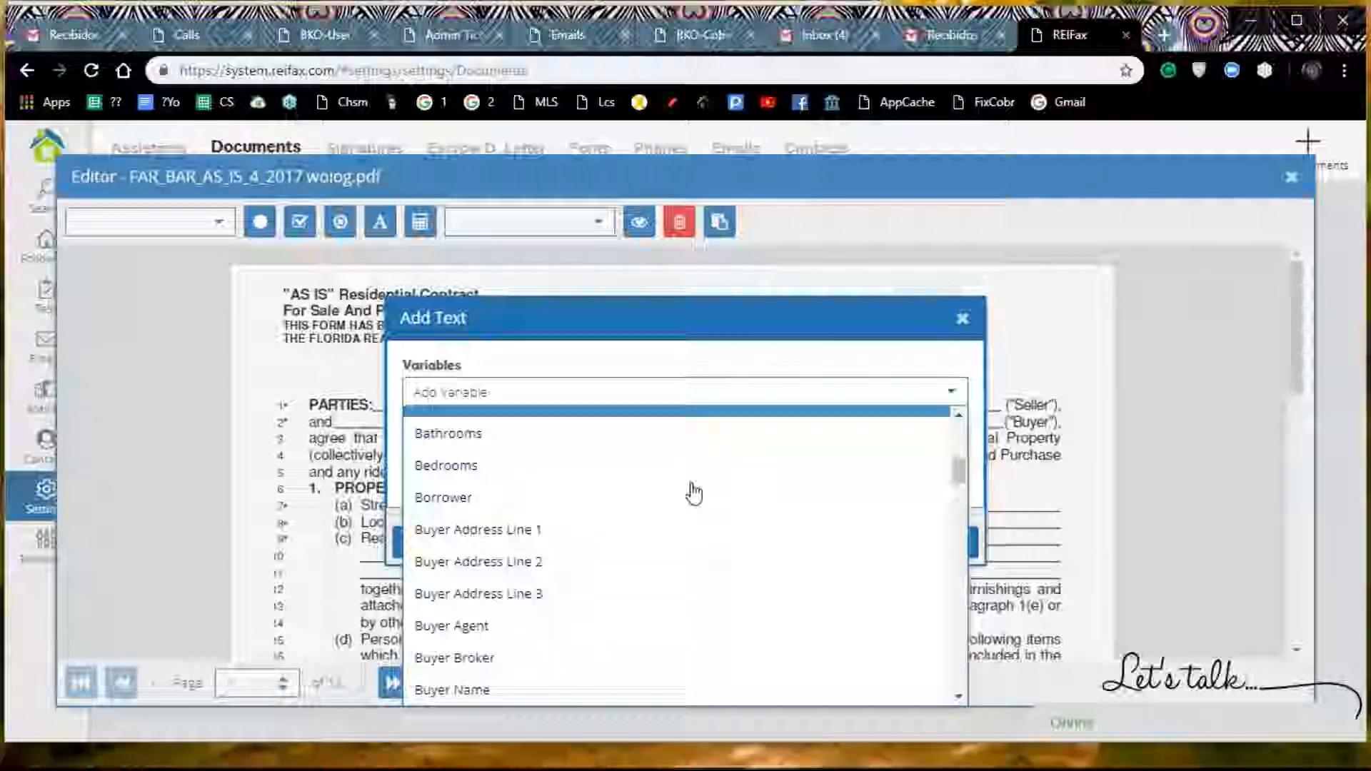
pyautogui.scroll(-12, 693, 492)
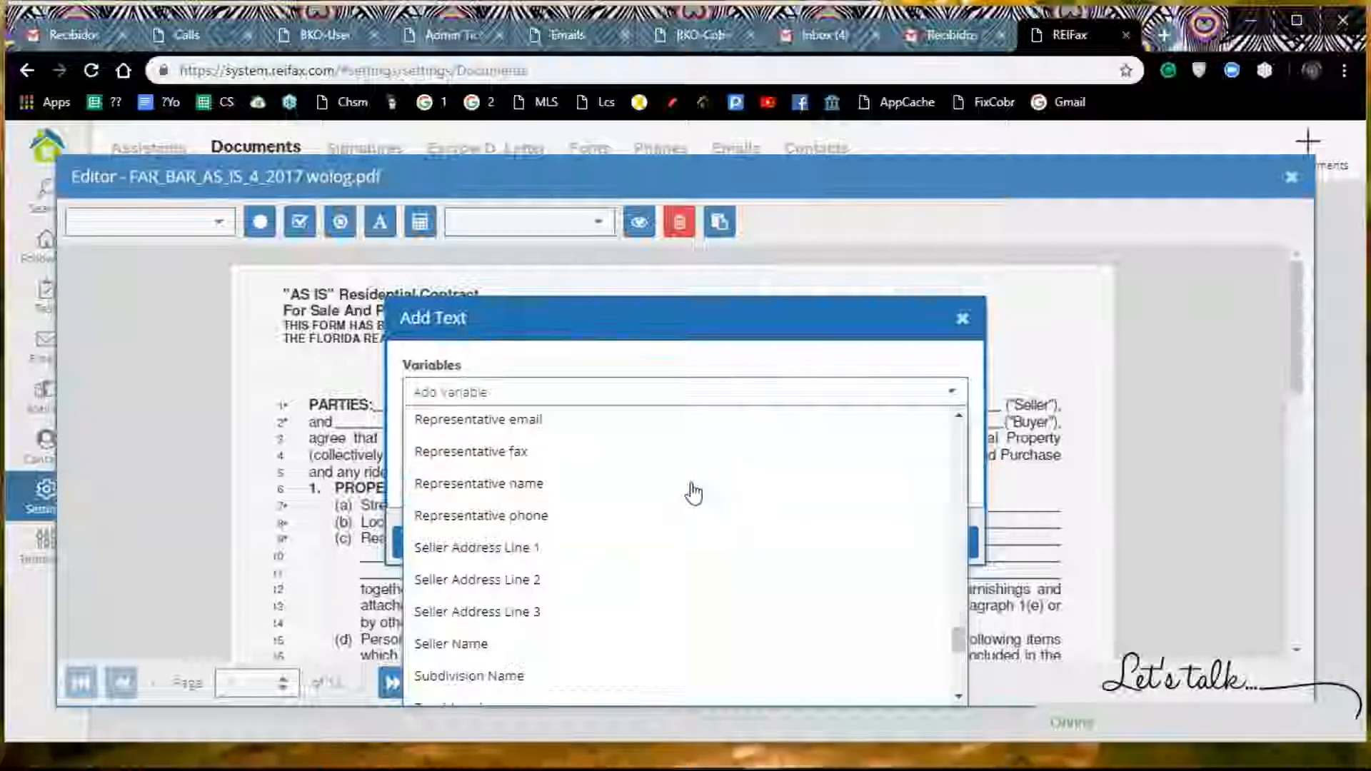
pyautogui.scroll(1, 693, 493)
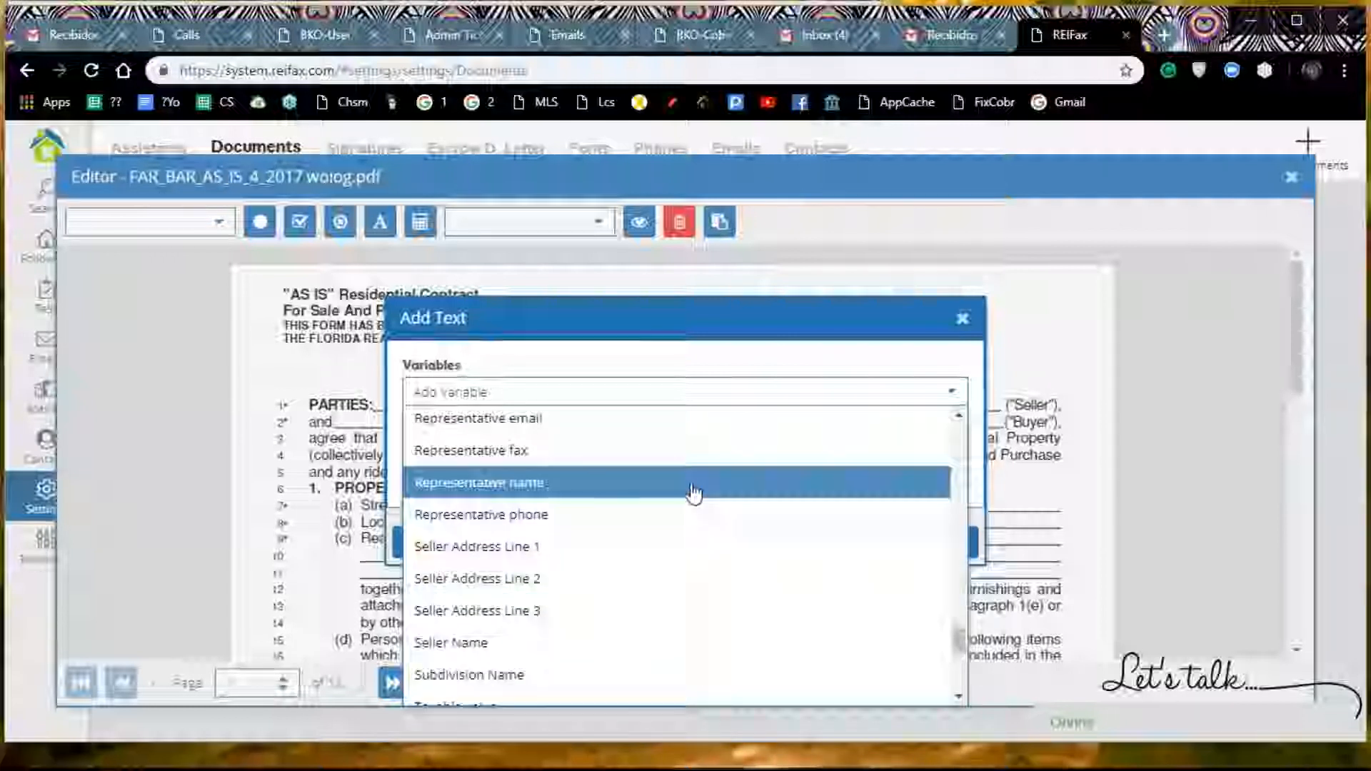
pyautogui.scroll(2, 693, 493)
pyautogui.scroll(1, 693, 493)
pyautogui.scroll(1, 693, 493)
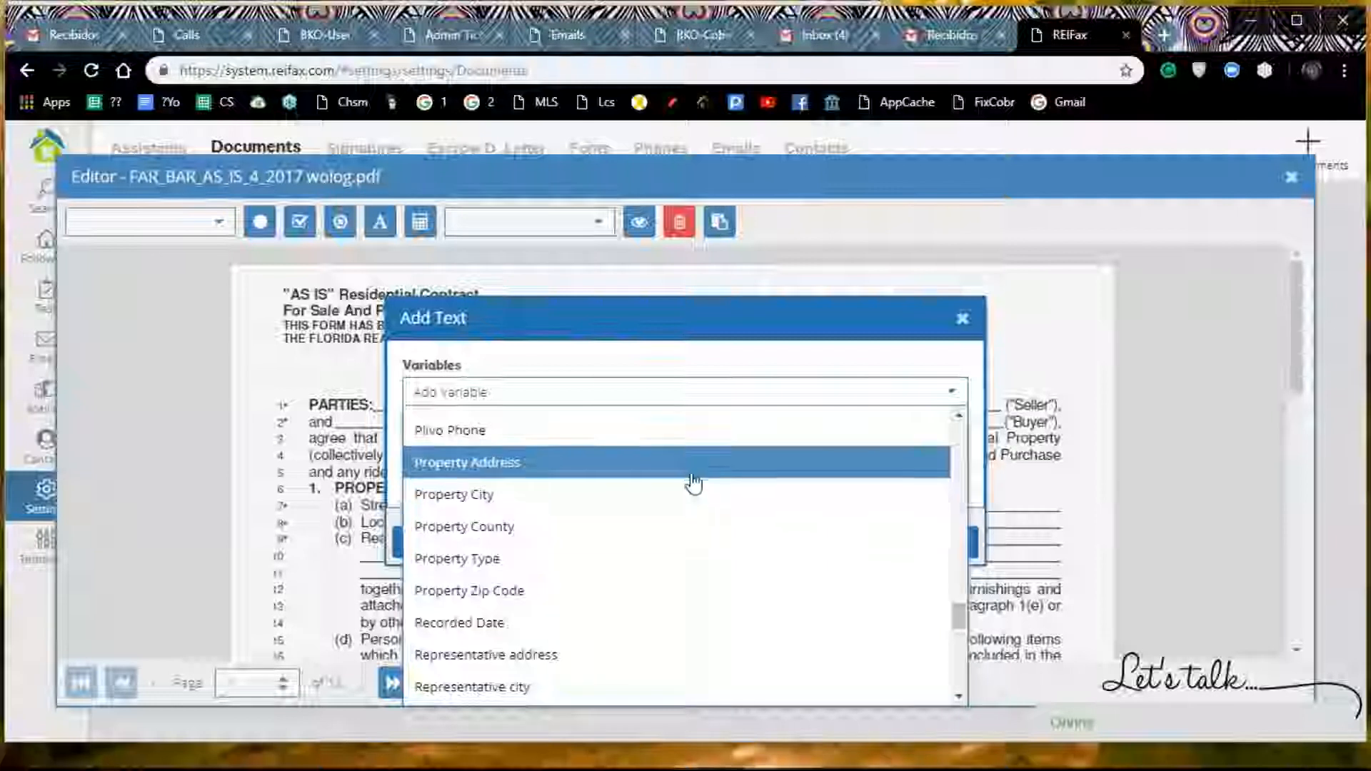
pyautogui.click(691, 481)
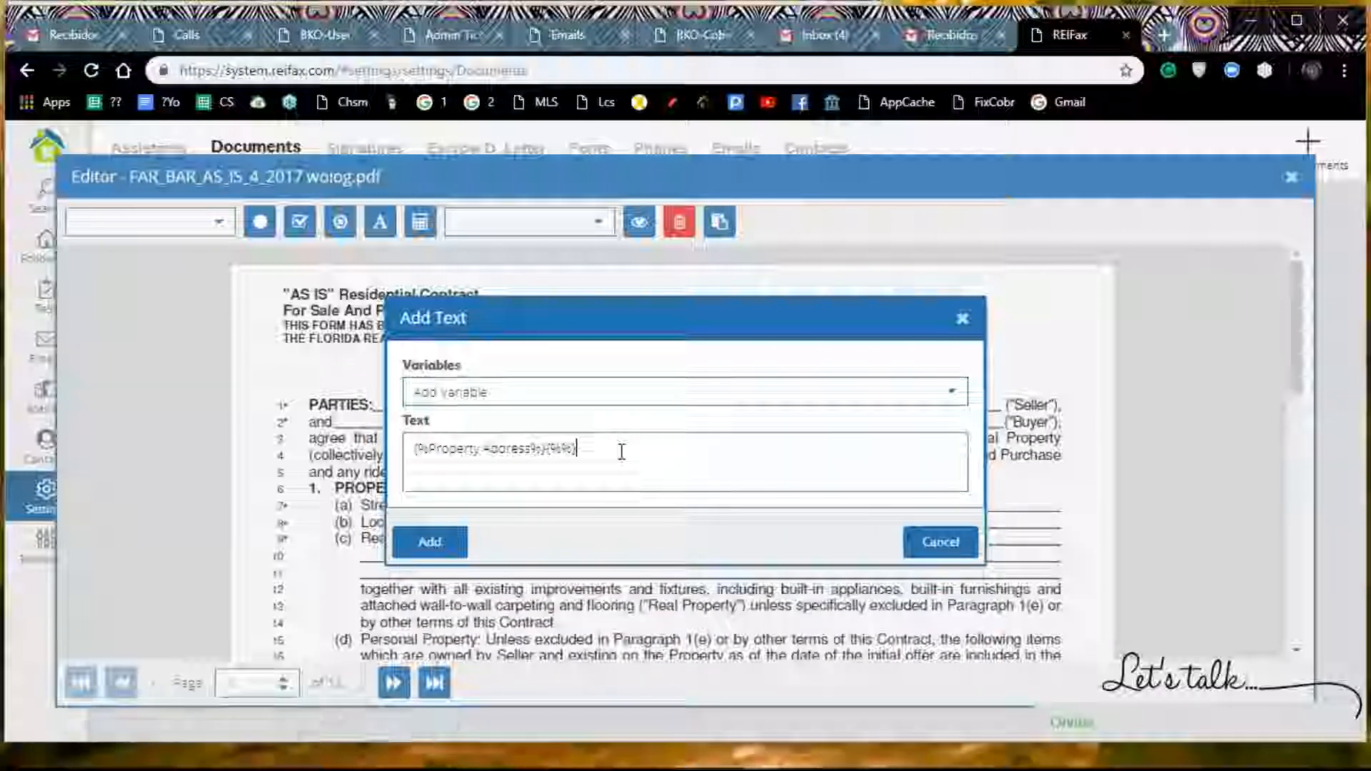
pyautogui.write(',')
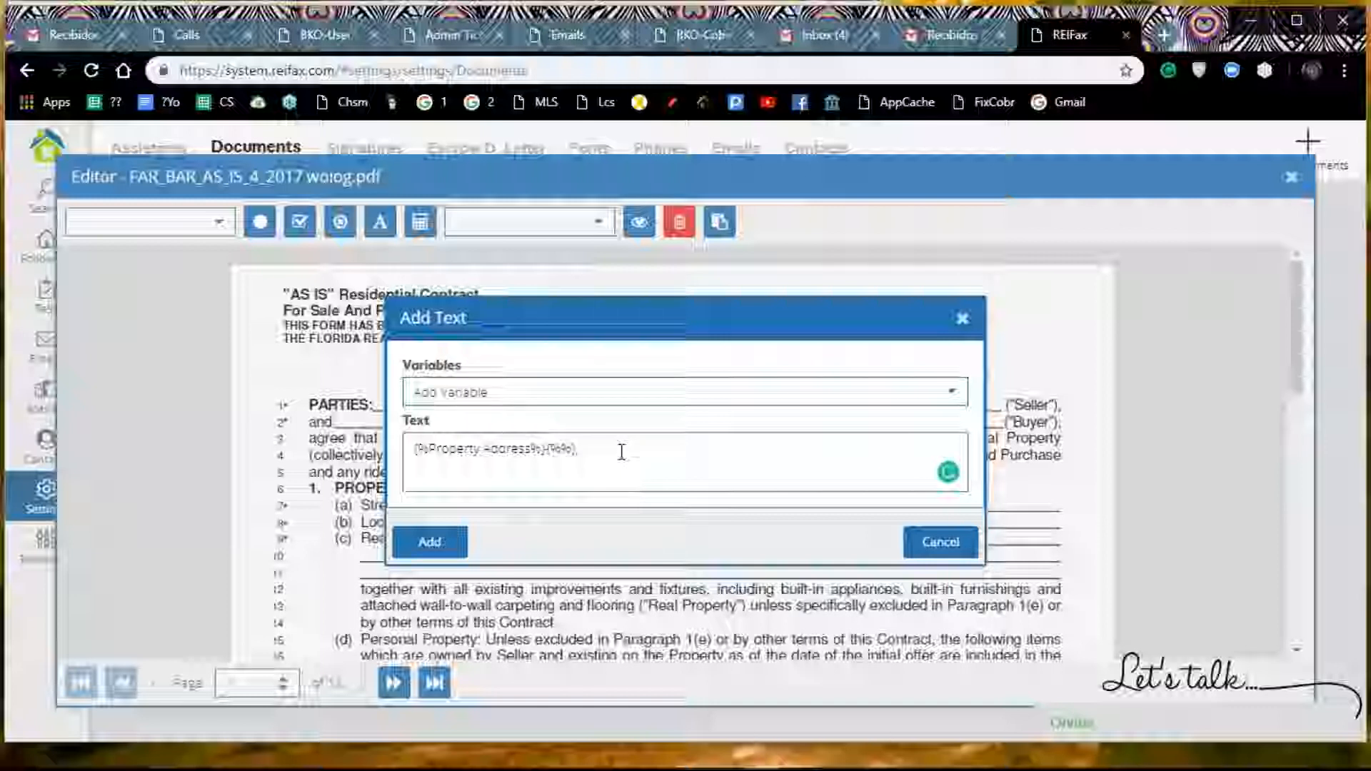
# Step: Append the Property City variable followed by a comma to the text after the Property Address variable
pyautogui.click(951, 398)
pyautogui.scroll(-6, 732, 472)
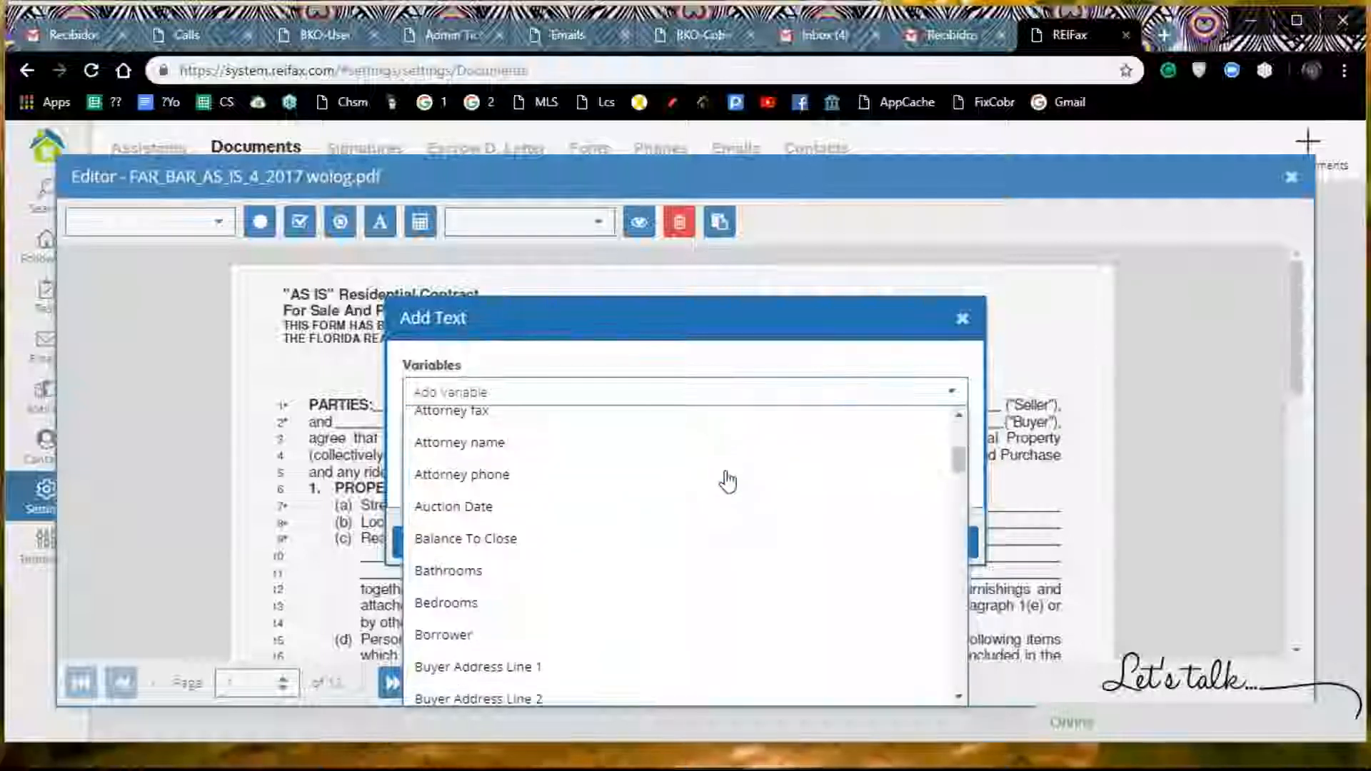
pyautogui.scroll(-20, 727, 481)
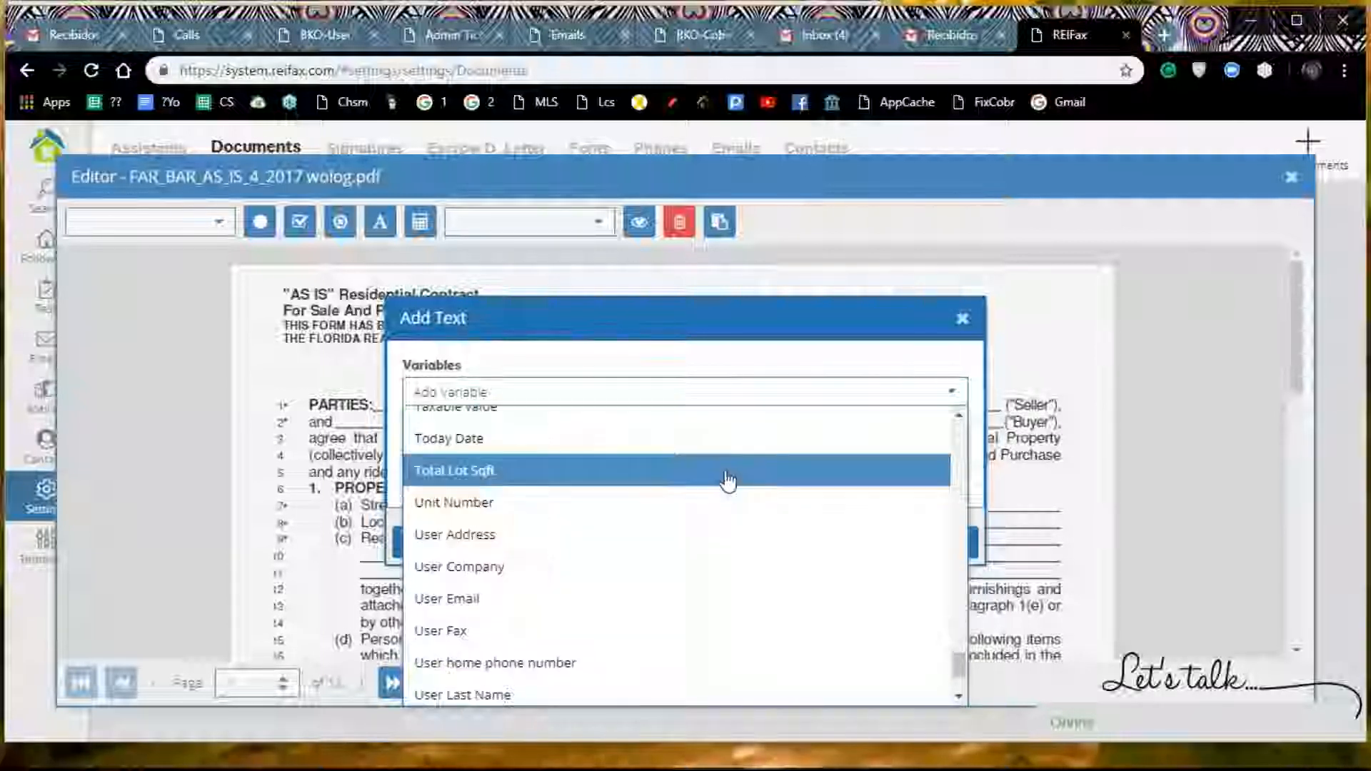
pyautogui.scroll(8, 728, 481)
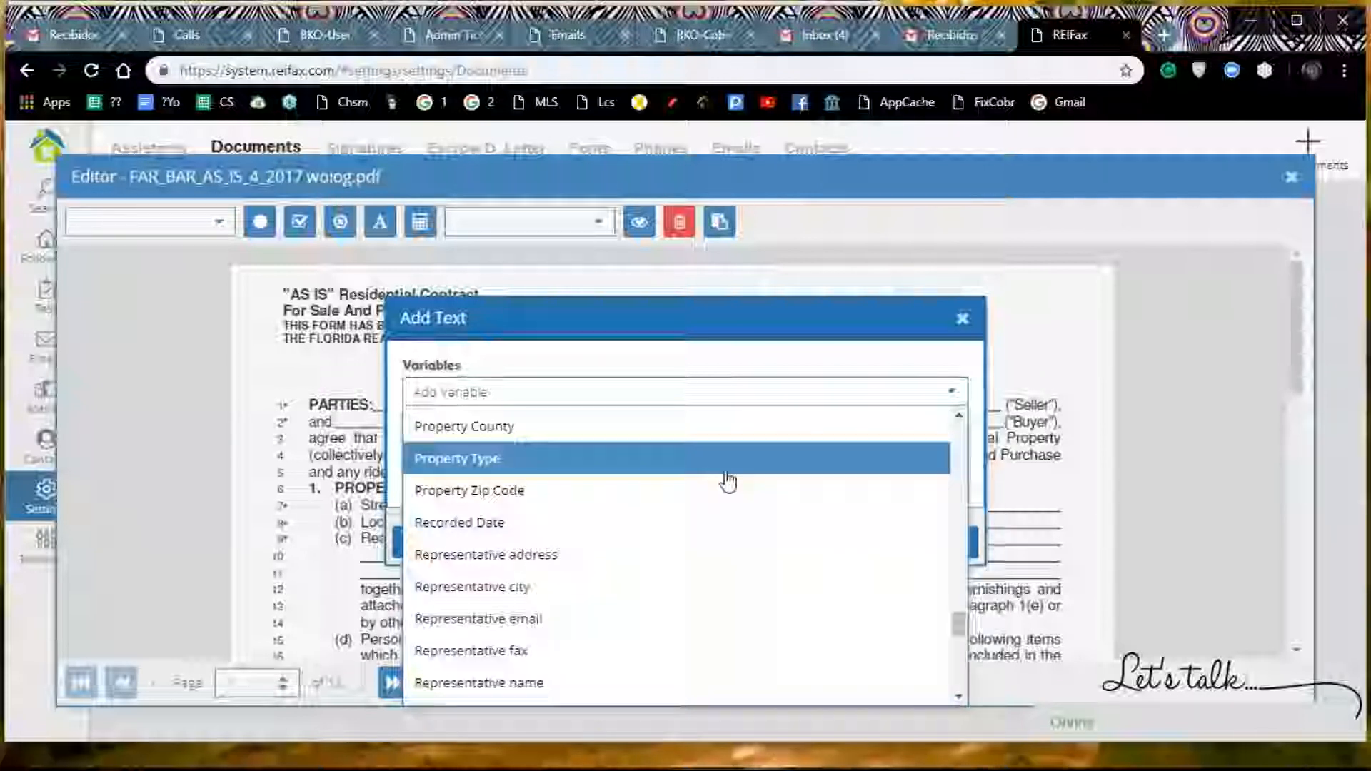
pyautogui.scroll(1, 728, 481)
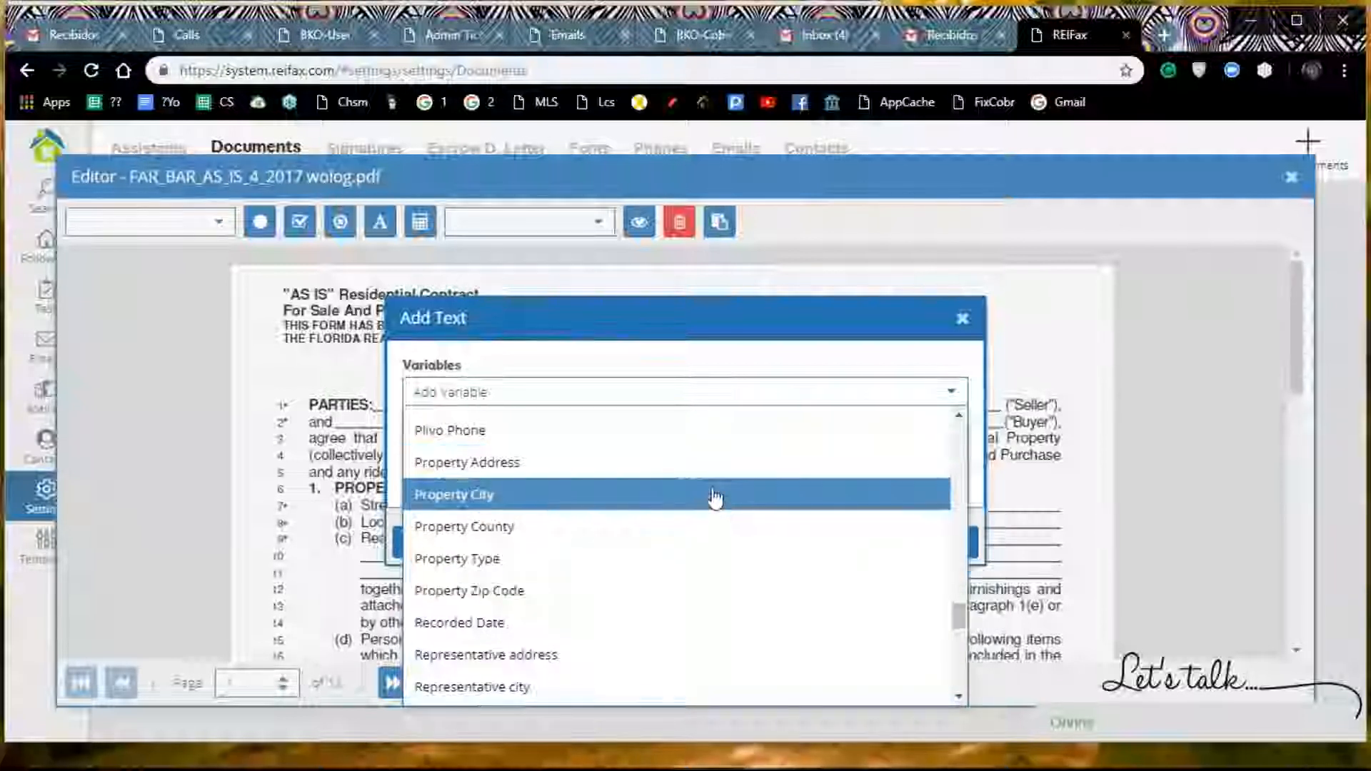
pyautogui.click(712, 499)
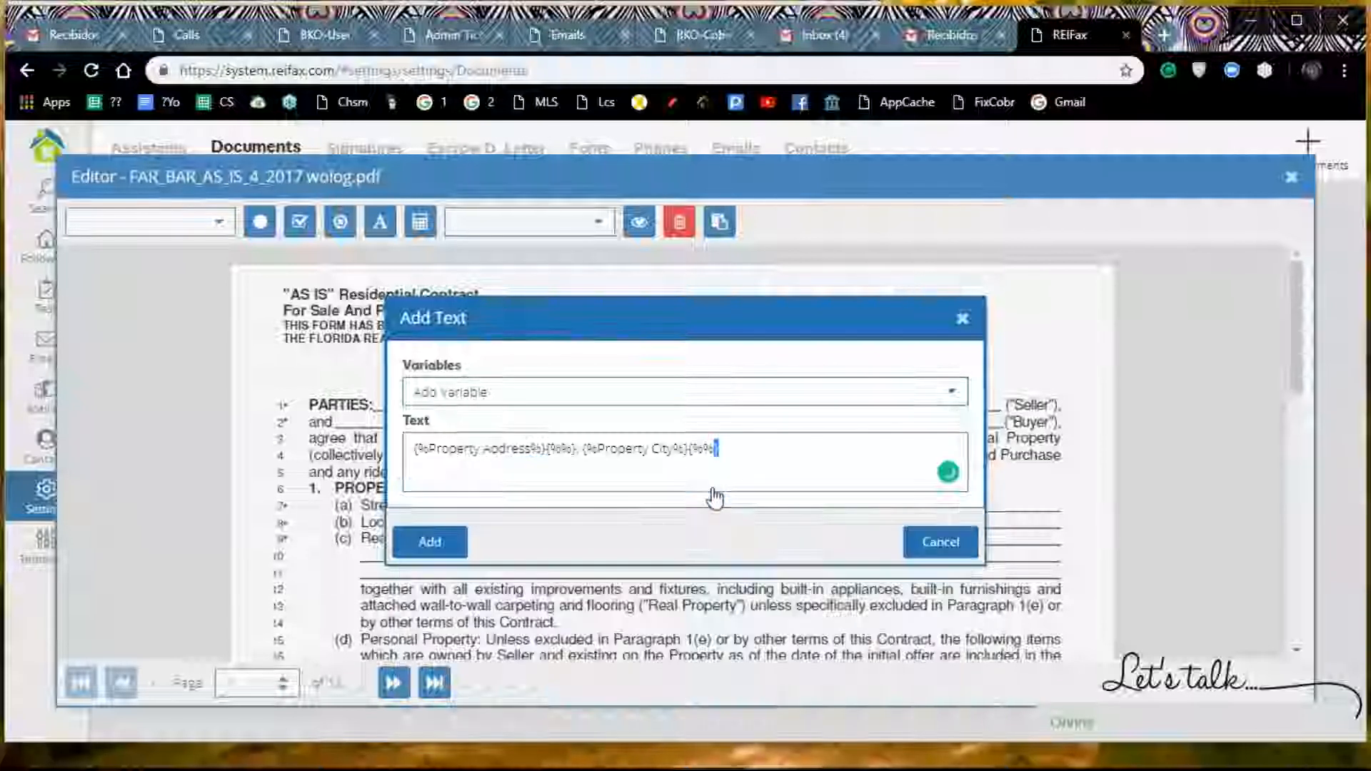
pyautogui.click(733, 455)
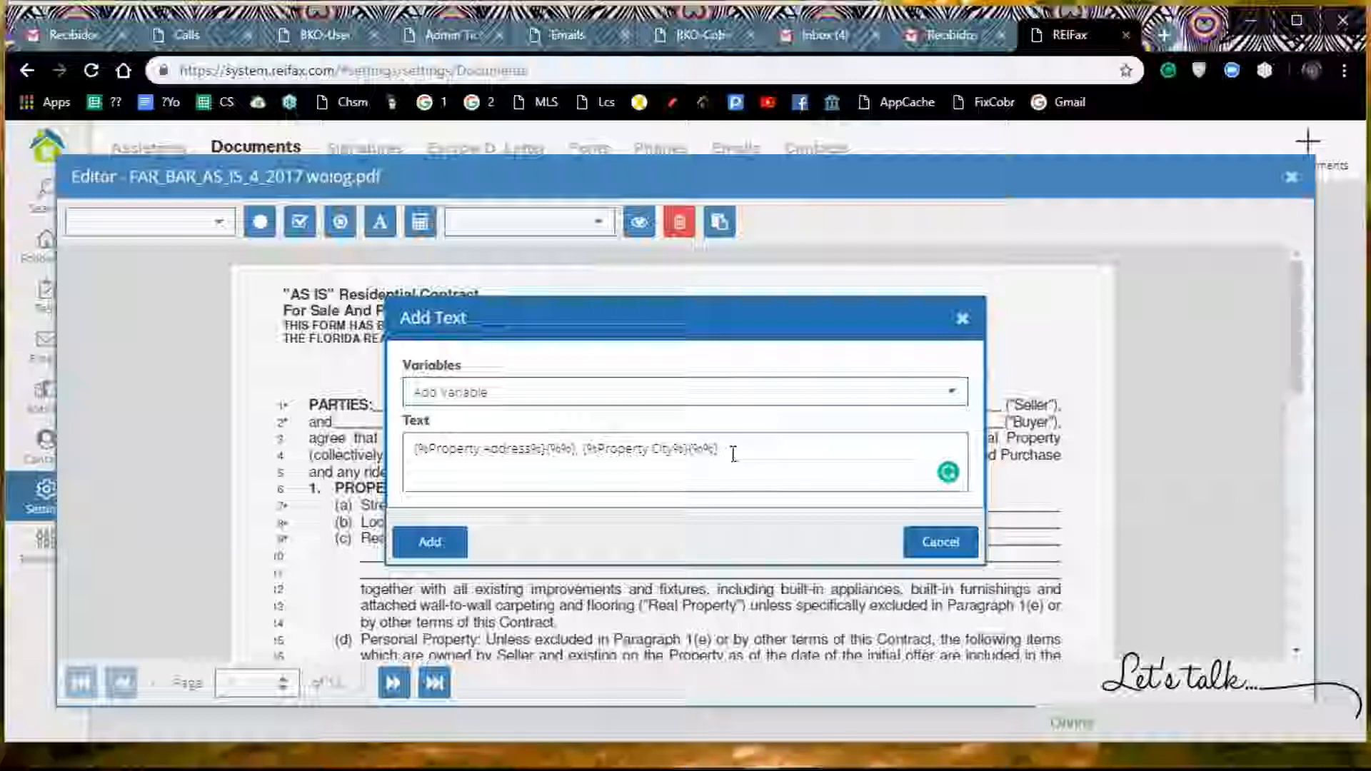
pyautogui.write(',')
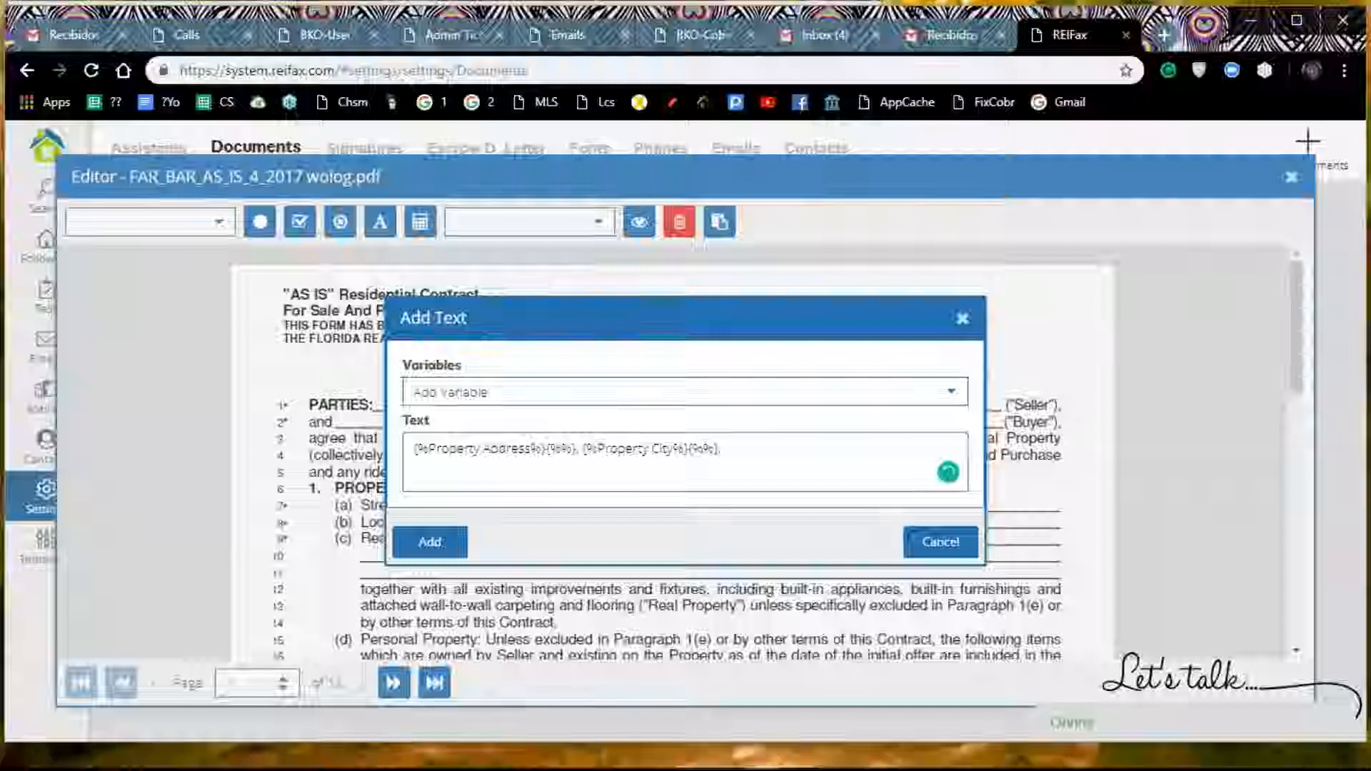
# Step: Append the Property Zip Code variable to the end of the text, after the Property City variable
pyautogui.click(857, 392)
pyautogui.scroll(-5, 864, 490)
pyautogui.scroll(-15, 863, 489)
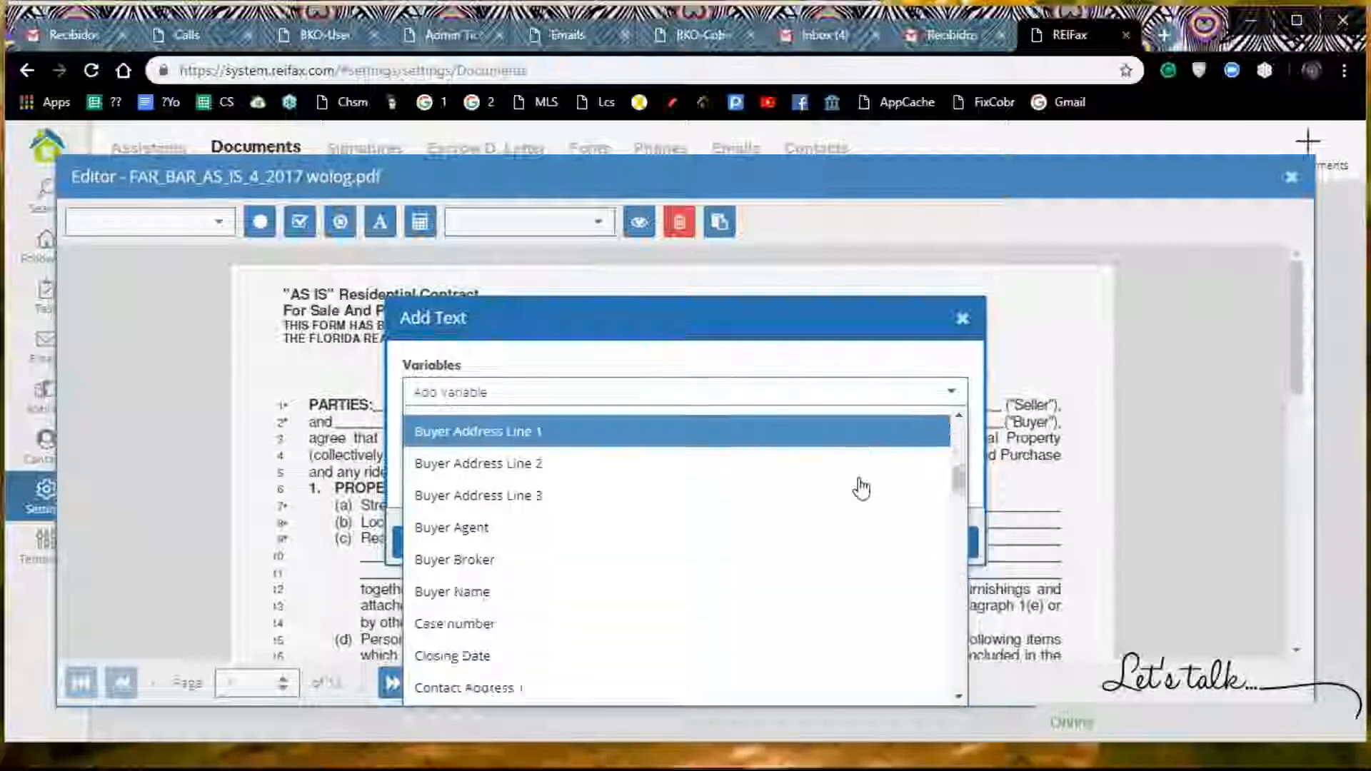
pyautogui.scroll(-6, 863, 488)
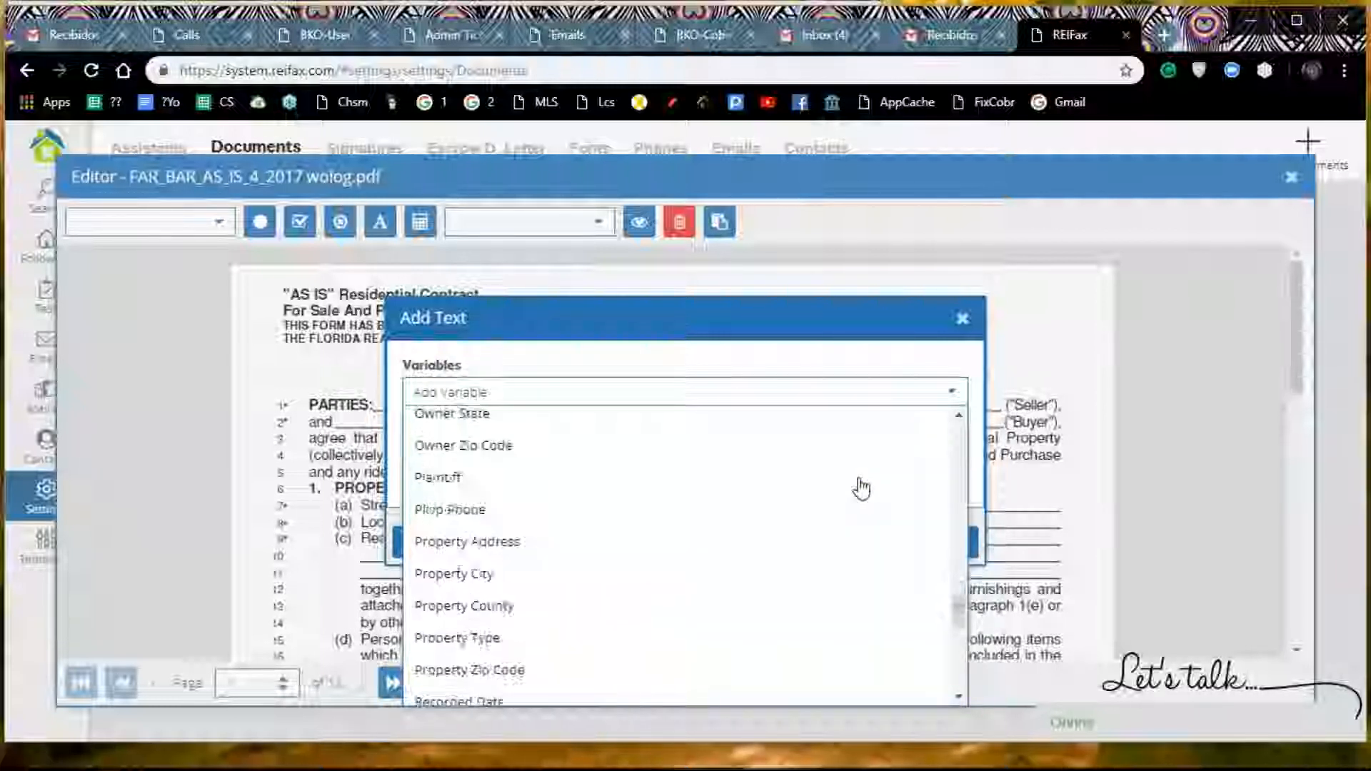
pyautogui.scroll(2, 862, 490)
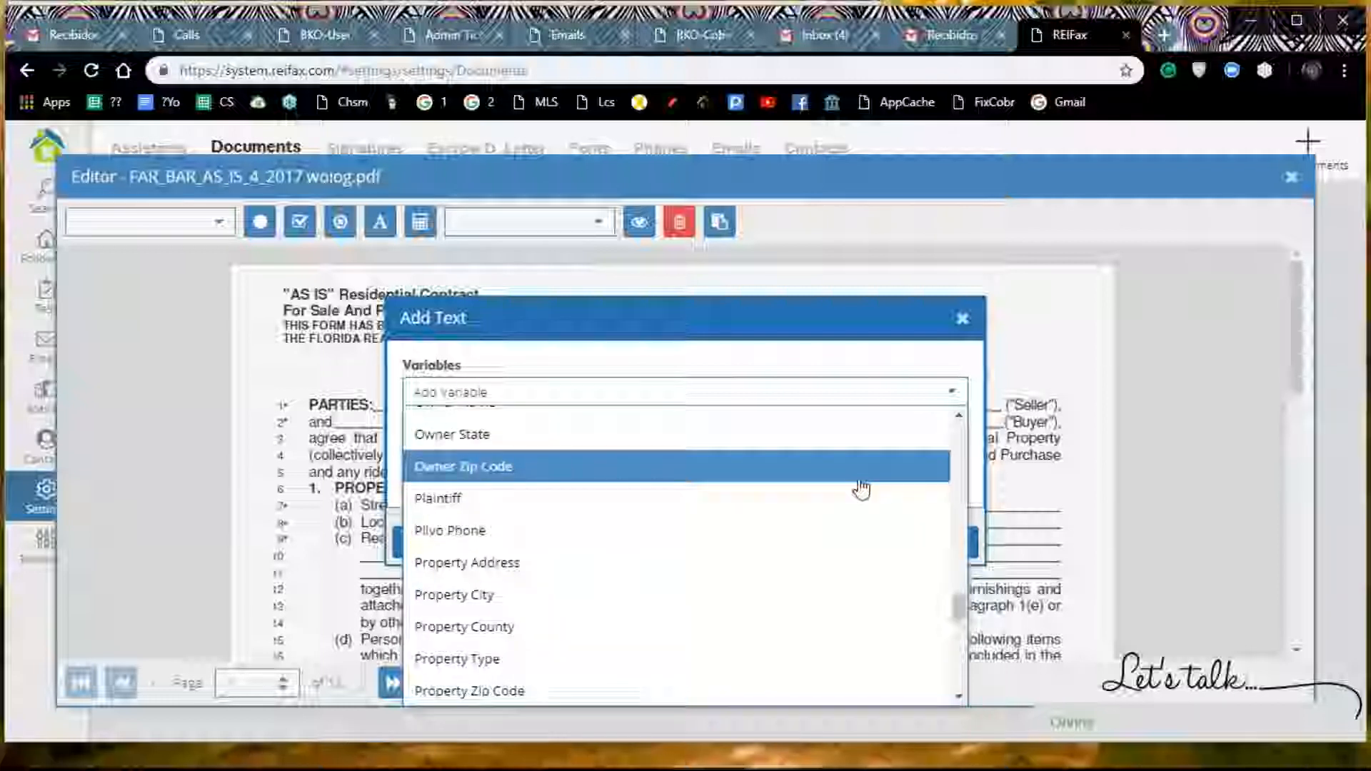
pyautogui.scroll(-1, 862, 489)
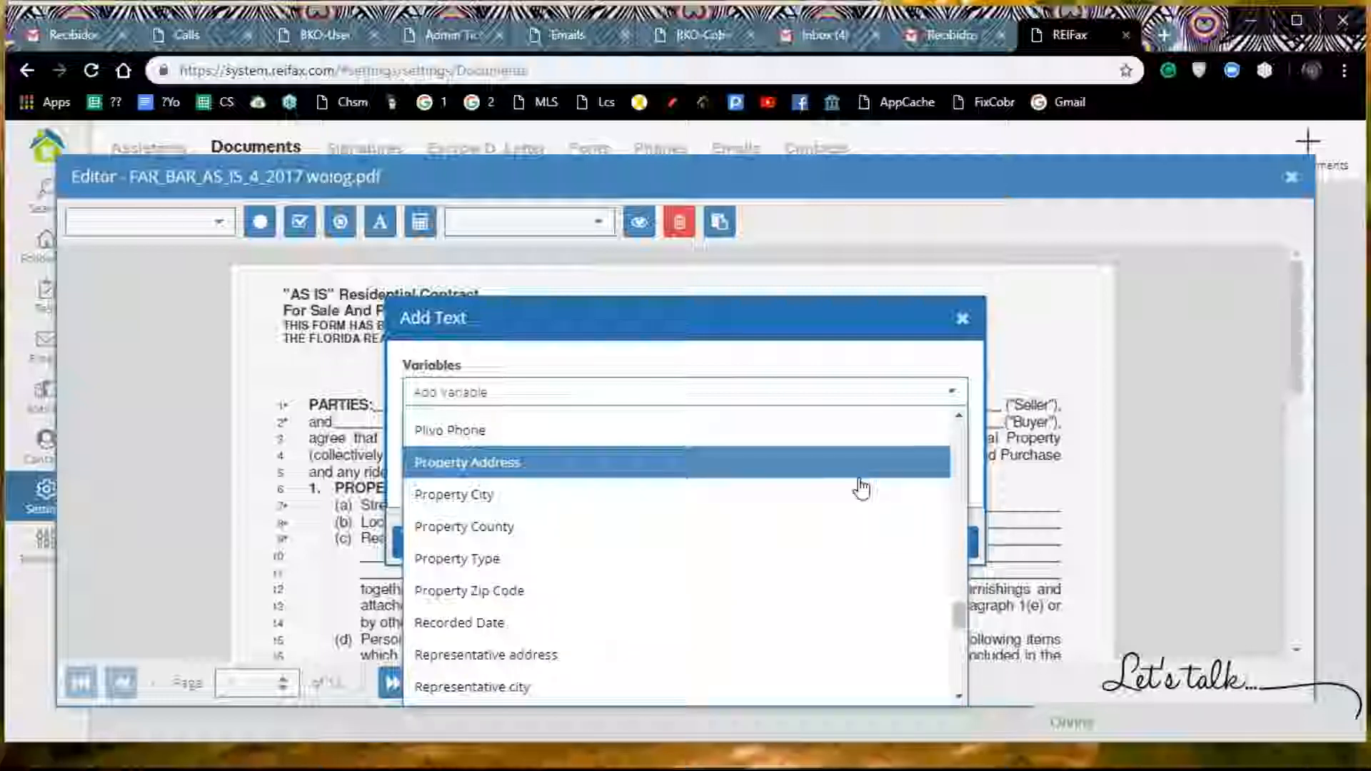
pyautogui.click(513, 592)
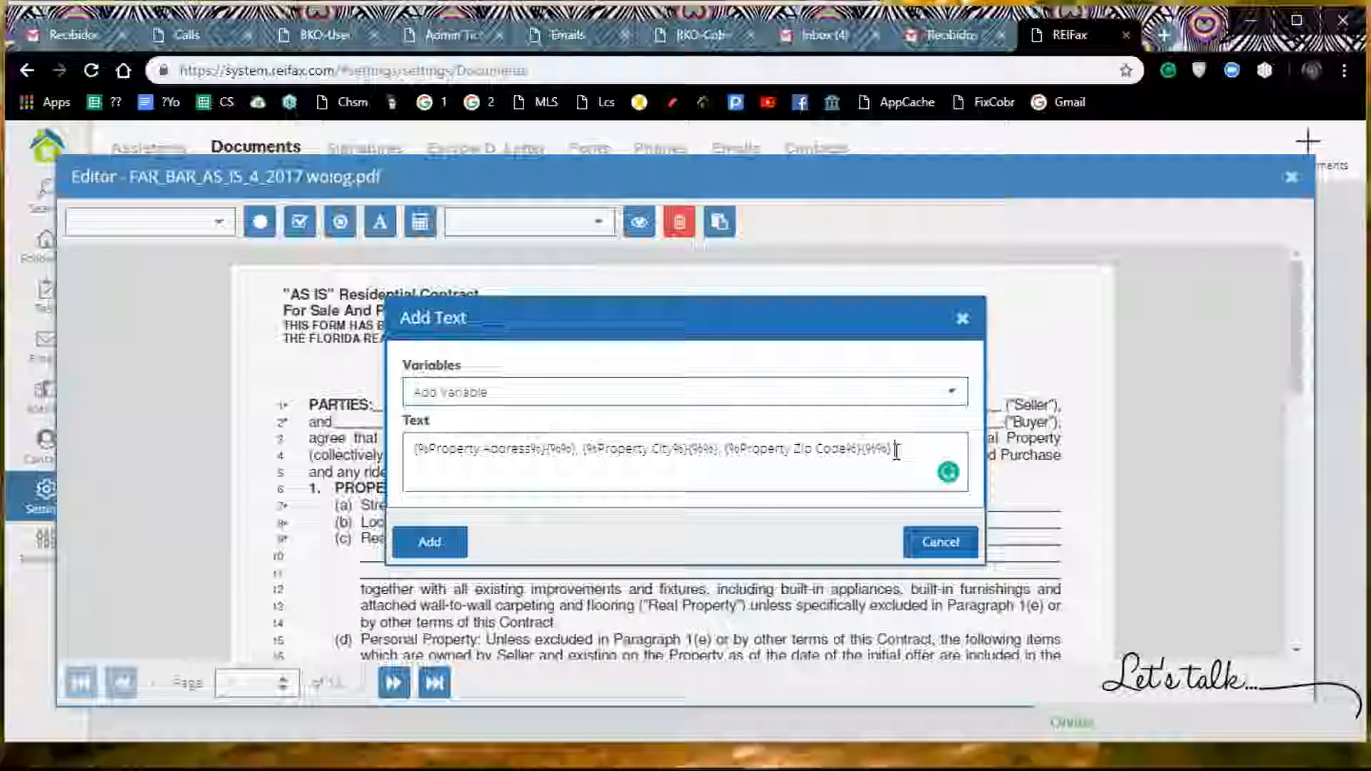
# Step: Add the combined address, city and zip code text to page 1 and place it on the "Street address, city, zip" line
pyautogui.click(431, 542)
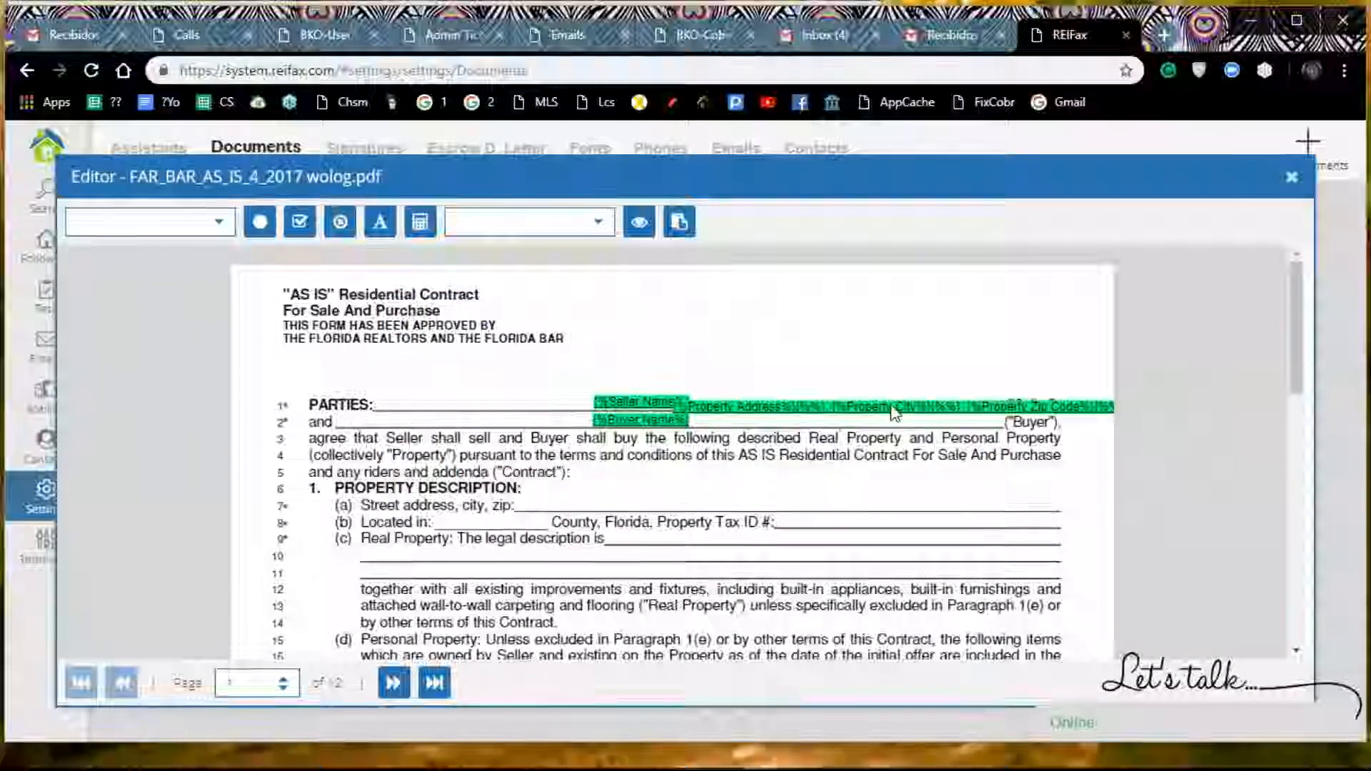
pyautogui.moveTo(919, 404); pyautogui.dragTo(769, 503)
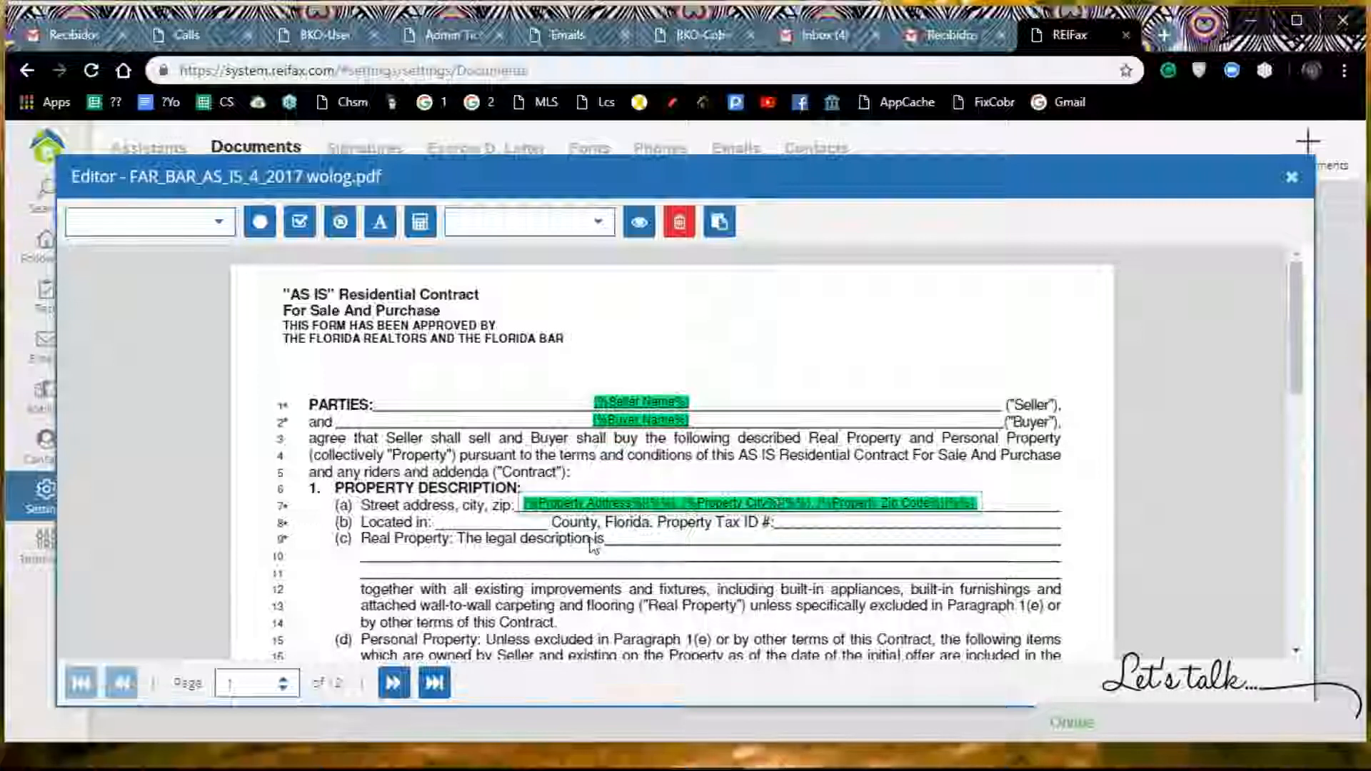
pyautogui.click(484, 470)
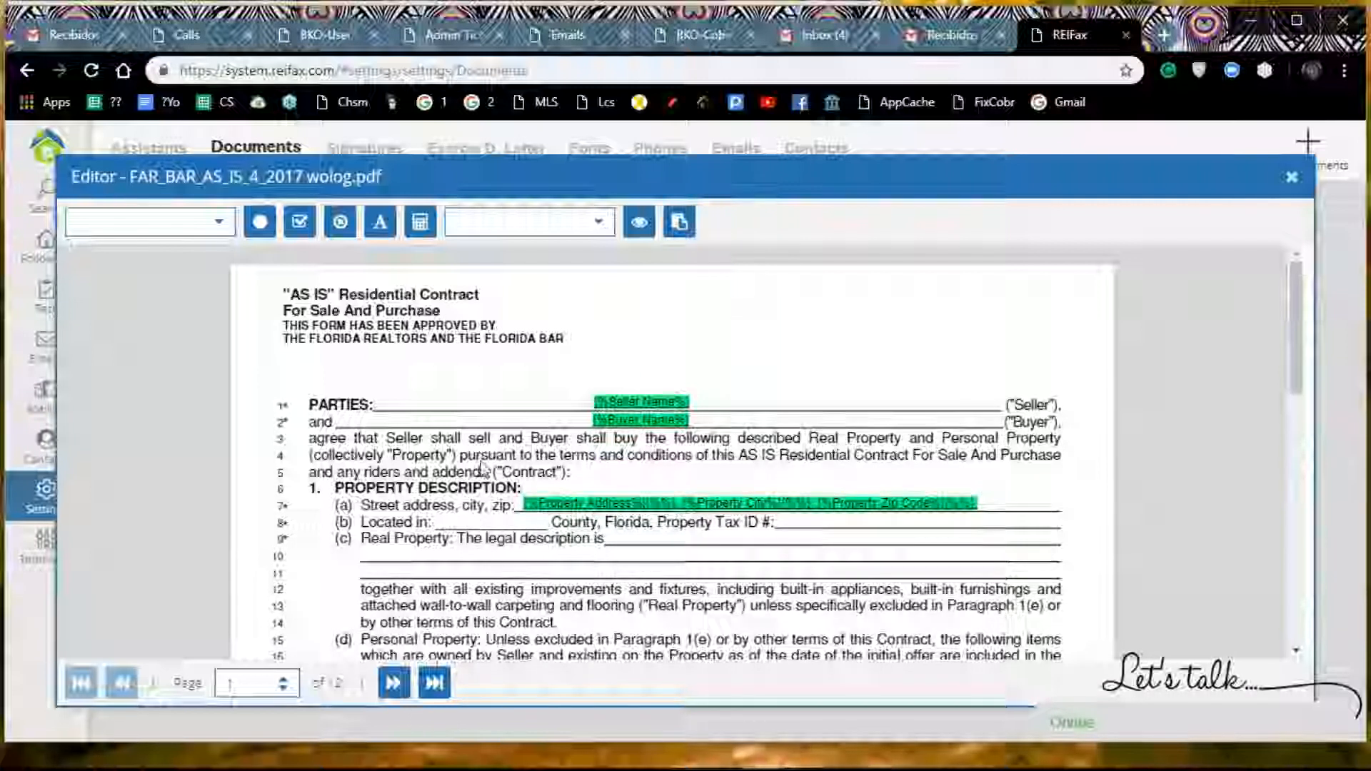
# Step: Insert the Property County variable and place it in the "Located in" blank of line (b) under PROPERTY DESCRIPTION
pyautogui.click(222, 227)
pyautogui.scroll(-5, 170, 325)
pyautogui.scroll(-8, 170, 328)
pyautogui.scroll(-10, 170, 333)
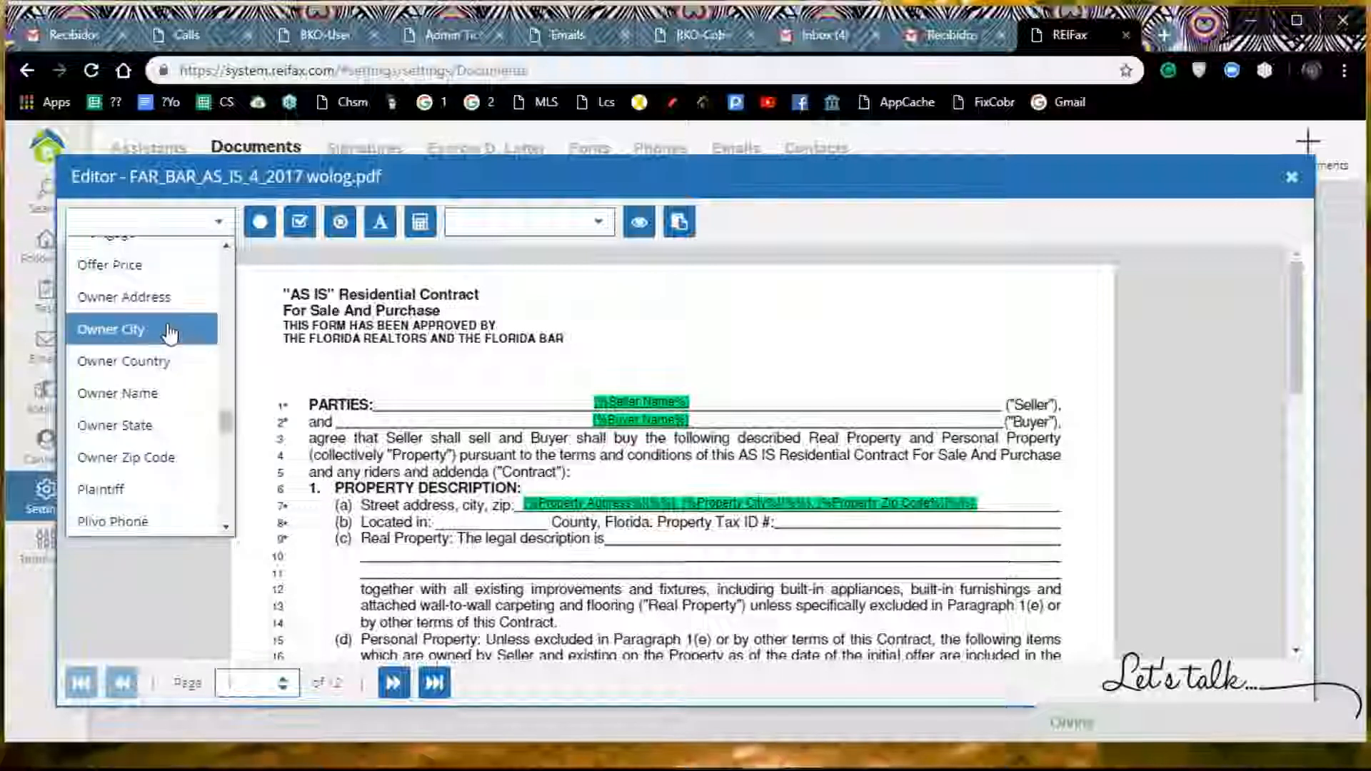
pyautogui.scroll(-3, 170, 332)
pyautogui.scroll(-3, 170, 332)
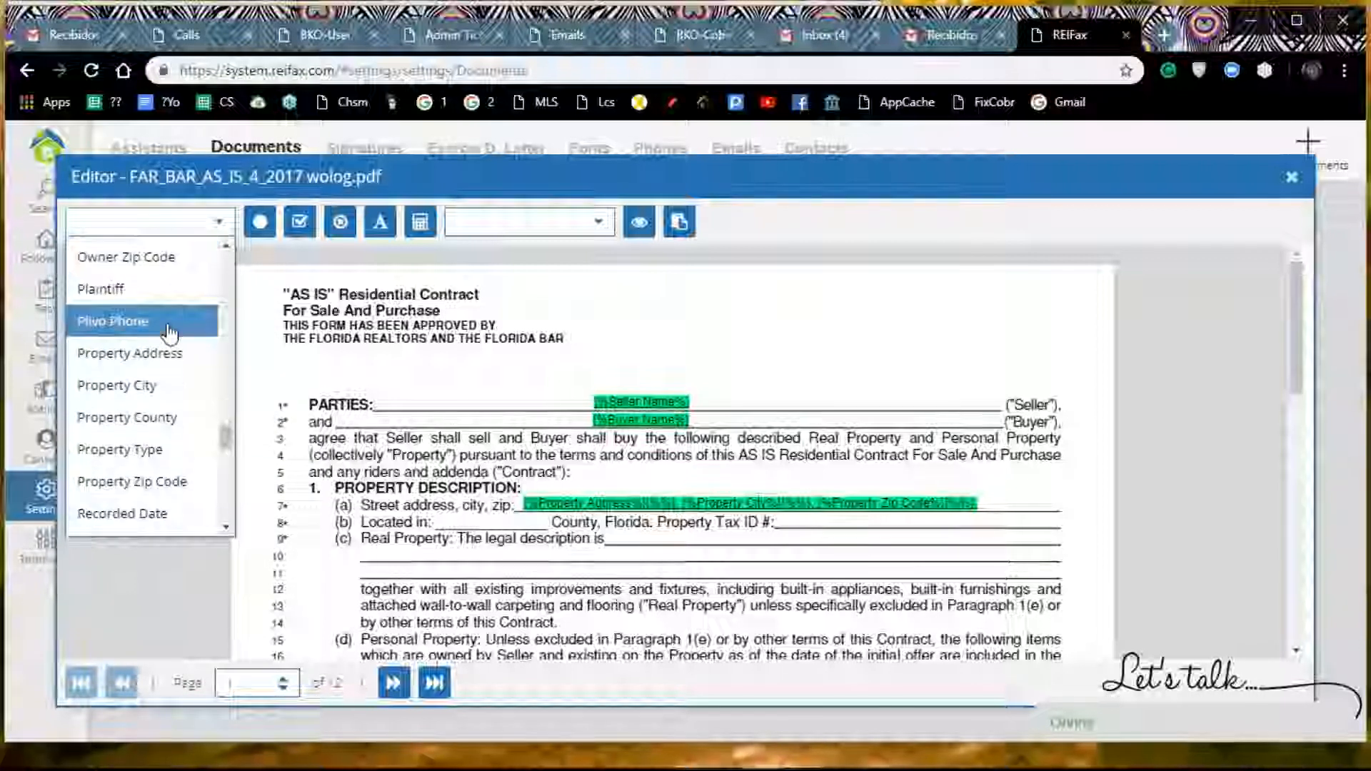
pyautogui.click(171, 429)
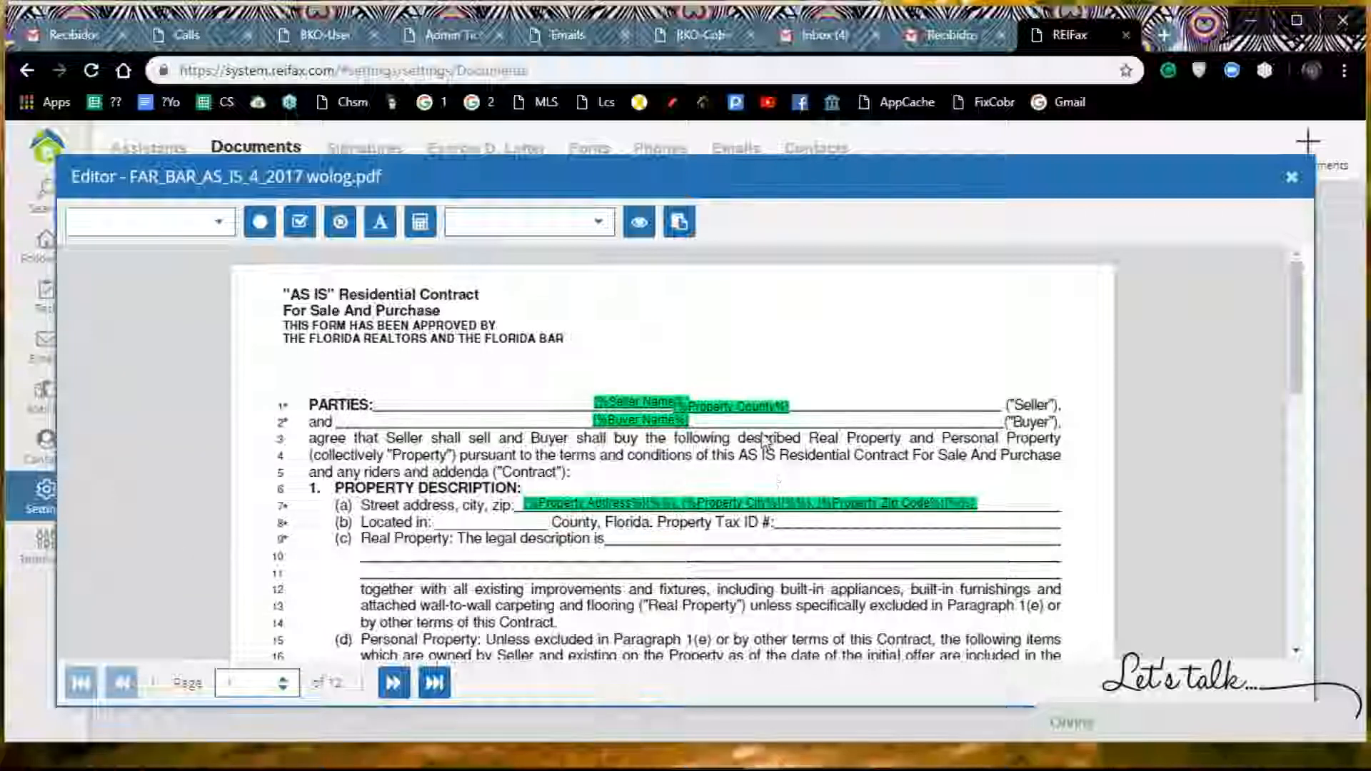
pyautogui.moveTo(736, 407); pyautogui.dragTo(512, 521)
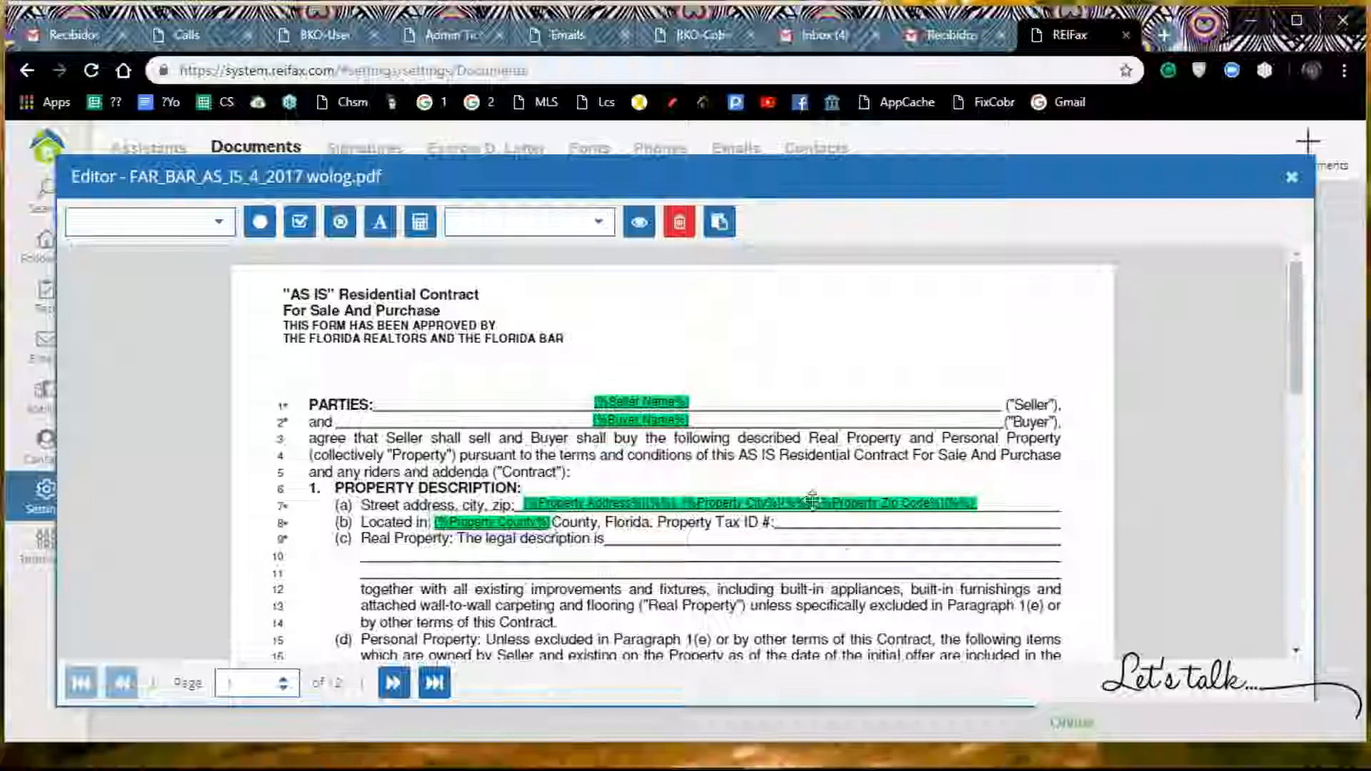
pyautogui.click(786, 510)
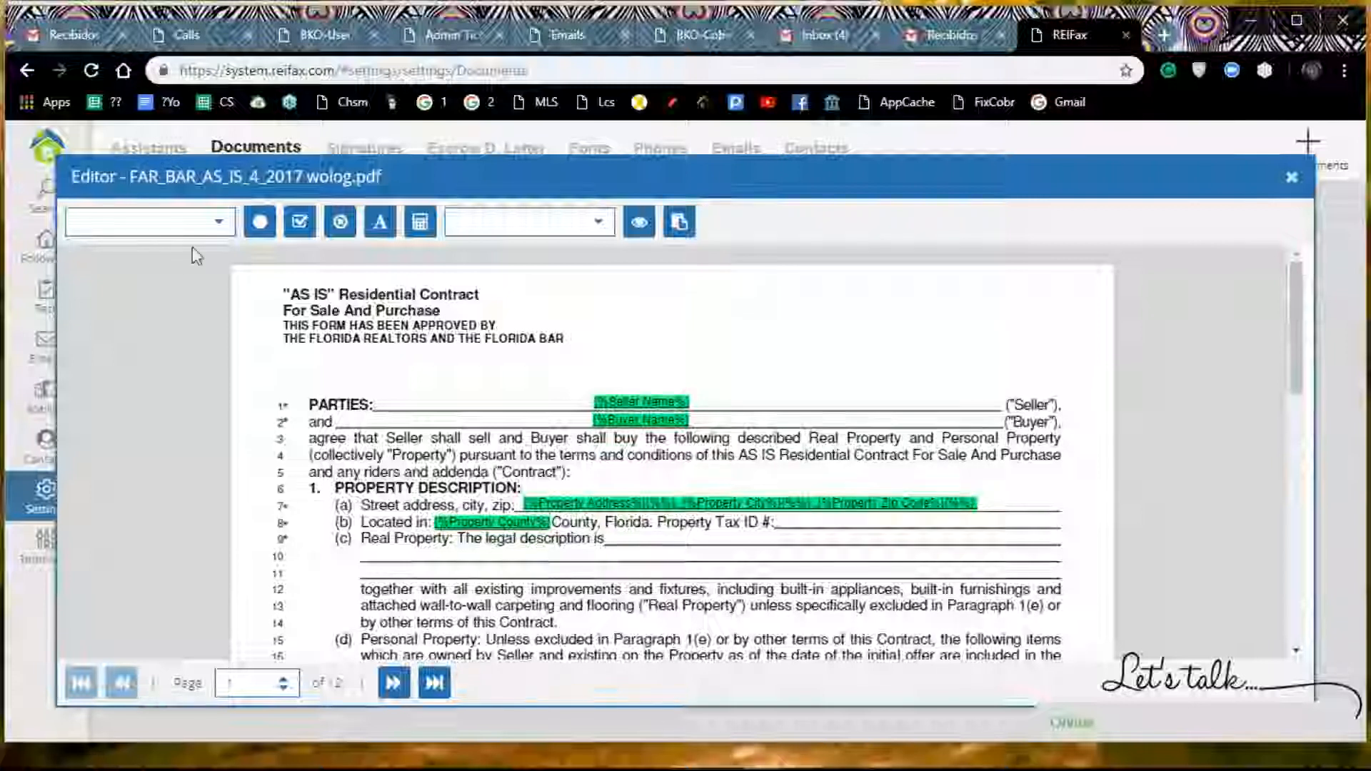
# Step: Insert the Folio Number variable and place it in the "Property Tax ID #" blank of line (b)
pyautogui.click(223, 228)
pyautogui.moveTo(230, 255); pyautogui.dragTo(225, 383)
pyautogui.click(157, 279)
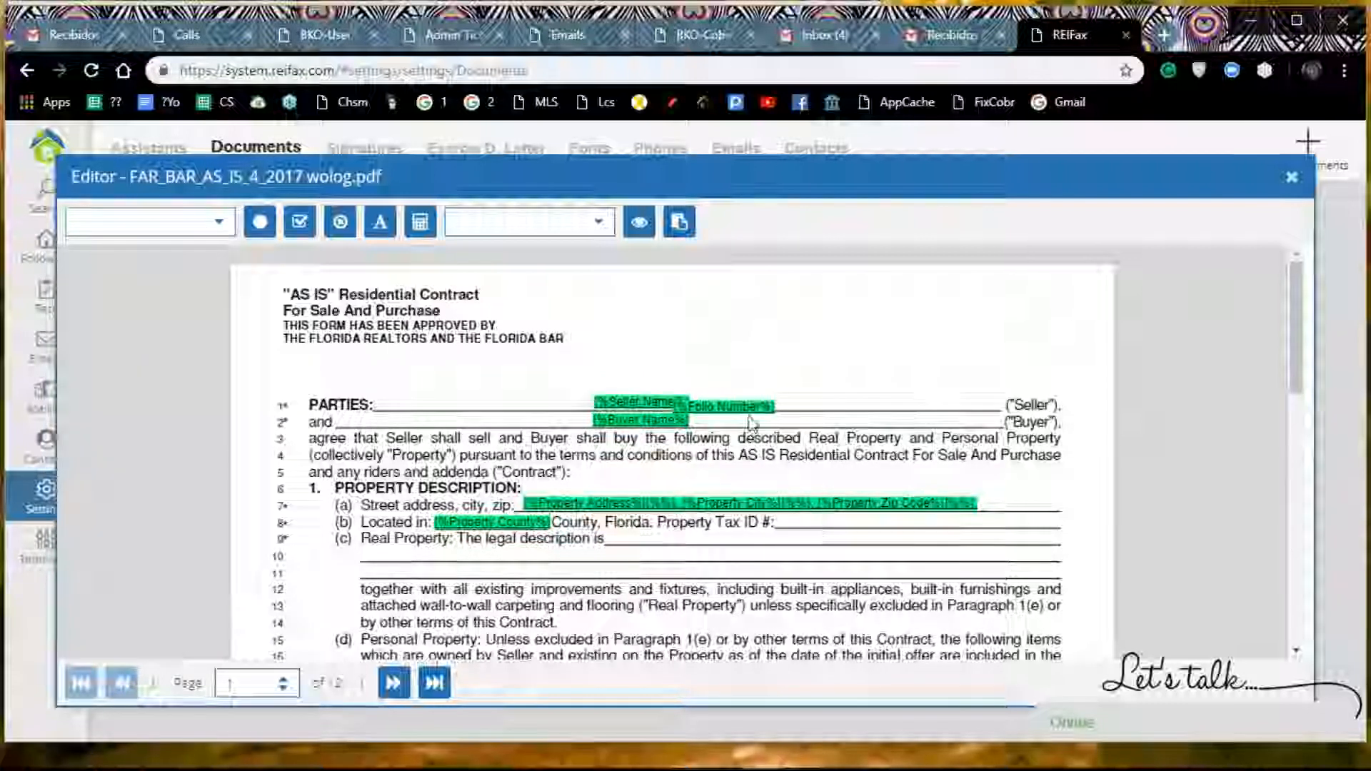
pyautogui.moveTo(745, 407); pyautogui.dragTo(852, 524)
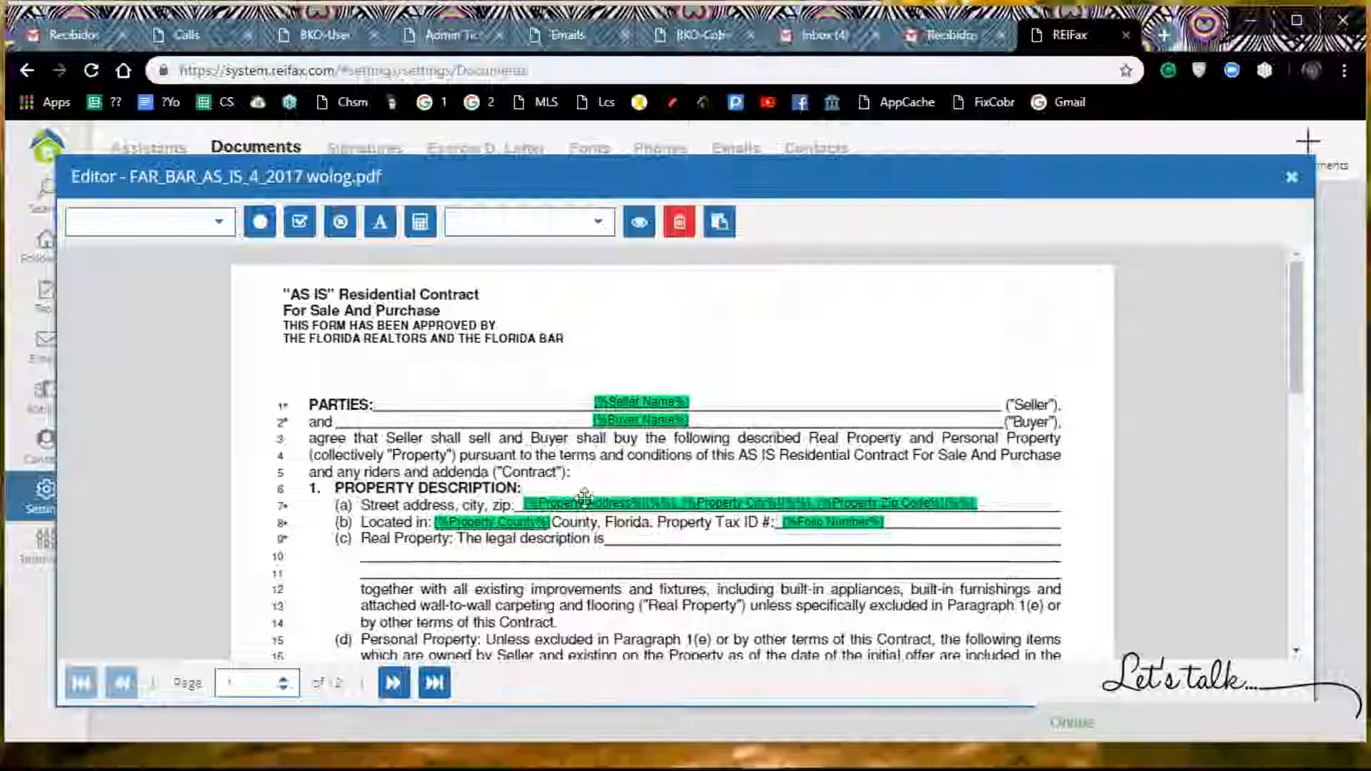
pyautogui.click(607, 547)
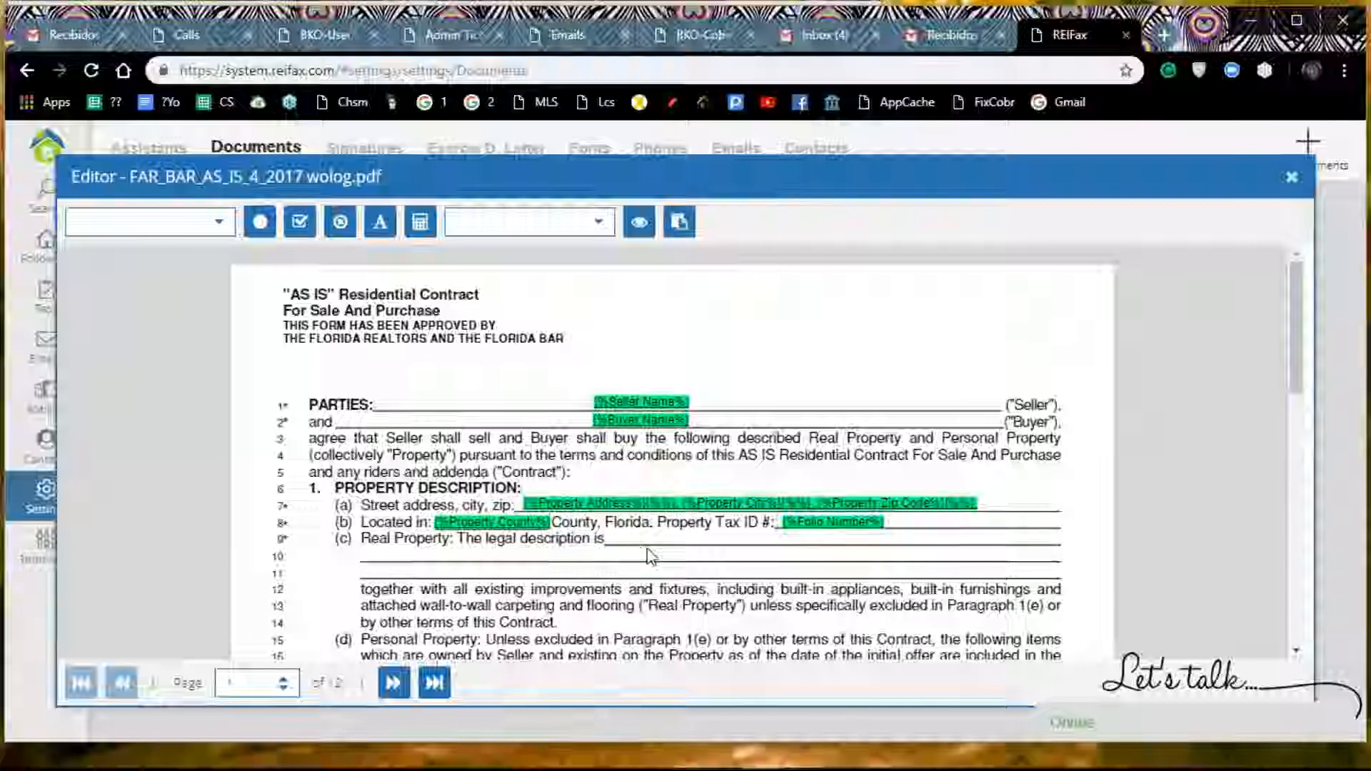
# Step: Insert the Legal Description variable and place it in the "The legal description is" blank of line (c)
pyautogui.click(215, 227)
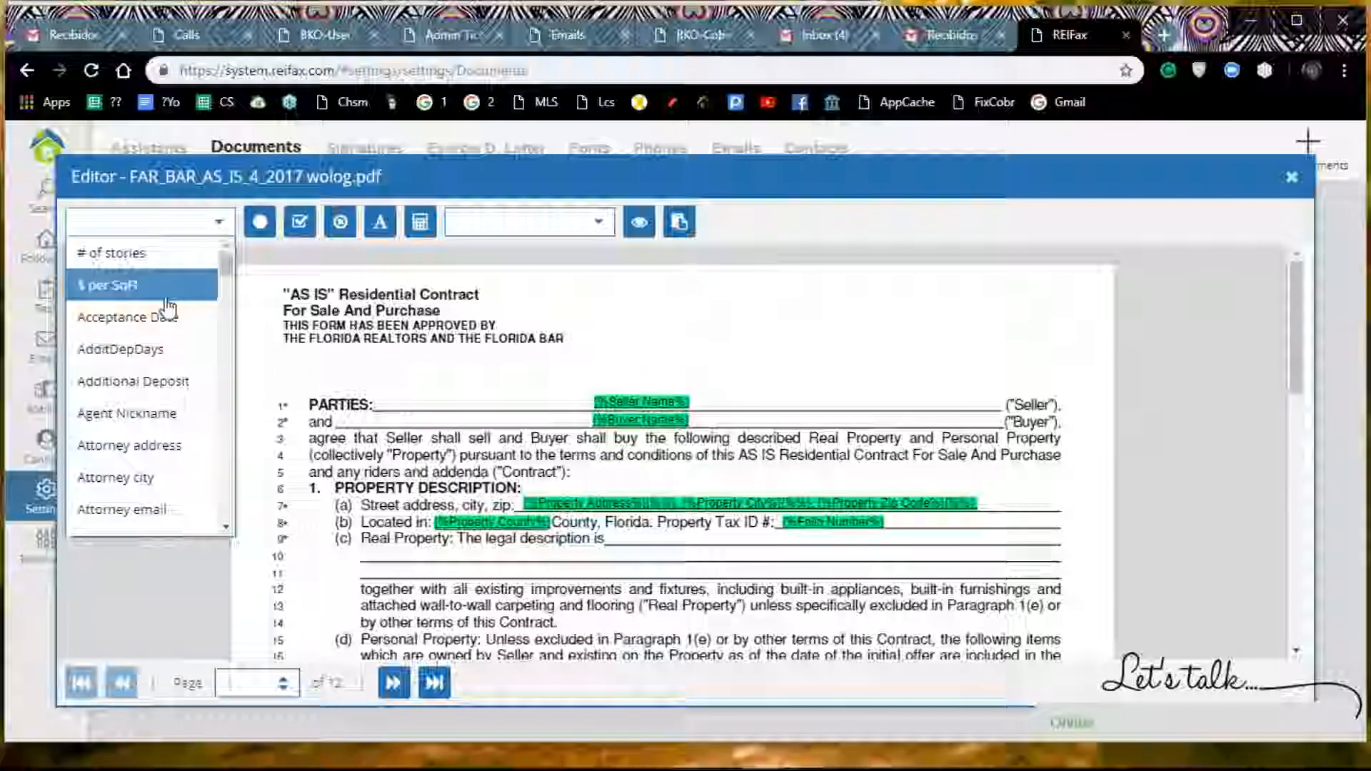
pyautogui.scroll(-6, 171, 304)
pyautogui.scroll(-12, 166, 310)
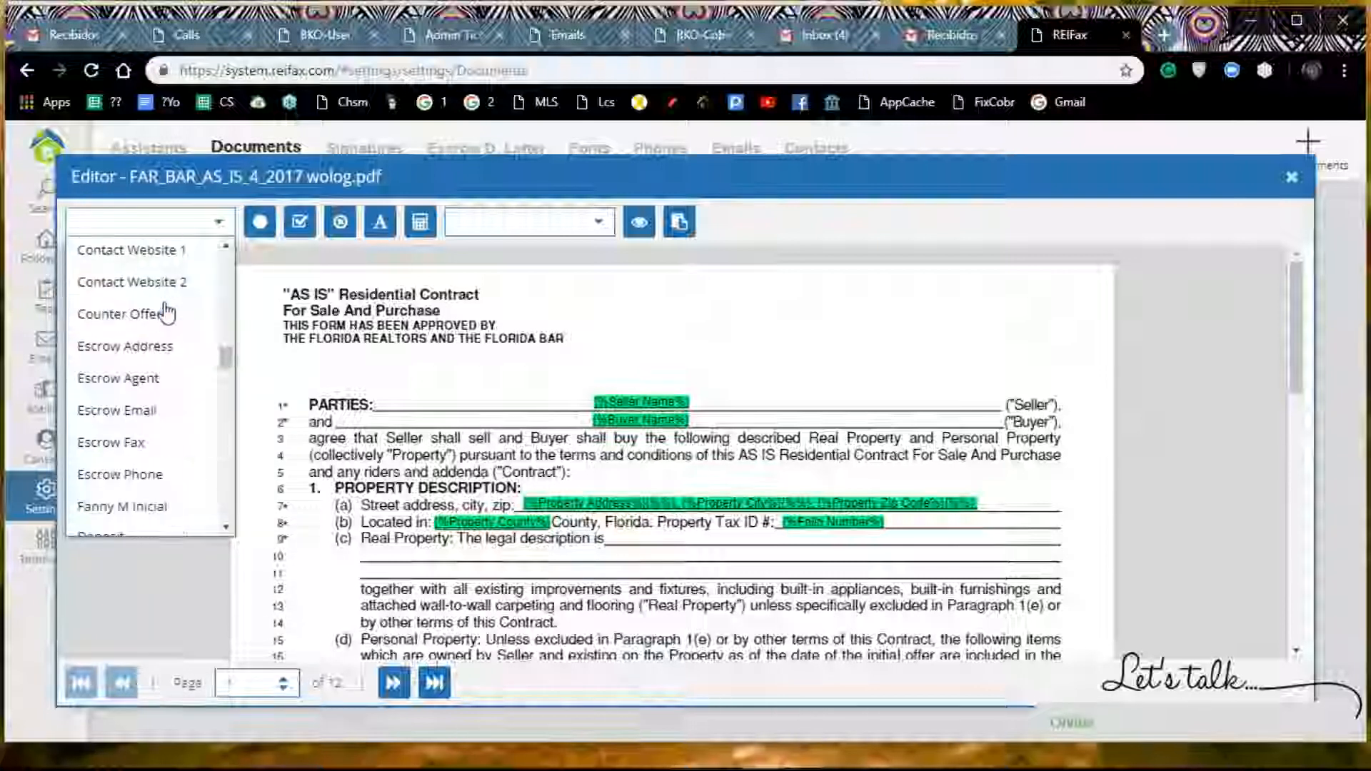
pyautogui.scroll(-3, 166, 312)
pyautogui.scroll(3, 164, 314)
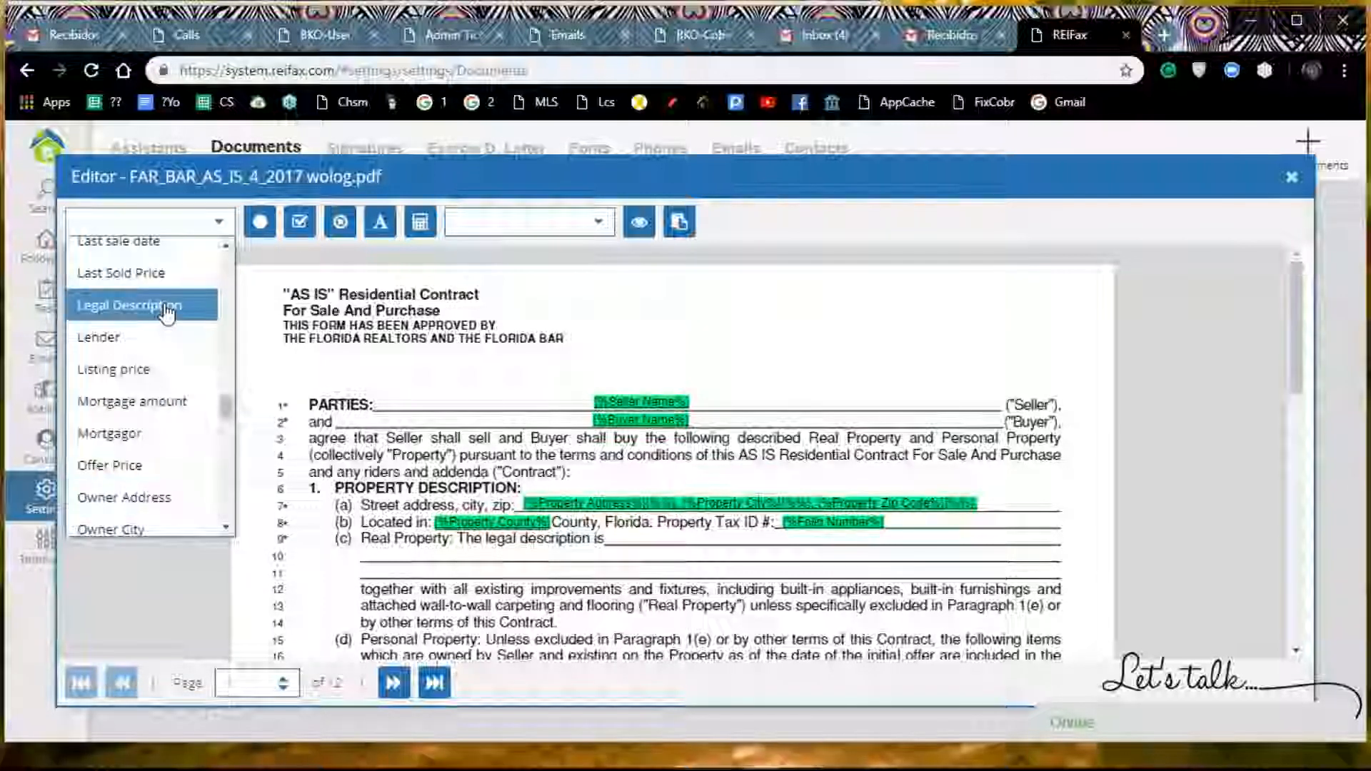
pyautogui.click(164, 321)
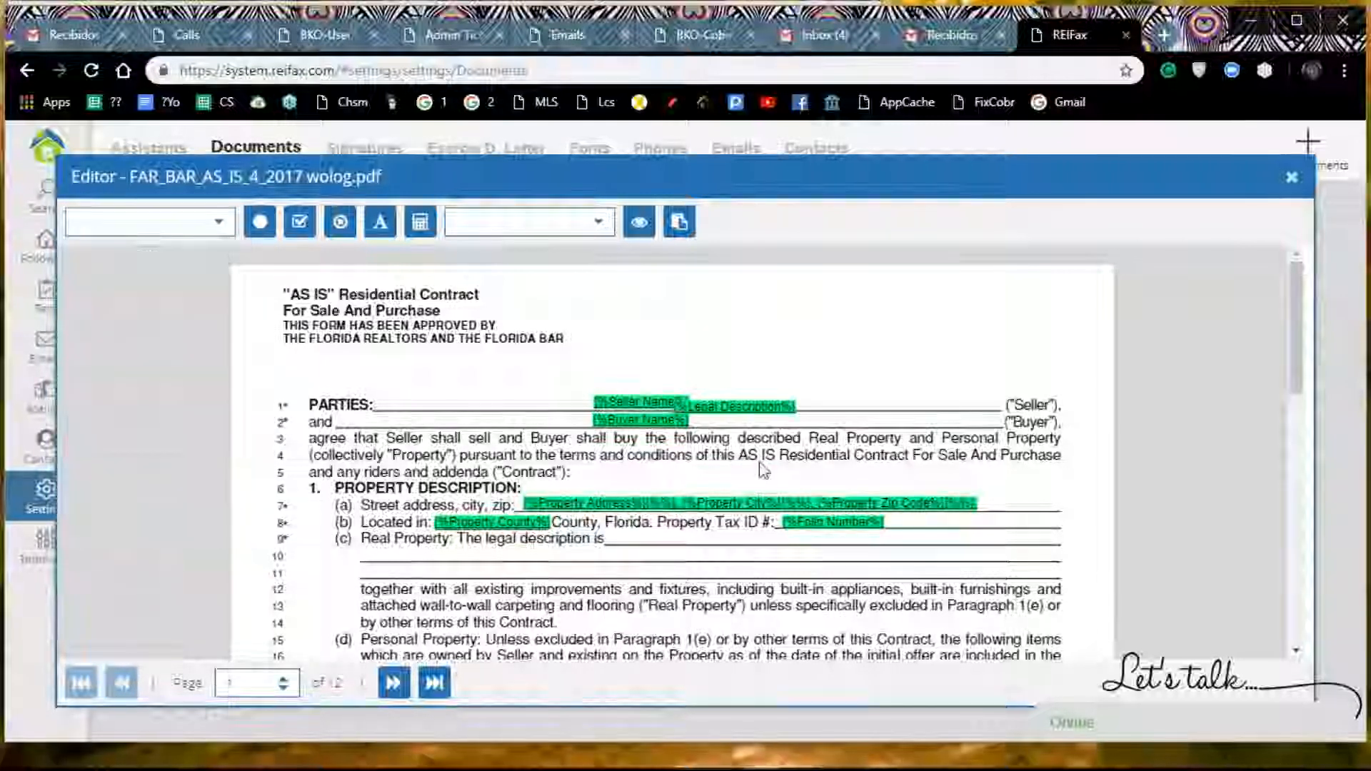
pyautogui.click(746, 412)
pyautogui.moveTo(747, 413); pyautogui.dragTo(685, 540)
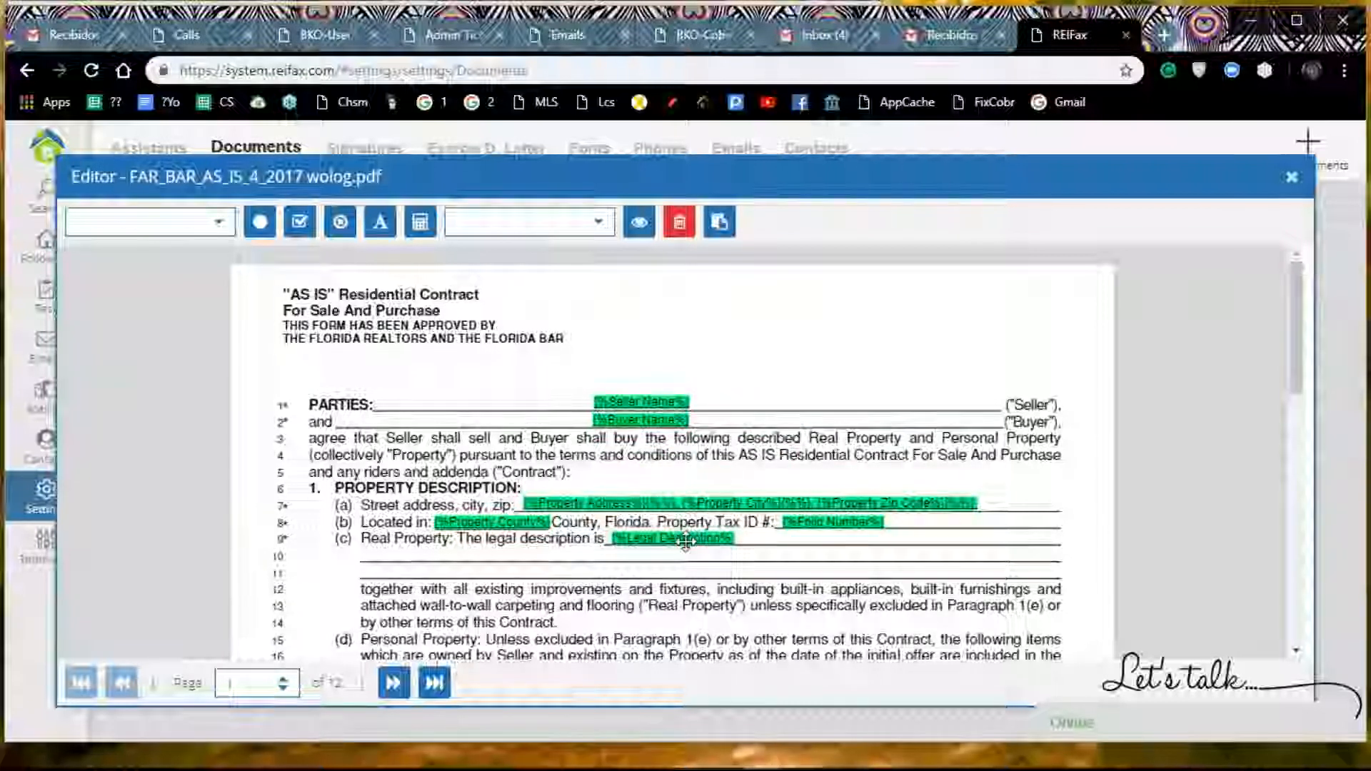
# Step: Insert the Offer Price variable into page 1 of the contract
pyautogui.scroll(-4, 700, 578)
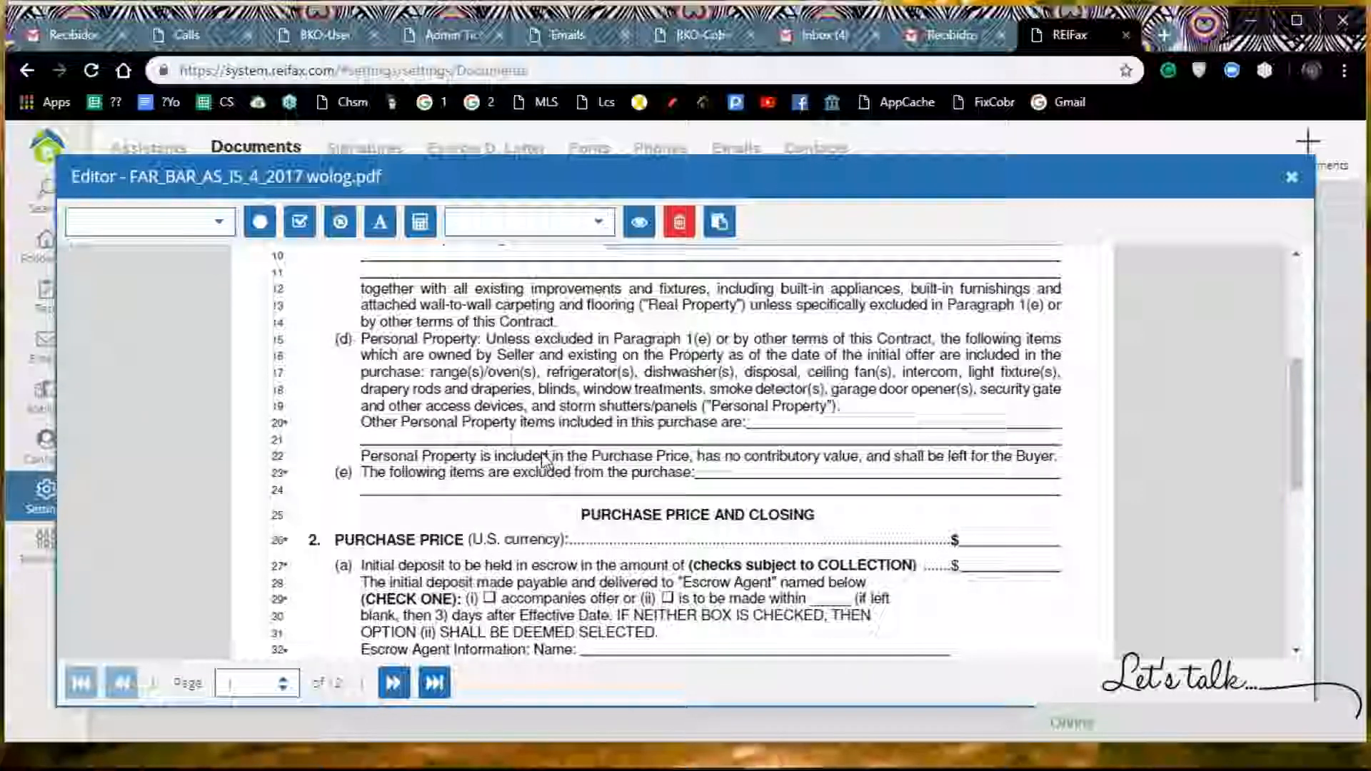
pyautogui.scroll(-3, 547, 568)
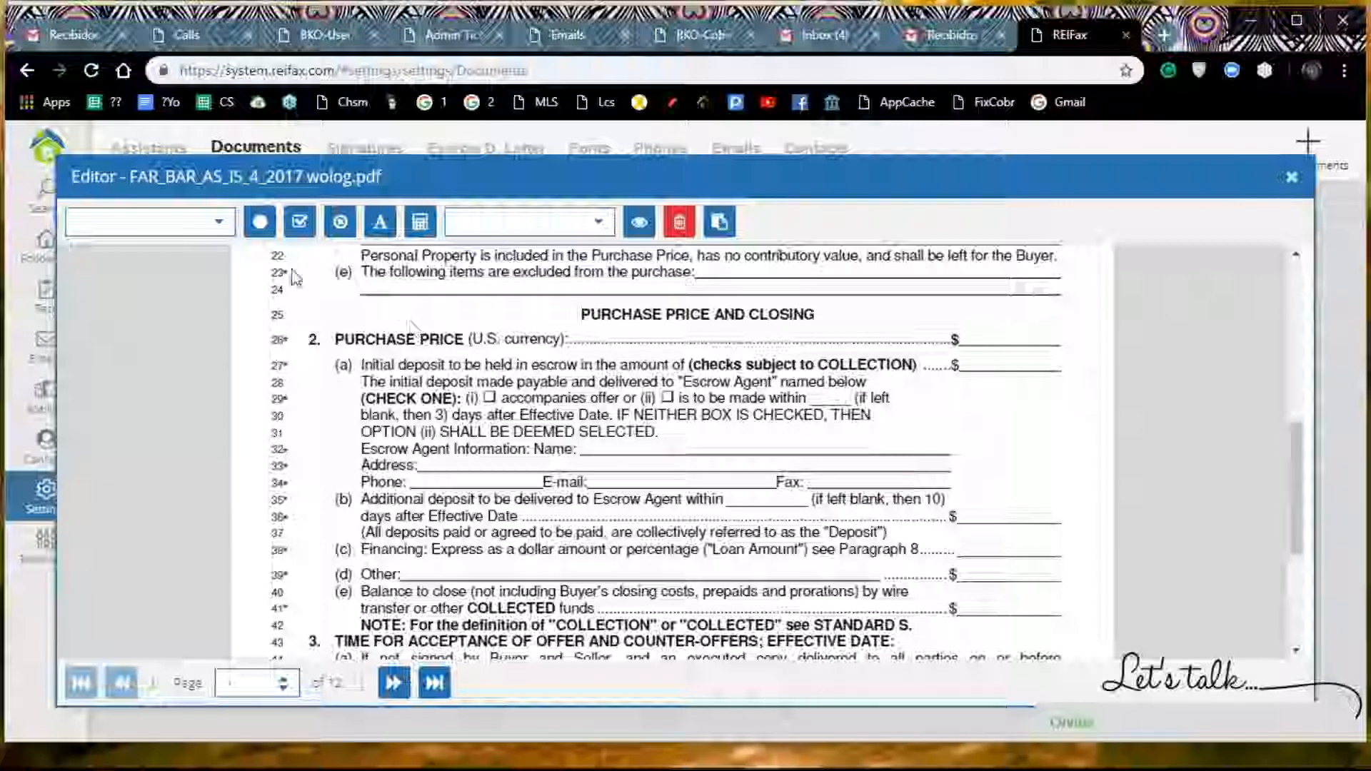
pyautogui.click(219, 224)
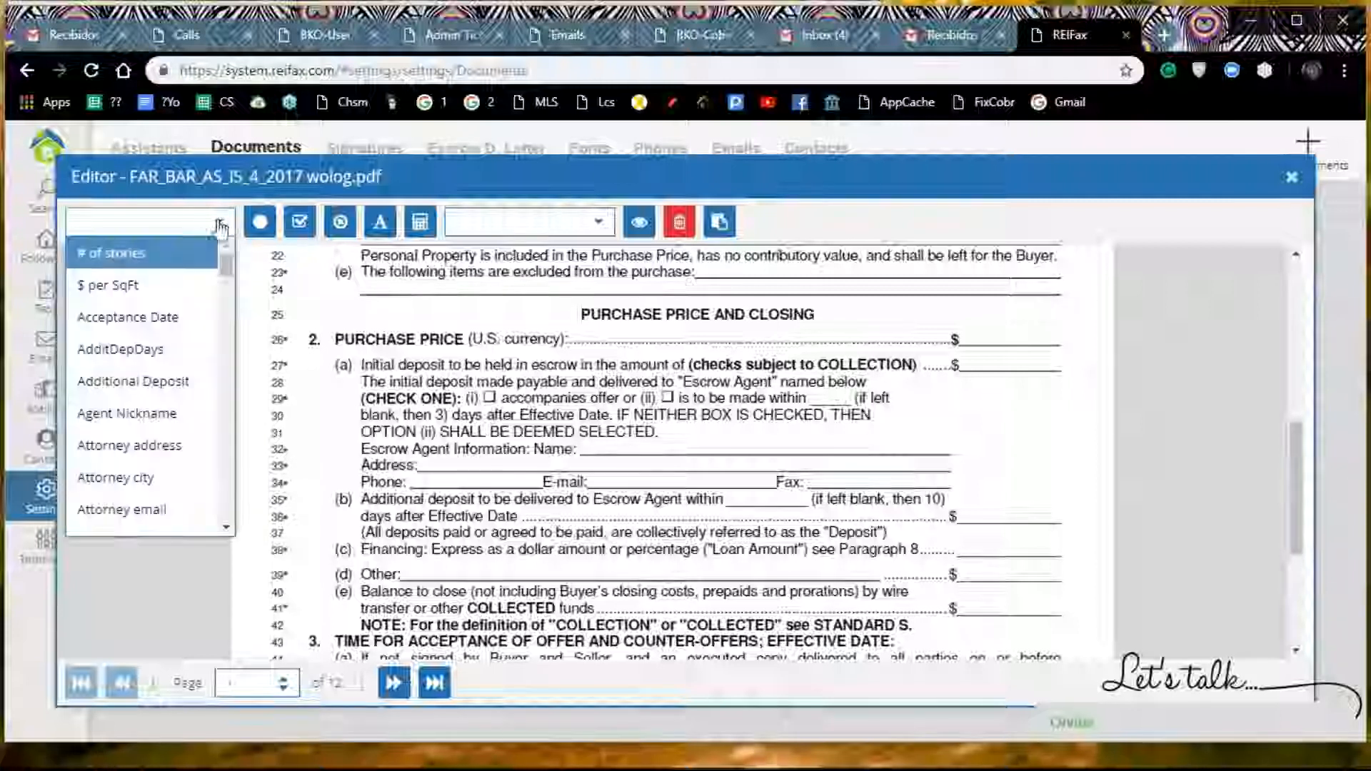
pyautogui.click(891, 346)
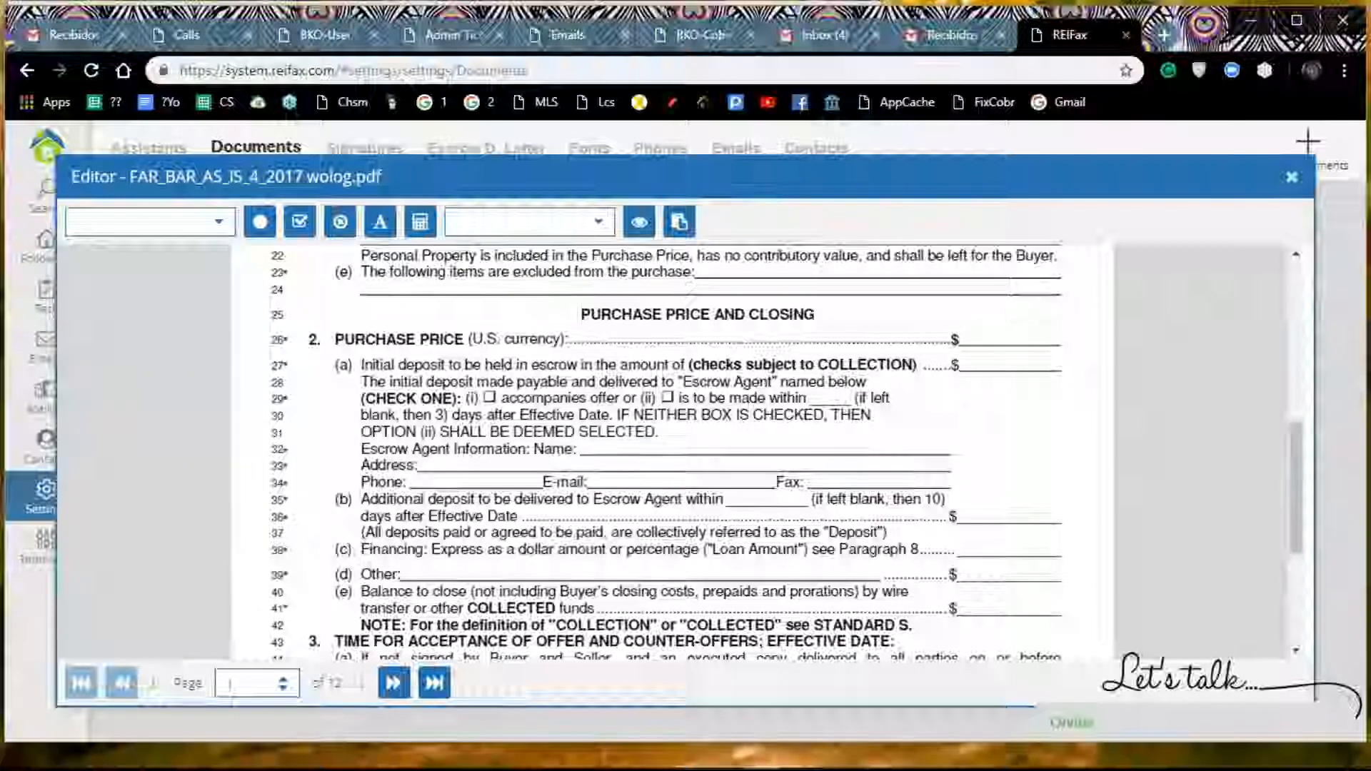
pyautogui.click(218, 224)
pyautogui.scroll(-3, 175, 343)
pyautogui.scroll(-15, 175, 350)
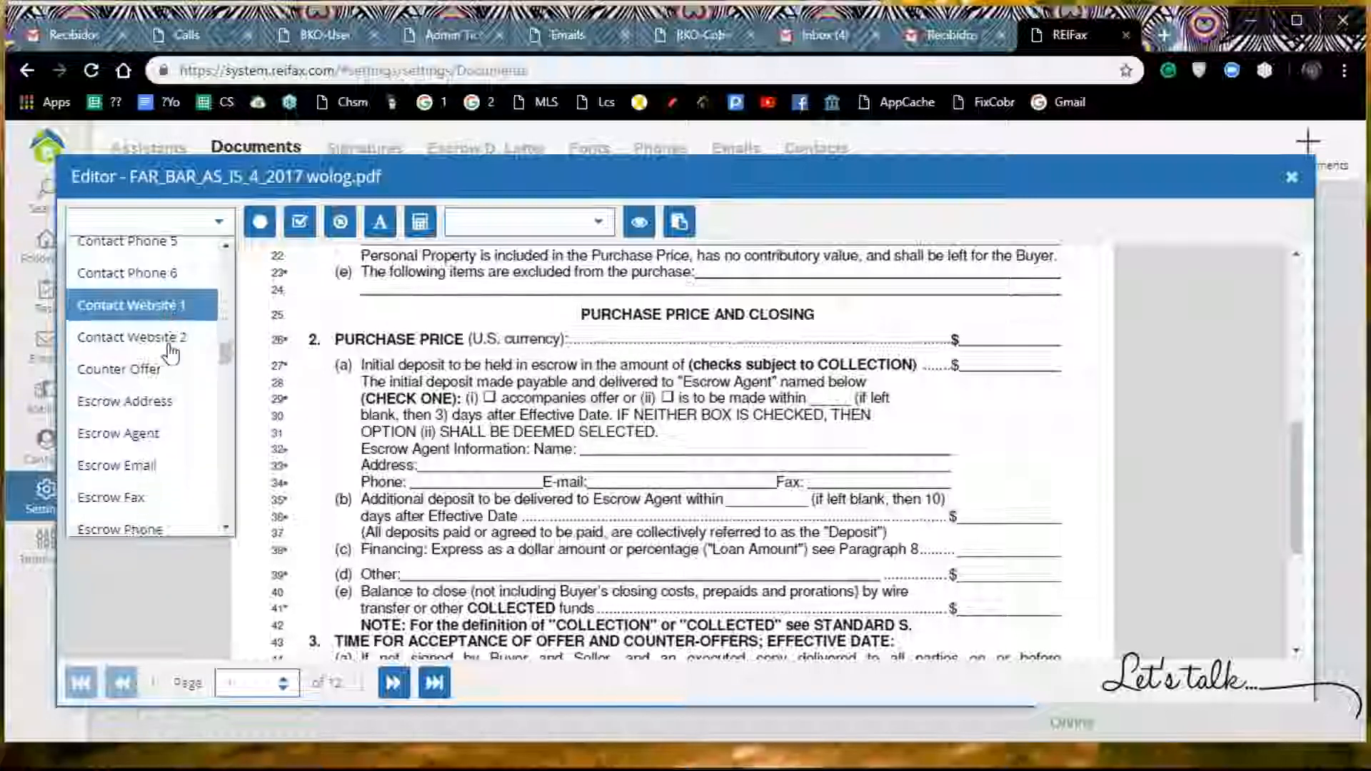
pyautogui.scroll(-3, 170, 352)
pyautogui.scroll(2, 168, 353)
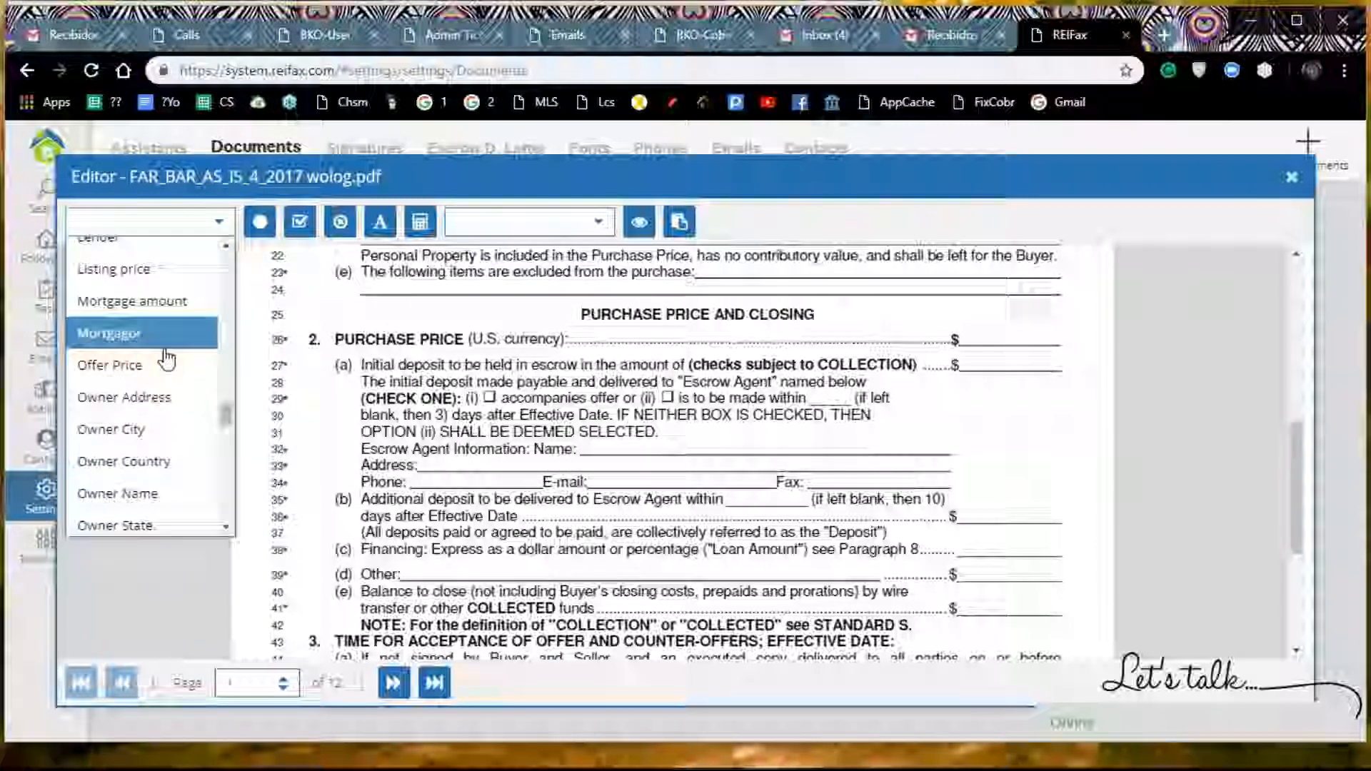
pyautogui.click(123, 366)
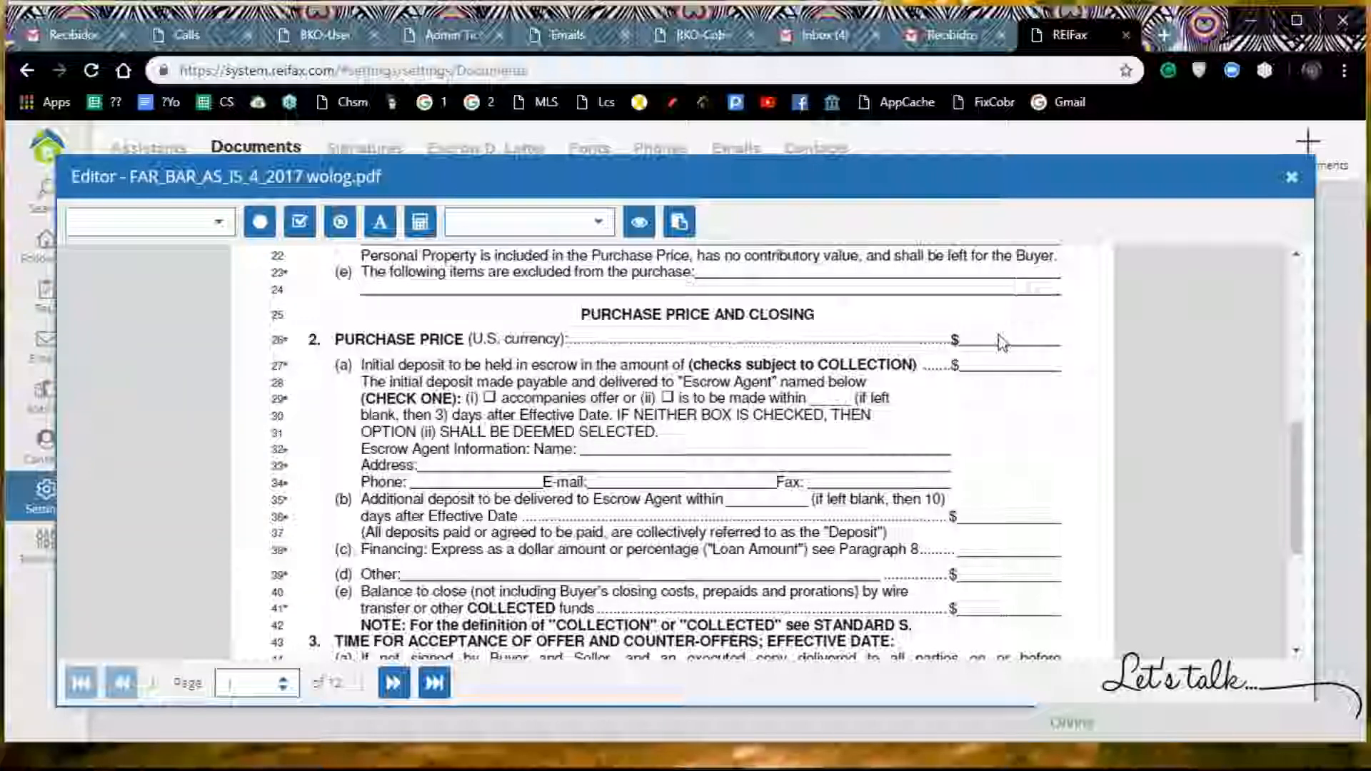
# Step: Place the Offer Price variable in the dollar blank of the PURCHASE PRICE line in section 2
pyautogui.scroll(4, 881, 367)
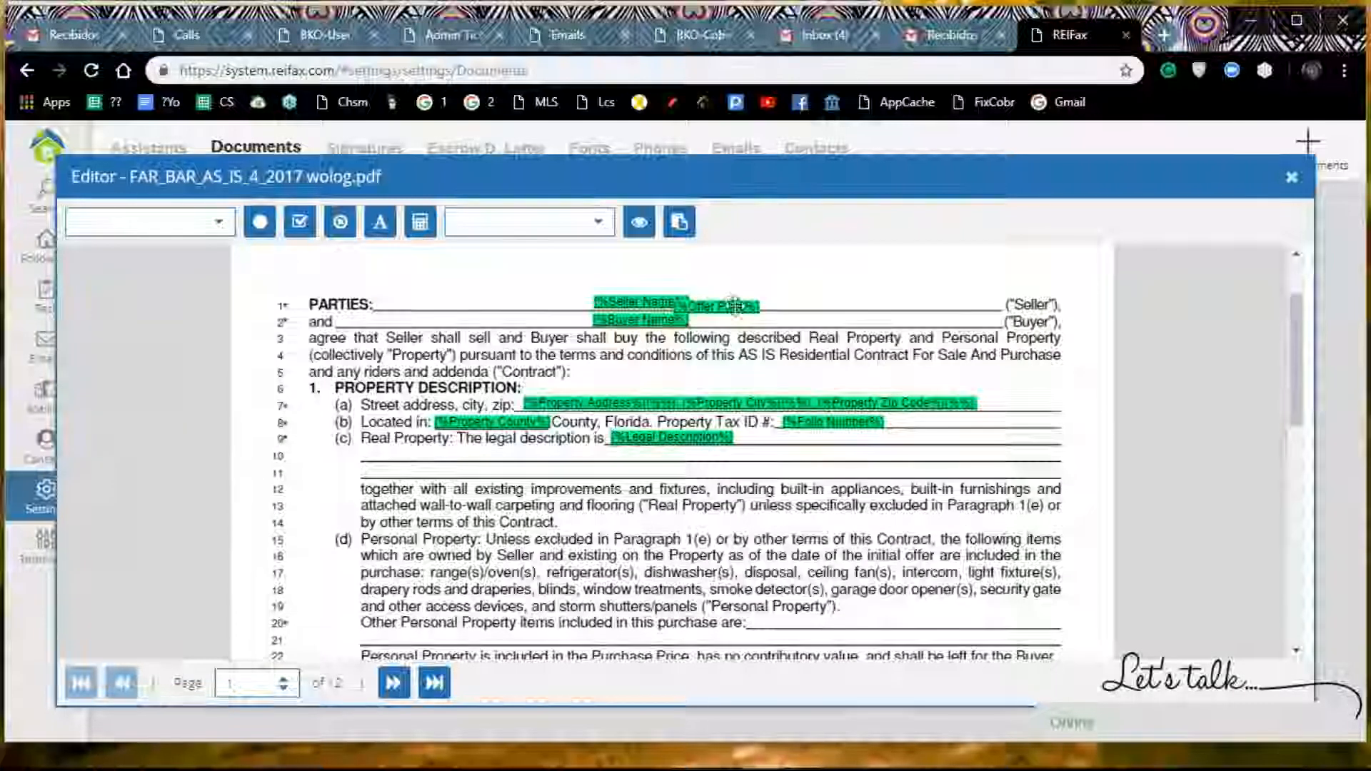
pyautogui.moveTo(735, 303); pyautogui.dragTo(868, 562)
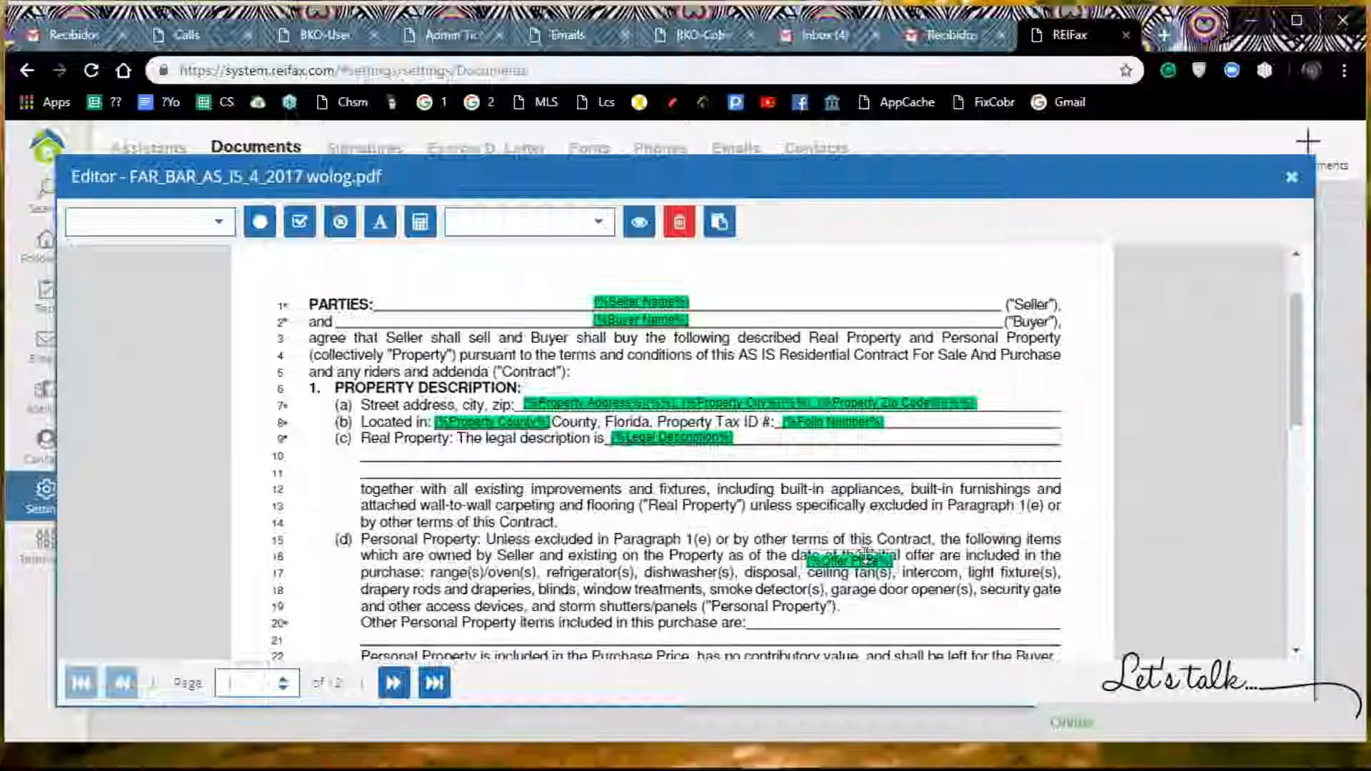
pyautogui.scroll(-4, 872, 467)
pyautogui.moveTo(845, 261); pyautogui.dragTo(1003, 438)
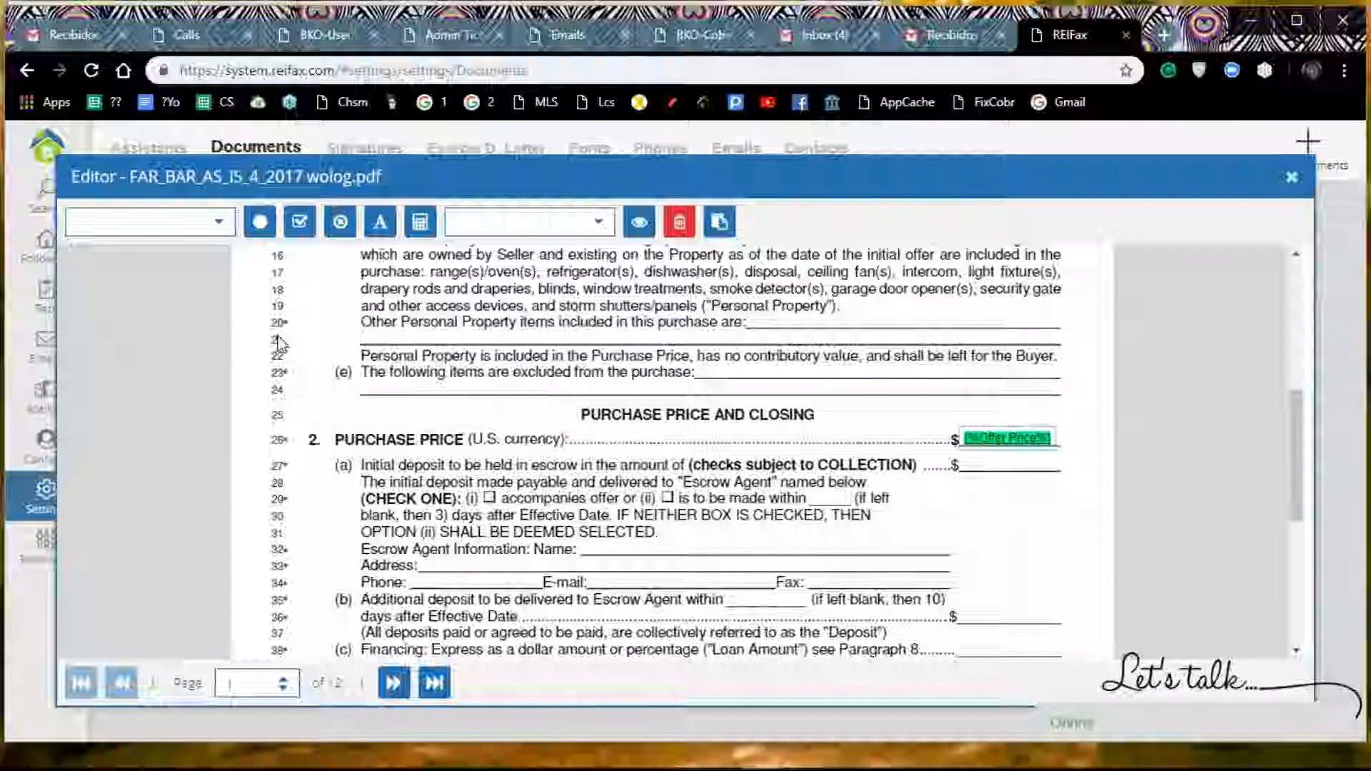
# Step: Insert the Escrow Agent variable into page 1 of the contract
pyautogui.scroll(3, 280, 342)
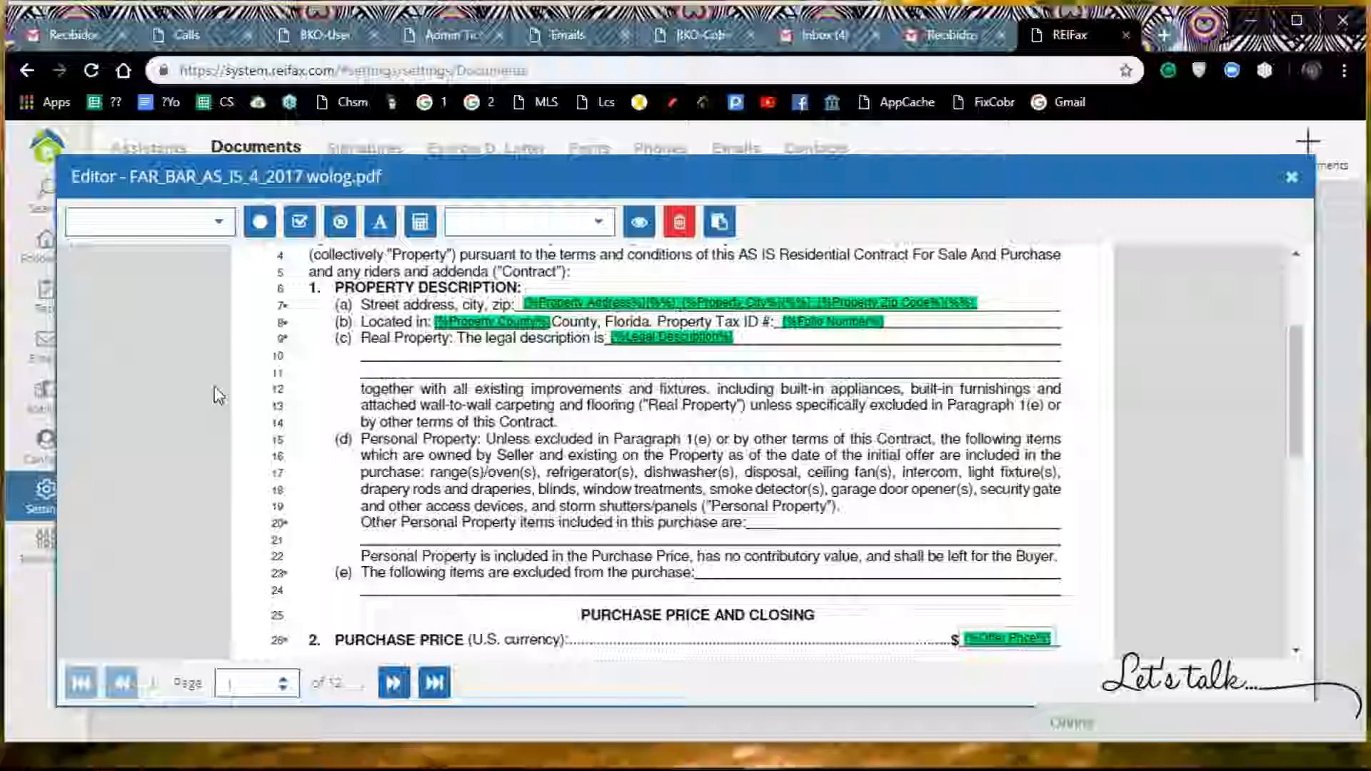
pyautogui.scroll(-5, 159, 283)
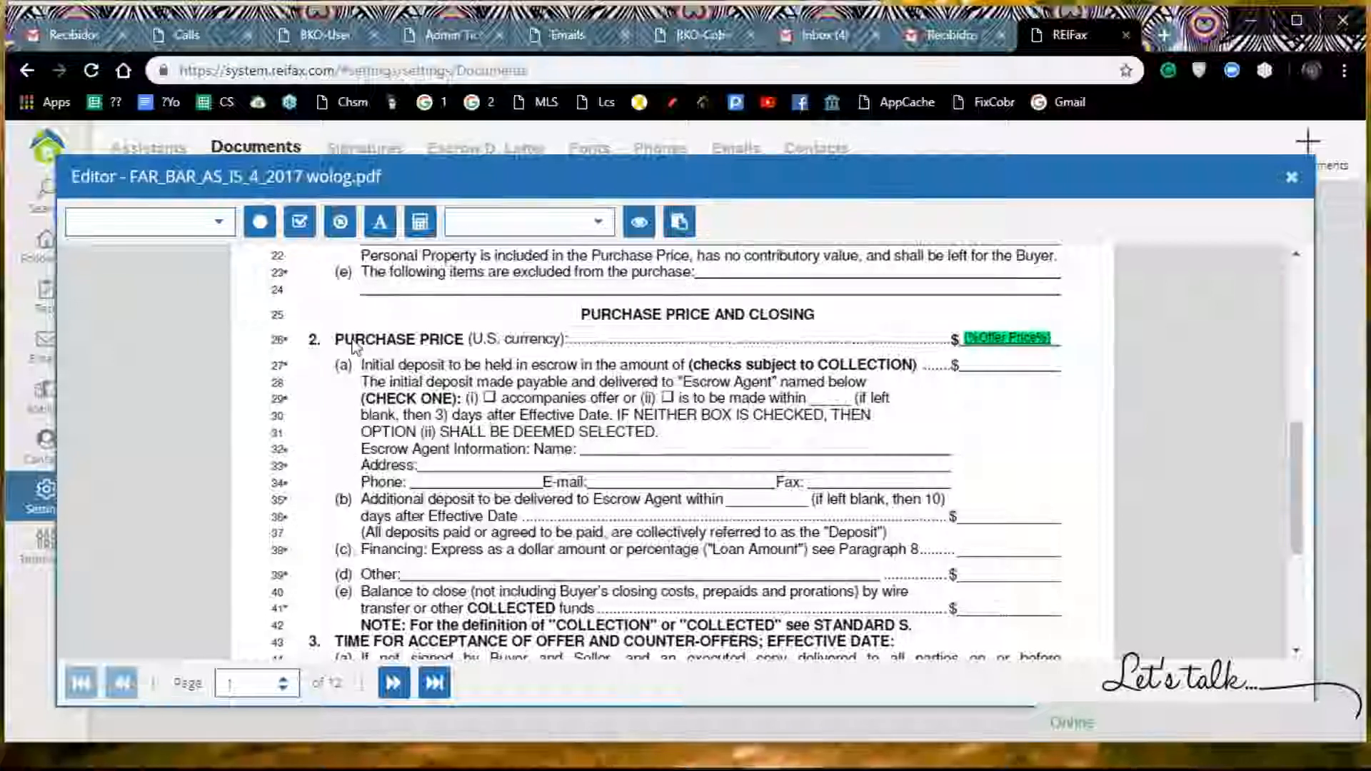
pyautogui.click(218, 222)
pyautogui.scroll(-10, 171, 315)
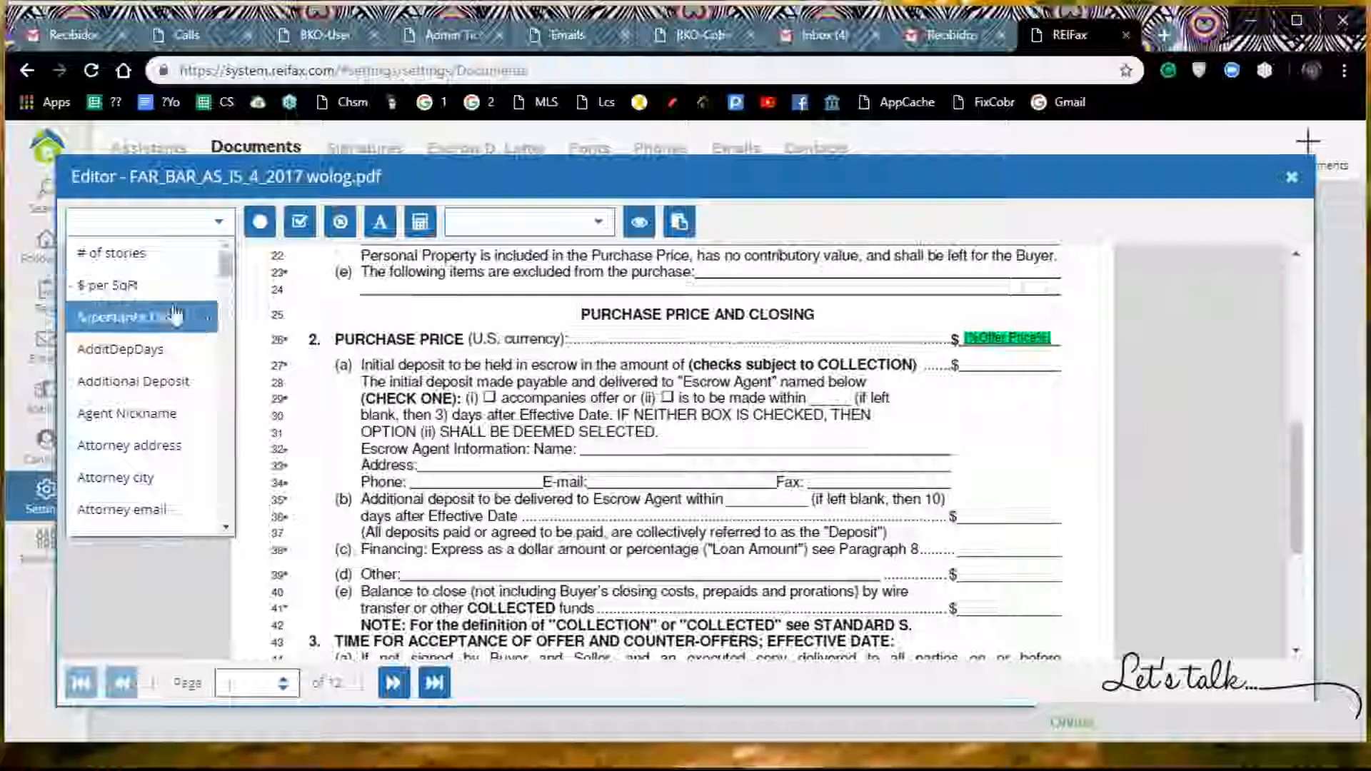
pyautogui.scroll(-3, 172, 318)
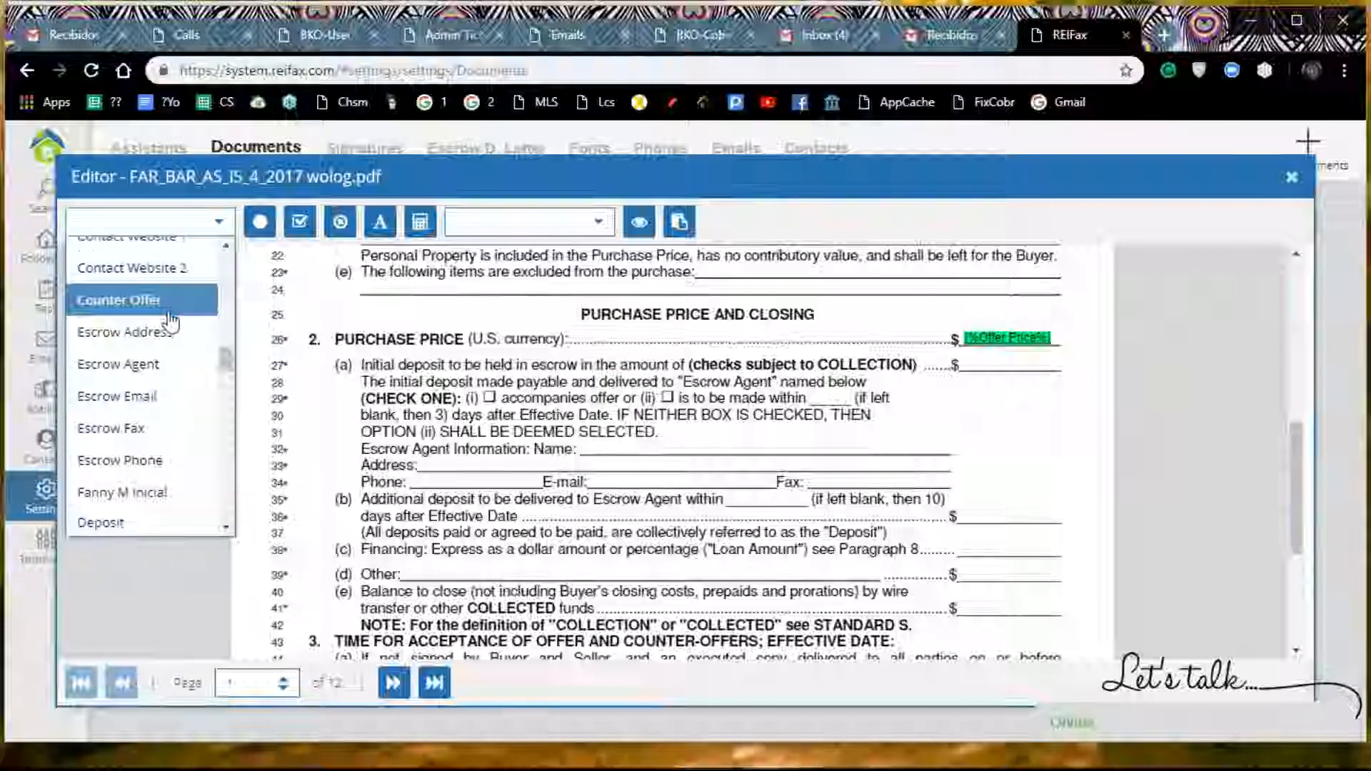
pyautogui.scroll(2, 172, 319)
pyautogui.scroll(-2, 171, 322)
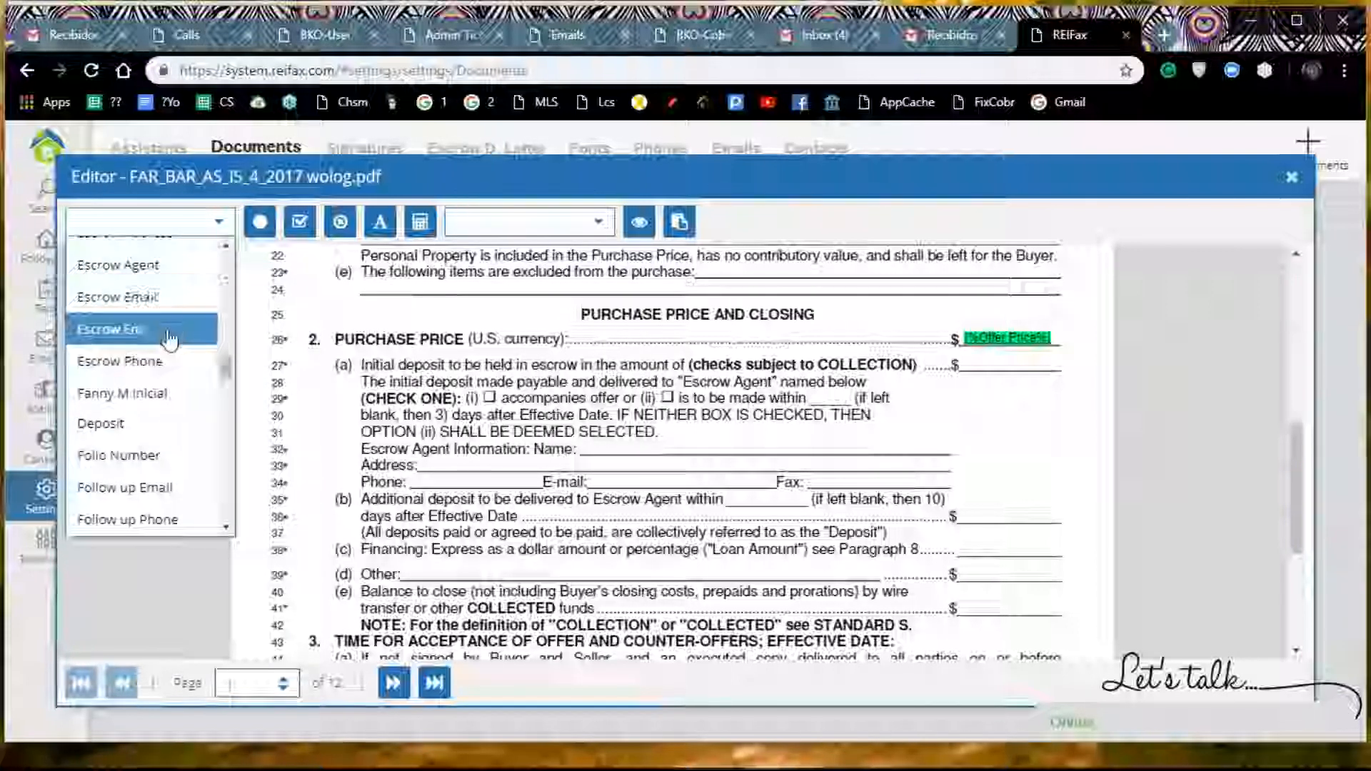
pyautogui.scroll(-1, 169, 341)
pyautogui.scroll(2, 170, 342)
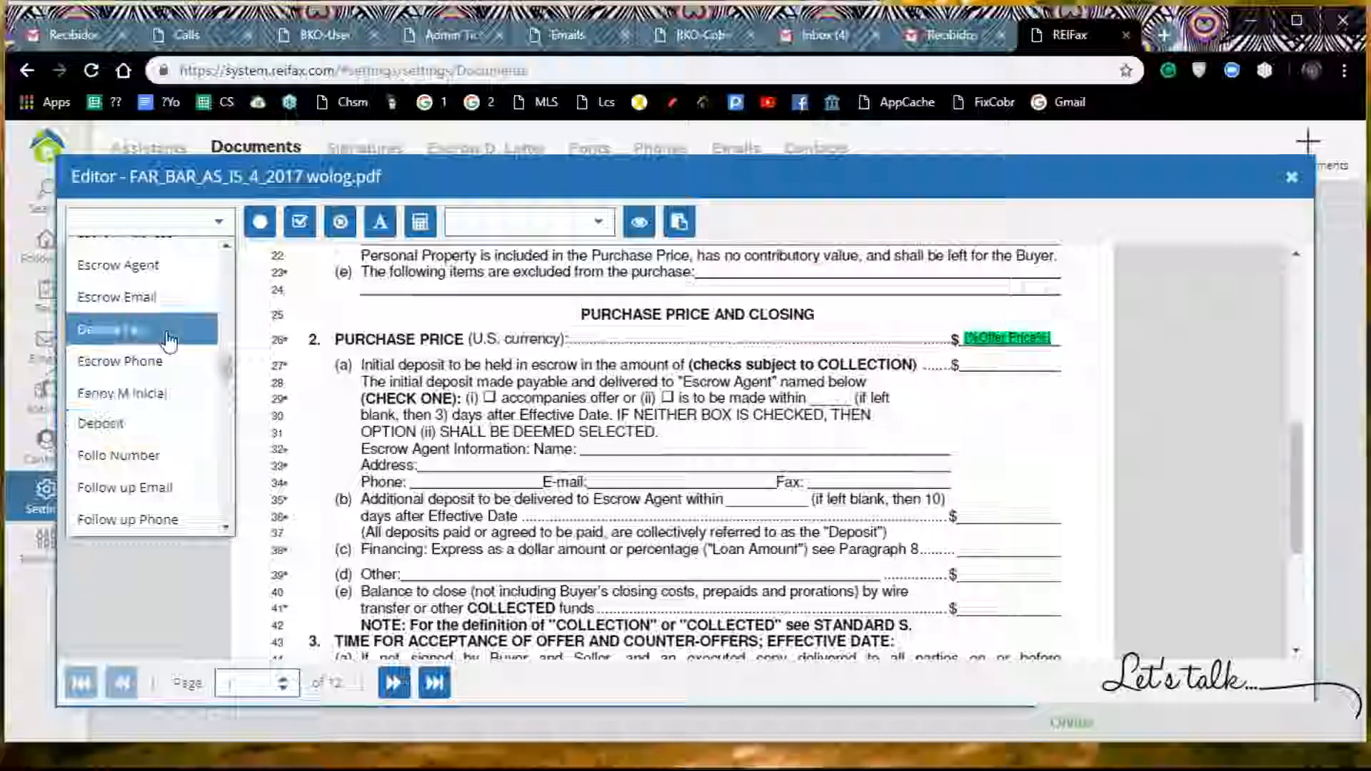
pyautogui.click(169, 366)
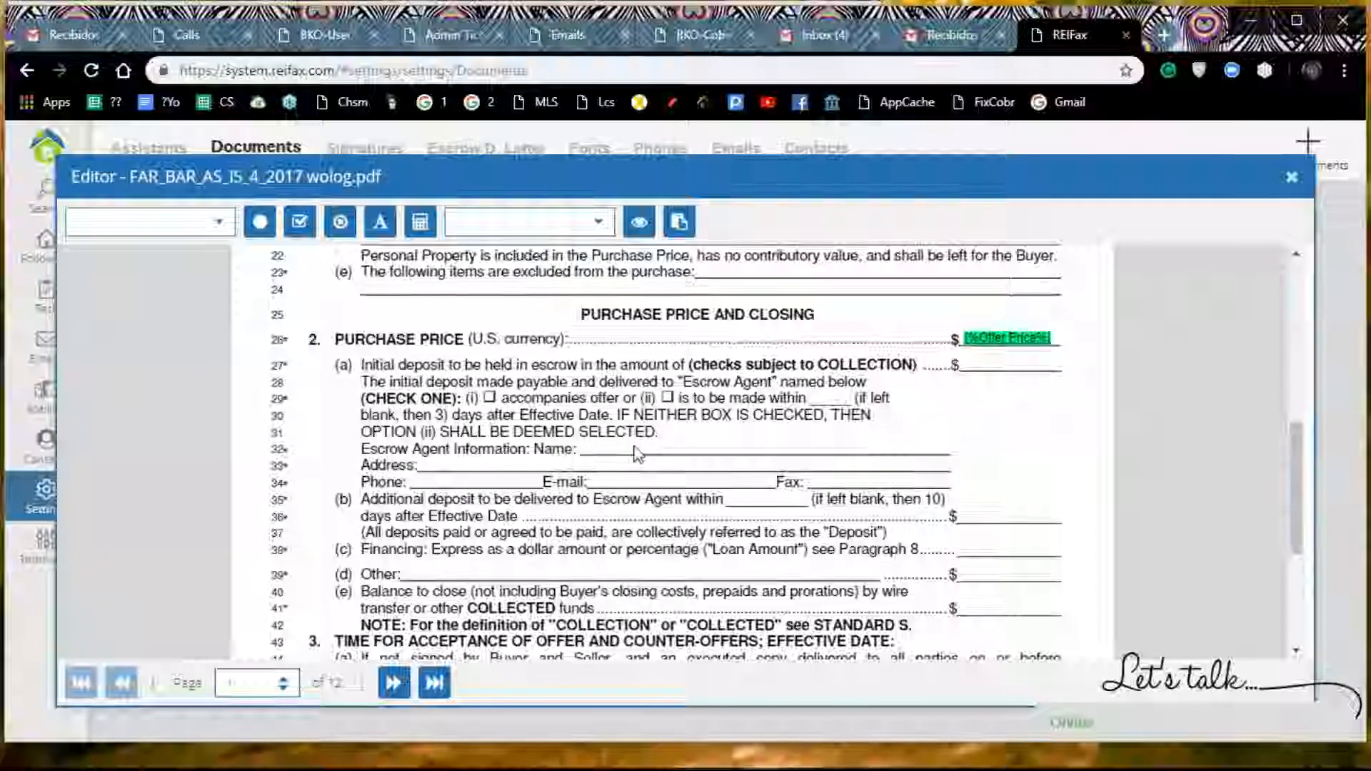
# Step: Place the Escrow Agent variable in the Name blank of the Escrow Agent Information line under 2(a)
pyautogui.scroll(6, 679, 436)
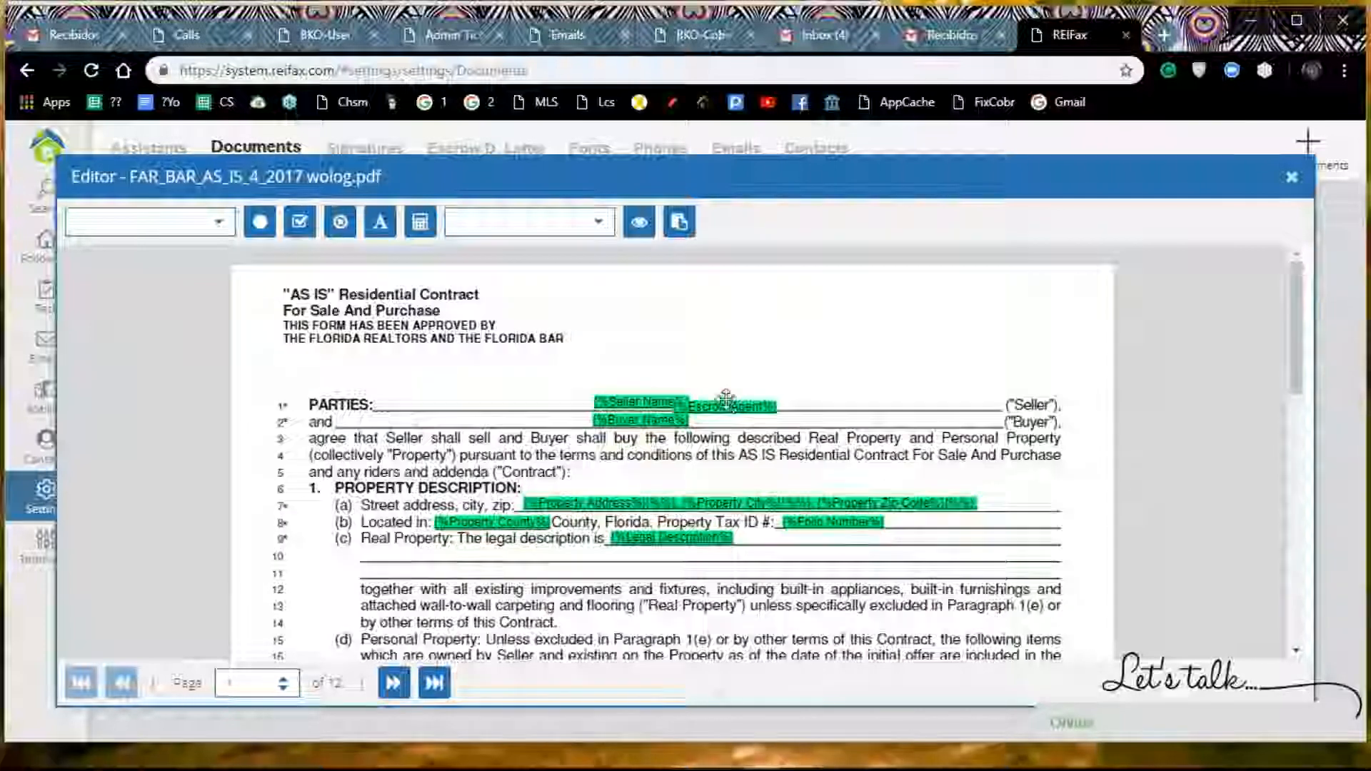
pyautogui.moveTo(728, 405); pyautogui.dragTo(682, 655)
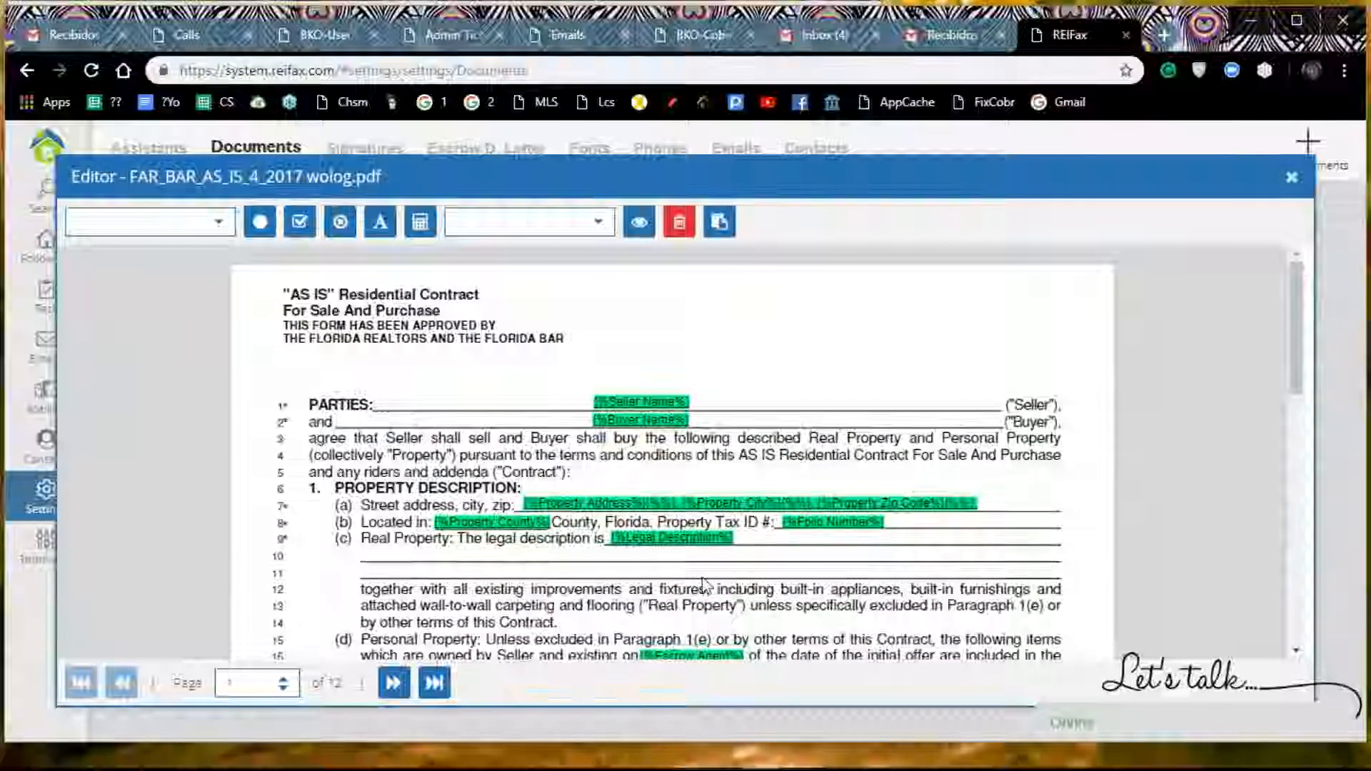
pyautogui.scroll(-4, 706, 582)
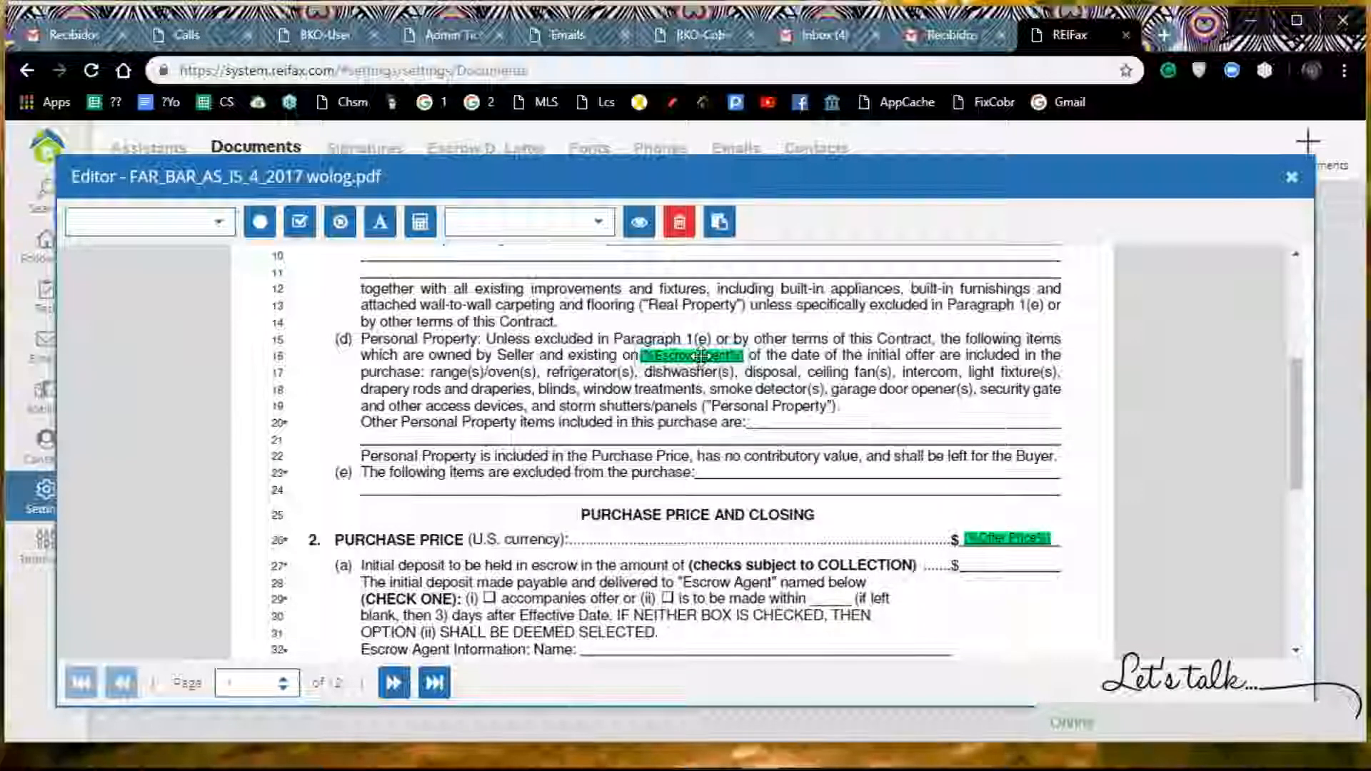
pyautogui.moveTo(701, 356); pyautogui.dragTo(670, 603)
pyautogui.scroll(-3, 675, 546)
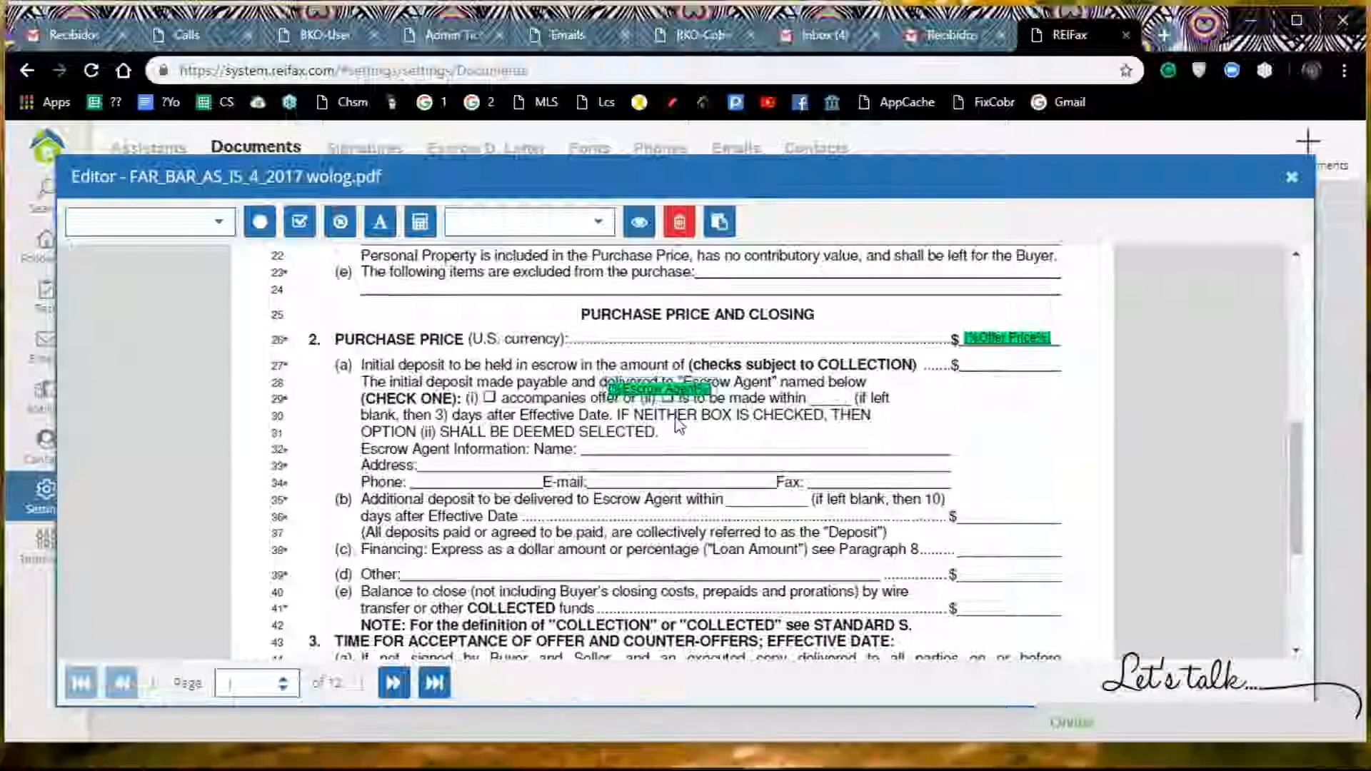
pyautogui.moveTo(666, 395); pyautogui.dragTo(642, 446)
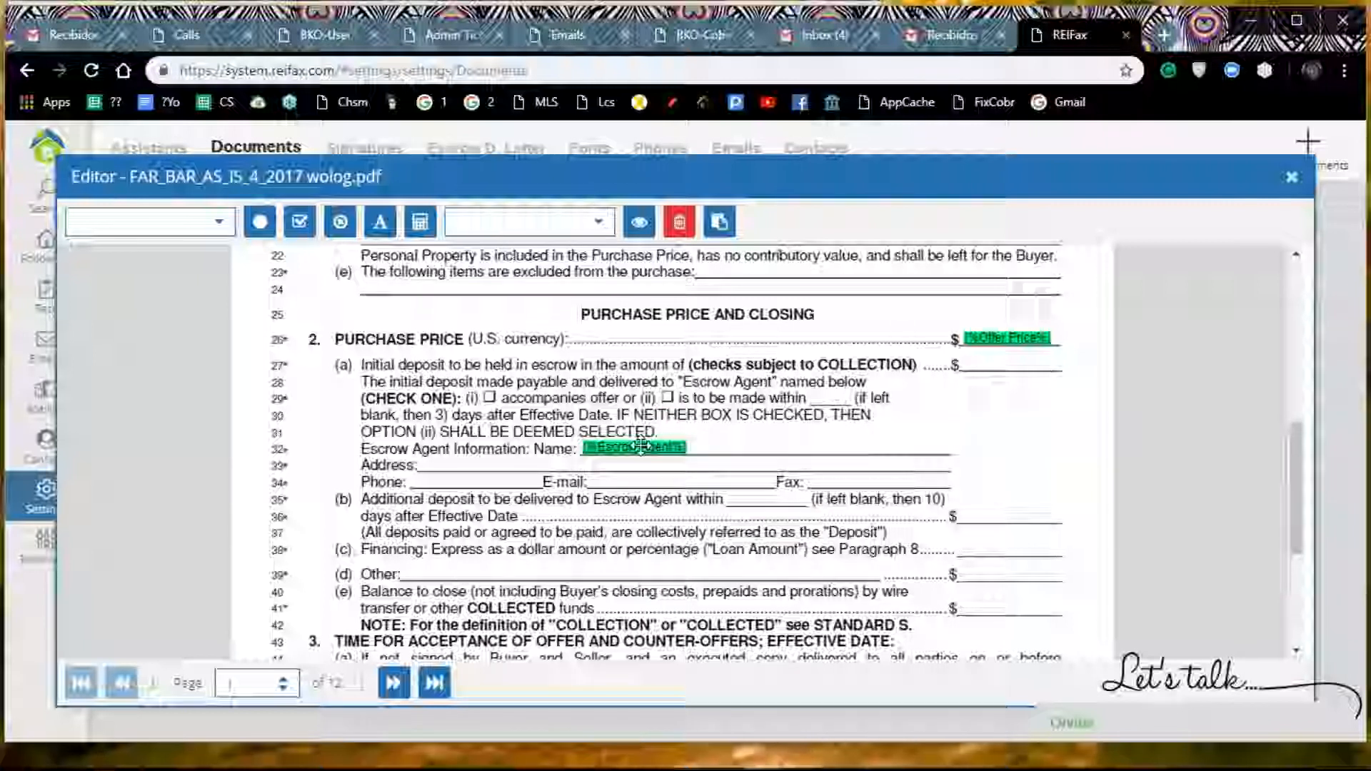
pyautogui.click(480, 473)
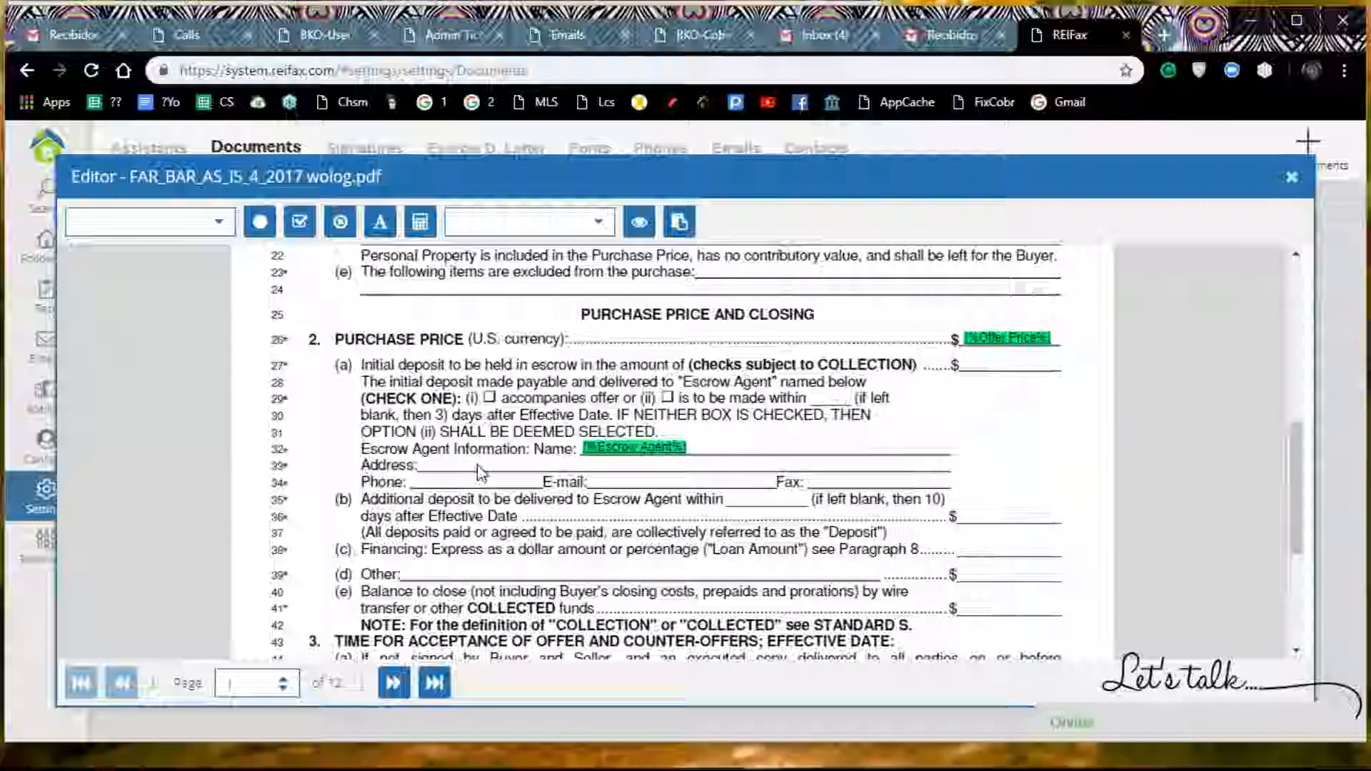
# Step: Insert the Escrow Address variable and place it in the Address blank of the Escrow Agent Information
pyautogui.click(220, 225)
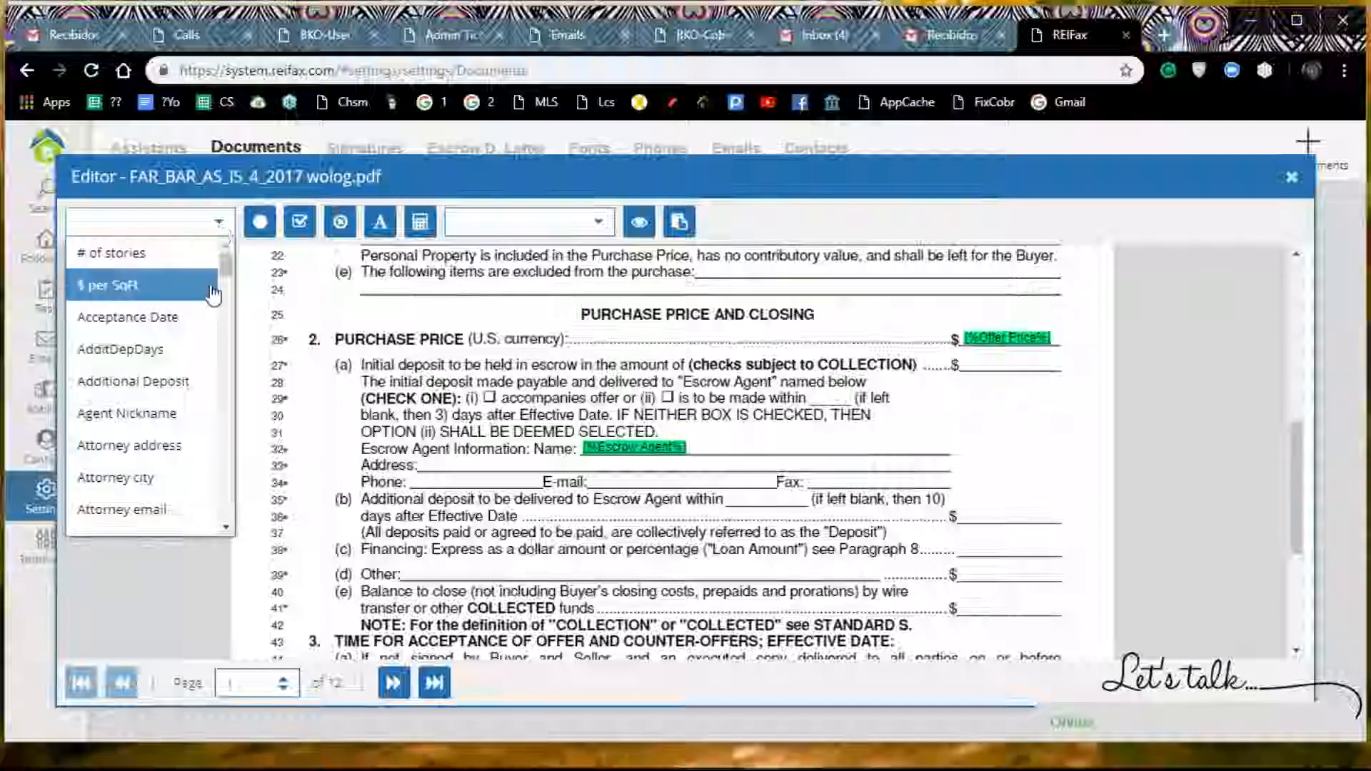
pyautogui.scroll(-10, 210, 303)
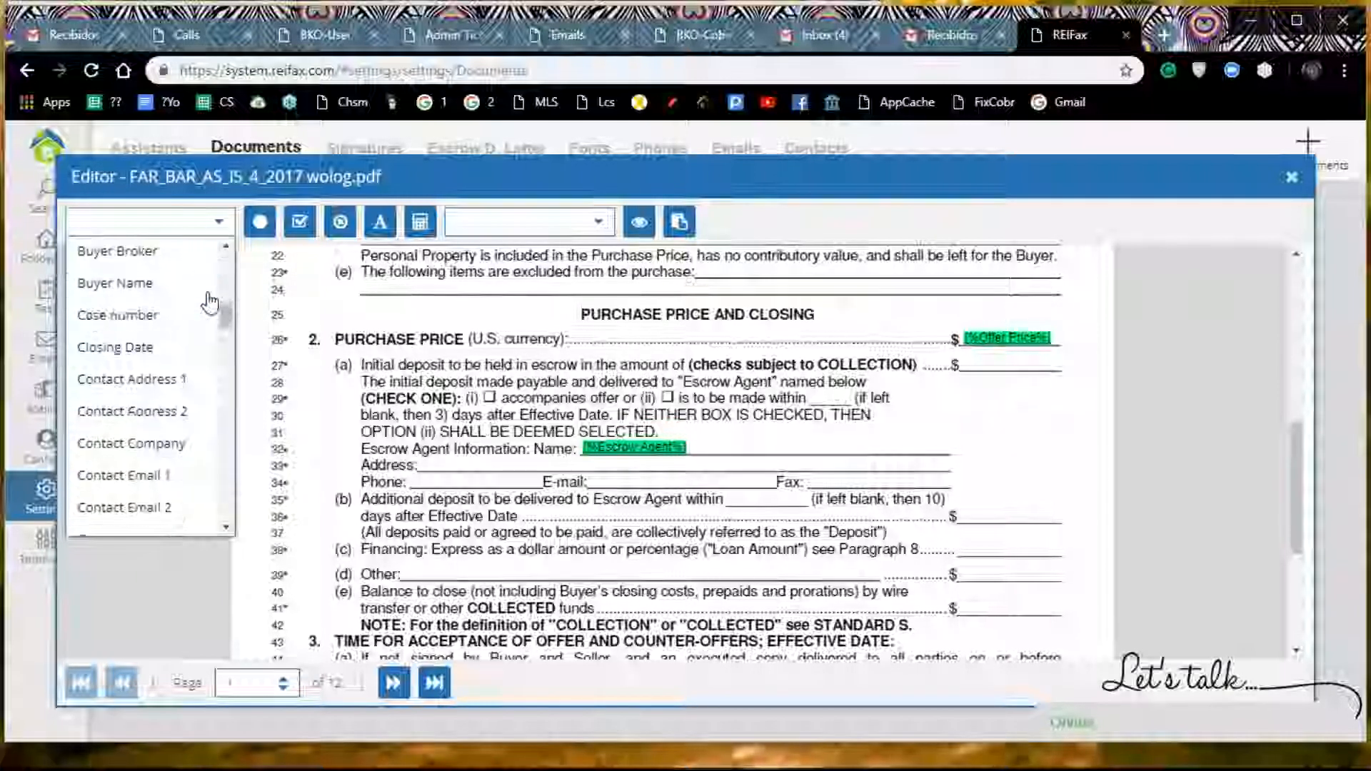
pyautogui.scroll(-8, 209, 303)
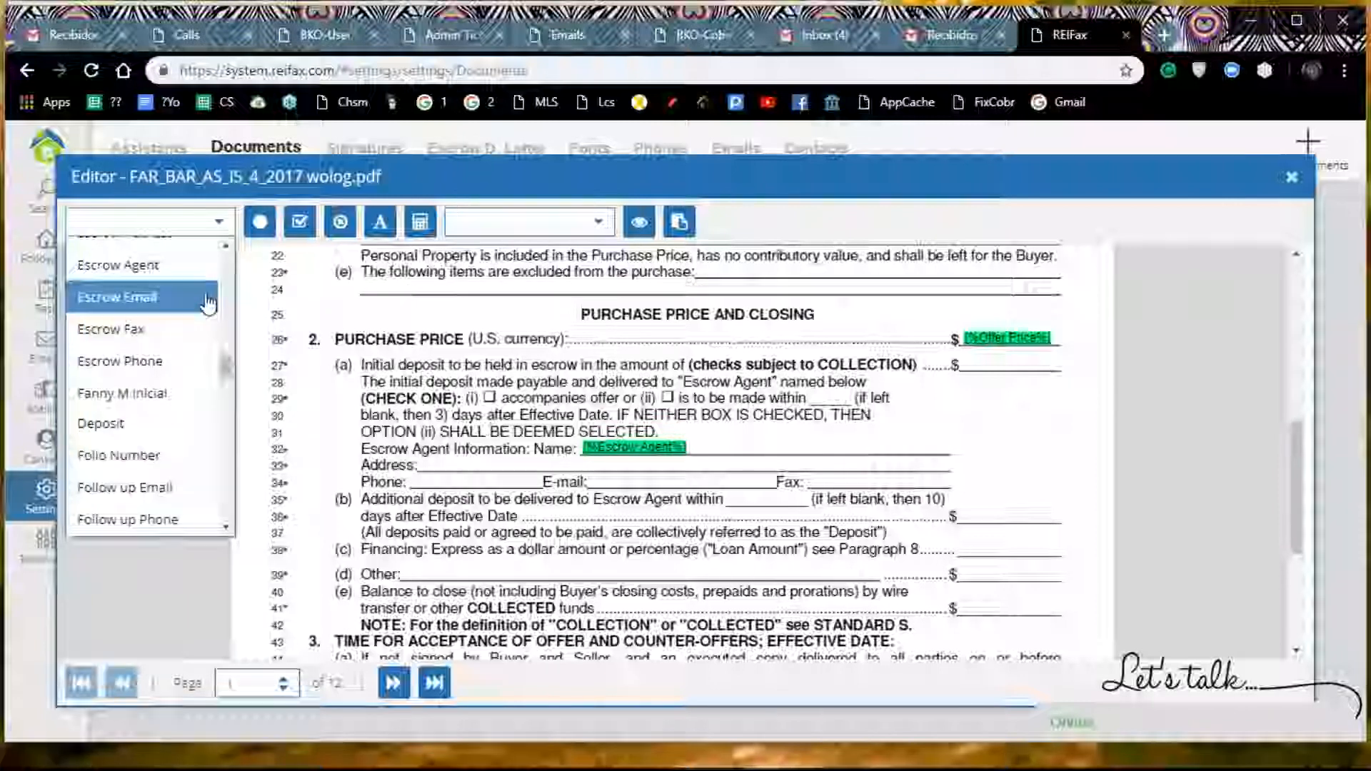
pyautogui.scroll(3, 175, 336)
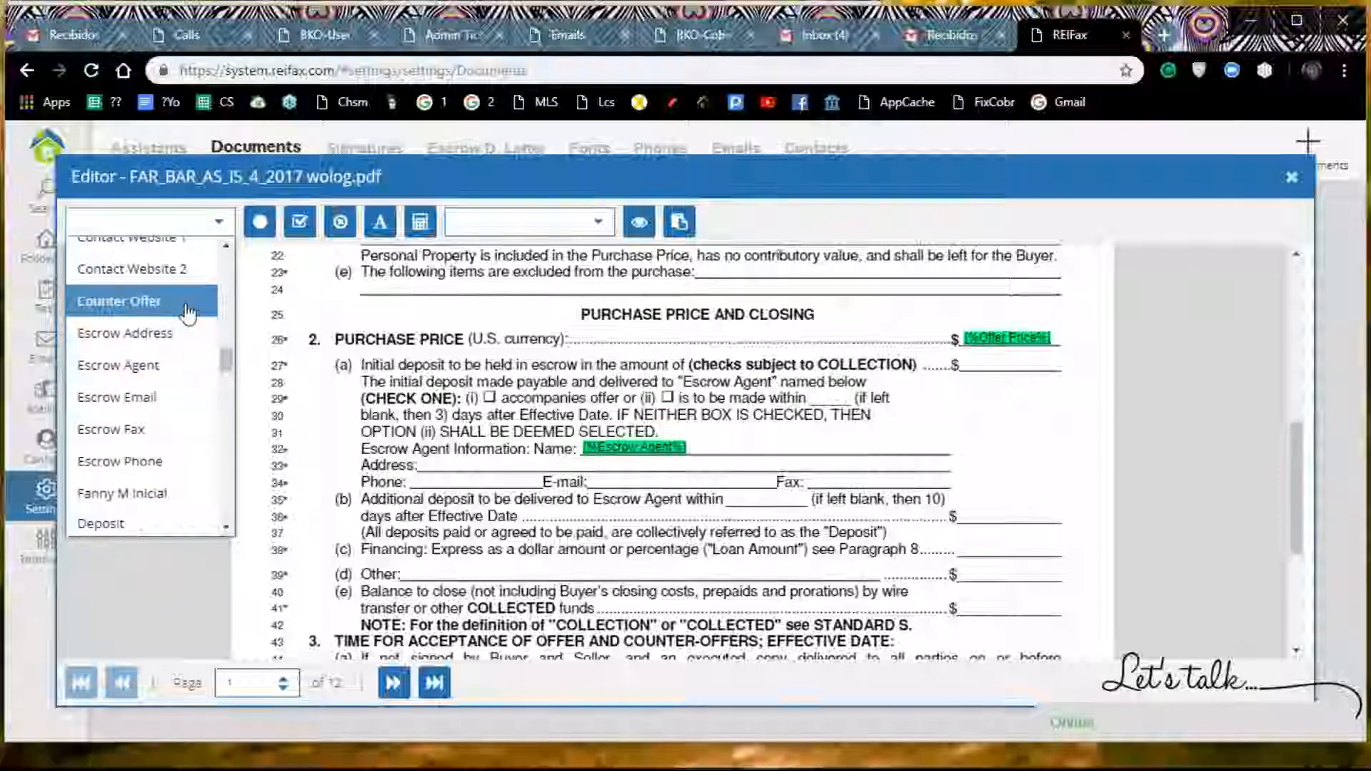
pyautogui.click(170, 336)
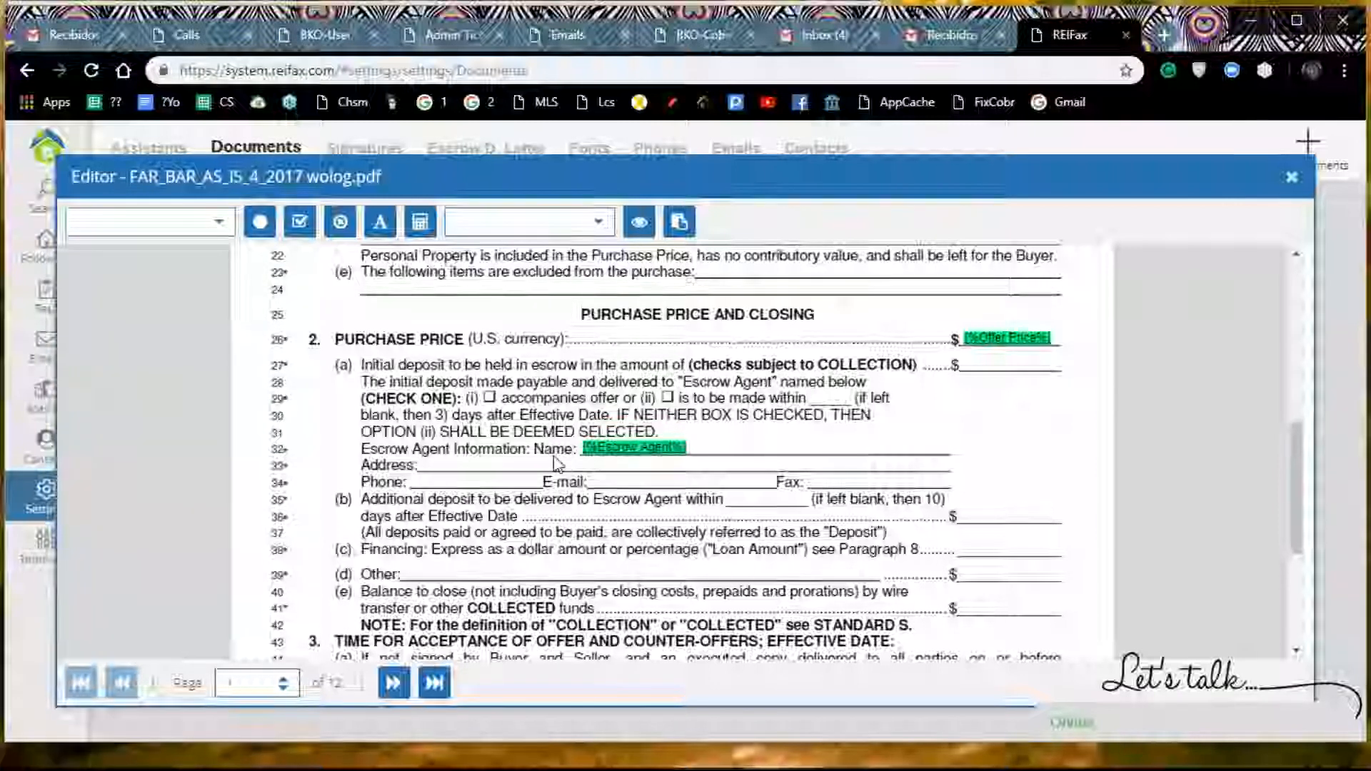
pyautogui.scroll(5, 558, 463)
pyautogui.click(735, 315)
pyautogui.moveTo(736, 314); pyautogui.dragTo(548, 560)
pyautogui.scroll(-4, 619, 348)
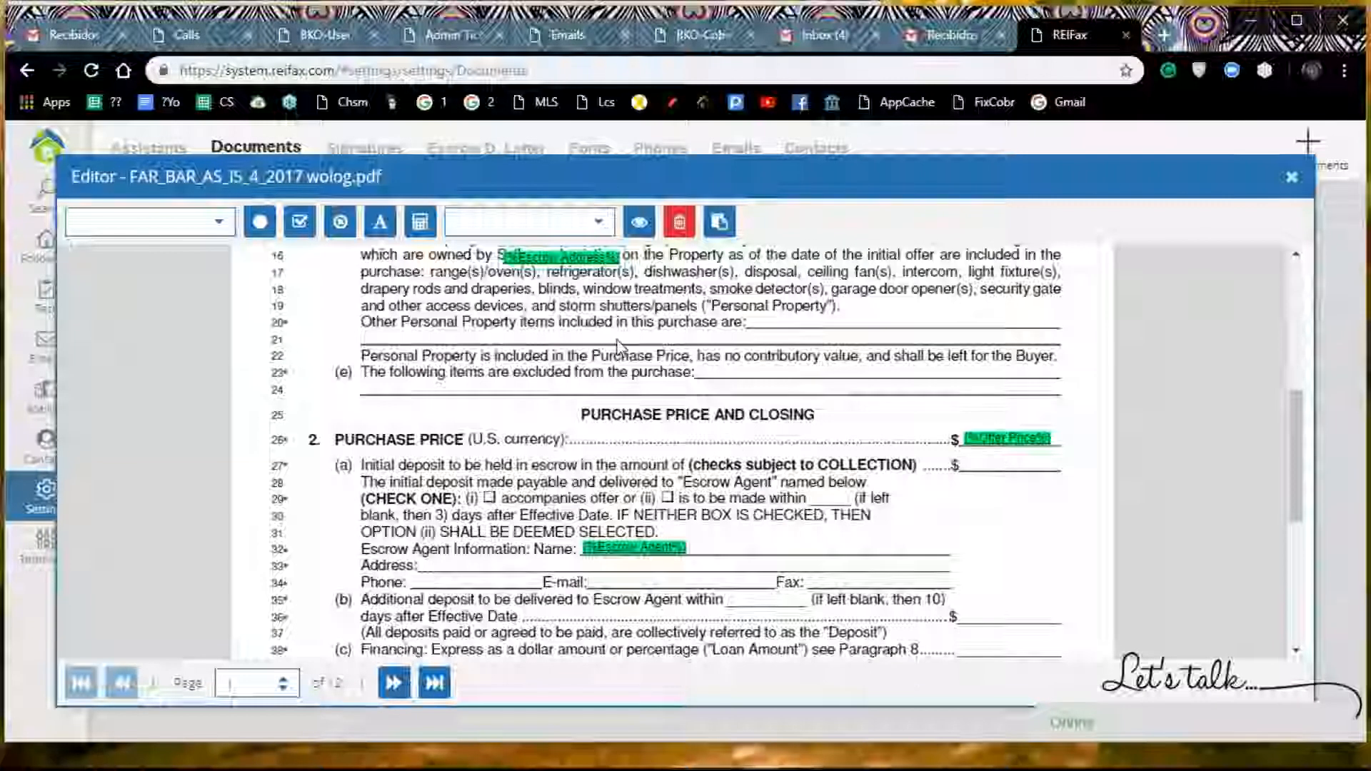
pyautogui.moveTo(573, 251); pyautogui.dragTo(495, 562)
# Step: Insert the Additional Deposit variable and place it in the dollar blank of line (b) under PURCHASE PRICE
pyautogui.scroll(-2, 725, 473)
pyautogui.scroll(-2, 725, 474)
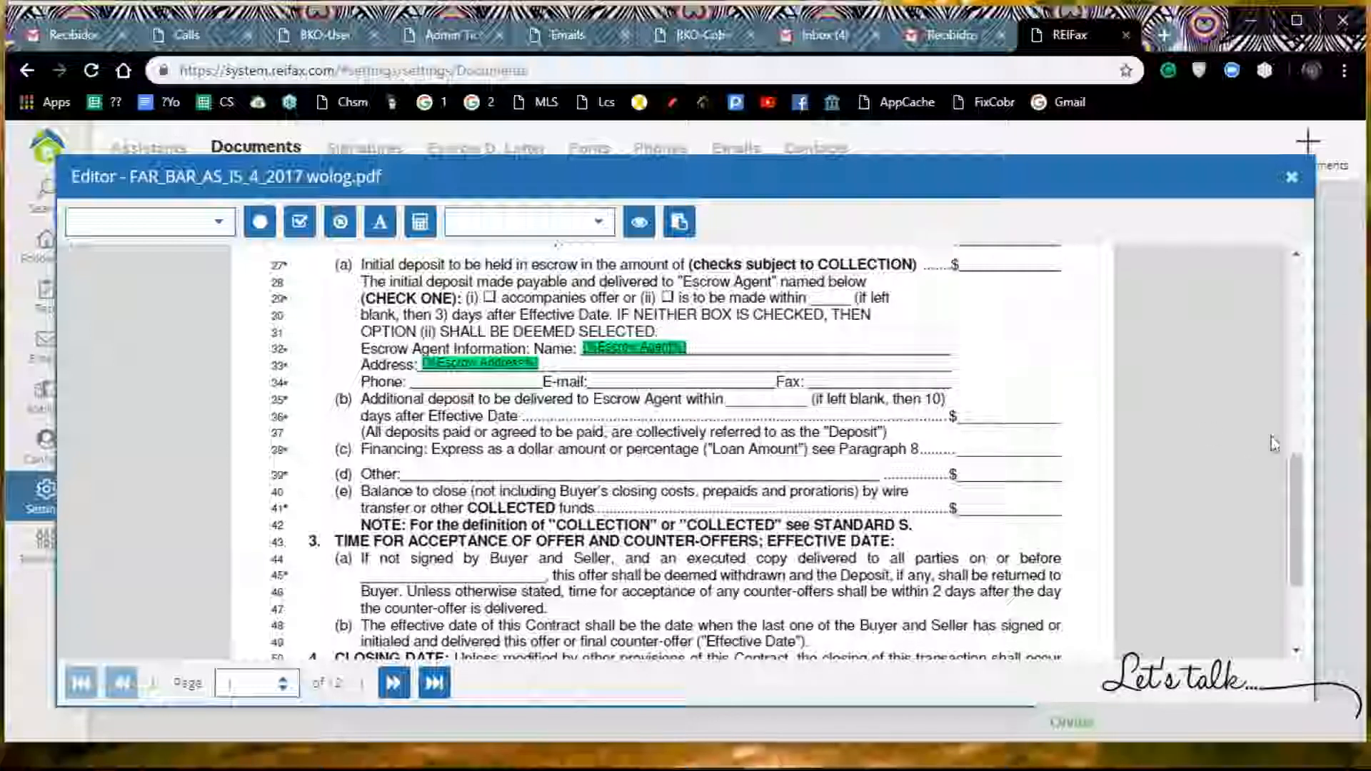
pyautogui.click(219, 226)
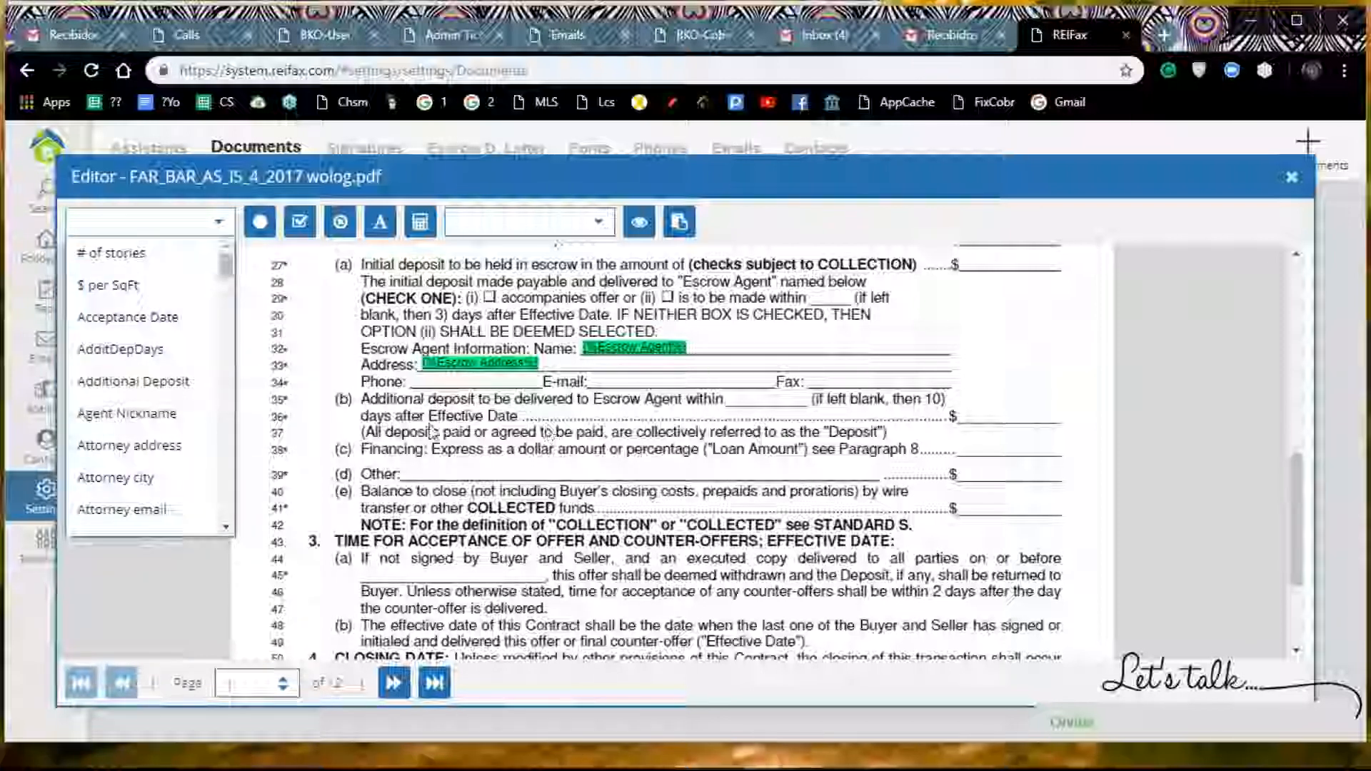
pyautogui.click(184, 392)
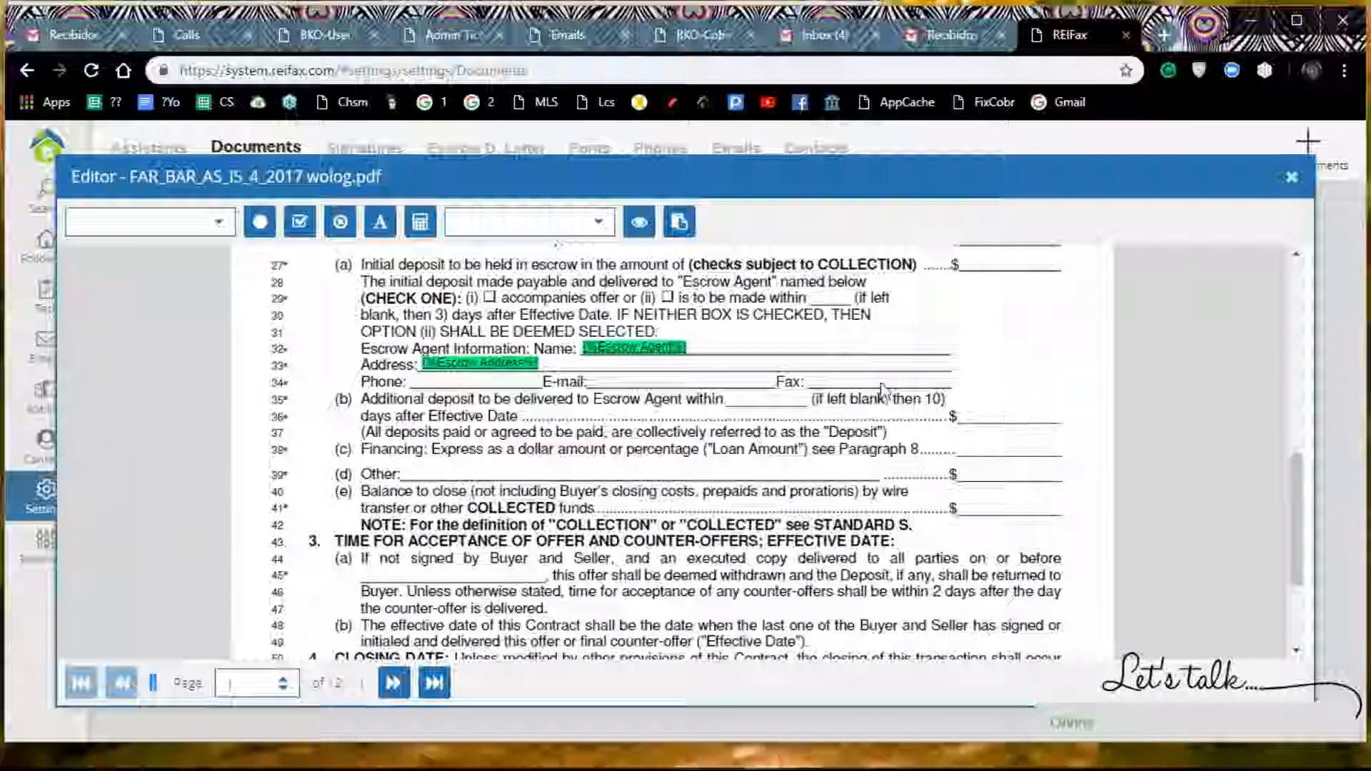
pyautogui.scroll(10, 883, 390)
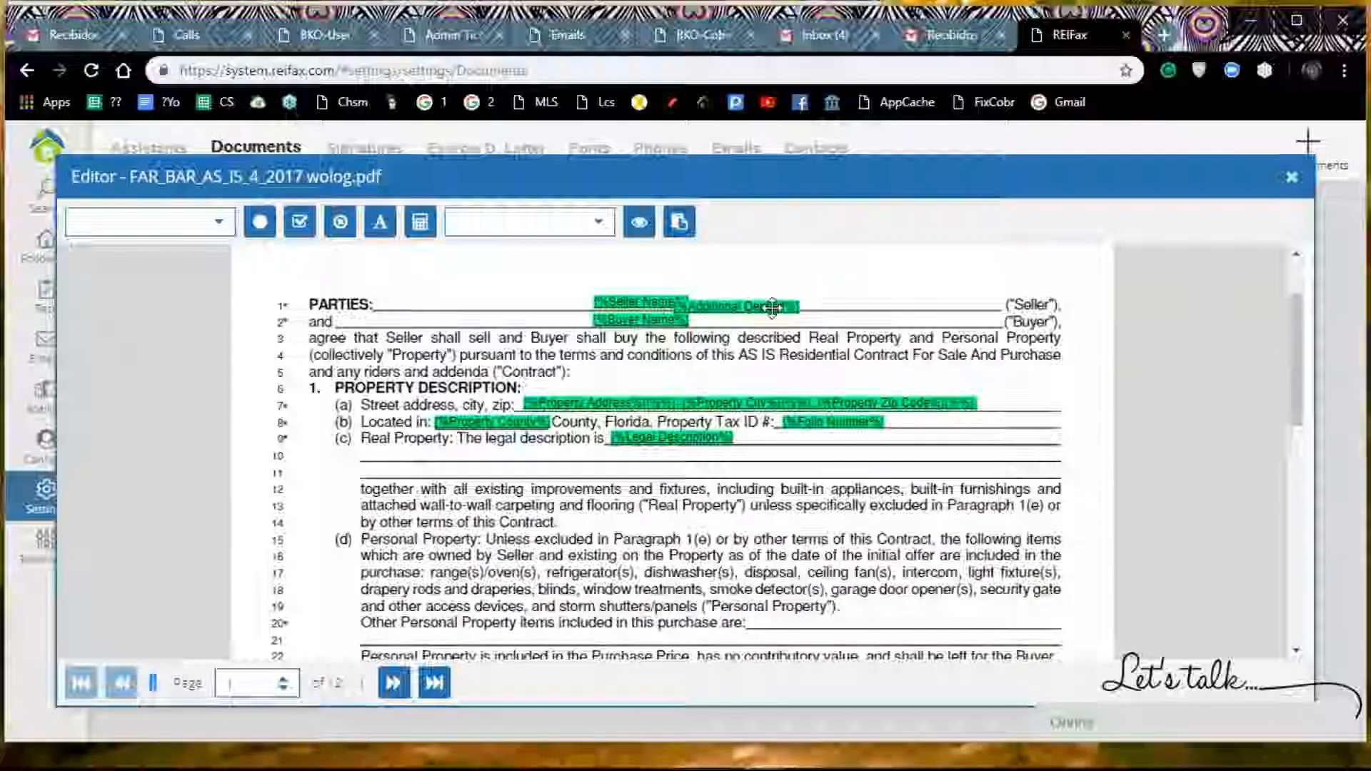
pyautogui.moveTo(772, 309); pyautogui.dragTo(886, 590)
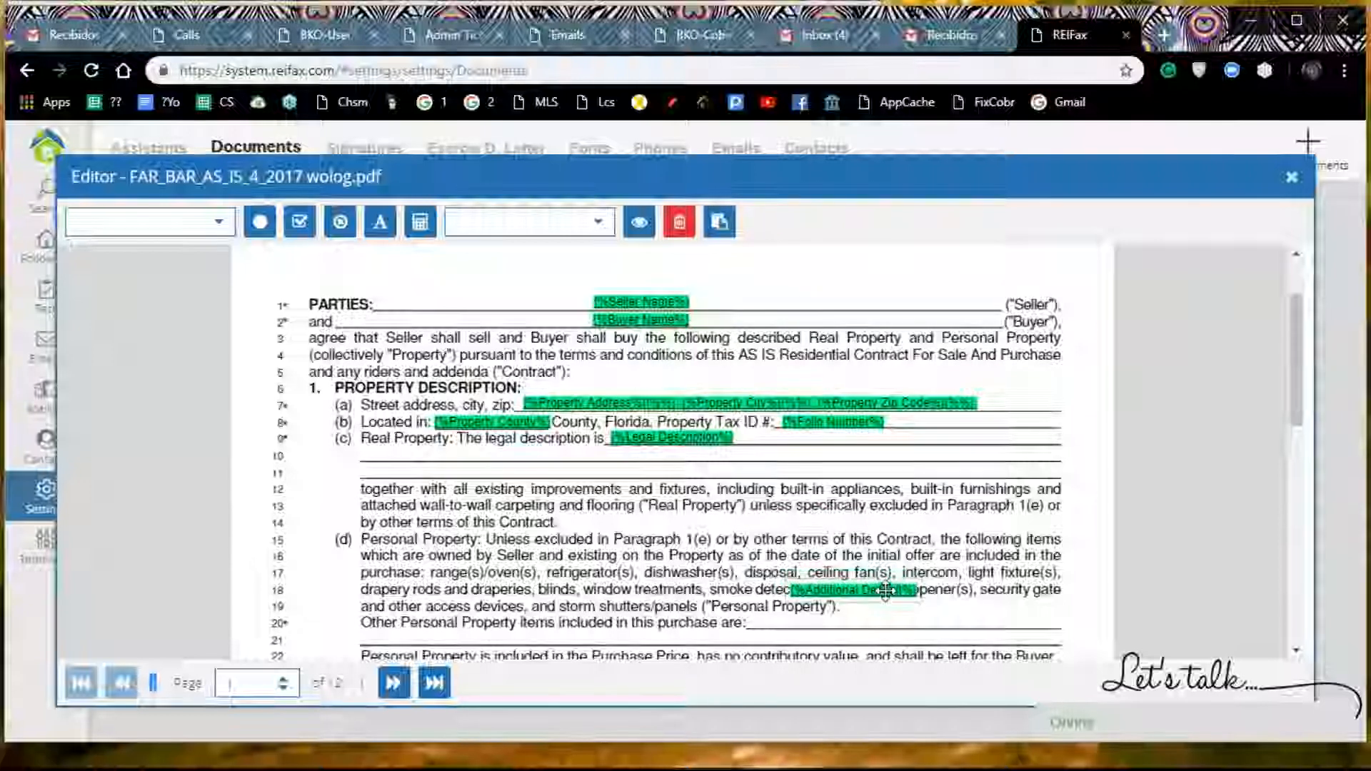
pyautogui.scroll(-5, 886, 590)
pyautogui.moveTo(861, 293); pyautogui.dragTo(1015, 614)
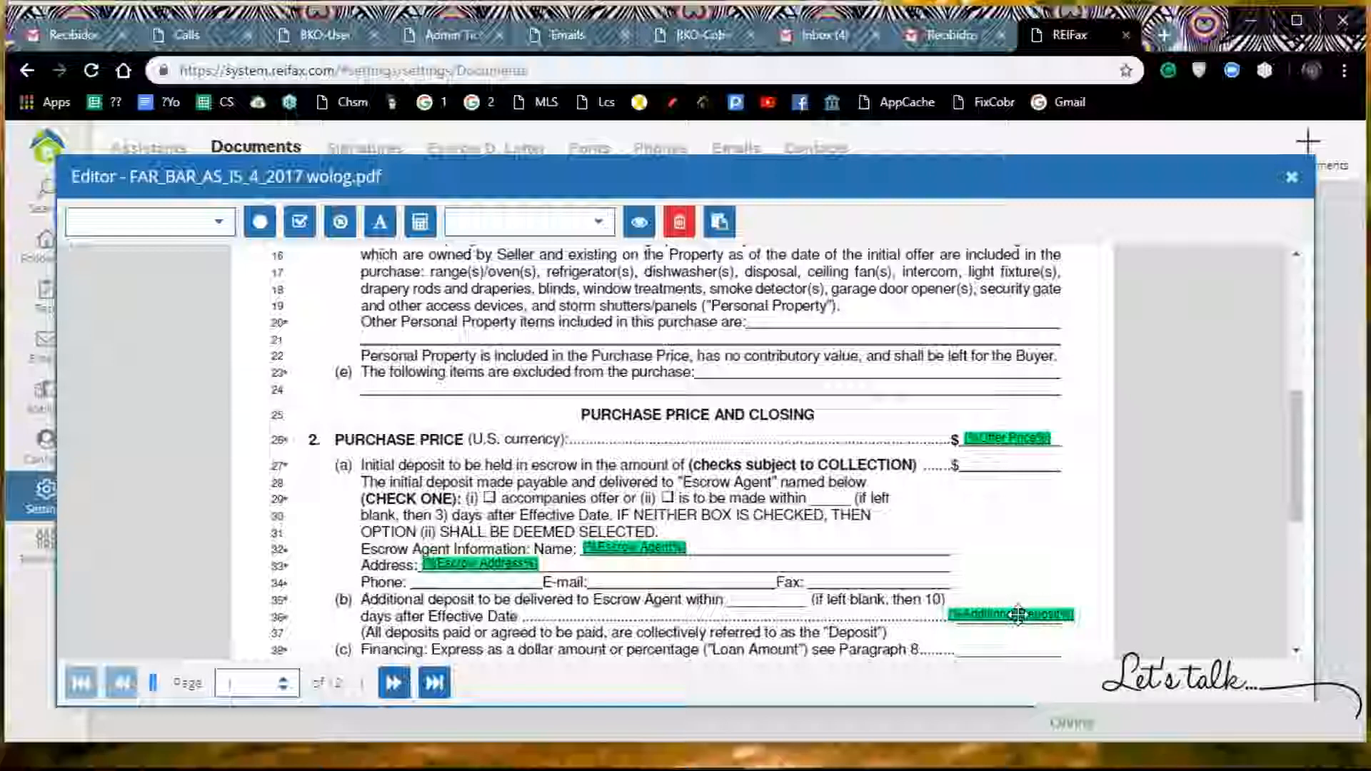
# Step: Insert the small initials signature into page 1 of the contract
pyautogui.moveTo(1017, 616); pyautogui.dragTo(1017, 616)
pyautogui.scroll(-4, 1007, 515)
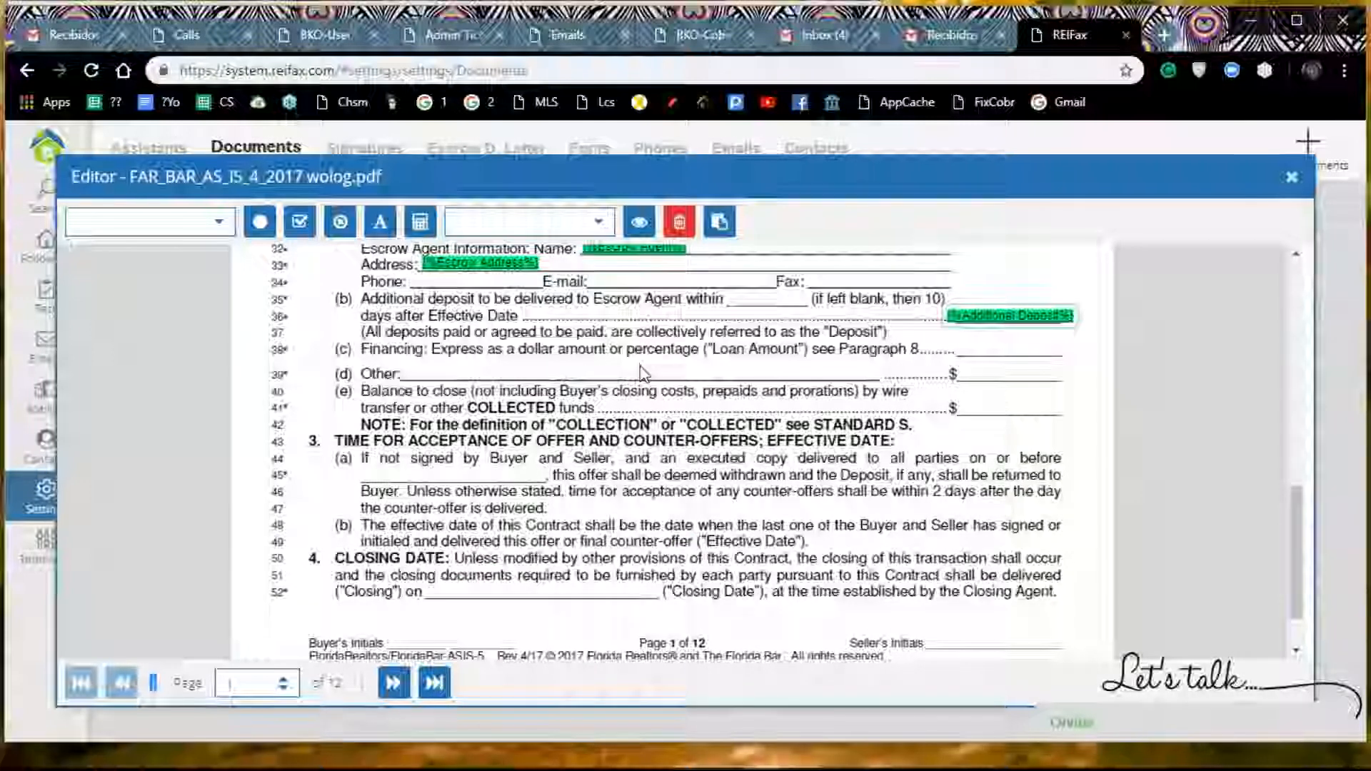
pyautogui.scroll(-1, 643, 371)
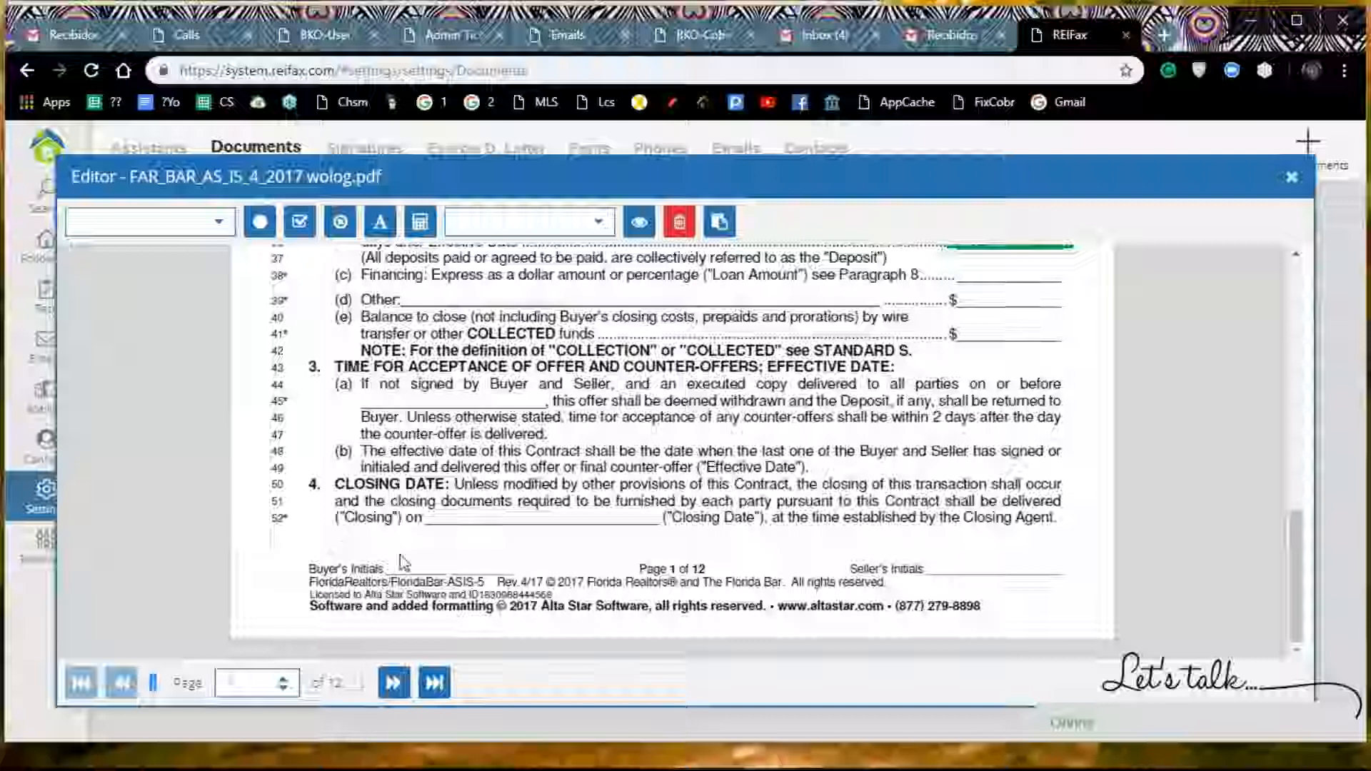
pyautogui.scroll(10, 572, 464)
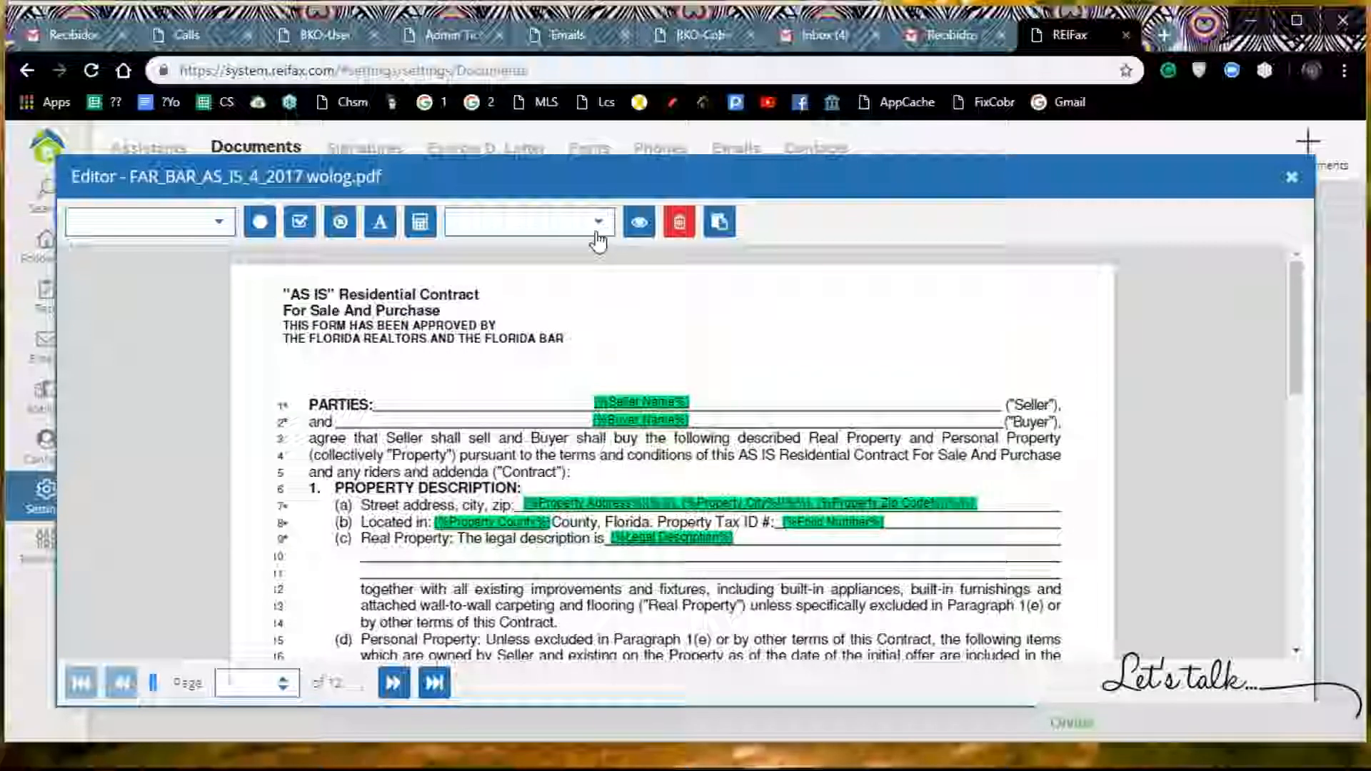
pyautogui.scroll(-10, 604, 395)
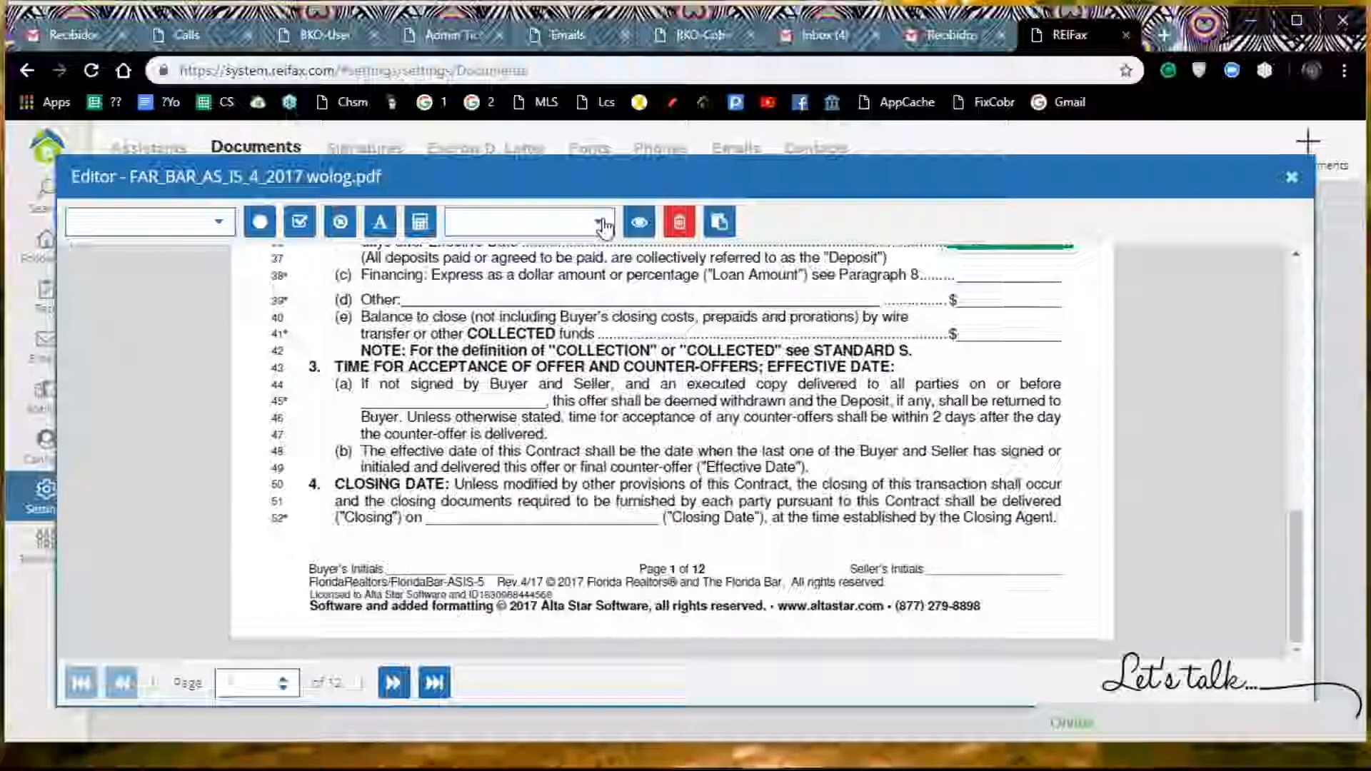
pyautogui.click(598, 226)
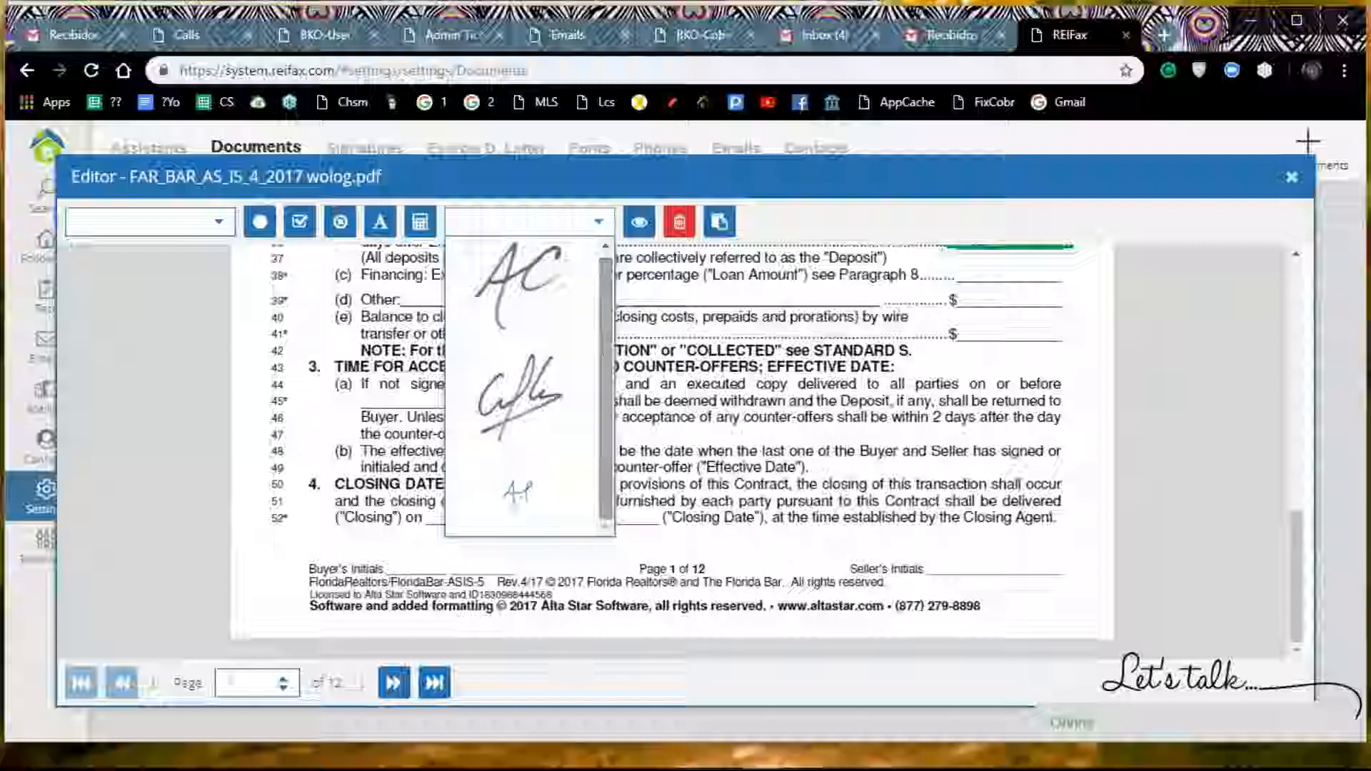
pyautogui.click(525, 495)
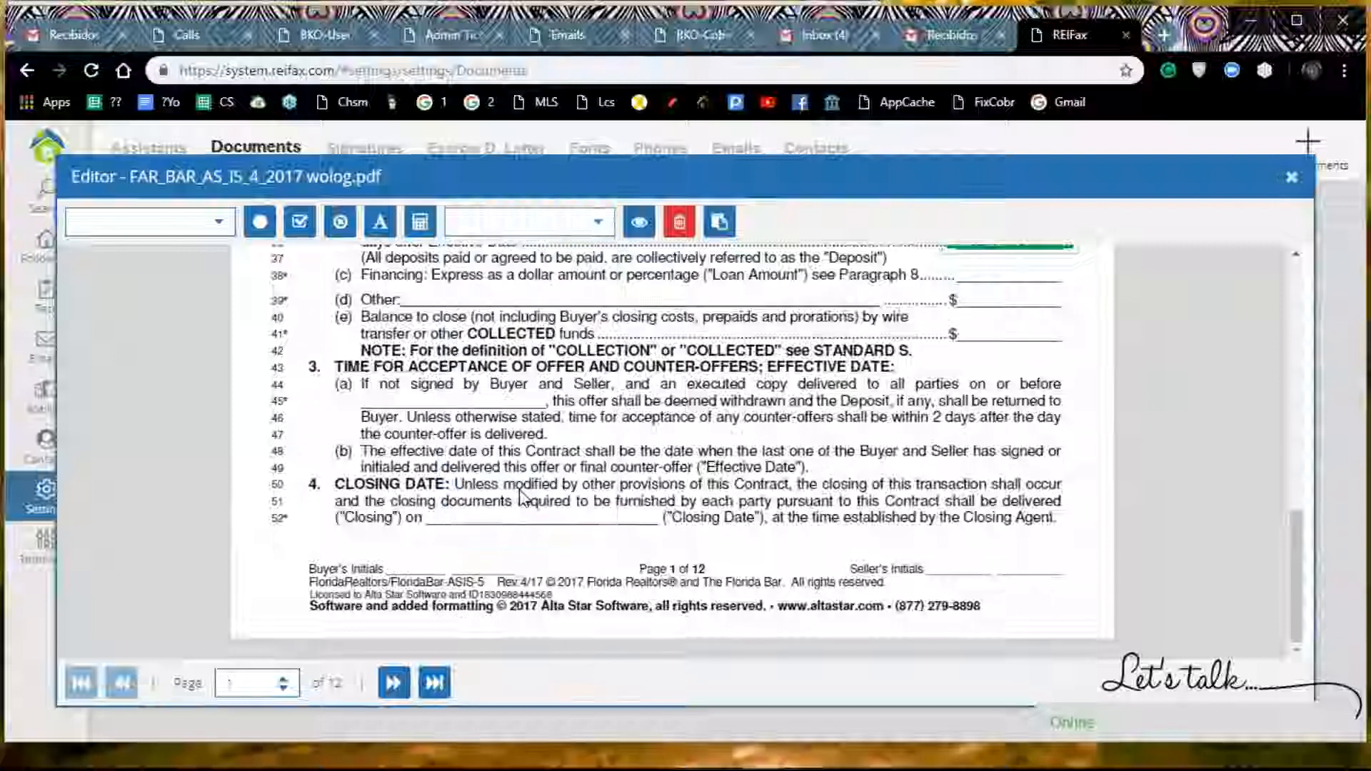
# Step: Move the inserted initials onto the Buyer's Initials line at the foot of page 1 and shrink them to fit
pyautogui.scroll(10, 549, 454)
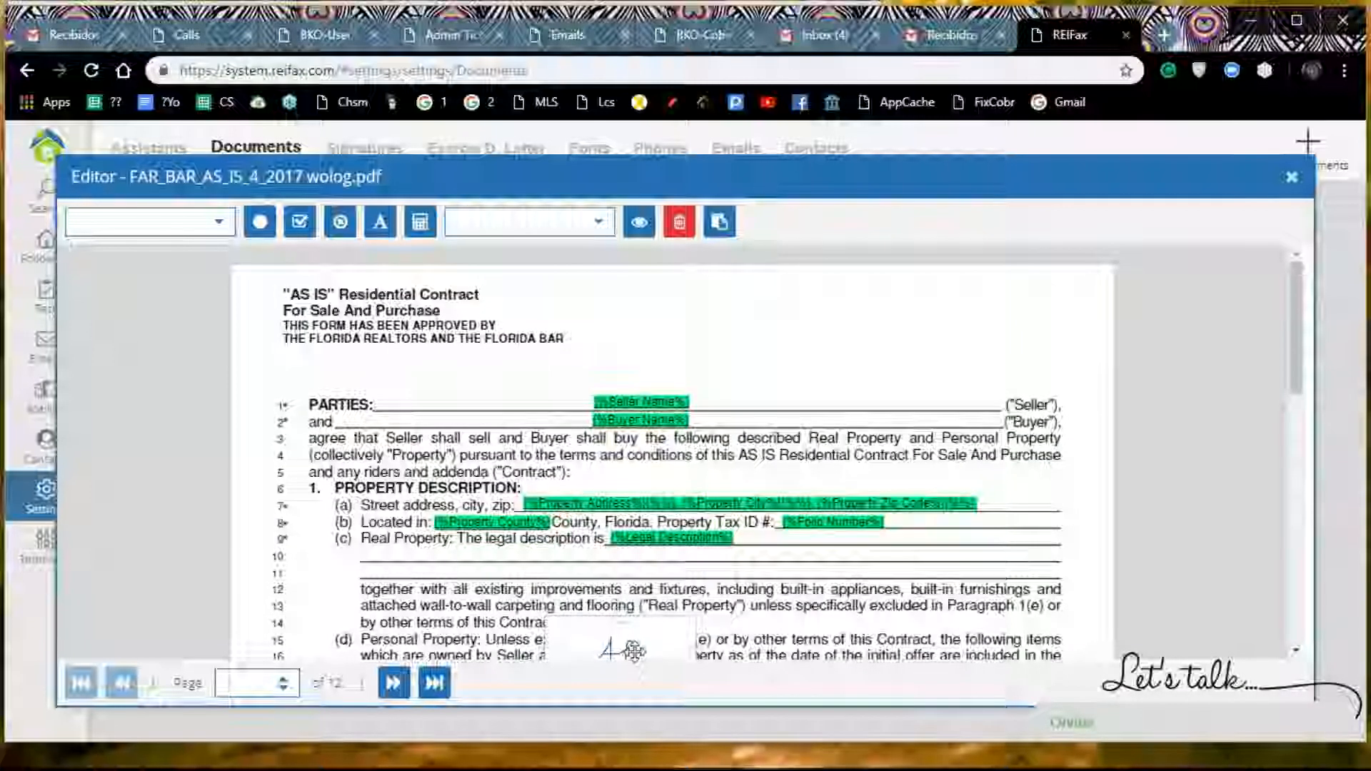
pyautogui.scroll(-5, 665, 500)
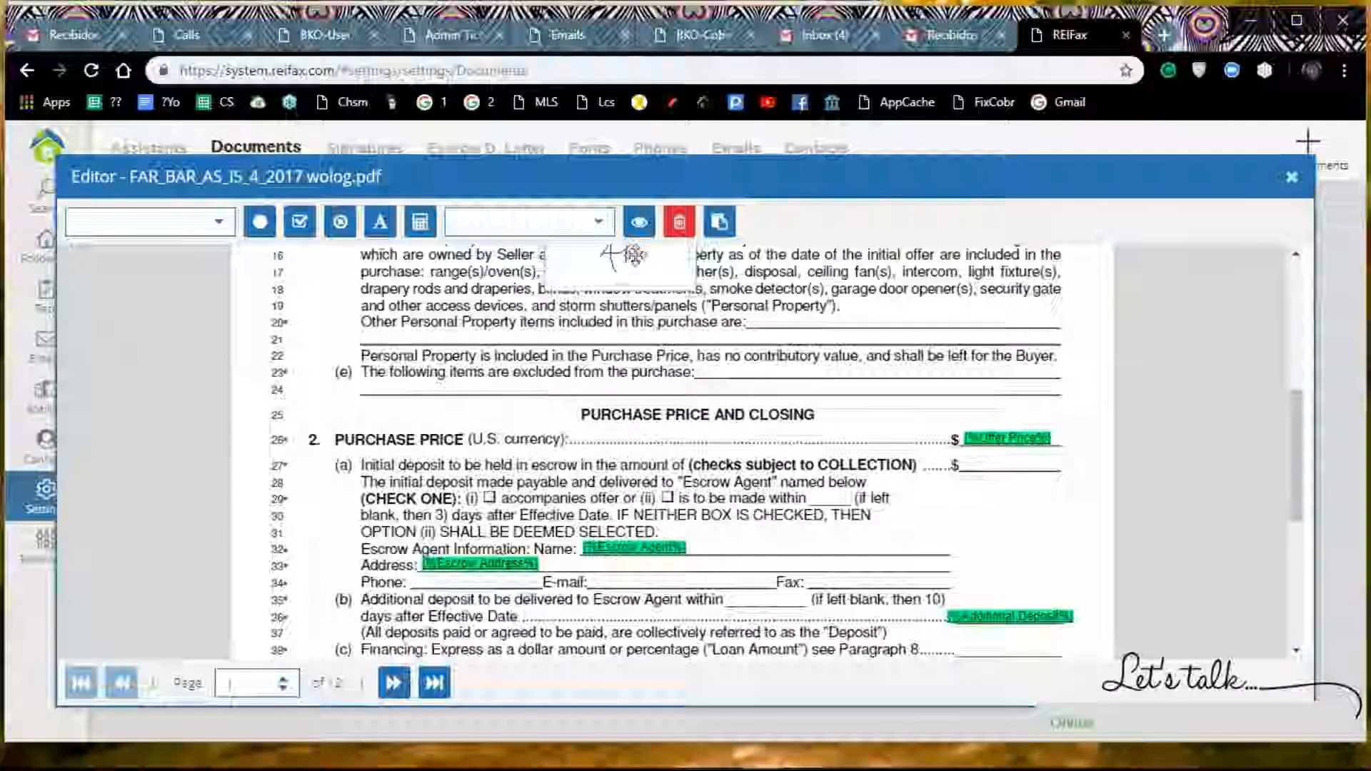
pyautogui.scroll(-5, 550, 372)
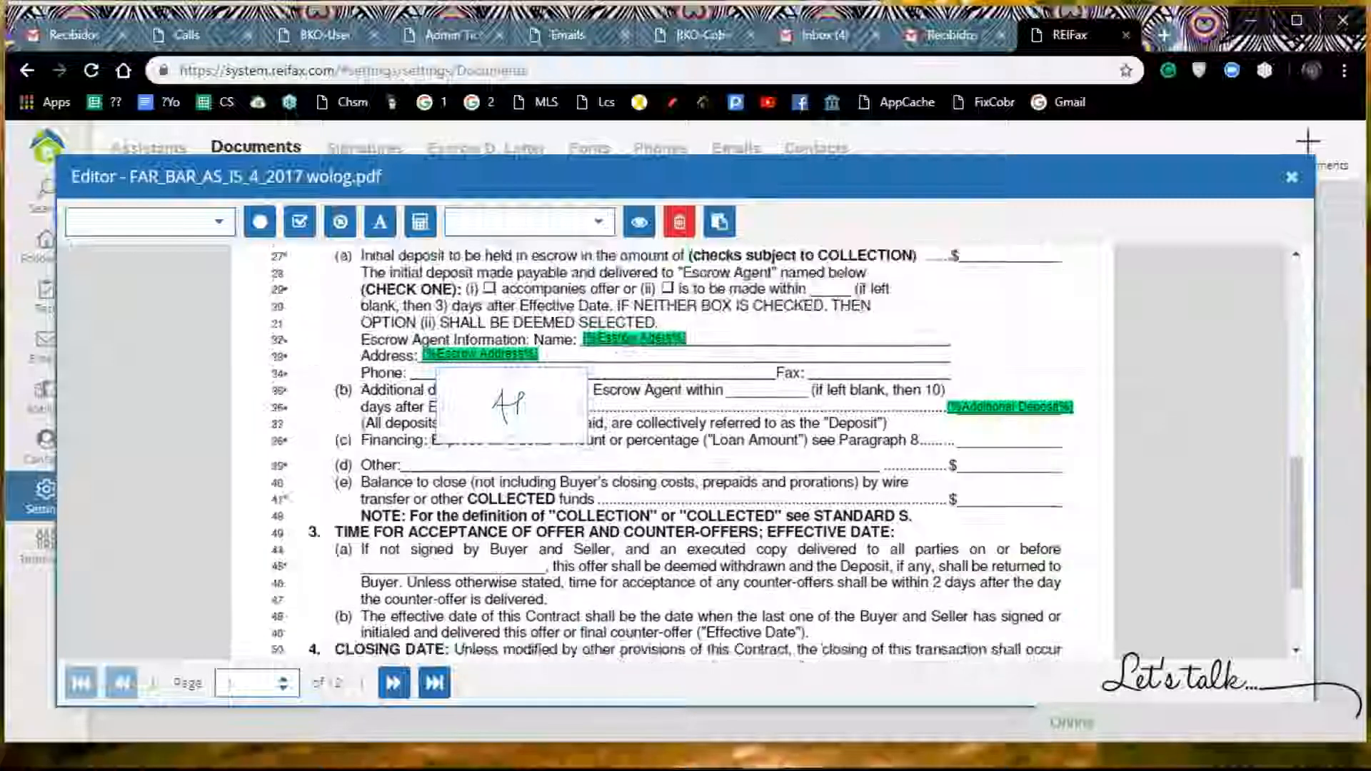
pyautogui.scroll(2, 555, 377)
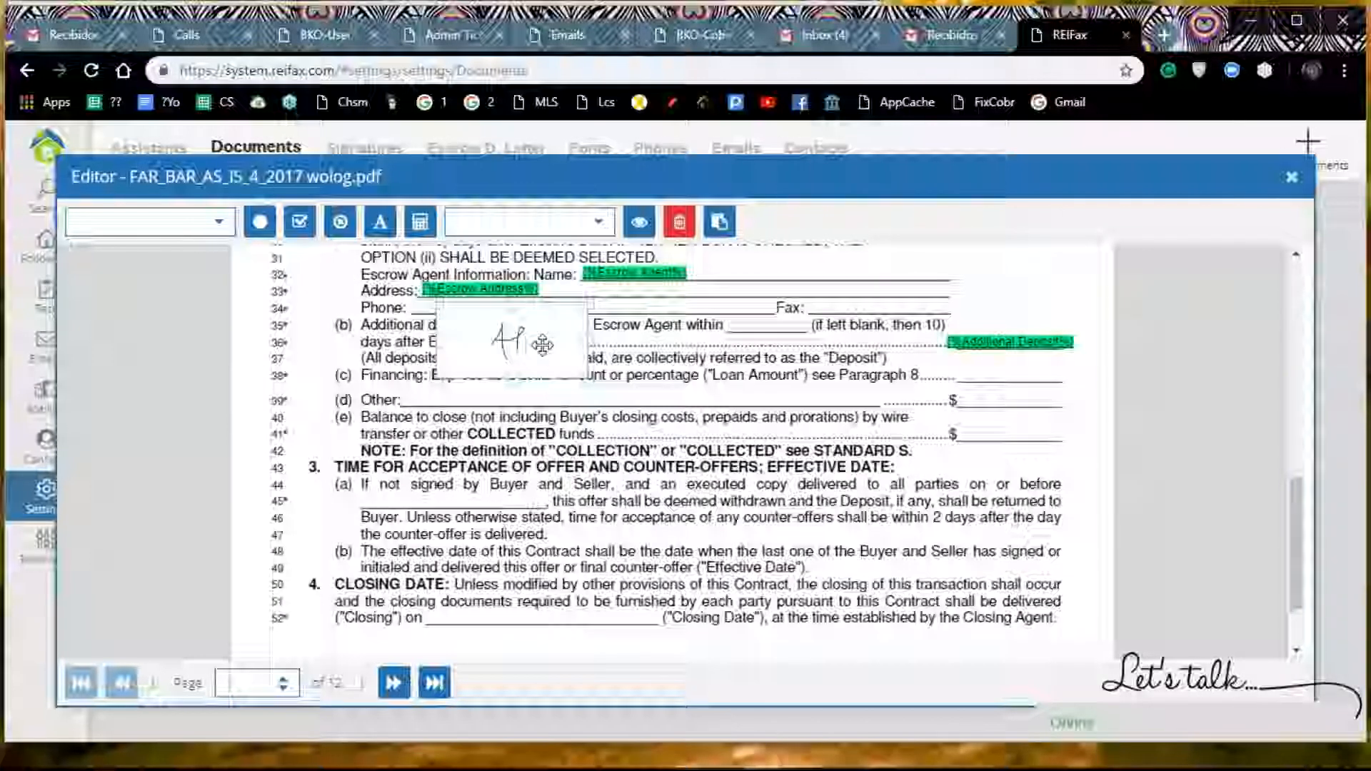
pyautogui.scroll(-3, 500, 493)
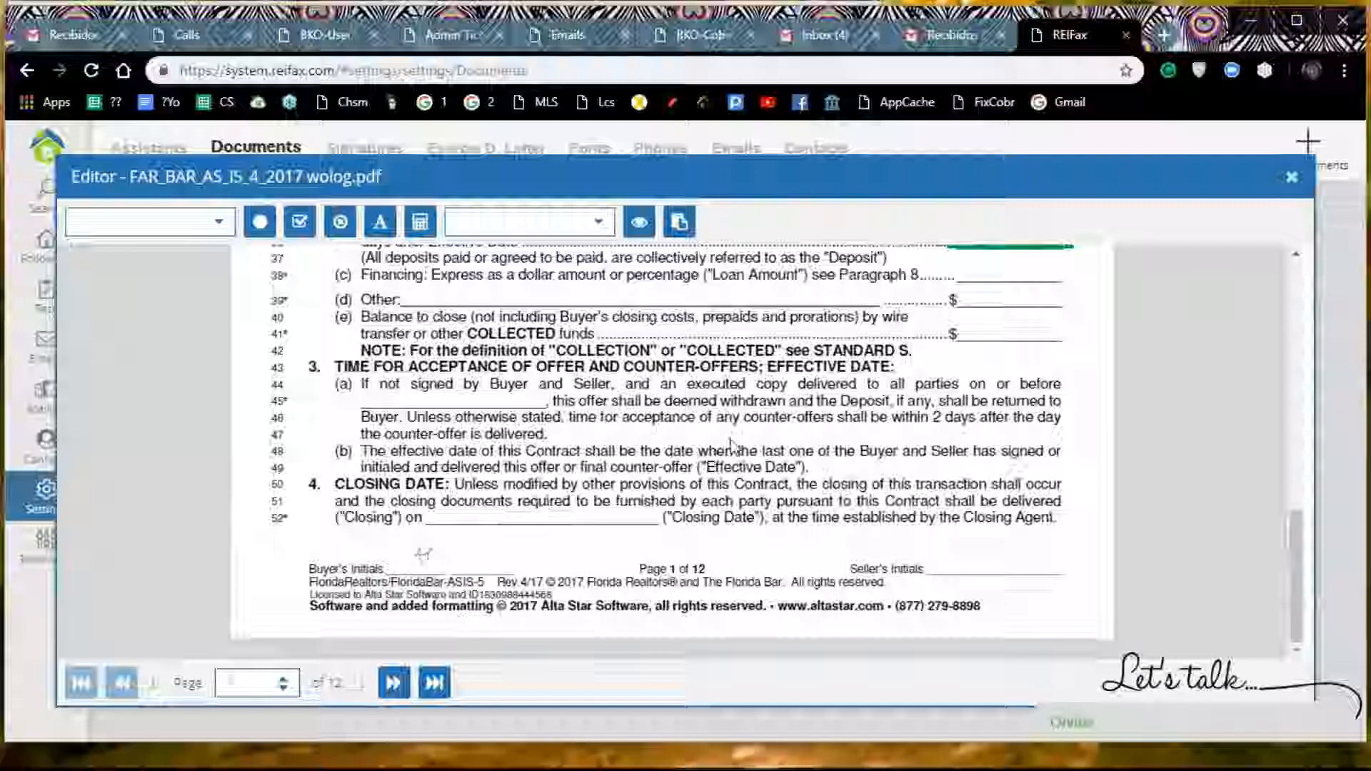
# Step: Go to page 2 of the contract and insert the small initials signature there
pyautogui.scroll(10, 731, 444)
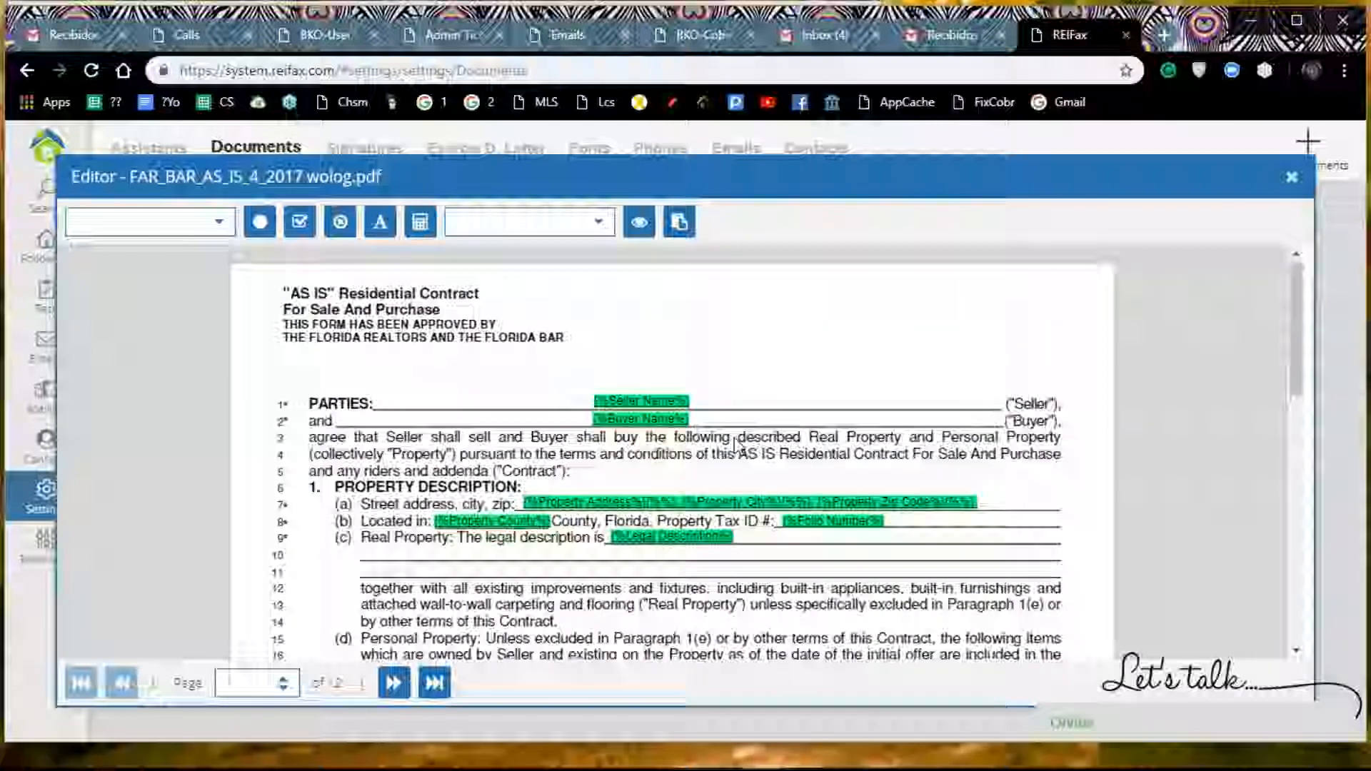
pyautogui.scroll(-10, 736, 445)
pyautogui.scroll(10, 736, 444)
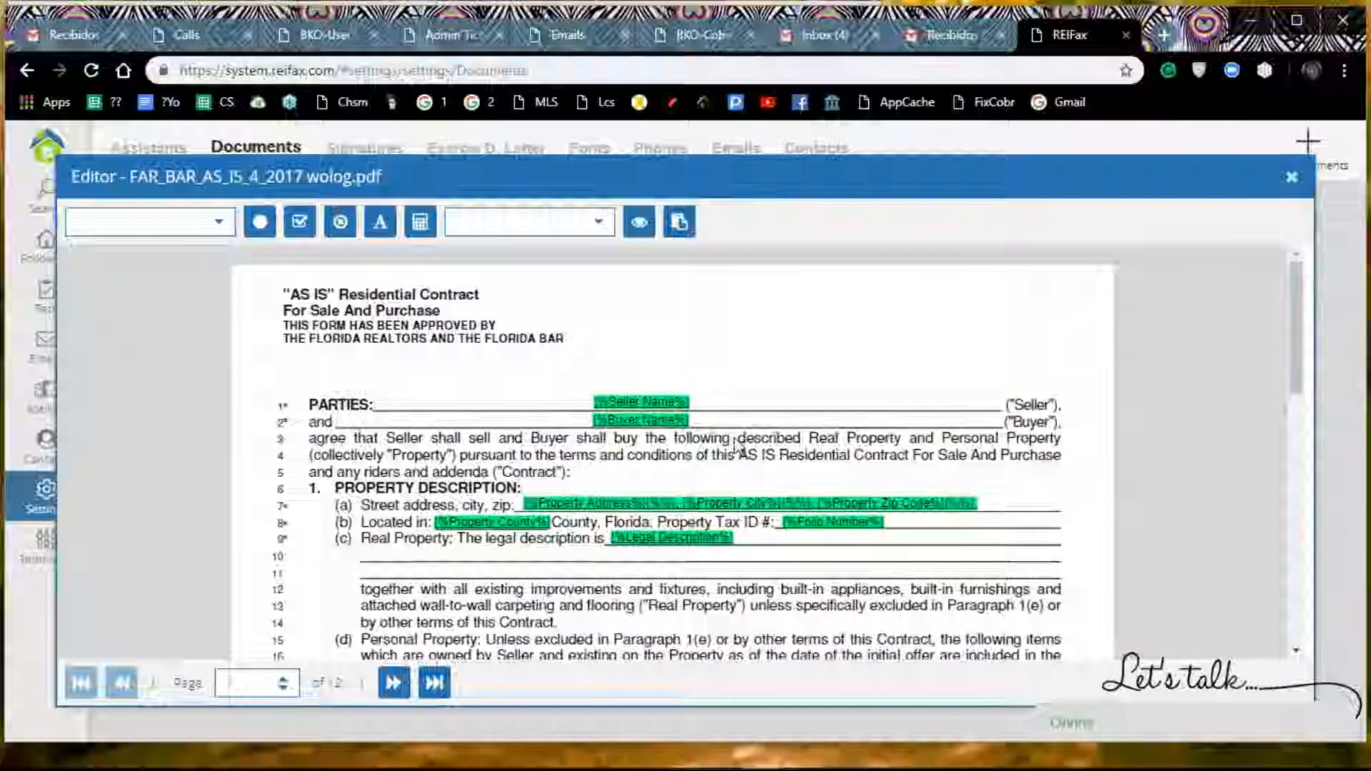
pyautogui.scroll(-10, 737, 444)
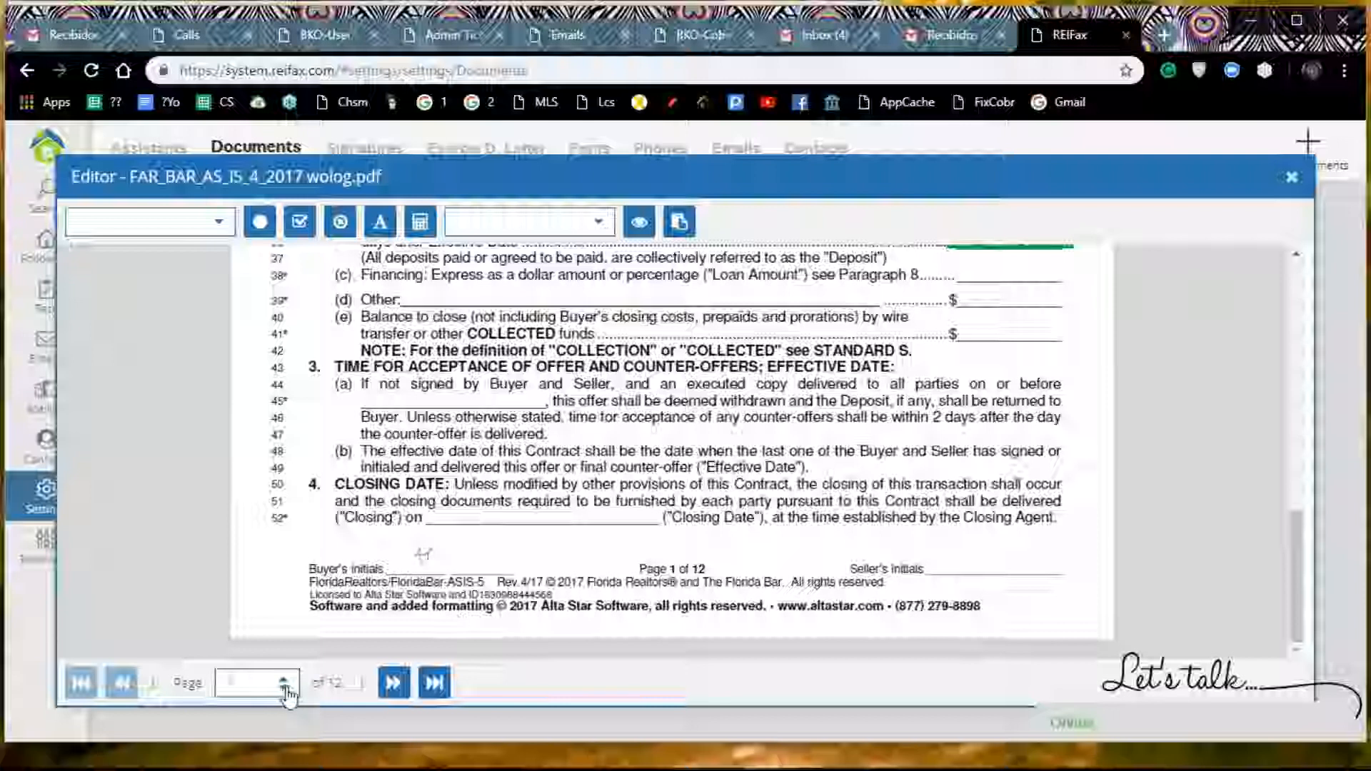
pyautogui.click(393, 683)
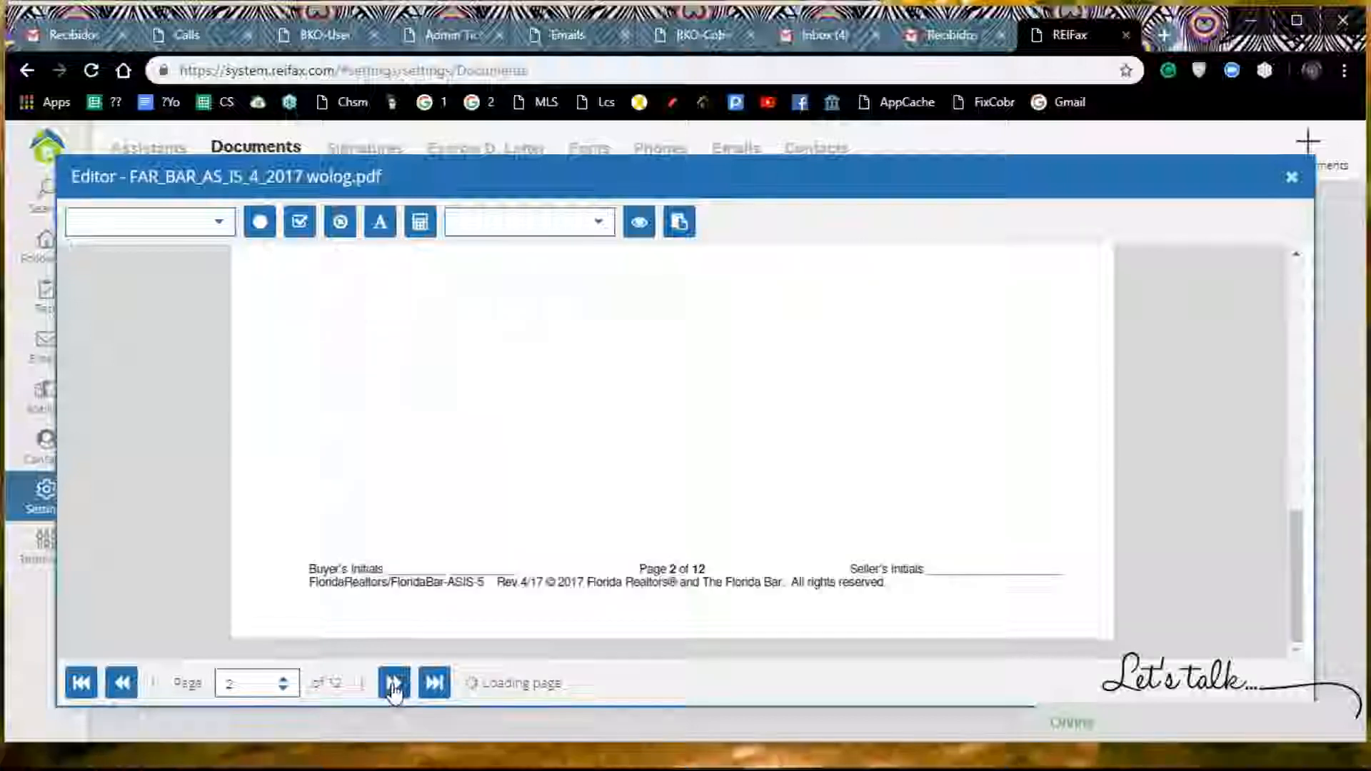
pyautogui.click(596, 228)
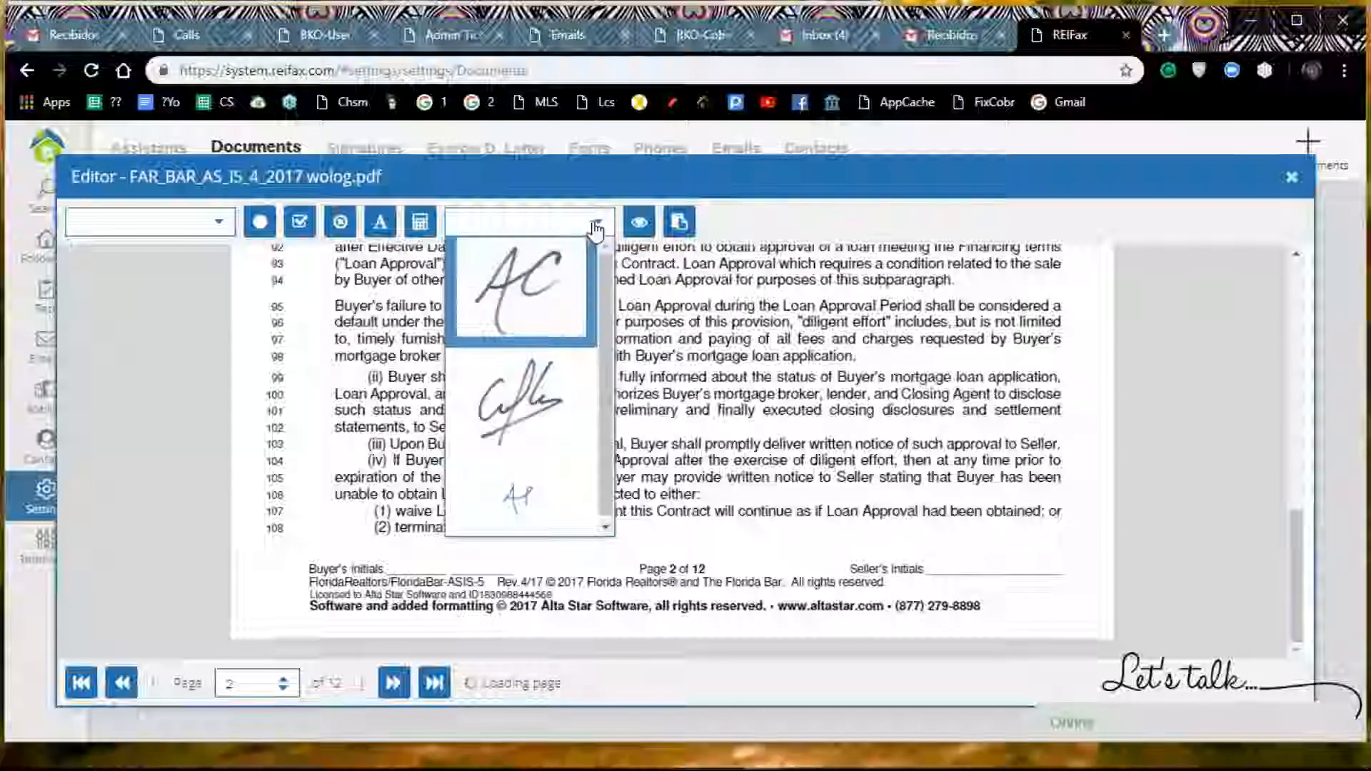
pyautogui.click(532, 505)
# Step: Place the initials on page 2's Buyer's Initials line and reduce them to the line's size
pyautogui.moveTo(775, 433); pyautogui.dragTo(579, 611)
pyautogui.scroll(-4, 873, 439)
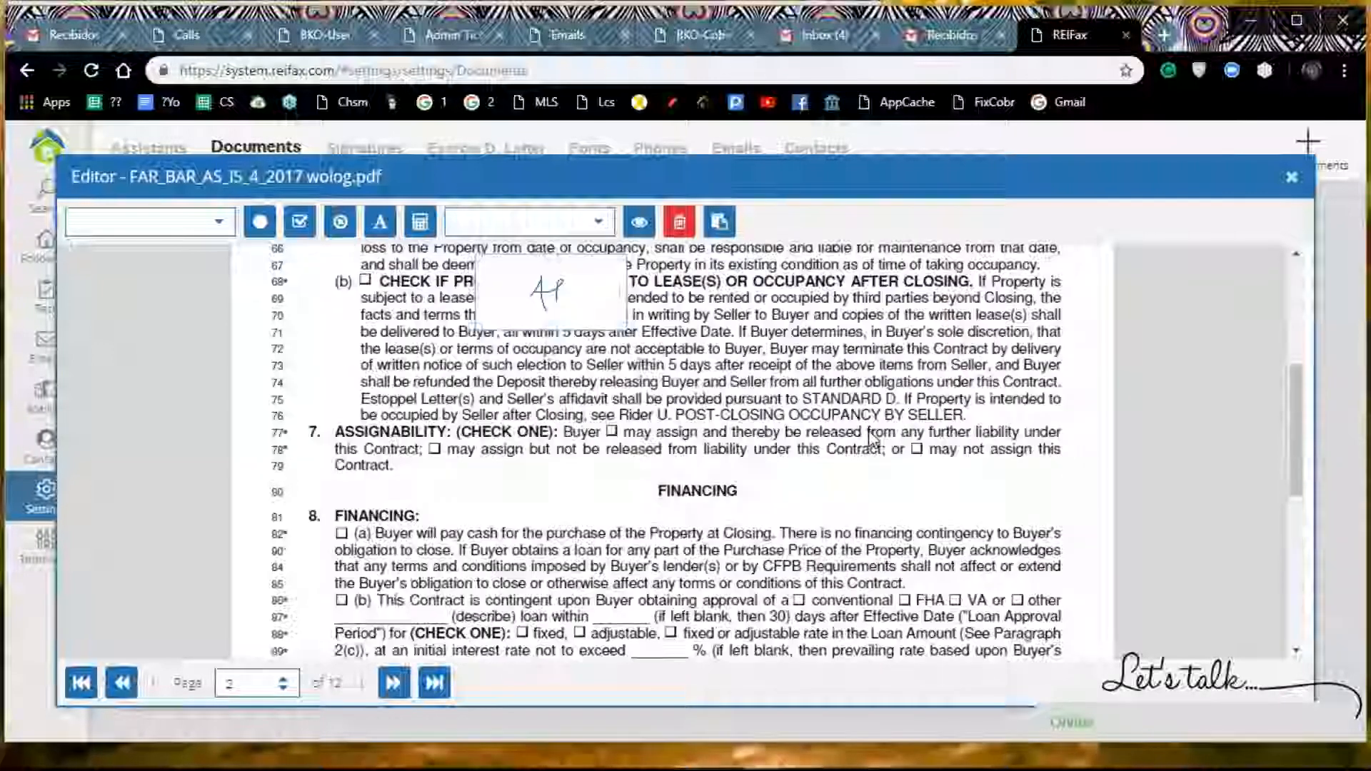
pyautogui.scroll(2, 873, 439)
pyautogui.moveTo(573, 410)
pyautogui.mouseDown()
pyautogui.moveTo(574, 566)
pyautogui.moveTo(474, 583)
pyautogui.mouseUp()
pyautogui.scroll(-2, 554, 534)
pyautogui.scroll(-3, 558, 532)
pyautogui.moveTo(457, 292); pyautogui.dragTo(407, 564)
pyautogui.scroll(-5, 639, 560)
pyautogui.moveTo(457, 300)
pyautogui.mouseDown()
pyautogui.moveTo(477, 323)
pyautogui.moveTo(516, 555)
pyautogui.mouseUp()
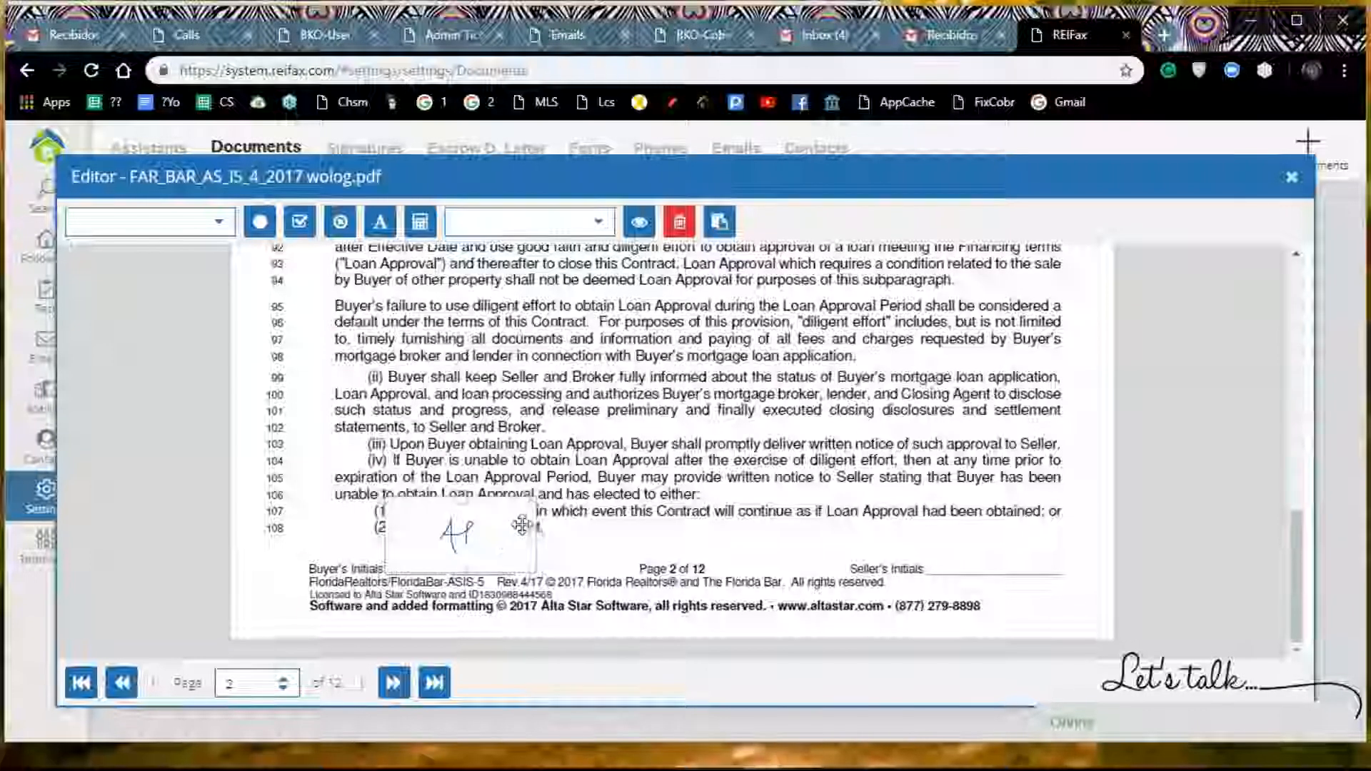
pyautogui.moveTo(532, 504); pyautogui.dragTo(463, 541)
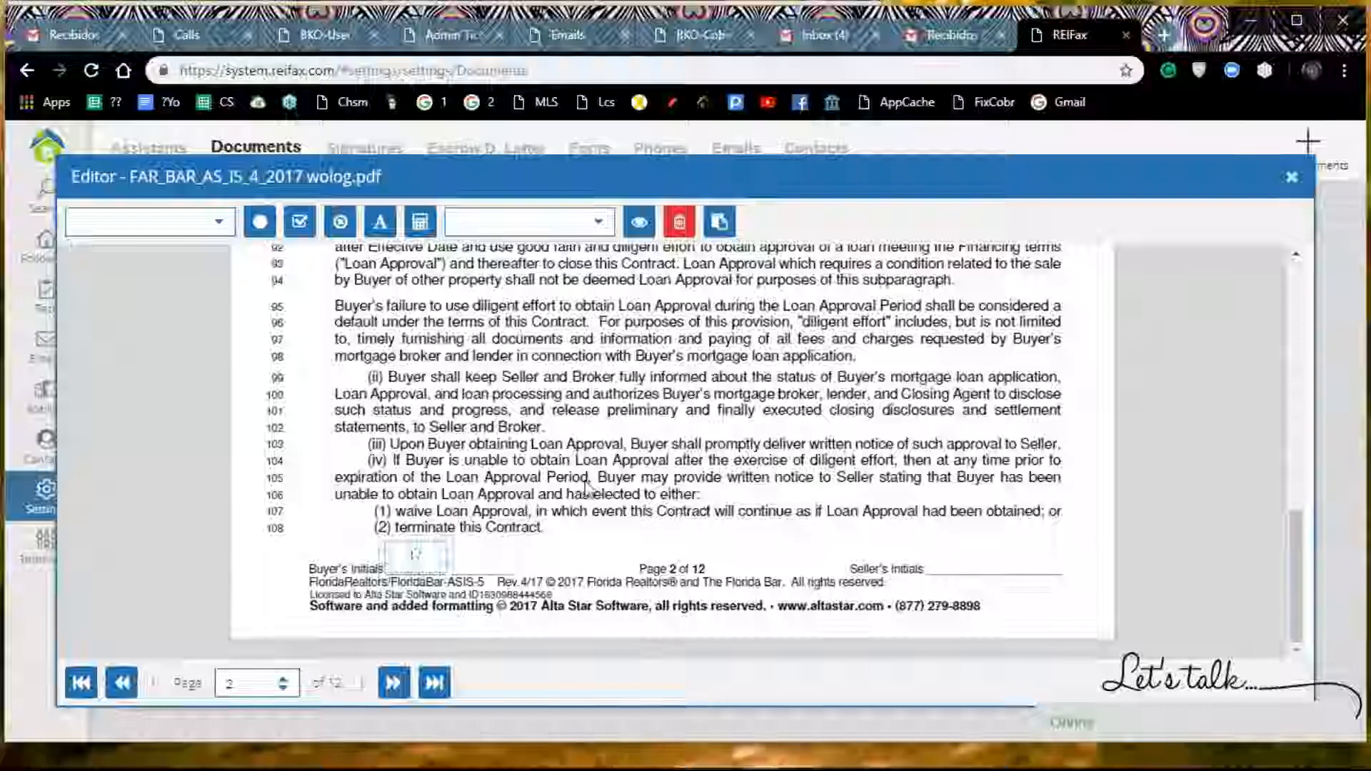
# Step: Add a filled-circle mark over the checkbox of paragraph 6(b), property subject to leases or occupancy after closing, on page 2
pyautogui.scroll(6, 586, 487)
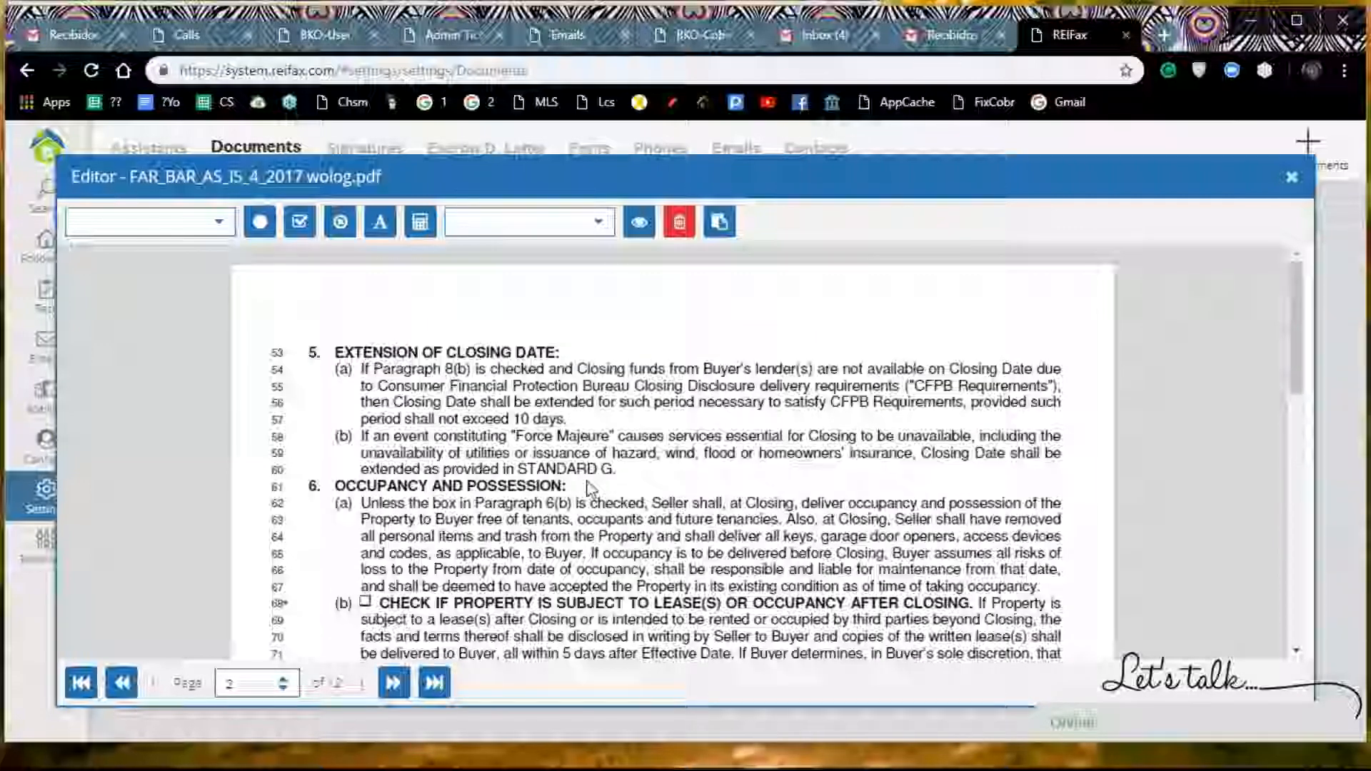
pyautogui.scroll(-2, 587, 487)
pyautogui.scroll(2, 397, 572)
pyautogui.scroll(-1, 396, 572)
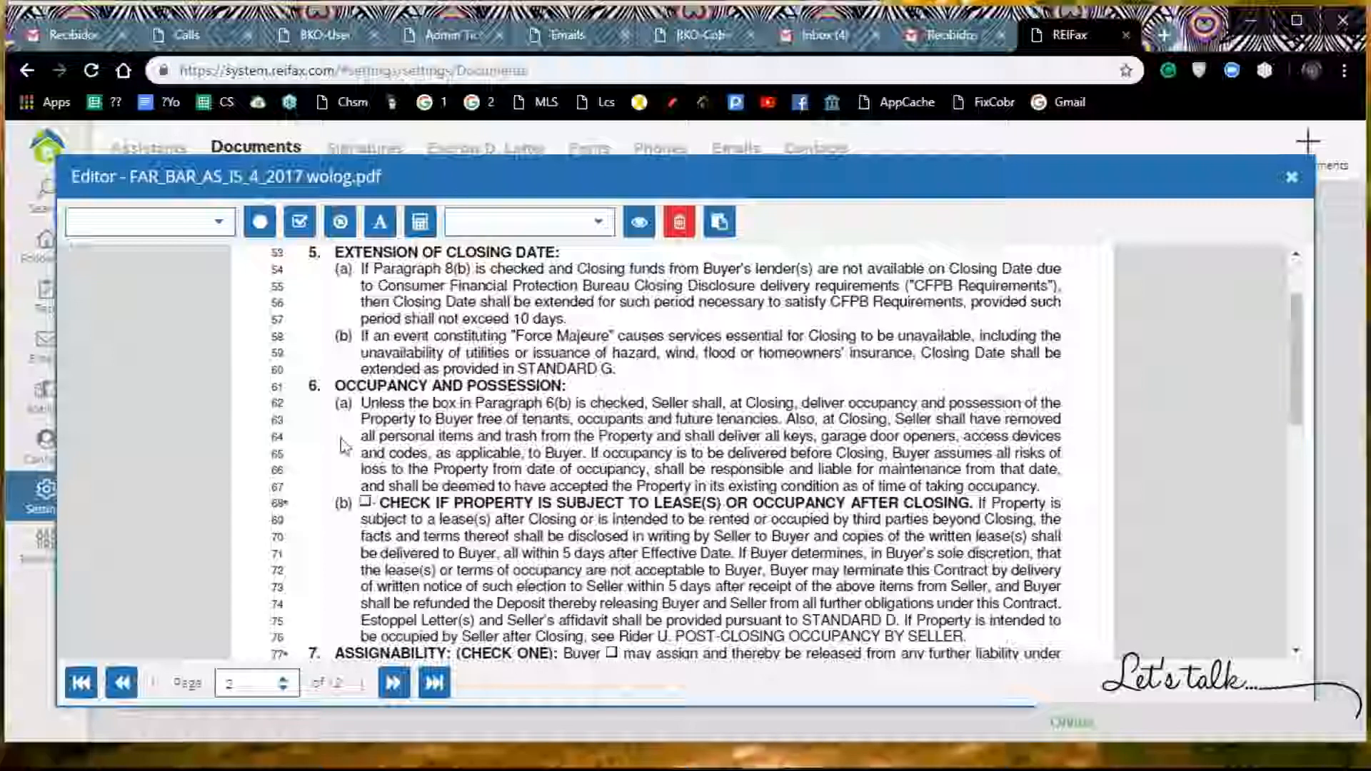
pyautogui.click(259, 224)
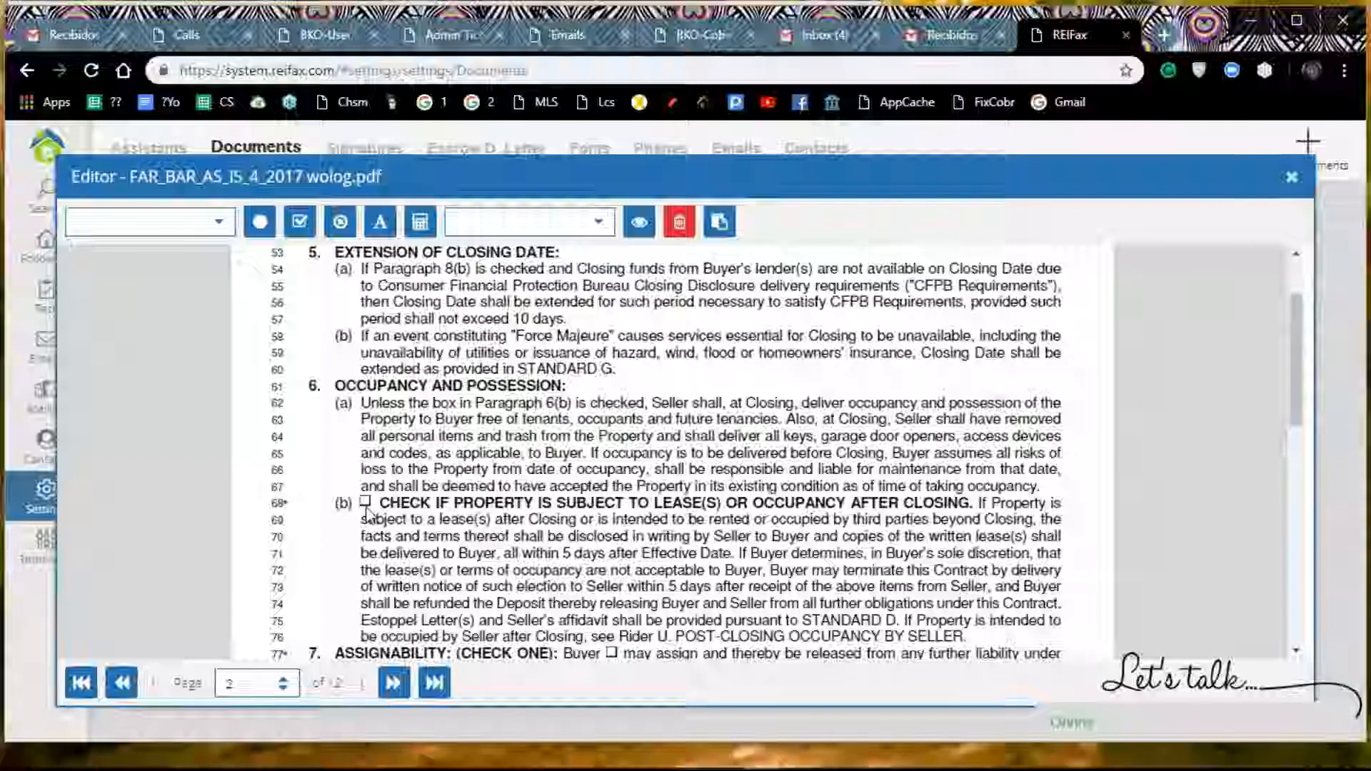
pyautogui.click(263, 225)
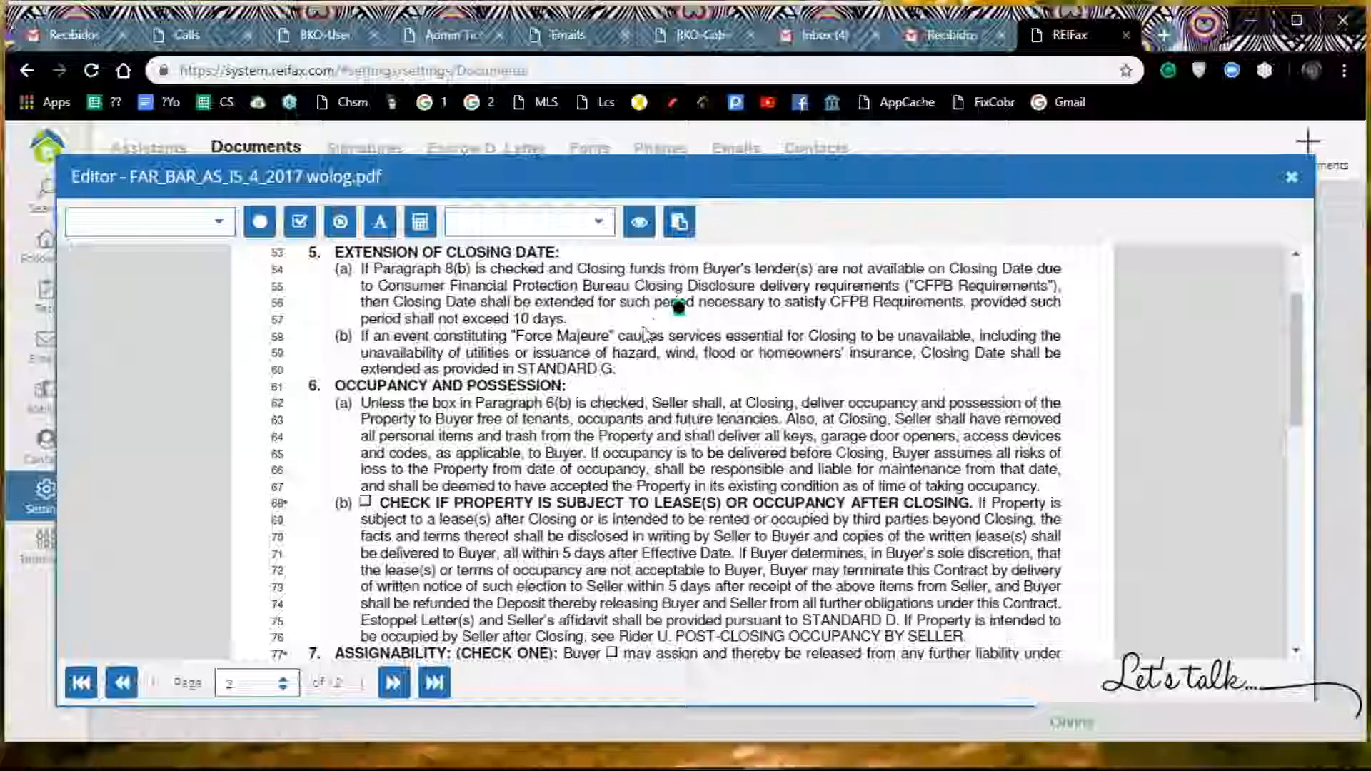
pyautogui.moveTo(677, 309); pyautogui.dragTo(365, 503)
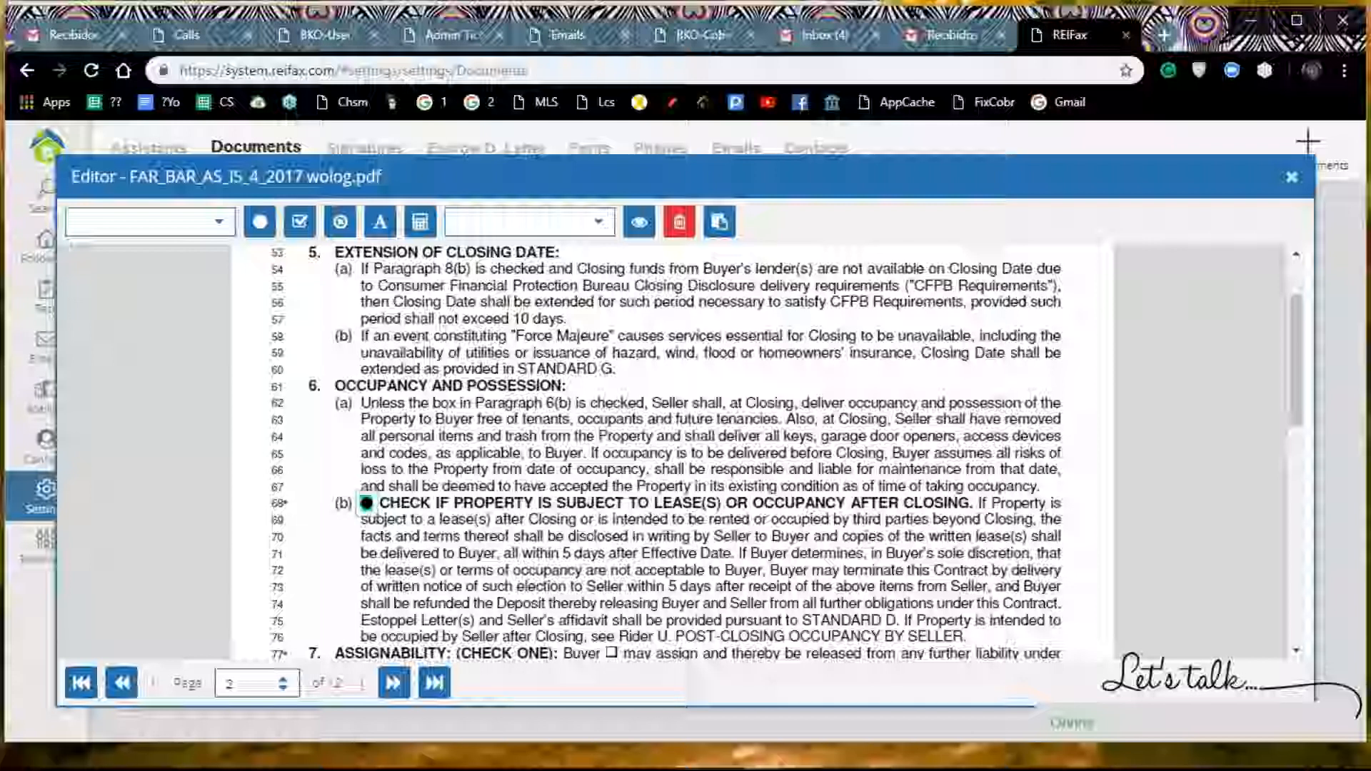
# Step: Add a circled mark over the "may assign and thereby be released" checkbox in paragraph 7, ASSIGNABILITY
pyautogui.click(341, 226)
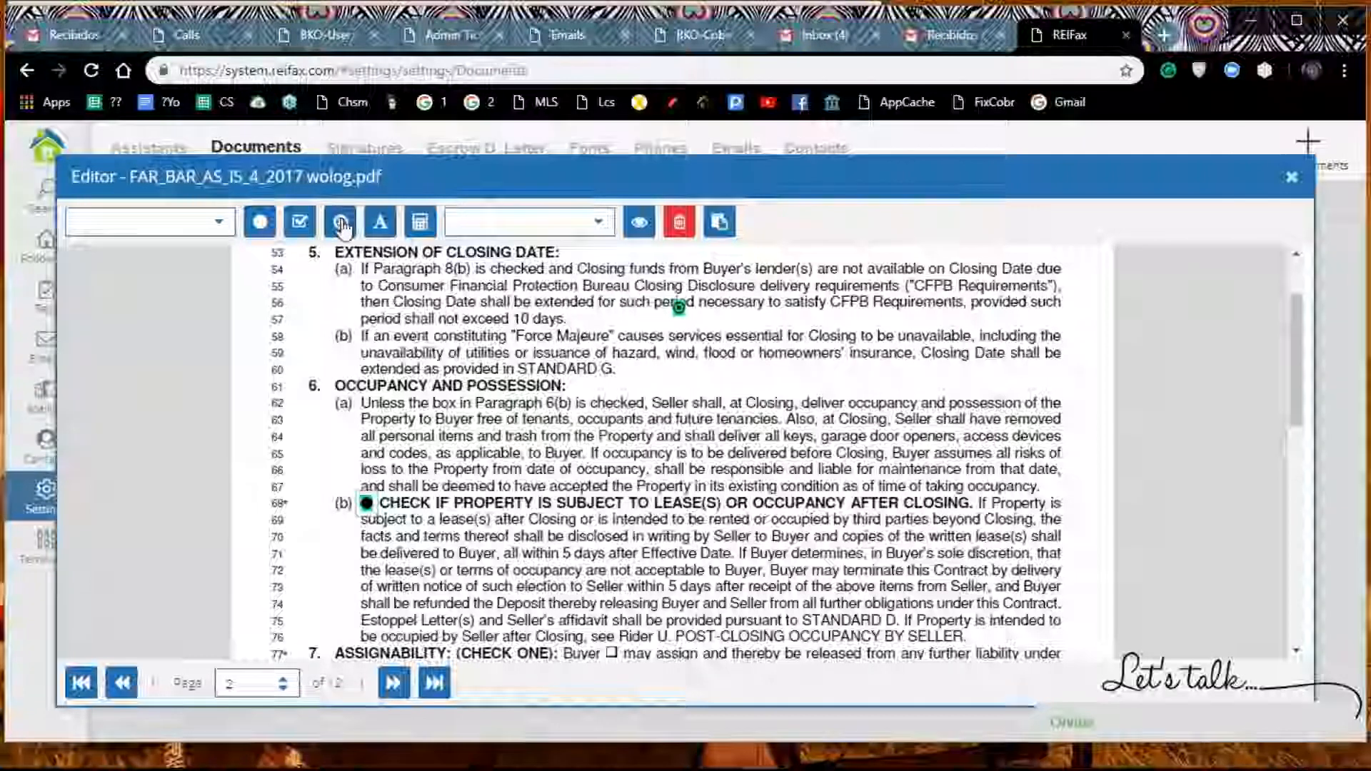
pyautogui.moveTo(678, 307)
pyautogui.mouseDown()
pyautogui.moveTo(659, 346)
pyautogui.moveTo(533, 443)
pyautogui.moveTo(613, 452)
pyautogui.mouseUp()
pyautogui.scroll(-3, 533, 443)
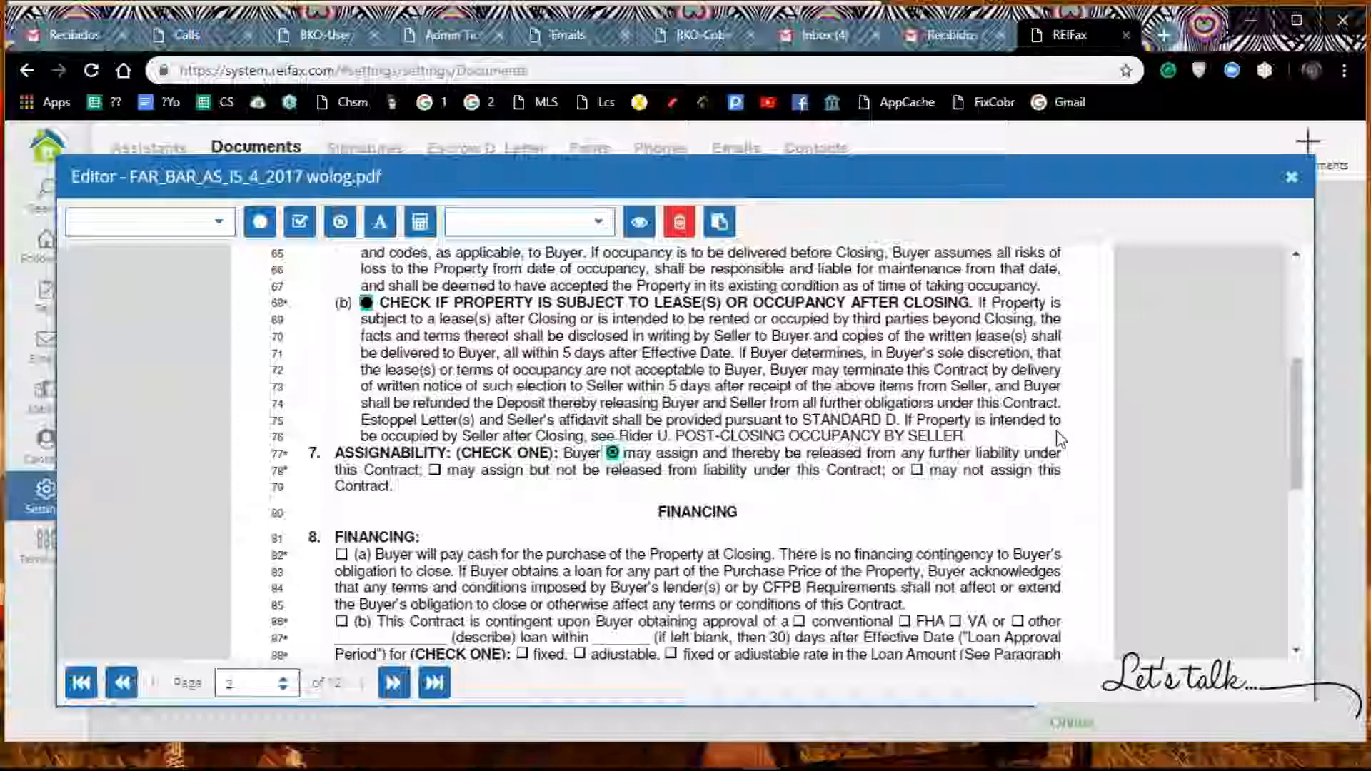
# Step: Examine the FINANCING section on page 2, the closing costs on page 3 and the list of available variables
pyautogui.scroll(-3, 1057, 438)
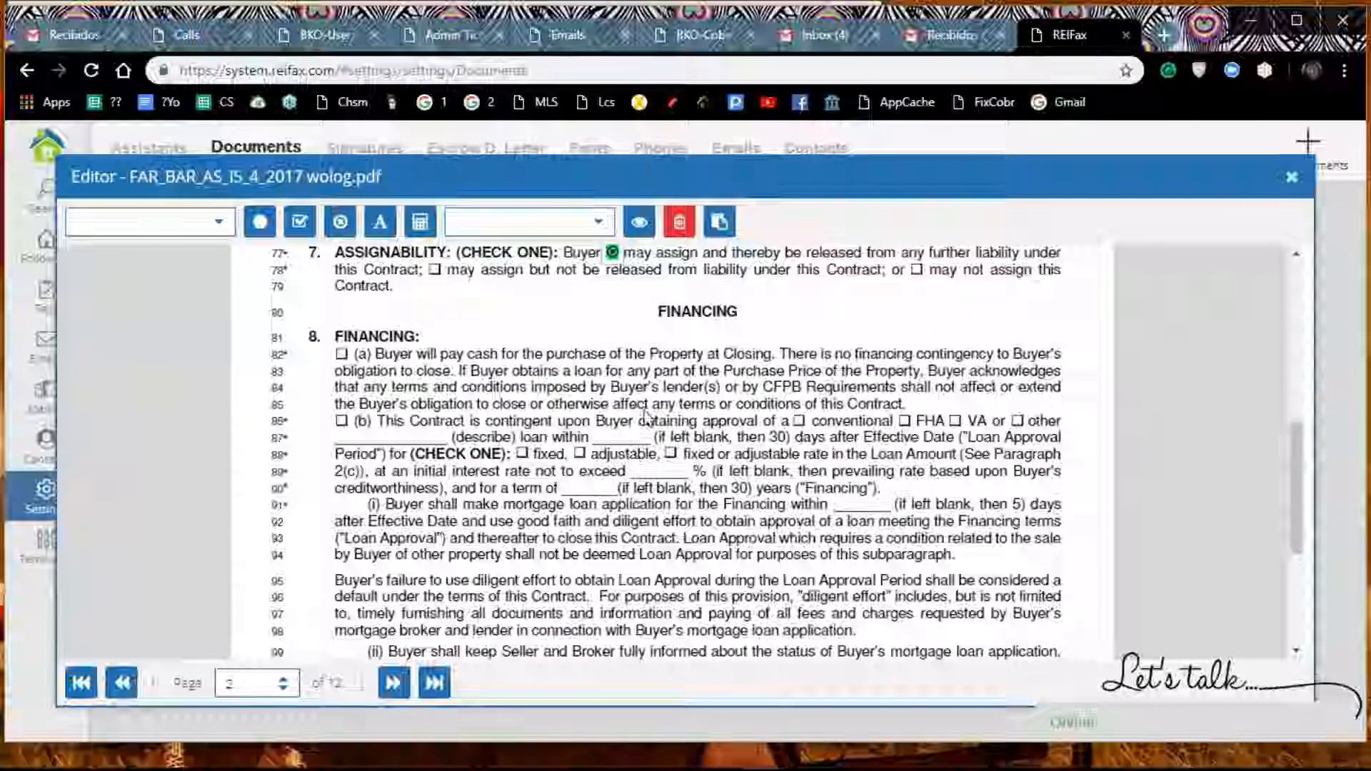
pyautogui.scroll(6, 688, 410)
pyautogui.scroll(-6, 690, 409)
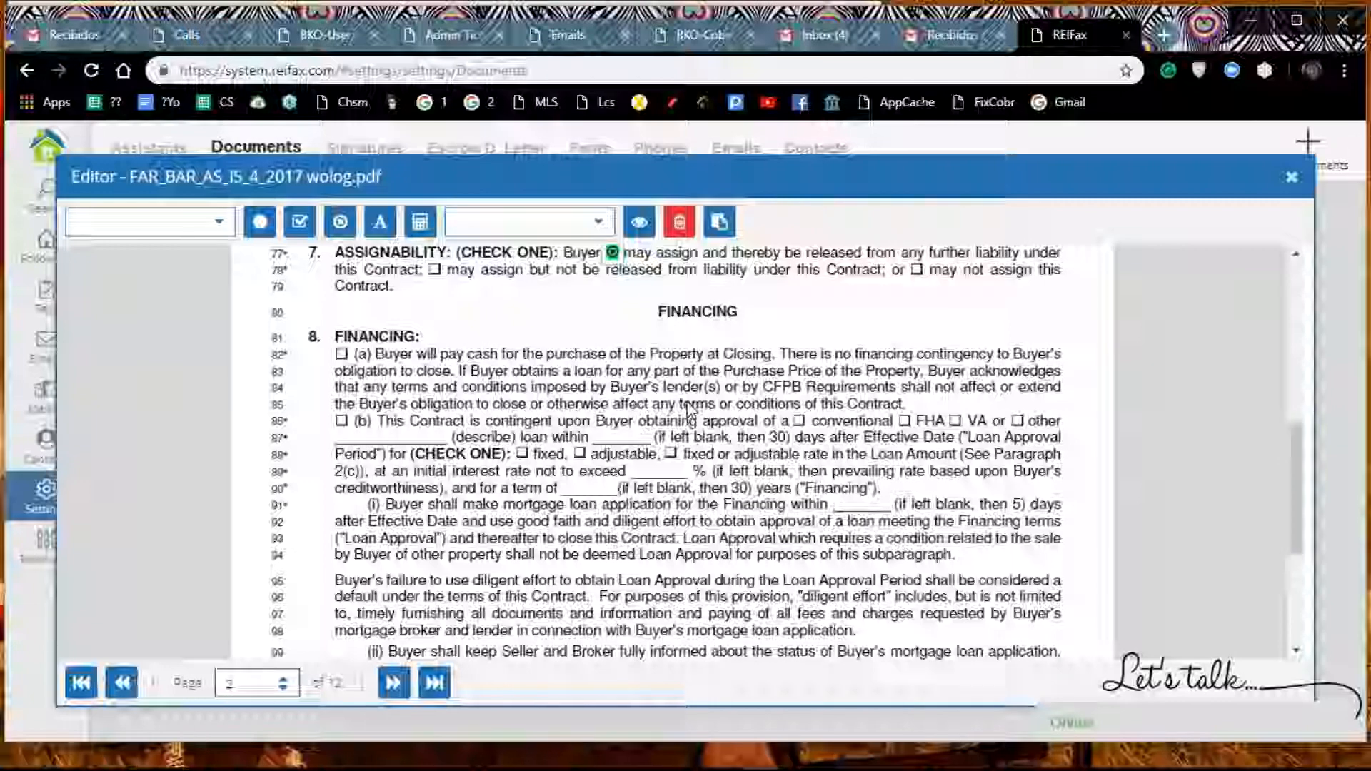
pyautogui.scroll(-4, 689, 409)
pyautogui.scroll(6, 384, 657)
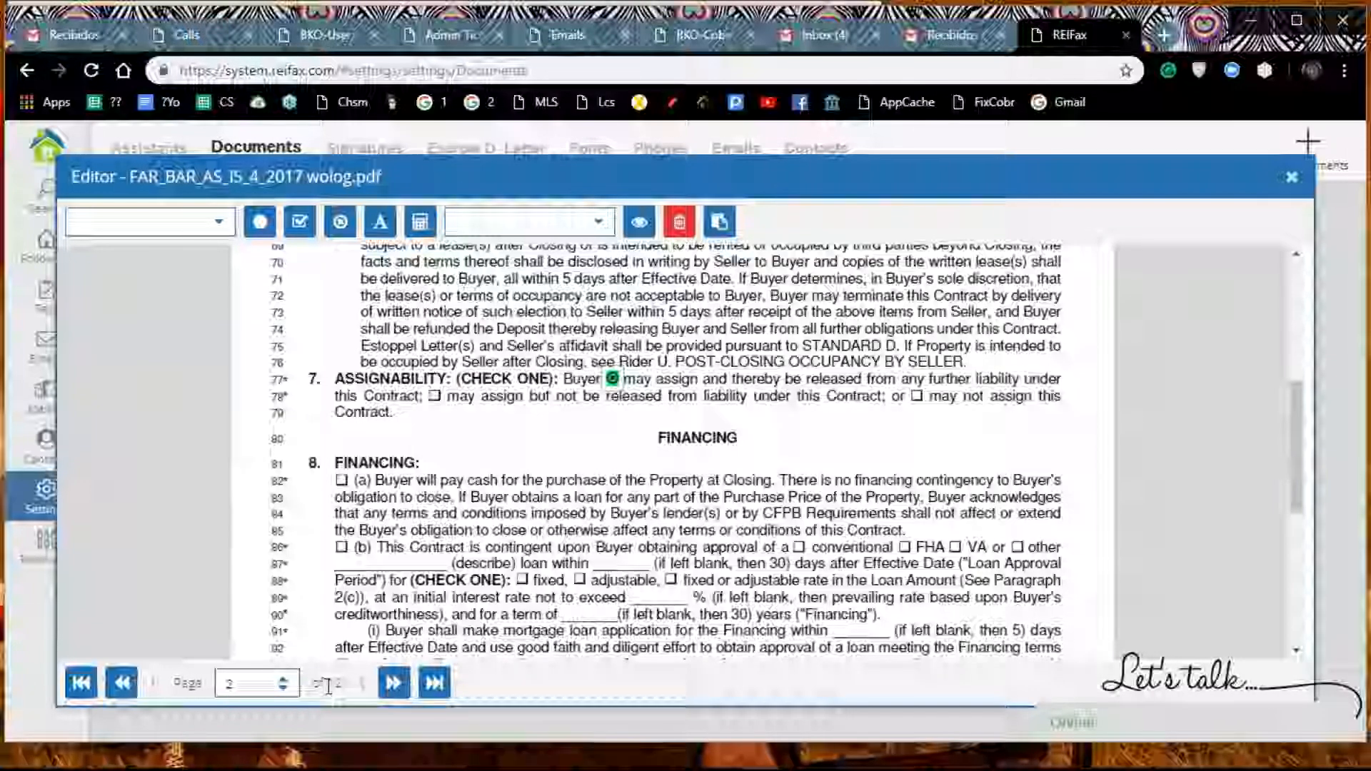
pyautogui.click(393, 682)
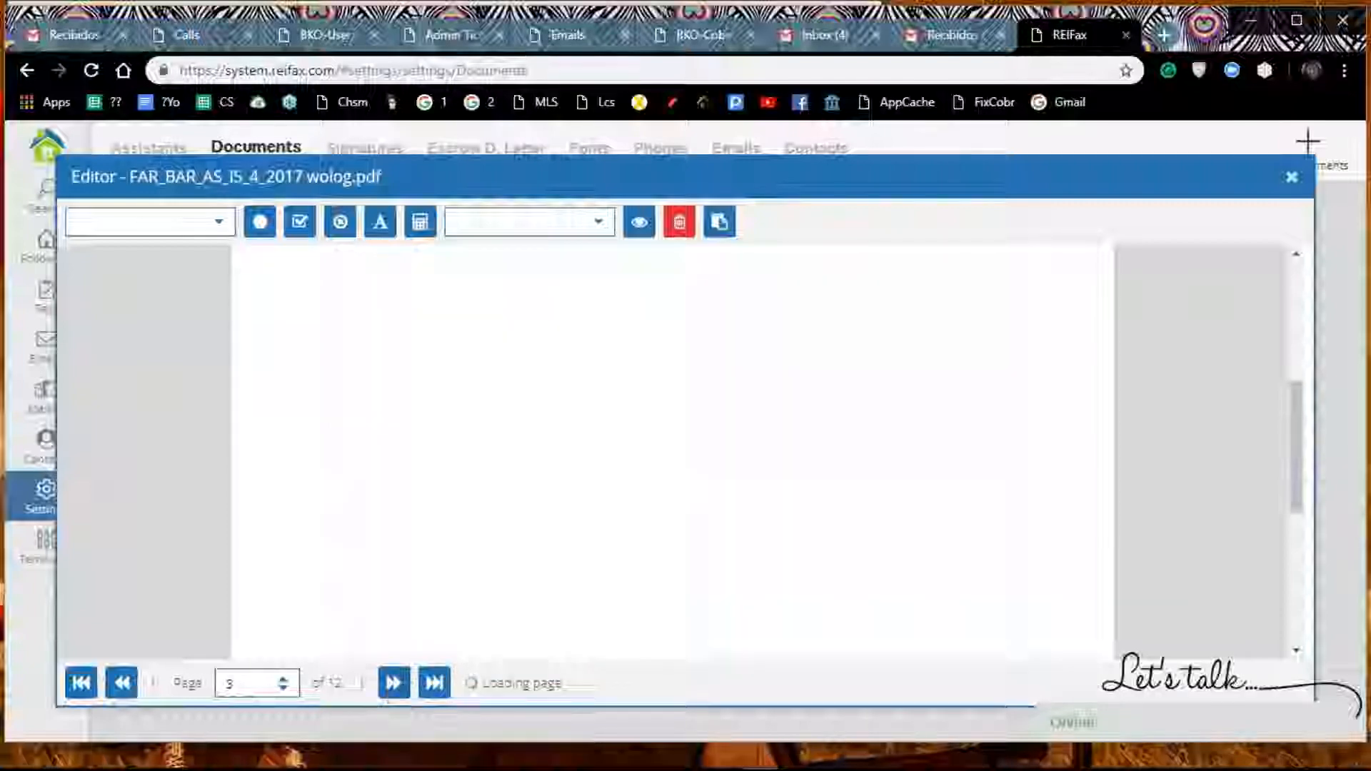
pyautogui.scroll(-5, 700, 469)
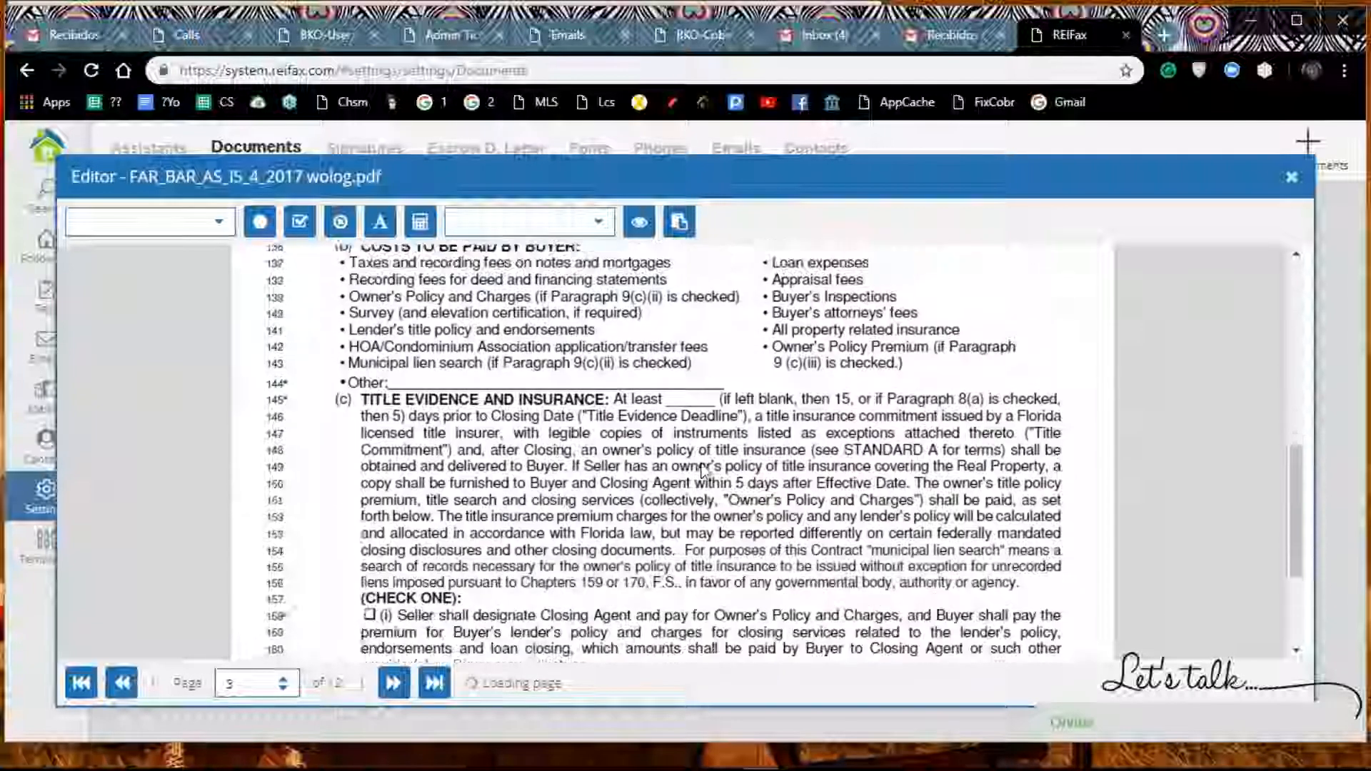
pyautogui.scroll(5, 700, 468)
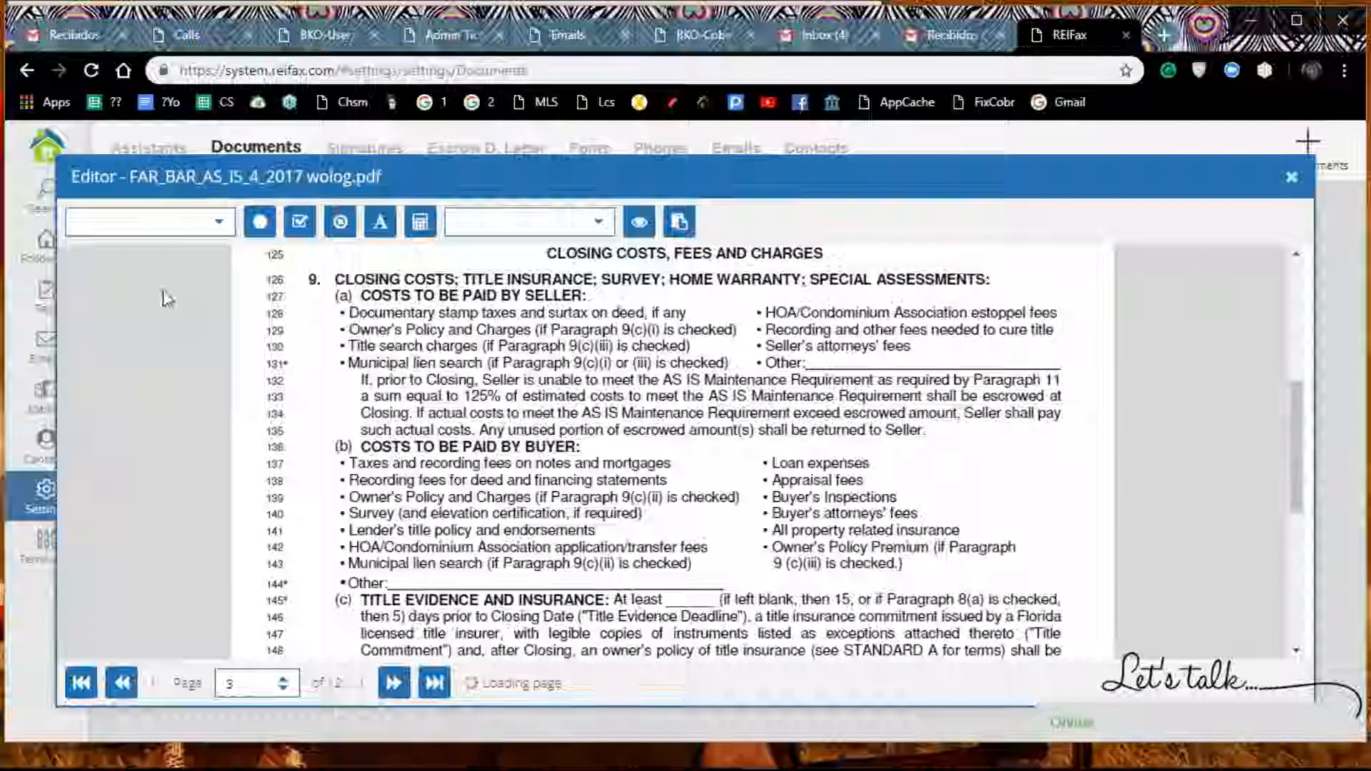
pyautogui.click(215, 229)
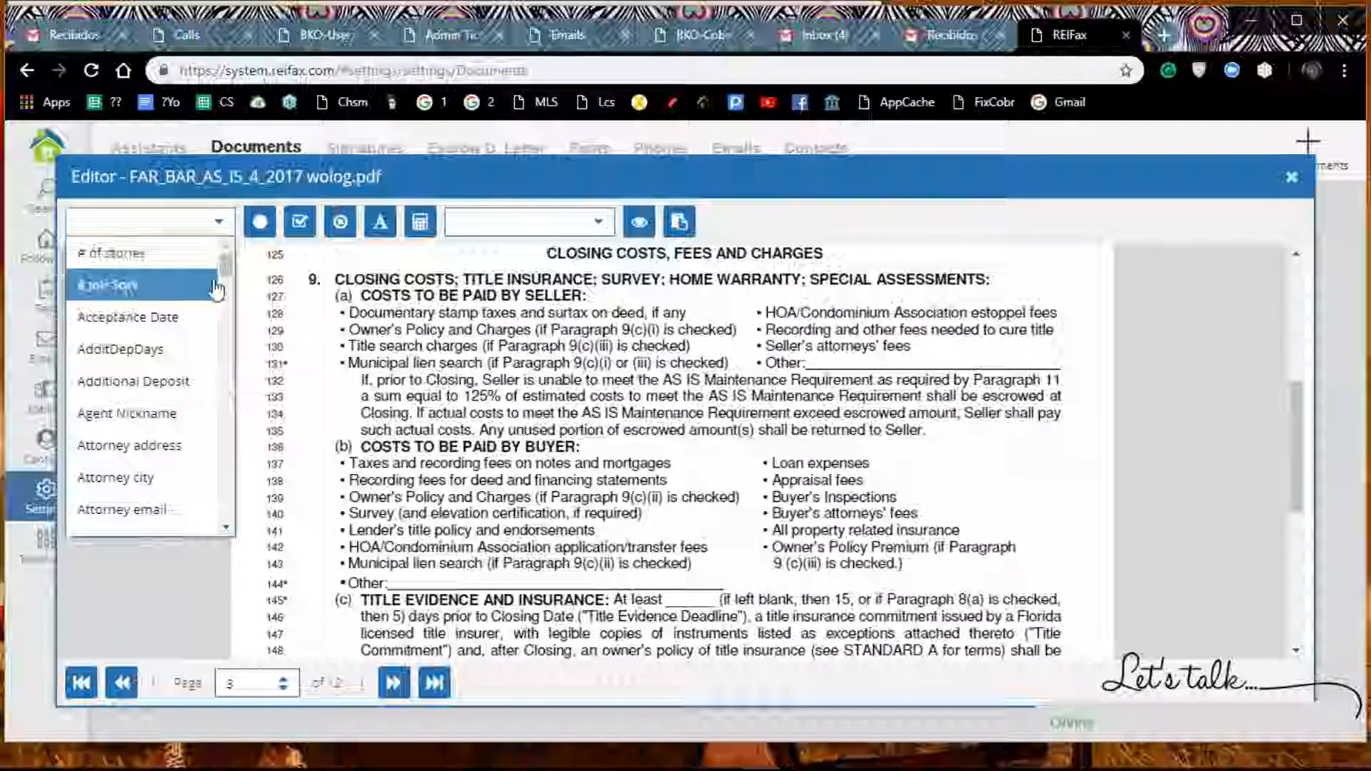
pyautogui.moveTo(226, 258); pyautogui.dragTo(222, 405)
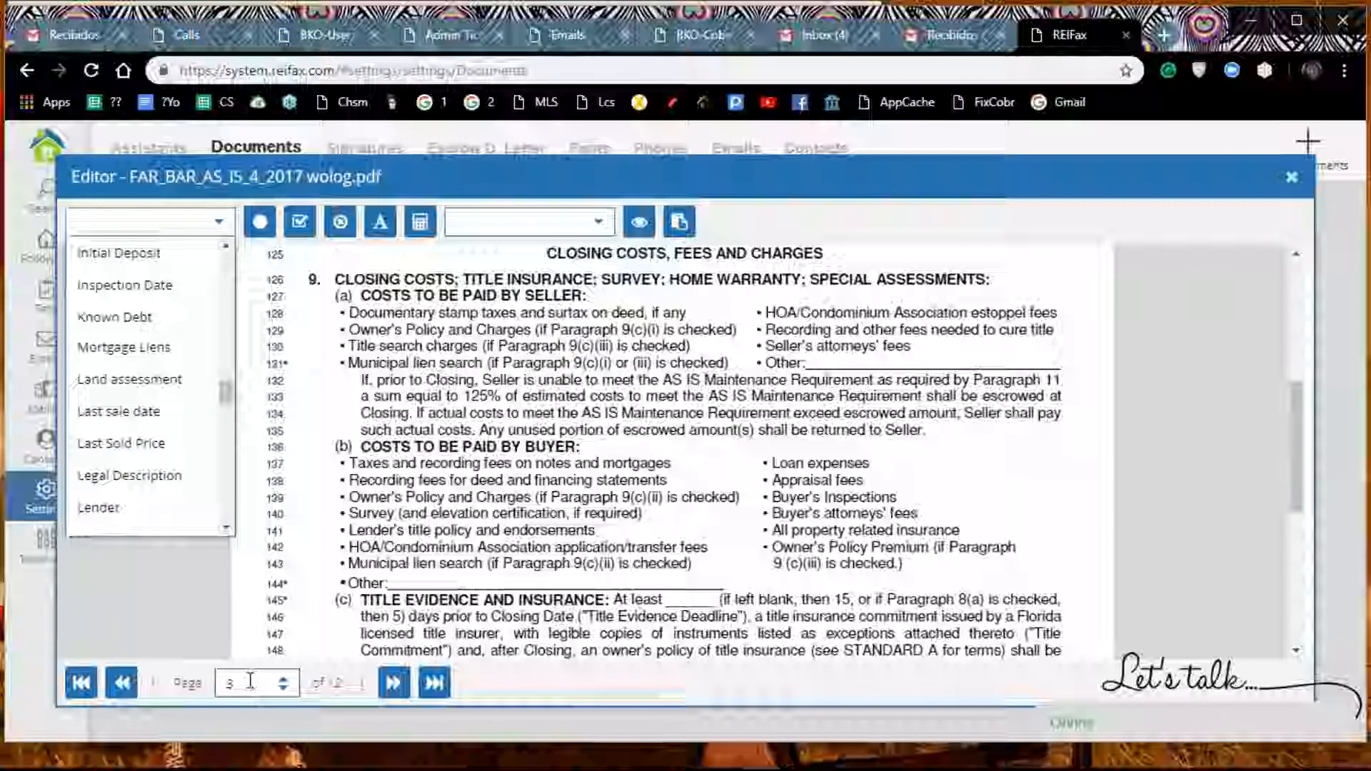
# Step: Go to page 11 of the contract
pyautogui.click(227, 682)
pyautogui.doubleClick(222, 683)
pyautogui.write('11')
pyautogui.press('Return')
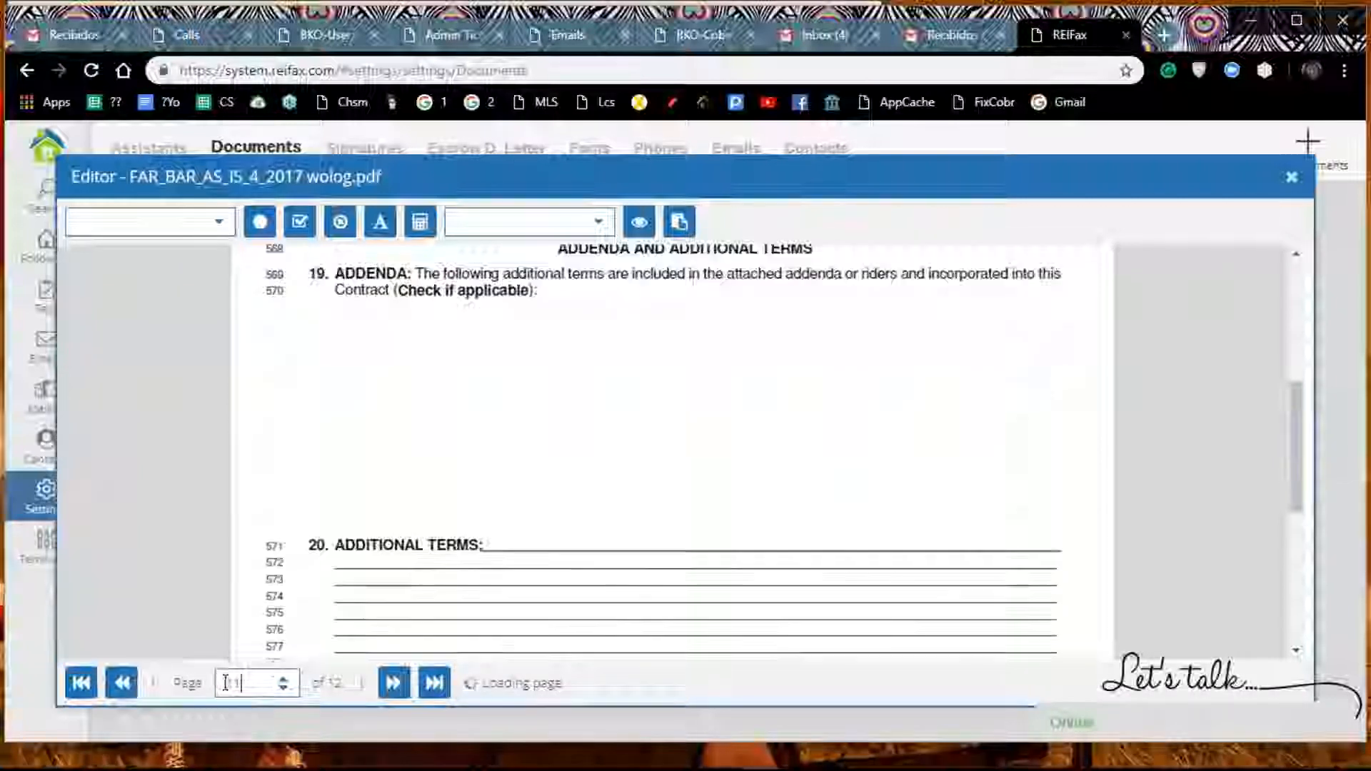
# Step: Add the text "Seller agrees that inspection will be done during work days." to page 11 of the contract
pyautogui.scroll(-2, 511, 497)
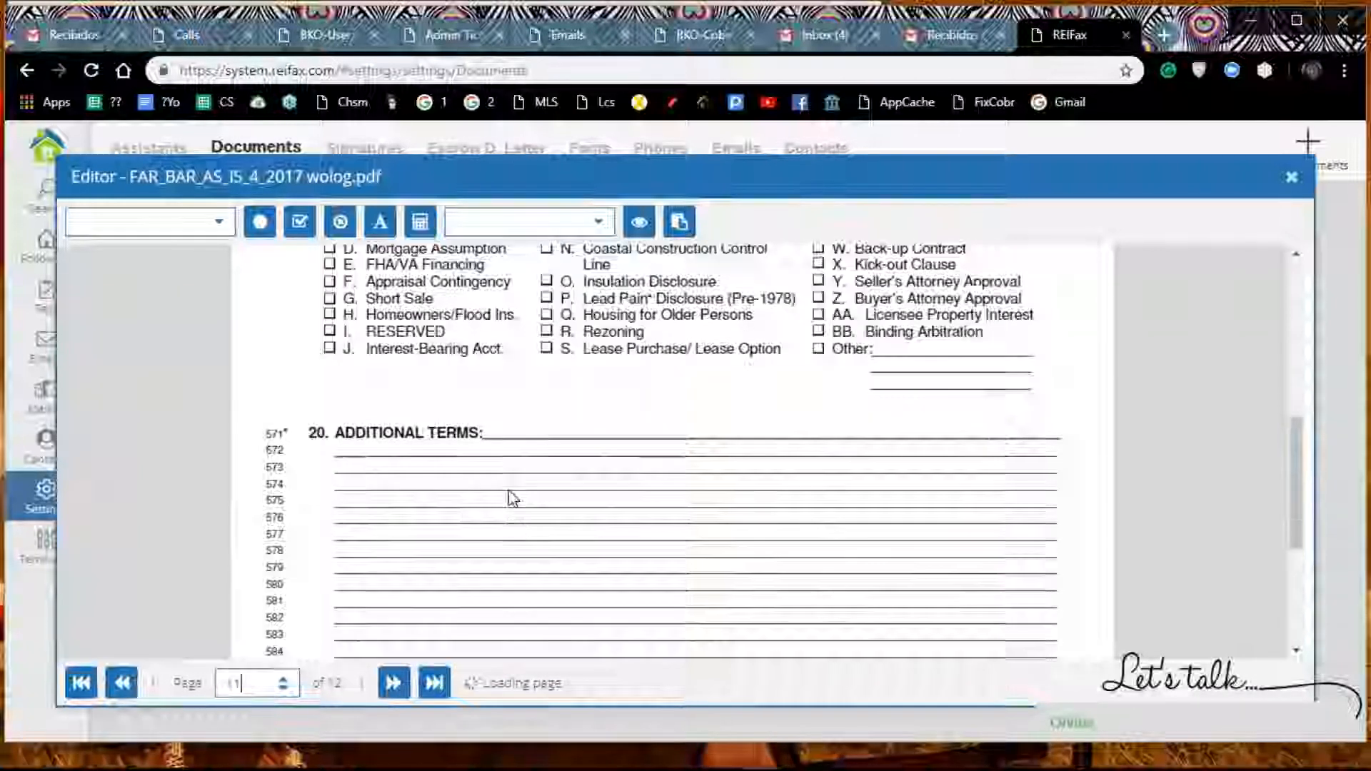
pyautogui.scroll(-2, 510, 497)
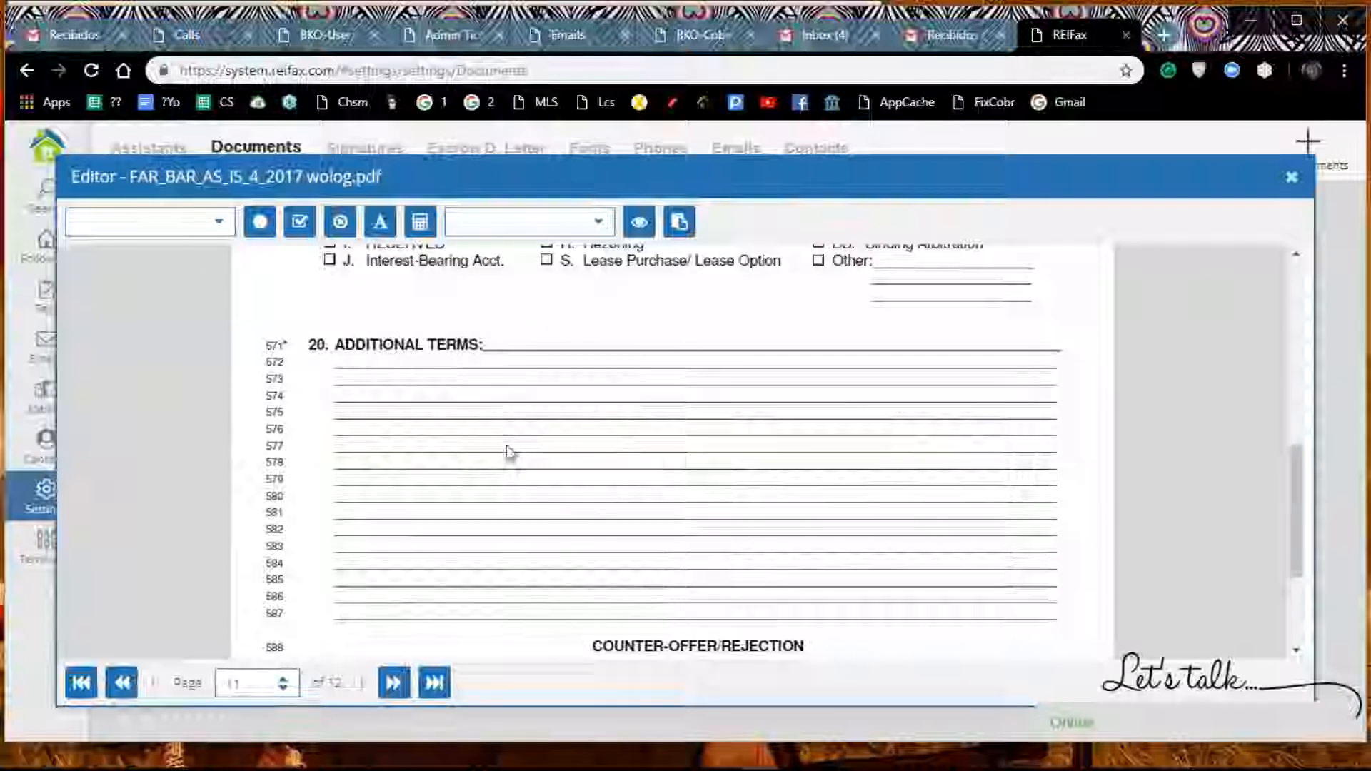
pyautogui.click(599, 228)
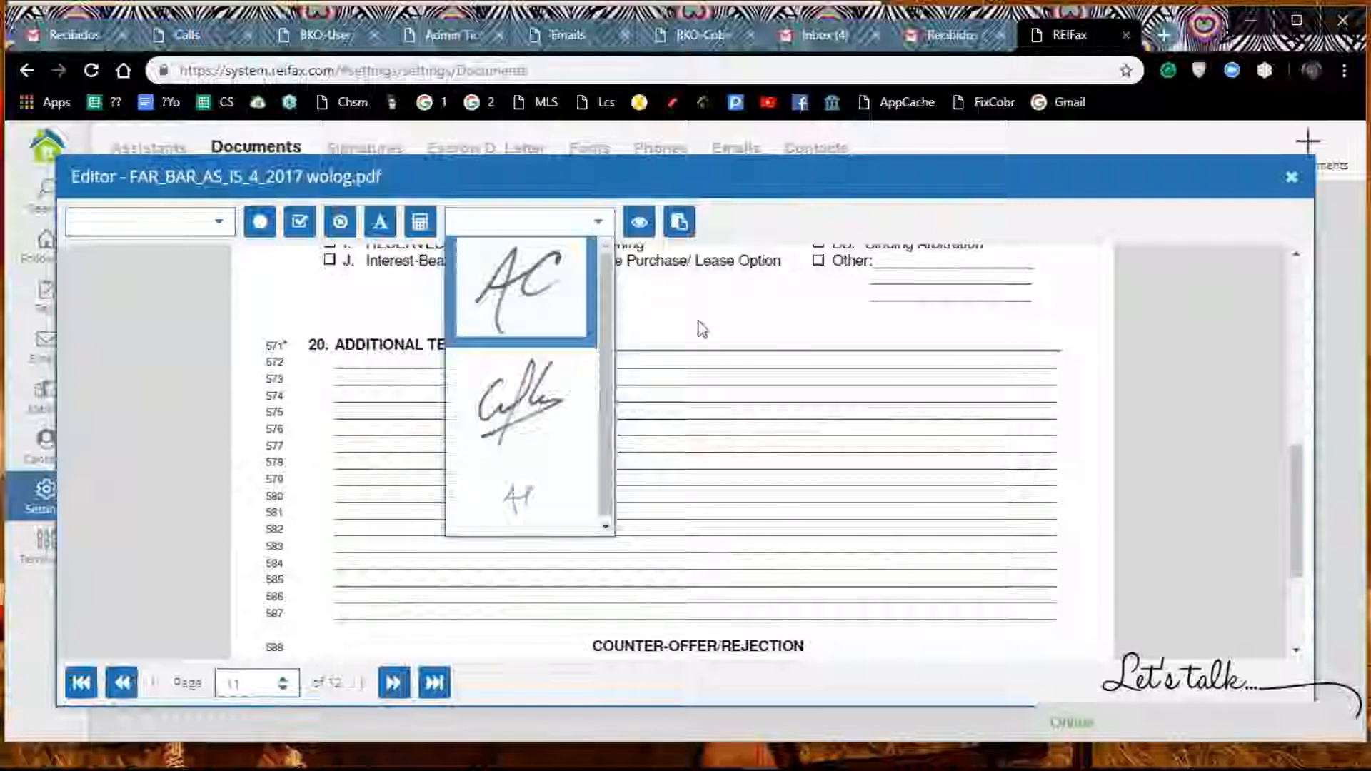
pyautogui.click(702, 366)
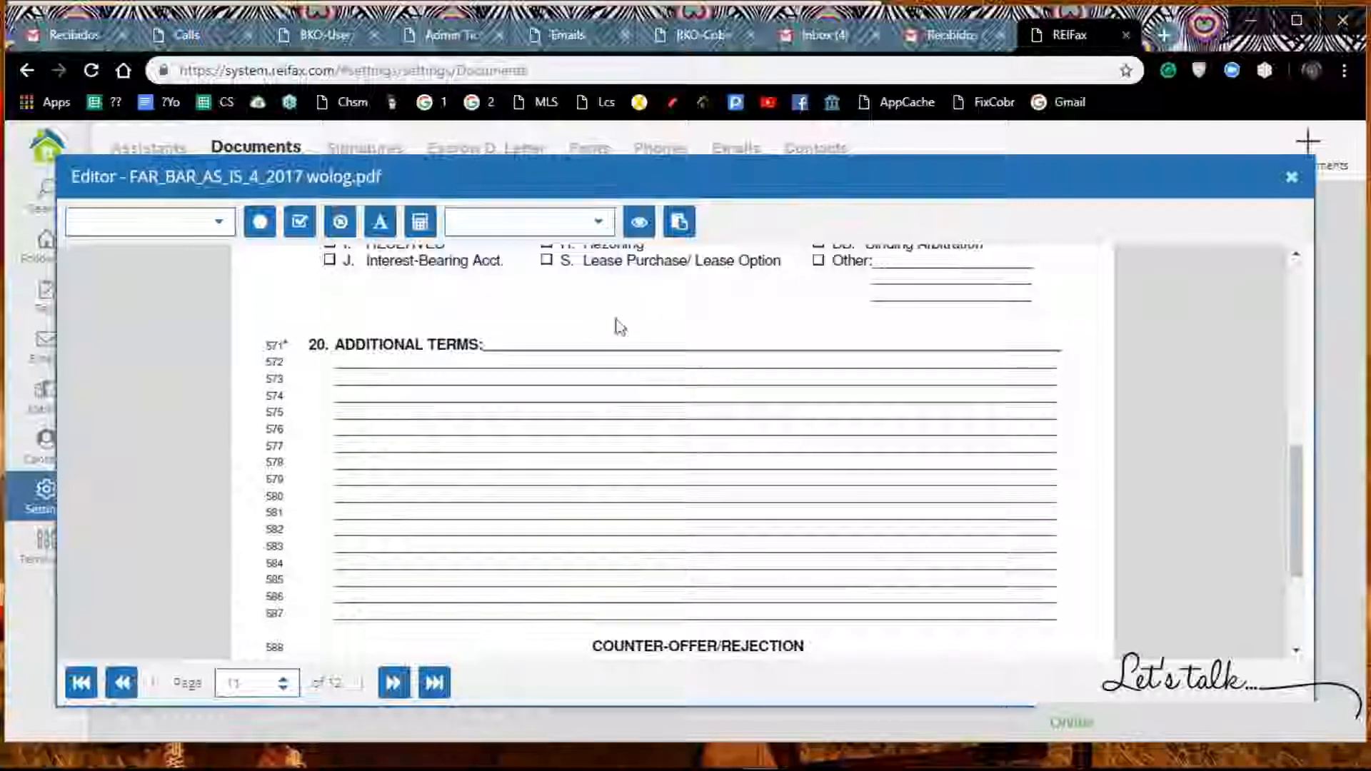
pyautogui.click(381, 225)
pyautogui.click(440, 448)
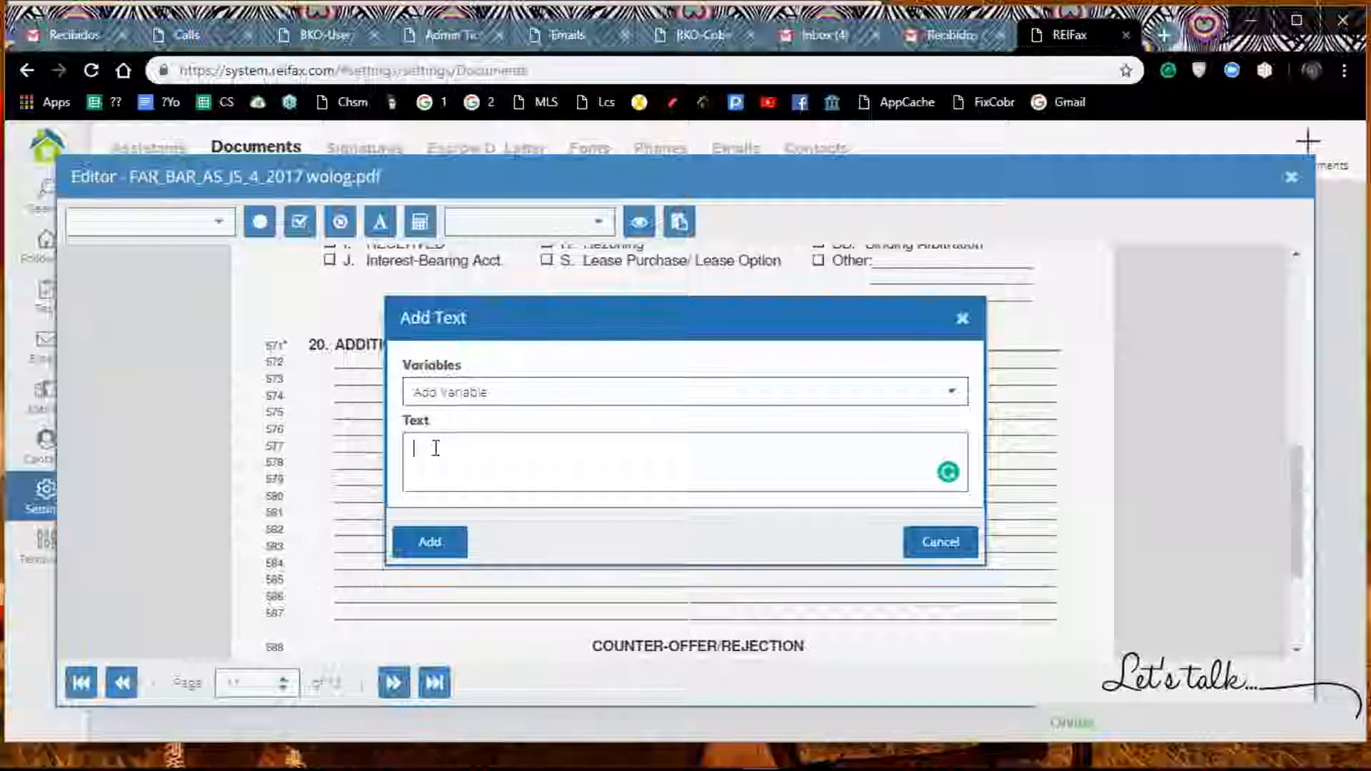
pyautogui.write('Seller aggre')
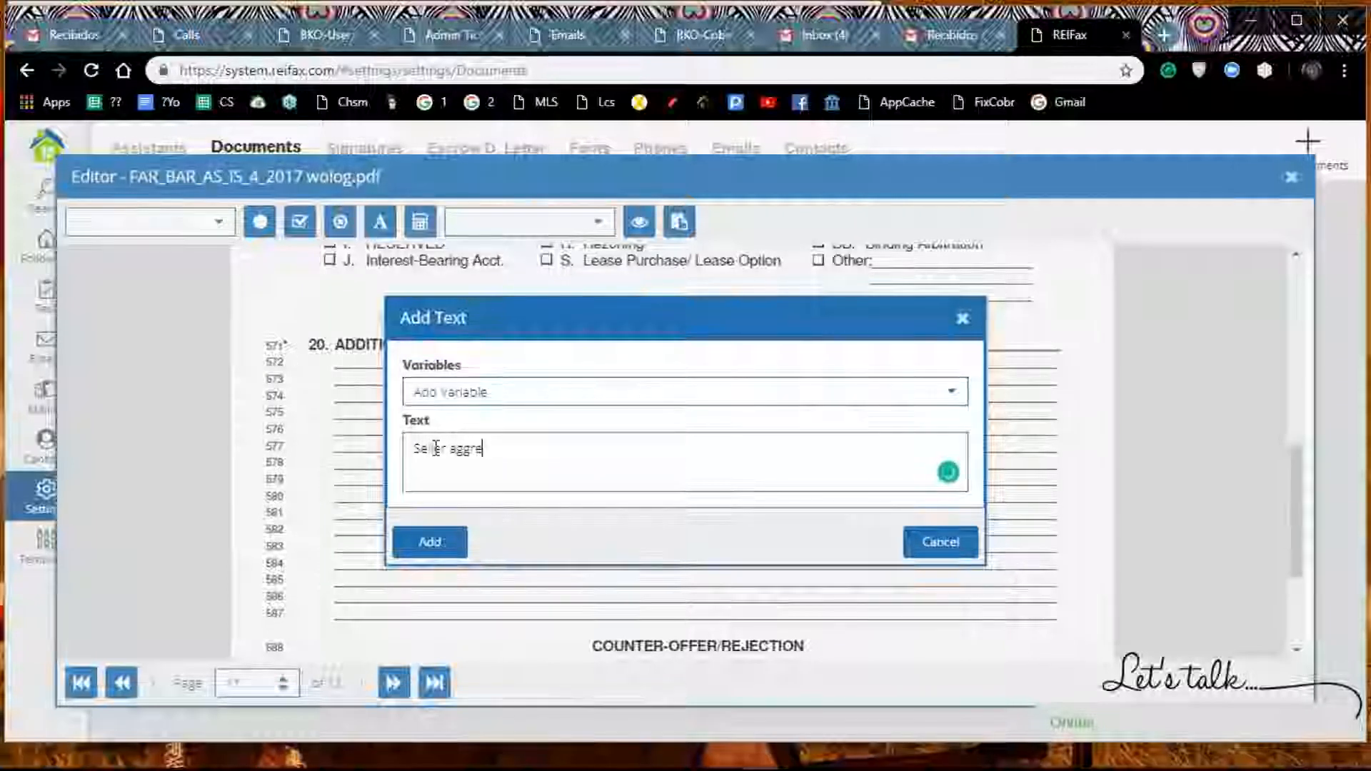
pyautogui.write('grees to')
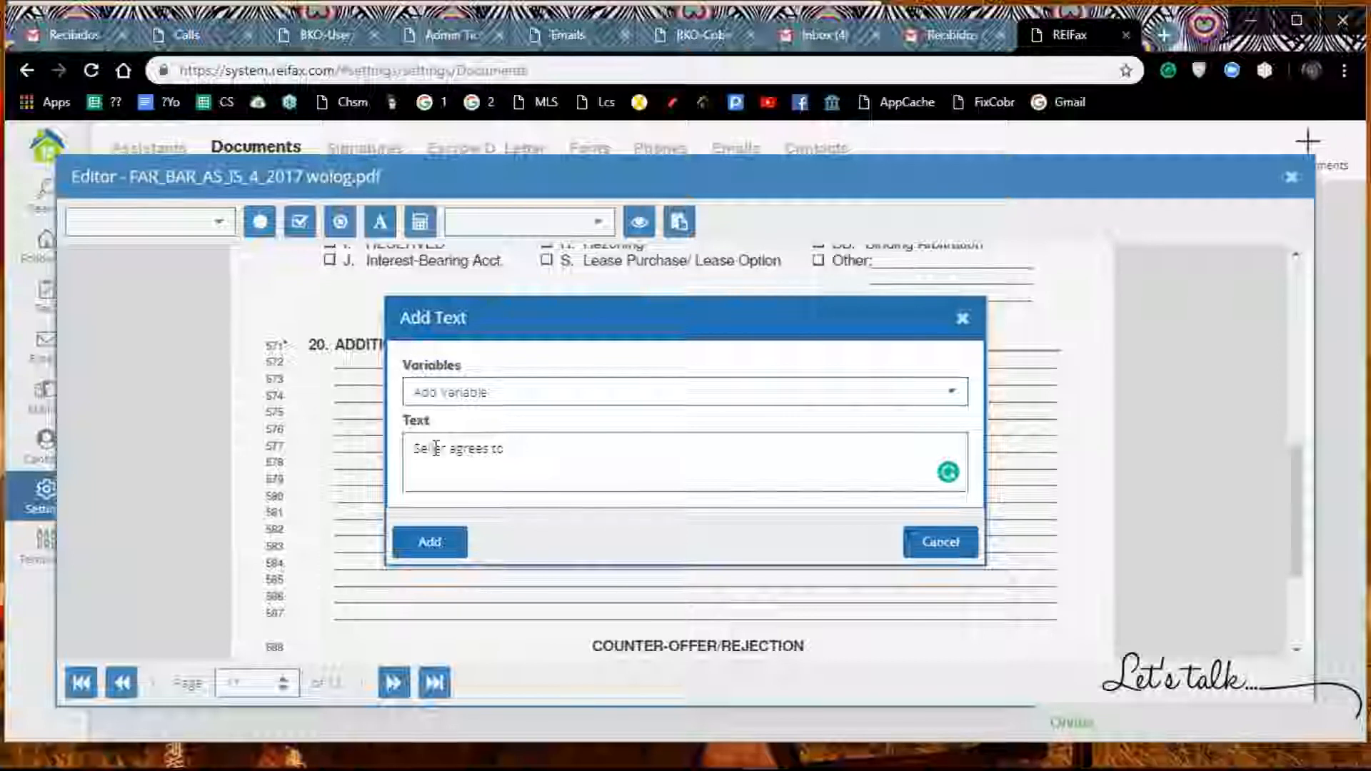
pyautogui.press('BackSpace')
pyautogui.press('BackSpace')
pyautogui.write('that inspec')
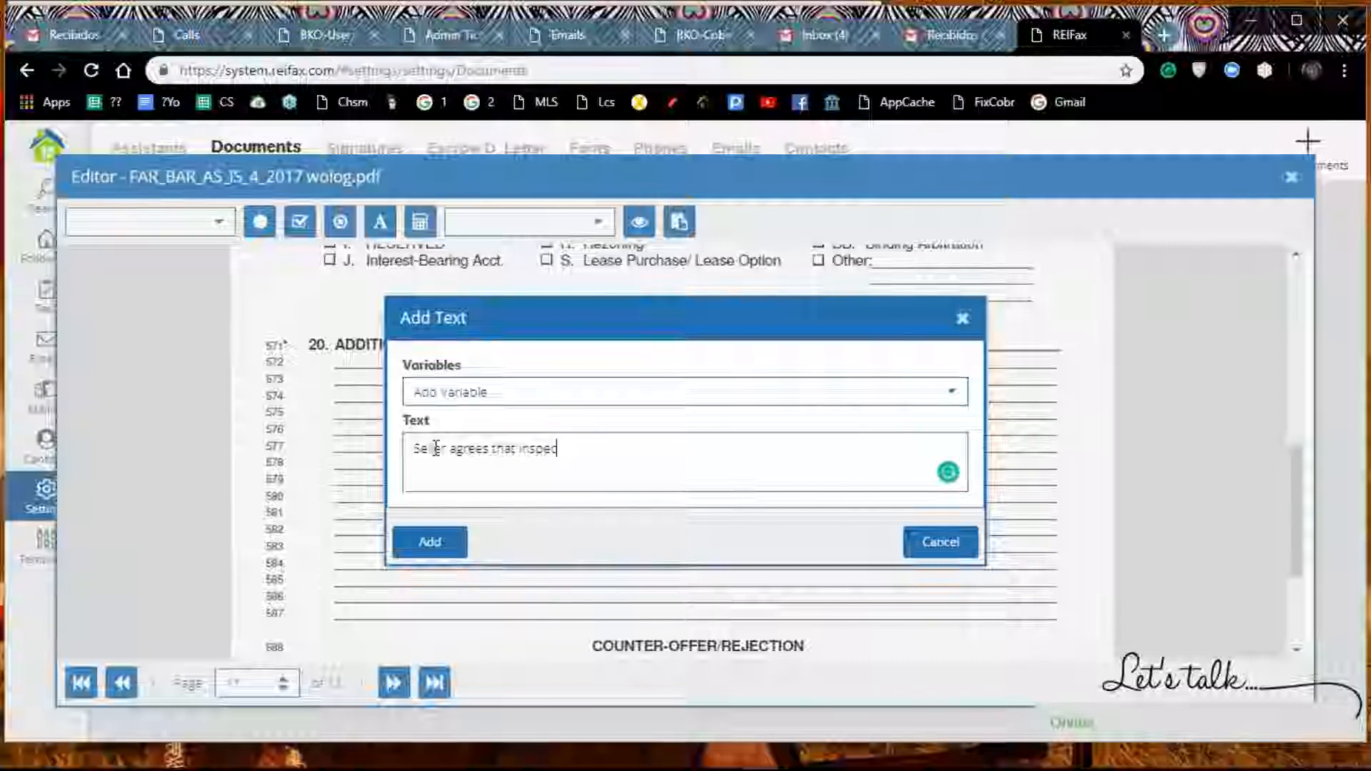
pyautogui.write('ttion w')
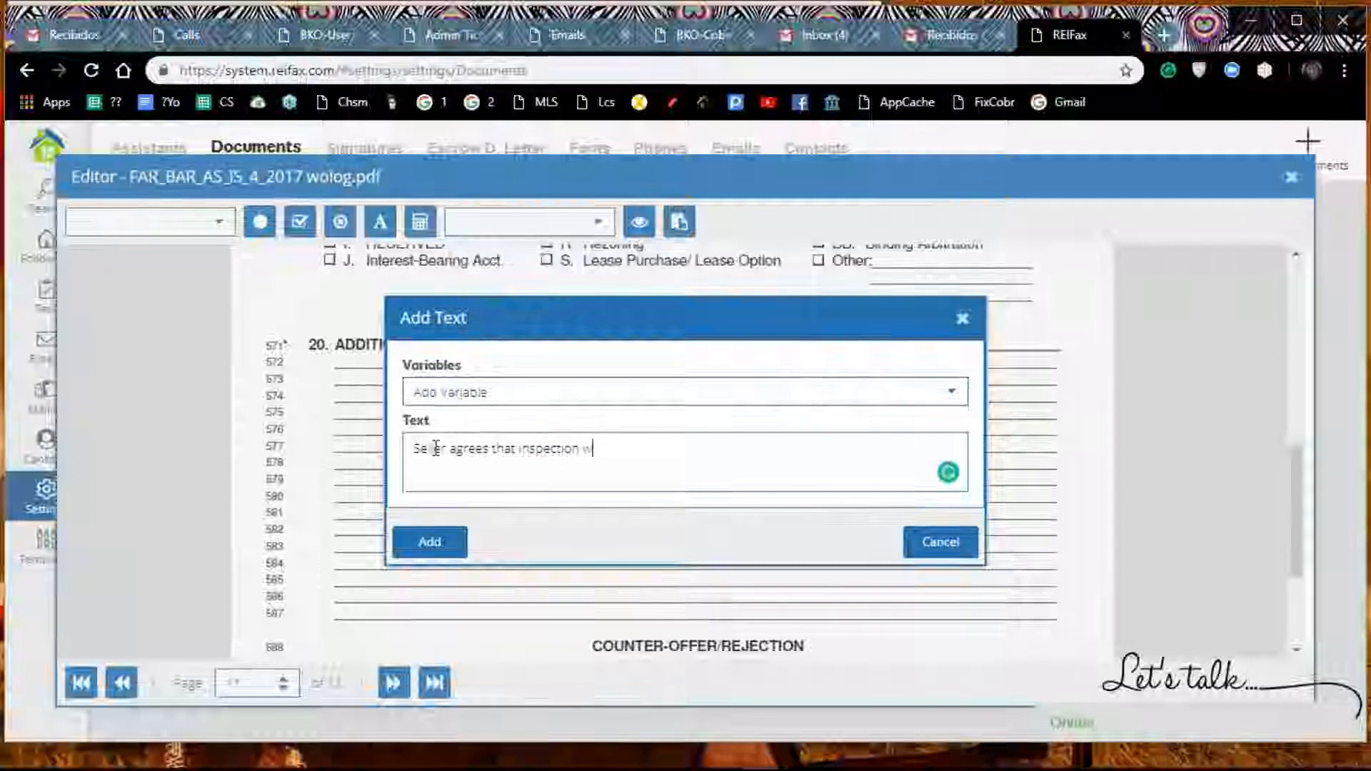
pyautogui.write('ill')
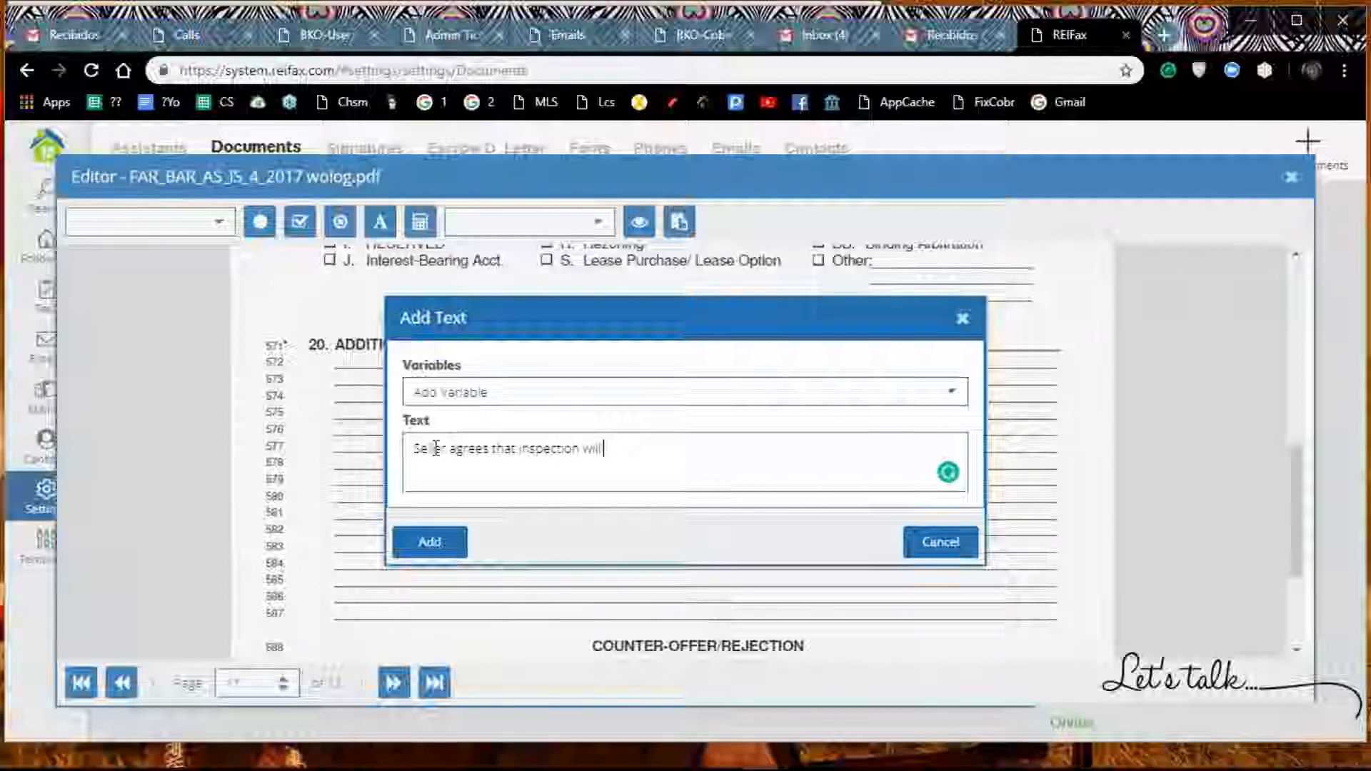
pyautogui.write(' oe don')
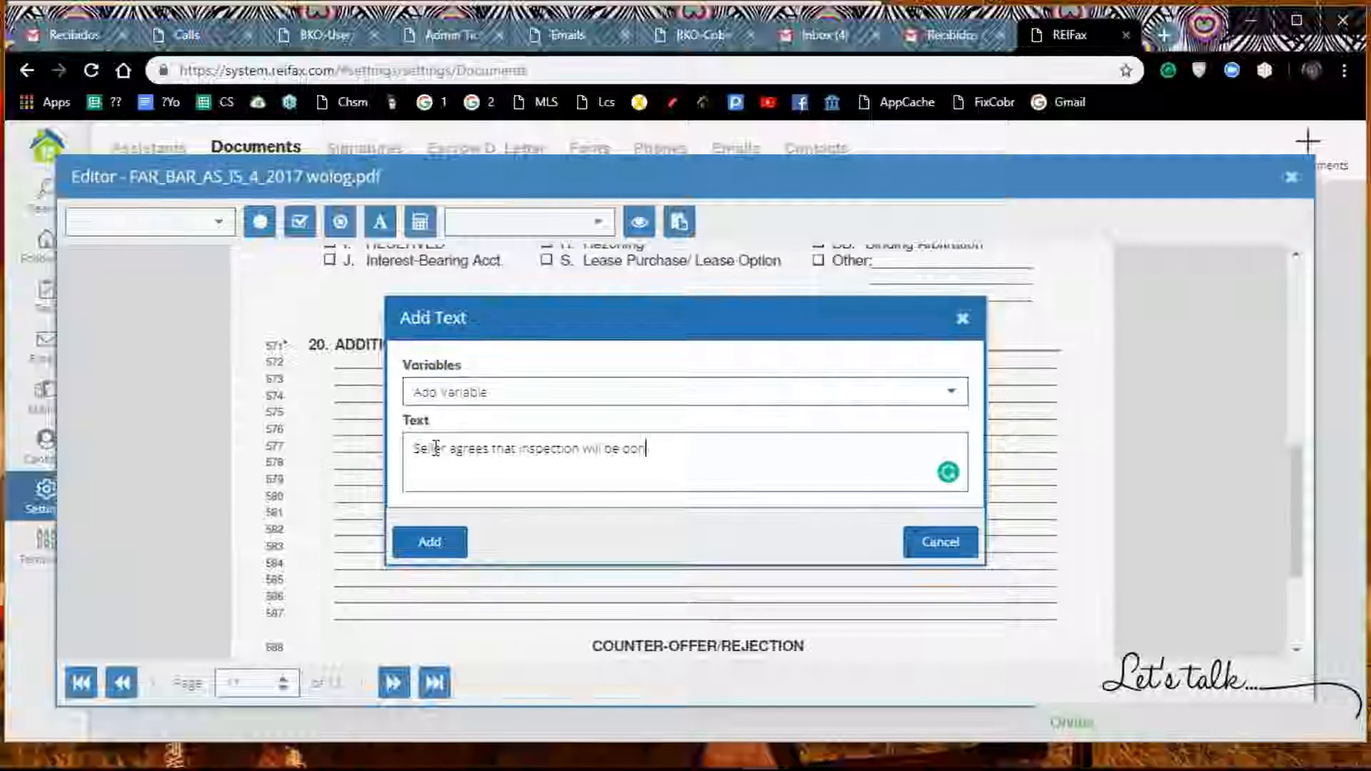
pyautogui.write('e during work days')
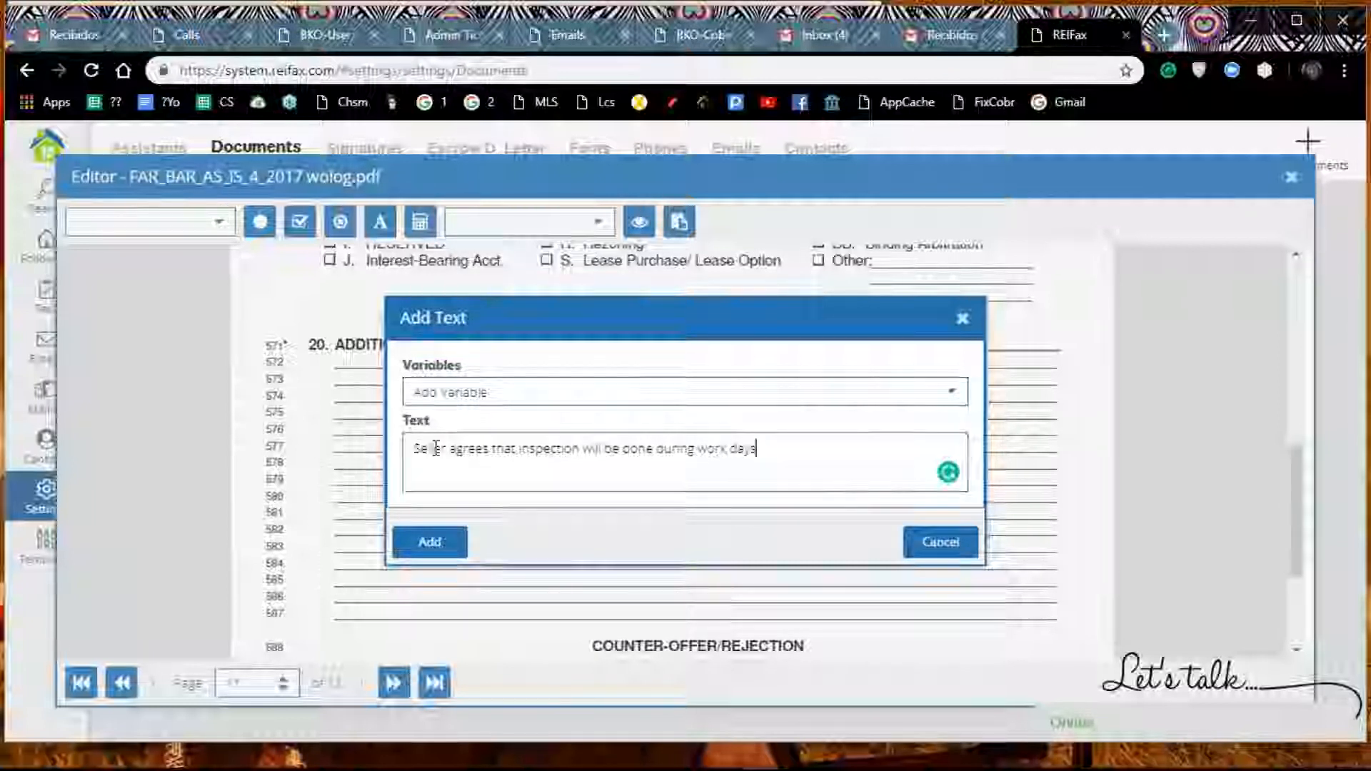
pyautogui.write('.')
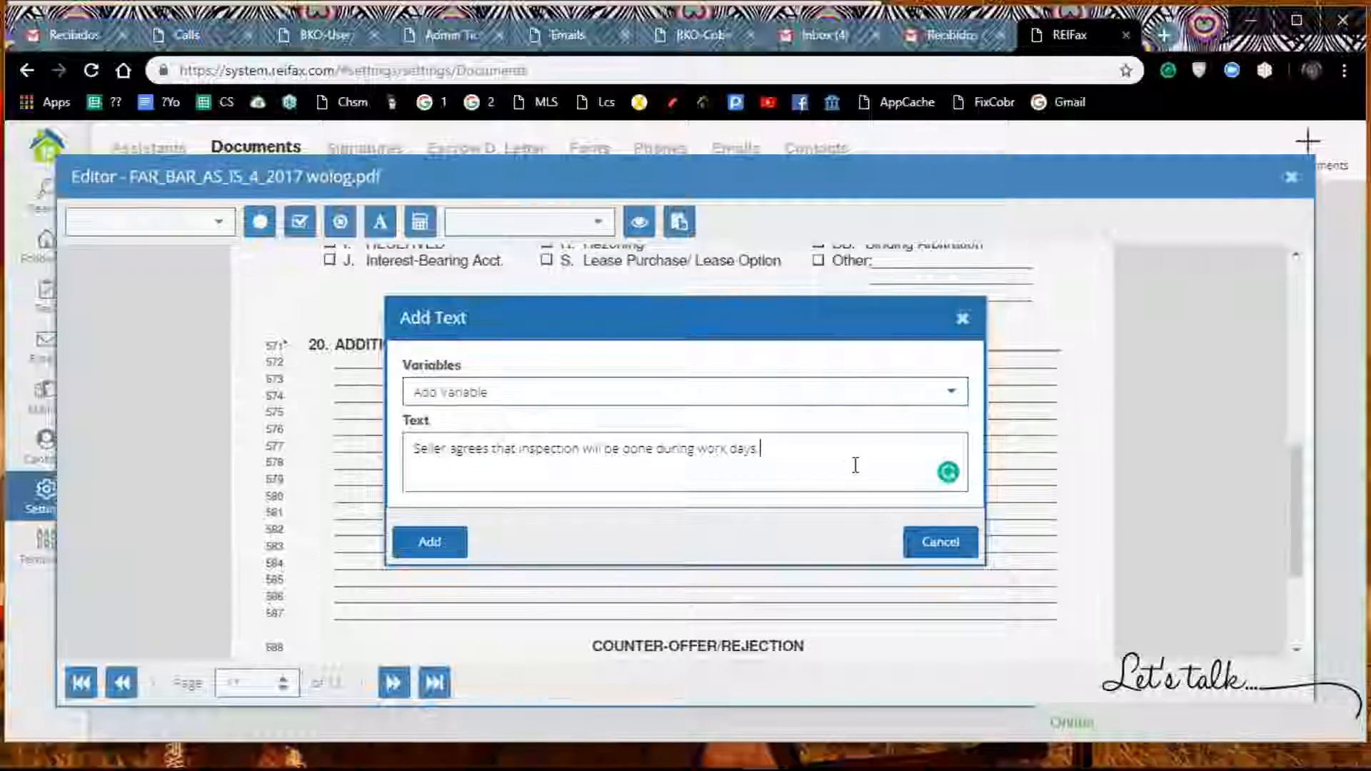
pyautogui.click(449, 555)
# Step: Move the inspection text onto the first line of paragraph 20, ADDITIONAL TERMS
pyautogui.scroll(5, 549, 493)
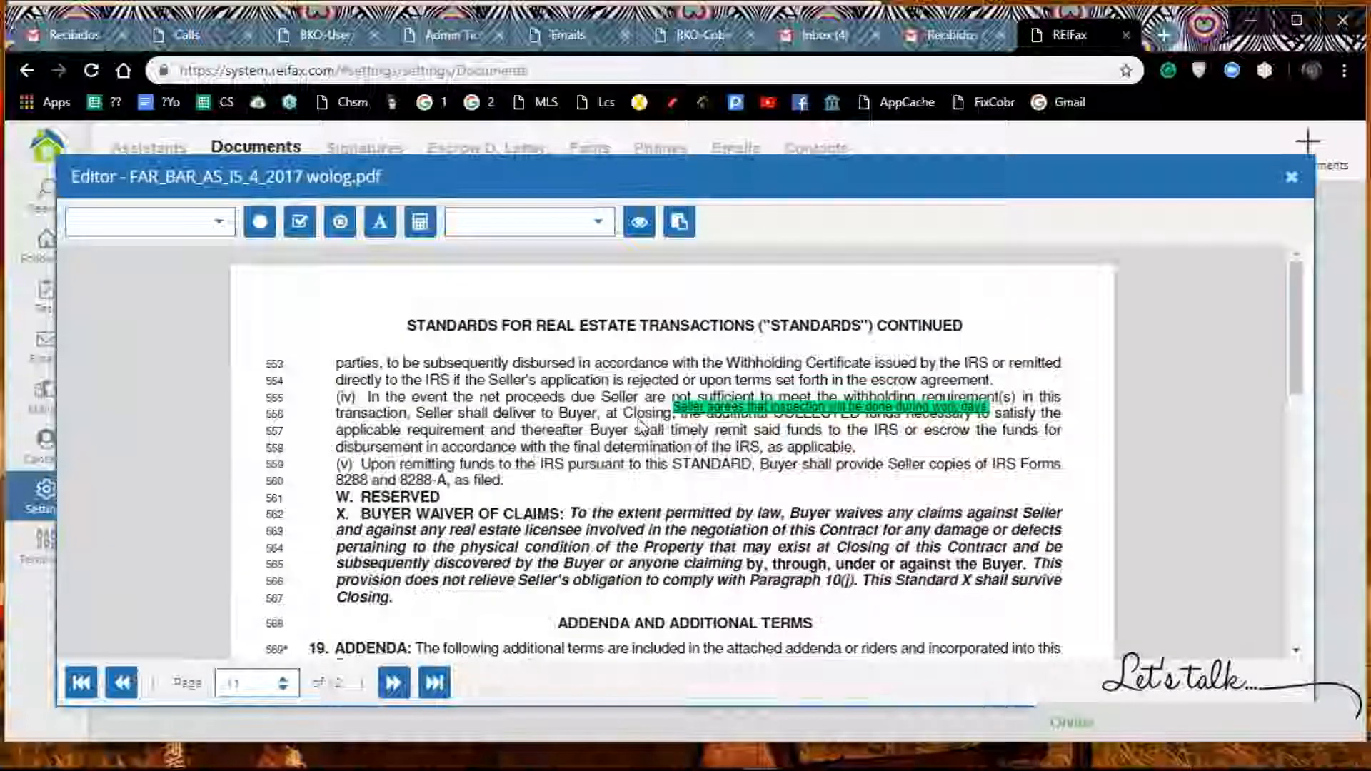
pyautogui.click(720, 429)
pyautogui.moveTo(720, 428); pyautogui.dragTo(582, 651)
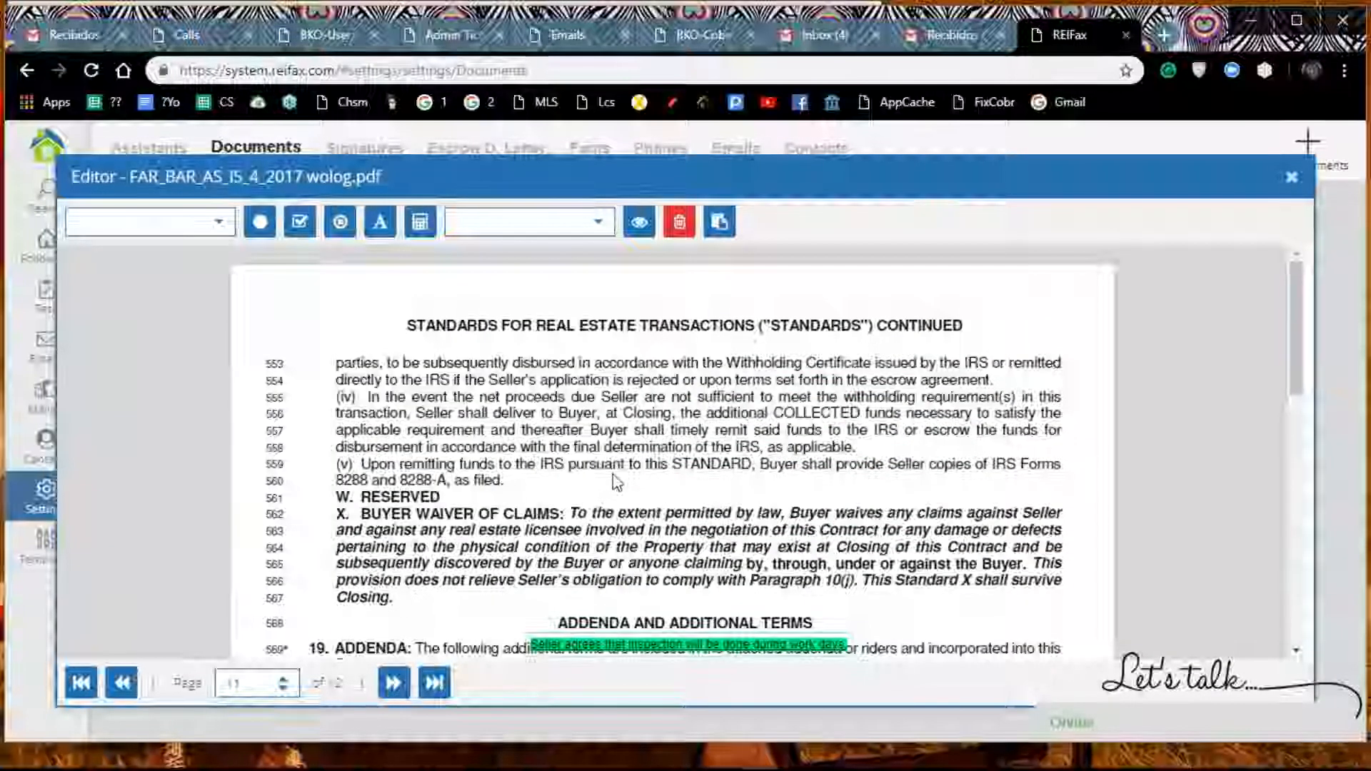
pyautogui.scroll(-4, 619, 482)
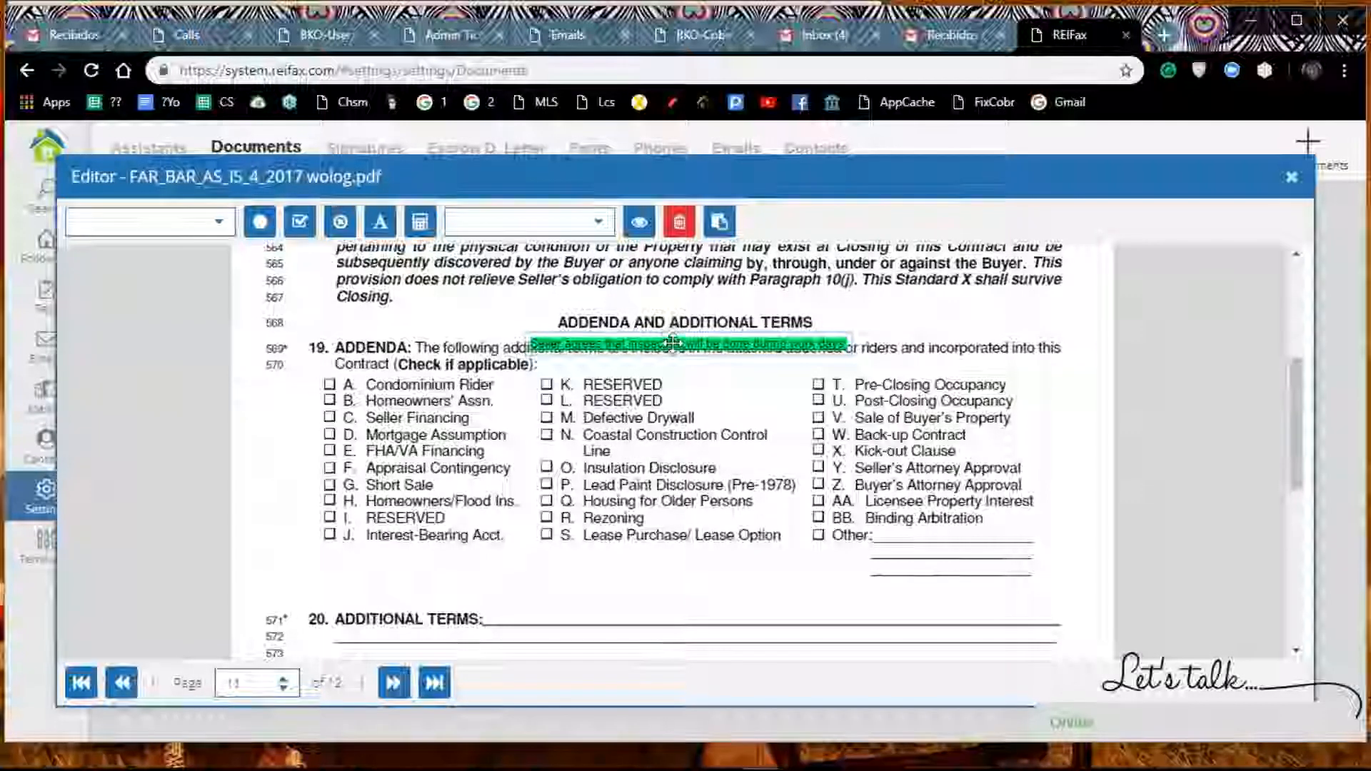
pyautogui.moveTo(673, 349)
pyautogui.mouseDown()
pyautogui.moveTo(646, 592)
pyautogui.moveTo(629, 623)
pyautogui.mouseUp()
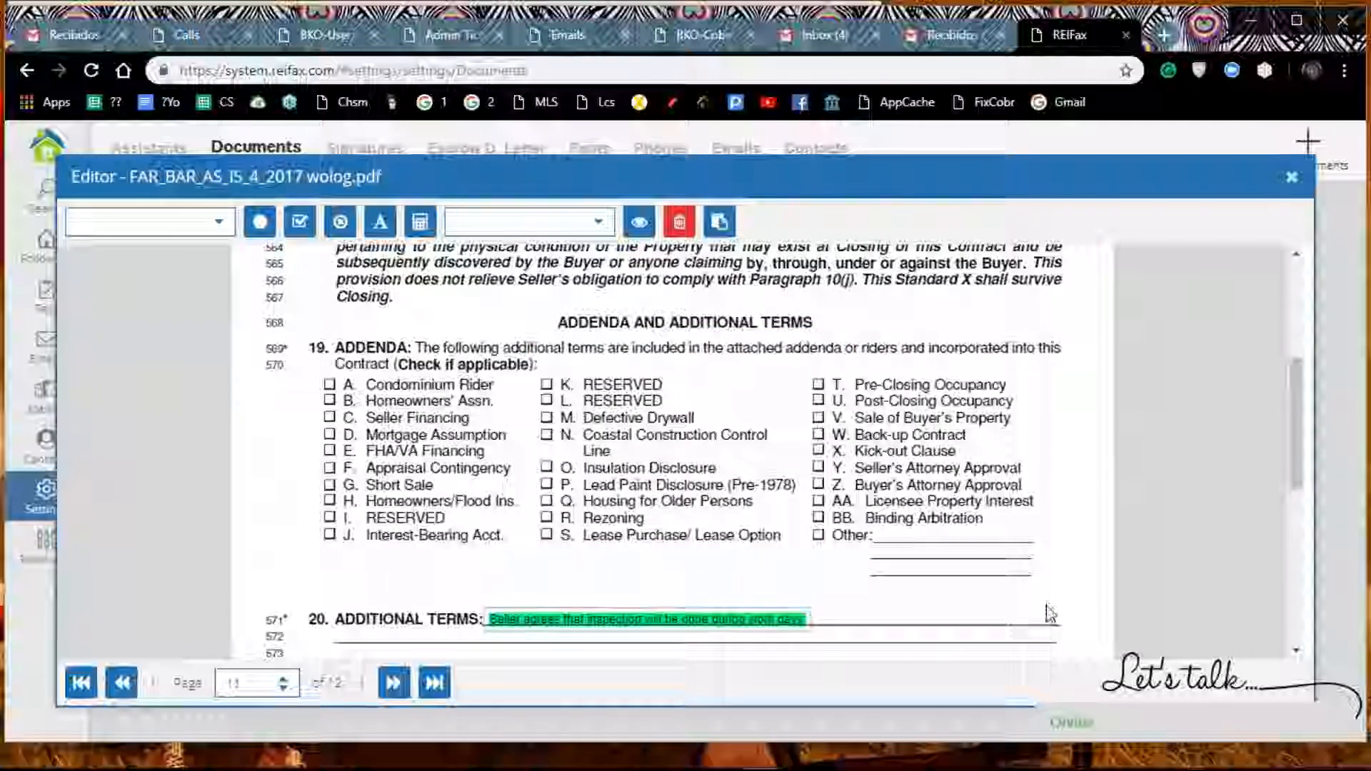
# Step: Add a second text with the filler content "lksduhfal dlkajshdf ajknfds" to page 11
pyautogui.scroll(-3, 775, 640)
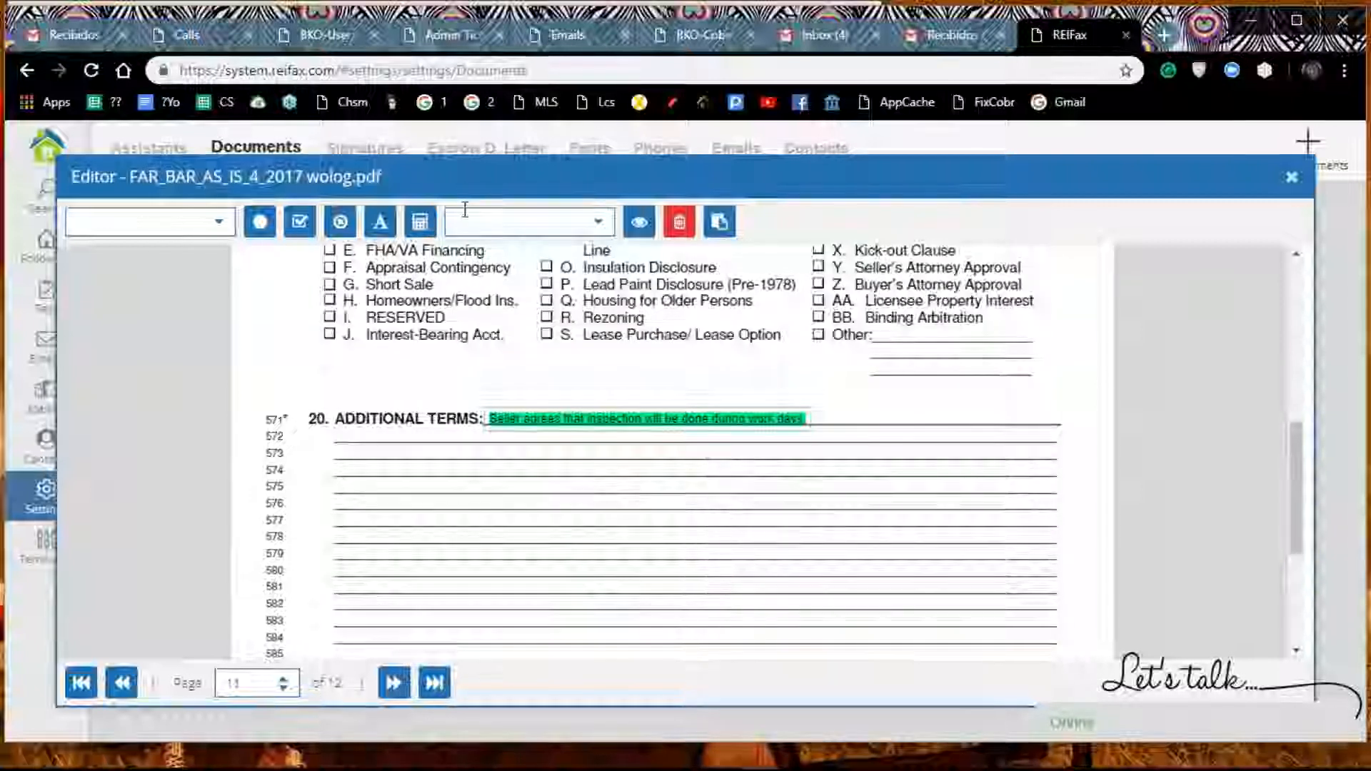
pyautogui.click(380, 223)
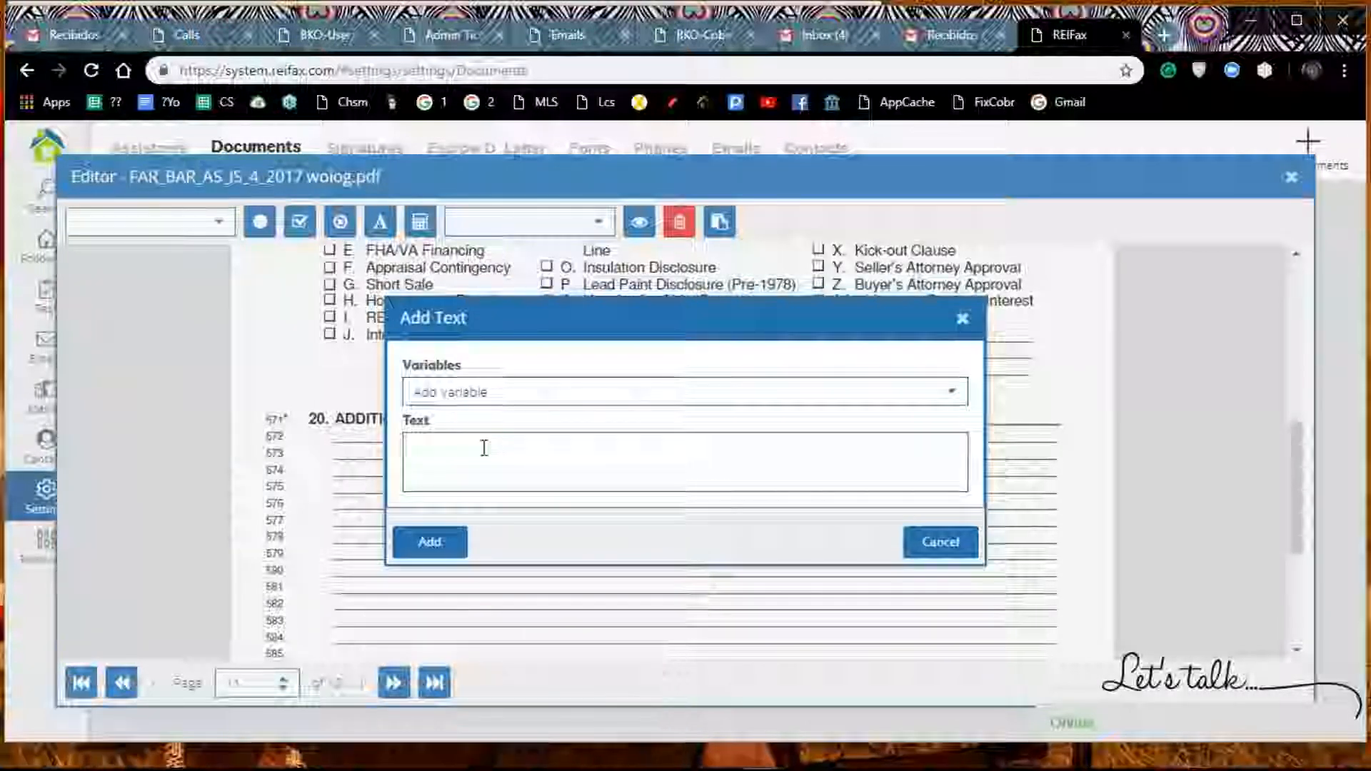
pyautogui.write('lksduhfal dlkajshdf ajknfds')
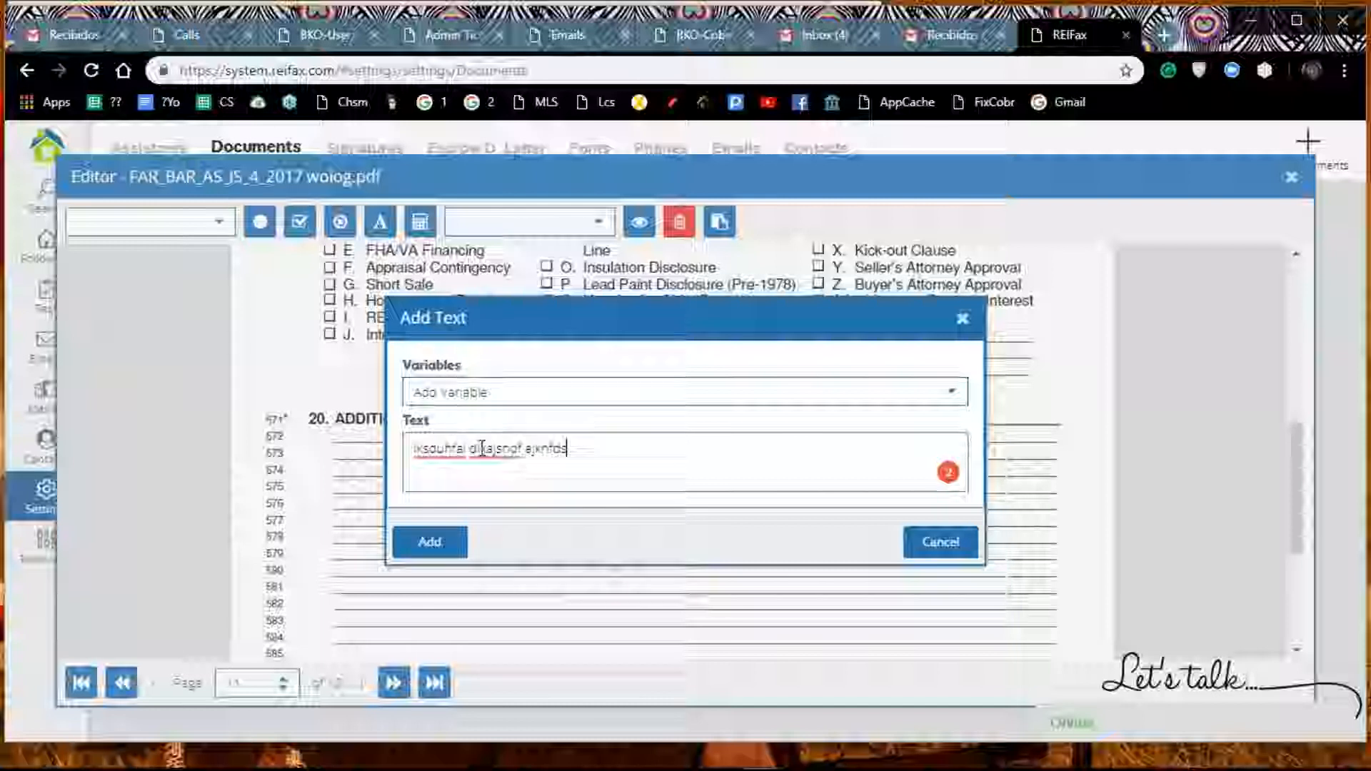
pyautogui.click(429, 544)
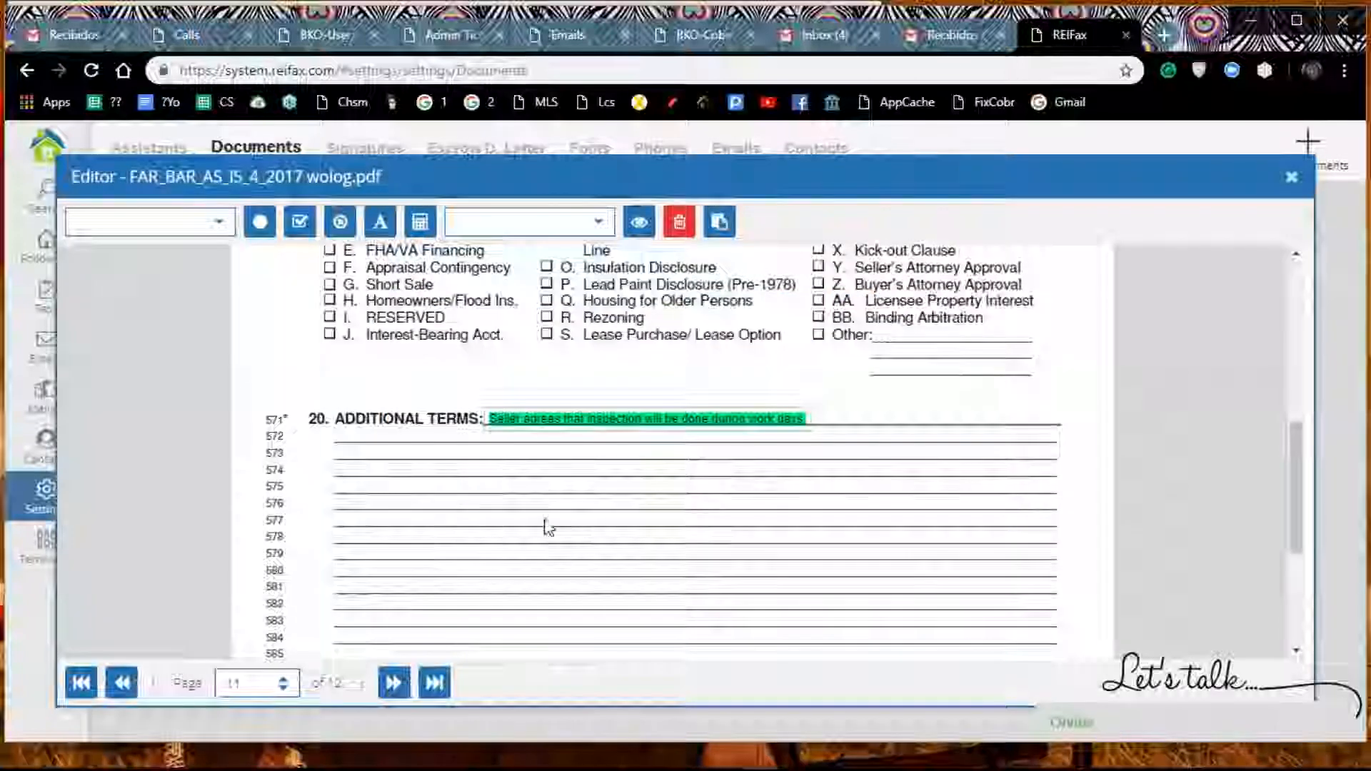
# Step: Move the filler text to the start of line 573 under ADDITIONAL TERMS, below the inspection text
pyautogui.scroll(3, 607, 500)
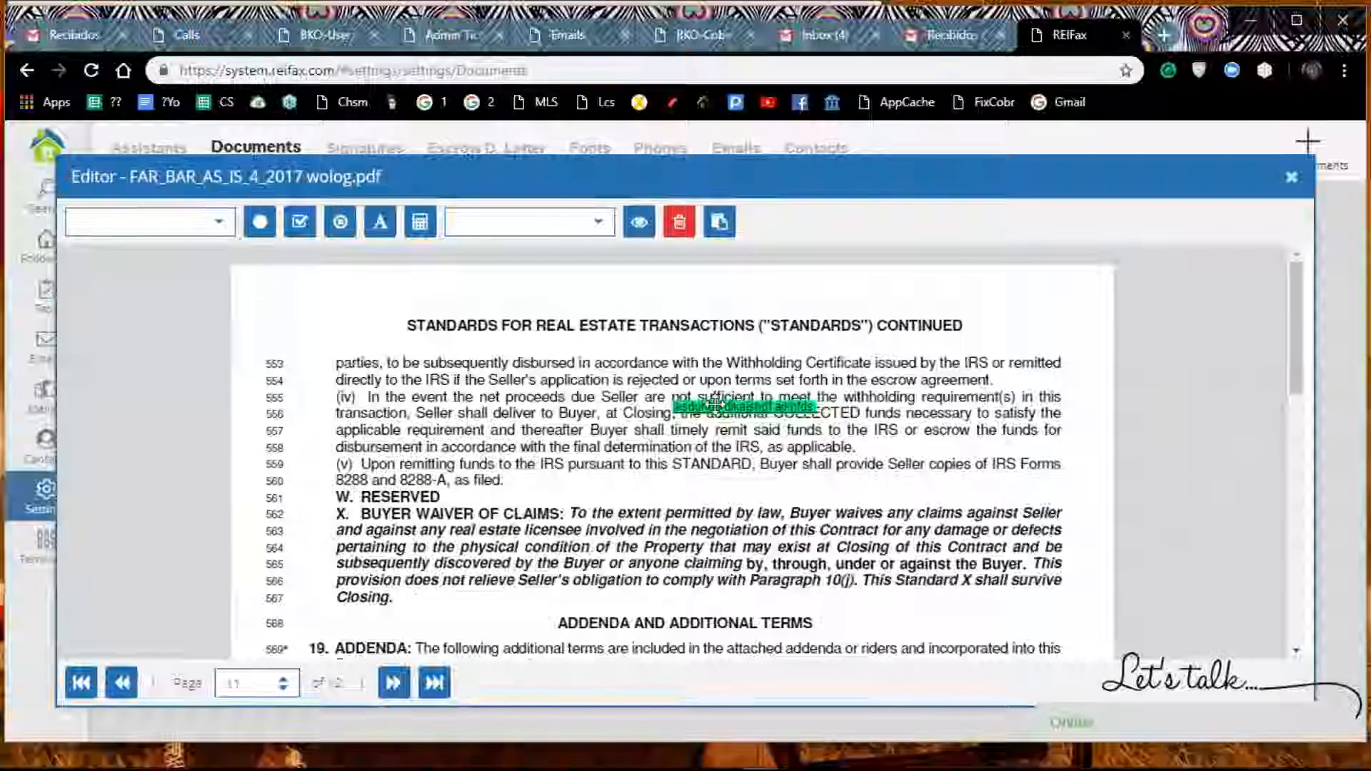
pyautogui.click(591, 580)
pyautogui.scroll(-1, 777, 500)
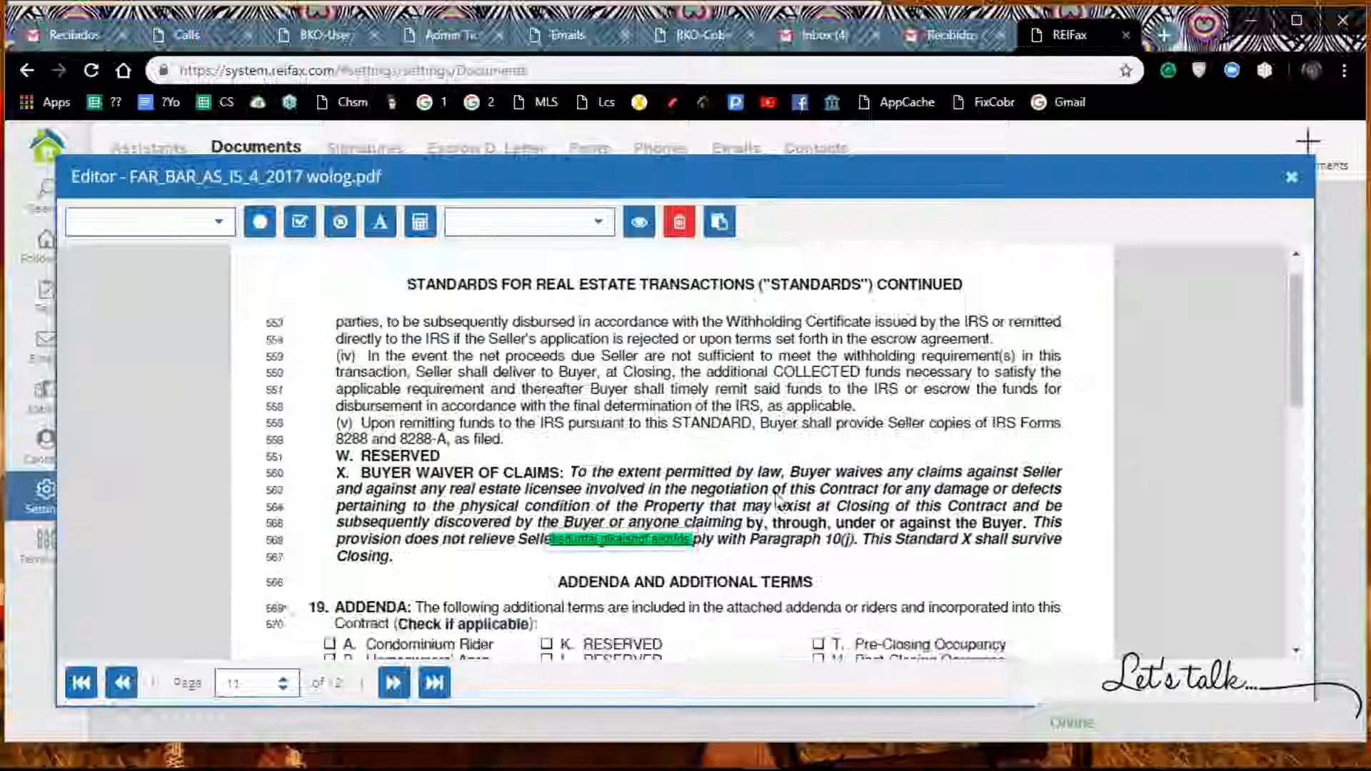
pyautogui.scroll(-5, 779, 500)
pyautogui.scroll(2, 675, 364)
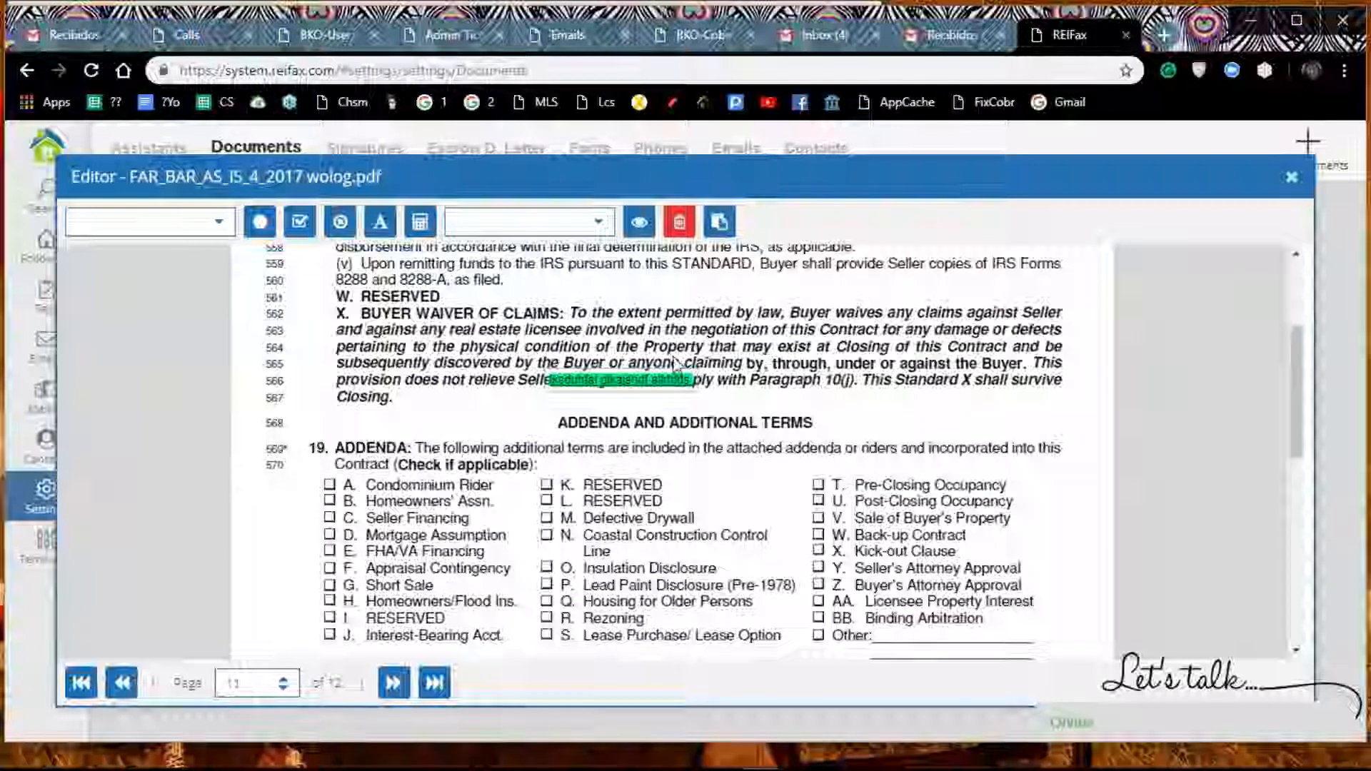
pyautogui.moveTo(656, 380); pyautogui.dragTo(605, 613)
pyautogui.scroll(-4, 664, 526)
pyautogui.moveTo(568, 310); pyautogui.dragTo(412, 452)
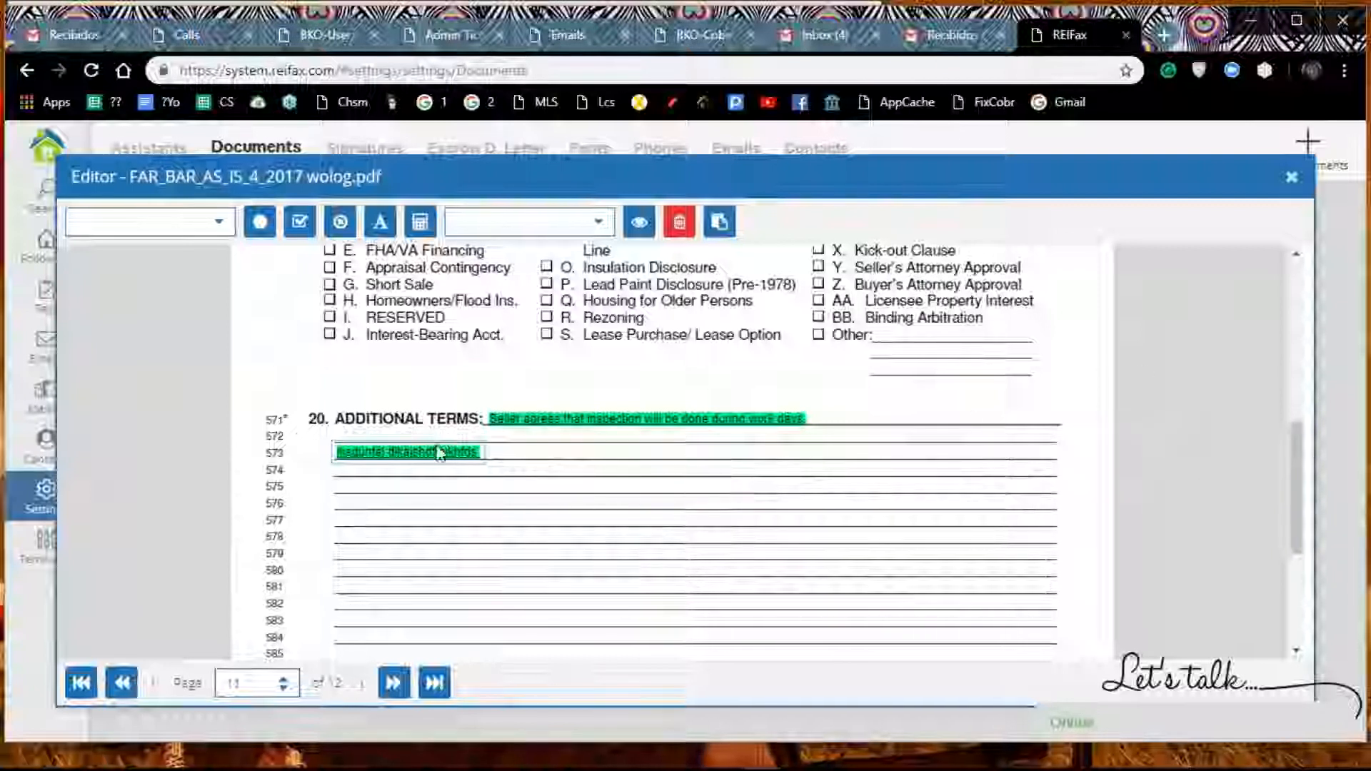
# Step: Go to page 12 of the contract and insert the second saved signature, the full one rather than the initials
pyautogui.scroll(-4, 431, 495)
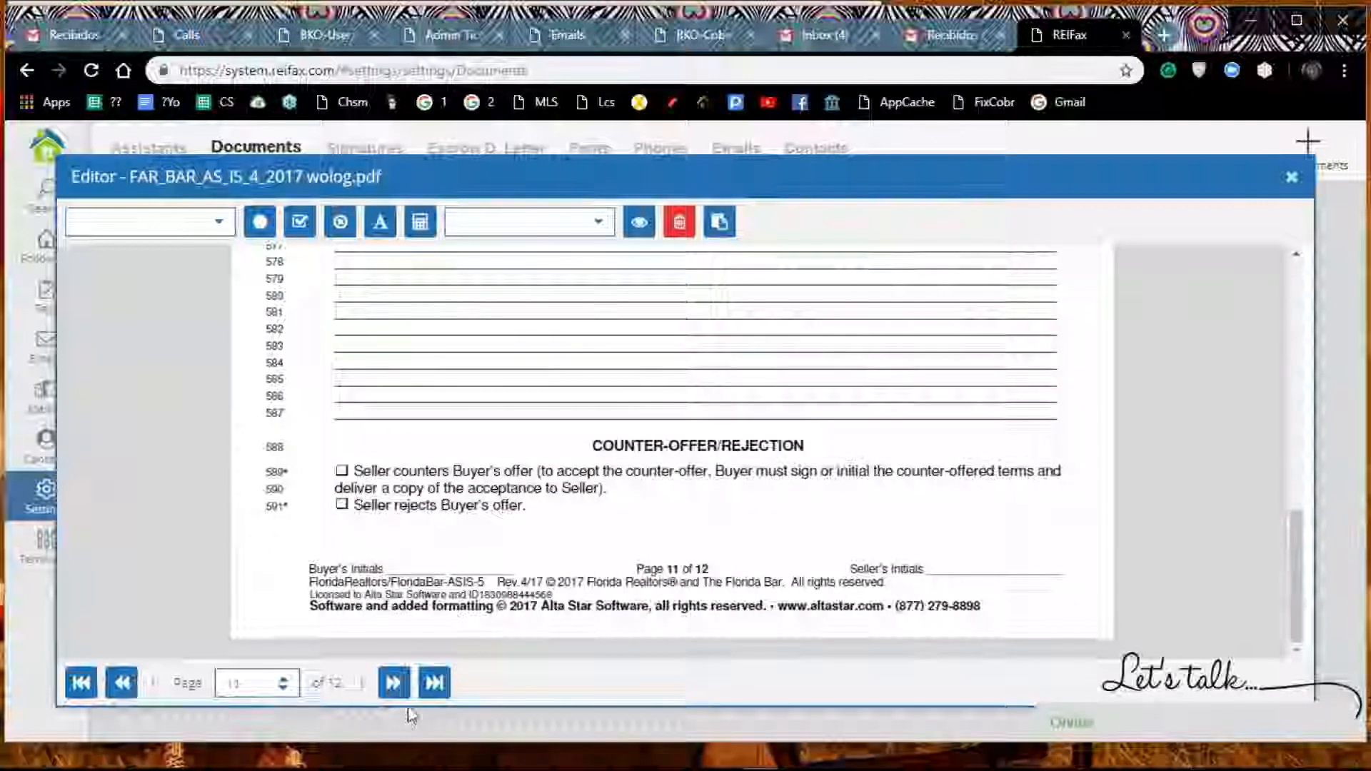
pyautogui.click(393, 684)
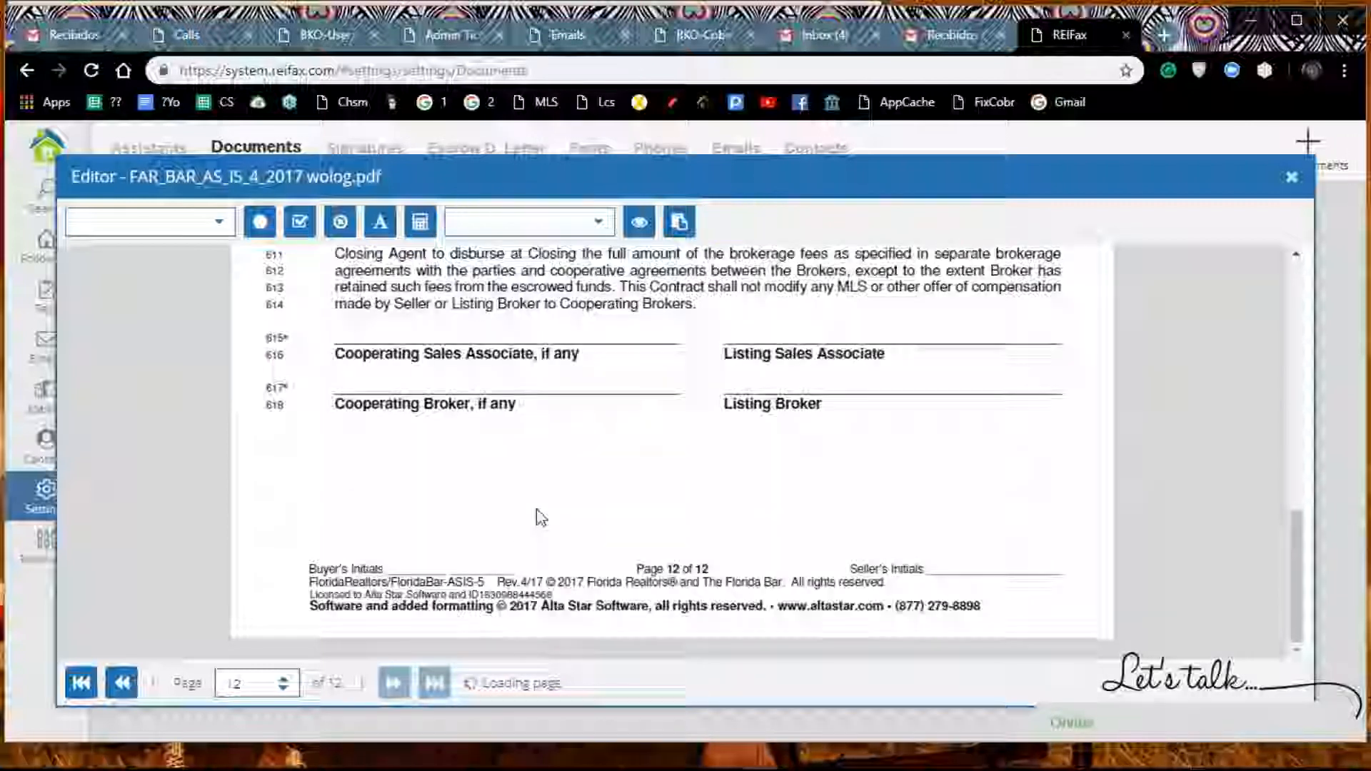
pyautogui.scroll(4, 537, 514)
pyautogui.scroll(5, 537, 514)
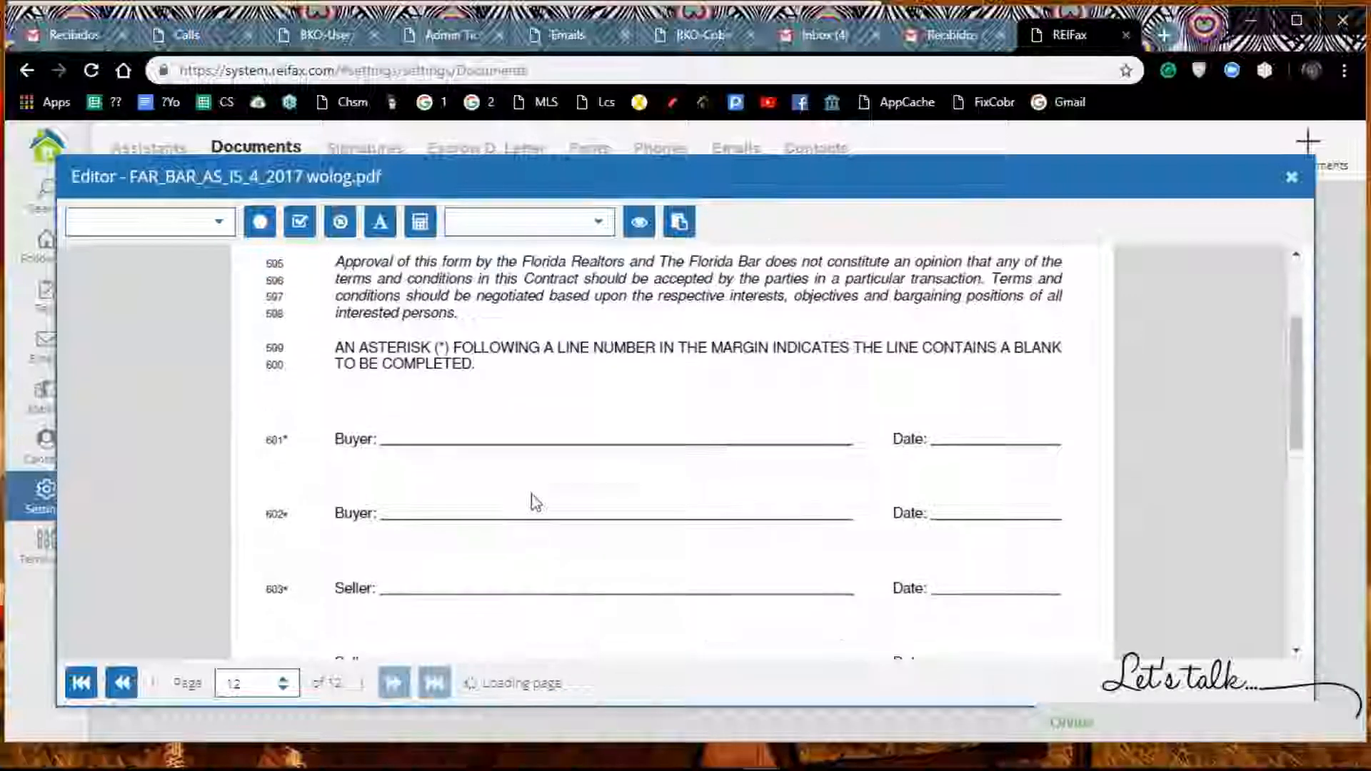
pyautogui.click(595, 224)
pyautogui.click(521, 400)
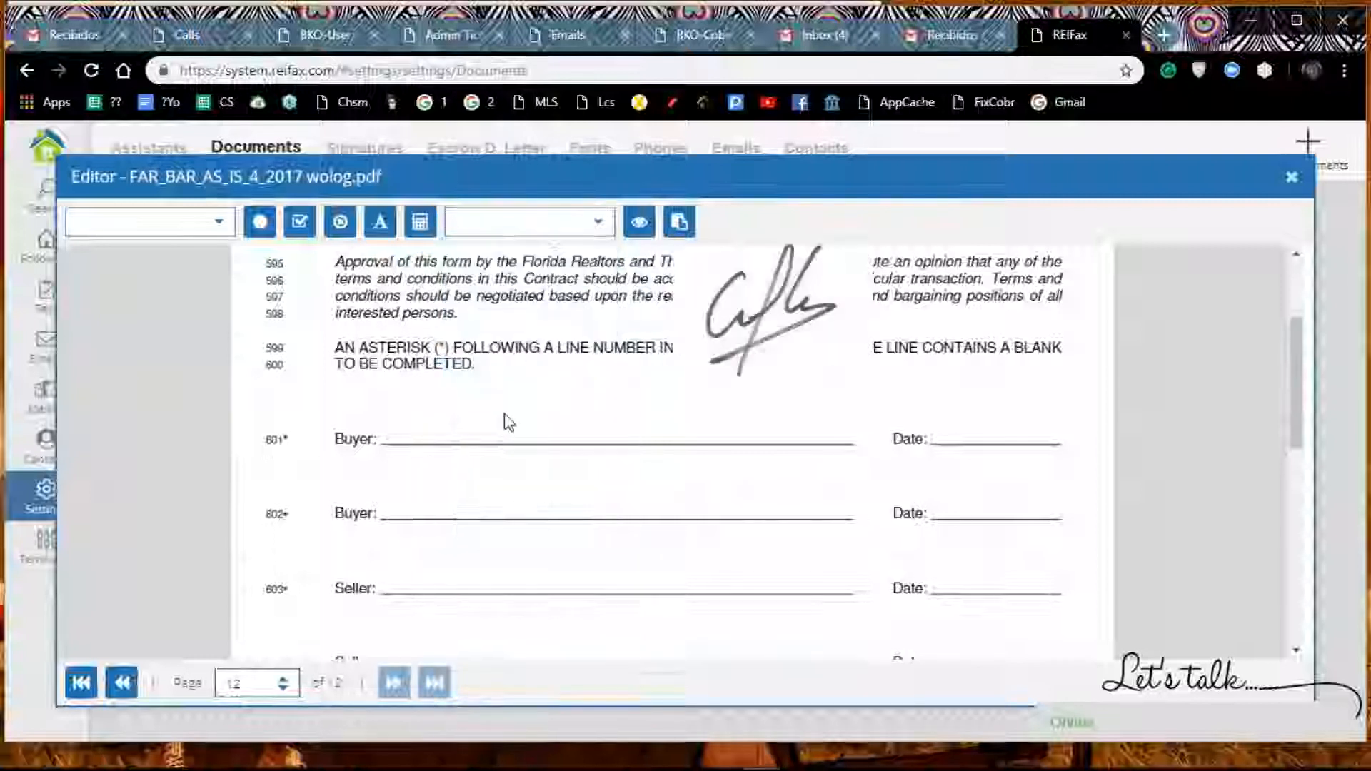
# Step: Shrink the signature and place it on the first Buyer line, line 601
pyautogui.moveTo(714, 318)
pyautogui.mouseDown()
pyautogui.moveTo(581, 396)
pyautogui.moveTo(474, 411)
pyautogui.moveTo(440, 440)
pyautogui.mouseUp()
pyautogui.moveTo(604, 340)
pyautogui.mouseDown()
pyautogui.moveTo(608, 327)
pyautogui.moveTo(527, 397)
pyautogui.mouseUp()
pyautogui.moveTo(479, 448); pyautogui.dragTo(536, 409)
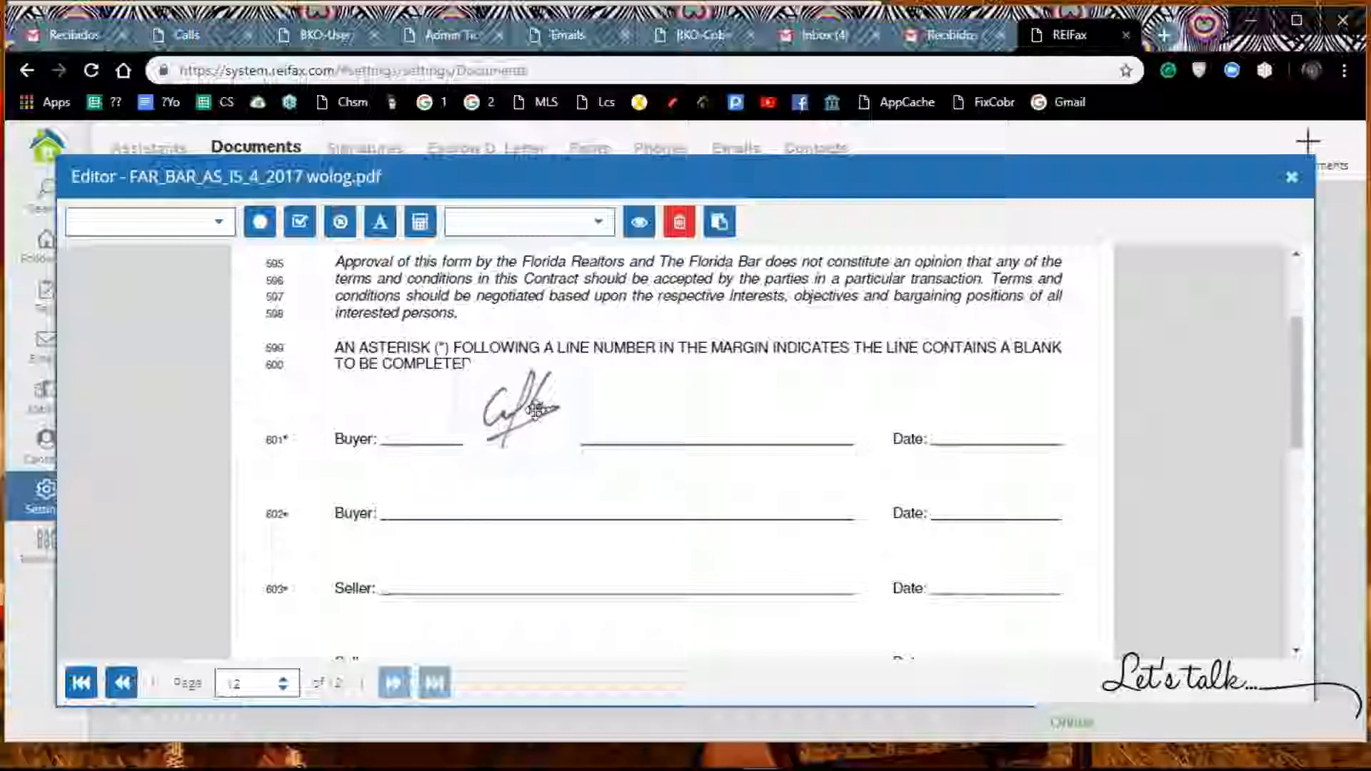
pyautogui.click(965, 427)
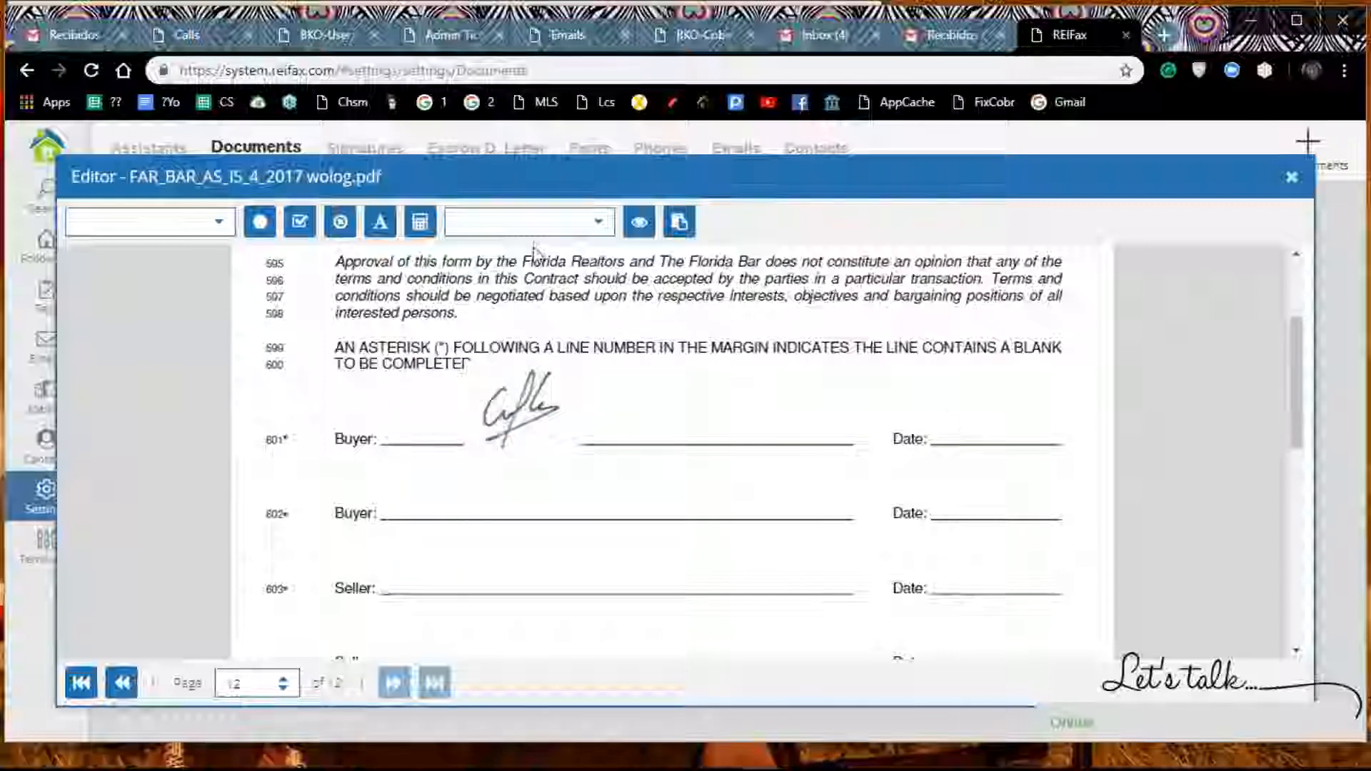
# Step: Insert the Today Date variable and place it on the Date line beside the first Buyer signature
pyautogui.click(219, 221)
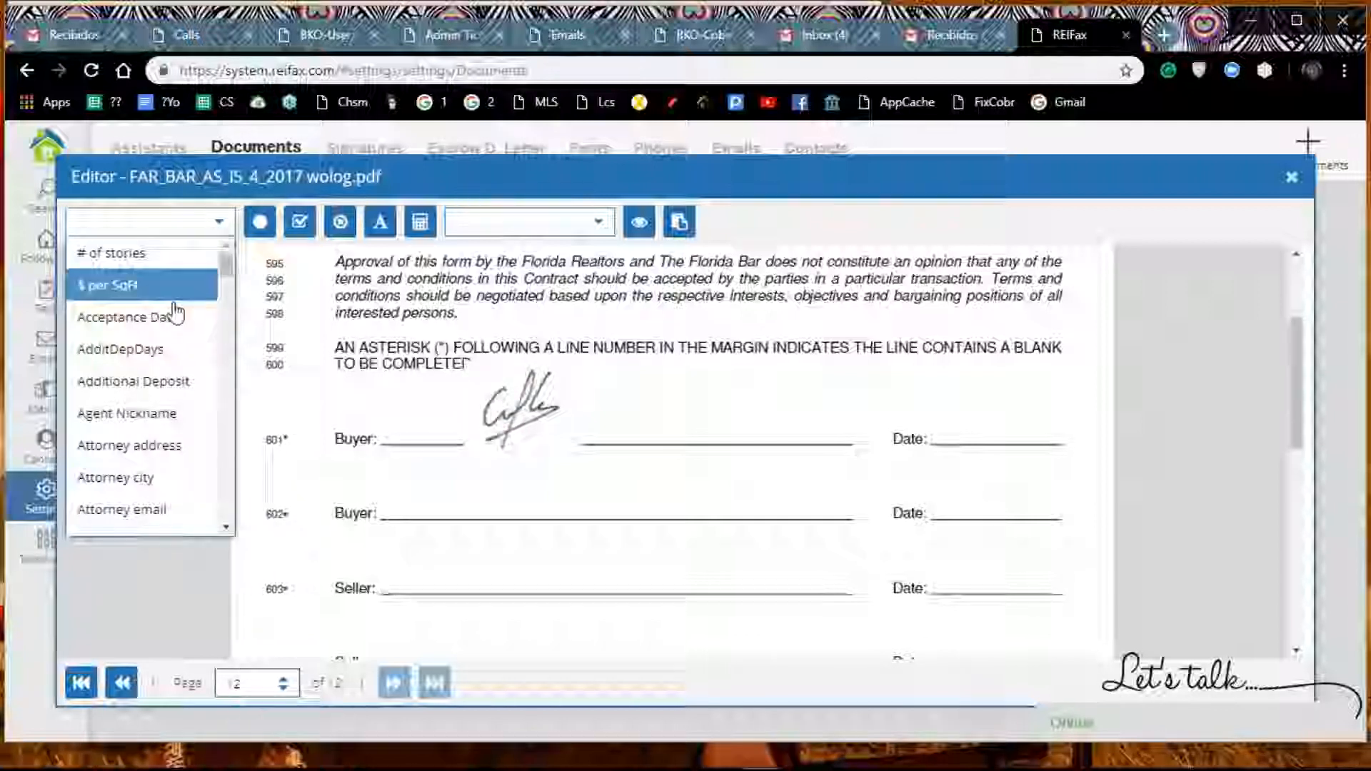
pyautogui.scroll(-20, 169, 321)
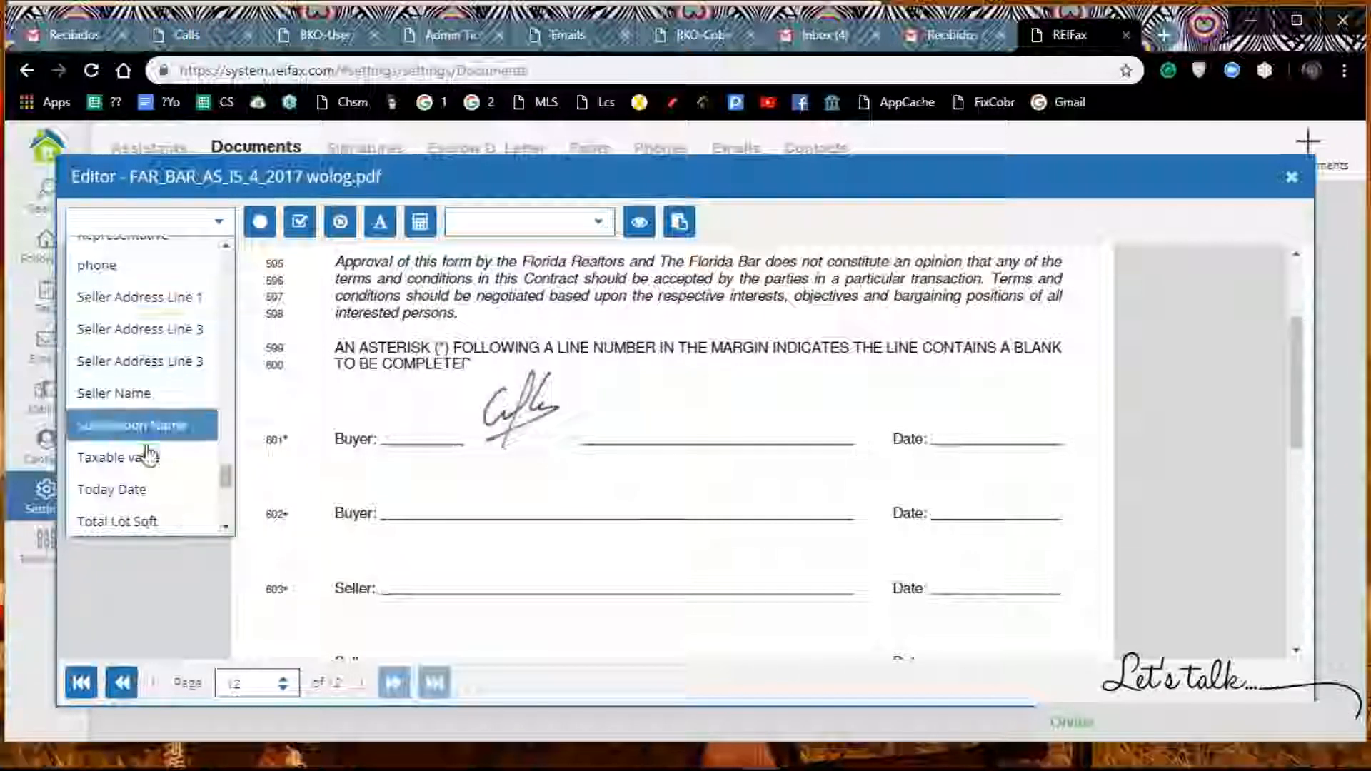
pyautogui.click(147, 489)
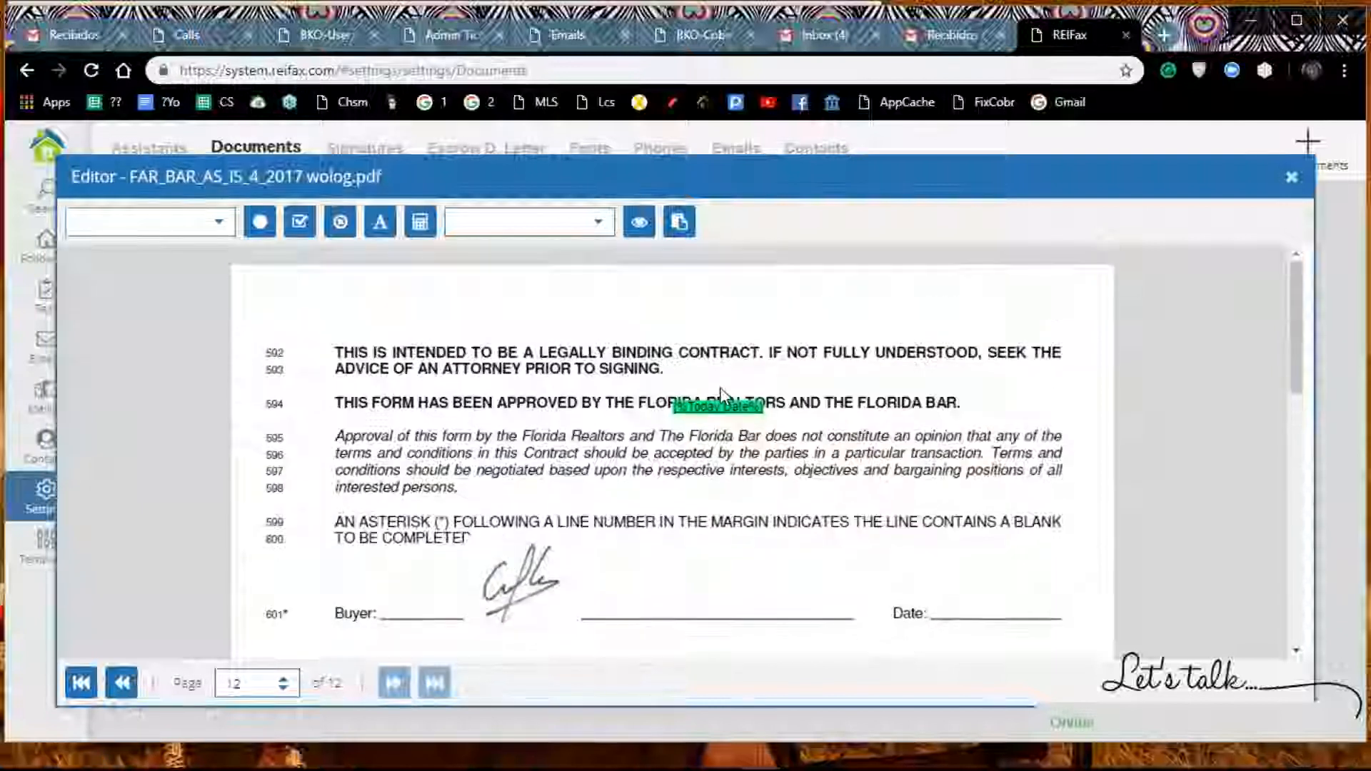
pyautogui.moveTo(730, 402); pyautogui.dragTo(998, 606)
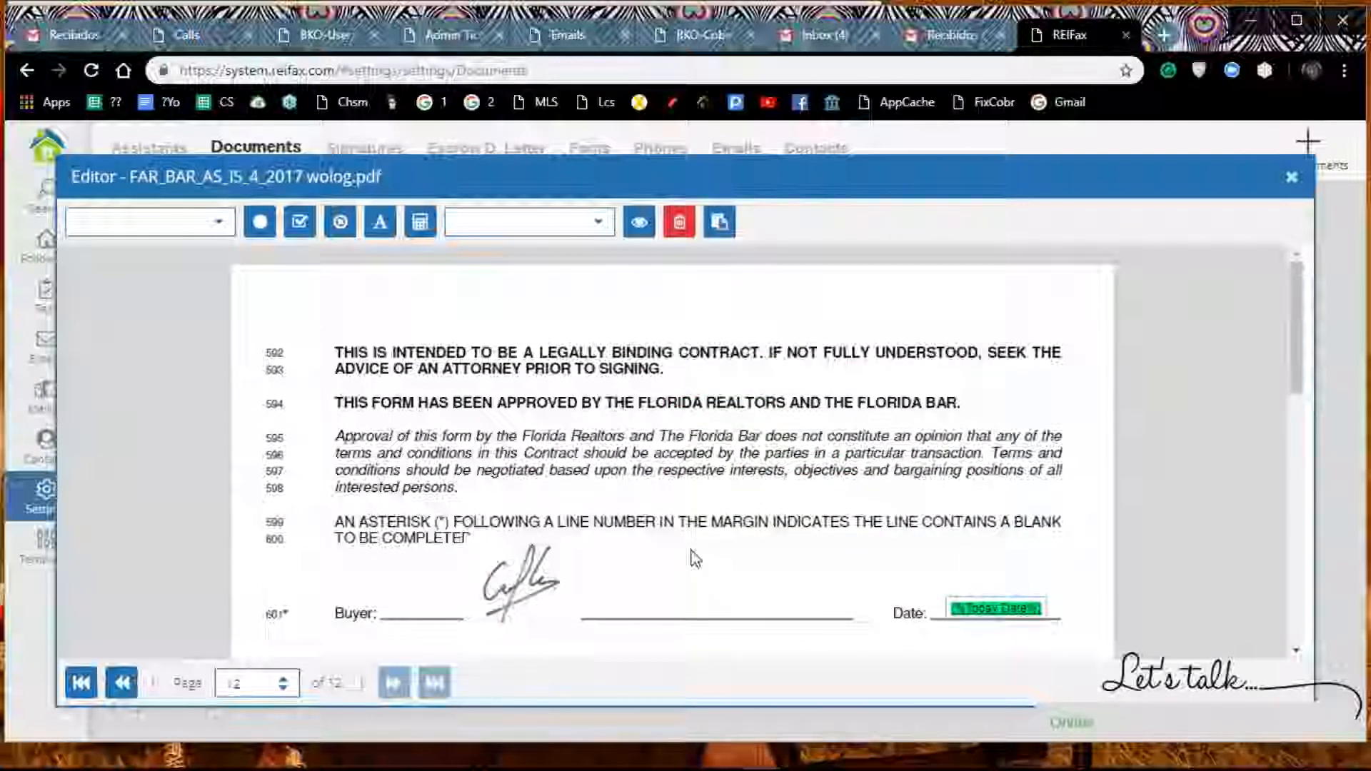
# Step: Insert the saved initials signature on page 12 of the contract
pyautogui.scroll(-7, 695, 558)
pyautogui.scroll(-3, 340, 607)
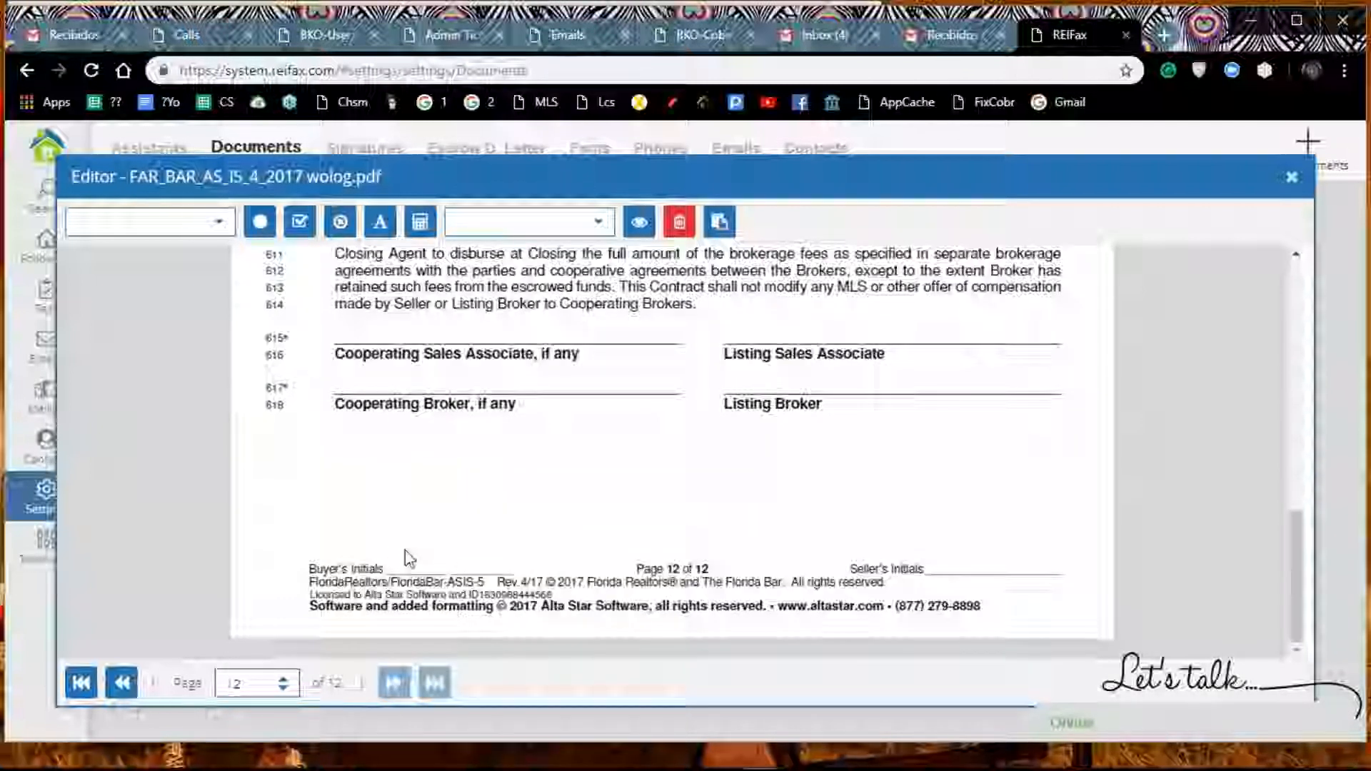
pyautogui.click(412, 537)
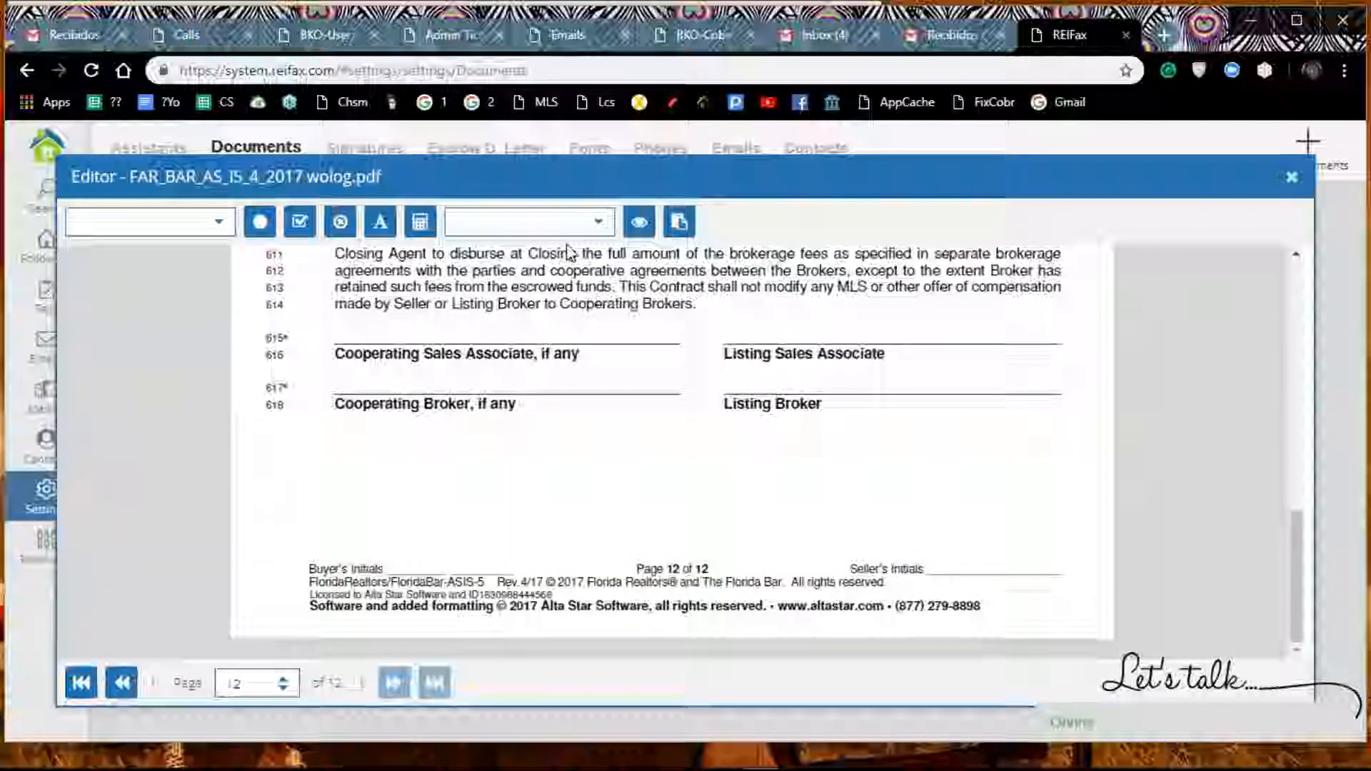
pyautogui.click(600, 228)
pyautogui.click(470, 518)
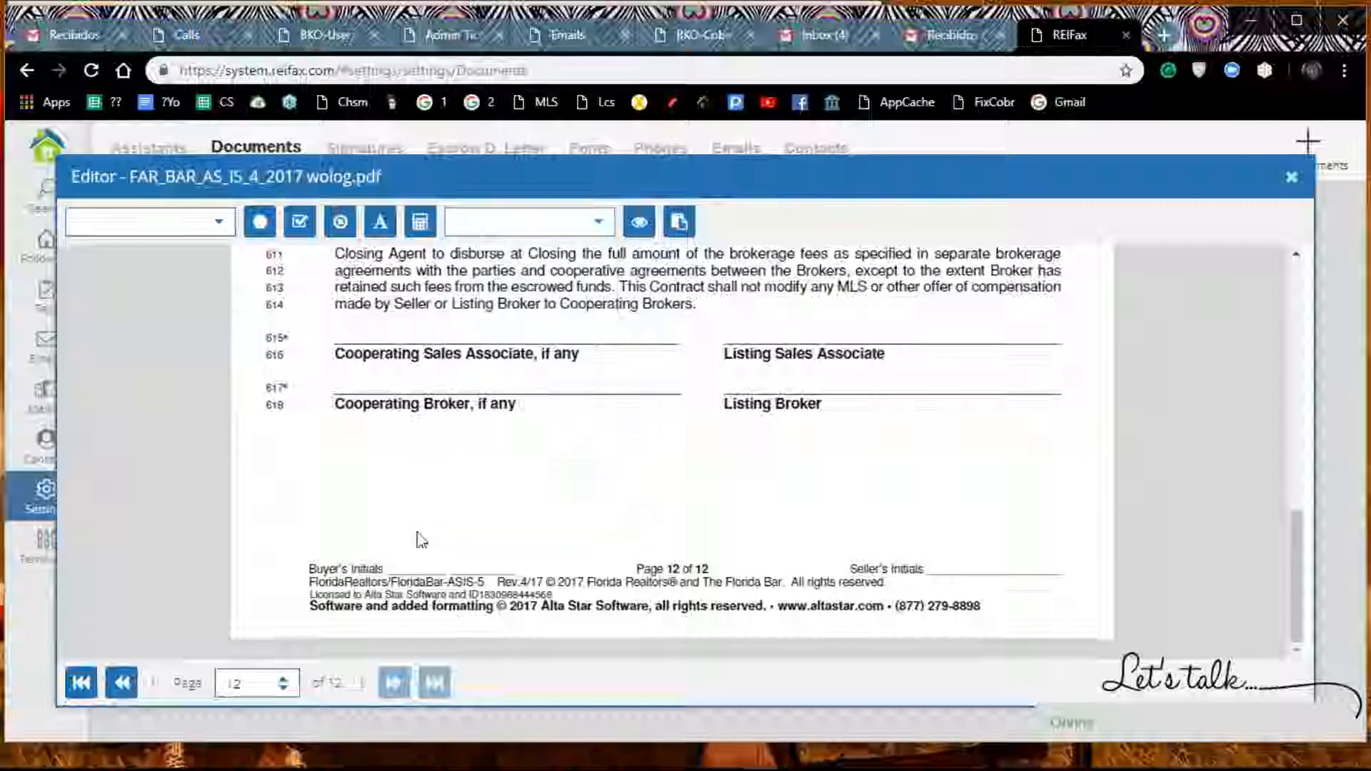
# Step: Move the initials down the page in stages and place them on the Buyer's Initials line in the page 12 footer
pyautogui.scroll(5, 592, 433)
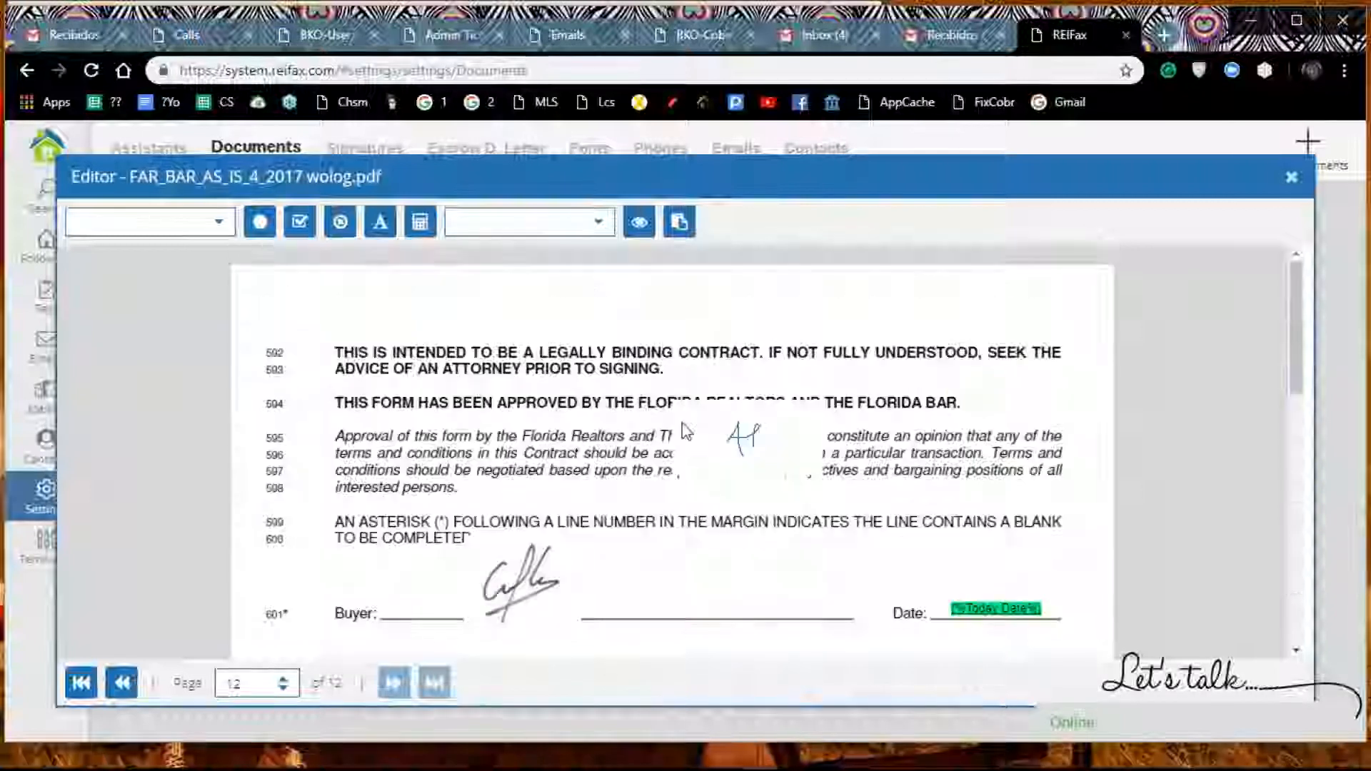
pyautogui.click(718, 402)
pyautogui.scroll(-5, 718, 401)
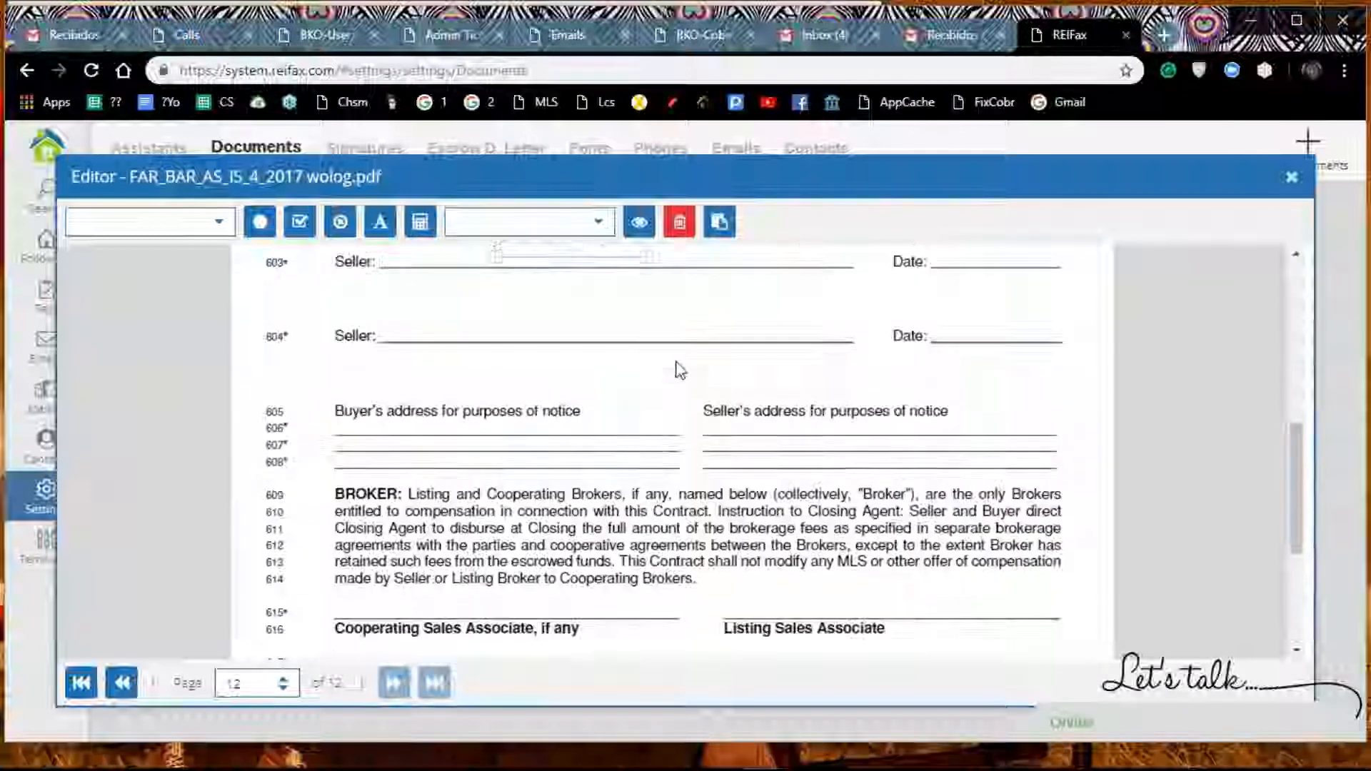
pyautogui.scroll(2, 675, 366)
pyautogui.moveTo(568, 413)
pyautogui.mouseDown()
pyautogui.moveTo(563, 541)
pyautogui.moveTo(512, 591)
pyautogui.mouseUp()
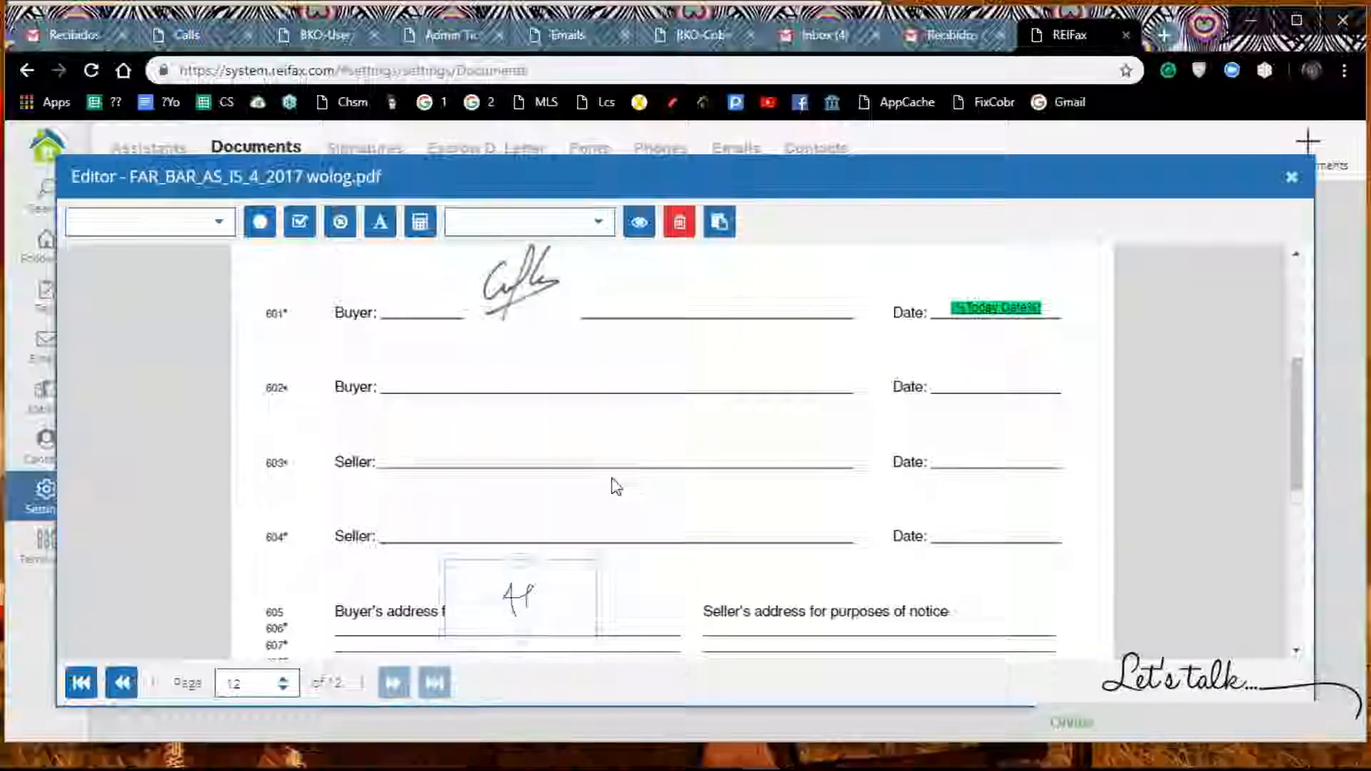
pyautogui.scroll(-4, 612, 483)
pyautogui.scroll(-1, 597, 401)
pyautogui.scroll(-2, 665, 407)
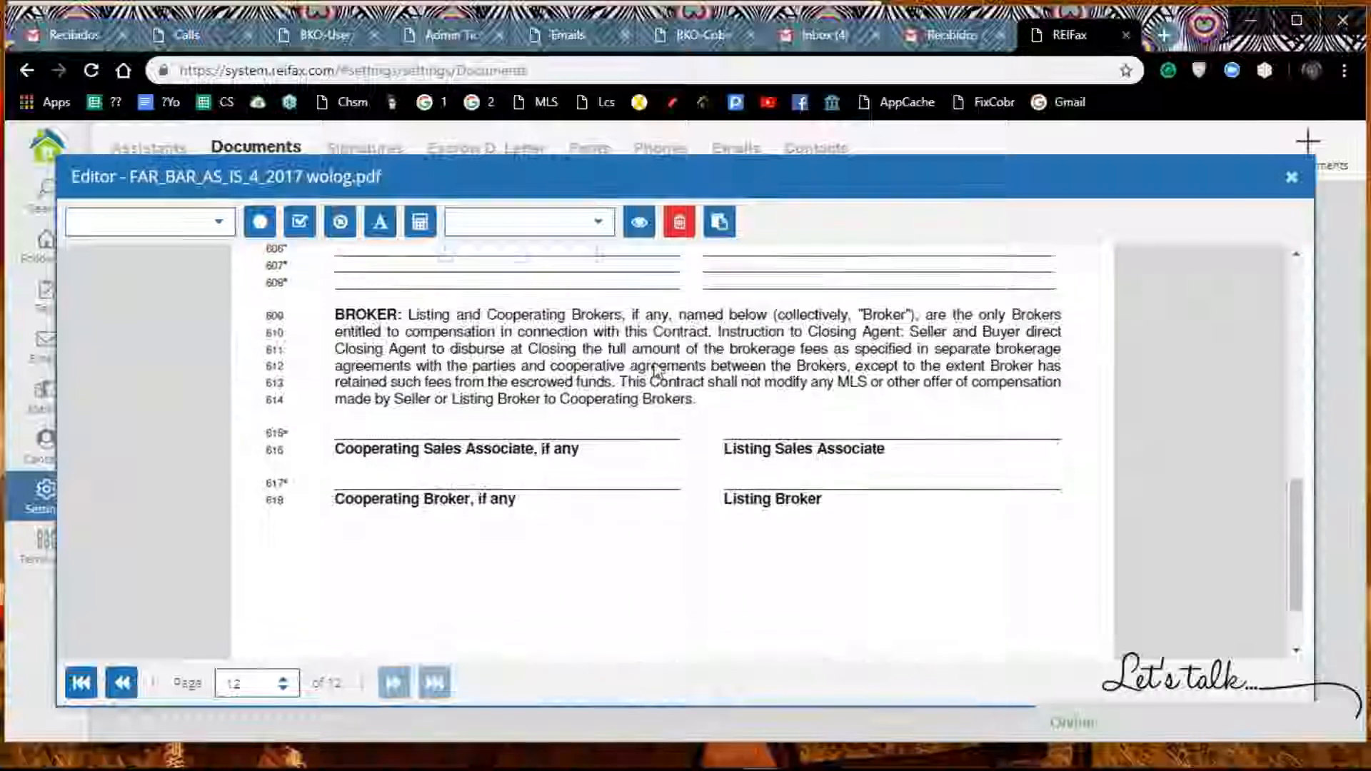
pyautogui.scroll(2, 665, 407)
pyautogui.moveTo(522, 299)
pyautogui.mouseDown()
pyautogui.moveTo(492, 451)
pyautogui.moveTo(490, 575)
pyautogui.mouseUp()
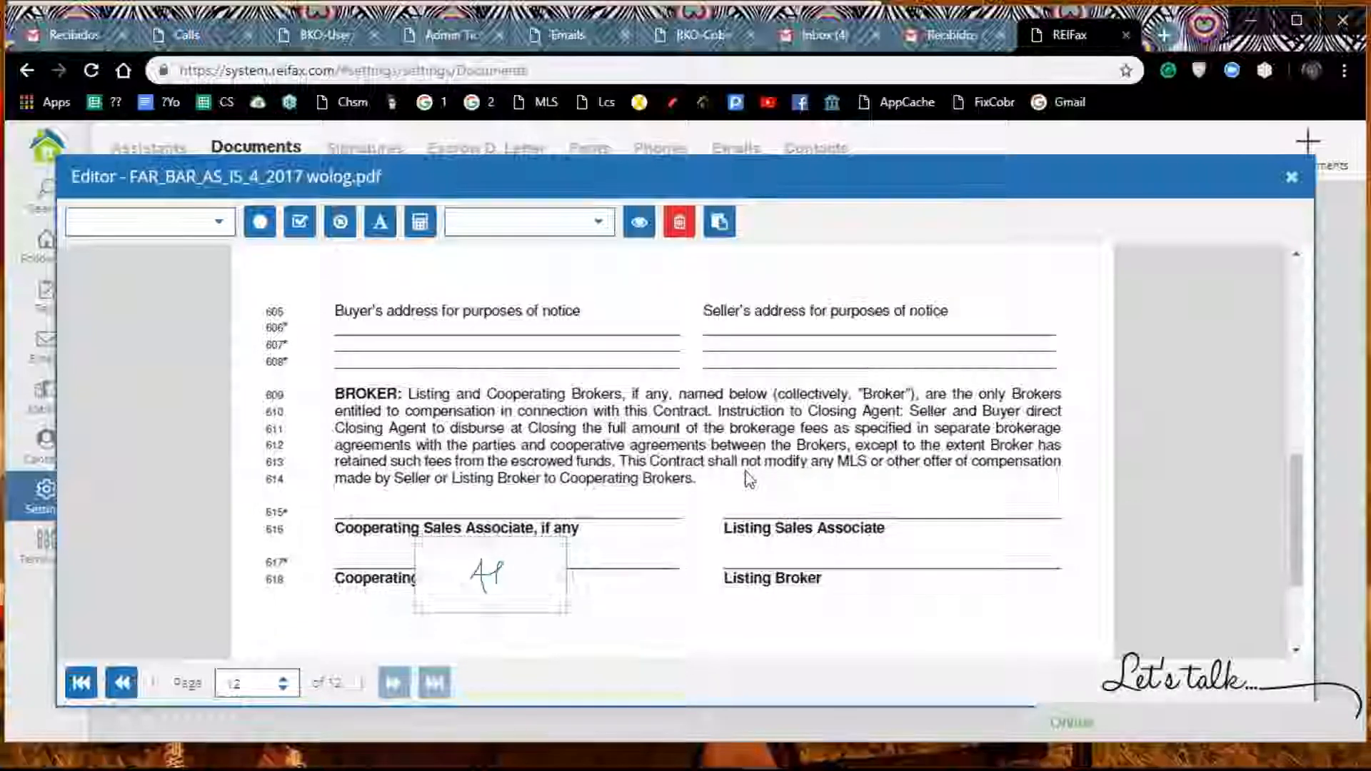
pyautogui.scroll(-2, 743, 477)
pyautogui.moveTo(537, 429)
pyautogui.mouseDown()
pyautogui.moveTo(539, 527)
pyautogui.moveTo(548, 495)
pyautogui.moveTo(468, 539)
pyautogui.mouseUp()
pyautogui.click(640, 477)
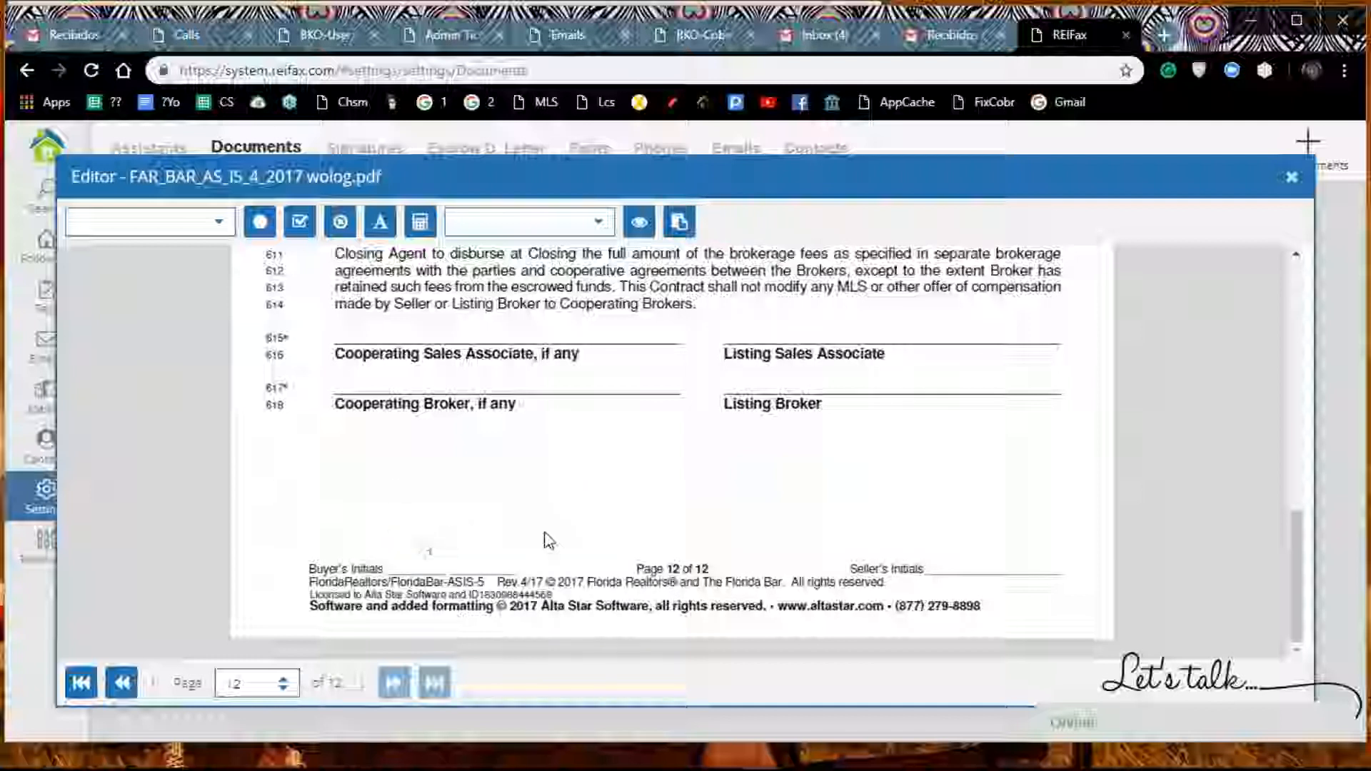
# Step: Close the contract editor and save the details of FAR_BAR_AS_IS_4_2017 wolog.pdf
pyautogui.scroll(5, 693, 422)
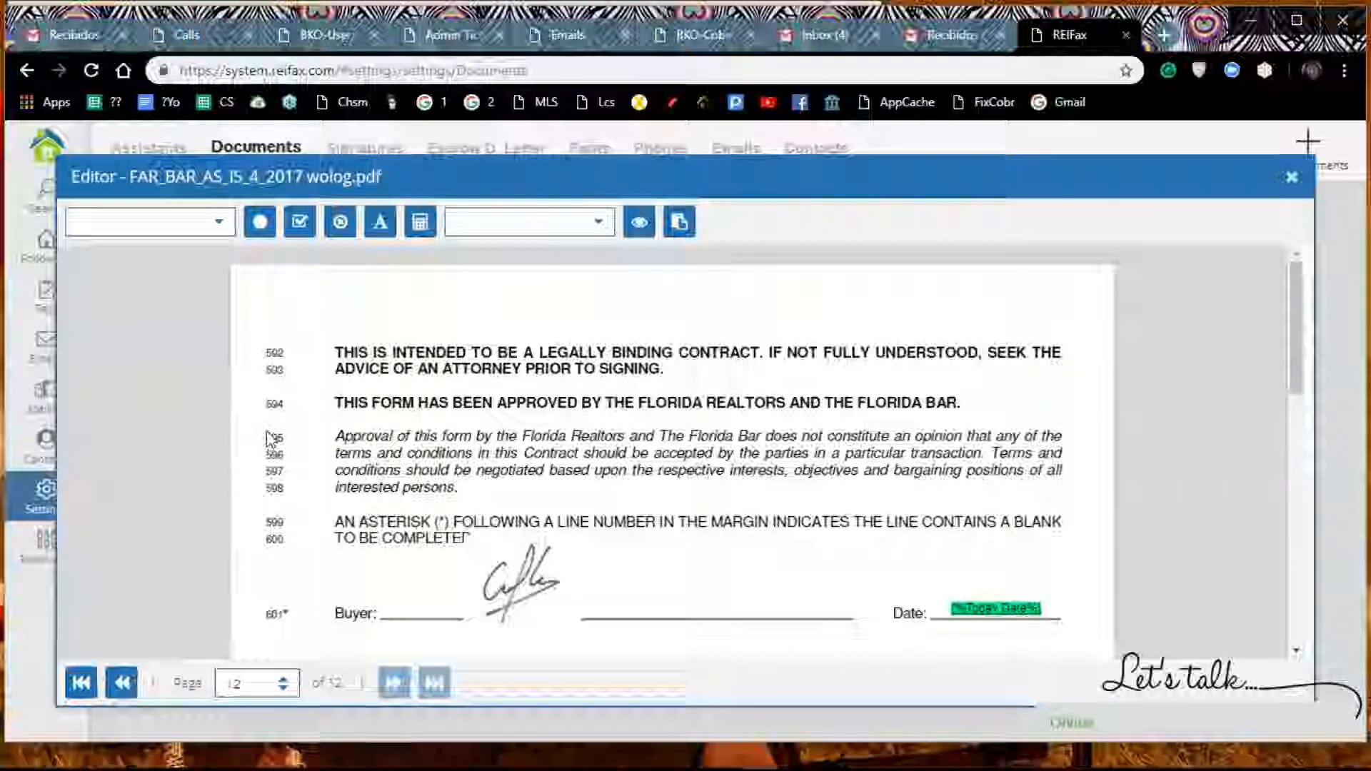
pyautogui.moveTo(1300, 662)
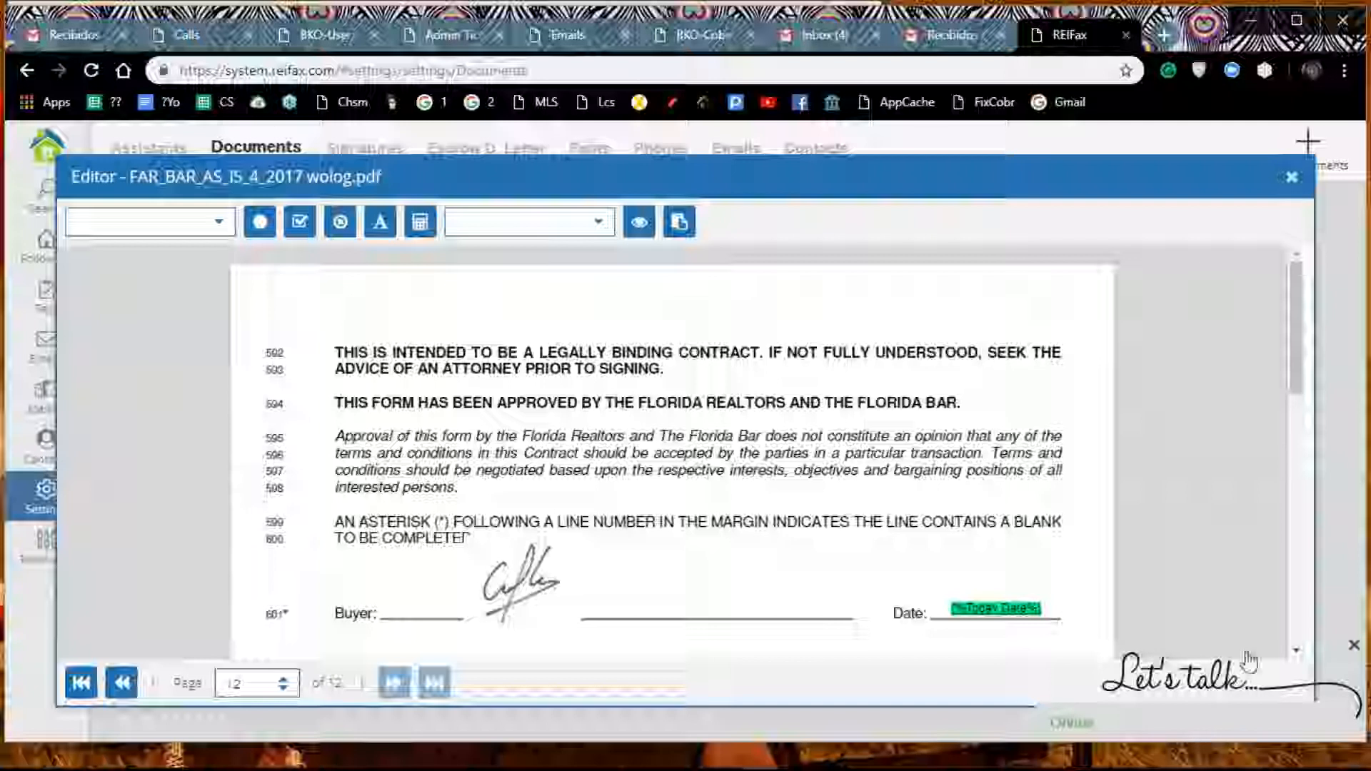
pyautogui.click(1353, 649)
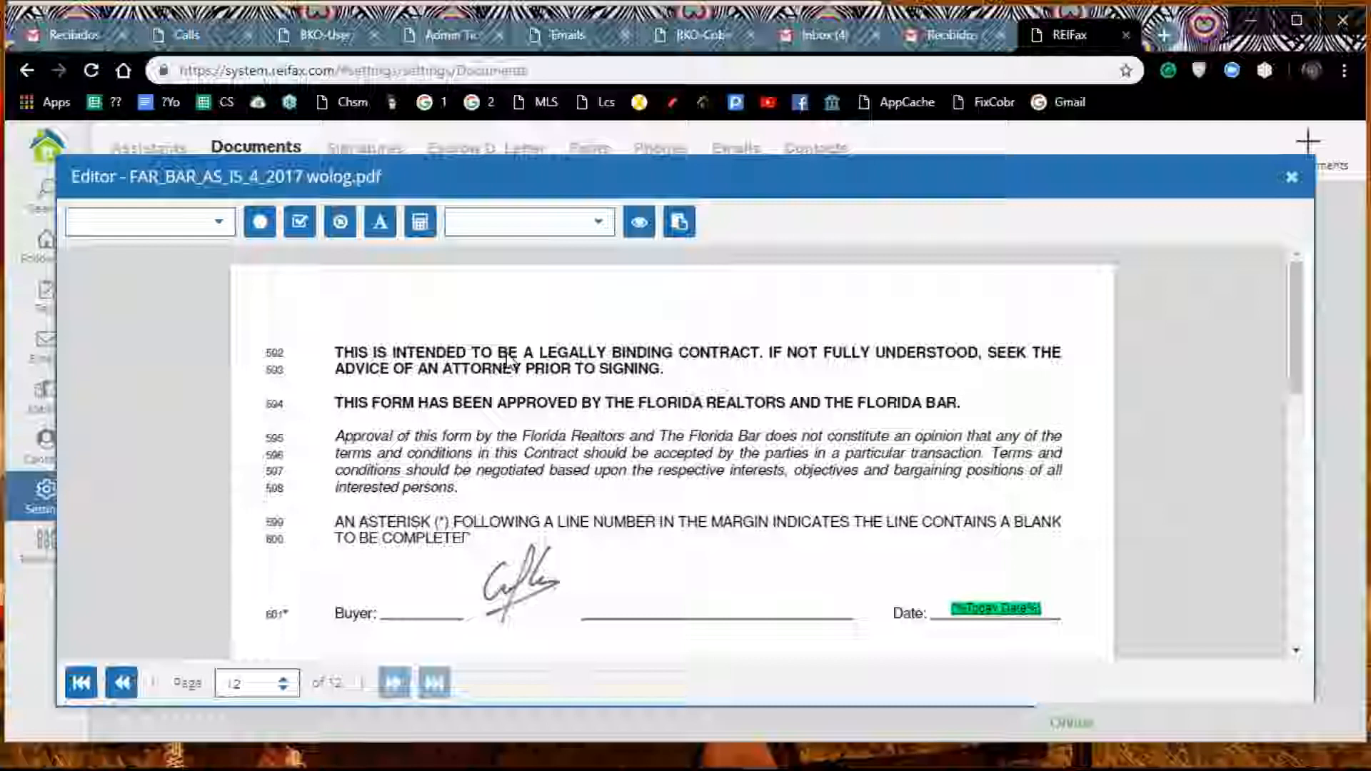
pyautogui.click(1294, 180)
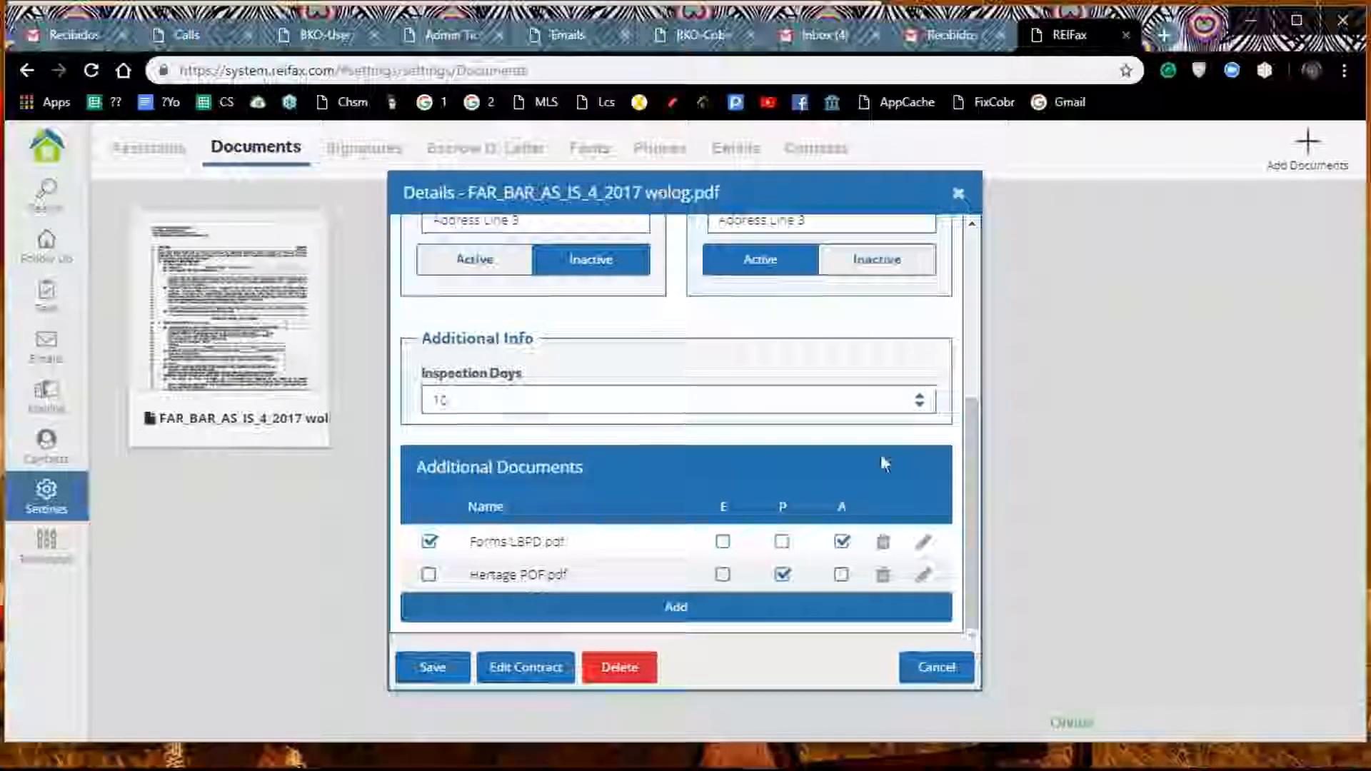
pyautogui.click(441, 674)
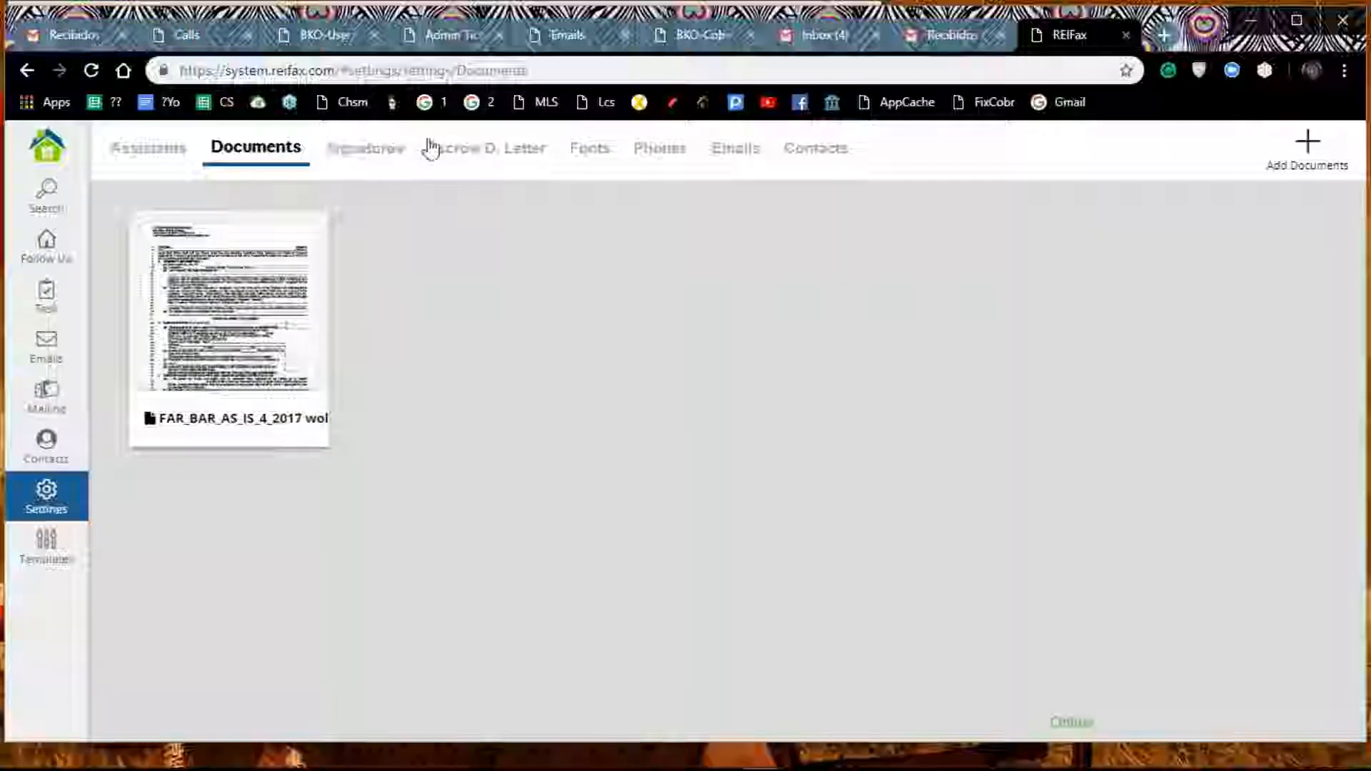
# Step: Open the escrow deposit letter settings and review the contact details of both escrow agents
pyautogui.click(506, 158)
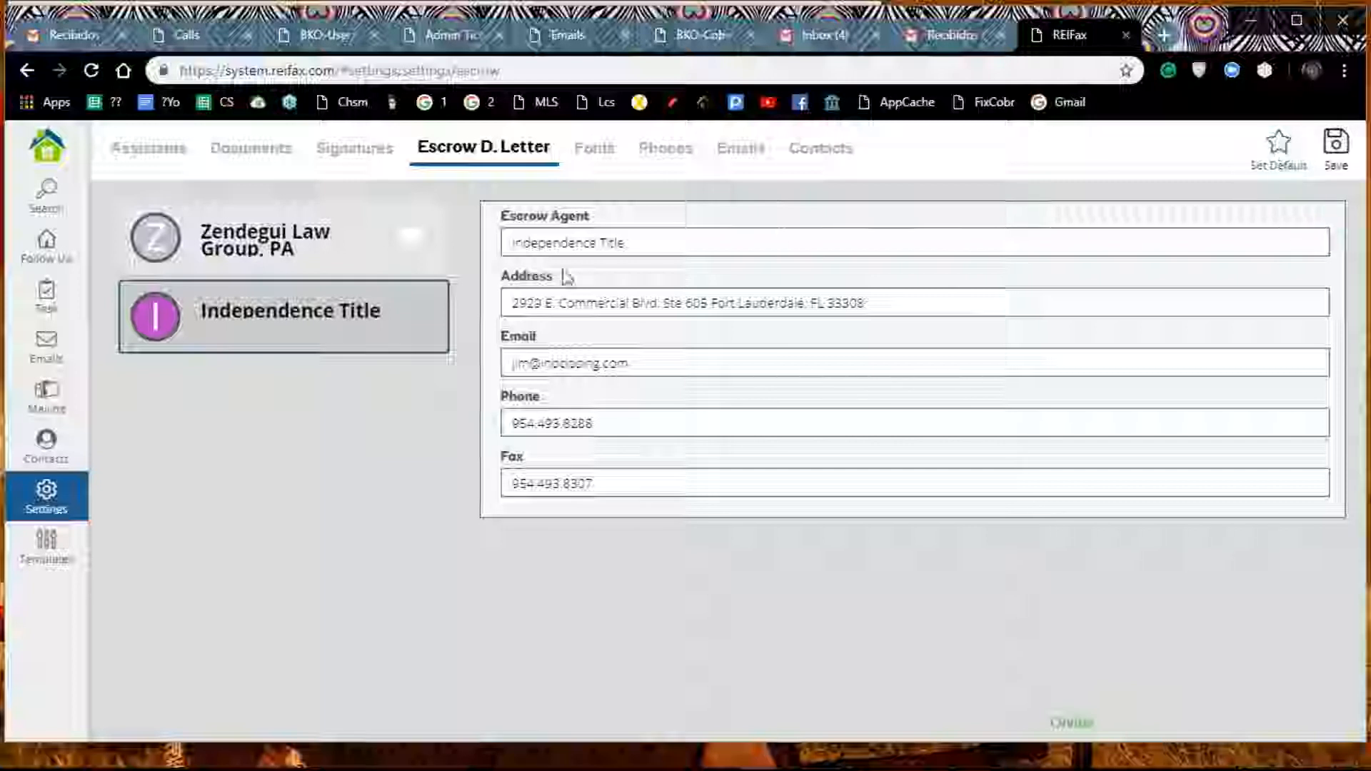
pyautogui.doubleClick(361, 314)
pyautogui.click(423, 242)
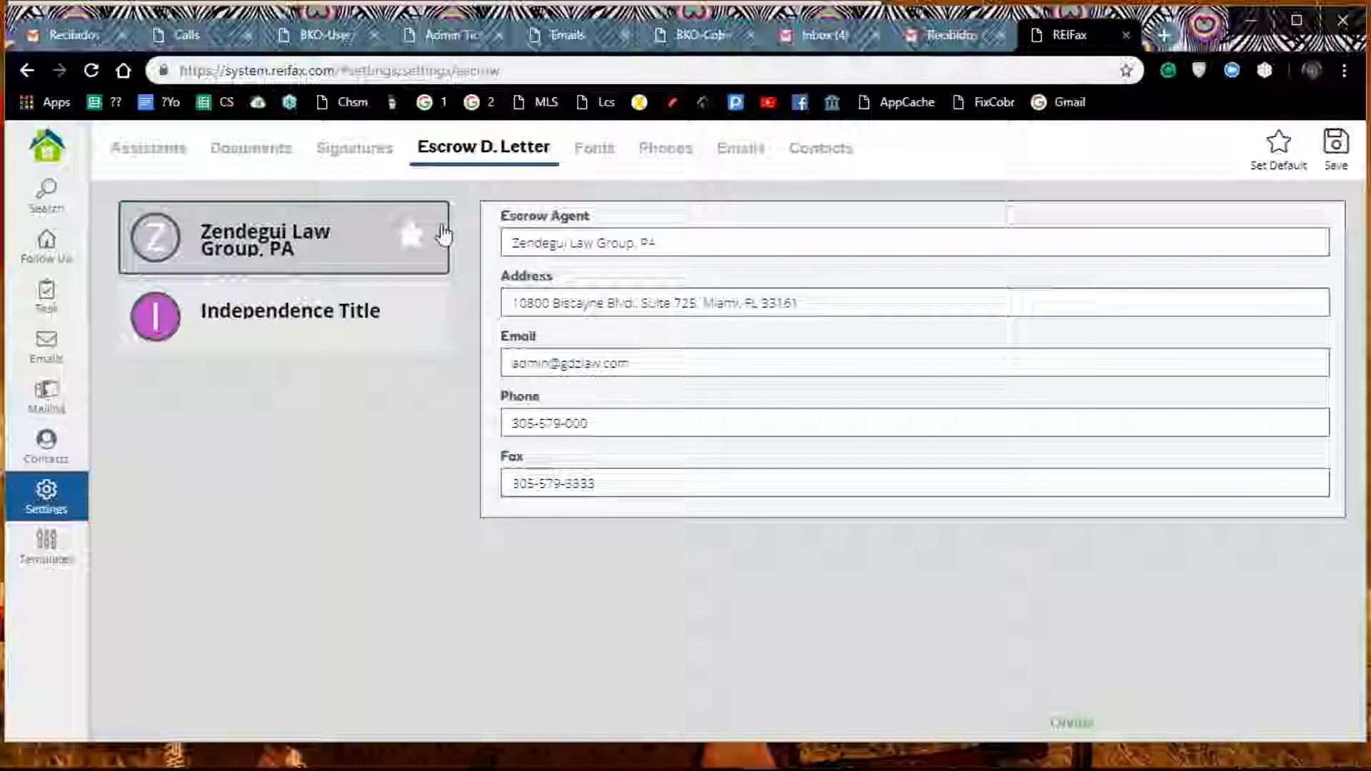
pyautogui.click(303, 340)
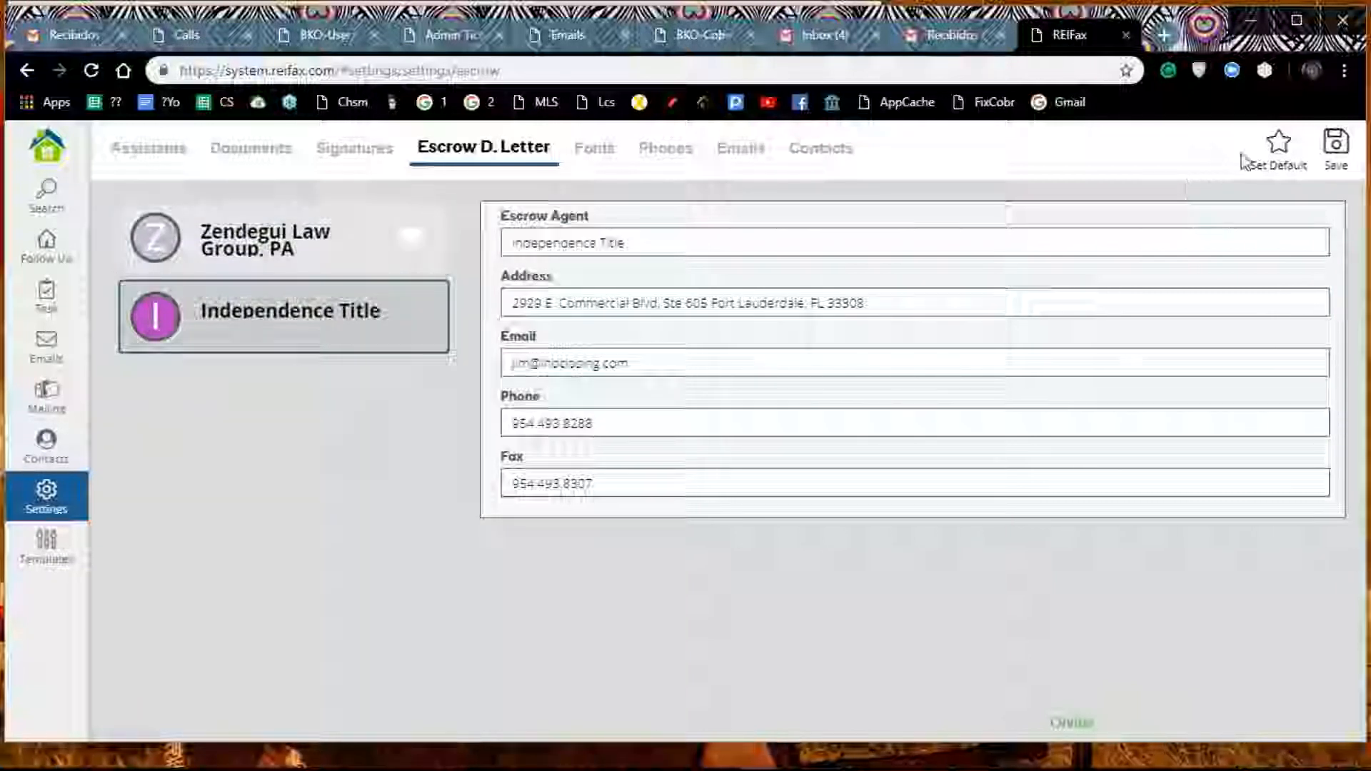
# Step: Select Zendegui Law Group, PA as the escrow agent and save the escrow deposit letter settings
pyautogui.click(410, 247)
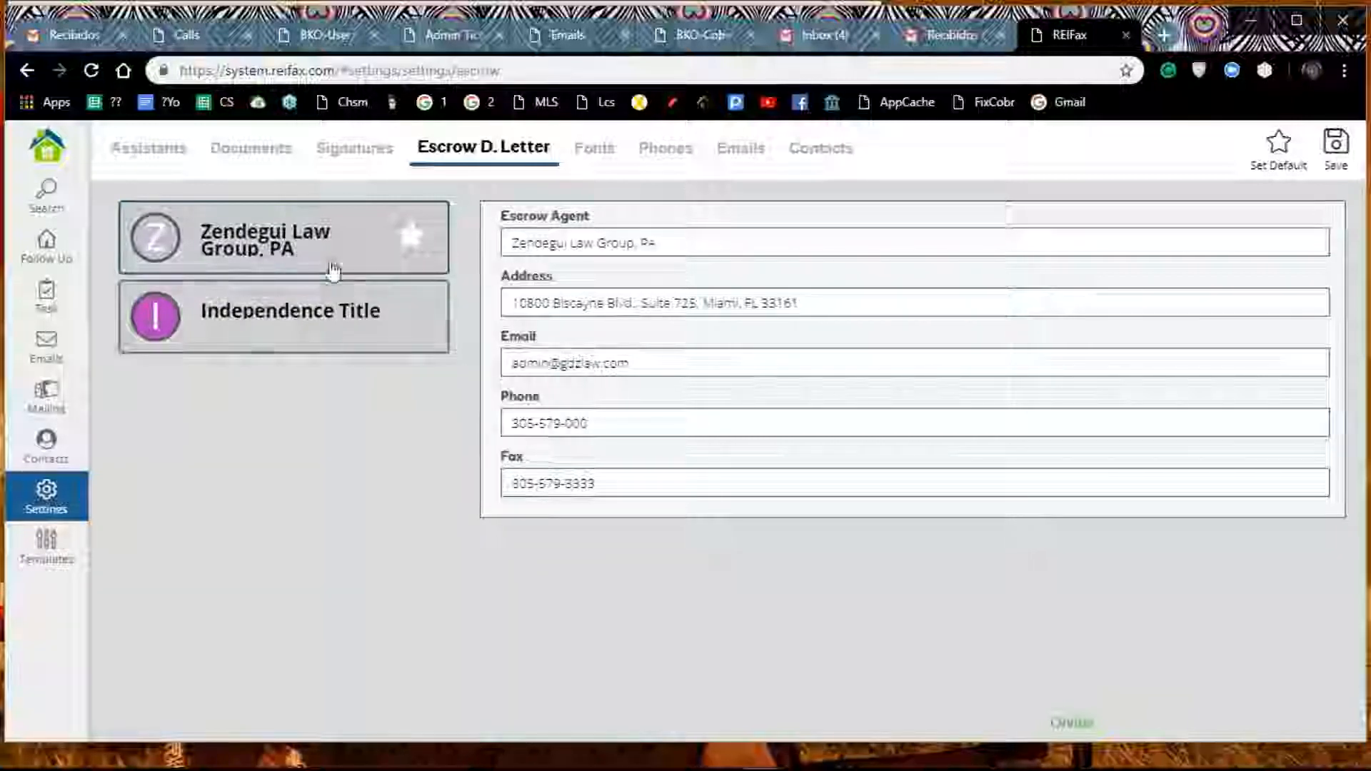
pyautogui.click(1335, 147)
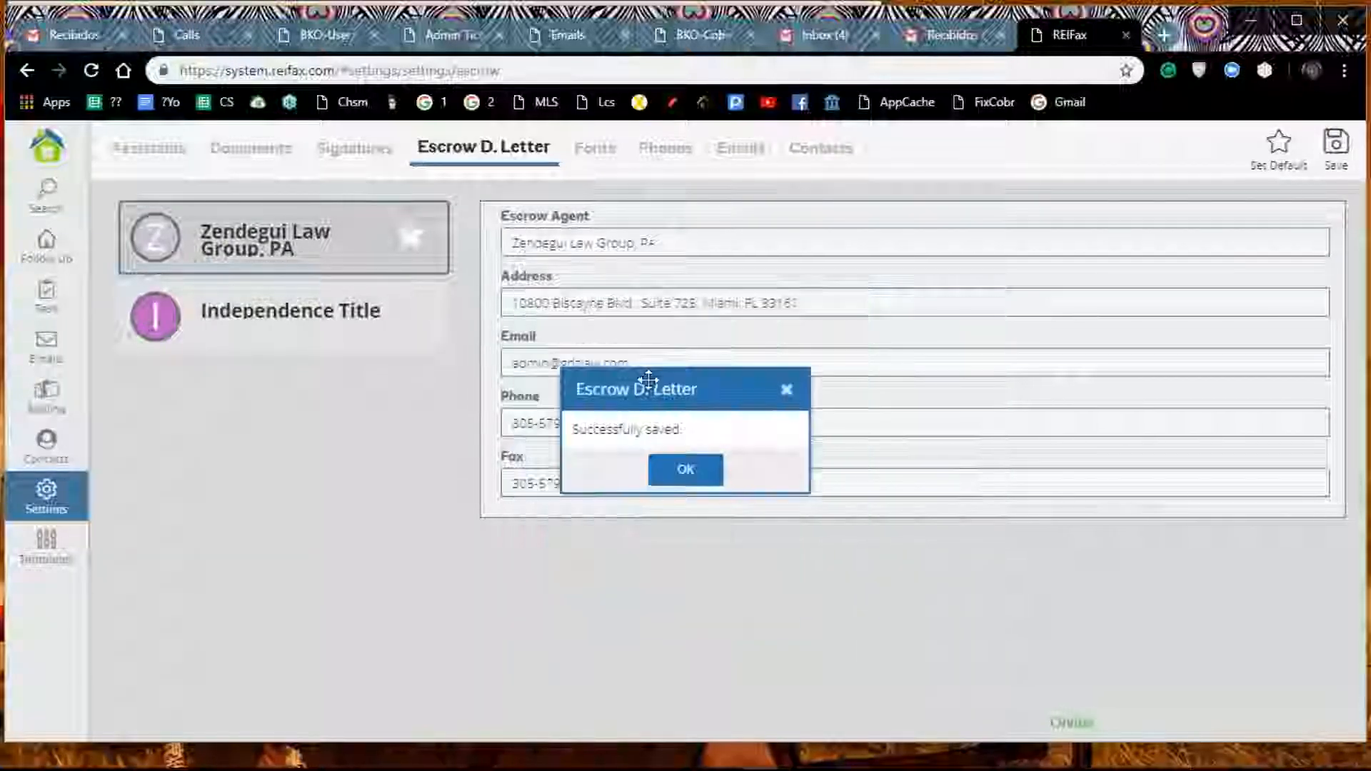
pyautogui.click(662, 472)
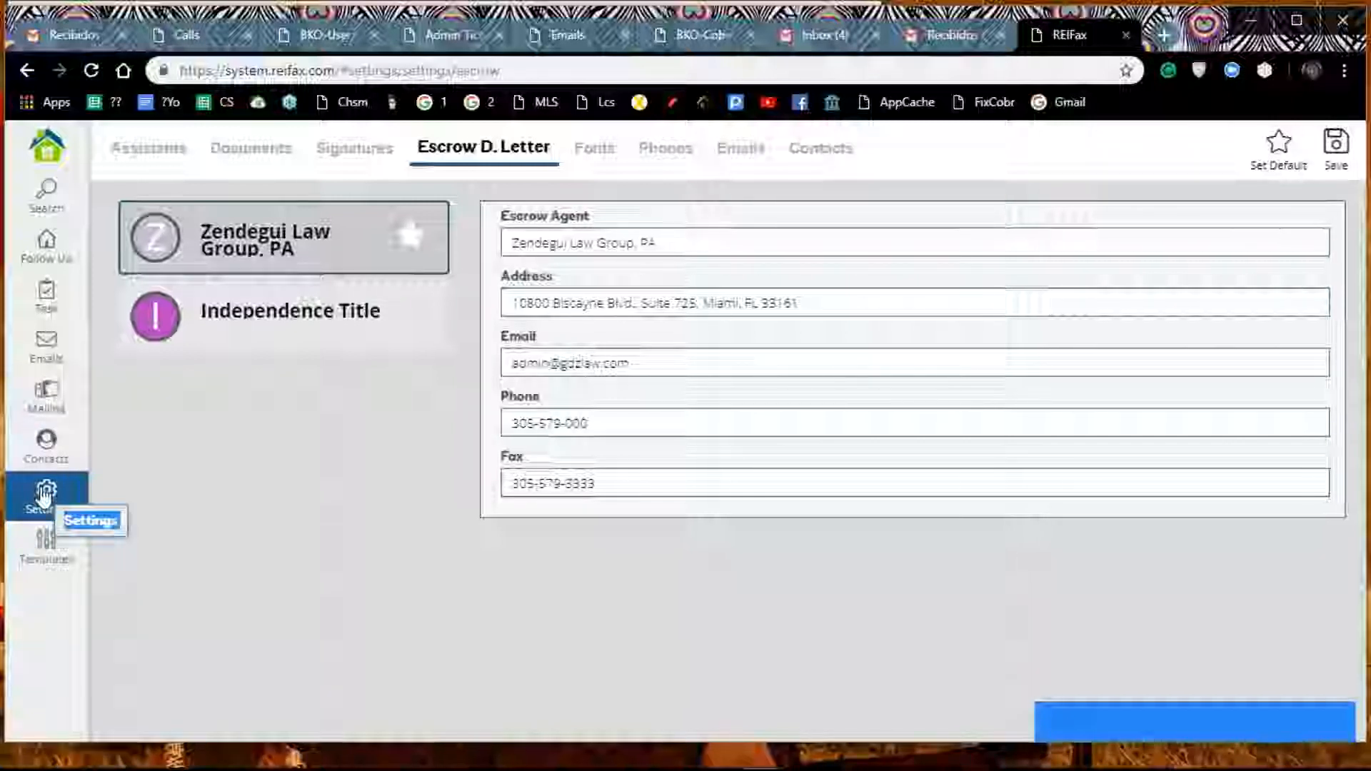
# Step: Go from the settings to the message templates and show the email templates
pyautogui.click(48, 556)
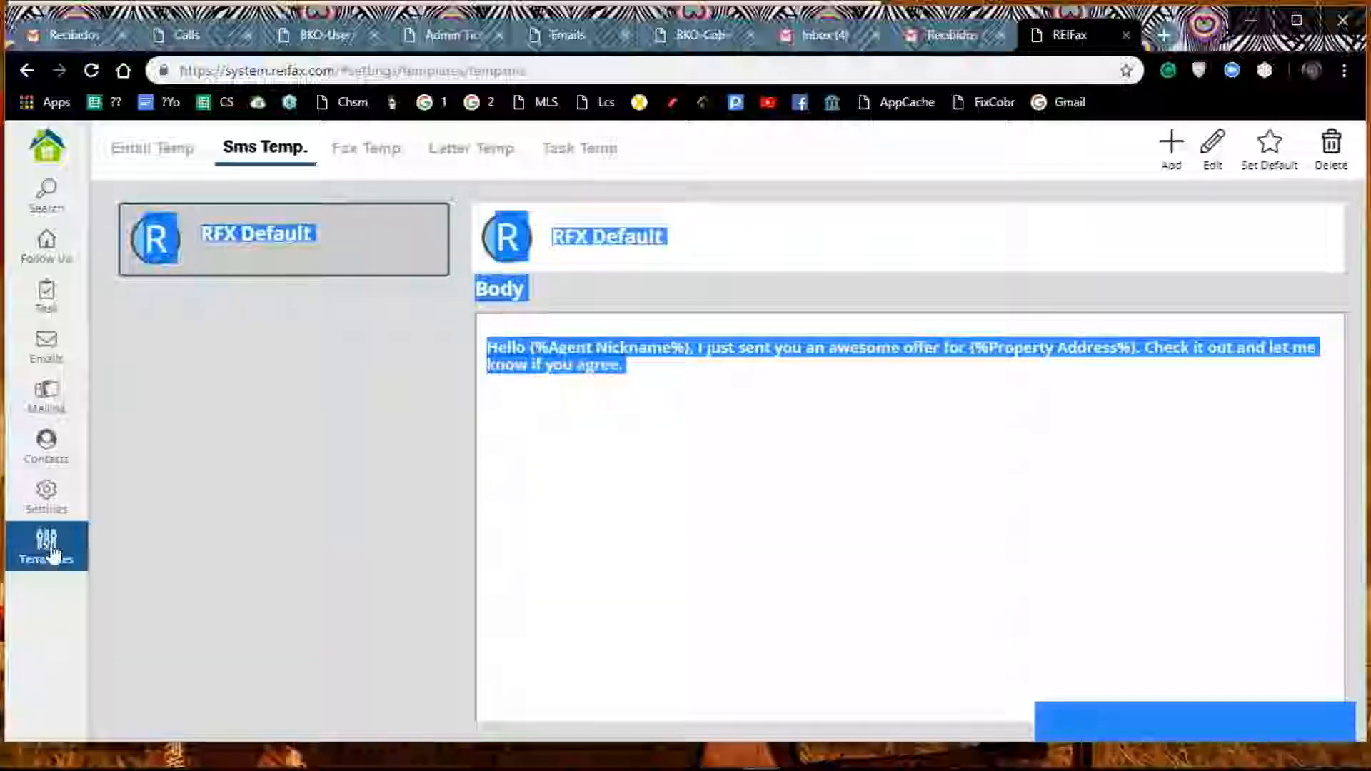
pyautogui.click(180, 516)
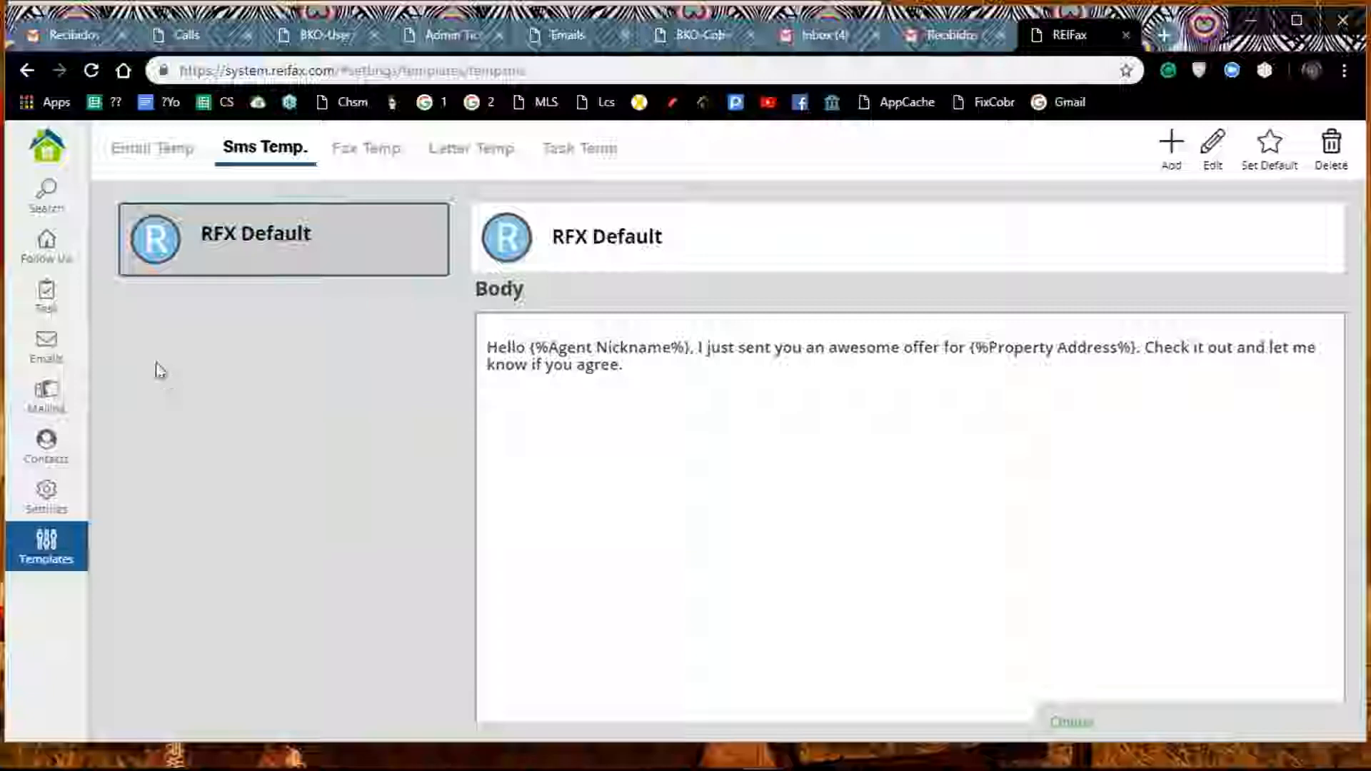
pyautogui.click(122, 154)
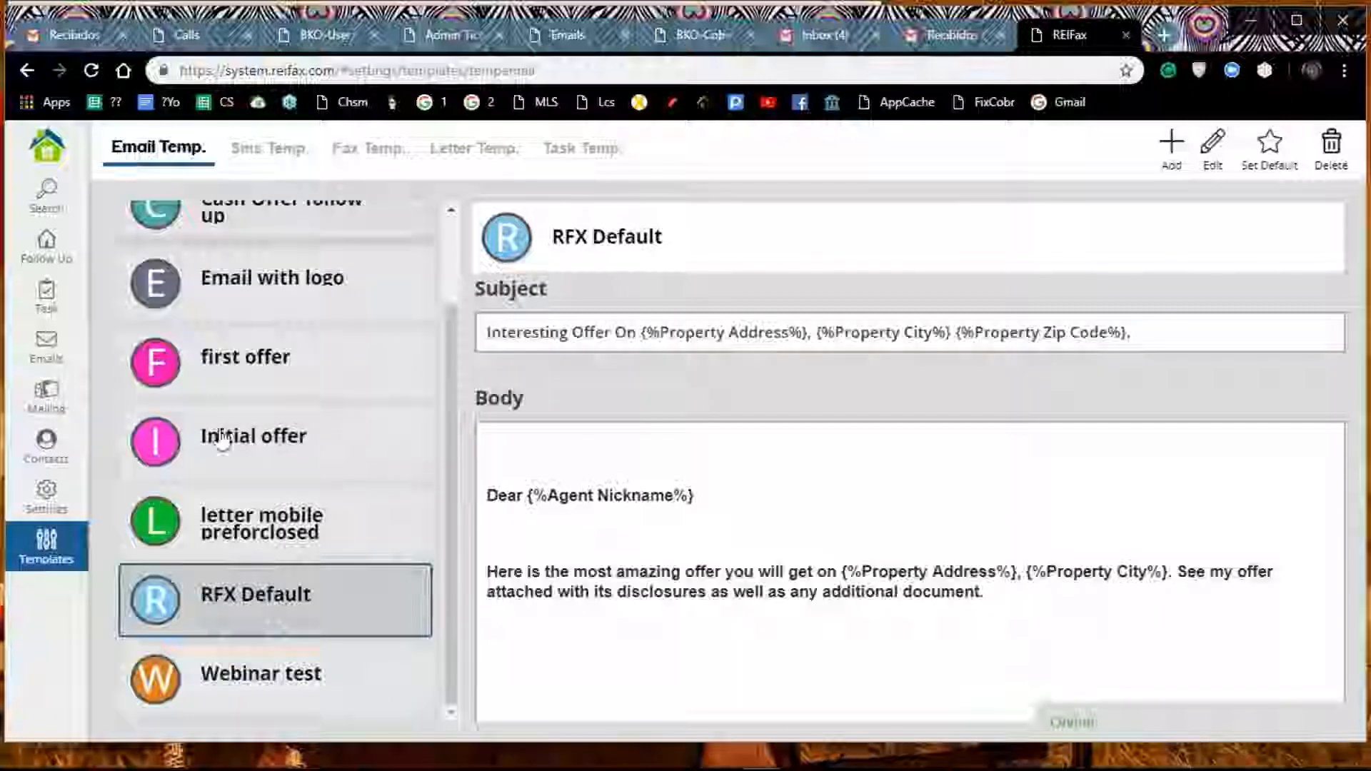
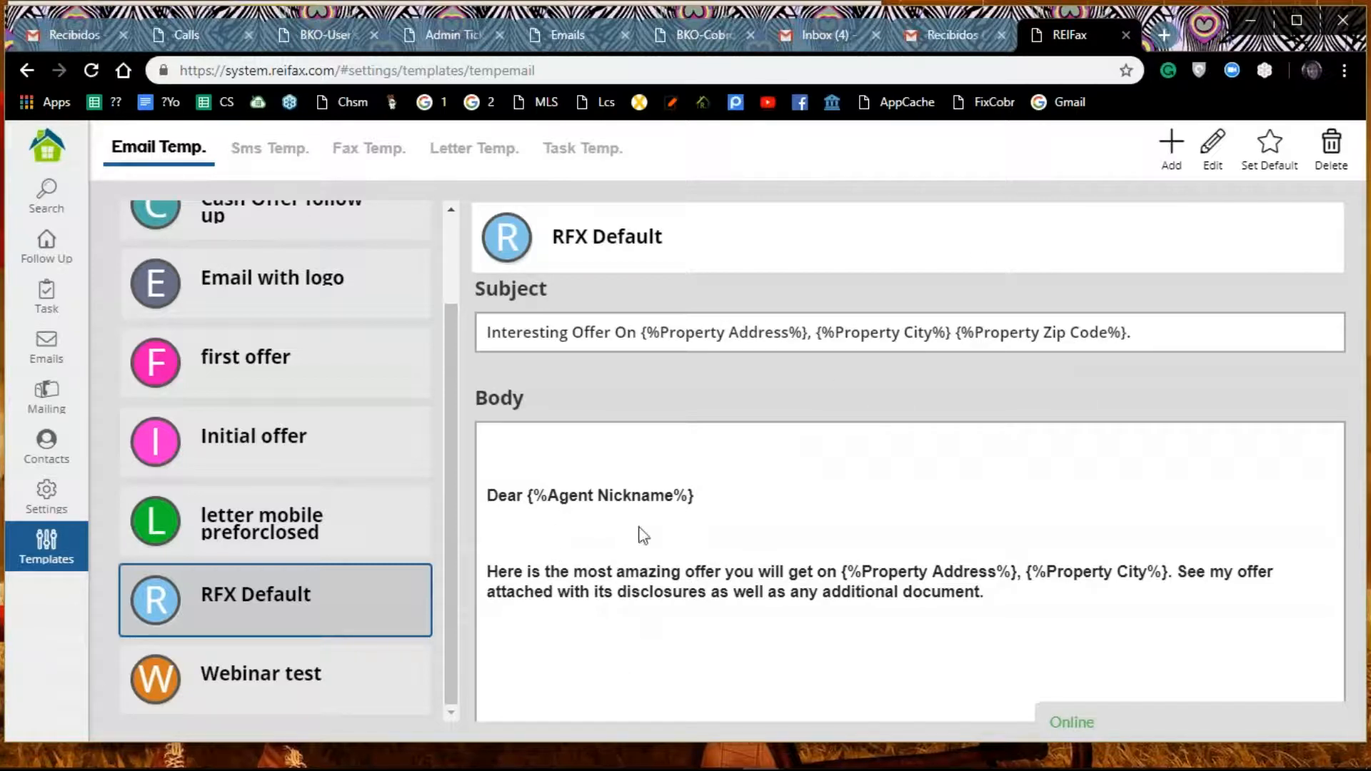
# Step: Try to edit the RFX Default email template and look over the other email templates in the list
pyautogui.click(1217, 146)
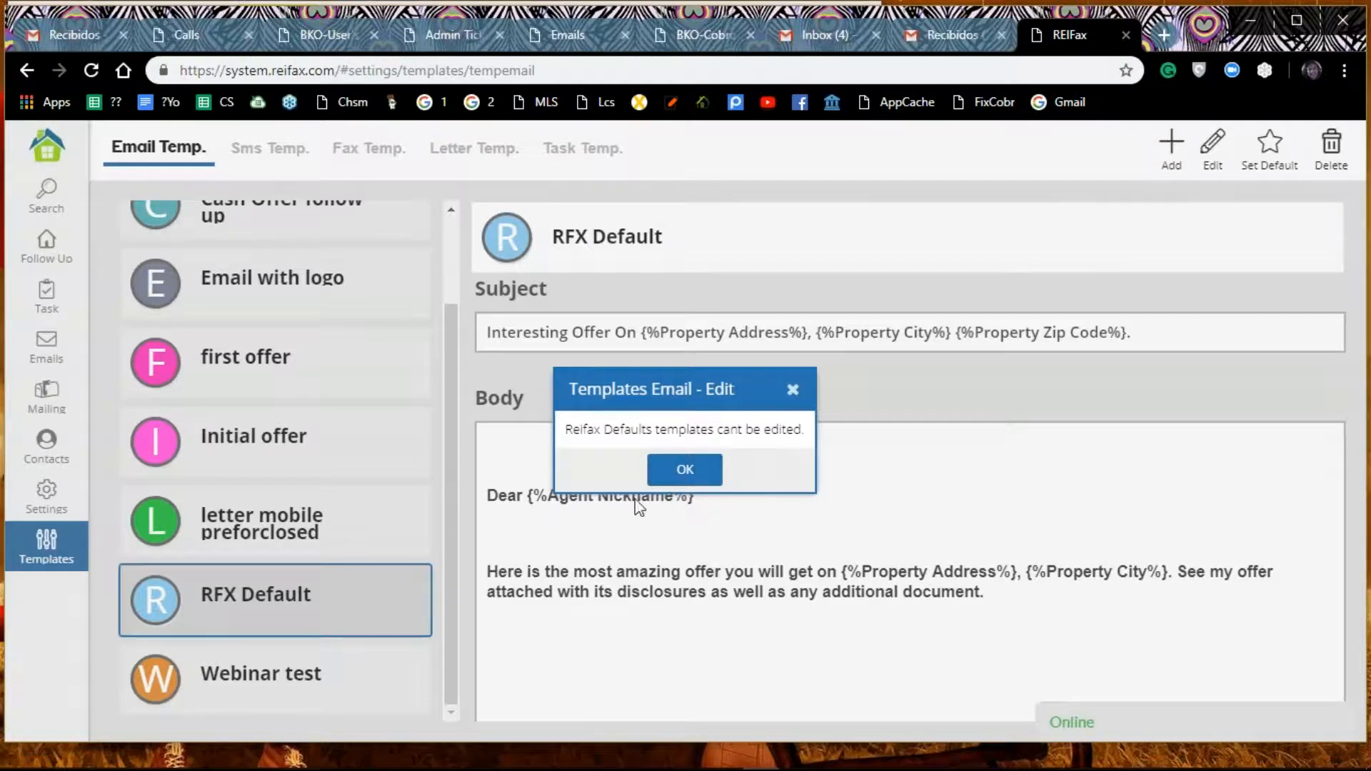
pyautogui.click(687, 472)
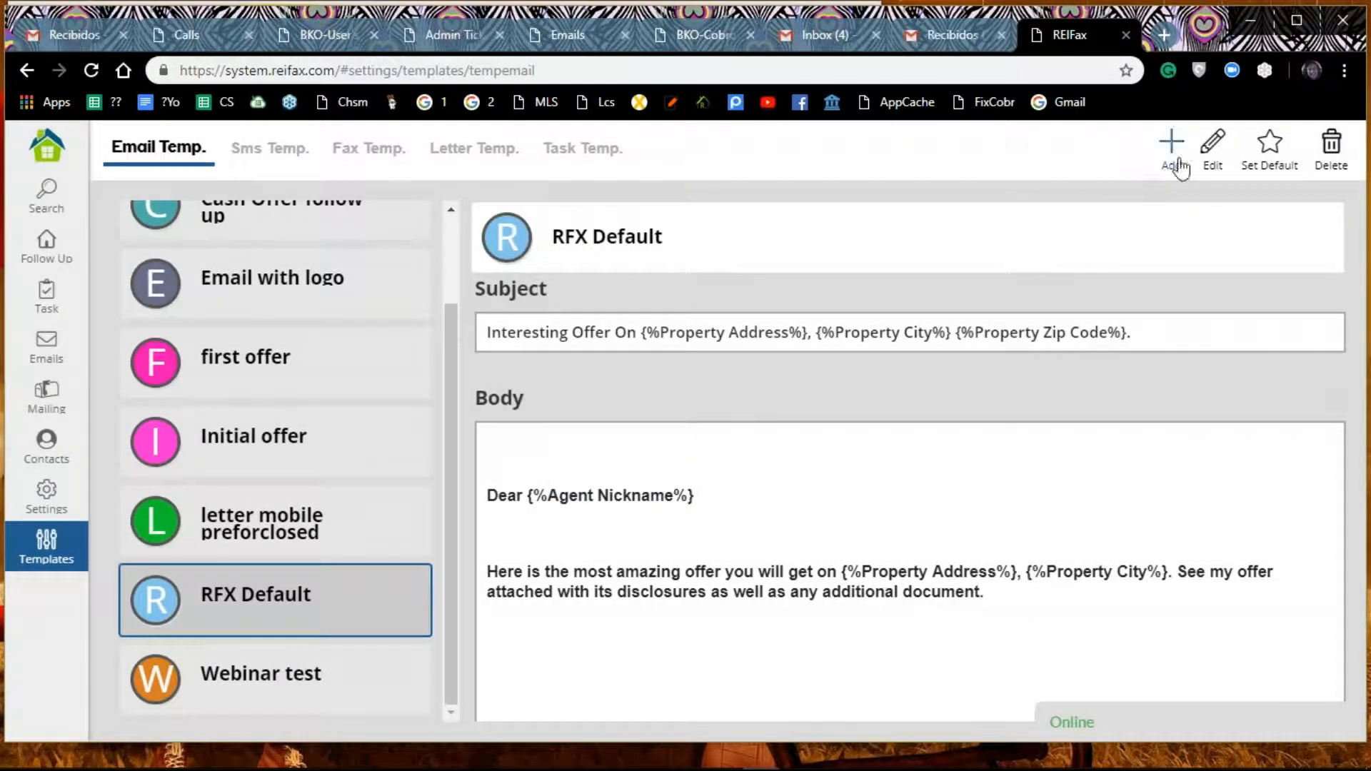
pyautogui.scroll(2, 345, 456)
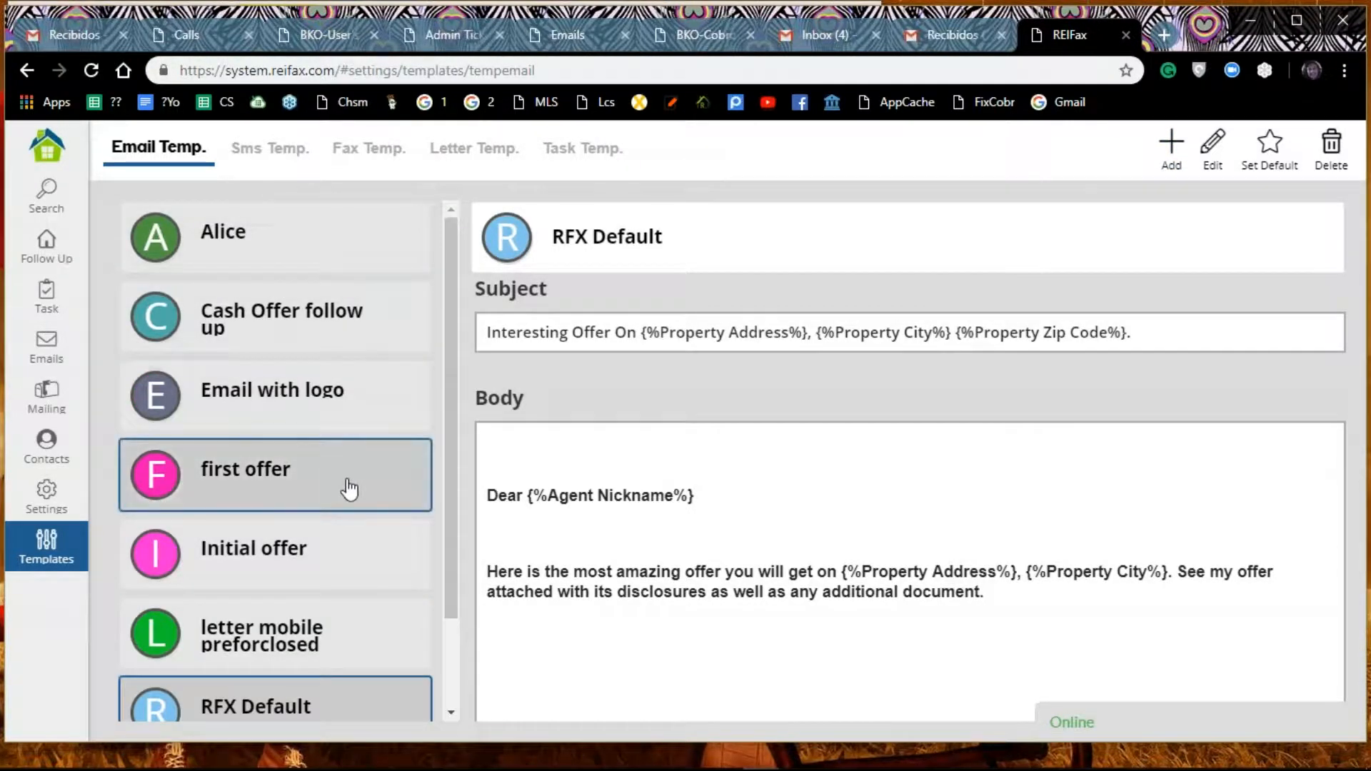
pyautogui.scroll(-1, 349, 490)
pyautogui.scroll(-1, 350, 490)
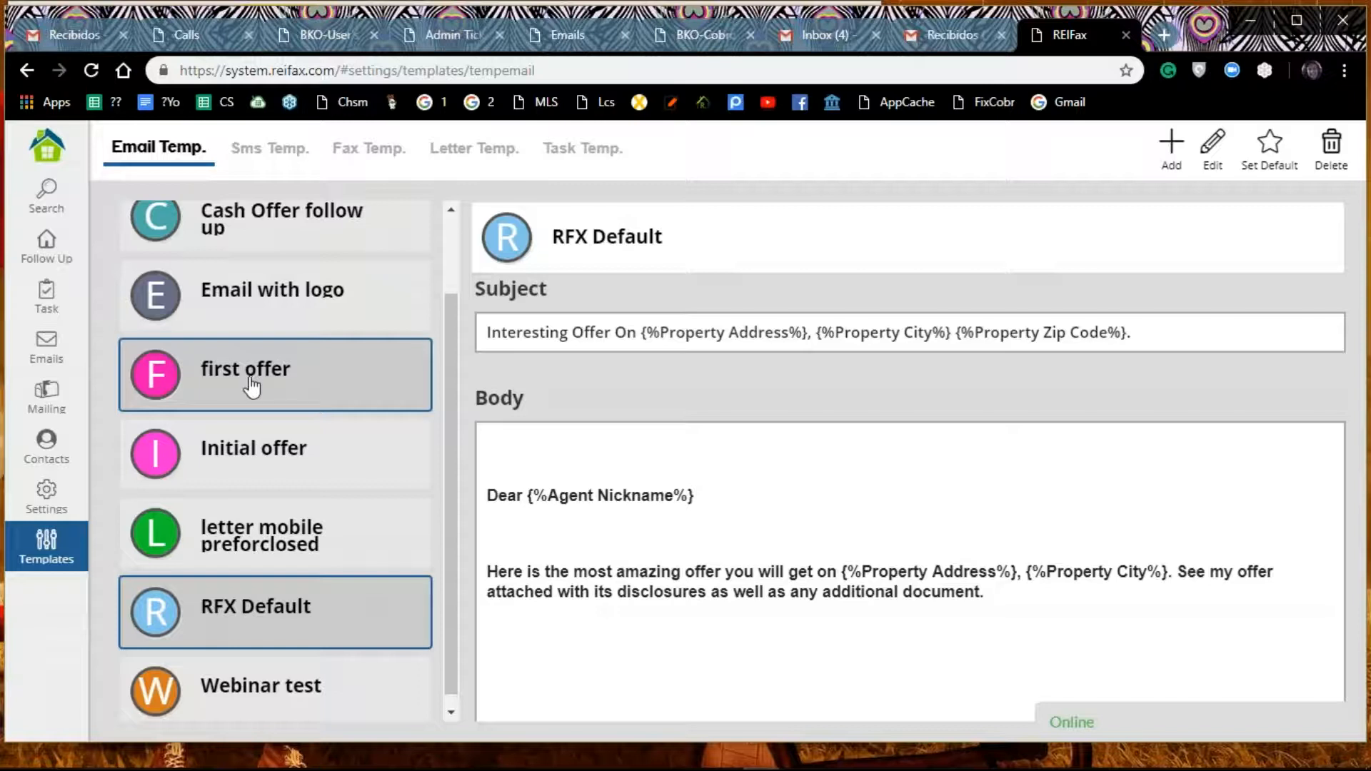
pyautogui.scroll(-1, 252, 387)
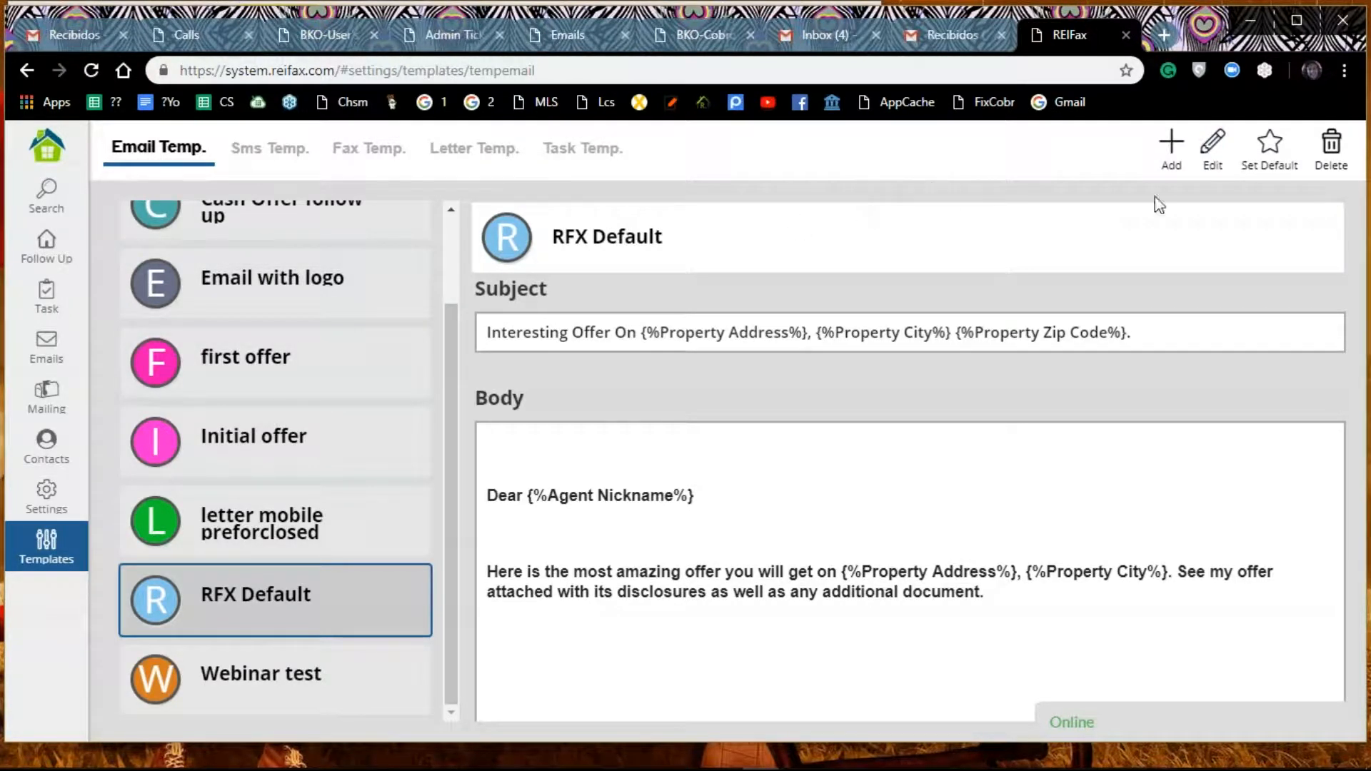
# Step: Add a new email template and name it "First offer webinar test"
pyautogui.click(1171, 143)
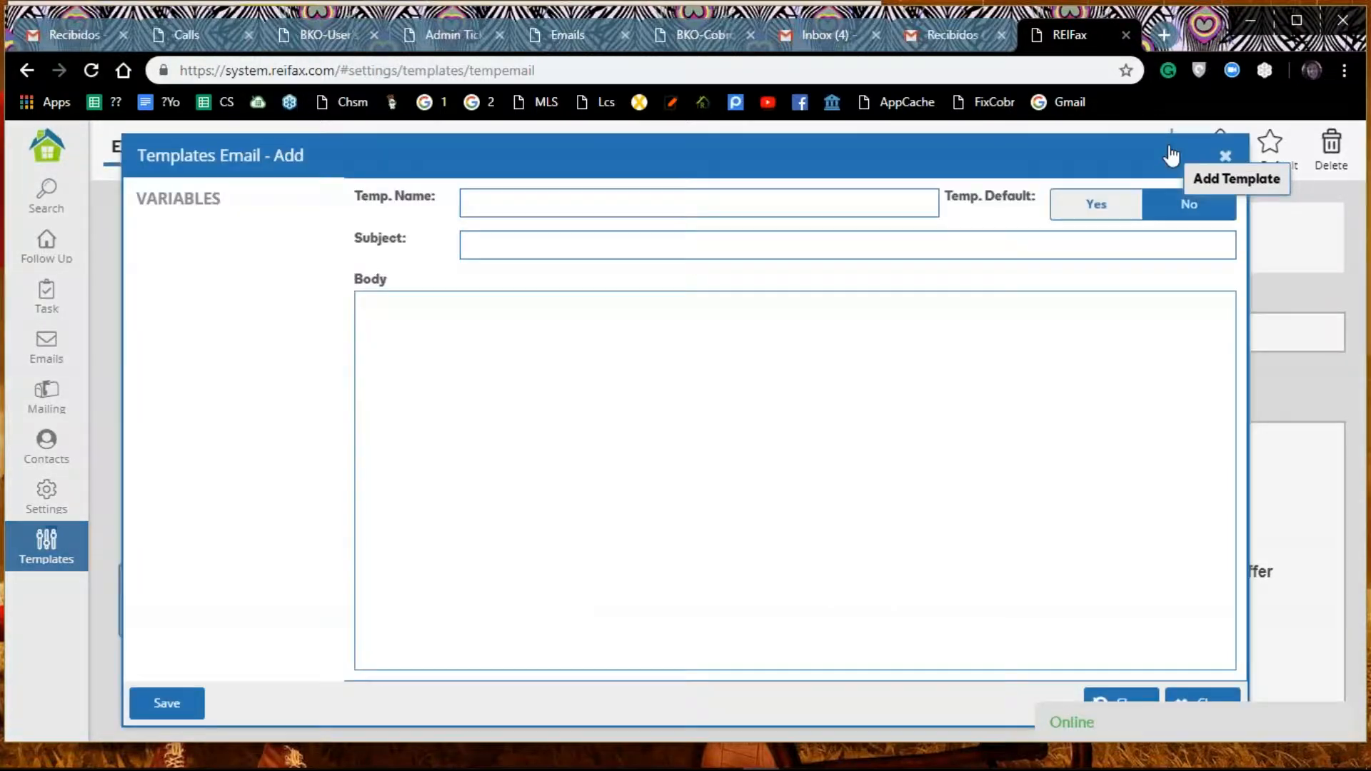
pyautogui.click(524, 206)
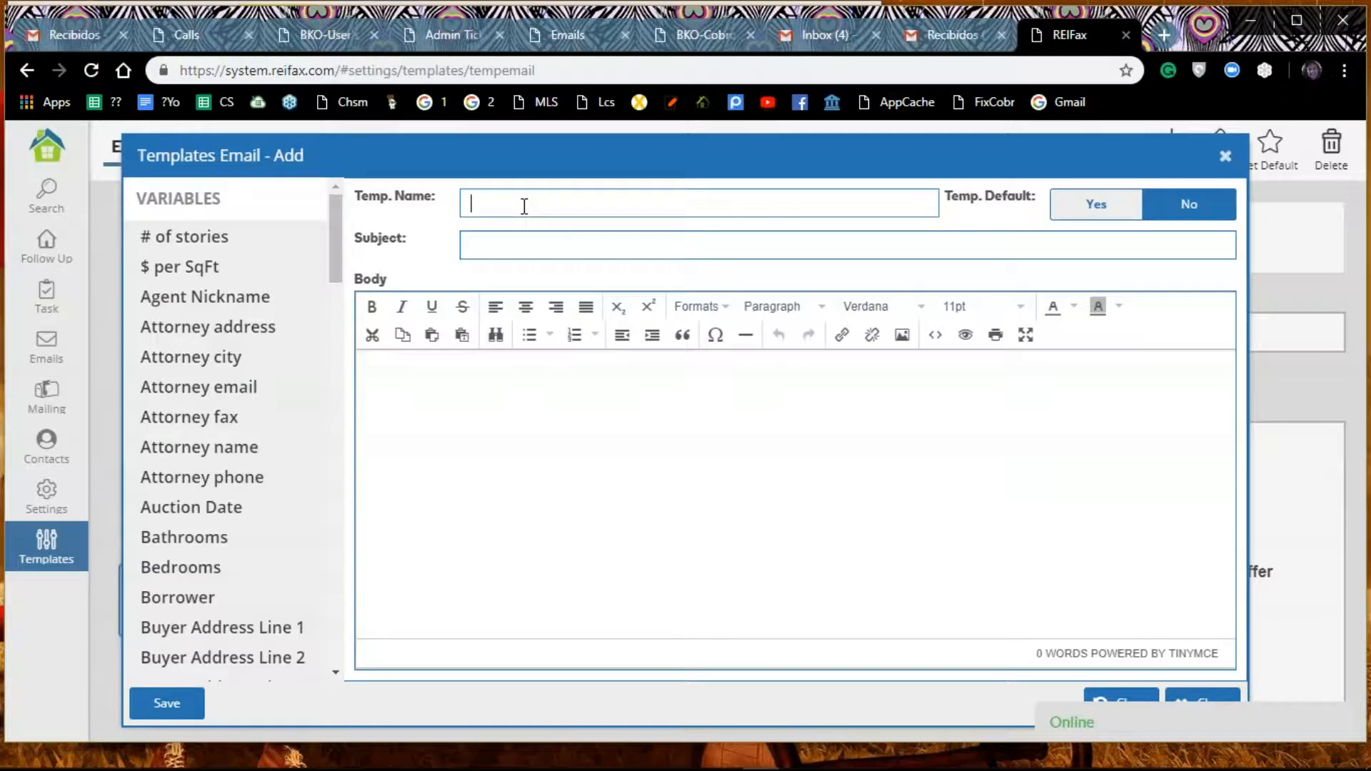
pyautogui.write('Fis')
pyautogui.press('BackSpace')
pyautogui.write('rst')
pyautogui.write('offer webinat')
pyautogui.write(' test')
# Step: Fill in the template subject with "Great offer on property" followed by the Property Address variable
pyautogui.click(704, 250)
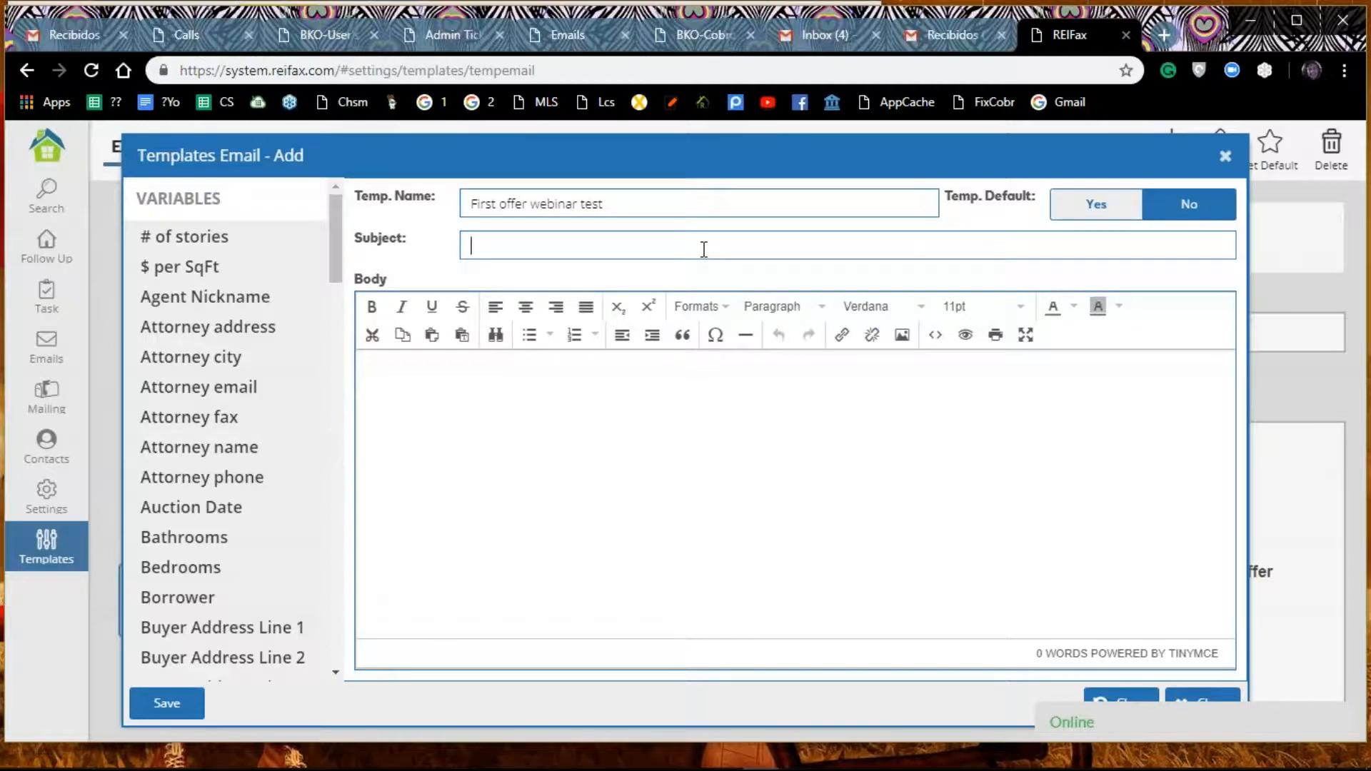
pyautogui.write('Great offer on property')
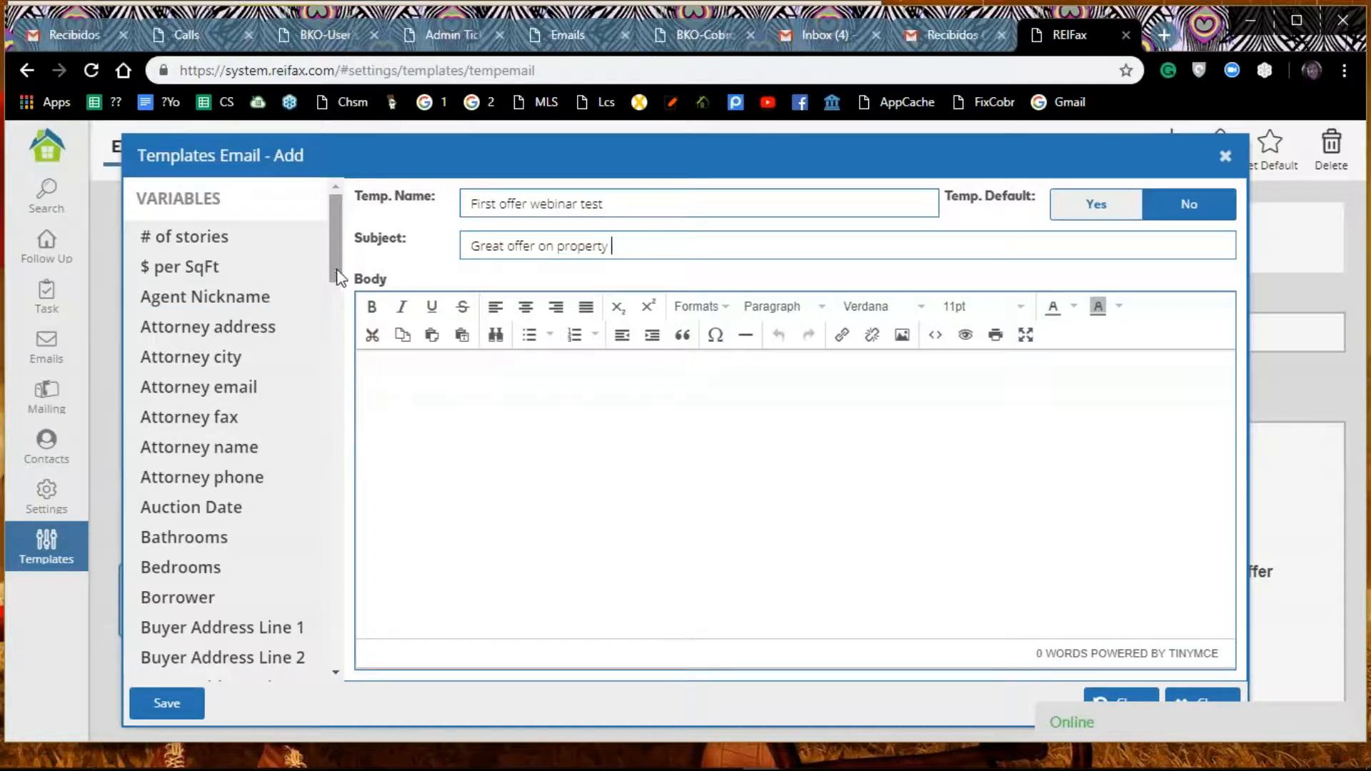
pyautogui.moveTo(331, 286); pyautogui.dragTo(319, 551)
pyautogui.click(300, 506)
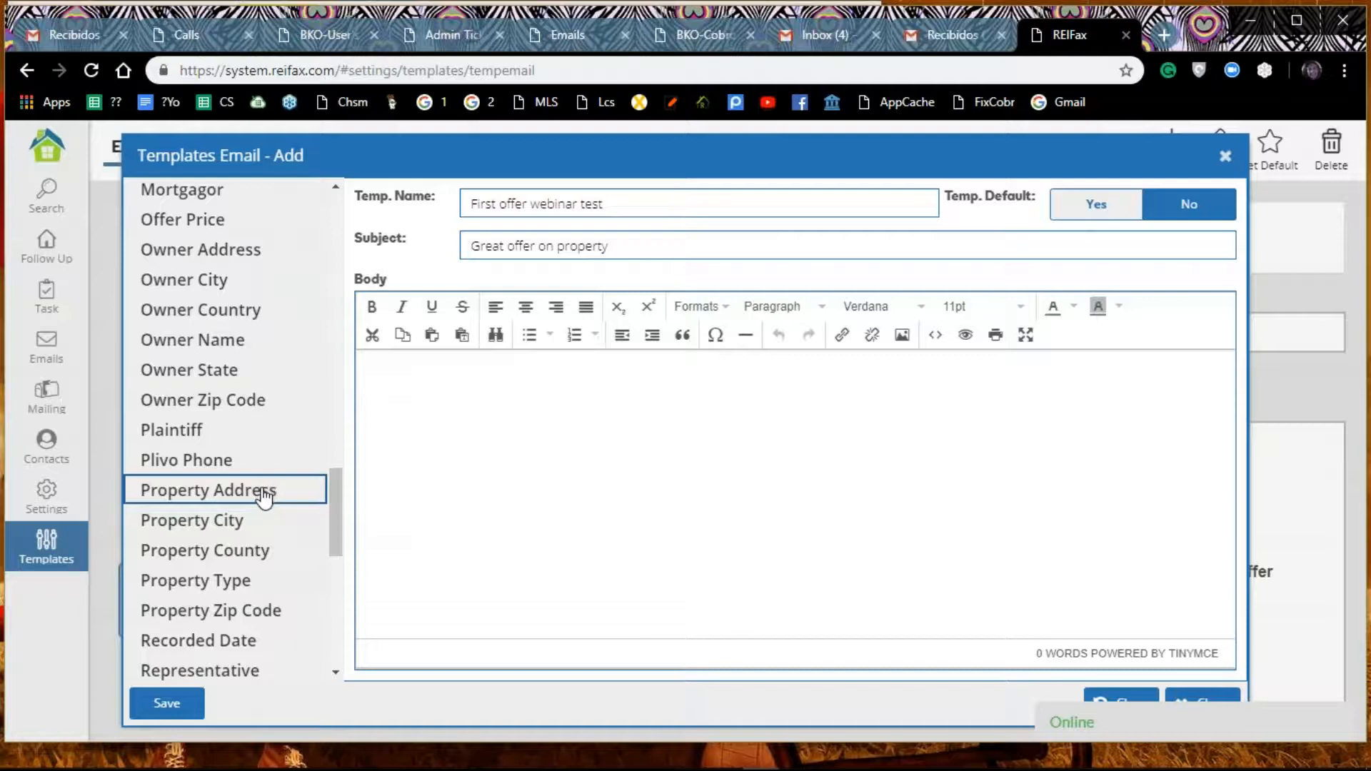
pyautogui.doubleClick(265, 496)
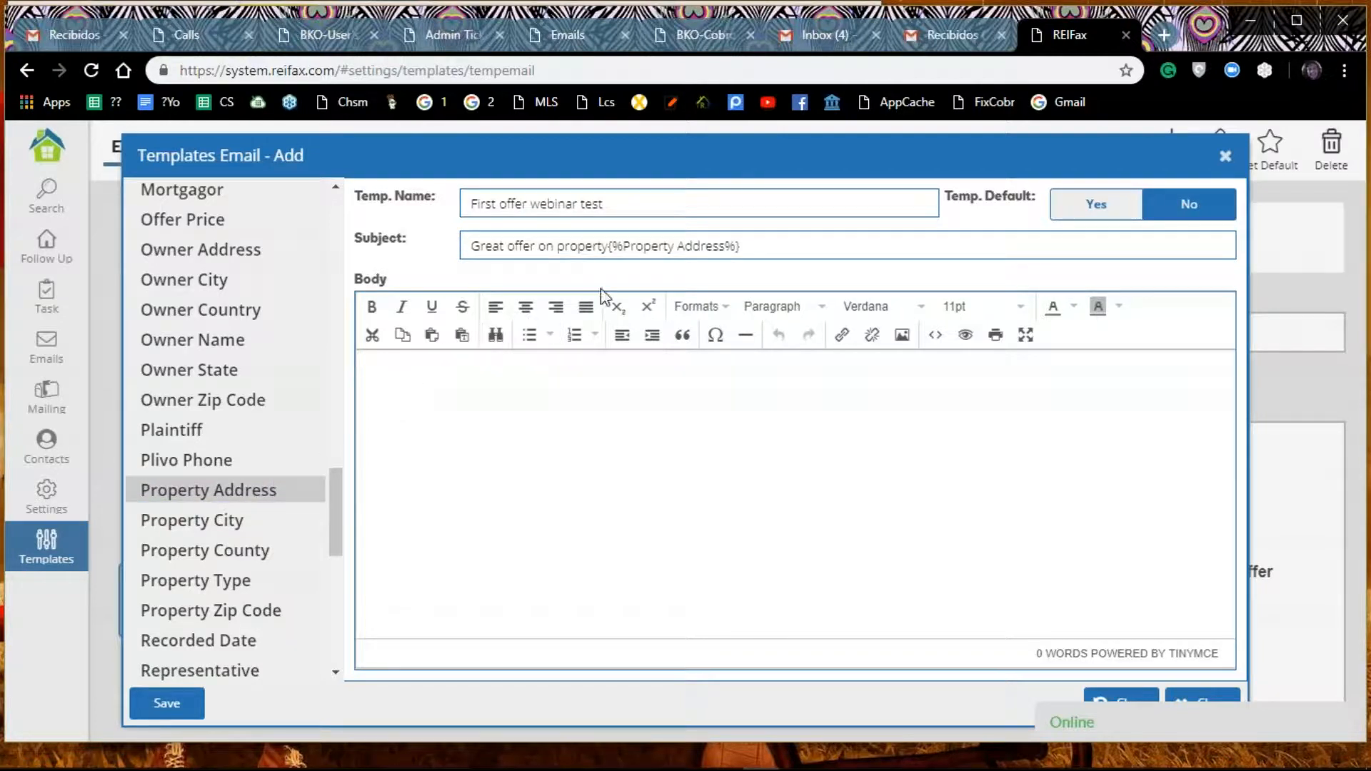
# Step: Extend the subject with a comma, the Property City variable, the Property Zip Code variable twice and a closing period
pyautogui.moveTo(736, 246); pyautogui.dragTo(753, 245)
pyautogui.press('End')
pyautogui.write(',')
pyautogui.click(212, 535)
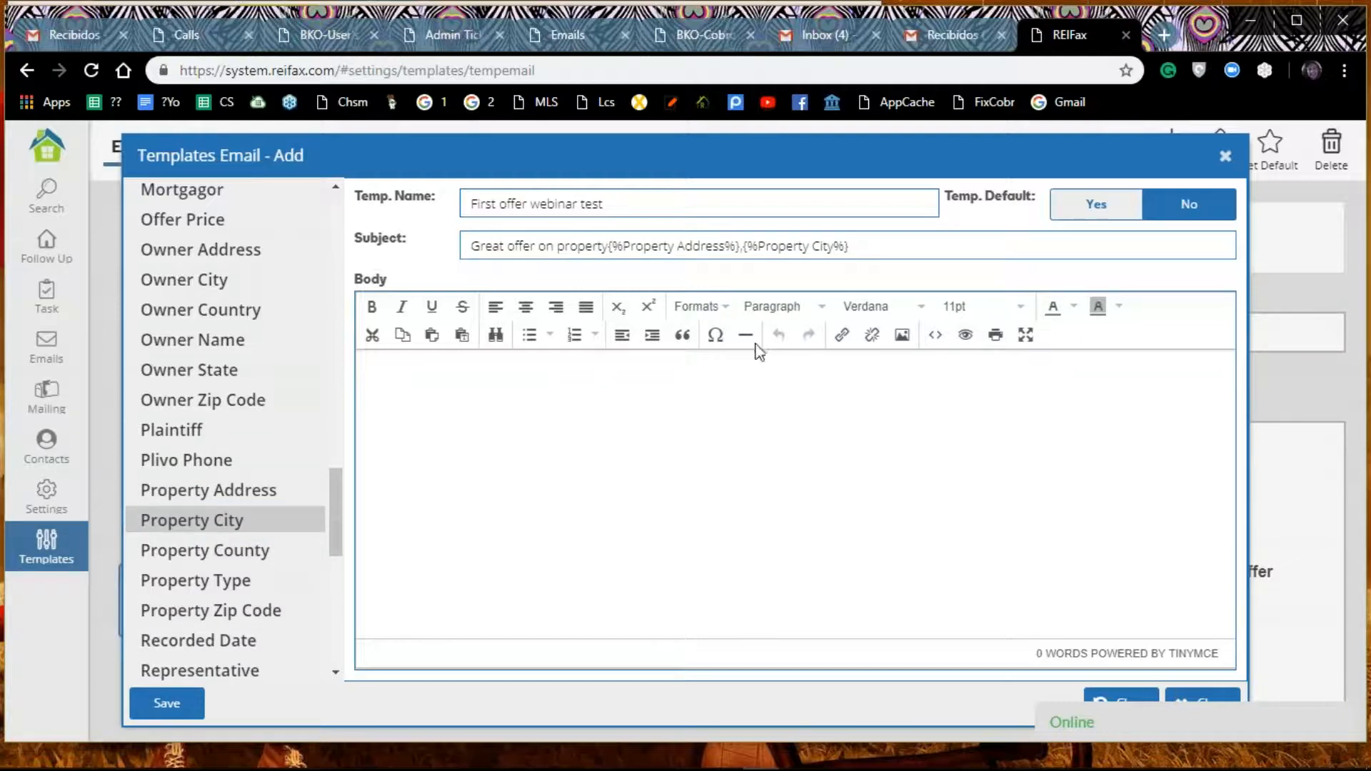
pyautogui.doubleClick(264, 612)
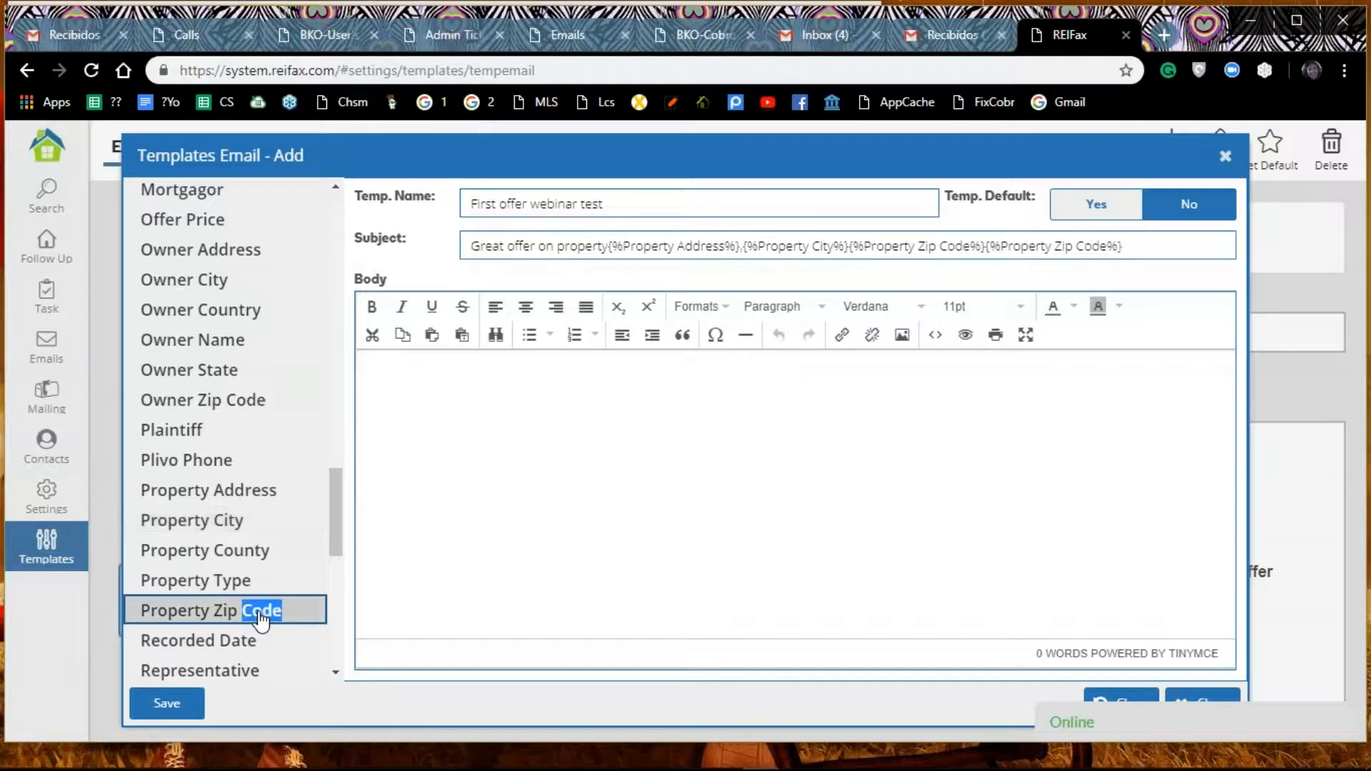
pyautogui.click(1143, 247)
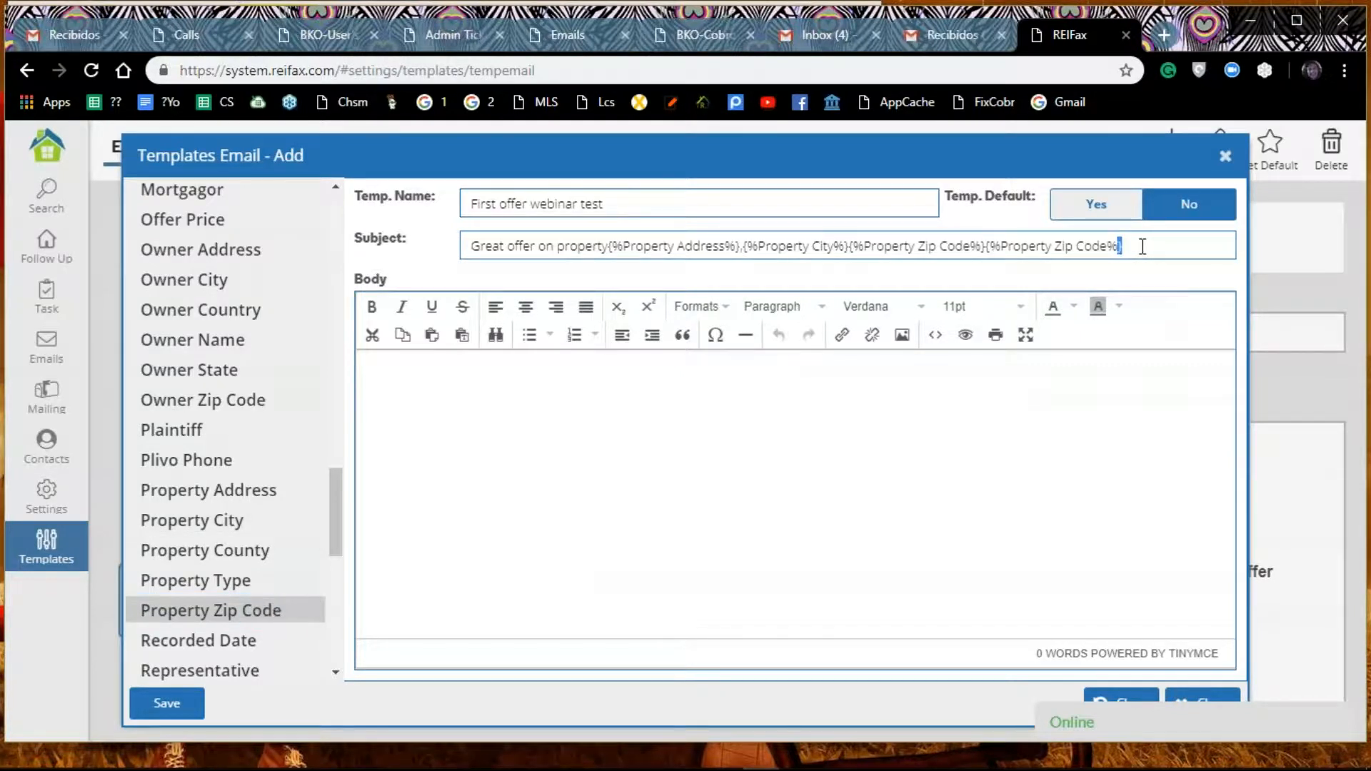
pyautogui.click(1142, 246)
pyautogui.write('.')
# Step: Begin the template body with "Hello" followed by the Agent Nickname variable
pyautogui.click(821, 382)
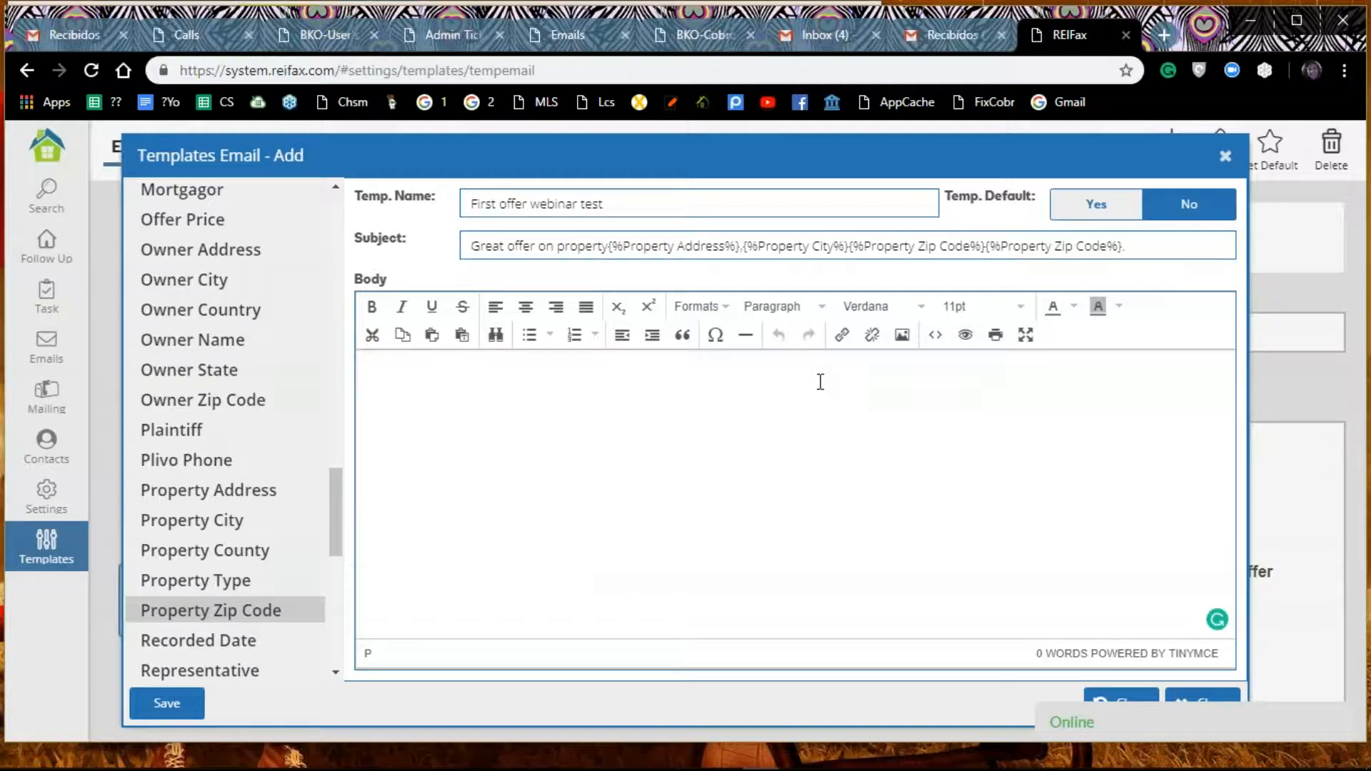
pyautogui.write('H')
pyautogui.write('i')
pyautogui.press('BackSpace')
pyautogui.write('ello')
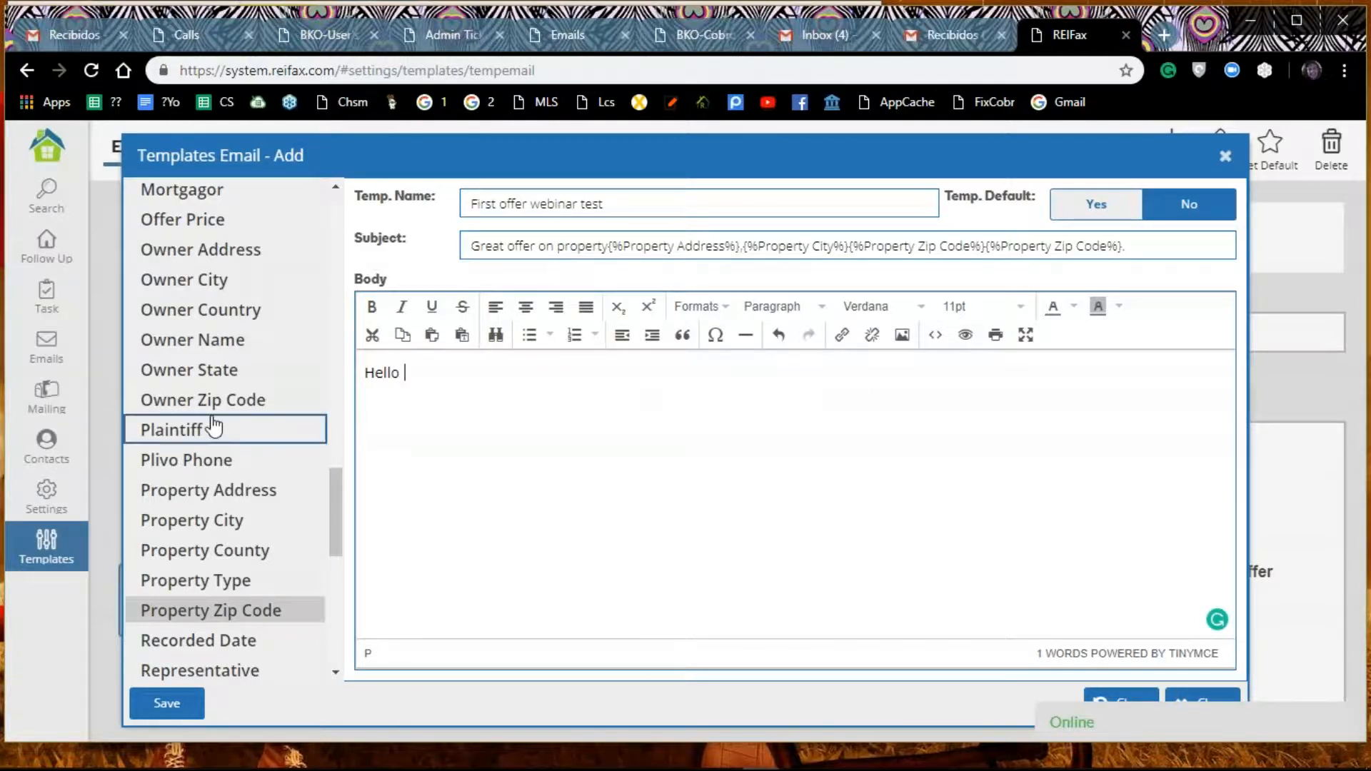
pyautogui.scroll(5, 214, 426)
pyautogui.scroll(10, 214, 426)
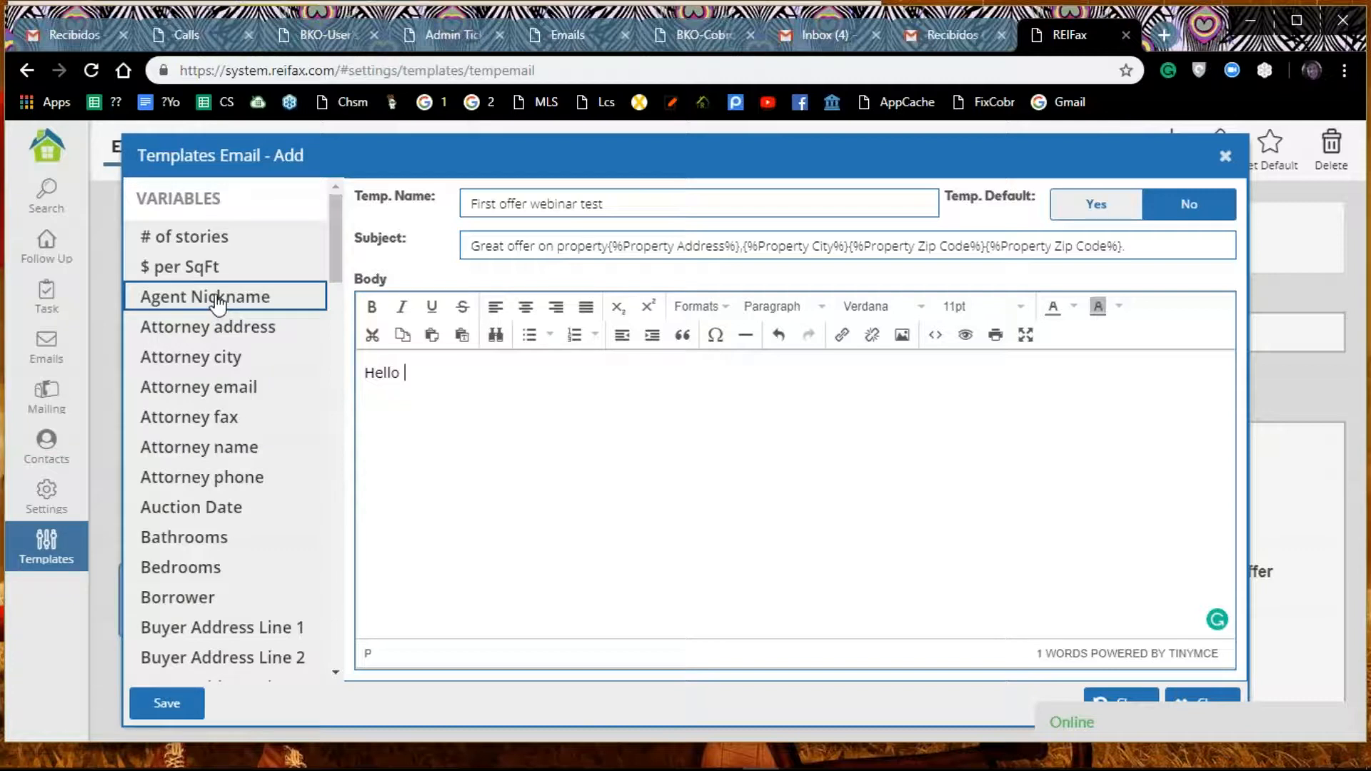
pyautogui.doubleClick(216, 300)
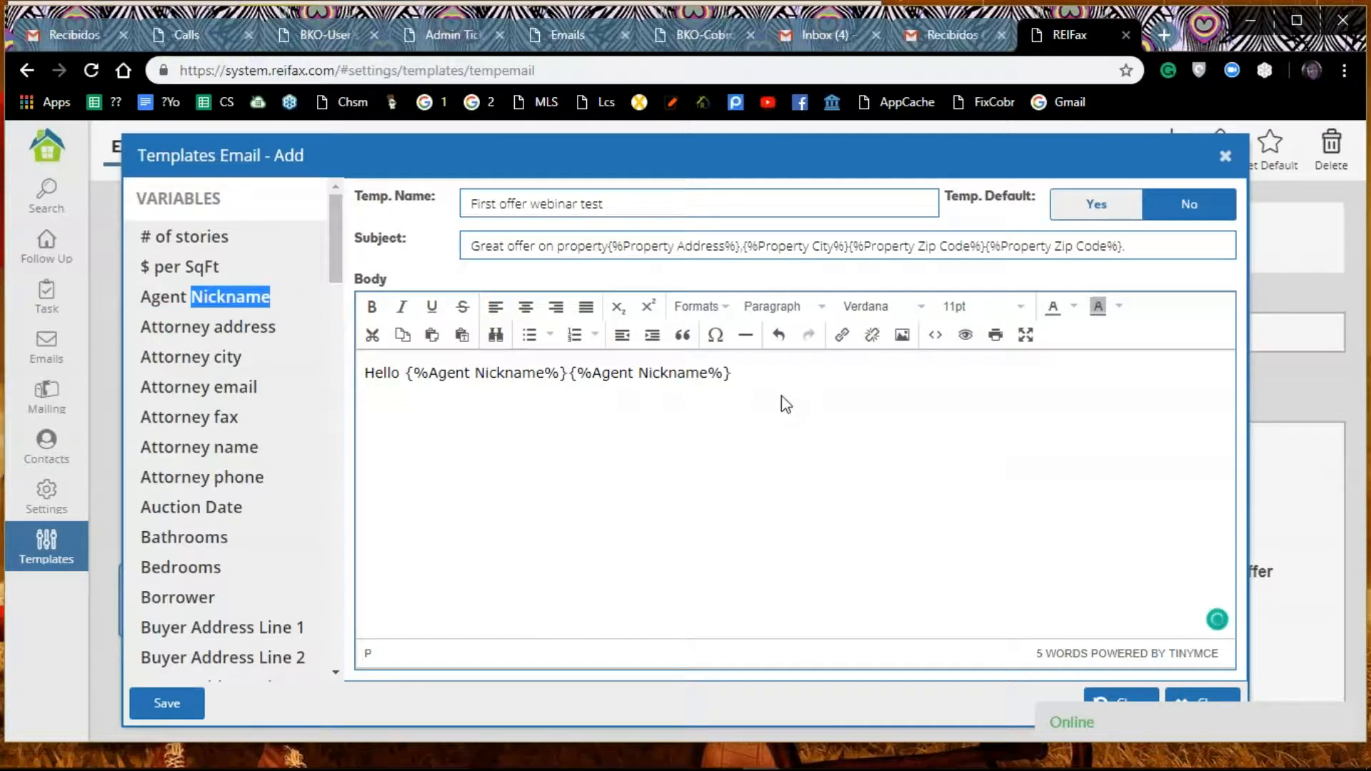
# Step: Delete the duplicate Agent Nickname variable from the greeting, leaving a single one after "Hello"
pyautogui.doubleClick(759, 379)
pyautogui.press('BackSpace')
pyautogui.press('BackSpace')
pyautogui.press('BackSpace')
pyautogui.press('BackSpace')
pyautogui.press('BackSpace')
pyautogui.press('BackSpace')
pyautogui.press('BackSpace')
pyautogui.press('BackSpace')
pyautogui.press('BackSpace')
pyautogui.press('BackSpace')
pyautogui.press('BackSpace')
pyautogui.press('BackSpace')
pyautogui.press('BackSpace')
pyautogui.press('BackSpace')
pyautogui.press('BackSpace')
pyautogui.press('BackSpace')
pyautogui.press('BackSpace')
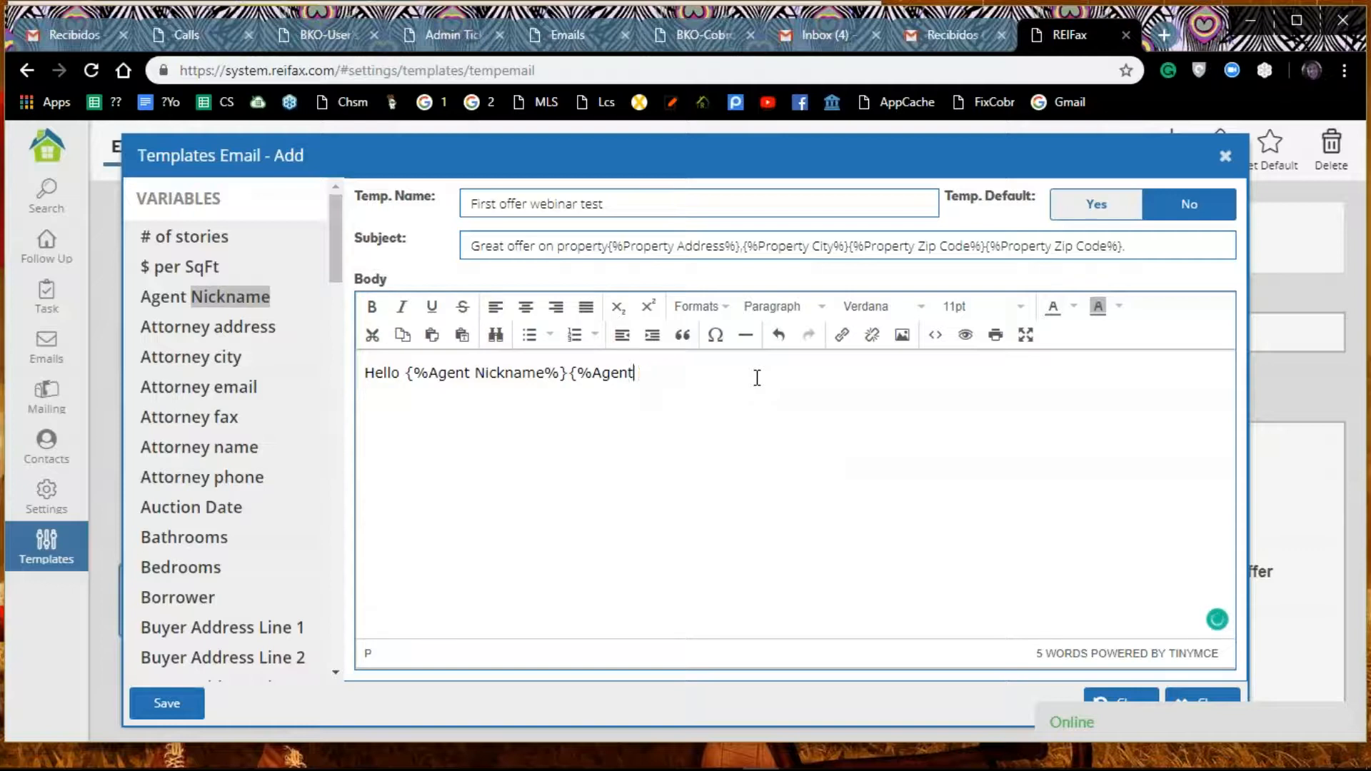
pyautogui.press('BackSpace')
pyautogui.press('BackSpace')
pyautogui.write('*')
pyautogui.press('BackSpace')
pyautogui.write('}')
# Step: Write "I'm interested in your property located at" on a new line below the greeting
pyautogui.press('Return')
pyautogui.write("I'm in")
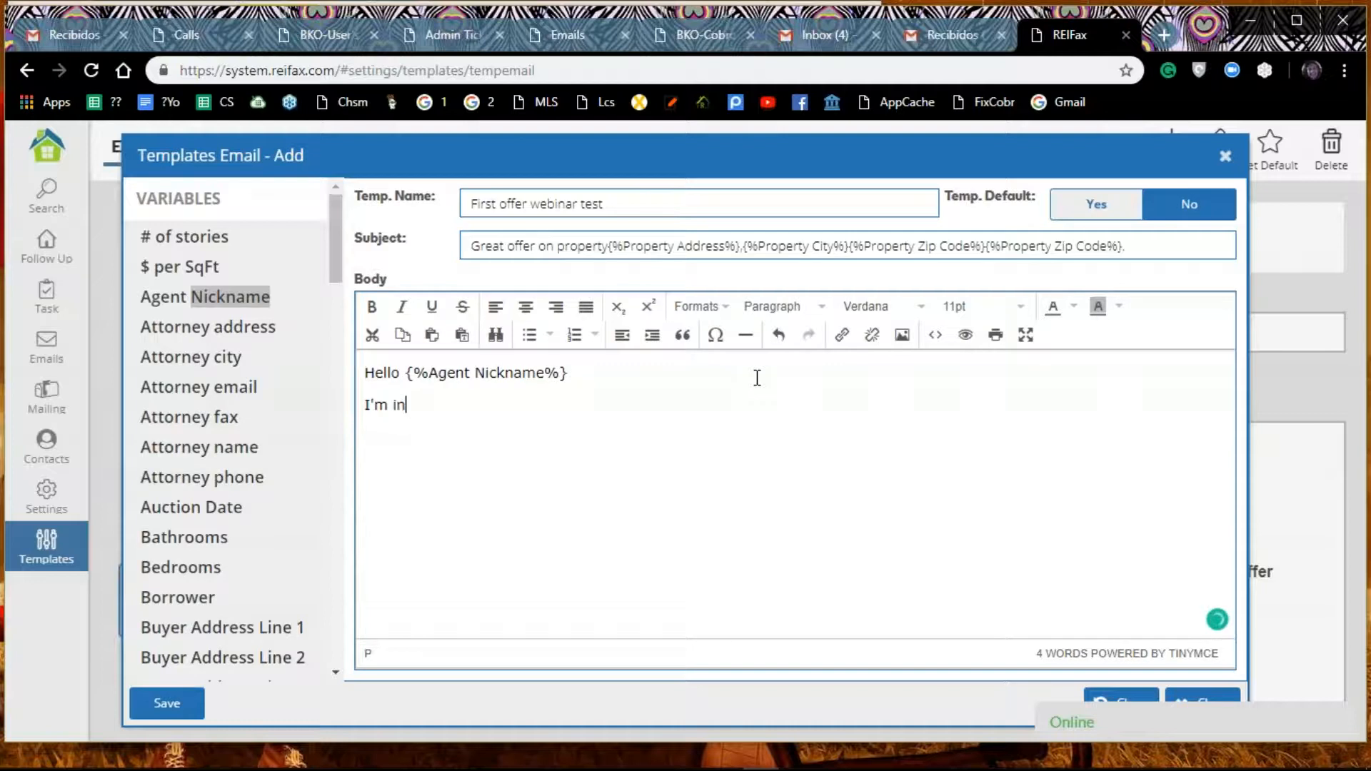
pyautogui.write('terested in ')
pyautogui.write('the')
pyautogui.press('BackSpace')
pyautogui.press('BackSpace')
pyautogui.press('BackSpace')
pyautogui.press('BackSpace')
pyautogui.write('your property located at')
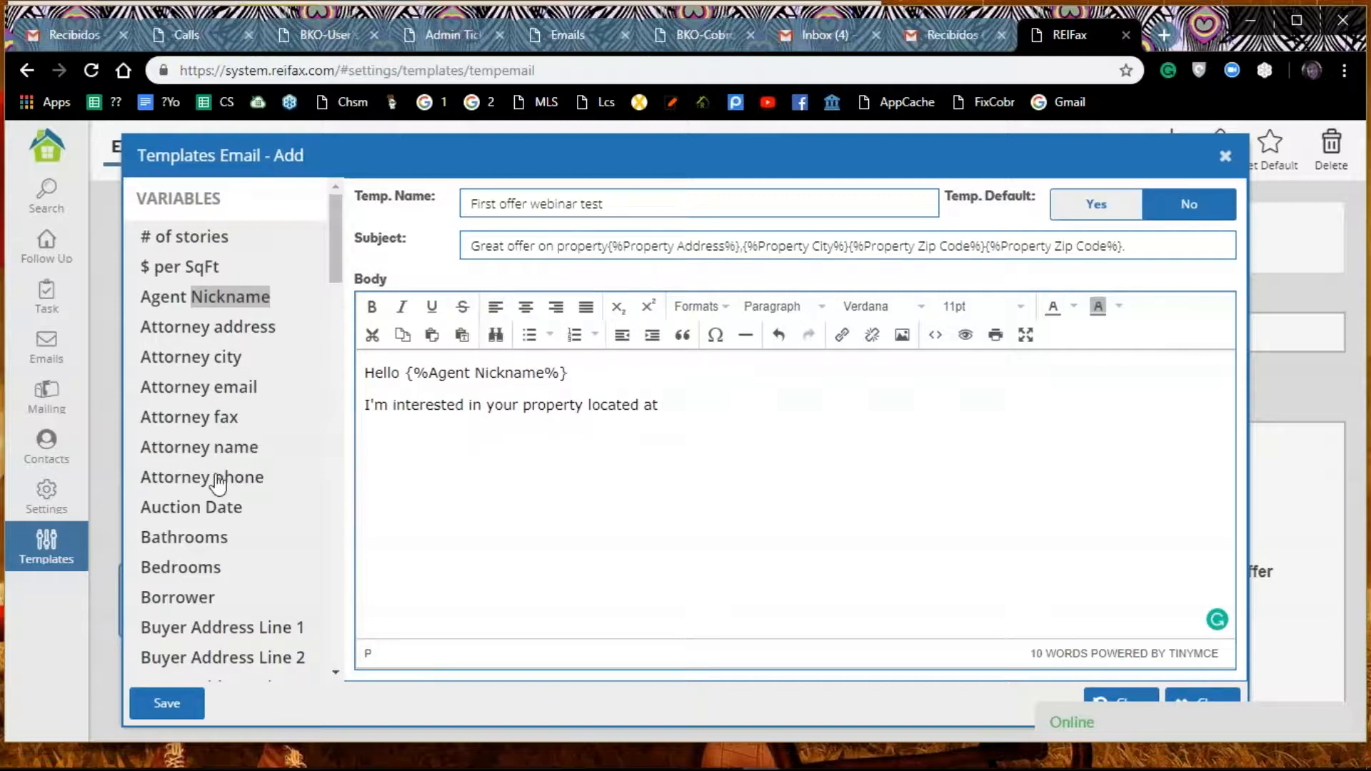
# Step: Insert a single Property Address variable after "located at", removing its duplicate, and end the sentence with a period
pyautogui.scroll(-8, 224, 471)
pyautogui.scroll(-10, 228, 467)
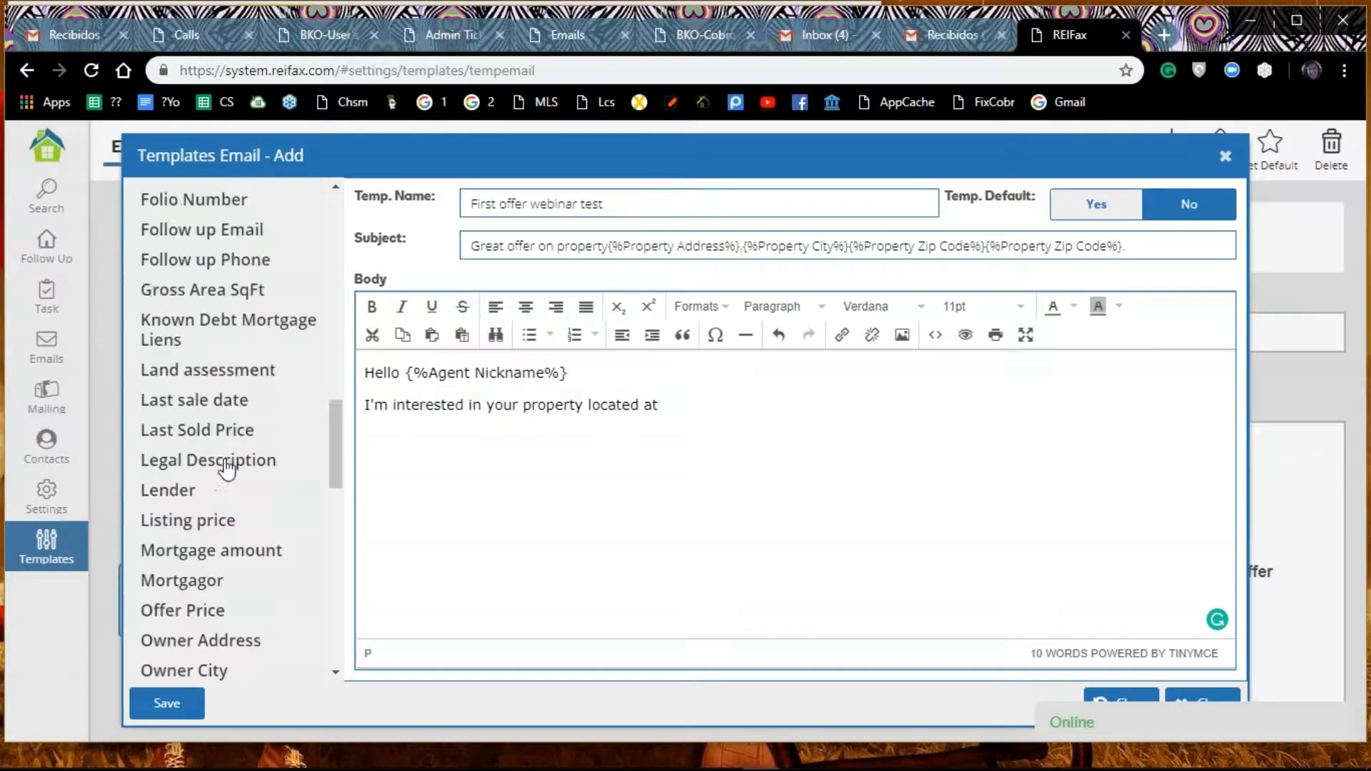
pyautogui.scroll(-4, 227, 468)
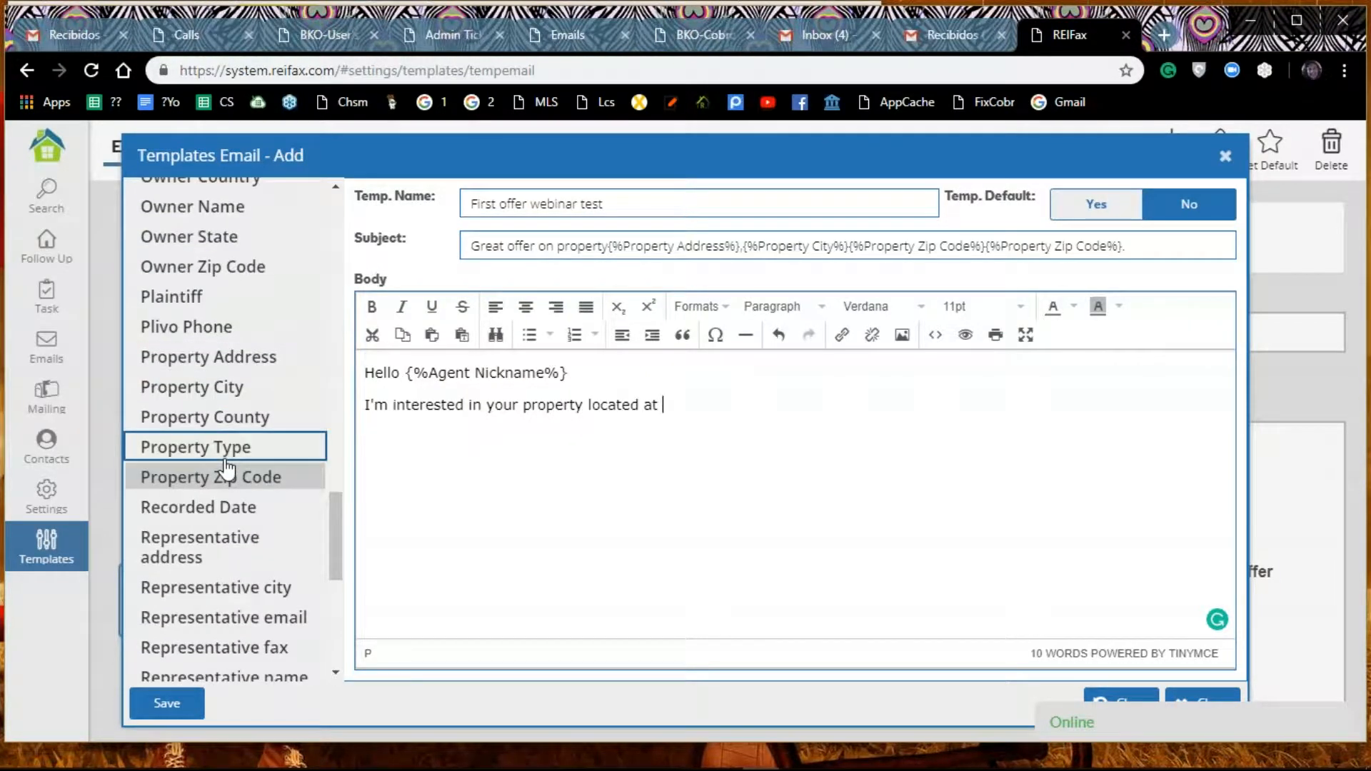
pyautogui.doubleClick(264, 366)
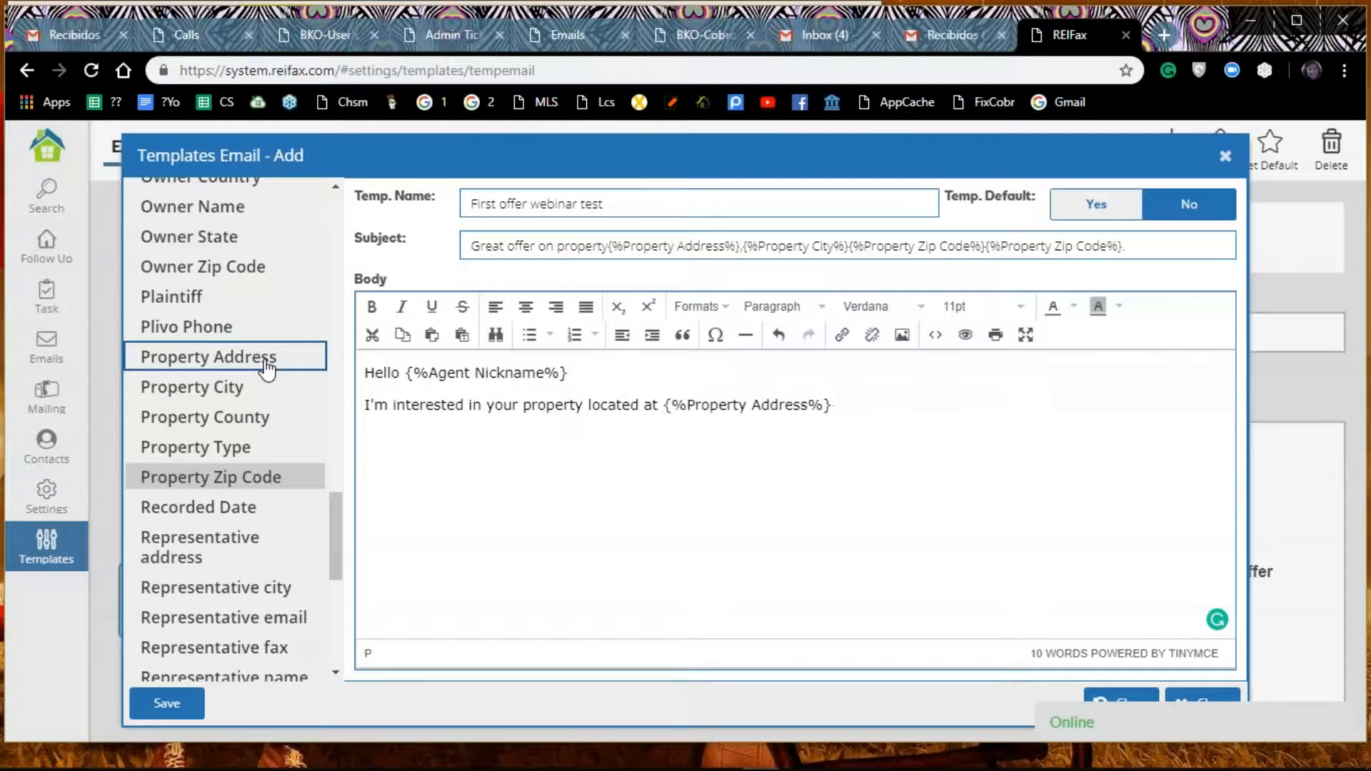
pyautogui.moveTo(1001, 406); pyautogui.dragTo(837, 415)
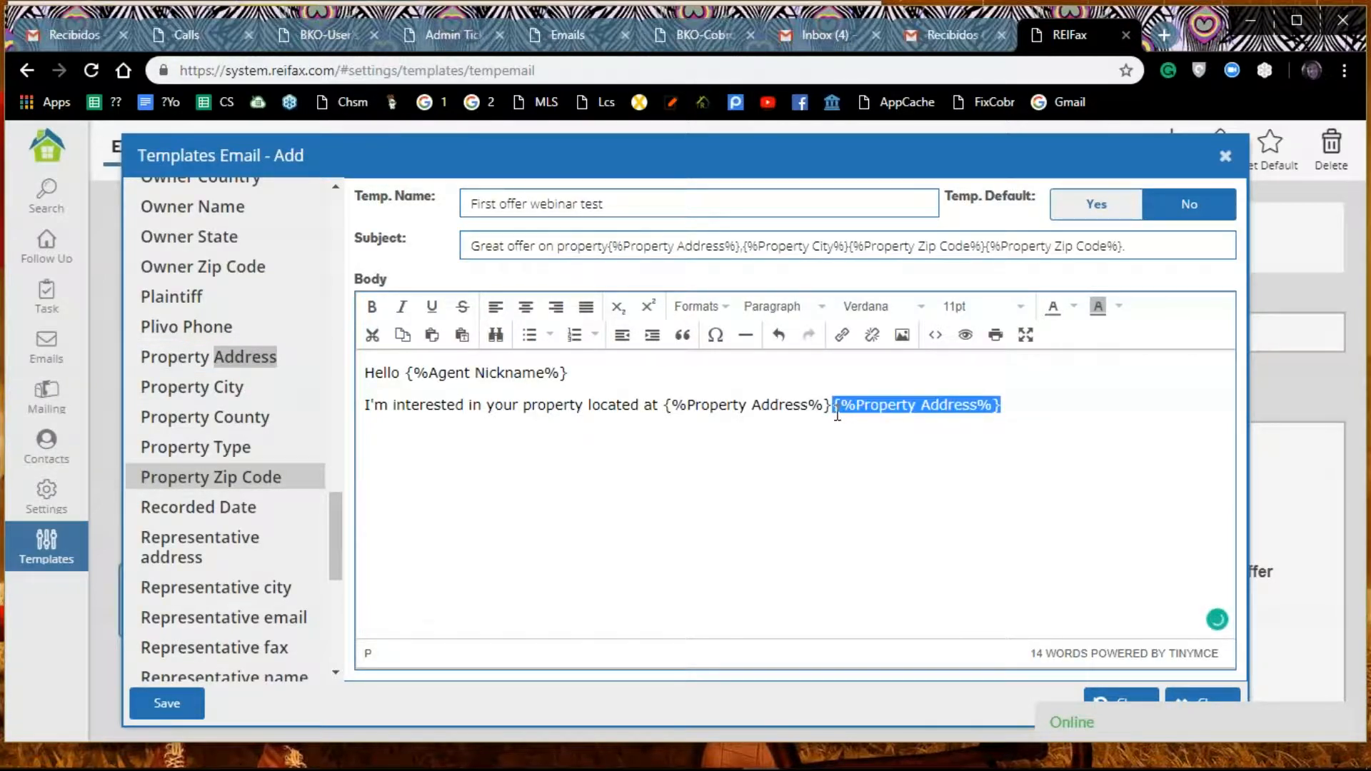
pyautogui.press('BackSpace')
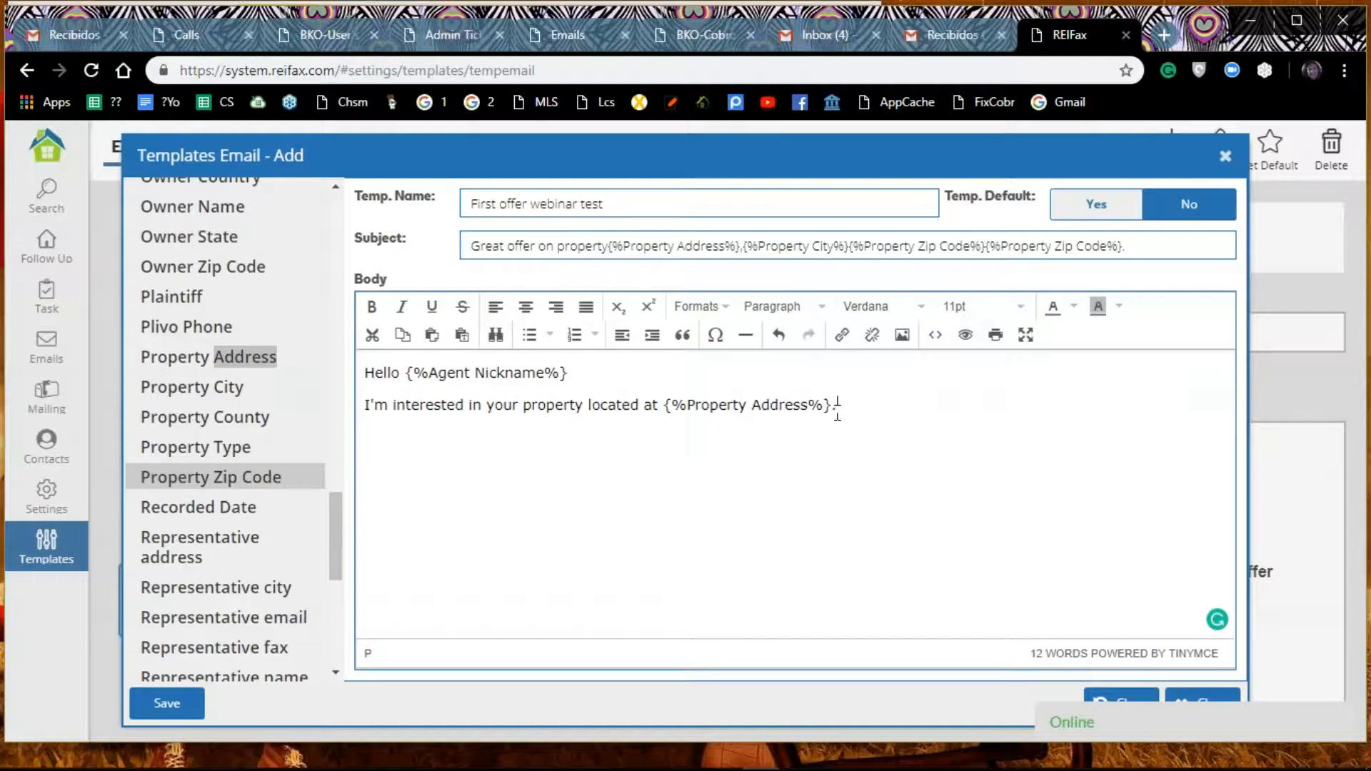
# Step: Write "Please find attached my offer." on a new line of the body
pyautogui.write('Plea')
pyautogui.write('se find at')
pyautogui.write('ta')
pyautogui.press('BackSpace')
pyautogui.write('at')
pyautogui.press('BackSpace')
pyautogui.write('tac')
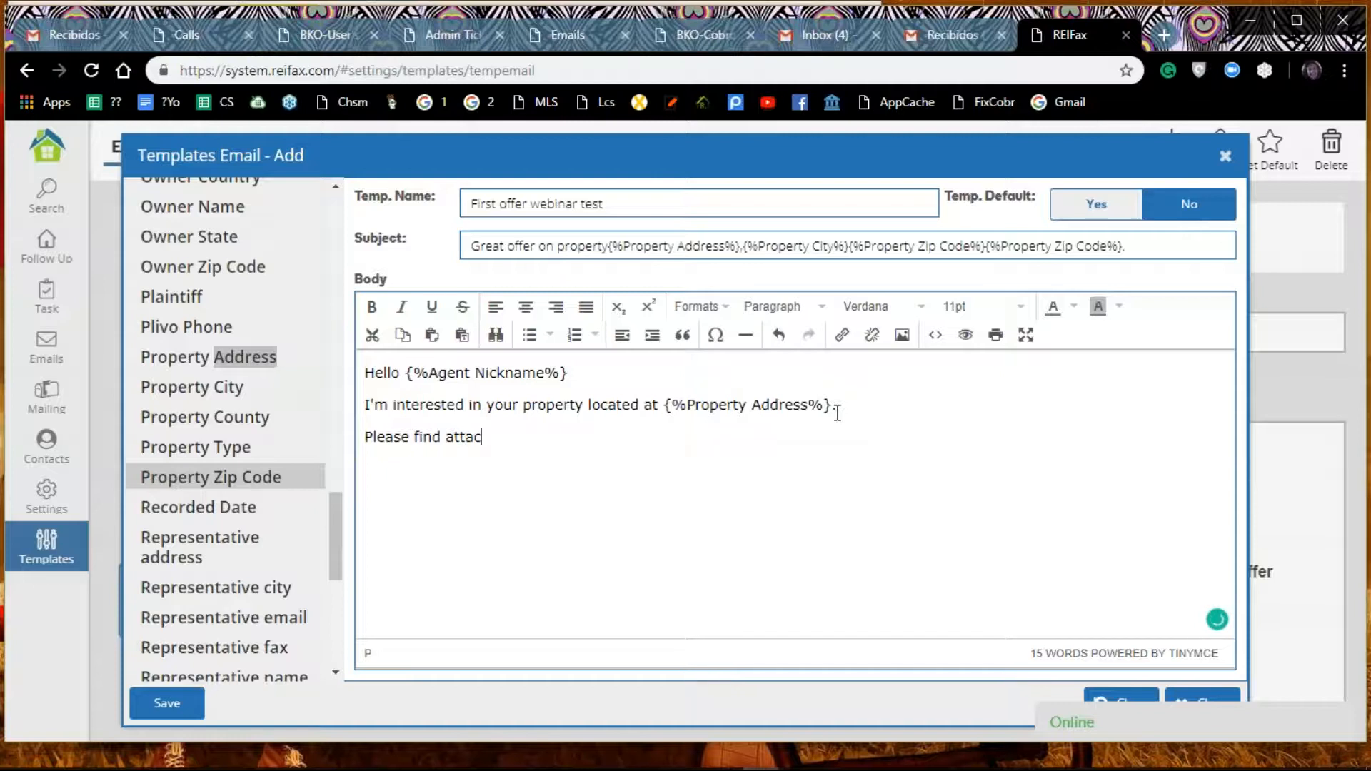
pyautogui.write('hed my offer.')
# Step: Leave a blank line and write "You can contact me at" as the next body line
pyautogui.press('Return')
pyautogui.write('You ca')
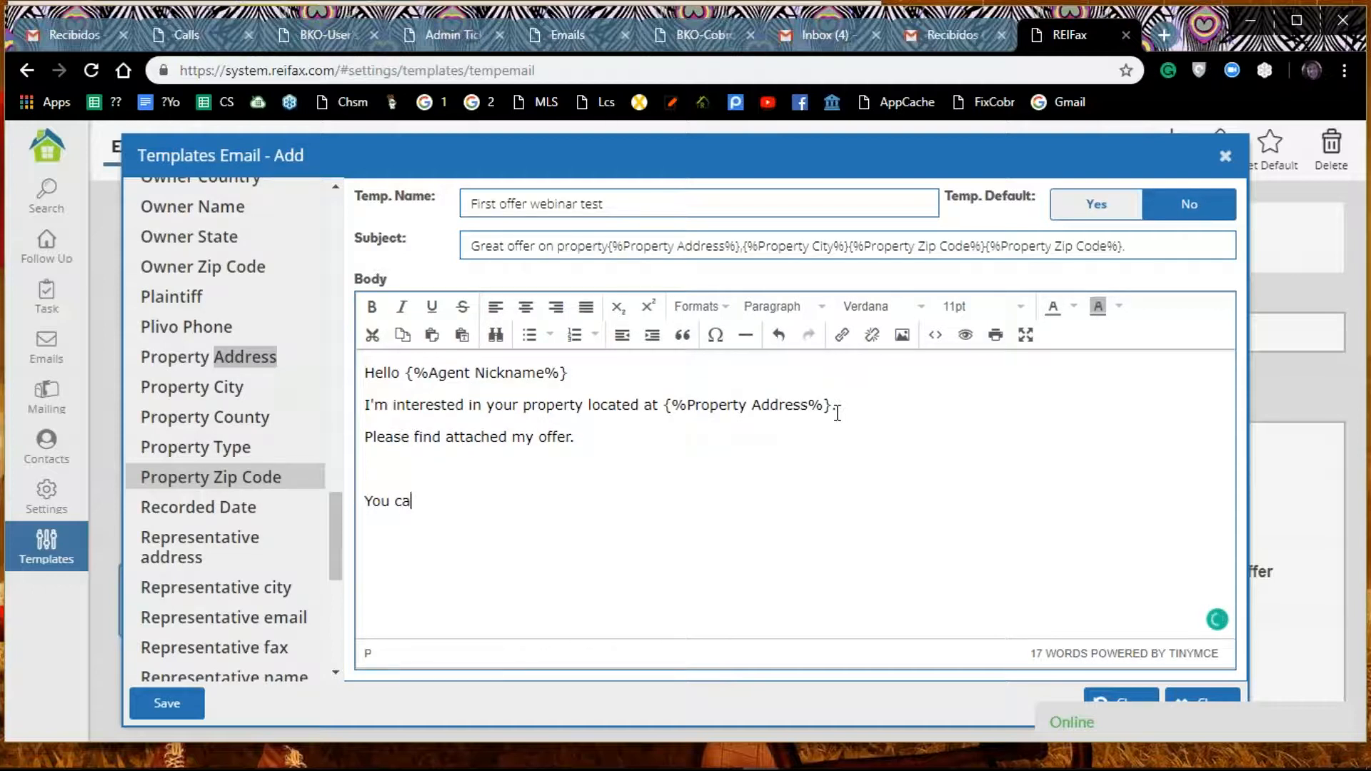
pyautogui.write('n contact me')
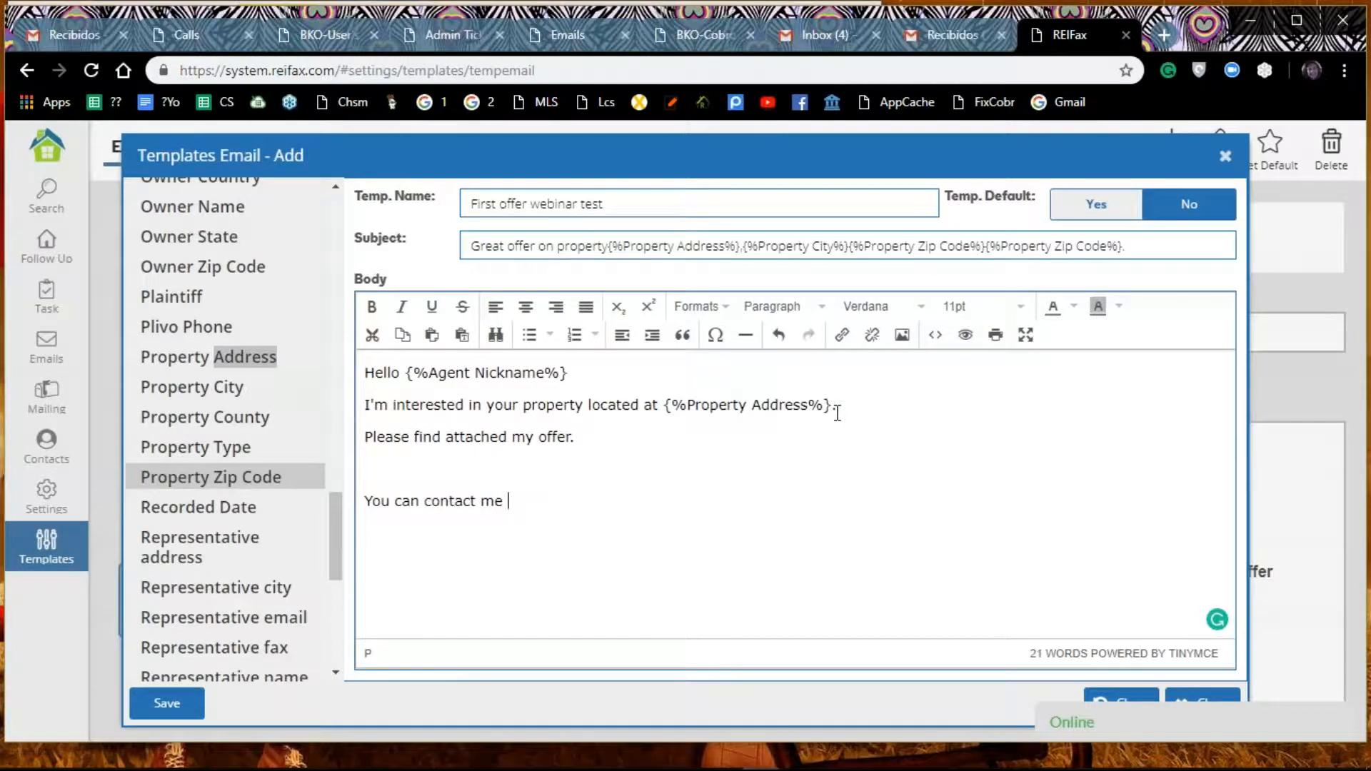
pyautogui.write(' at')
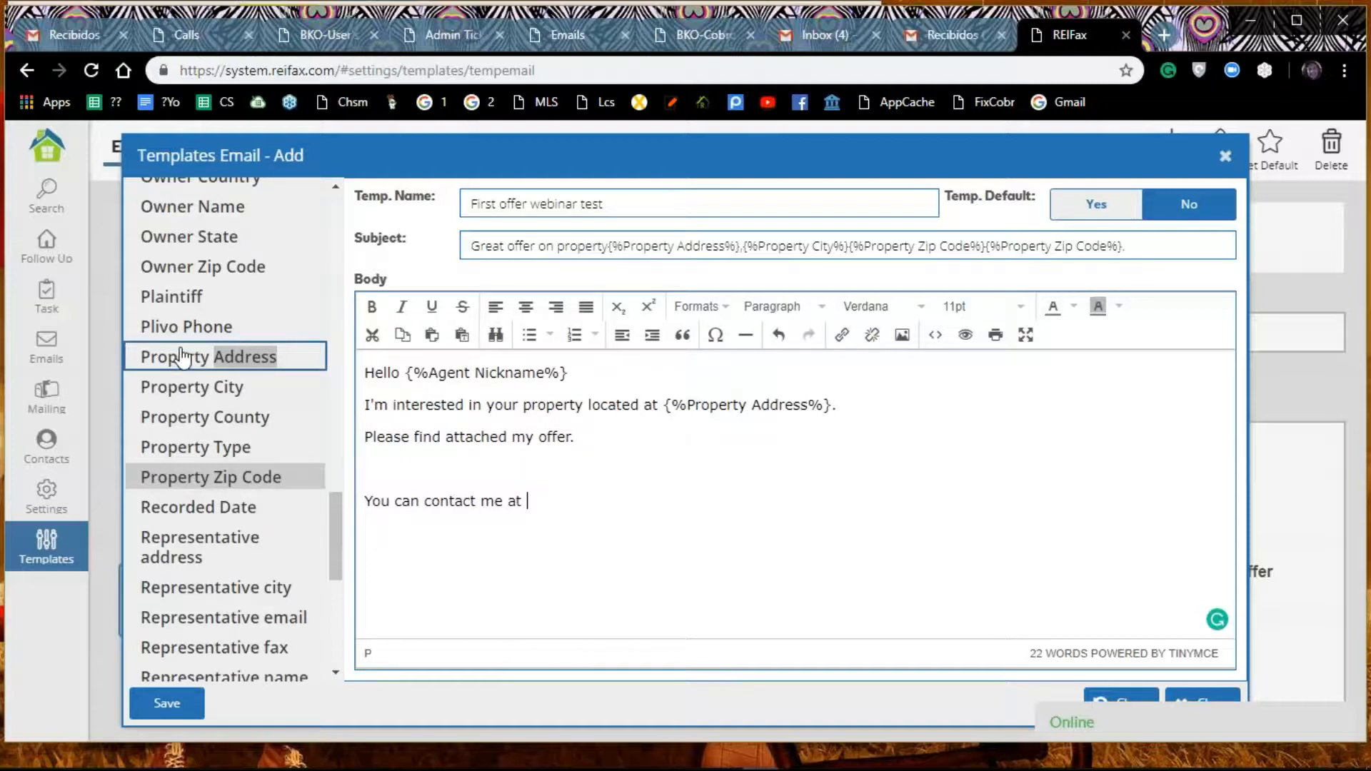
# Step: Insert a single Contact Phone 1 variable after "You can contact me at" in the body, removing its duplicate
pyautogui.scroll(5, 182, 355)
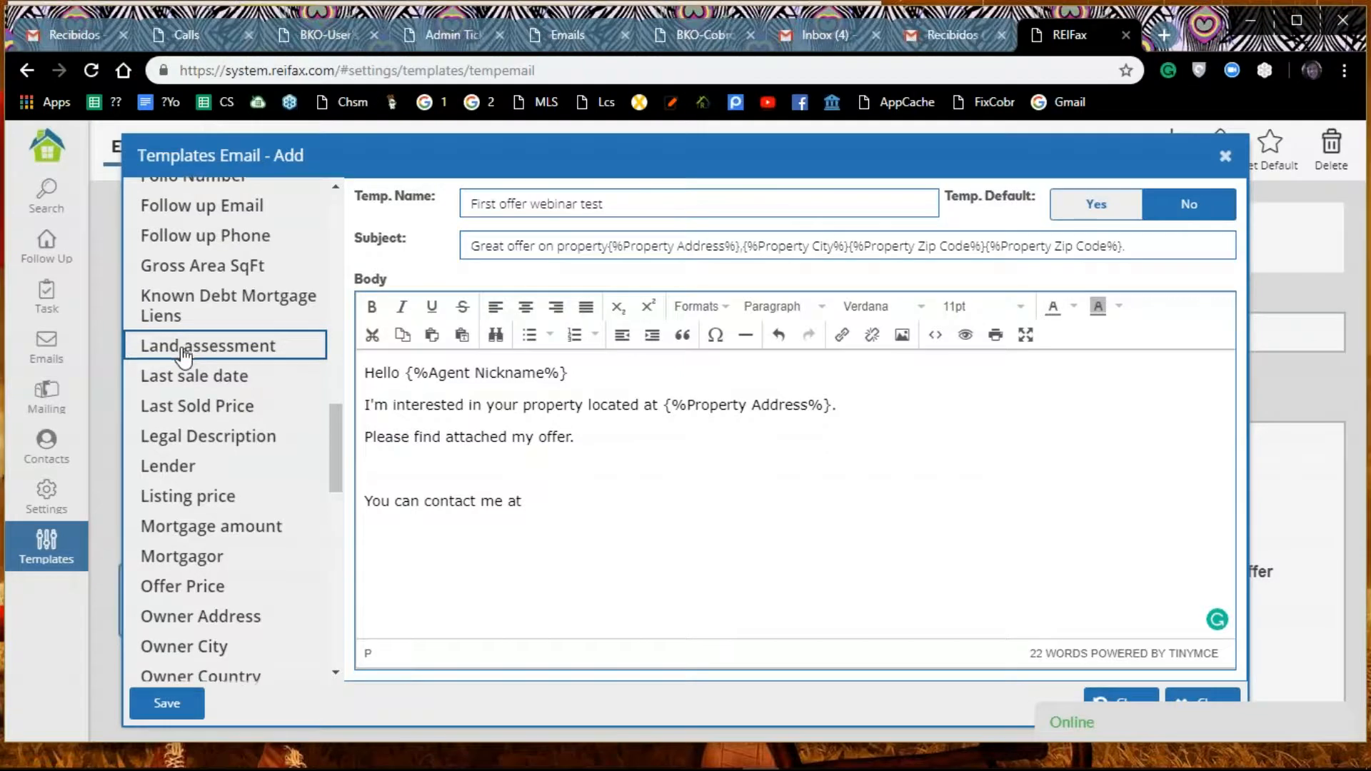
pyautogui.scroll(-8, 184, 355)
pyautogui.scroll(-5, 184, 355)
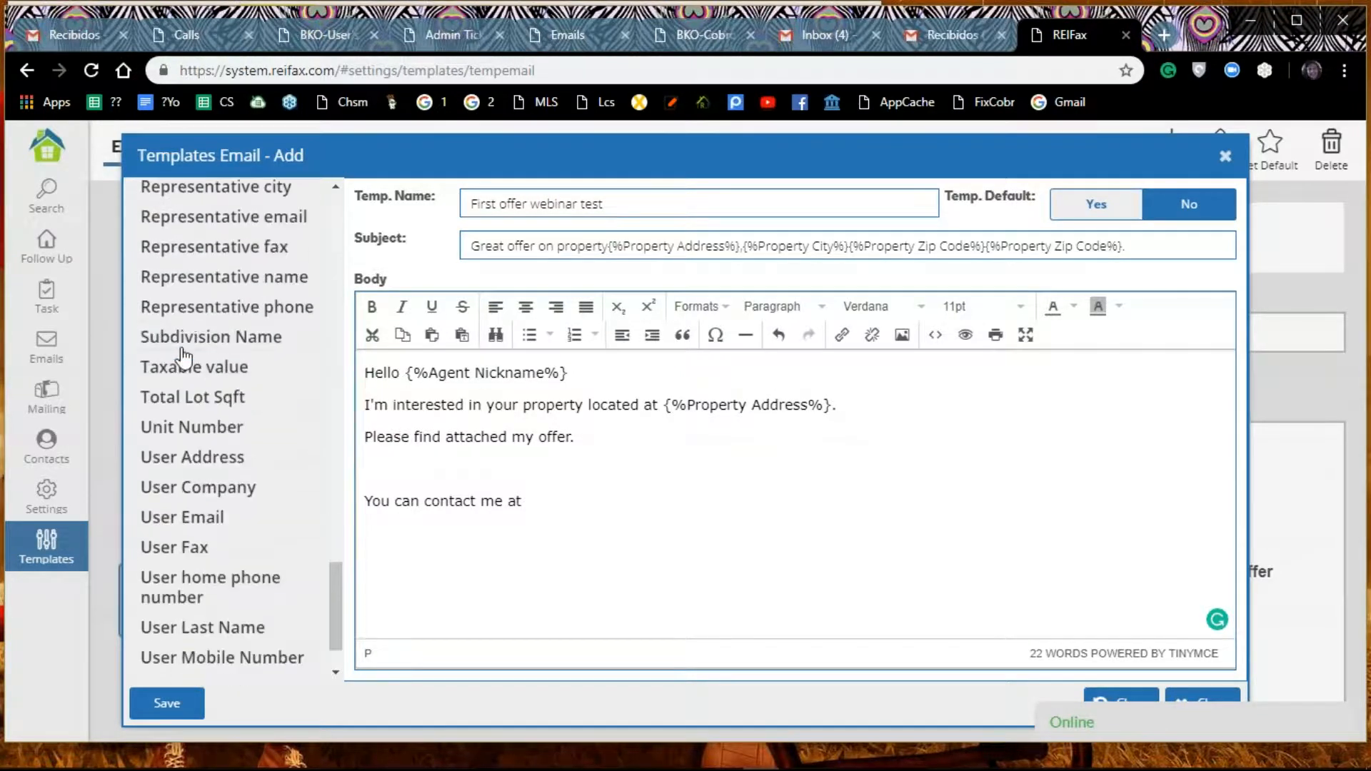
pyautogui.scroll(6, 185, 355)
pyautogui.scroll(15, 184, 355)
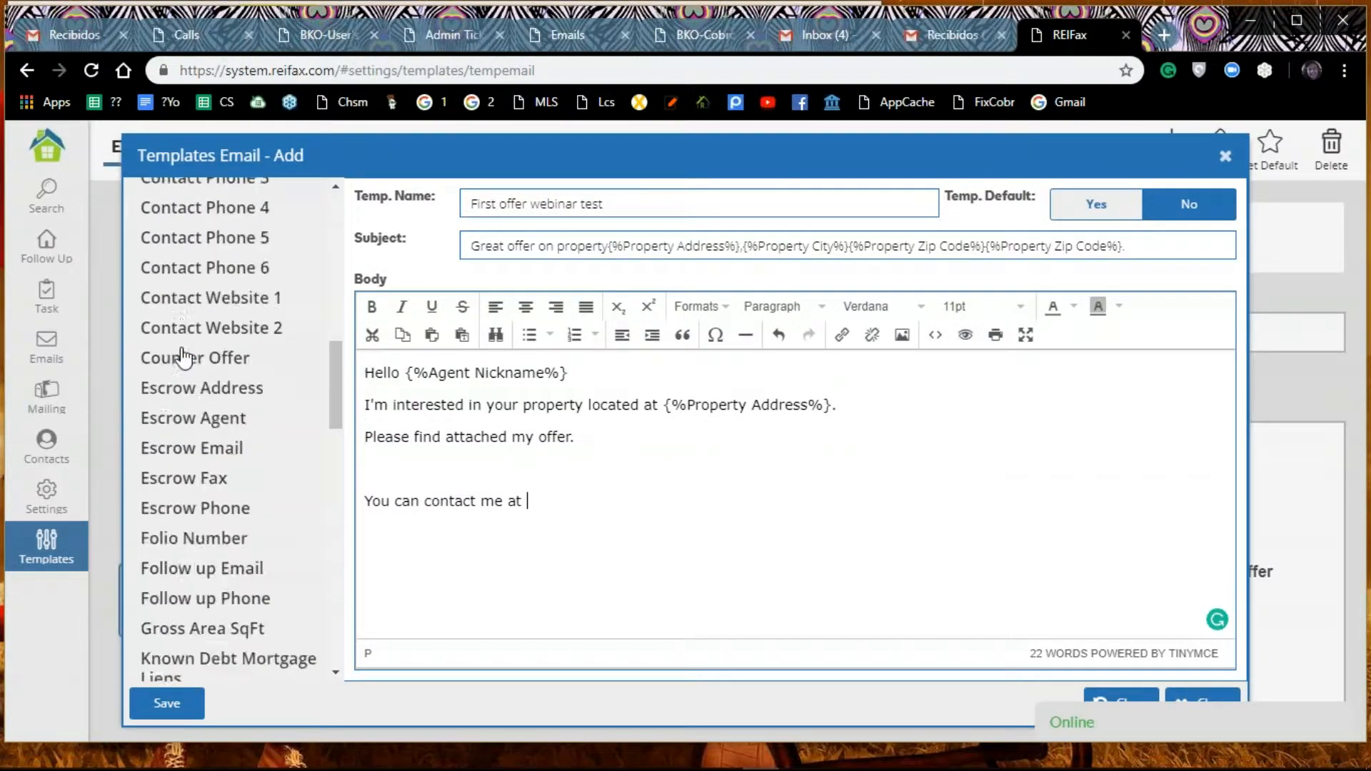
pyautogui.scroll(1, 185, 355)
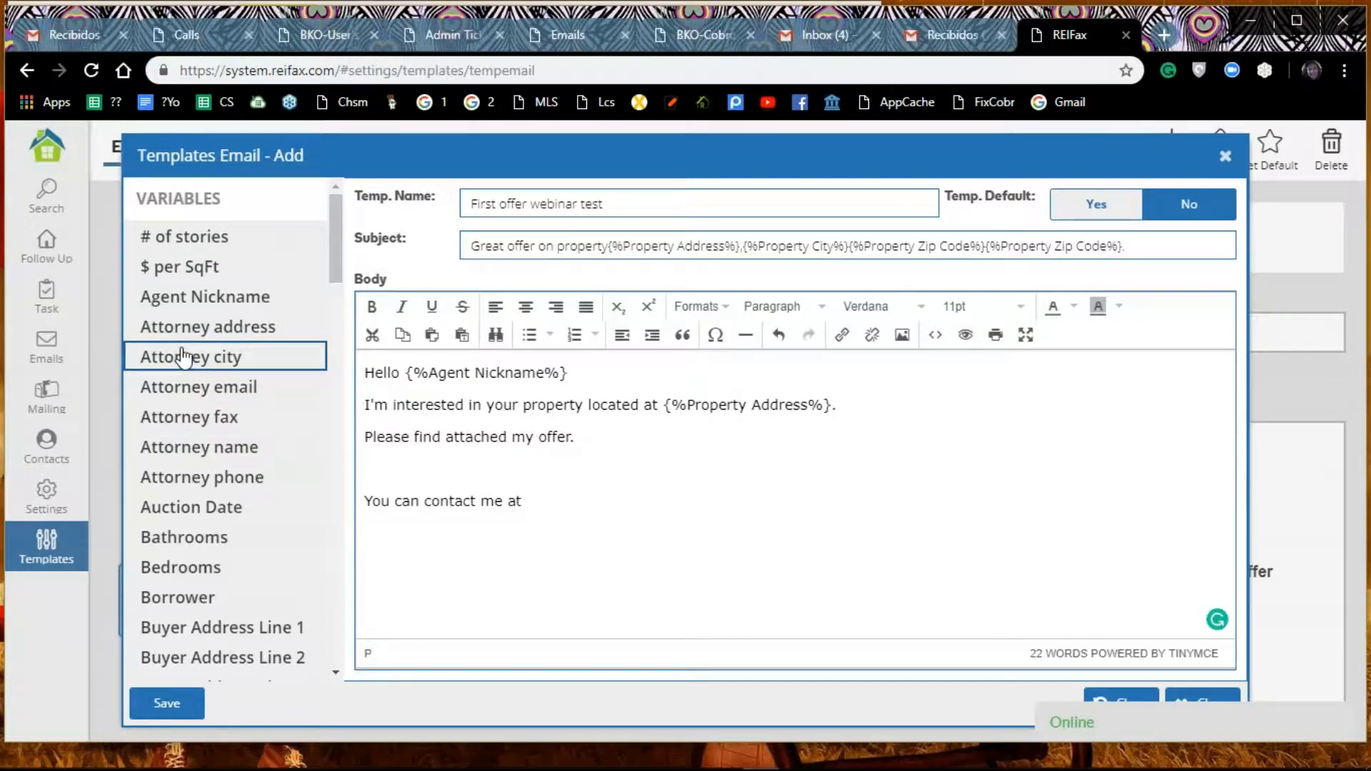
pyautogui.scroll(-2, 184, 361)
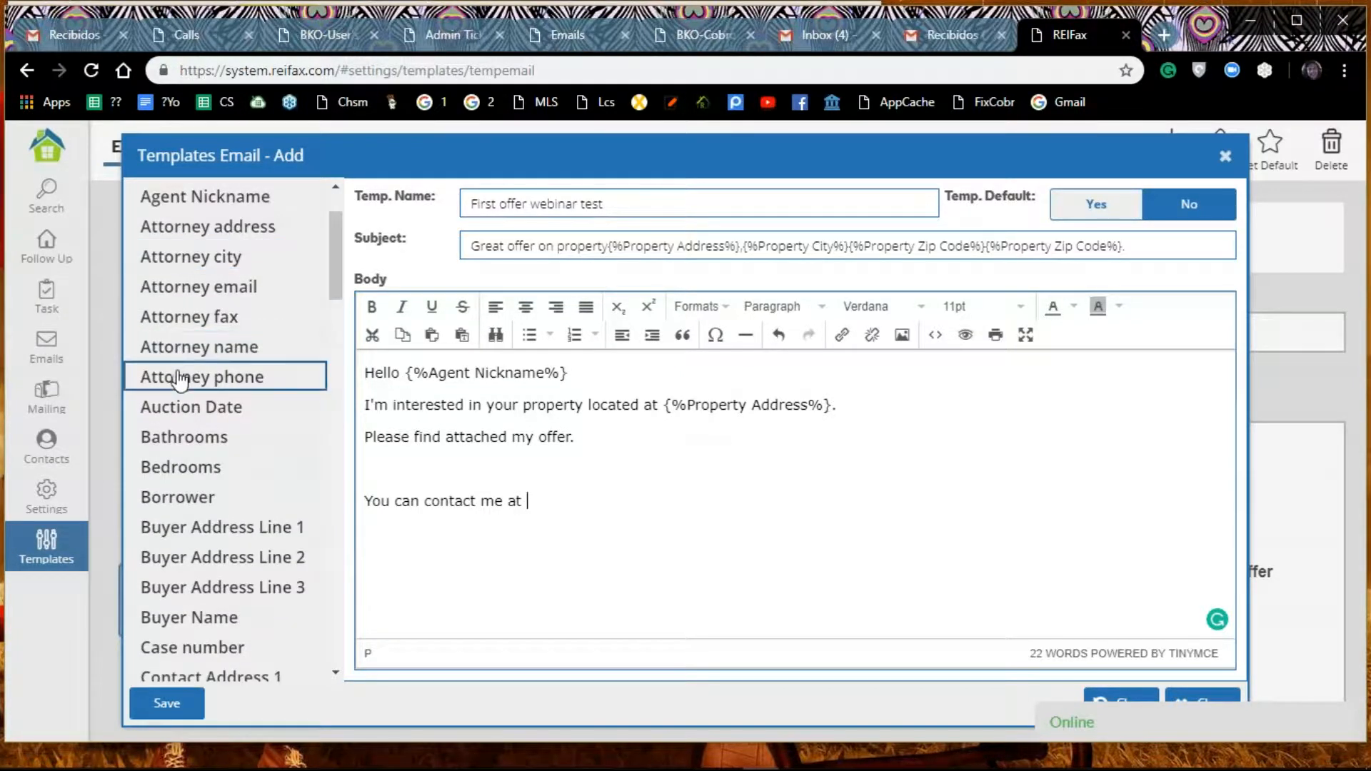
pyautogui.scroll(-1, 184, 379)
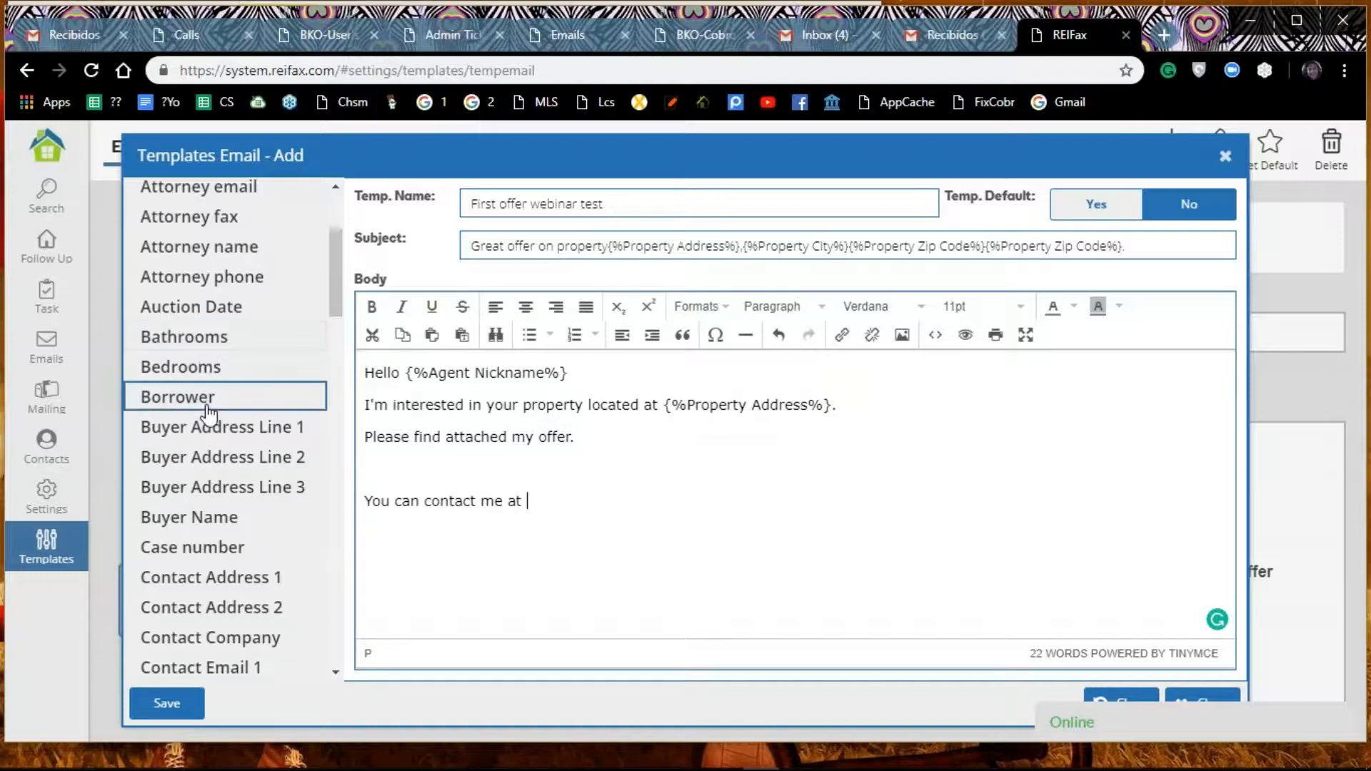
pyautogui.scroll(-4, 207, 407)
pyautogui.scroll(2, 207, 422)
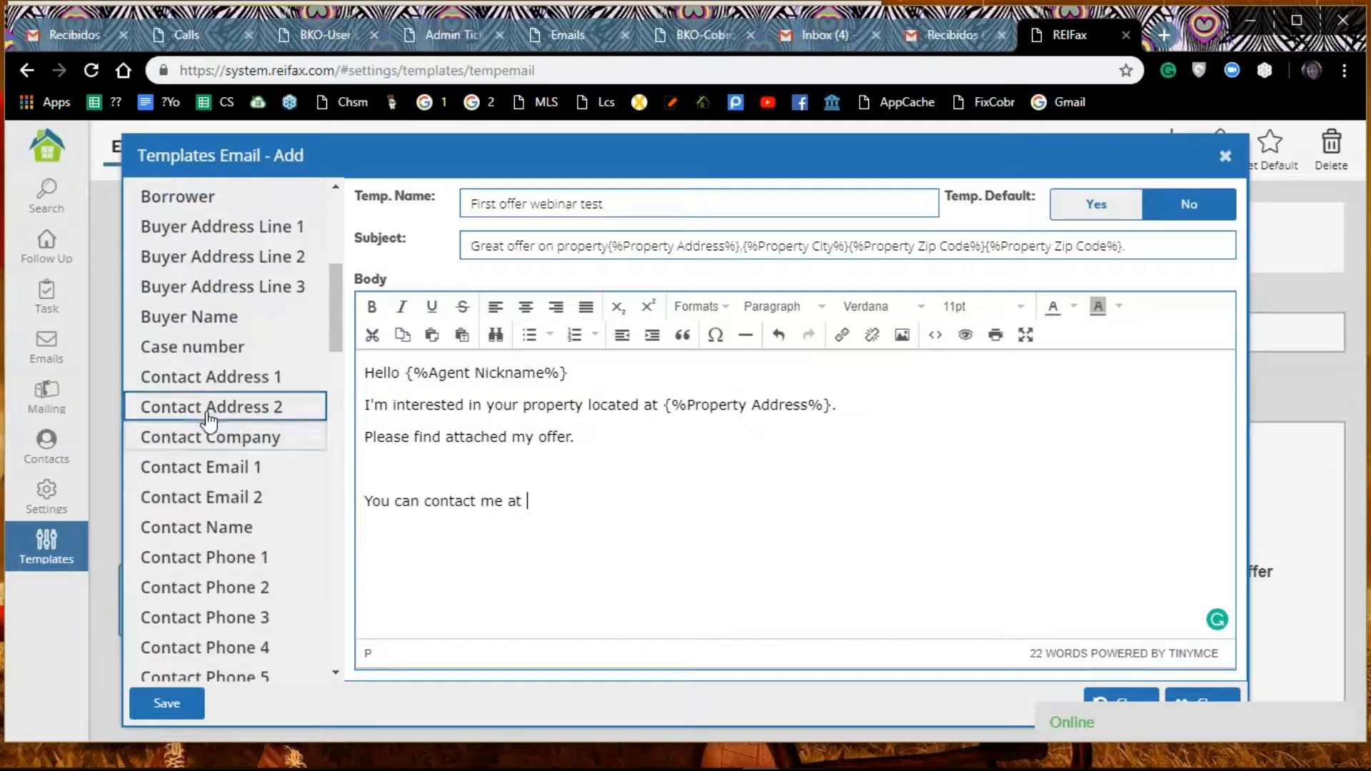
pyautogui.scroll(-1, 207, 429)
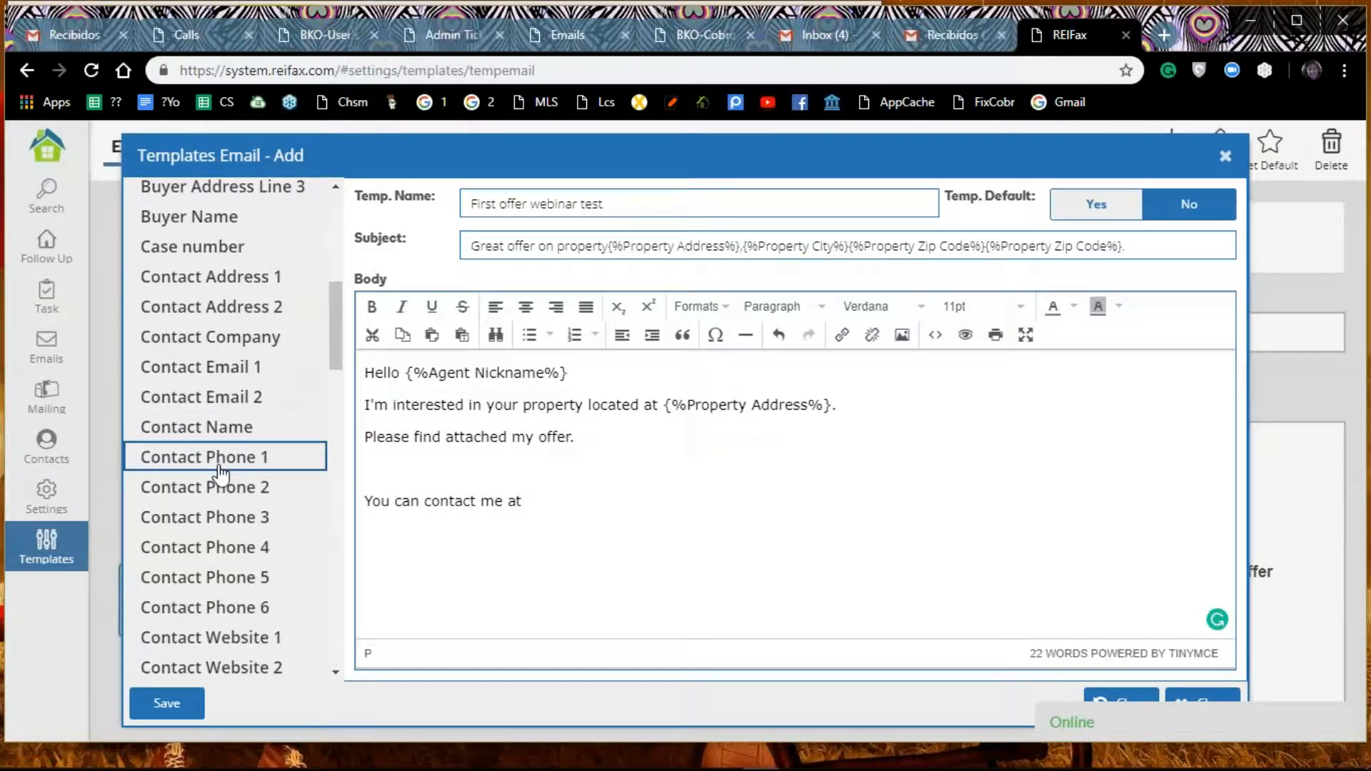
pyautogui.doubleClick(219, 457)
pyautogui.moveTo(876, 497); pyautogui.dragTo(695, 505)
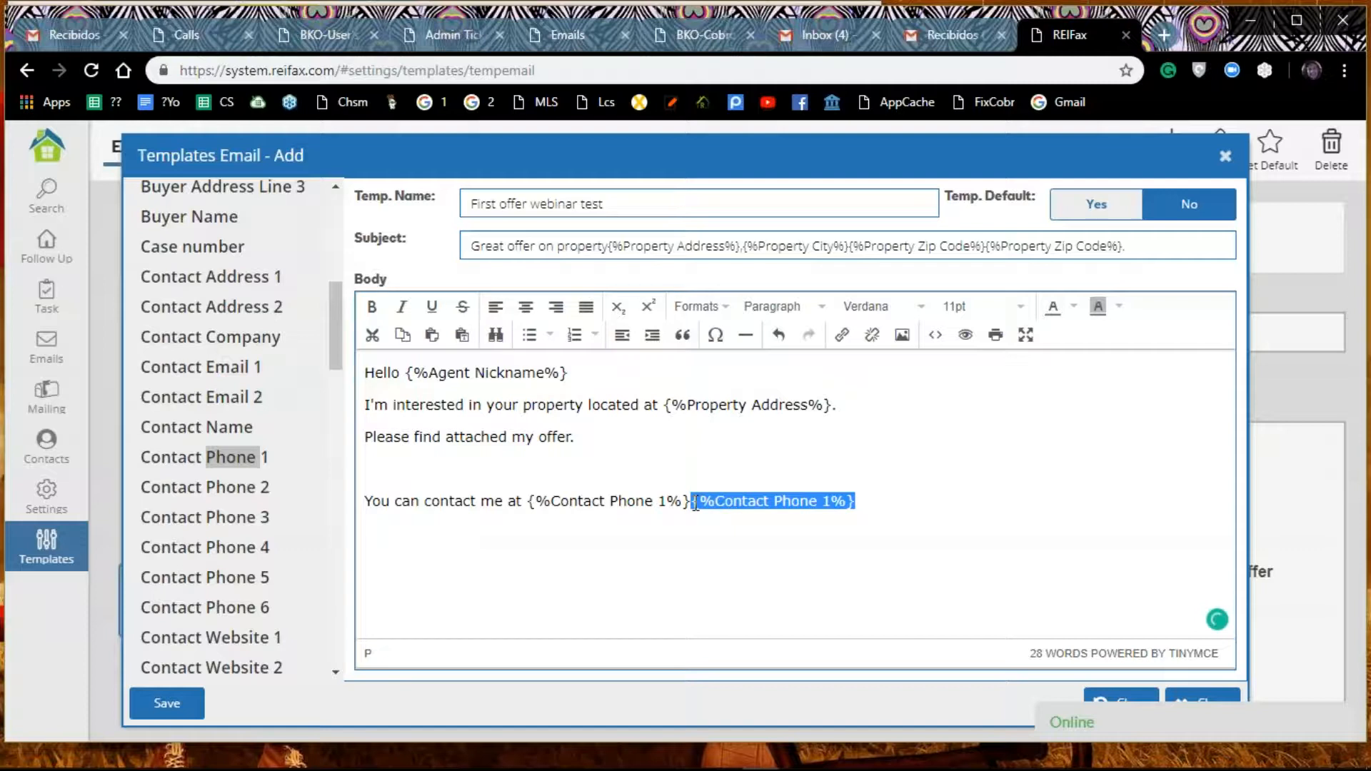
pyautogui.press('Delete')
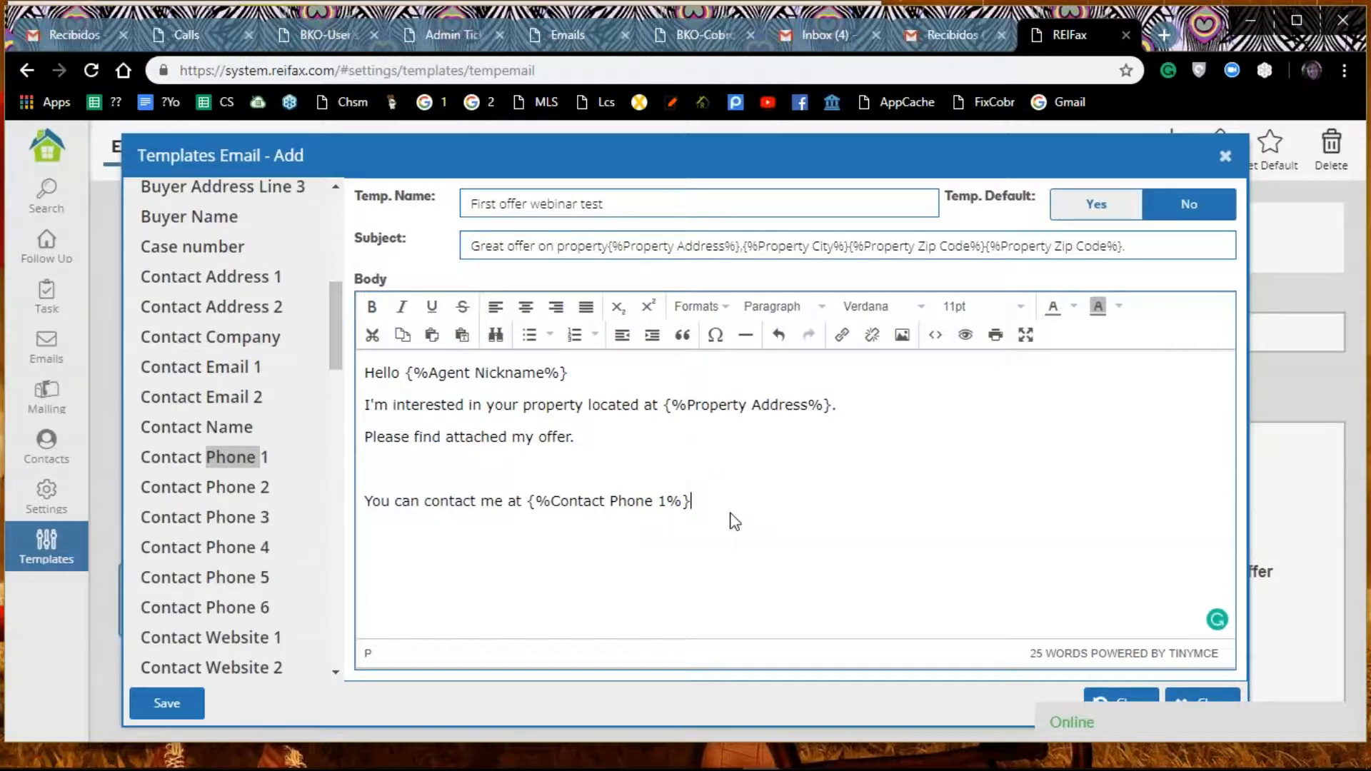
# Step: Add a new line below the contact sentence, then save the "First offer webinar test" email template
pyautogui.press('Return')
pyautogui.scroll(-1, 199, 354)
pyautogui.scroll(-12, 199, 357)
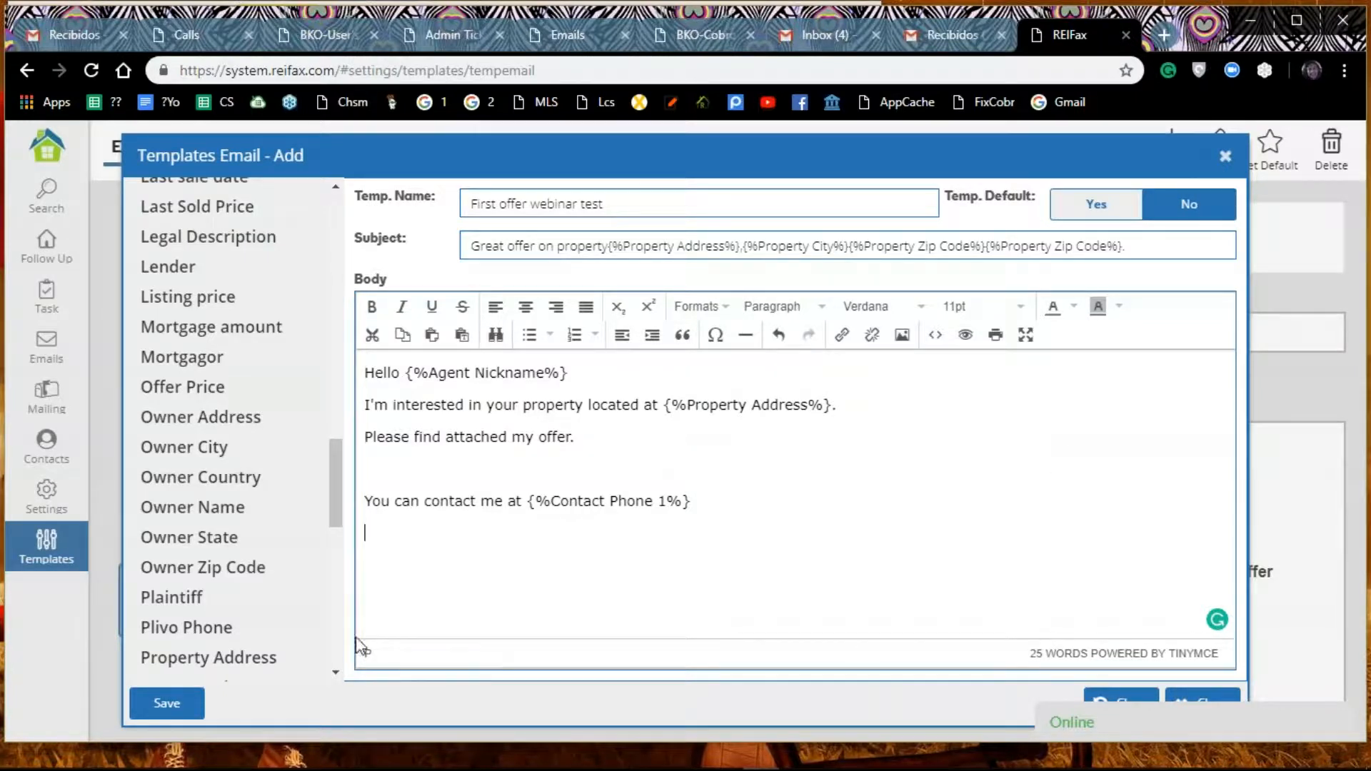
pyautogui.click(178, 707)
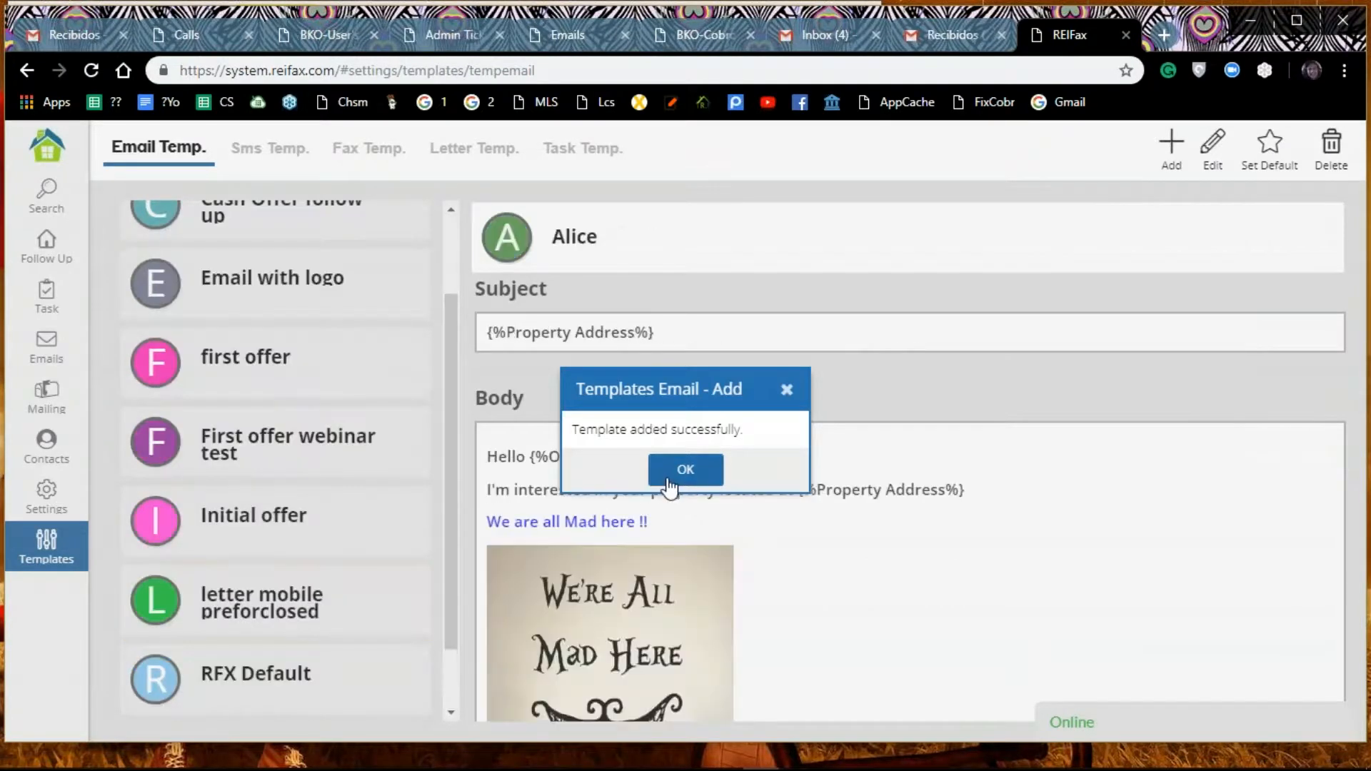
pyautogui.click(687, 472)
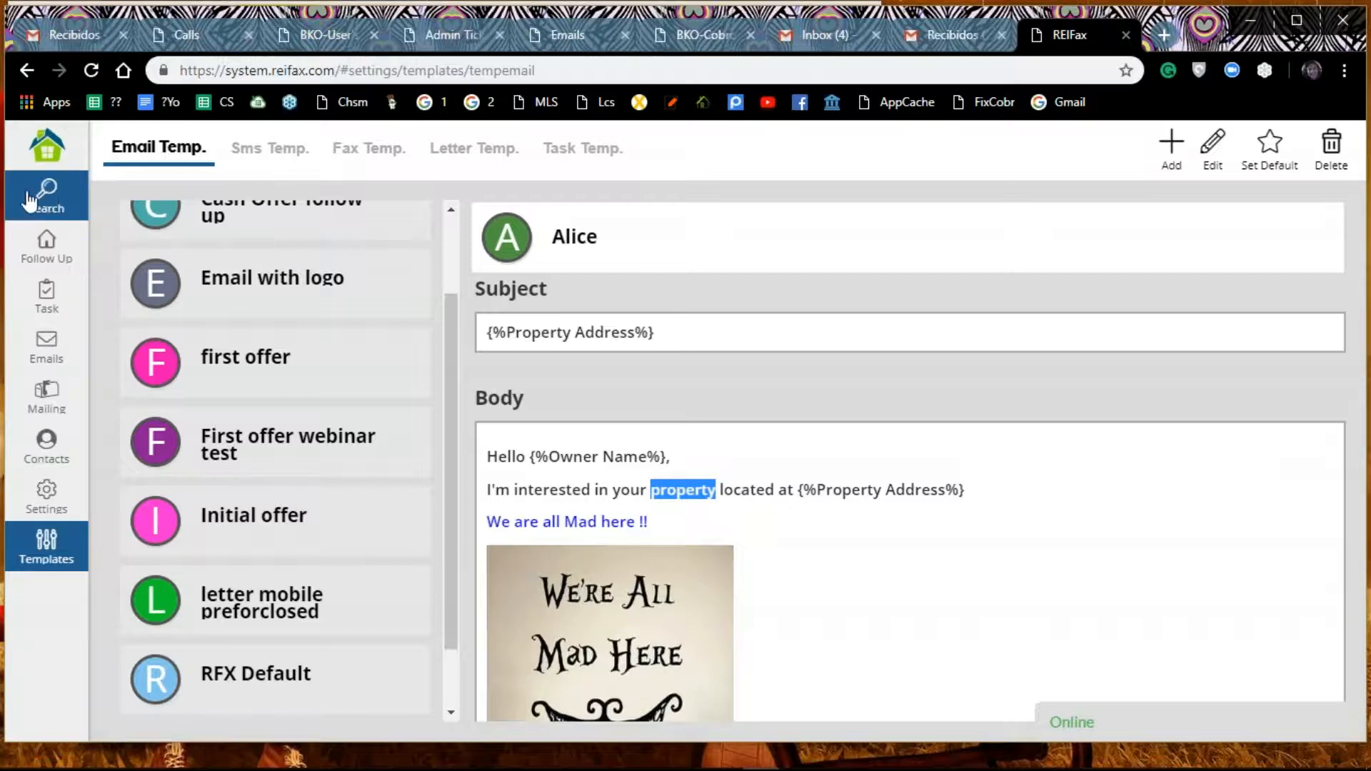
# Step: Open the account's Profile Data page and review the profile picture, company logo and profile contact fields
pyautogui.click(56, 160)
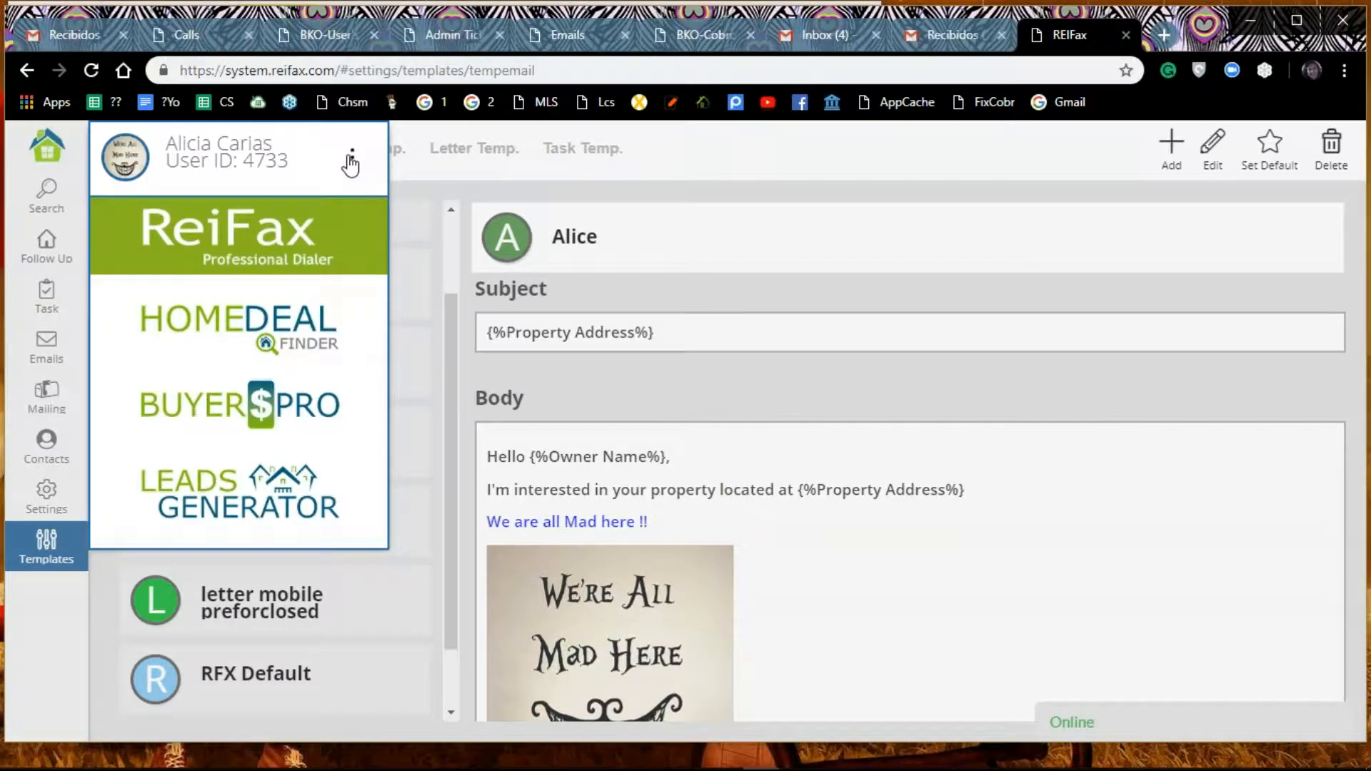
pyautogui.click(352, 158)
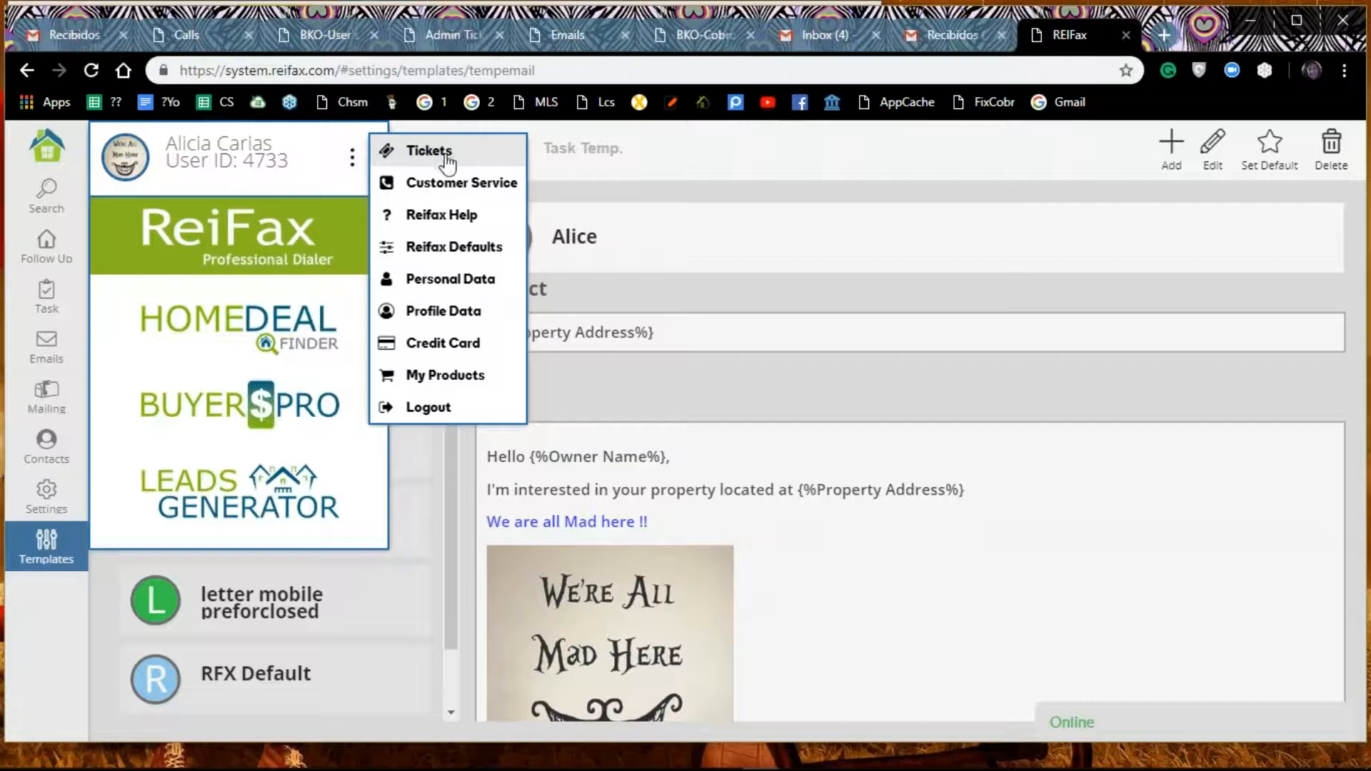
pyautogui.click(422, 315)
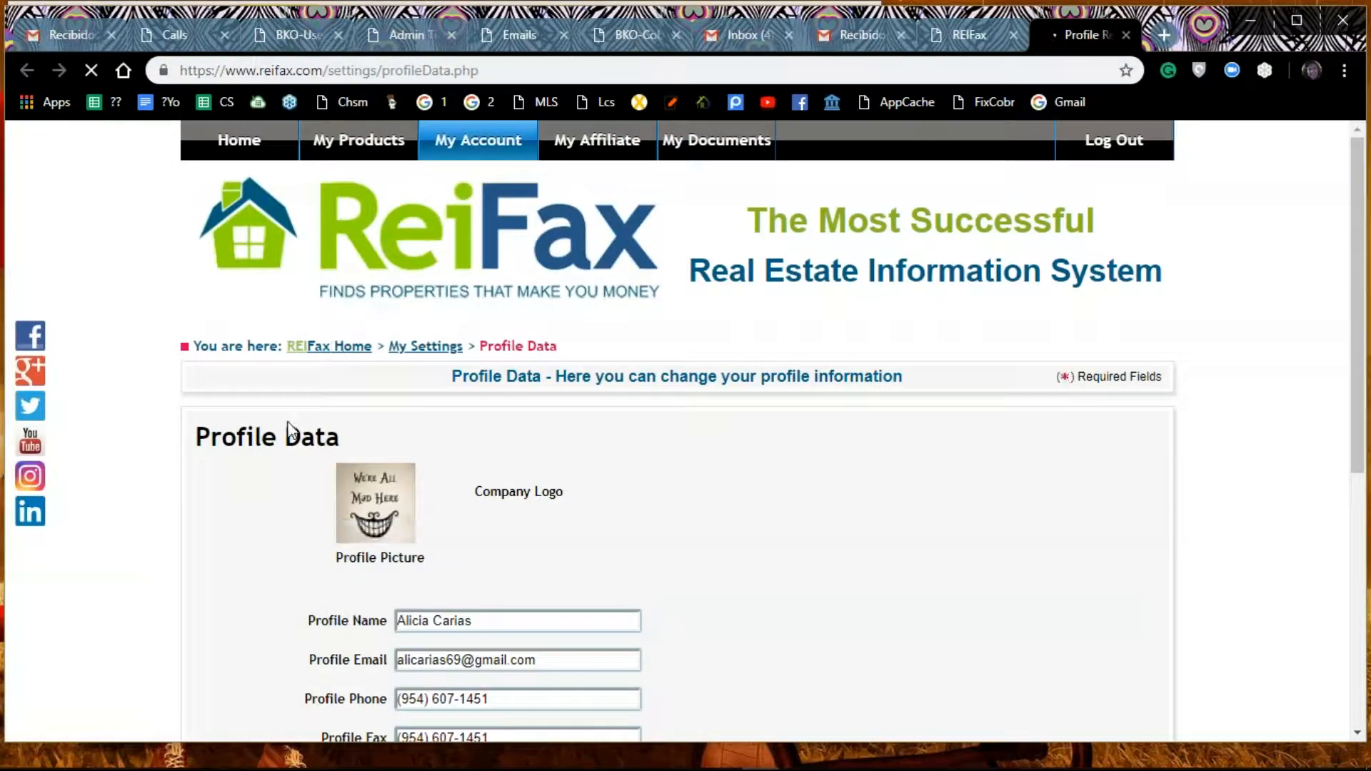
pyautogui.scroll(-2, 254, 429)
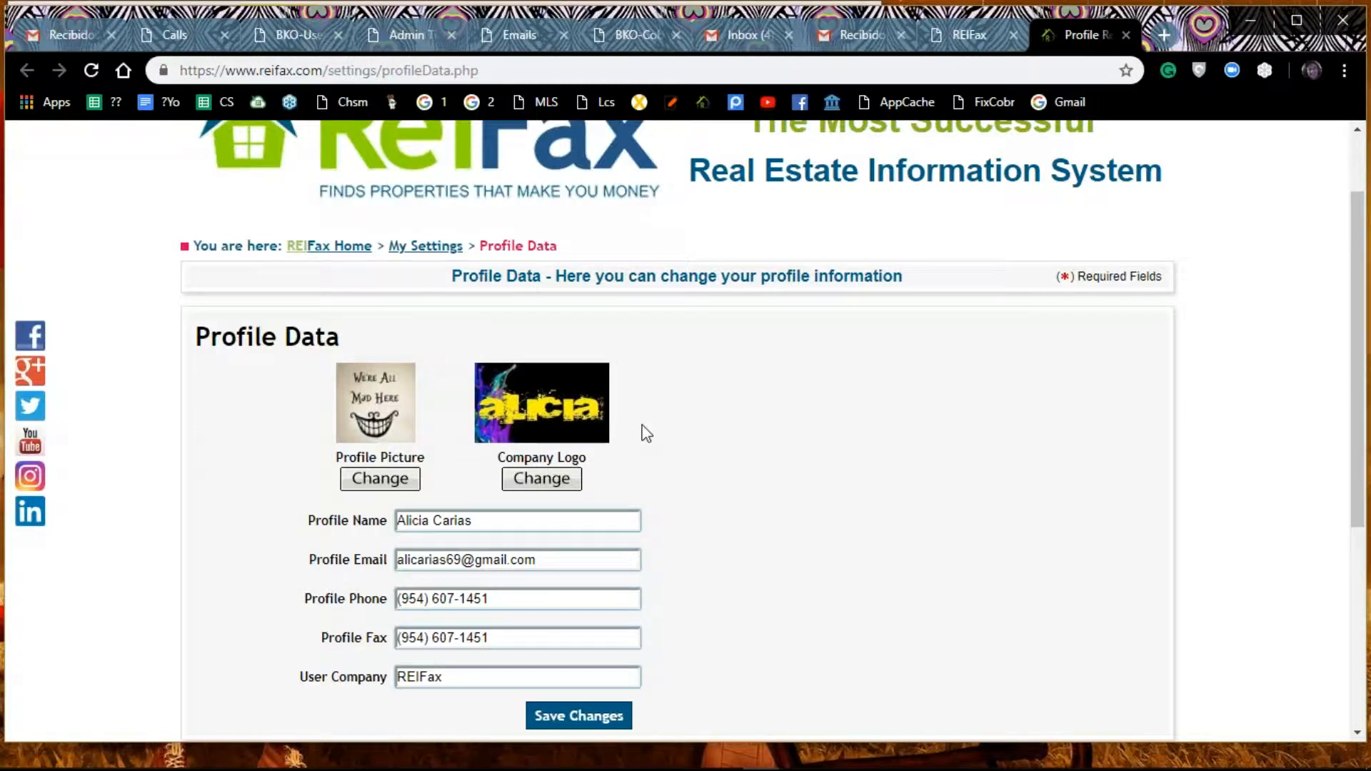
pyautogui.scroll(-3, 646, 432)
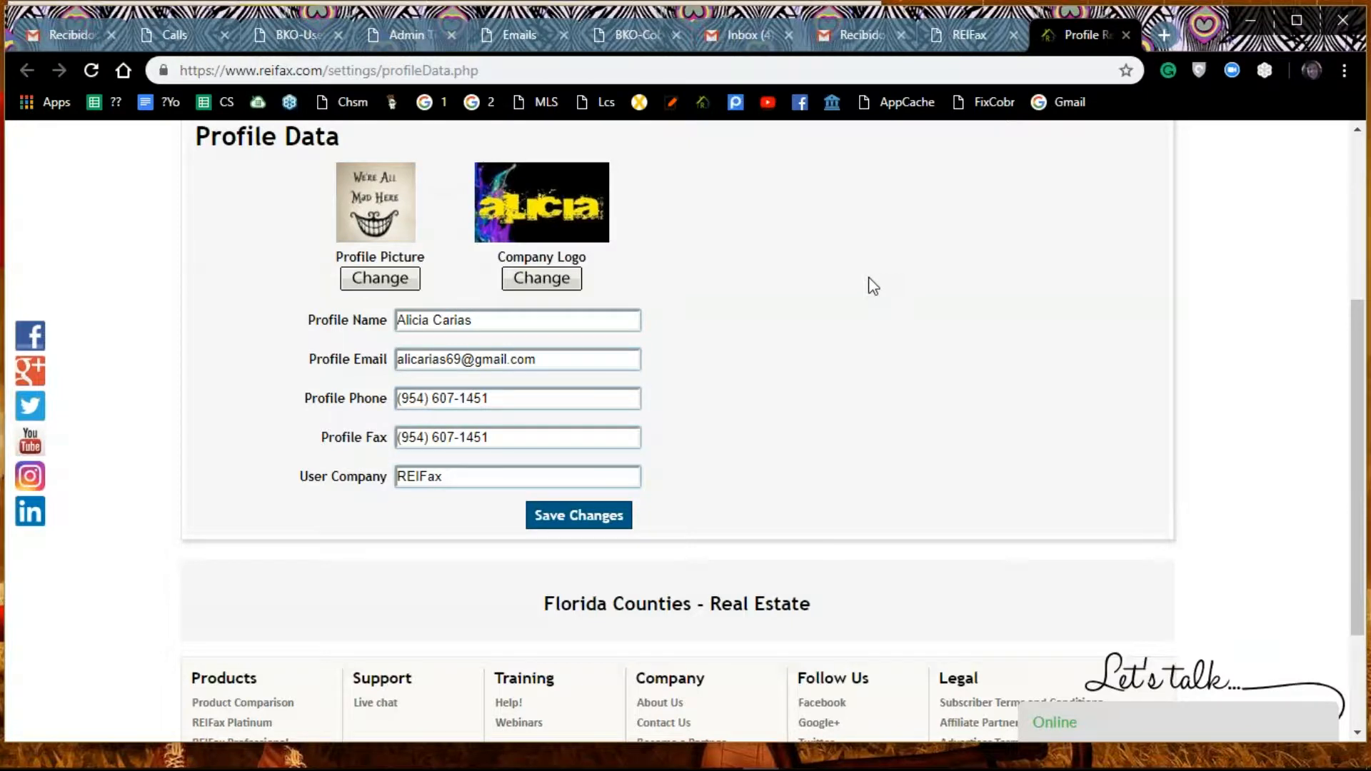
pyautogui.scroll(4, 873, 285)
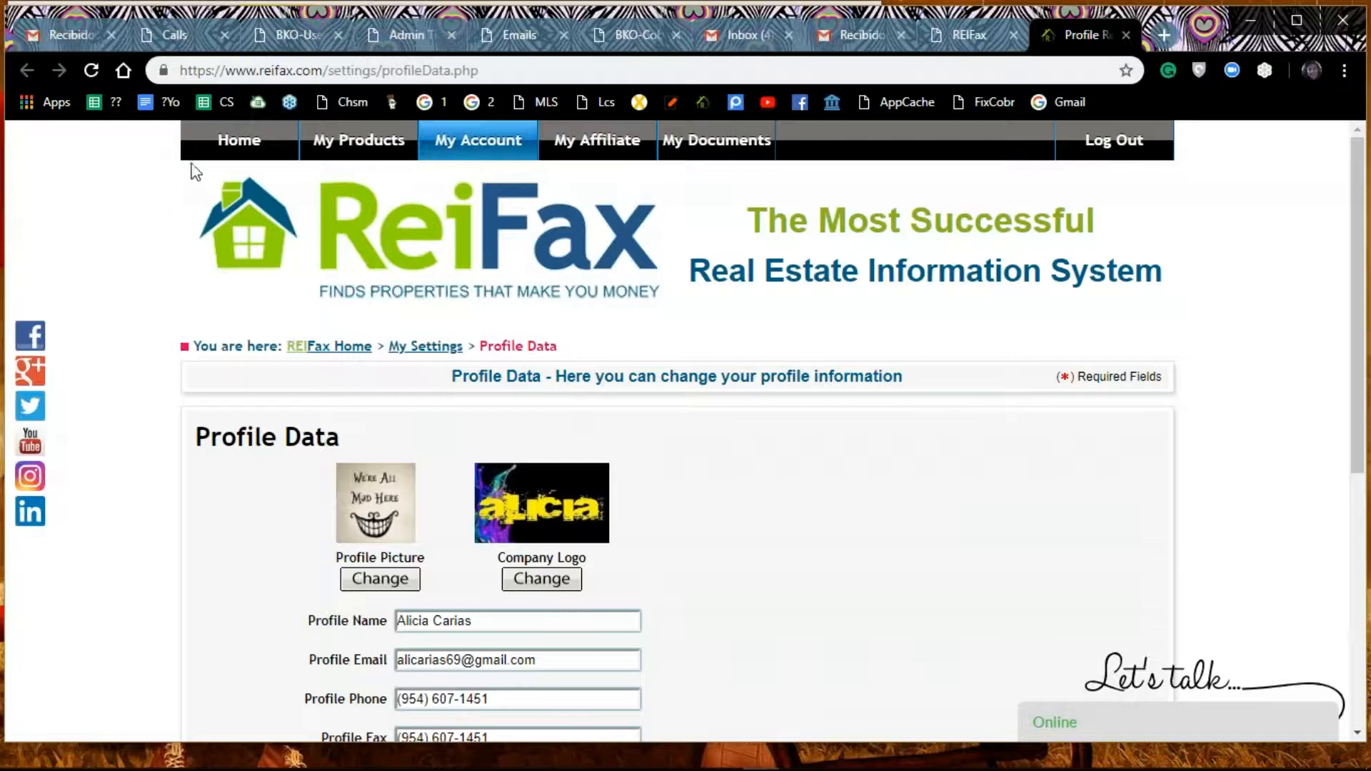
# Step: Go through the REIFax home page to My Products and access the new beta version of REIFax Professional Dialer
pyautogui.click(233, 152)
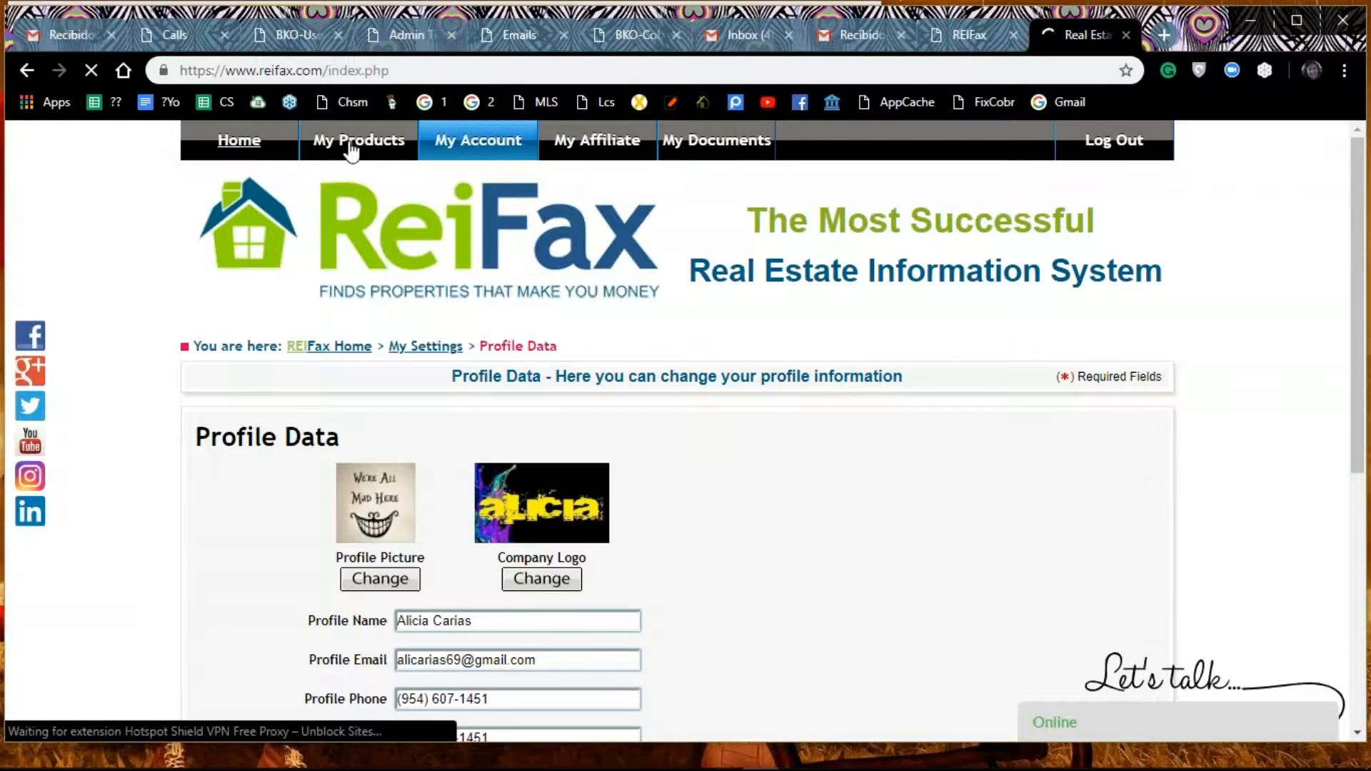
pyautogui.click(357, 149)
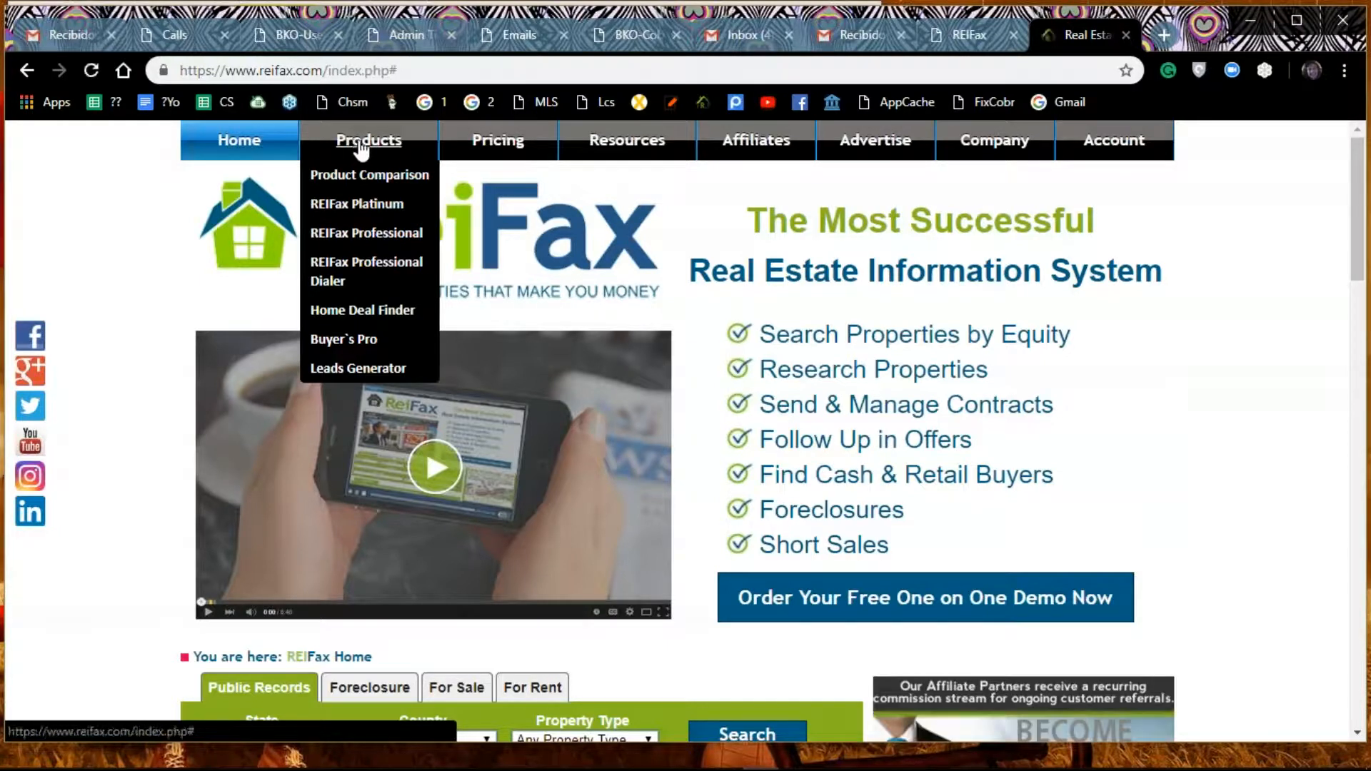
pyautogui.moveTo(1117, 146)
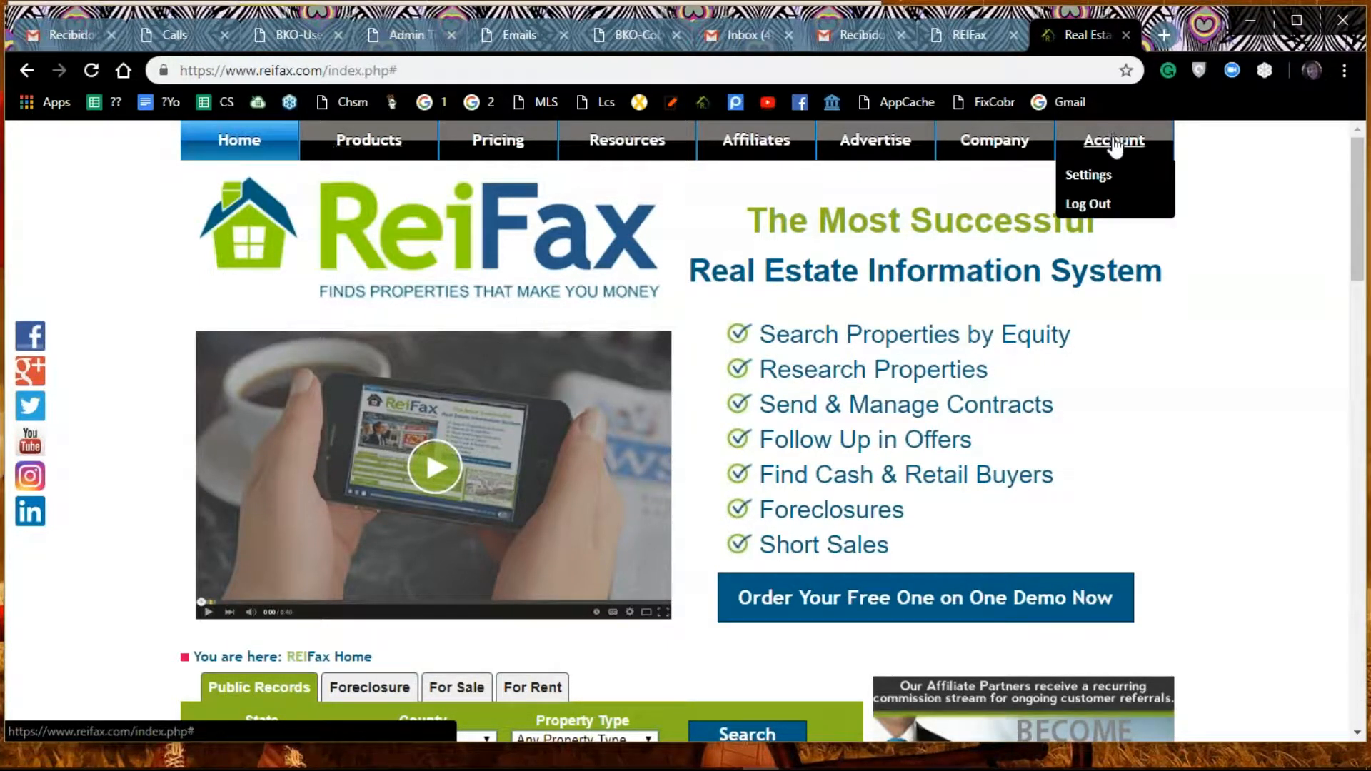
pyautogui.click(1078, 204)
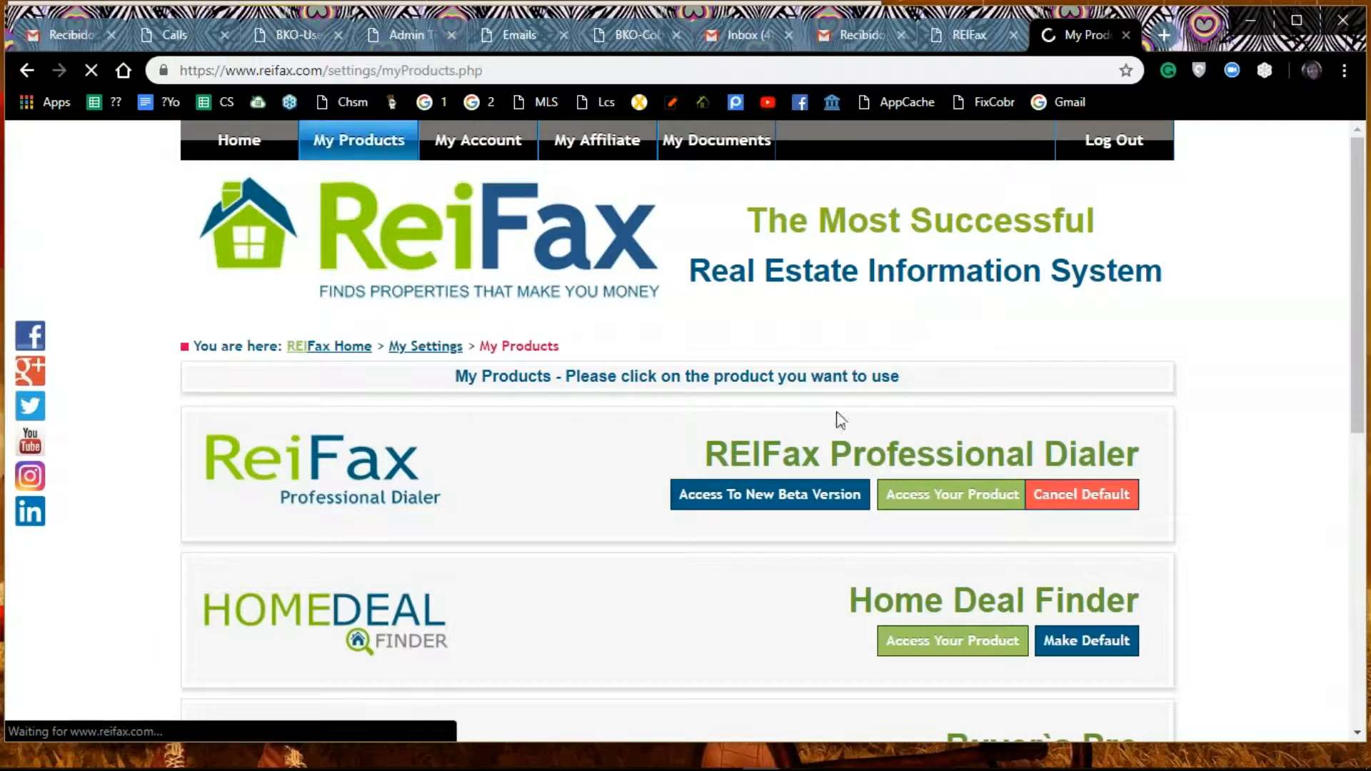
pyautogui.click(786, 497)
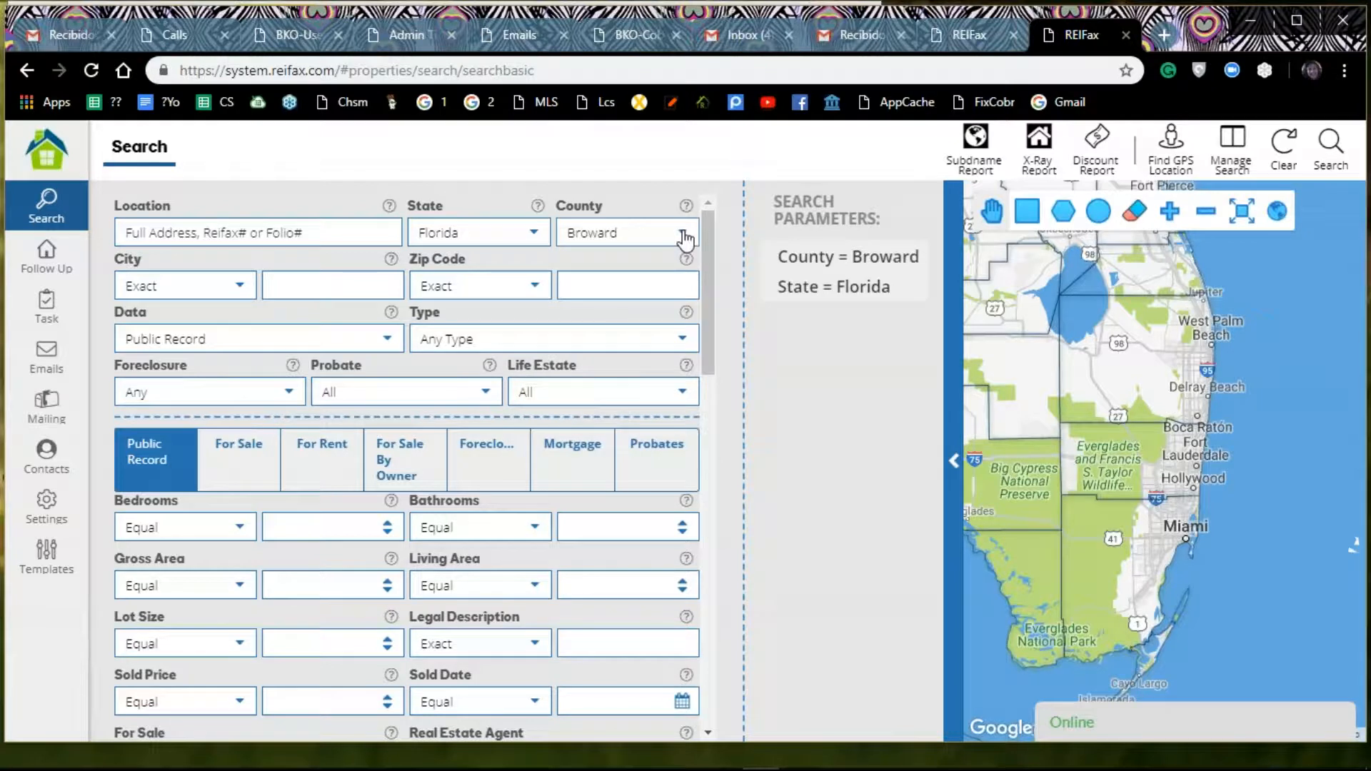
# Step: Set the property search county to Dixie
pyautogui.click(684, 236)
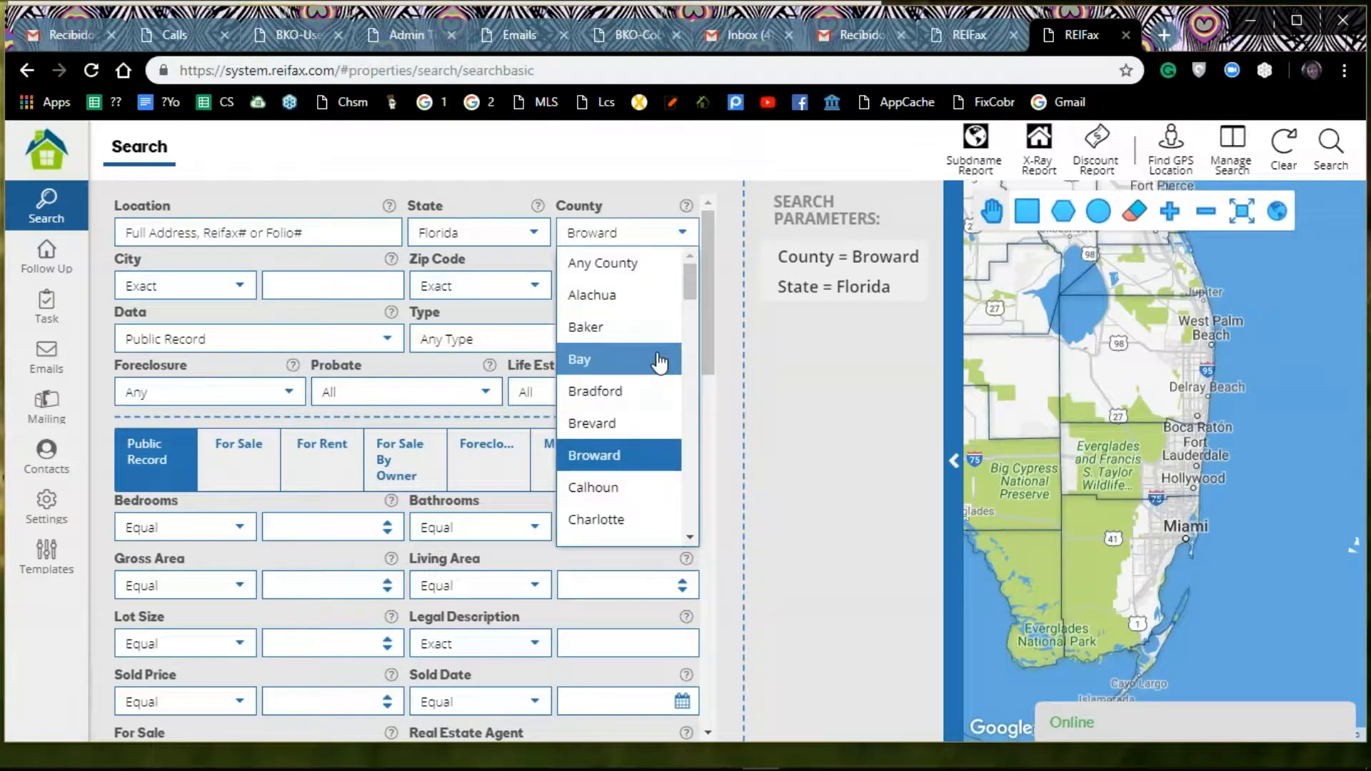
pyautogui.moveTo(692, 294); pyautogui.dragTo(690, 336)
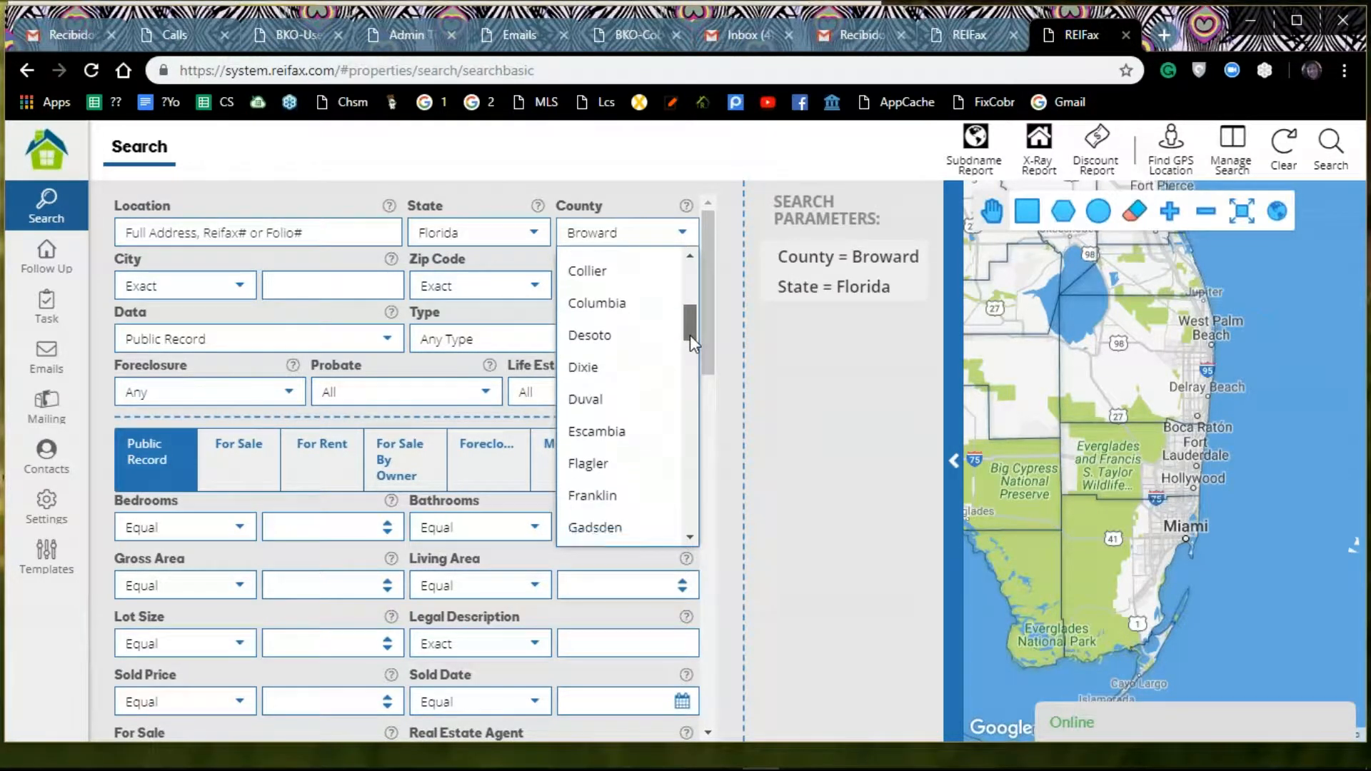
pyautogui.click(609, 363)
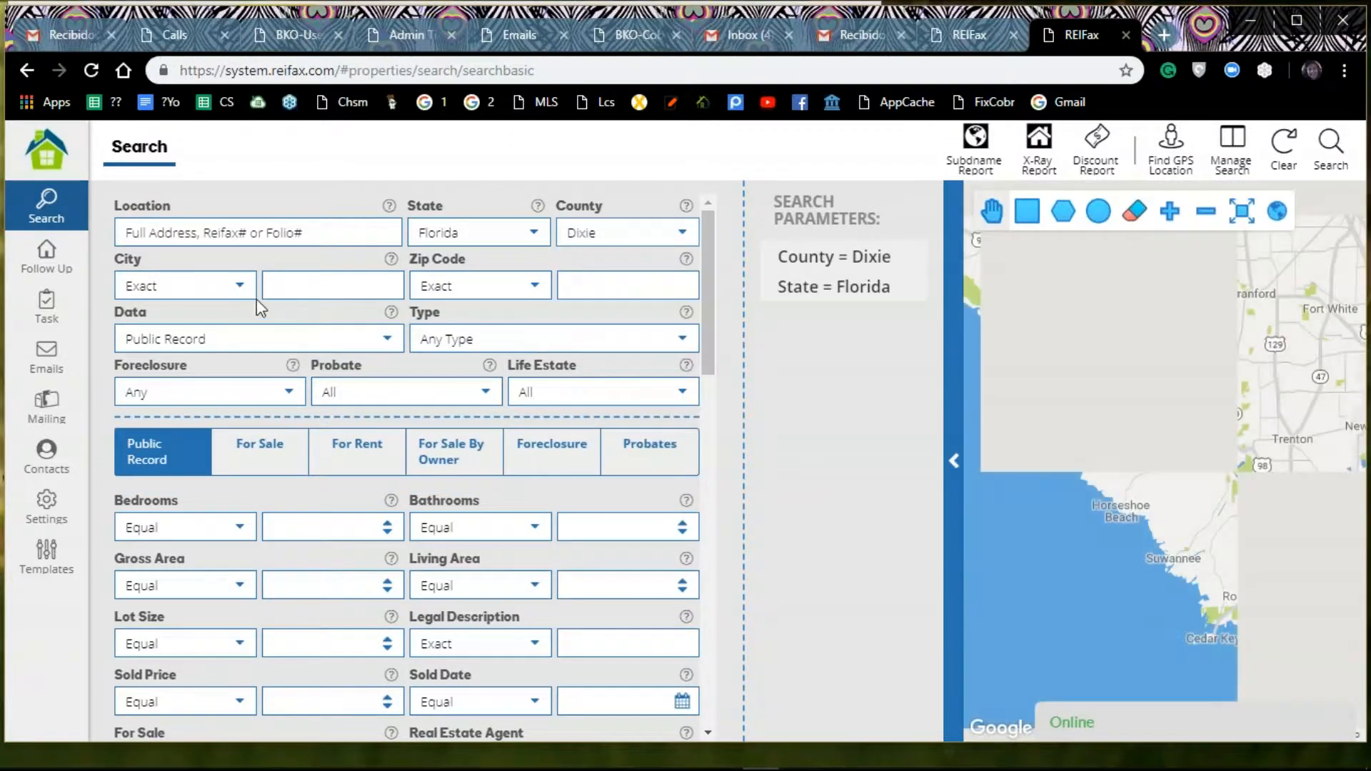
# Step: Set the search data to For Sale and the property type to Single Family
pyautogui.click(390, 346)
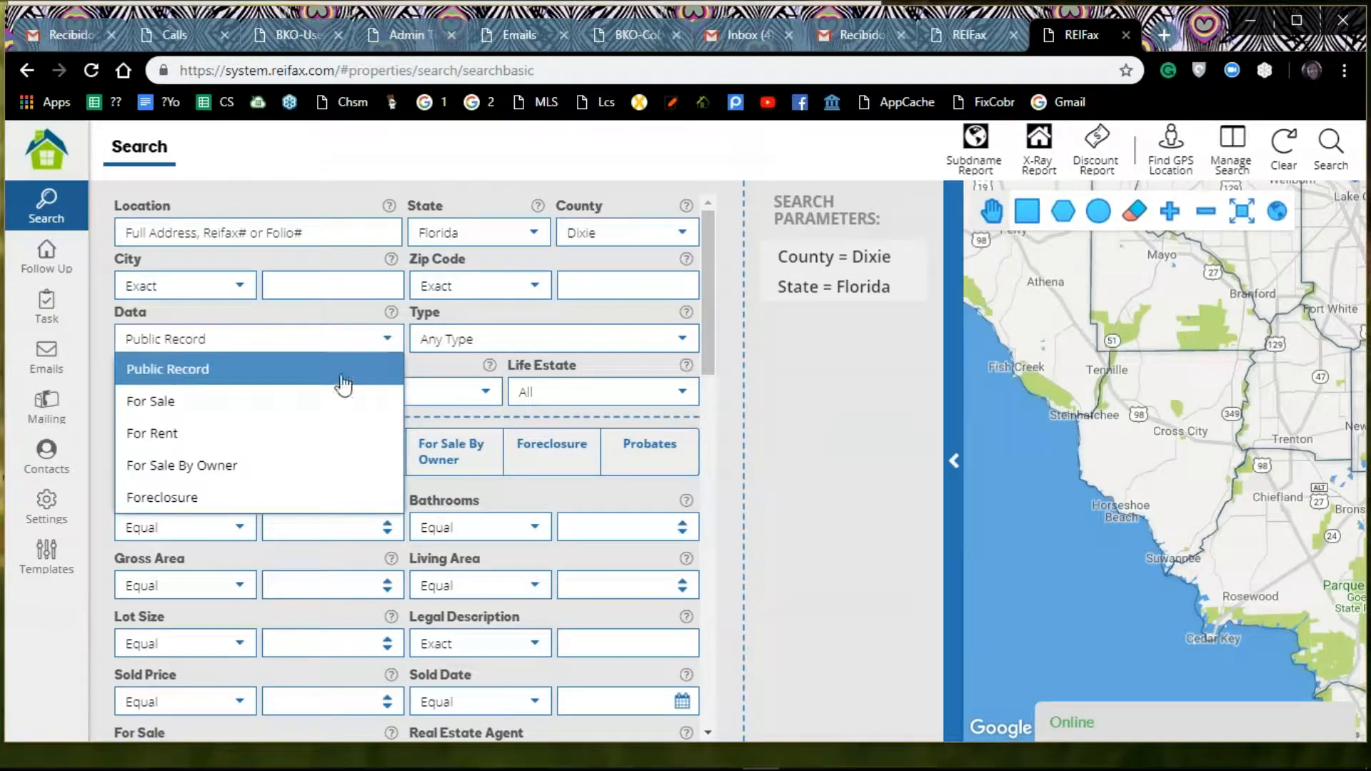
pyautogui.click(295, 411)
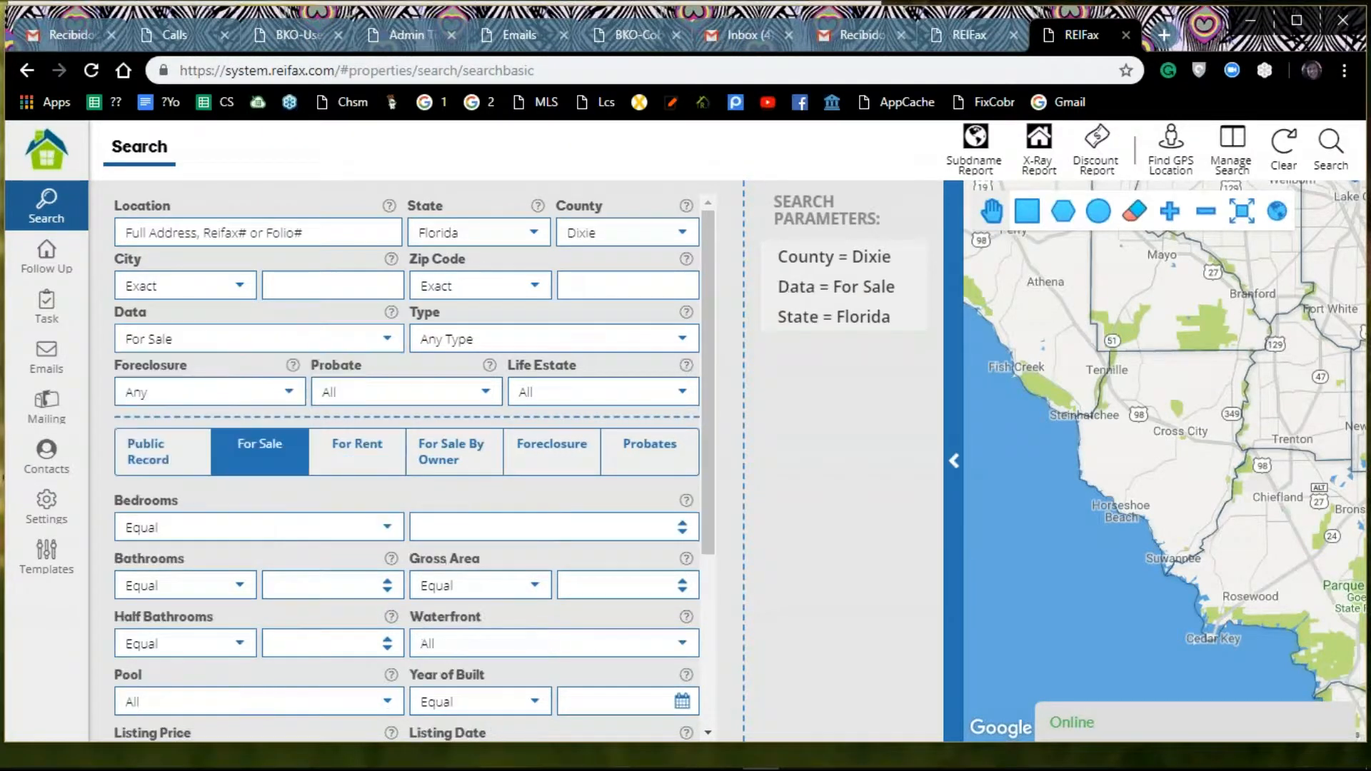
pyautogui.click(674, 349)
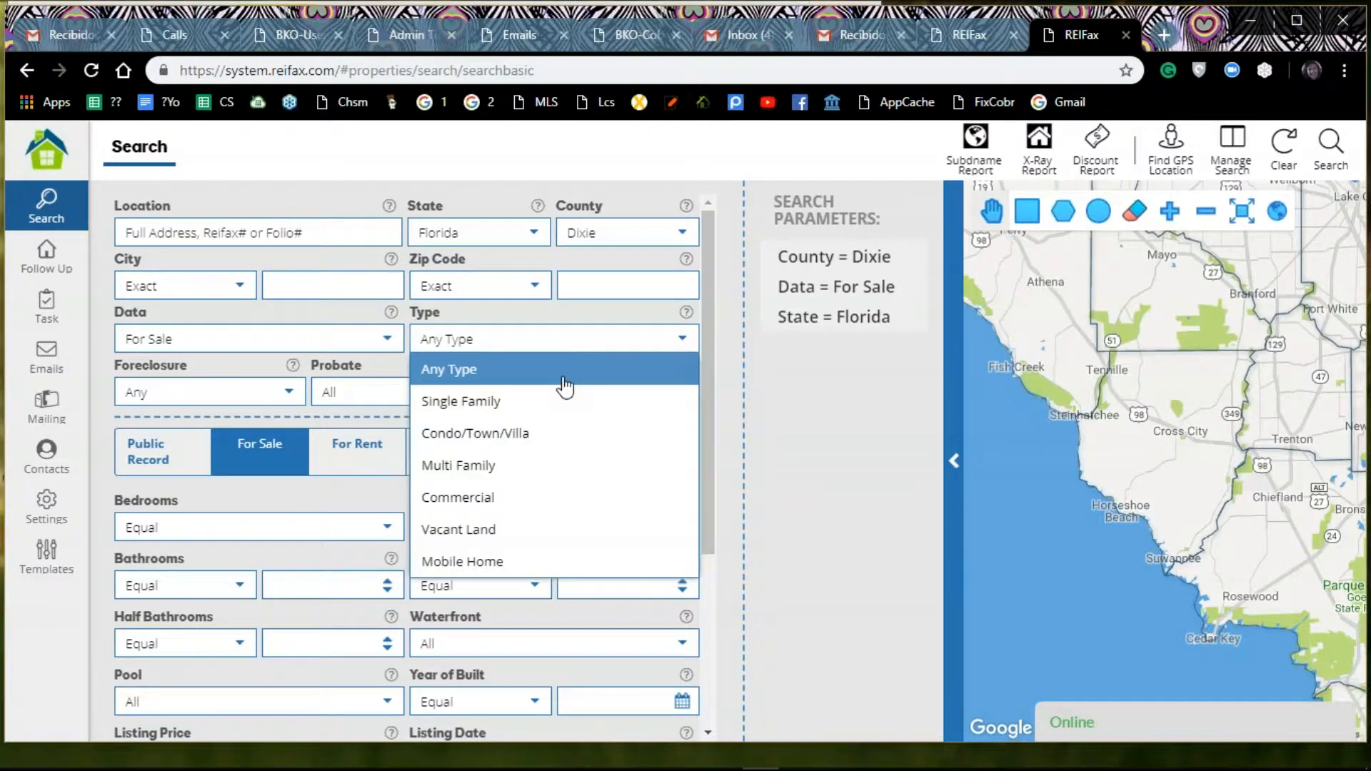
pyautogui.click(533, 404)
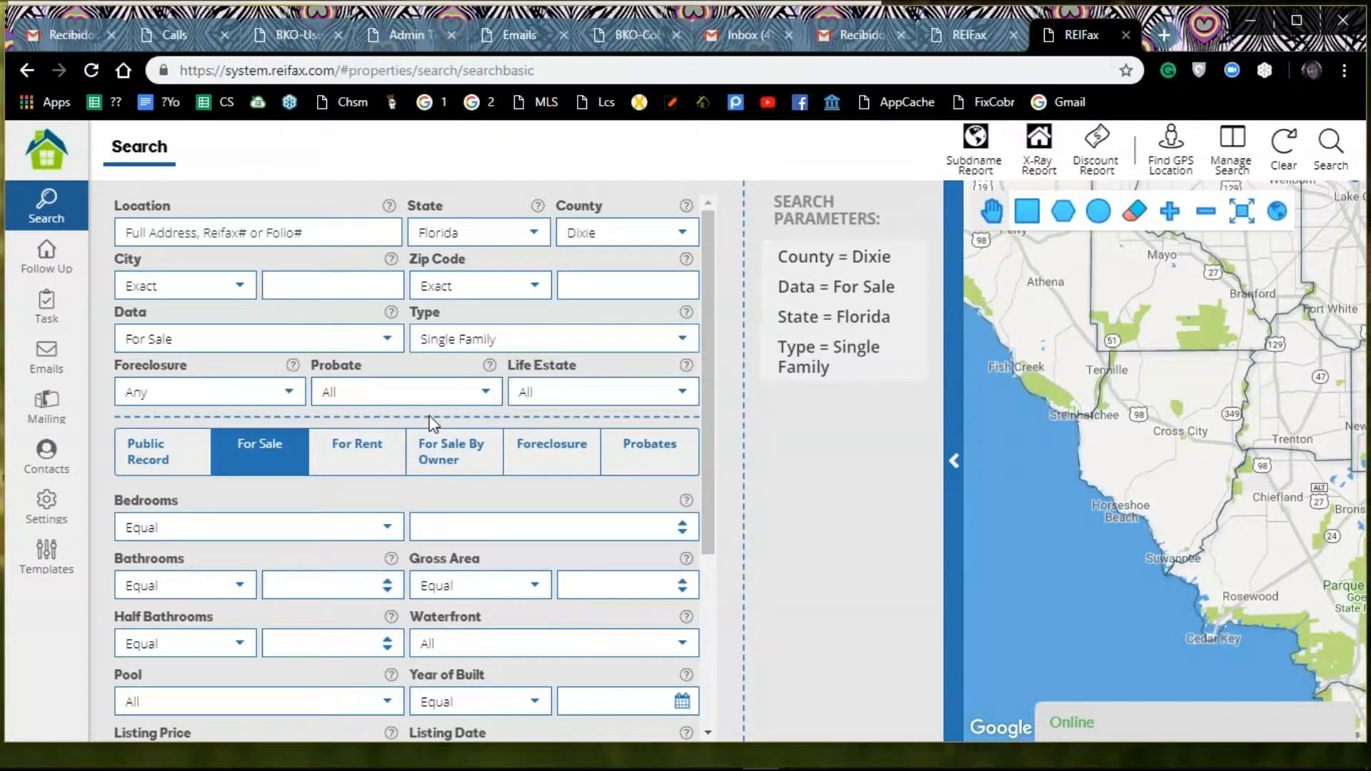
# Step: Set the Debt Equity value to 40 in the Public Record search criteria
pyautogui.scroll(-2, 432, 423)
pyautogui.click(158, 365)
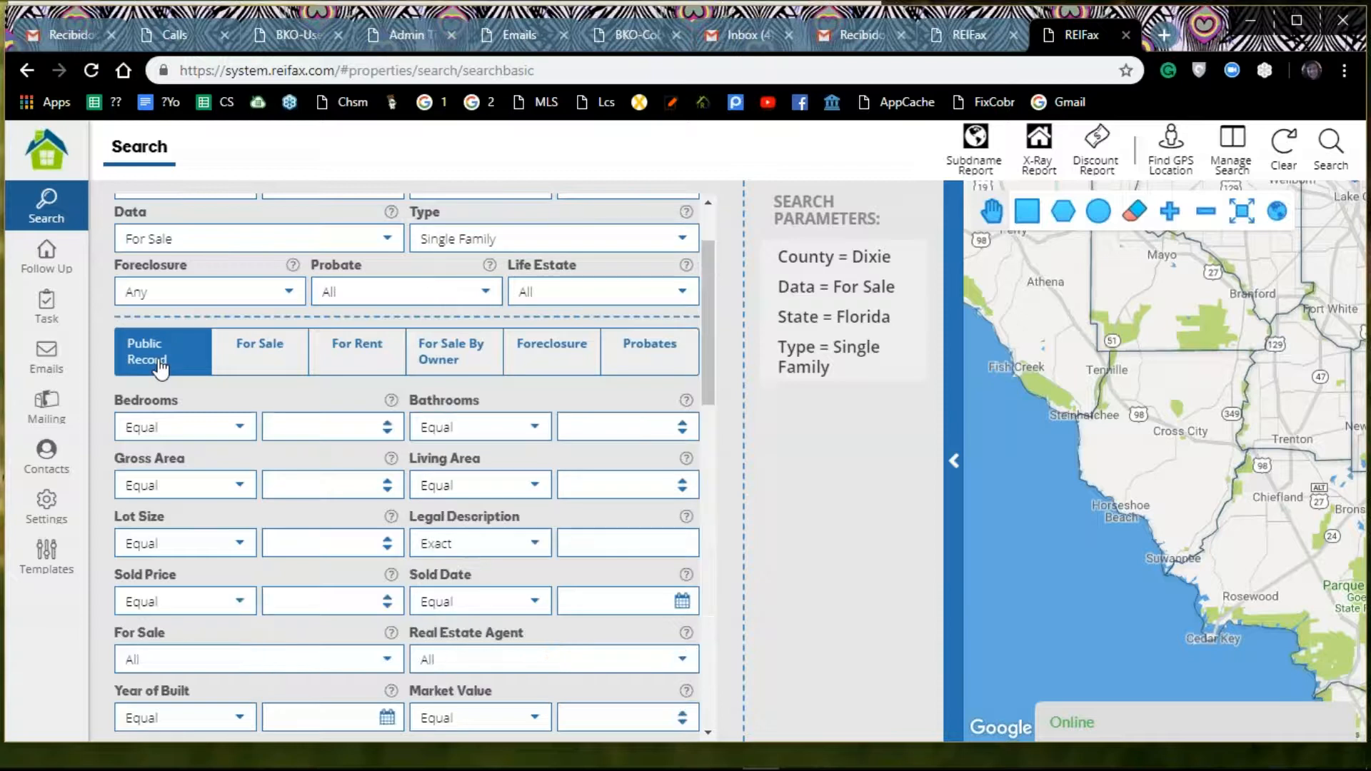
pyautogui.scroll(-2, 672, 570)
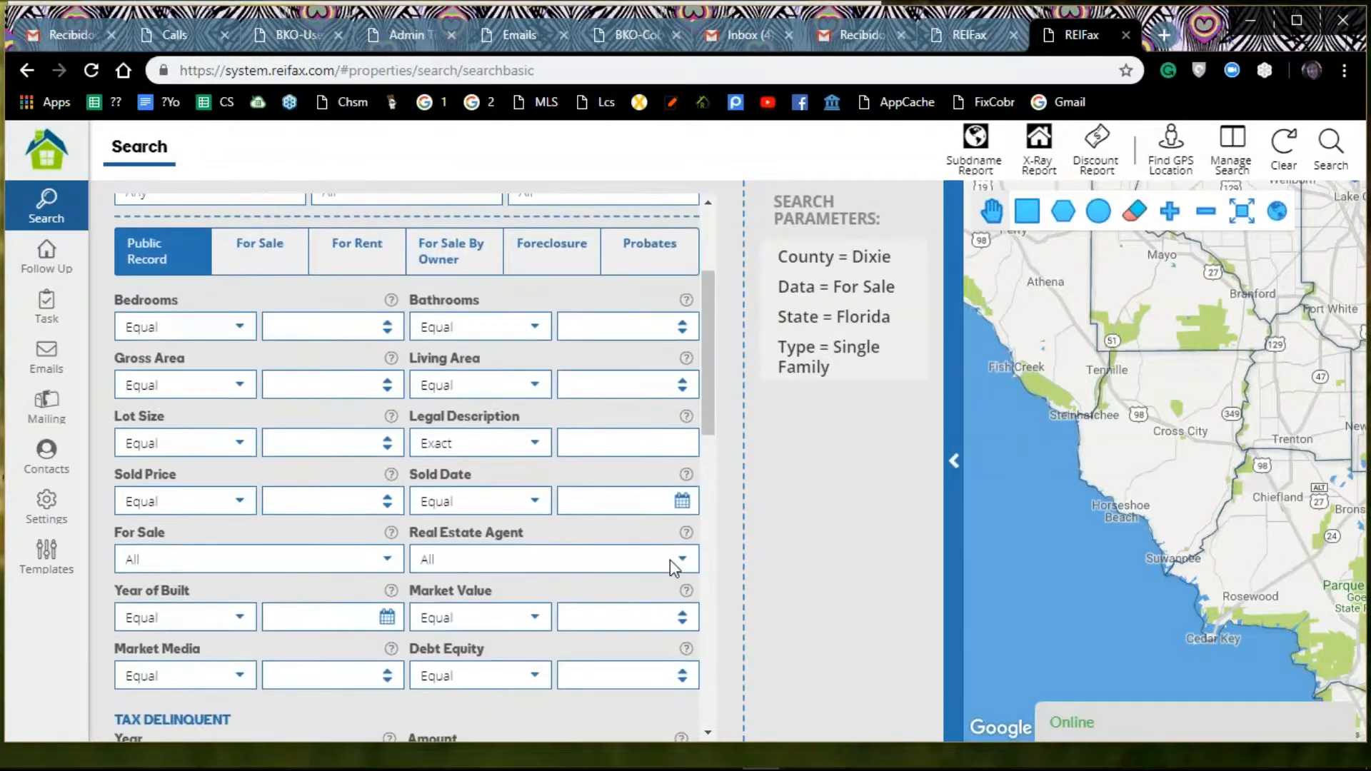
pyautogui.scroll(-2, 671, 569)
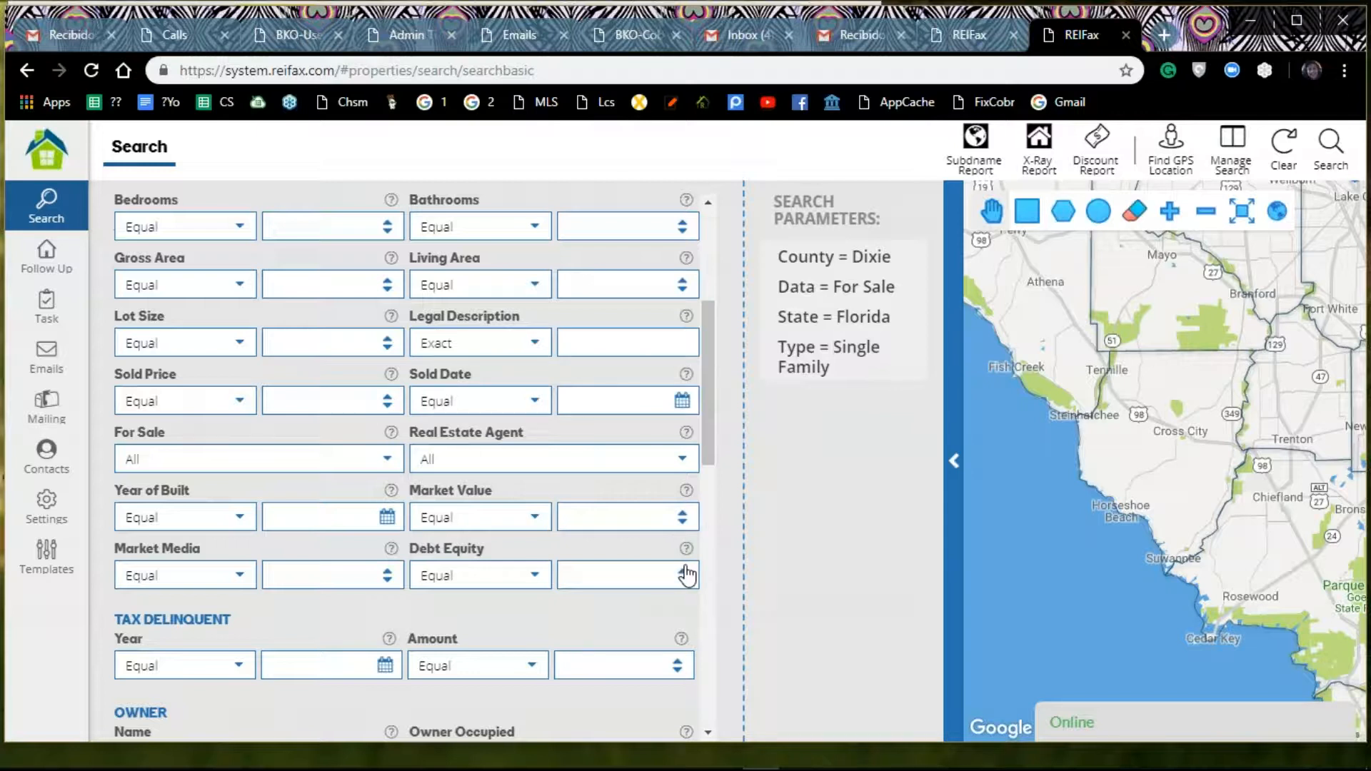
pyautogui.click(684, 571)
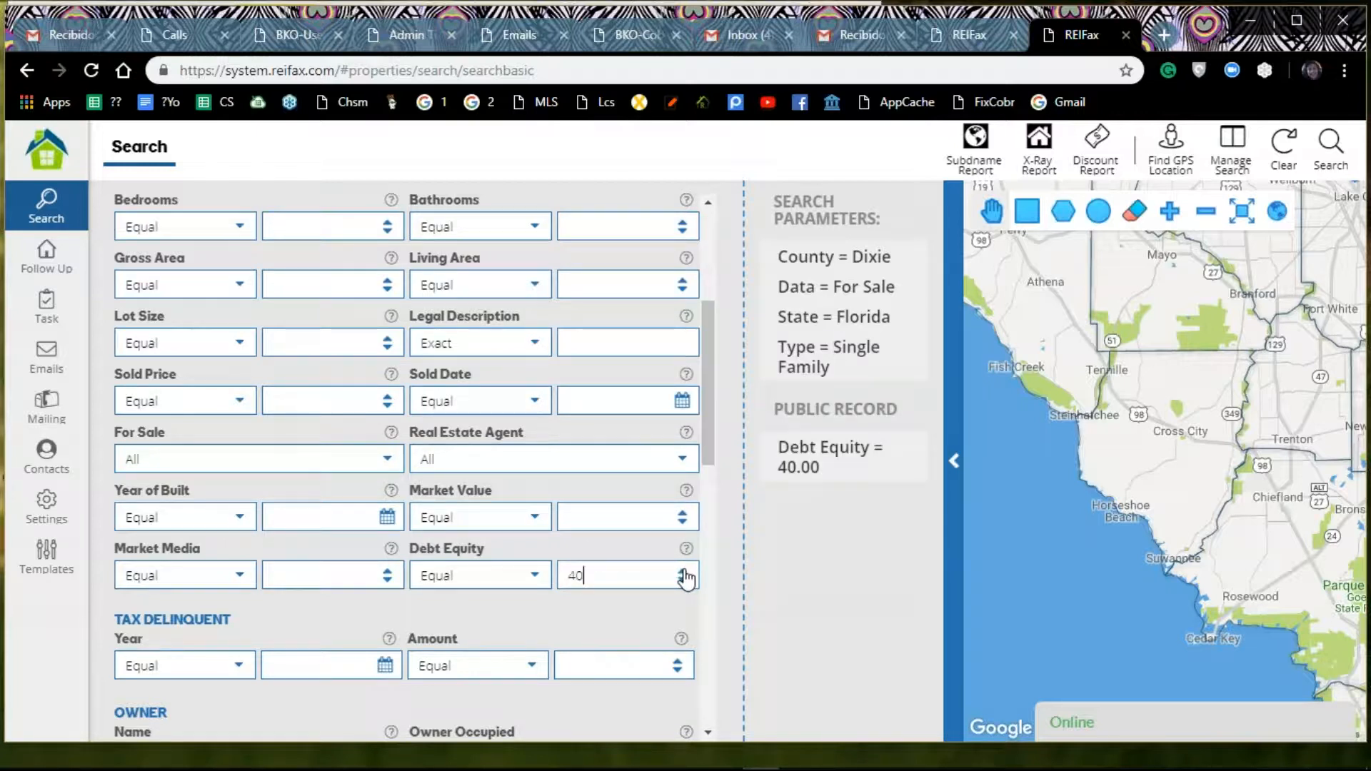
# Step: Set Debt Equity to 100 and the Tax Delinquent amount to 0 in the Public Record criteria
pyautogui.click(683, 572)
pyautogui.click(683, 571)
pyautogui.click(683, 572)
pyautogui.scroll(-2, 440, 500)
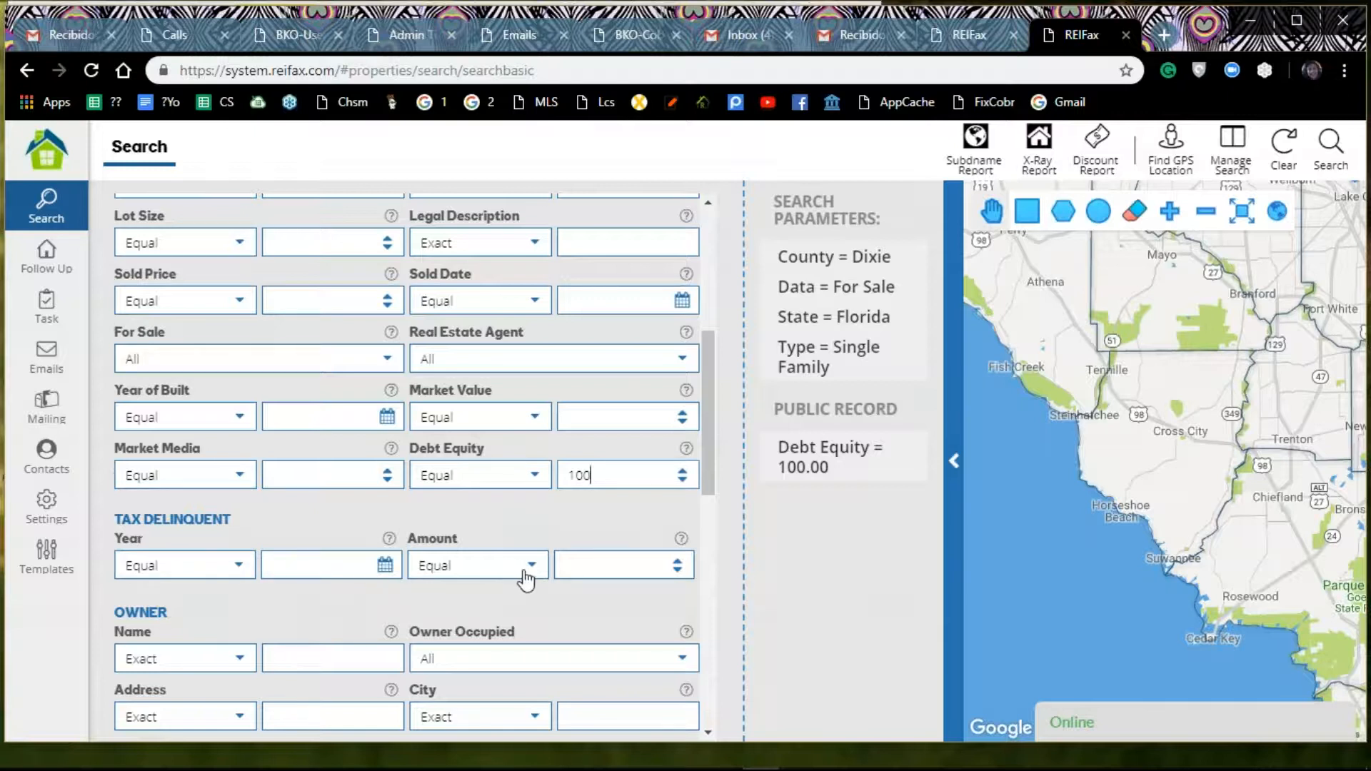
pyautogui.click(676, 571)
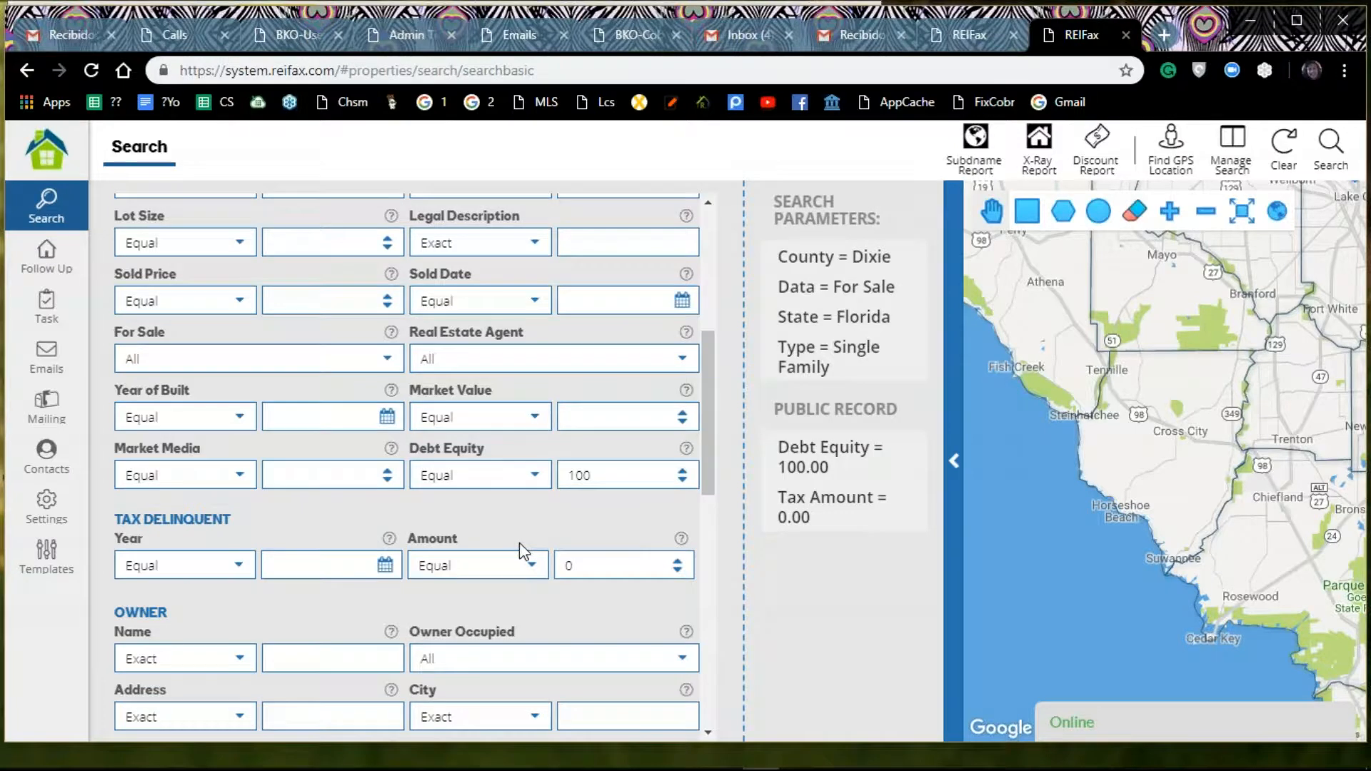
# Step: Set the Owner Occupied criterion to Yes
pyautogui.scroll(-3, 525, 553)
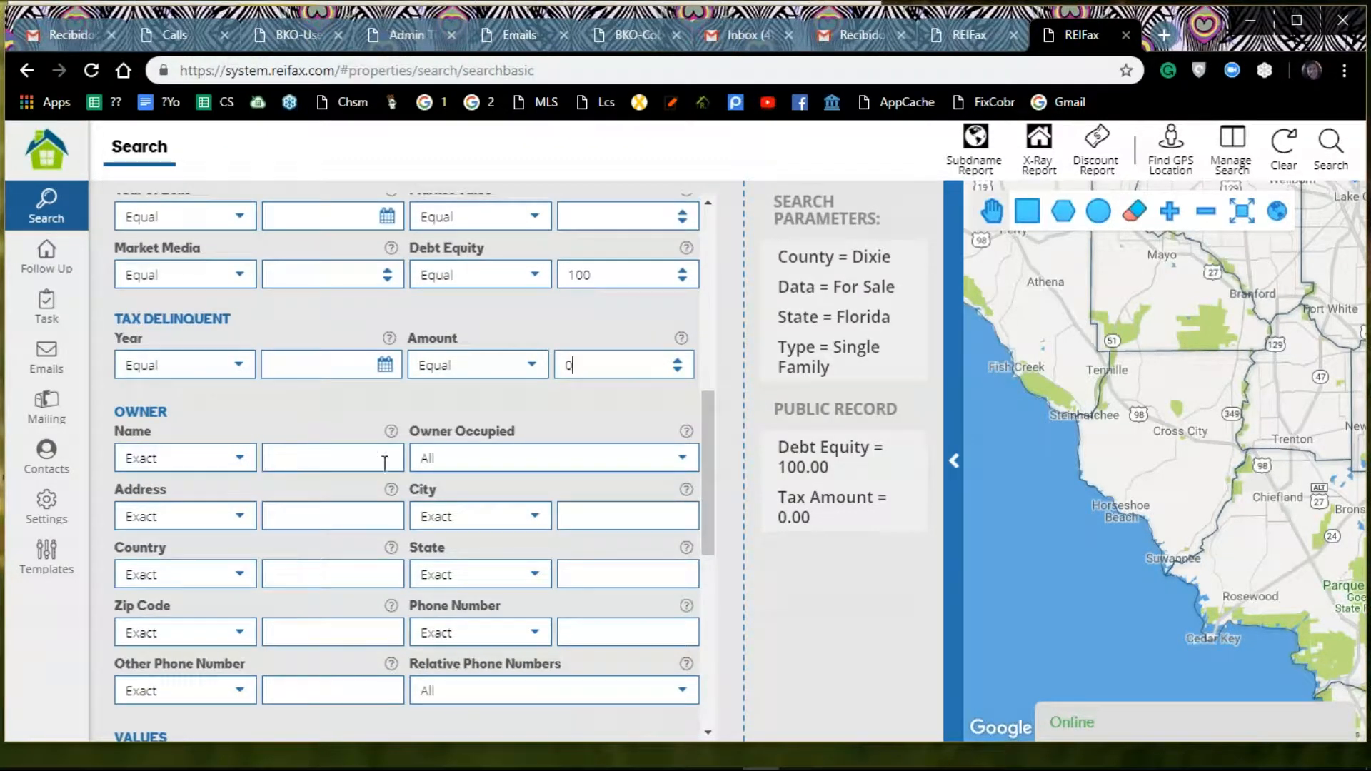
pyautogui.click(684, 459)
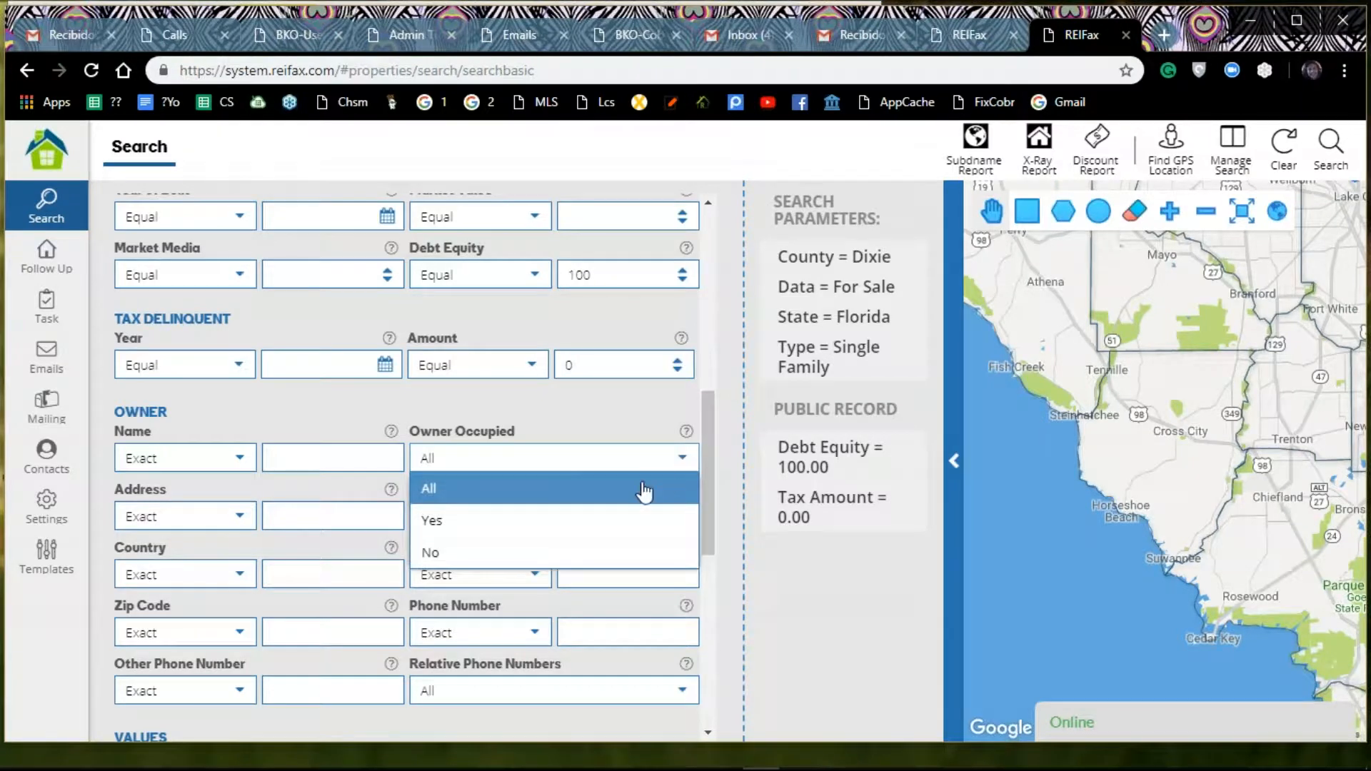
pyautogui.click(489, 525)
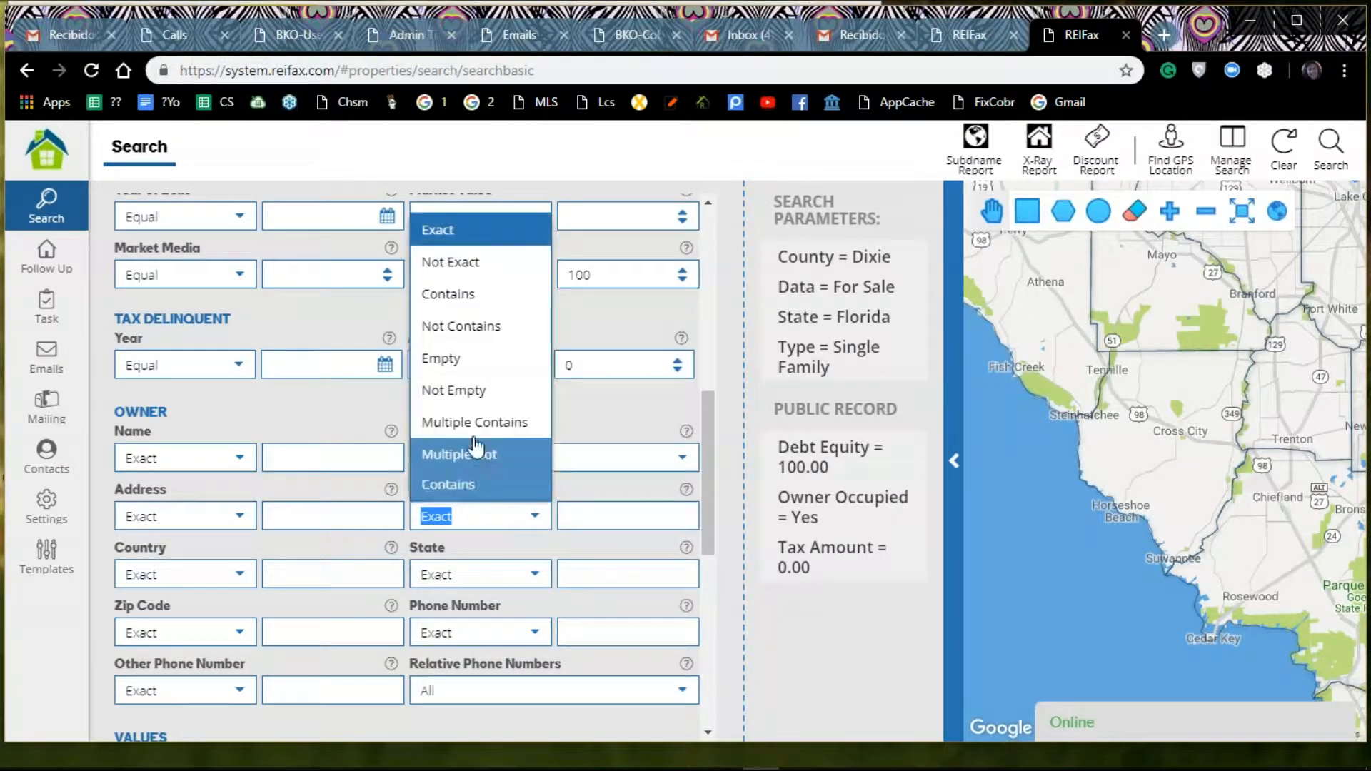
pyautogui.click(644, 464)
pyautogui.click(724, 491)
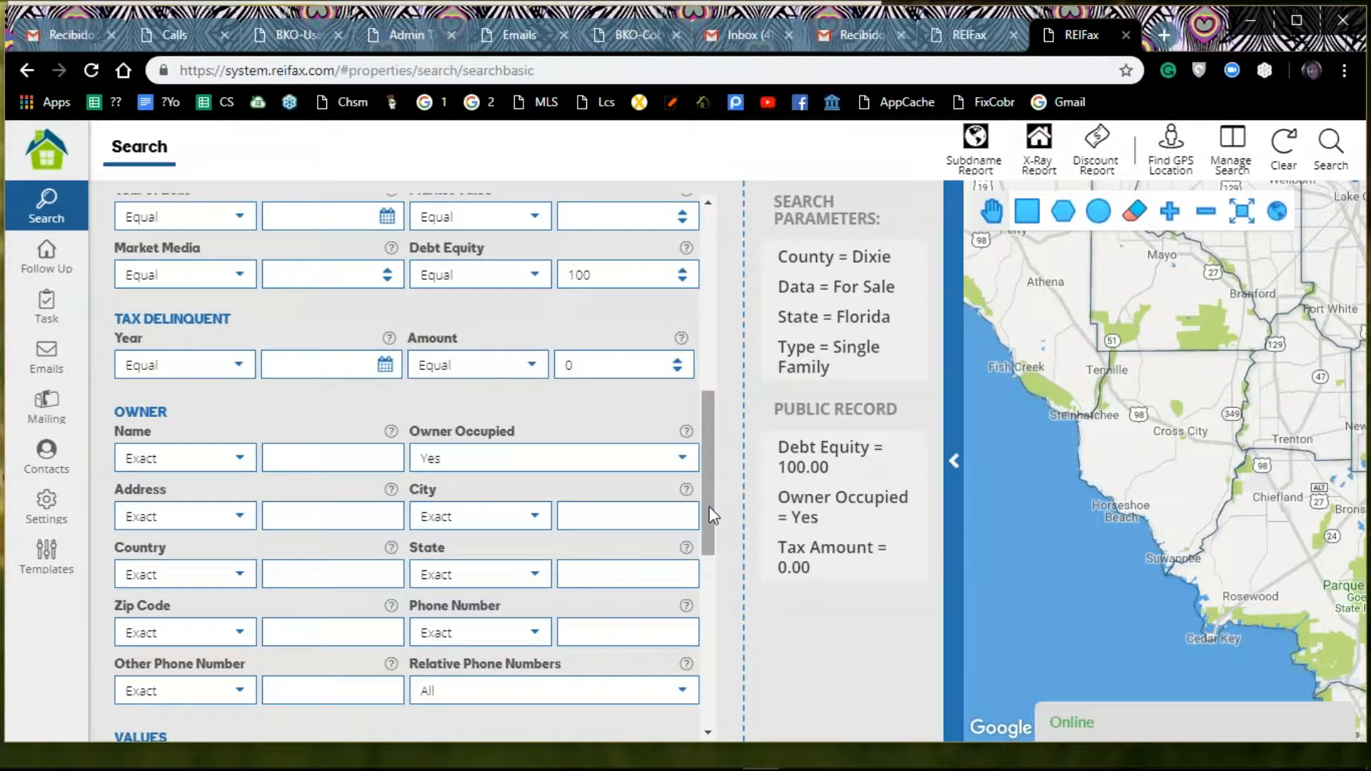
# Step: Set the Pool criterion to Yes and run the property search
pyautogui.scroll(-3, 710, 507)
pyautogui.scroll(-4, 703, 509)
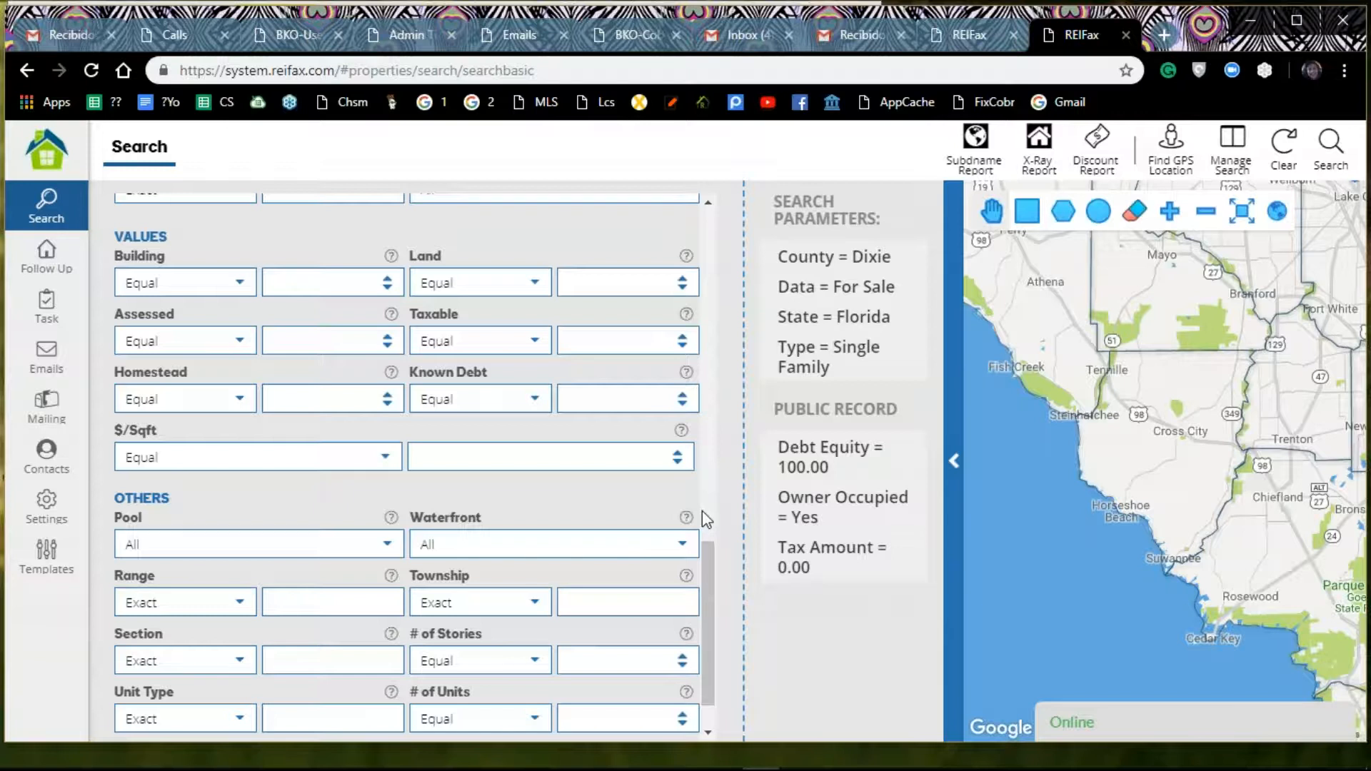
pyautogui.click(386, 547)
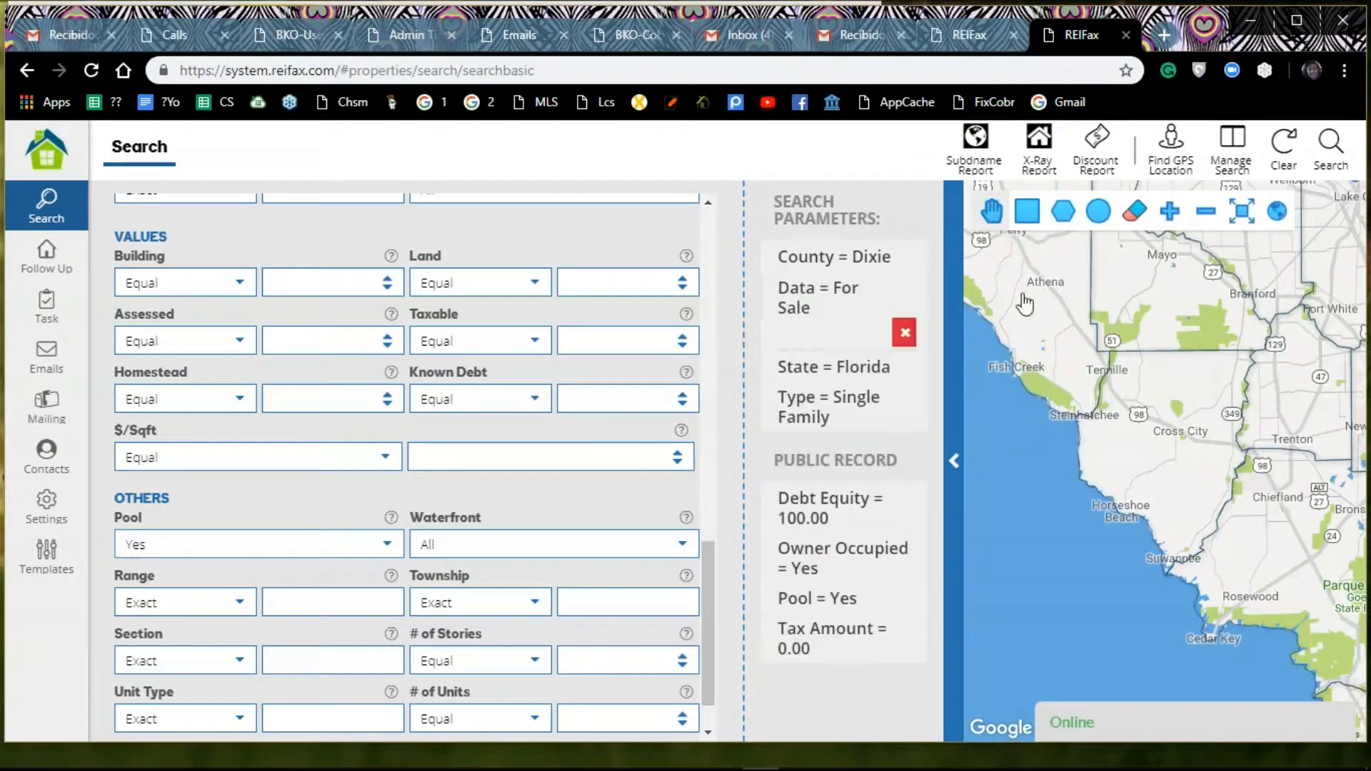
pyautogui.click(1329, 152)
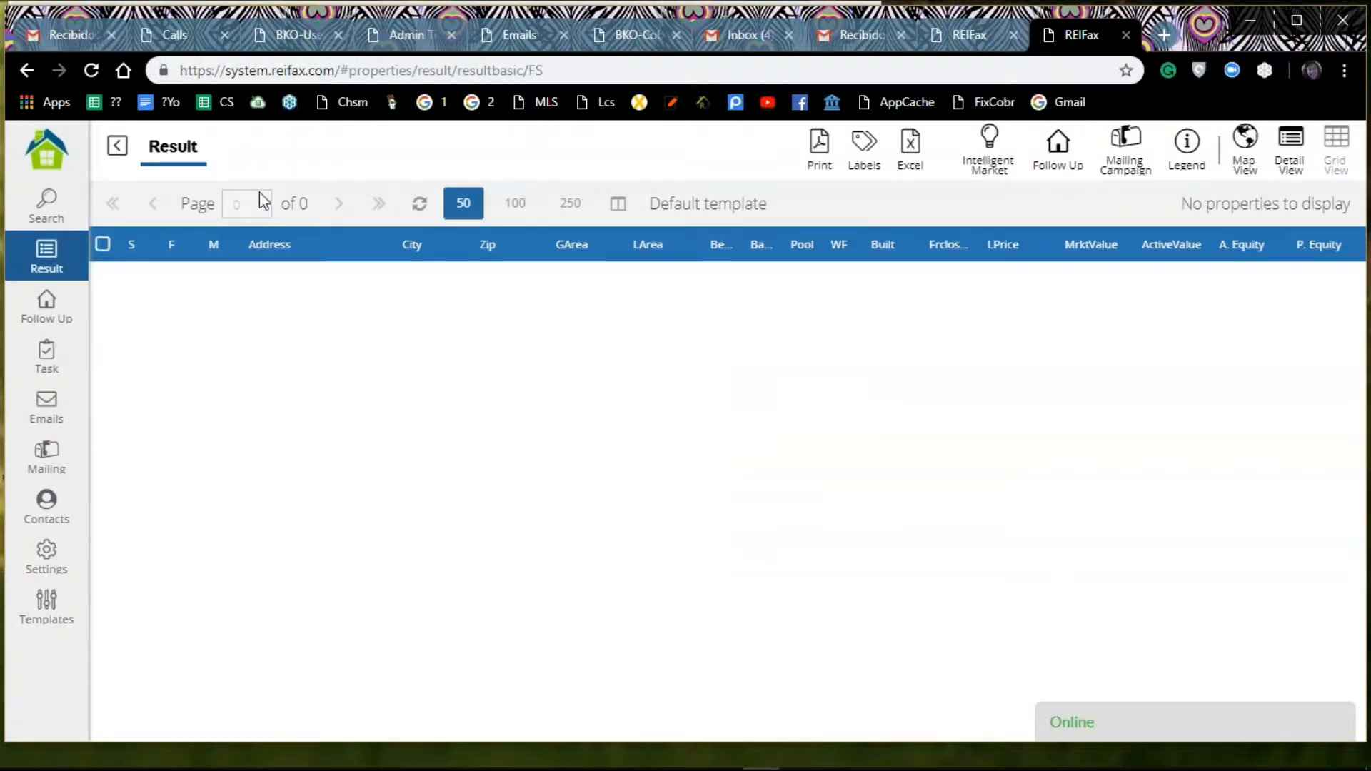
# Step: Return to the search criteria, set Pool back to All and run the search again
pyautogui.click(46, 204)
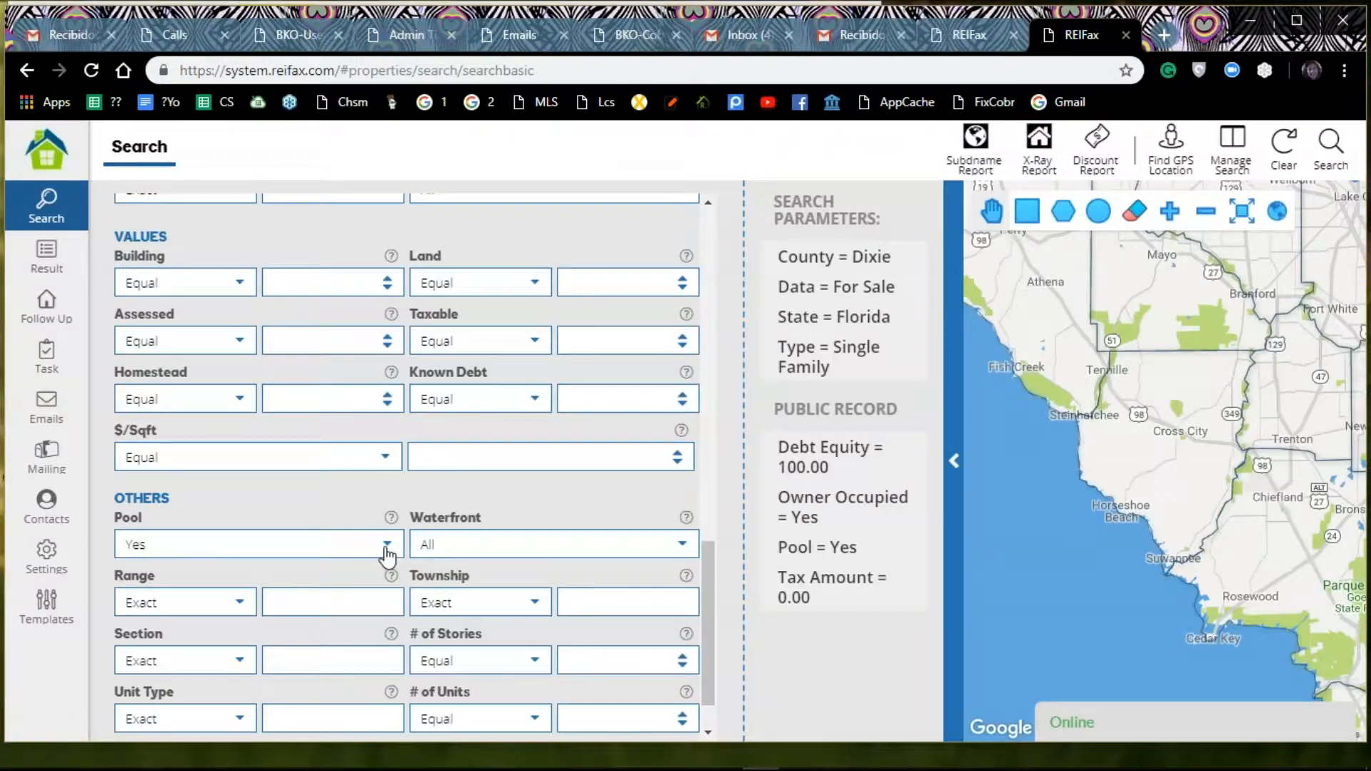
pyautogui.click(386, 546)
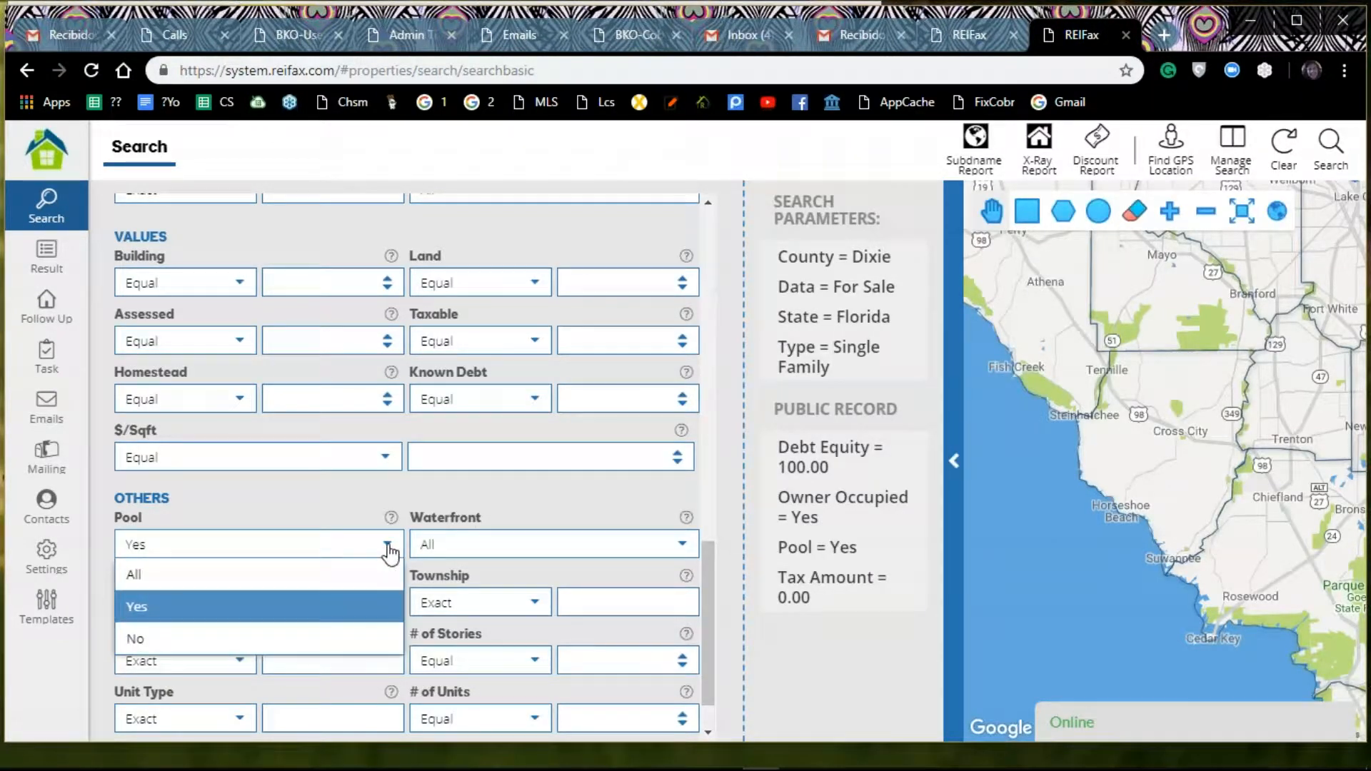
pyautogui.click(321, 584)
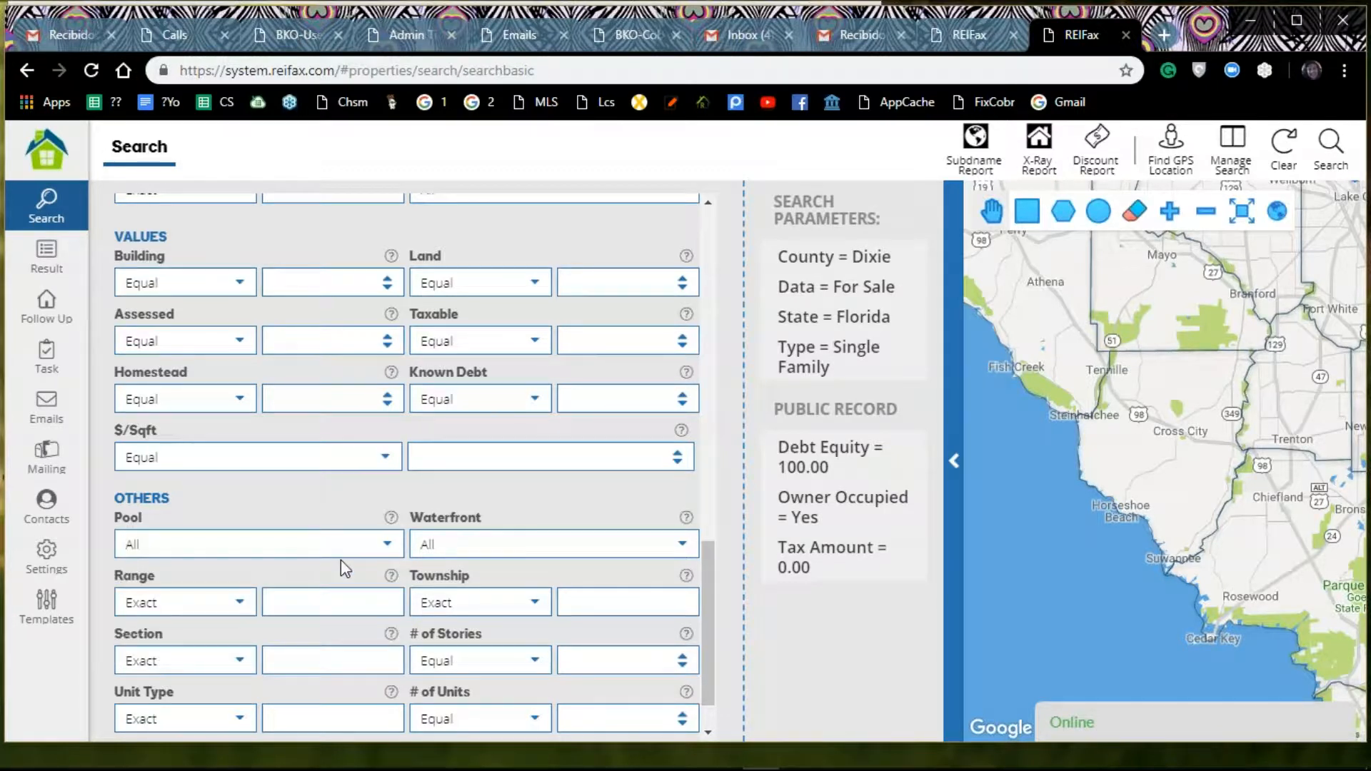
pyautogui.click(1329, 148)
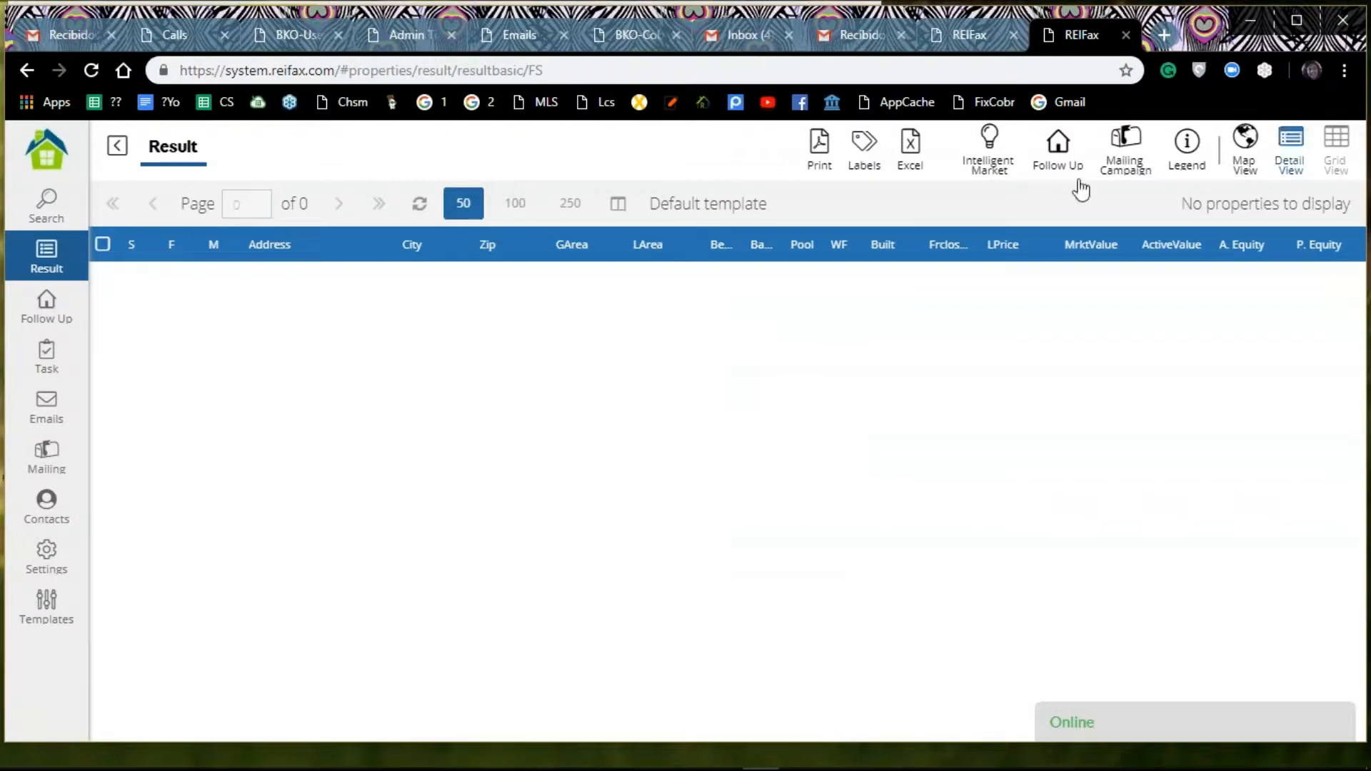
# Step: Return to the search criteria, remove the Debt Equity criterion and rerun the property search
pyautogui.click(40, 209)
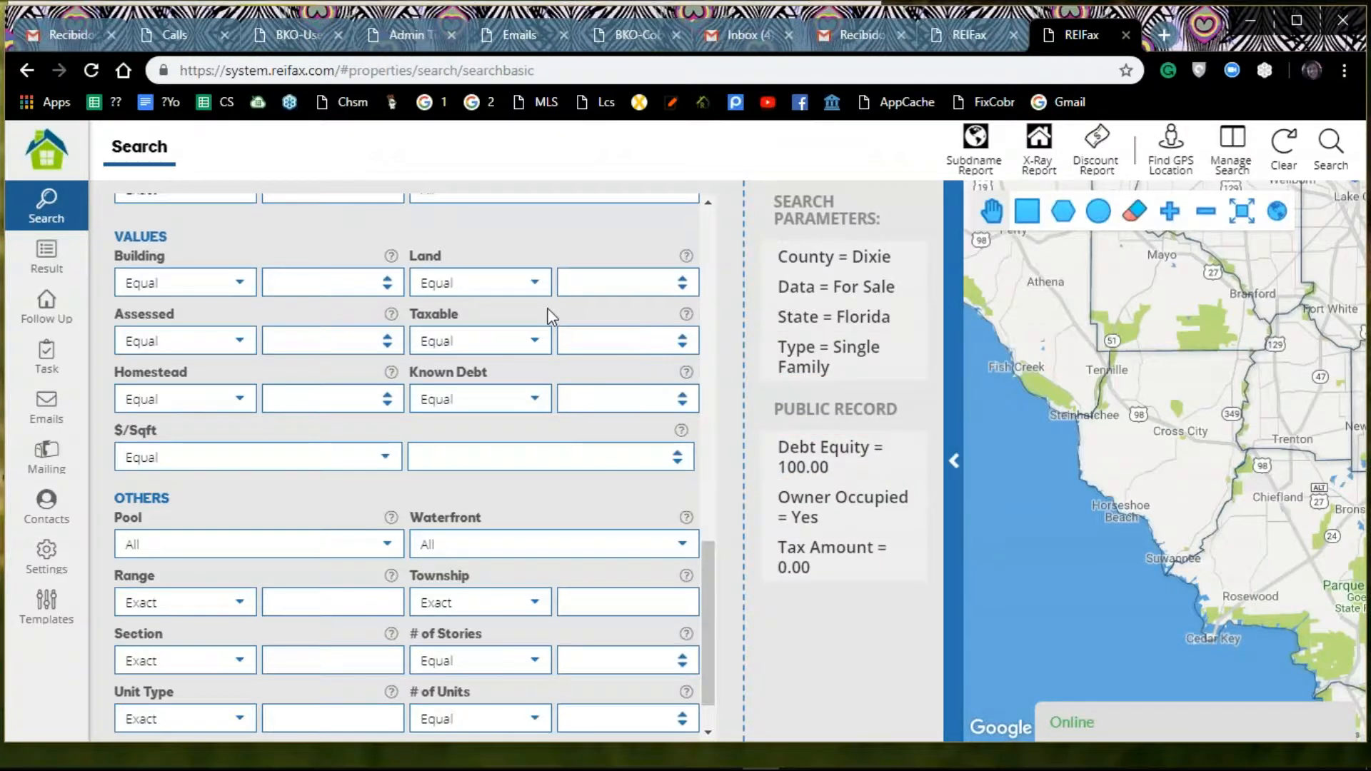
pyautogui.scroll(3, 552, 315)
pyautogui.scroll(5, 552, 315)
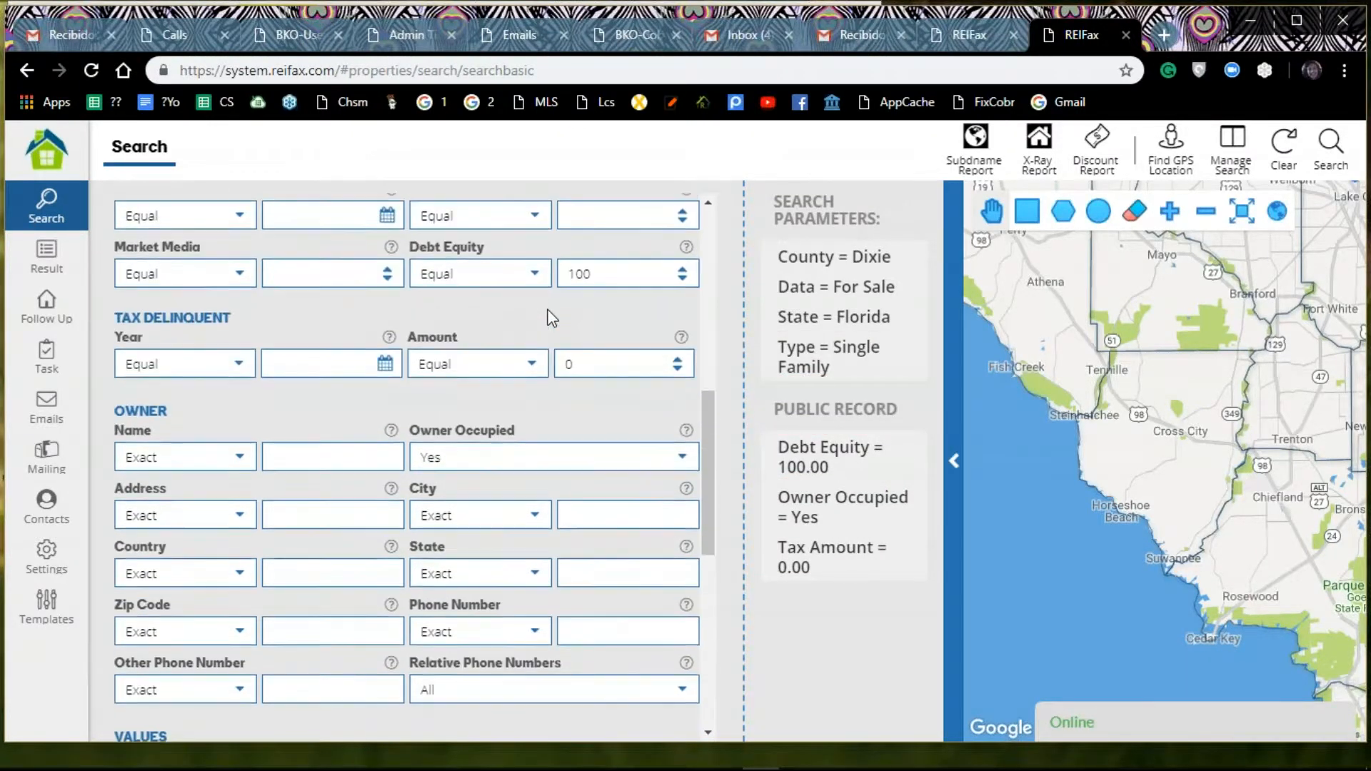
pyautogui.scroll(3, 552, 318)
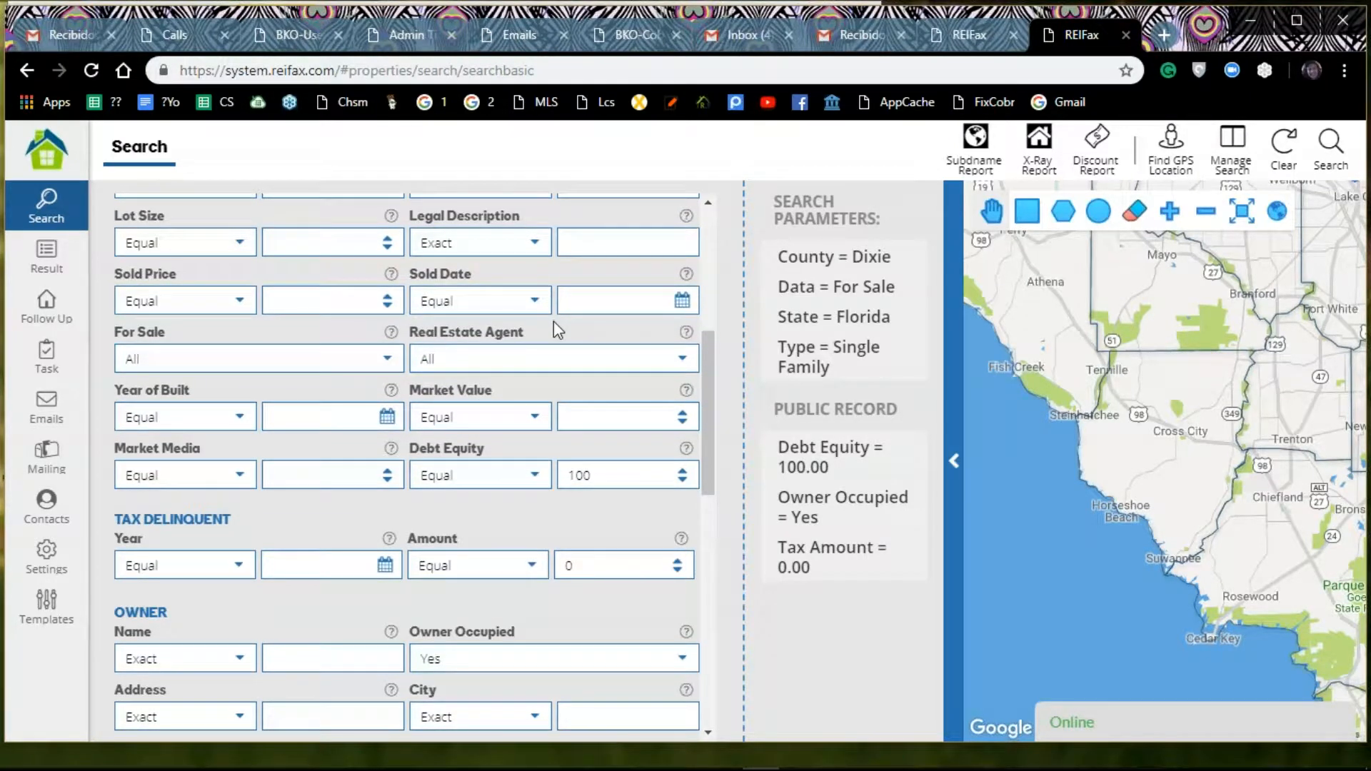
pyautogui.click(684, 482)
pyautogui.click(684, 482)
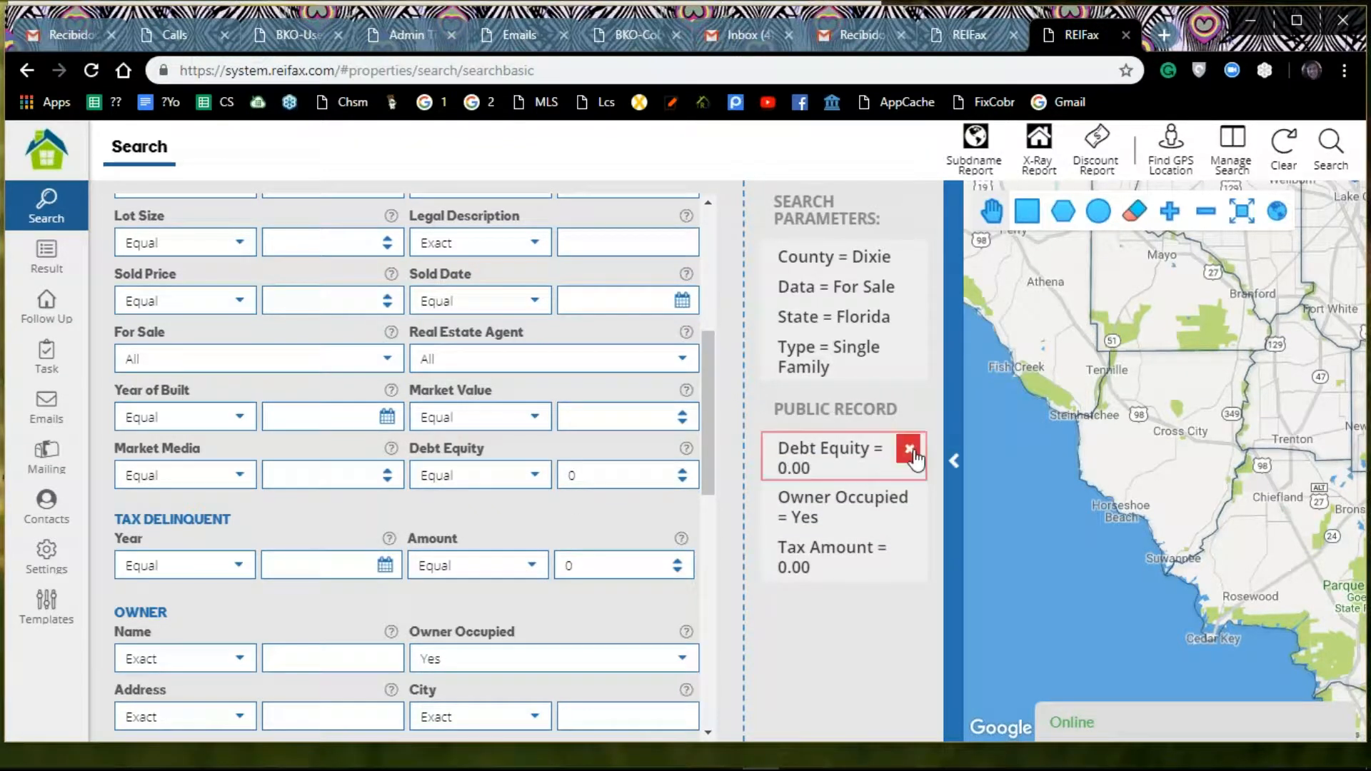
pyautogui.click(915, 450)
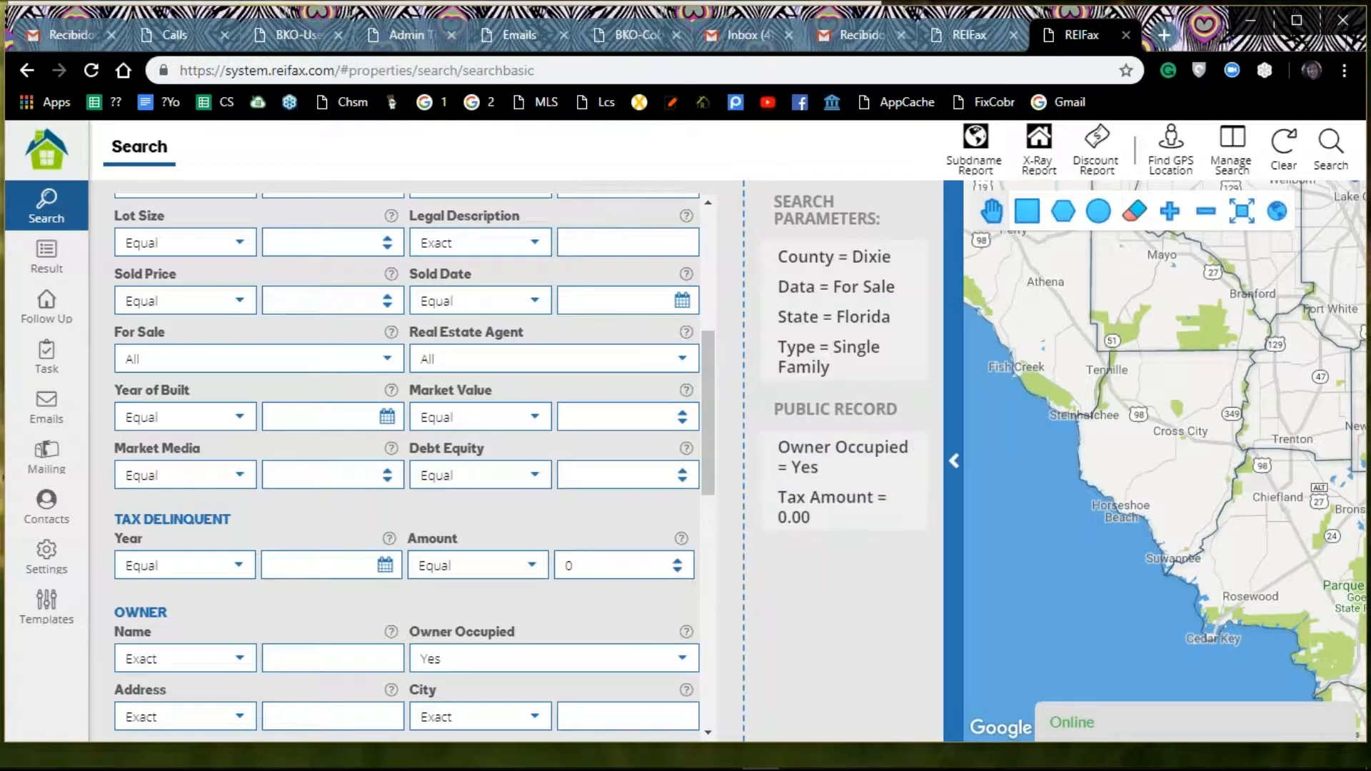
pyautogui.click(1330, 146)
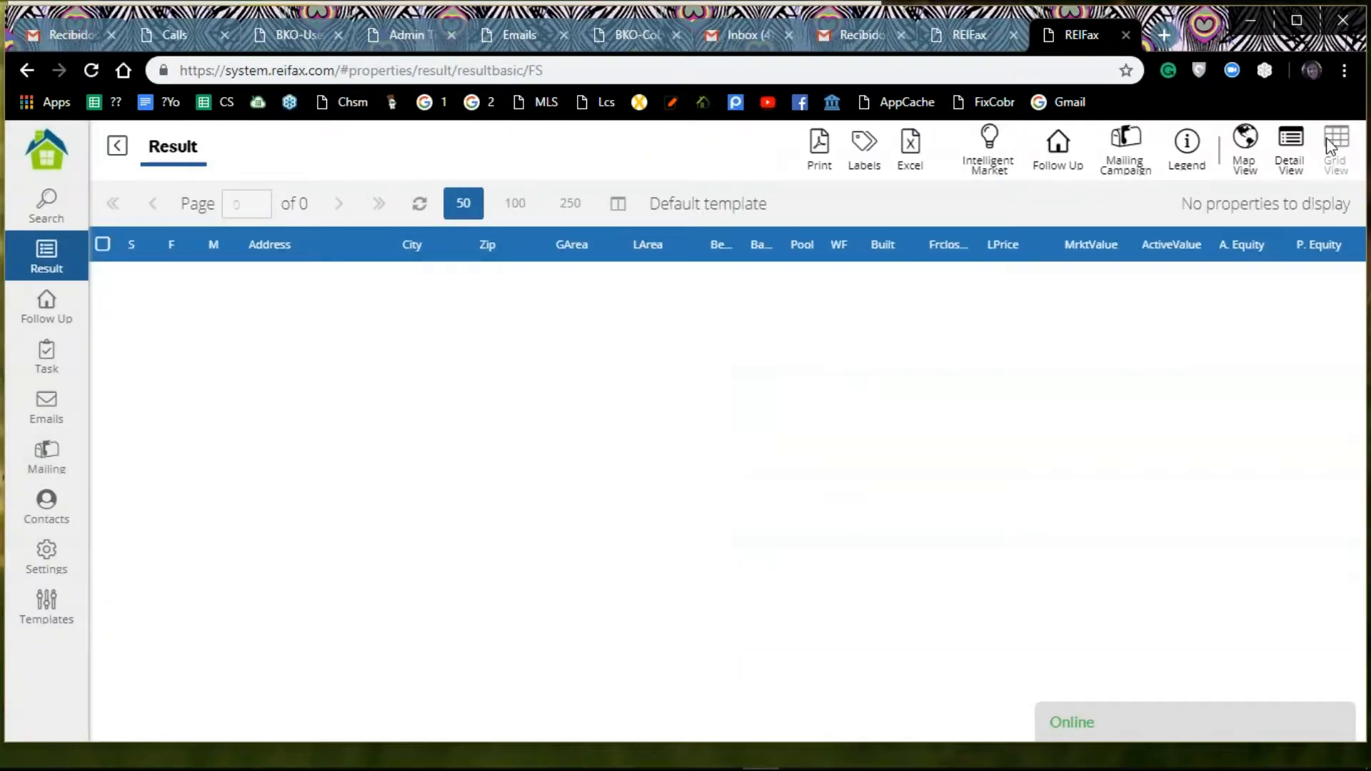
# Step: Return to the search criteria and remove the Dixie county parameter
pyautogui.click(47, 207)
pyautogui.moveTo(848, 258)
pyautogui.click(909, 262)
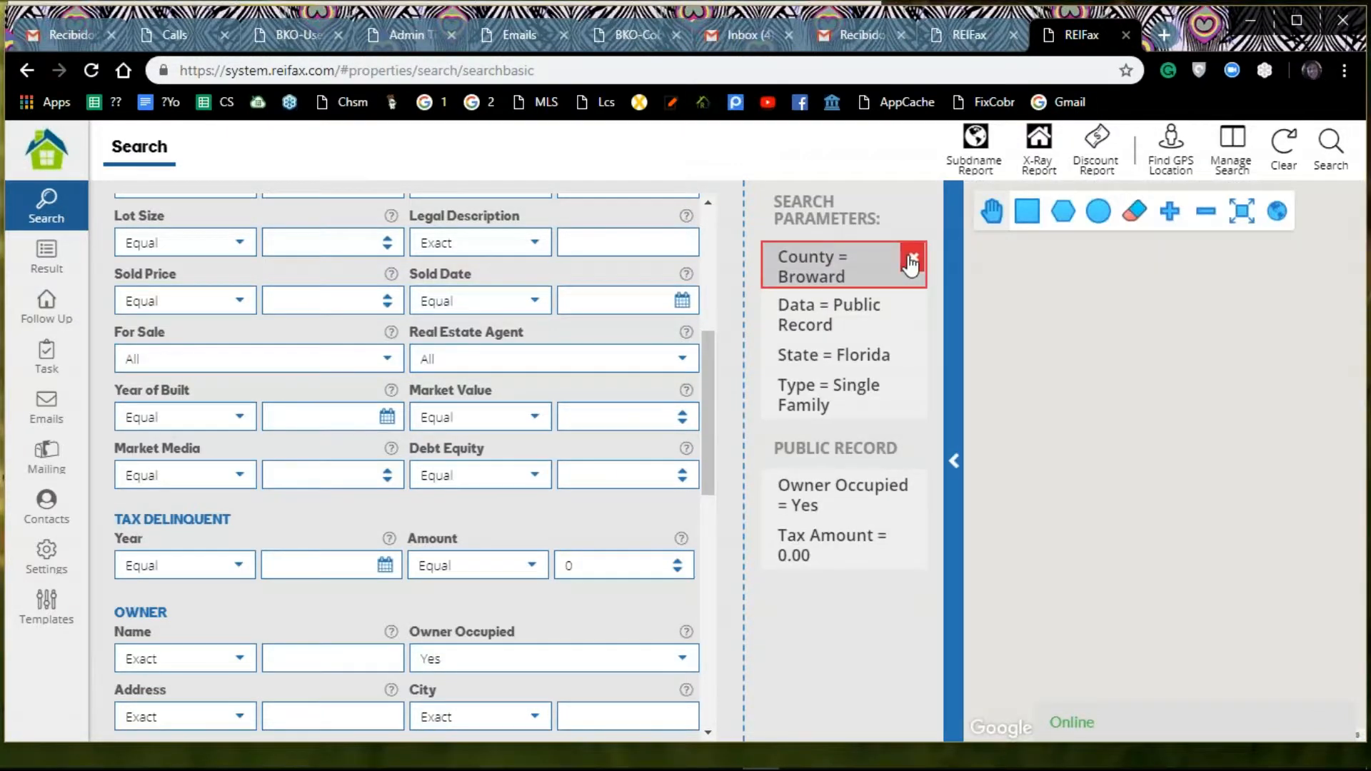
# Step: Set Debt Equity to 100 for the Broward public records and run the search
pyautogui.scroll(-3, 528, 469)
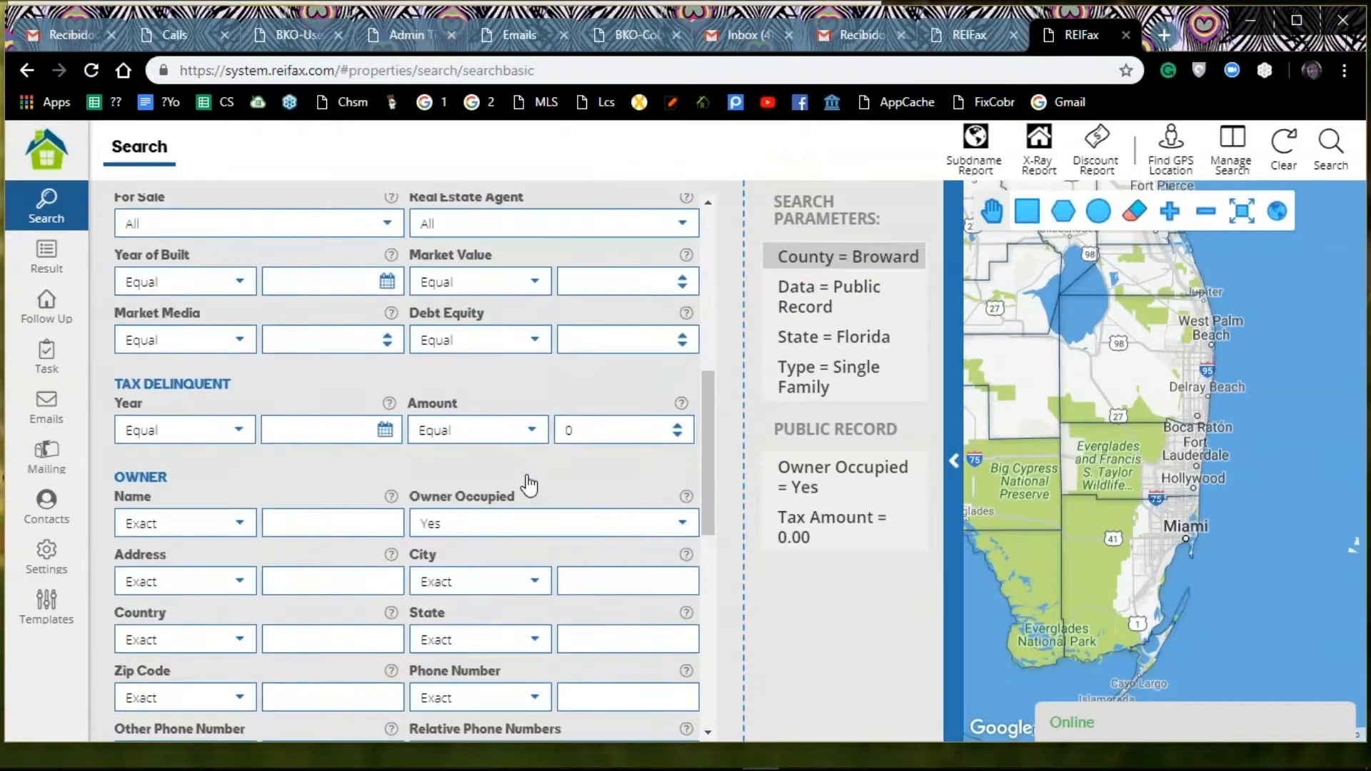
pyautogui.scroll(3, 606, 543)
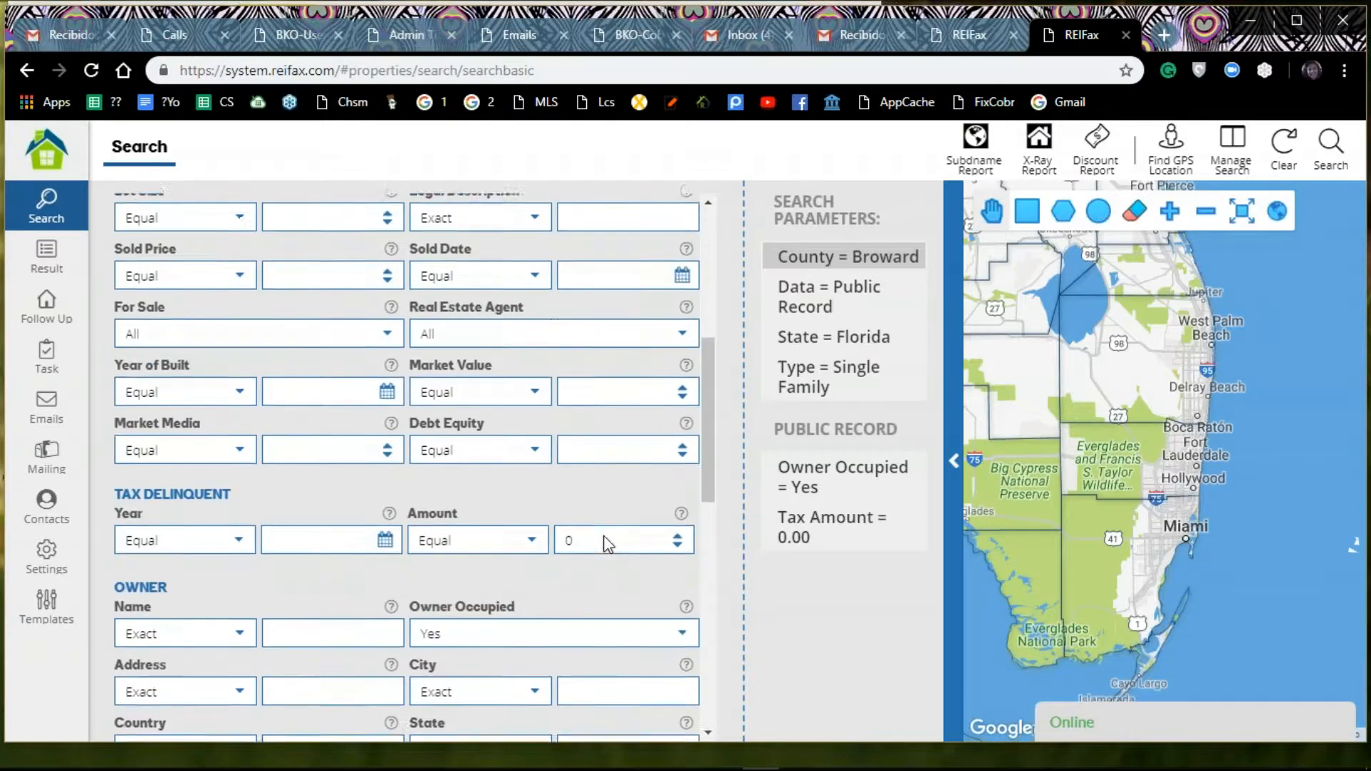
pyautogui.click(683, 480)
pyautogui.write('30')
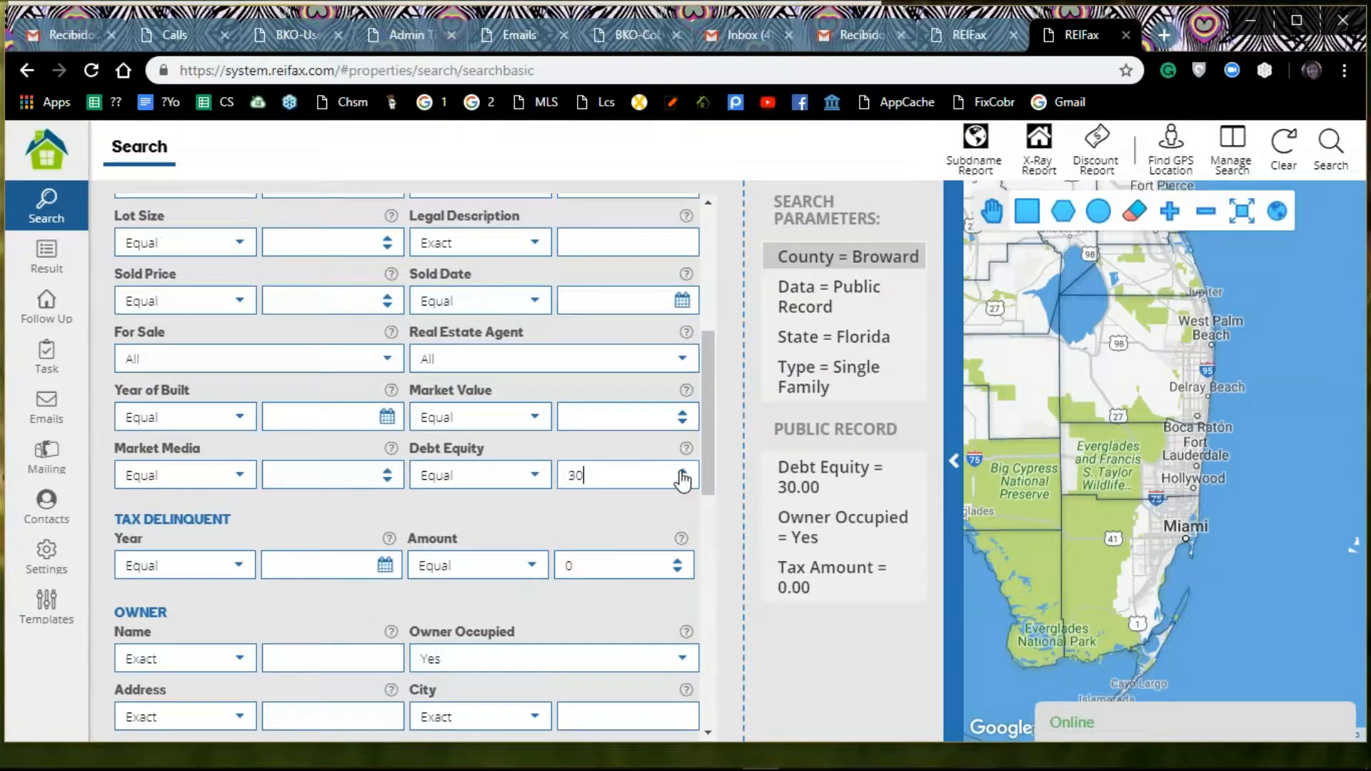
pyautogui.click(682, 473)
pyautogui.click(1327, 145)
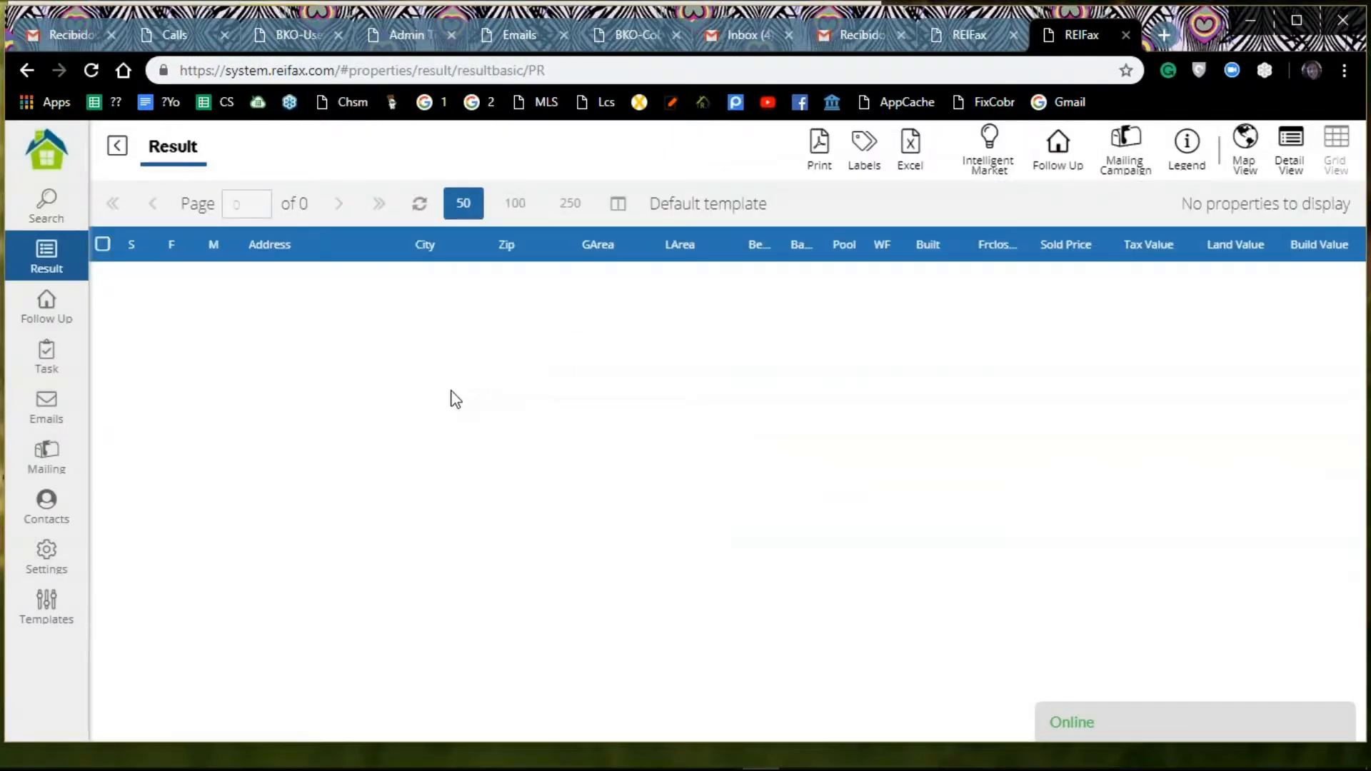
# Step: Return to the search form and clear all of its criteria
pyautogui.click(46, 207)
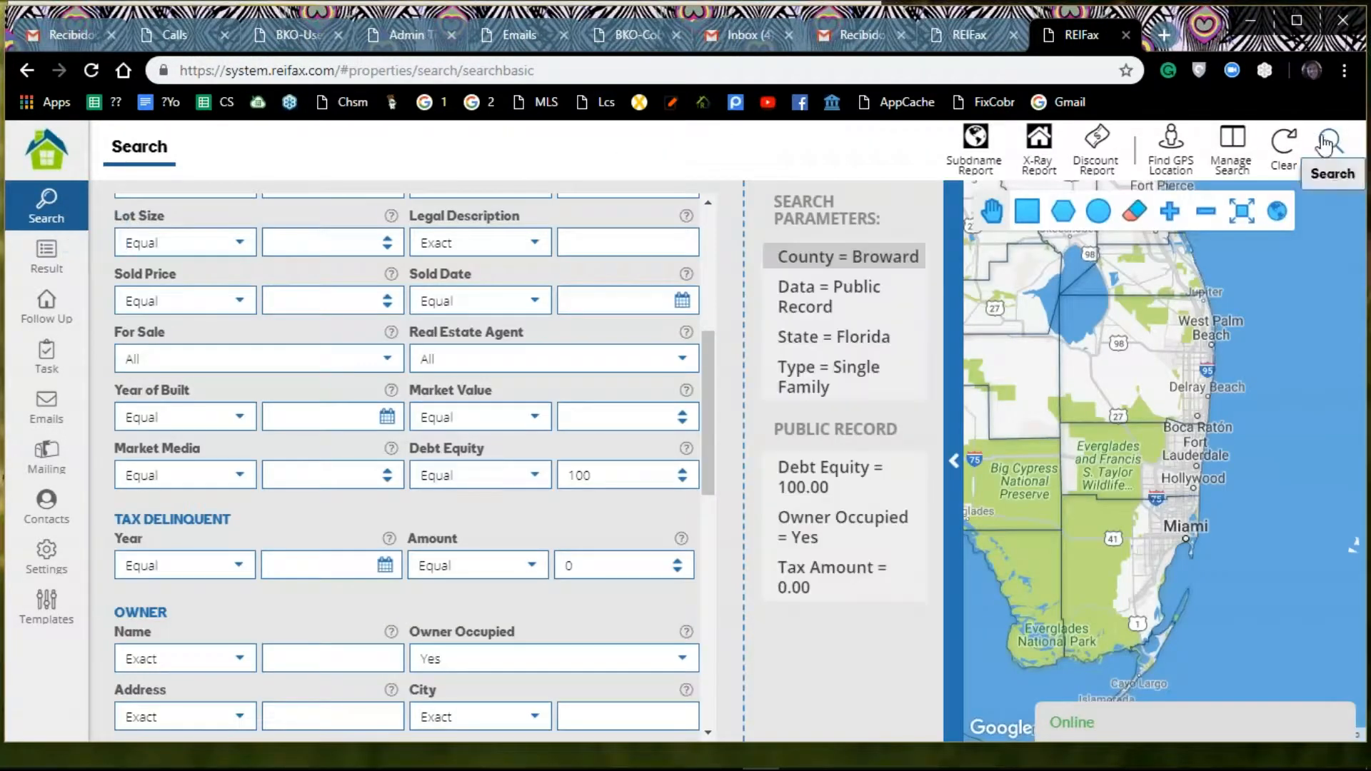
pyautogui.click(1285, 149)
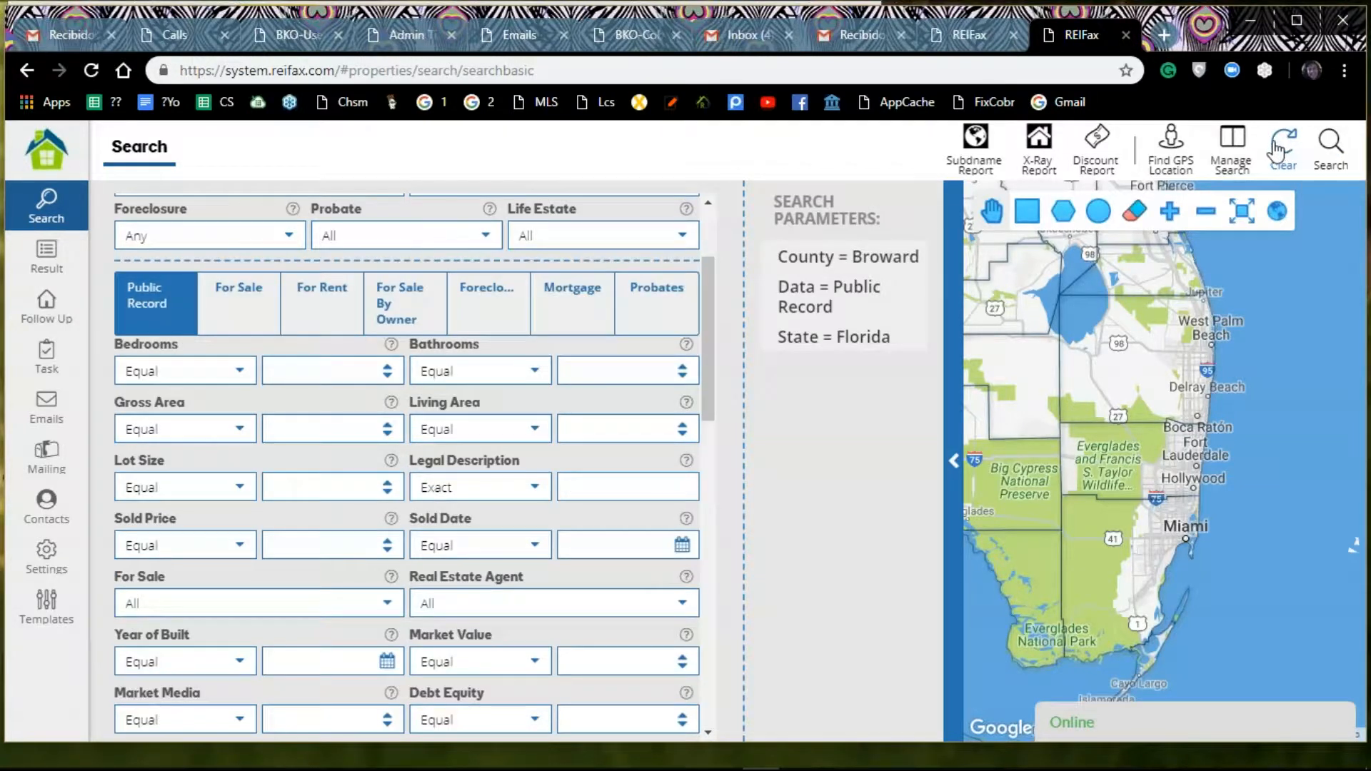
# Step: Set the property type to Single Family and Foreclosure to No in the search criteria
pyautogui.scroll(3, 667, 209)
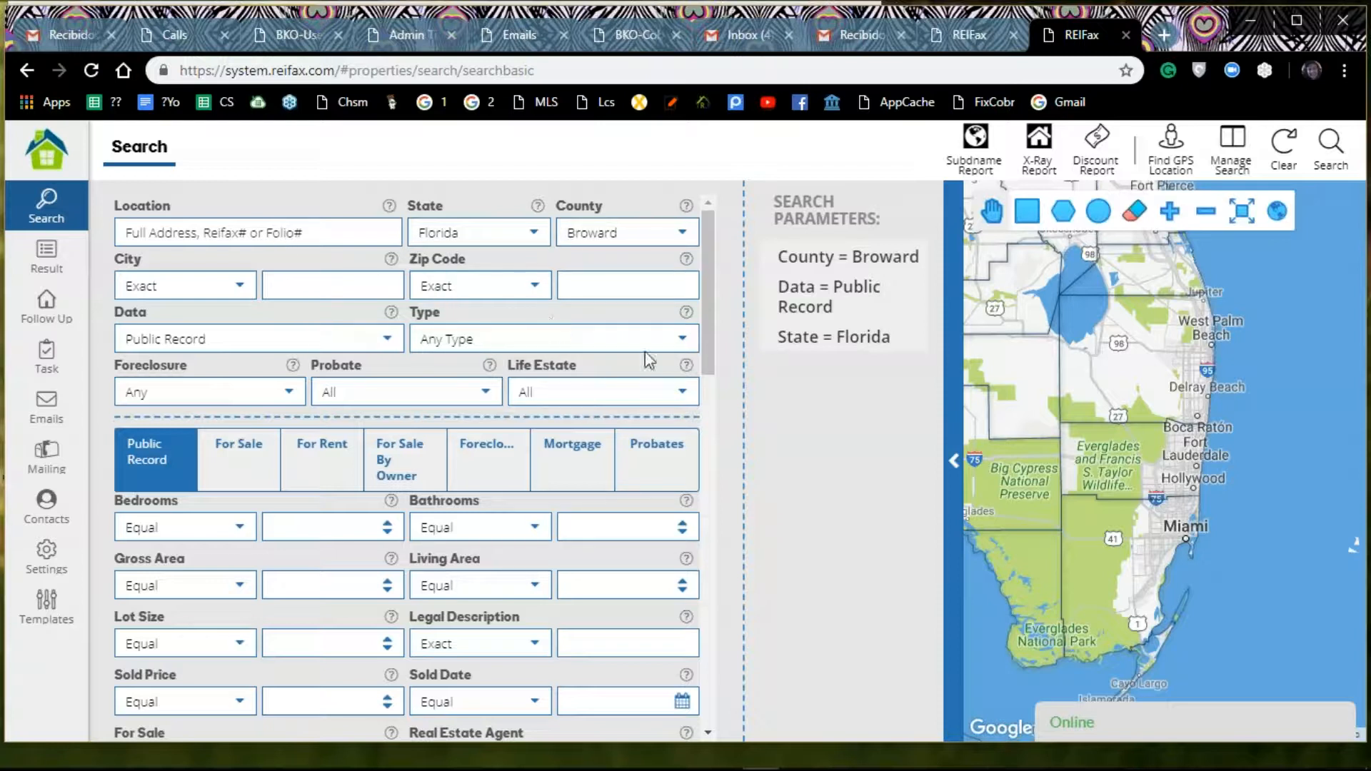
pyautogui.click(668, 330)
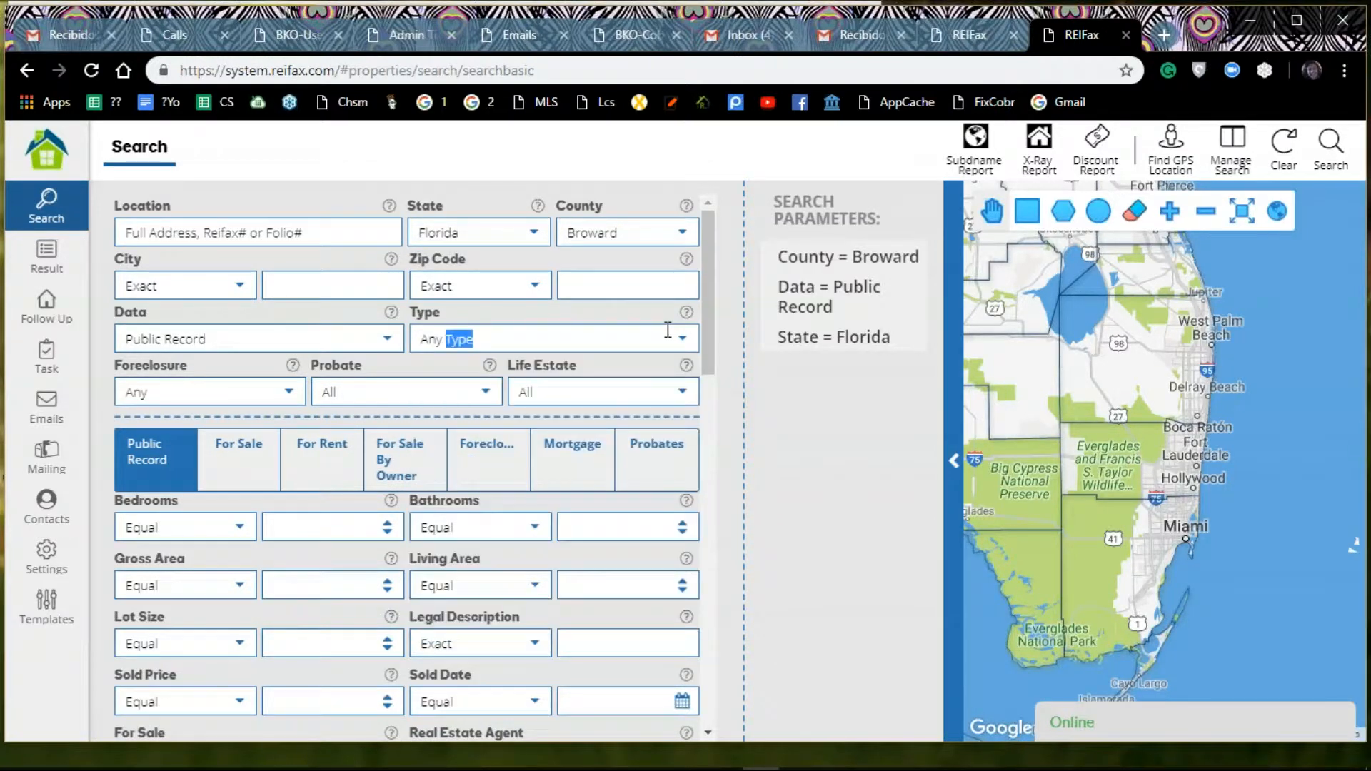
pyautogui.click(563, 407)
pyautogui.click(562, 402)
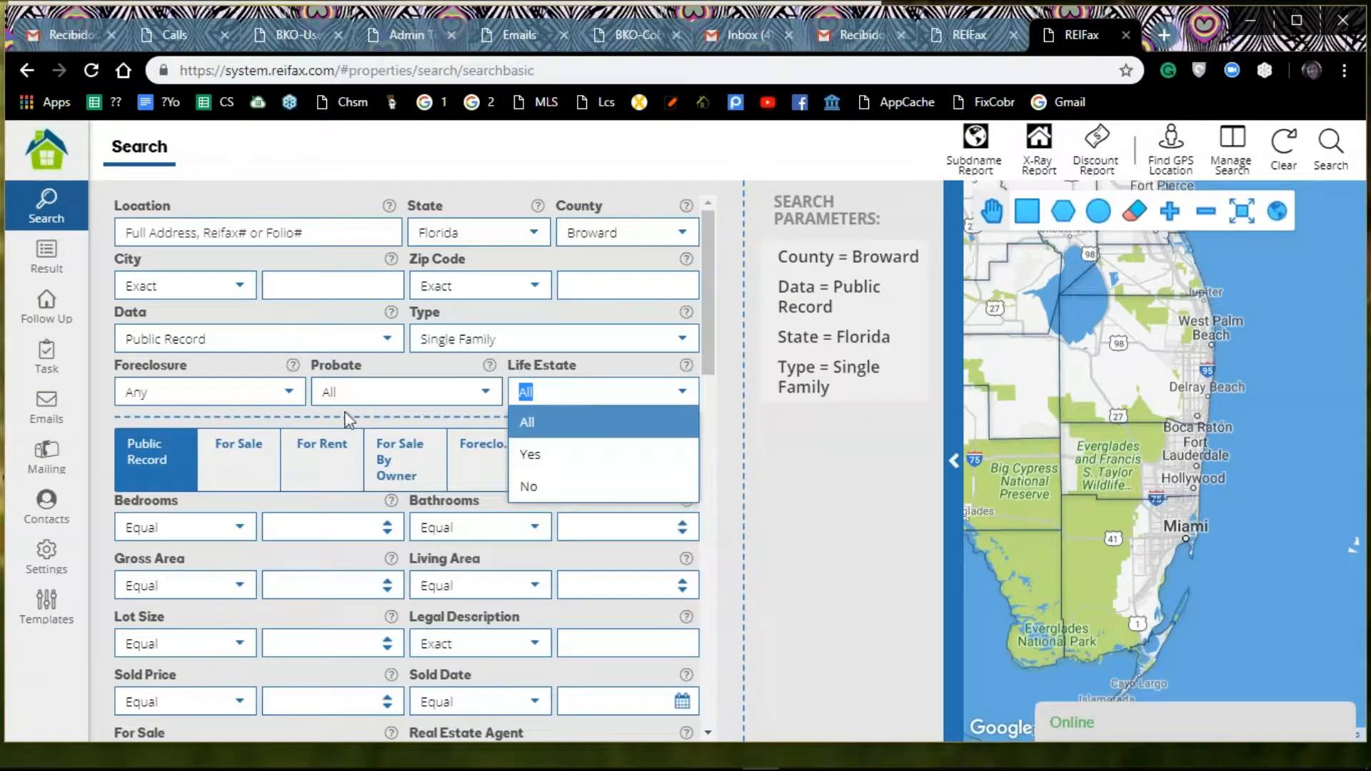
pyautogui.click(290, 394)
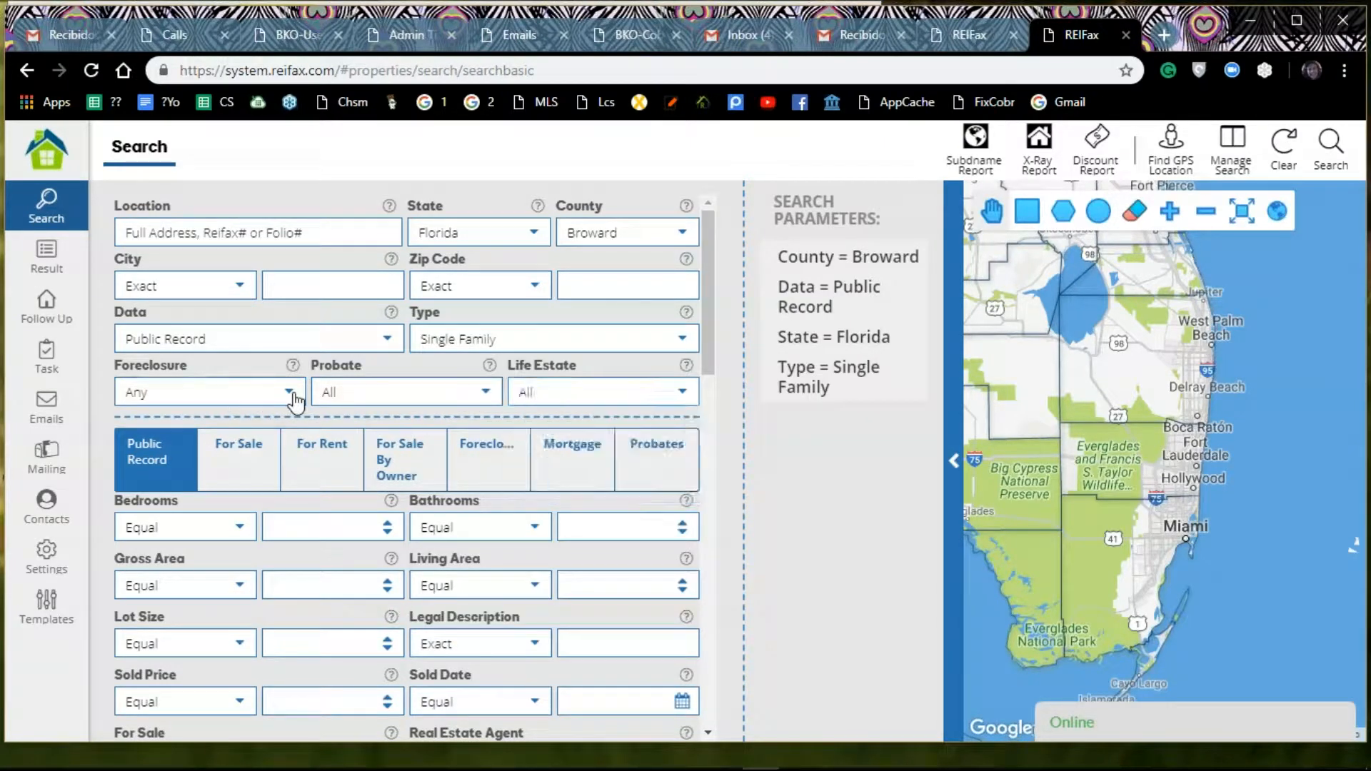
pyautogui.click(292, 395)
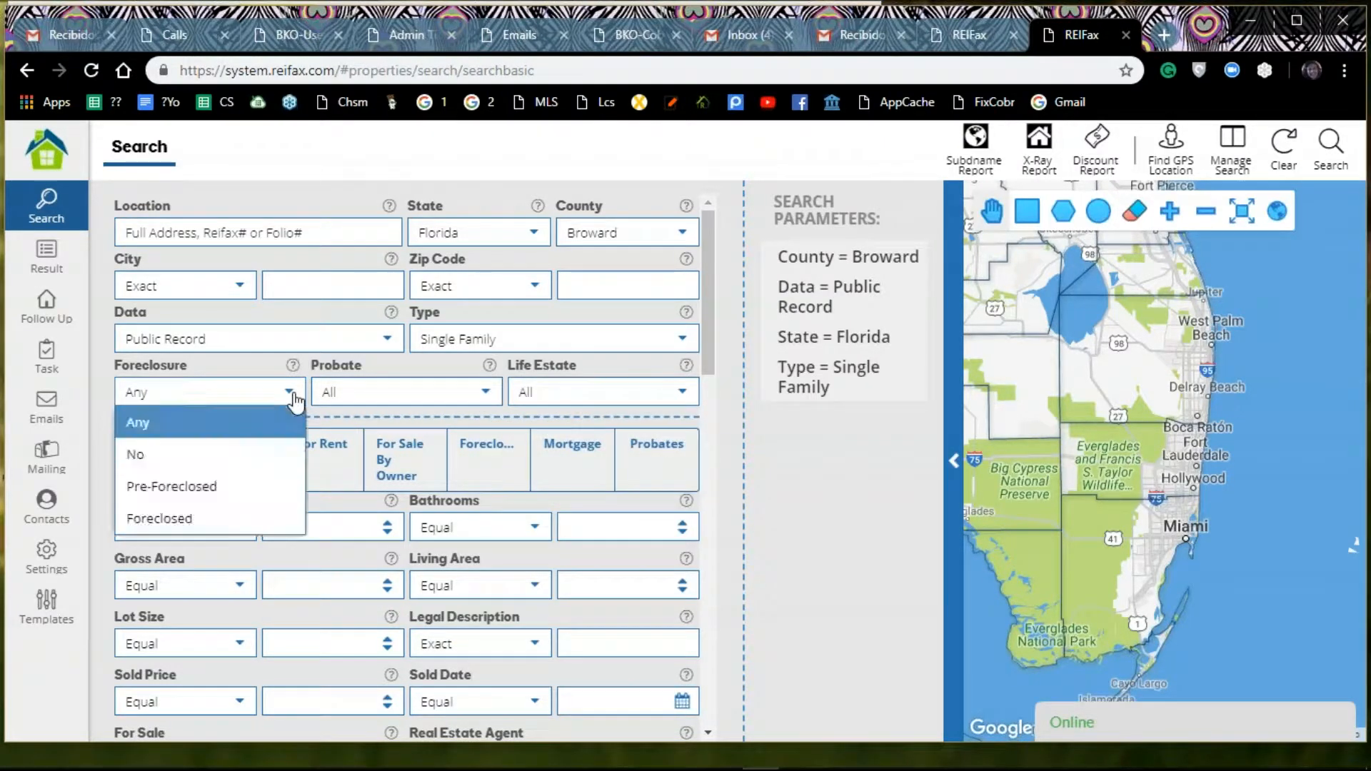
pyautogui.click(233, 461)
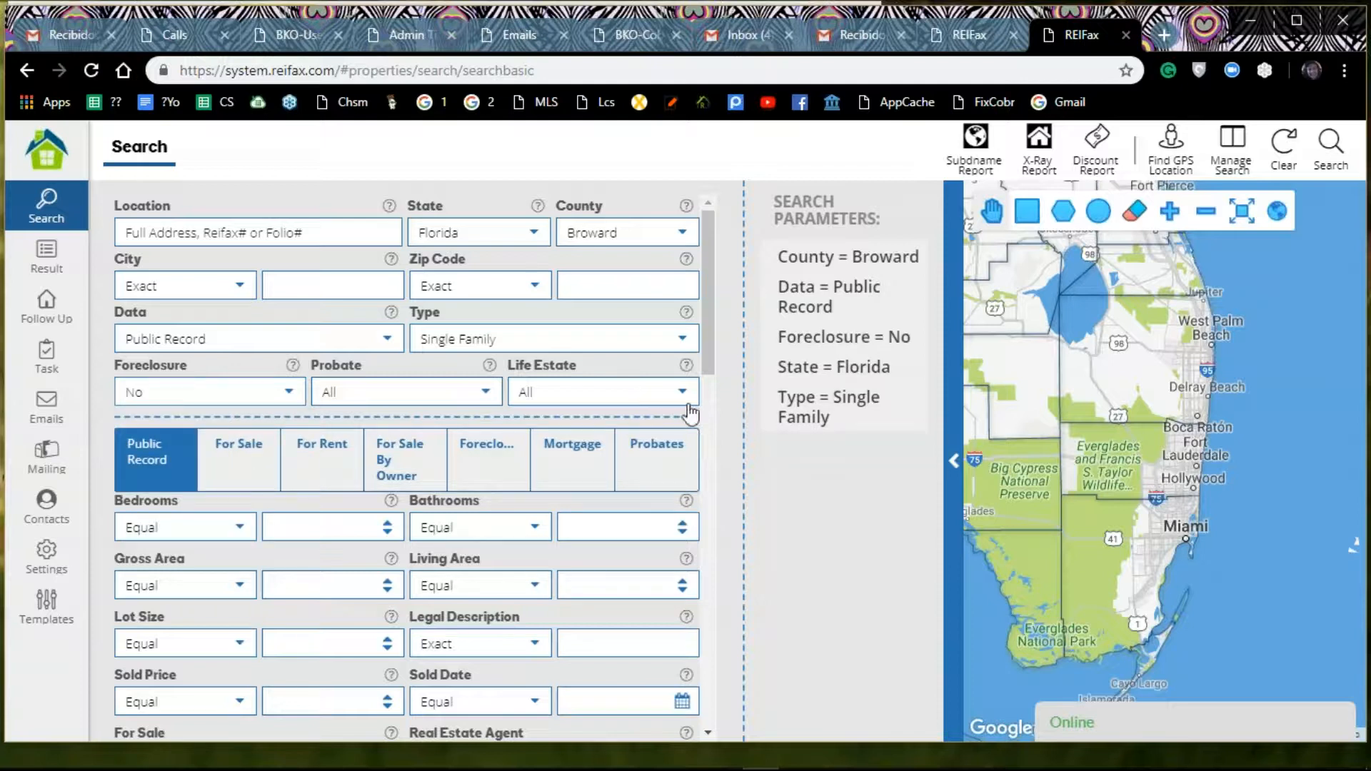
# Step: Restrict the public record search to a Market Value between 100000 and 200000
pyautogui.scroll(-1, 690, 413)
pyautogui.scroll(-5, 690, 413)
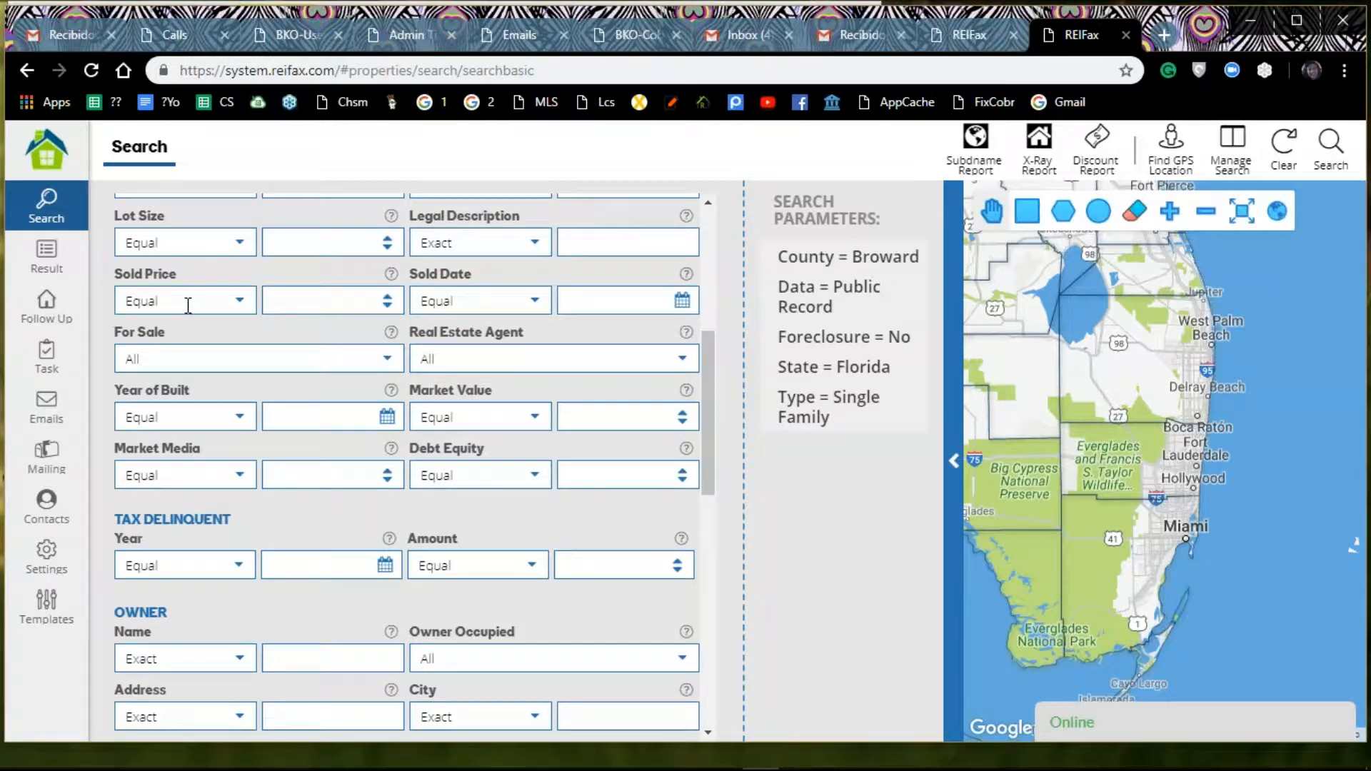
pyautogui.click(535, 420)
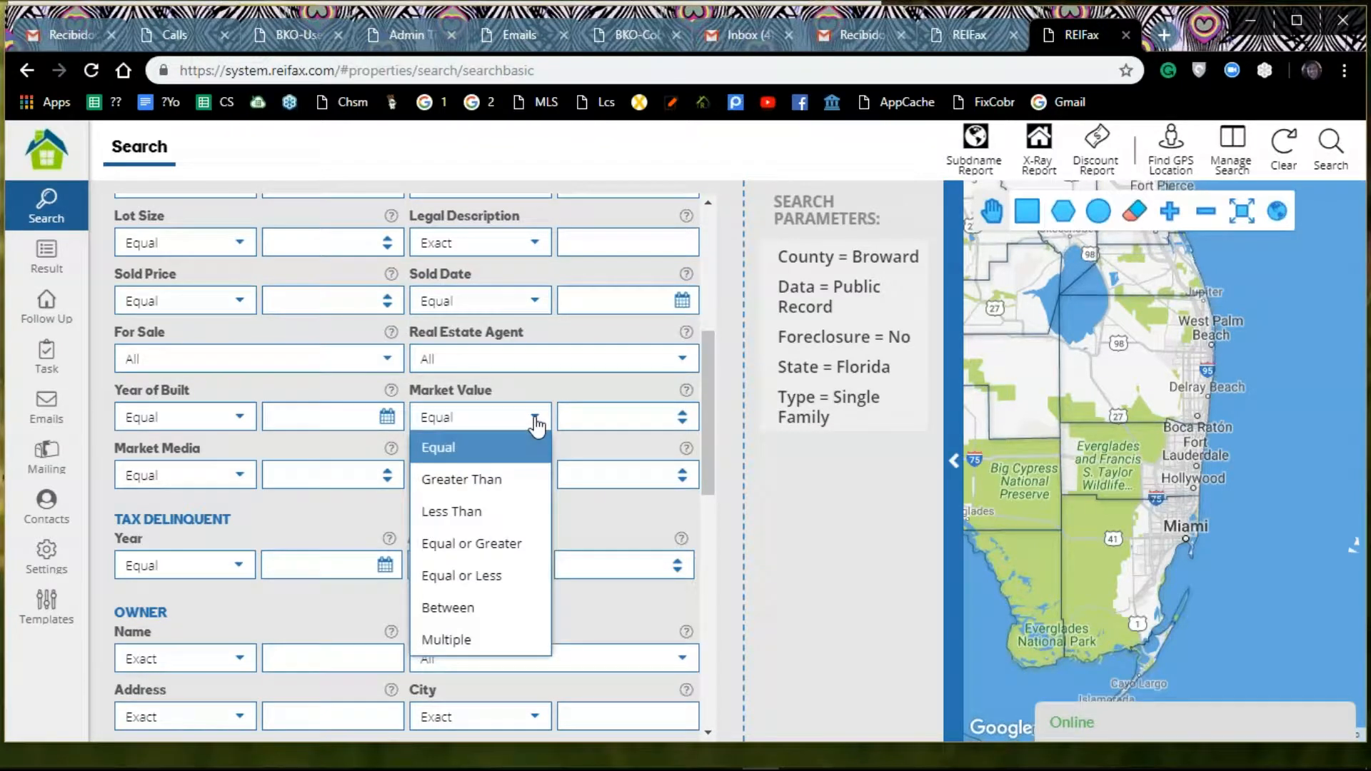
pyautogui.click(480, 608)
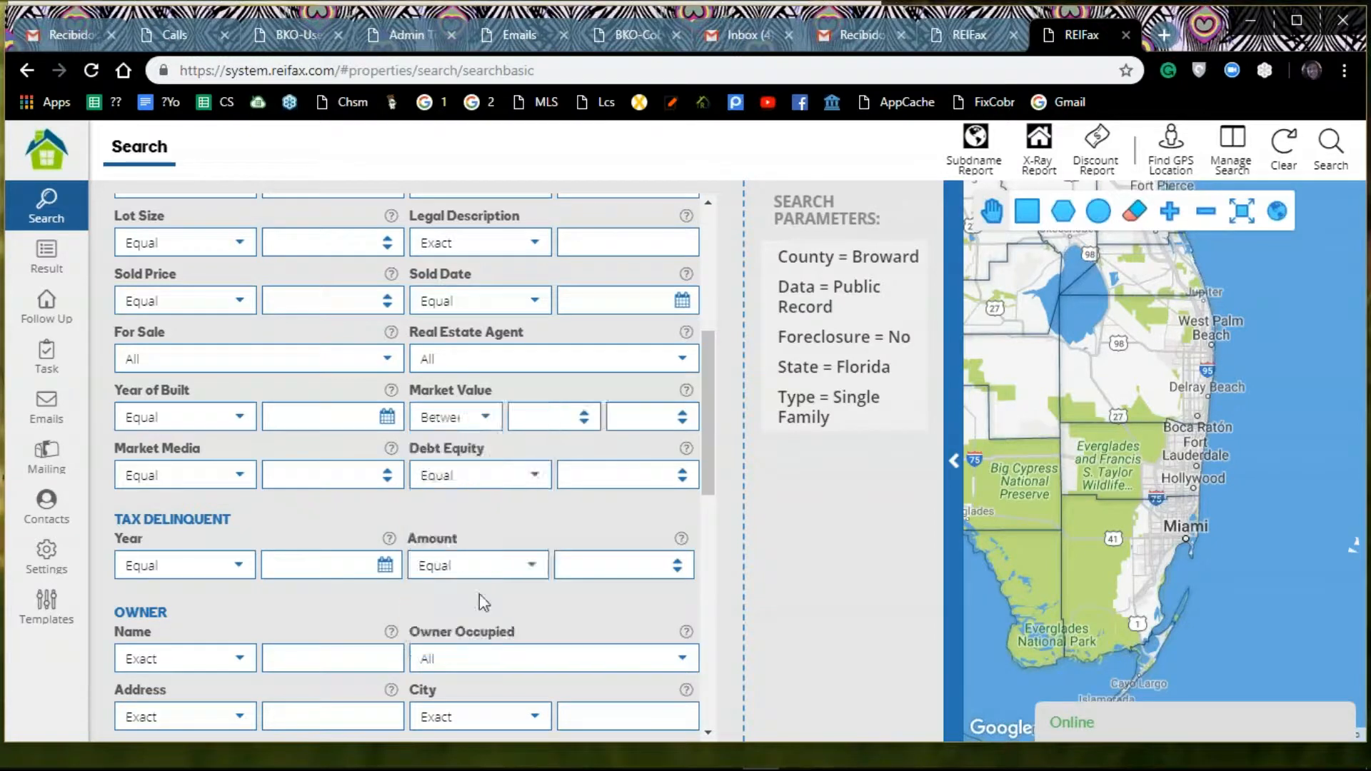
pyautogui.click(585, 420)
pyautogui.write('30')
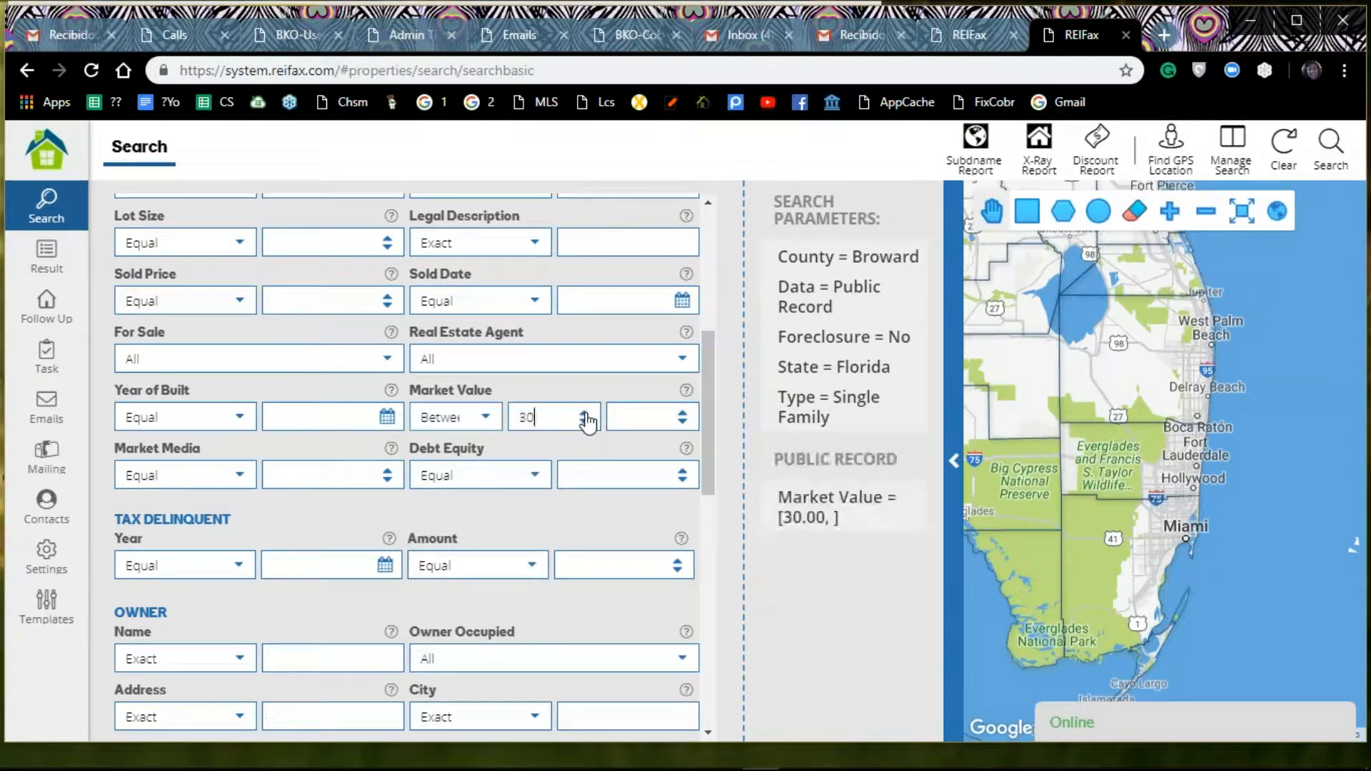
pyautogui.doubleClick(559, 415)
pyautogui.write('2')
pyautogui.press('BackSpace')
pyautogui.write('100')
pyautogui.write('0')
pyautogui.write('00')
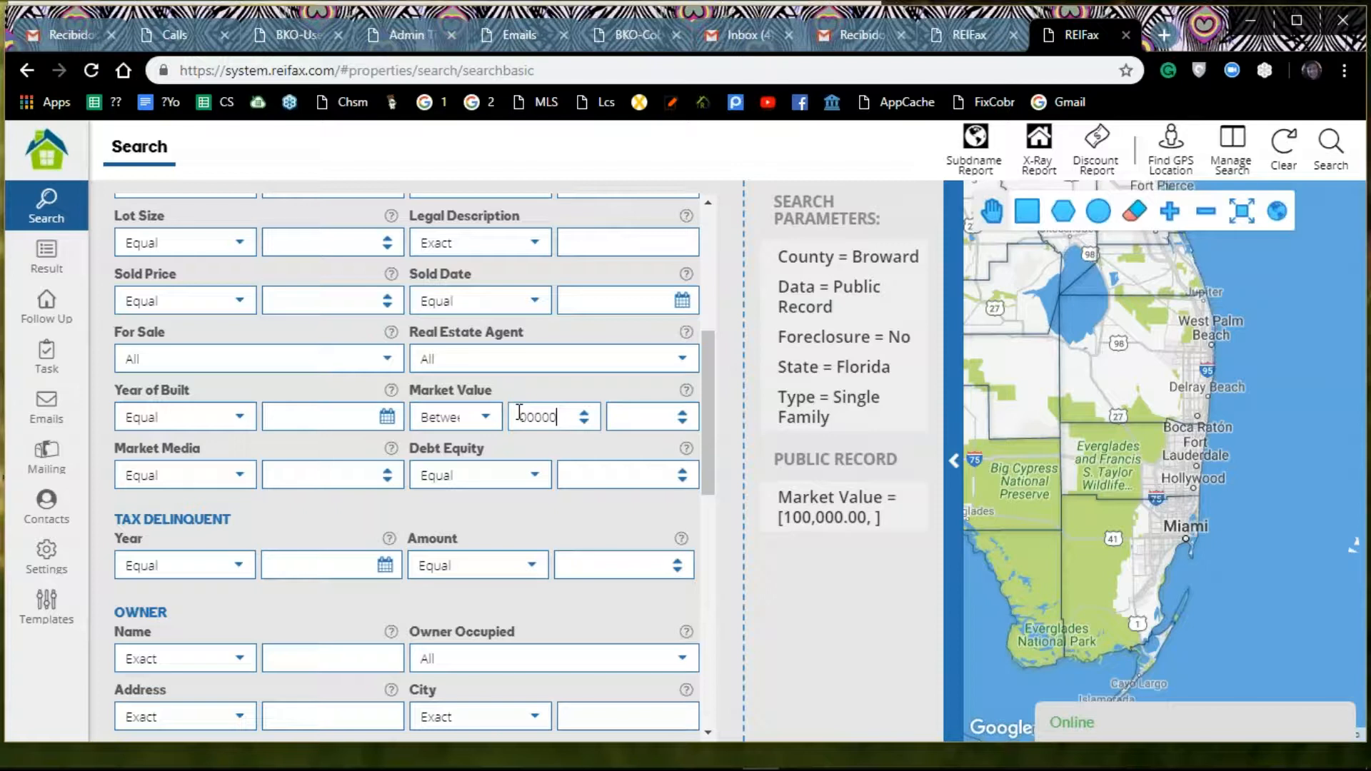
pyautogui.click(617, 411)
pyautogui.write('200')
pyautogui.write('00000')
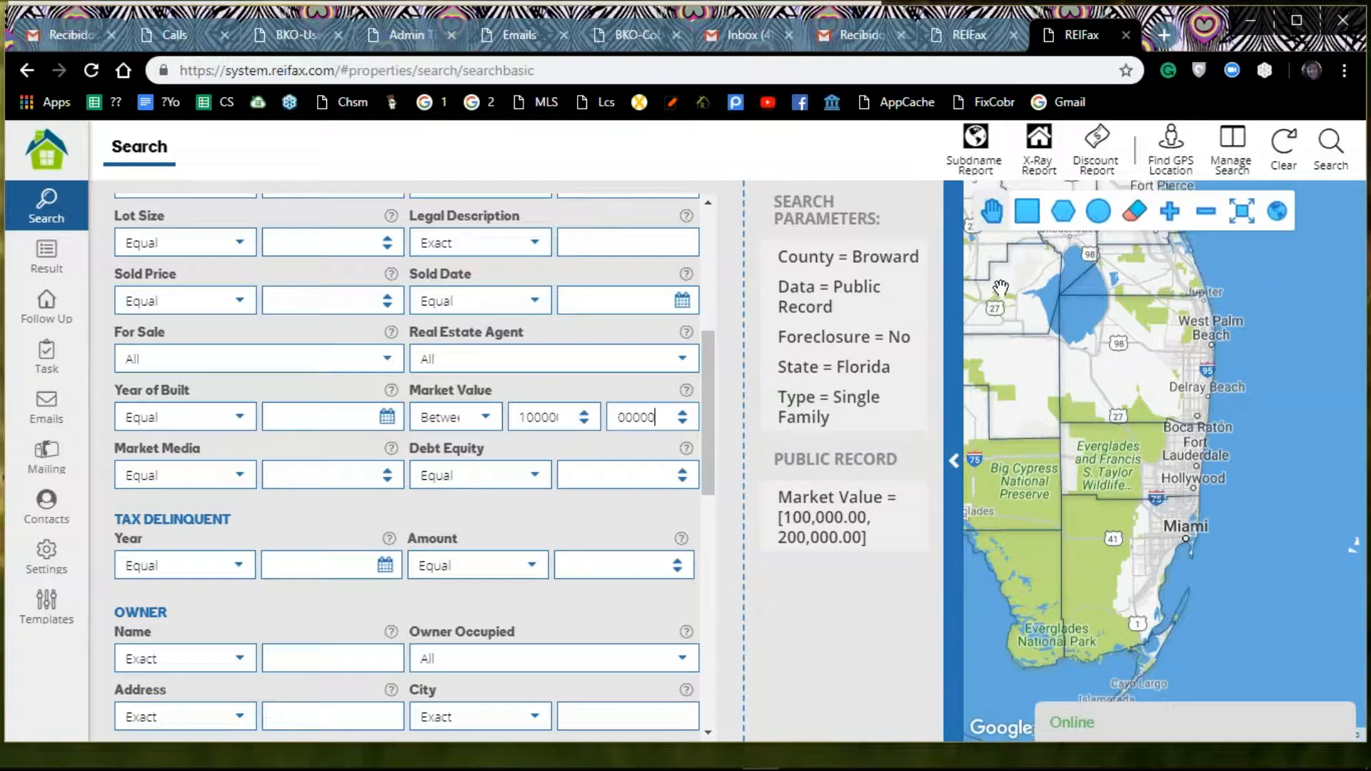
# Step: Set the For Sale criterion to Yes and run the search
pyautogui.scroll(6, 398, 352)
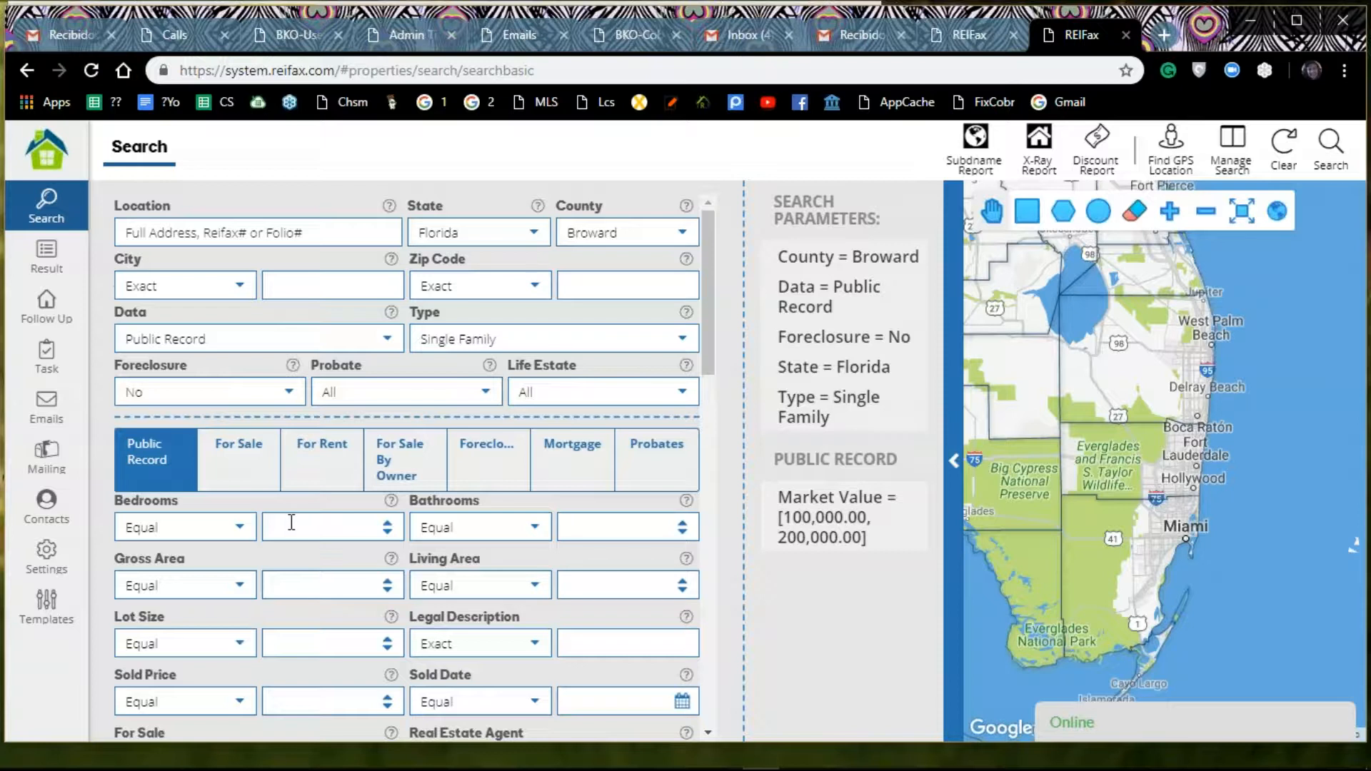
pyautogui.scroll(-1, 291, 522)
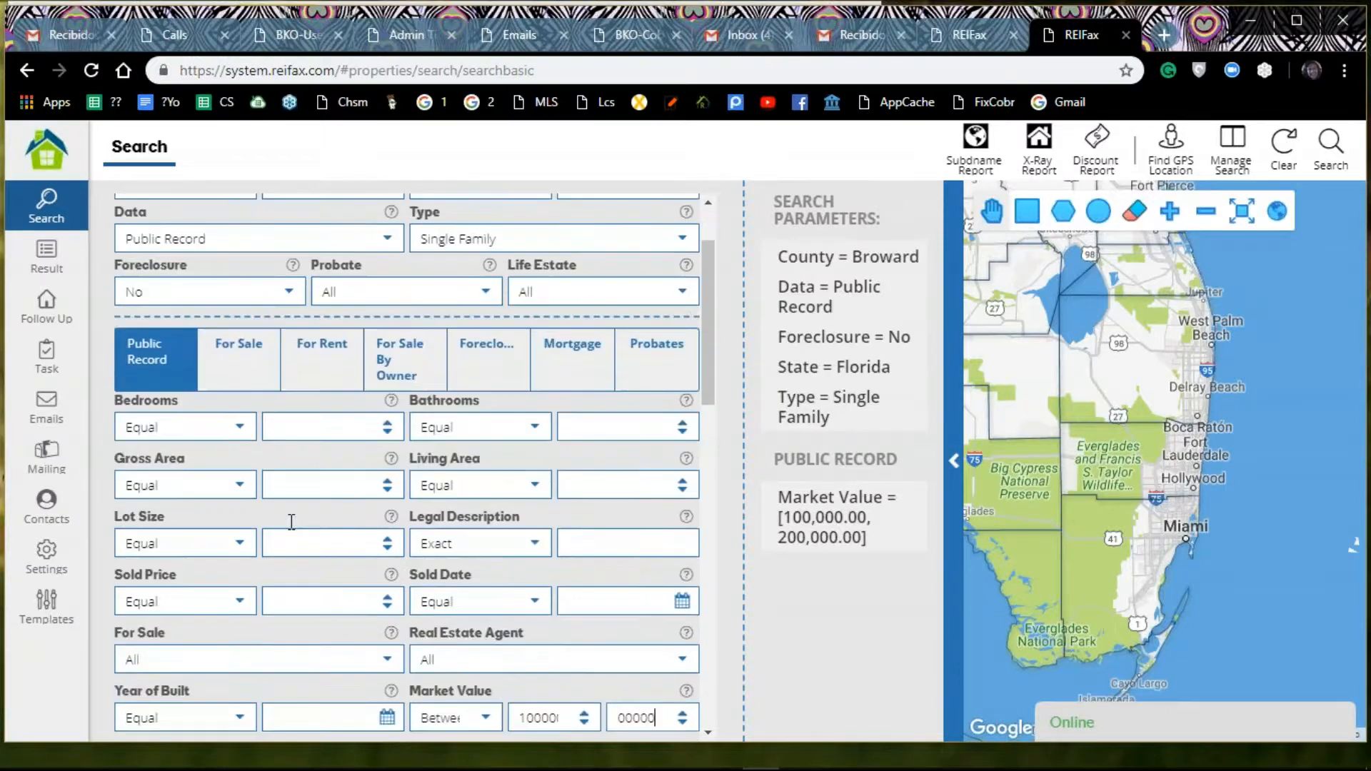
pyautogui.click(388, 661)
pyautogui.click(389, 661)
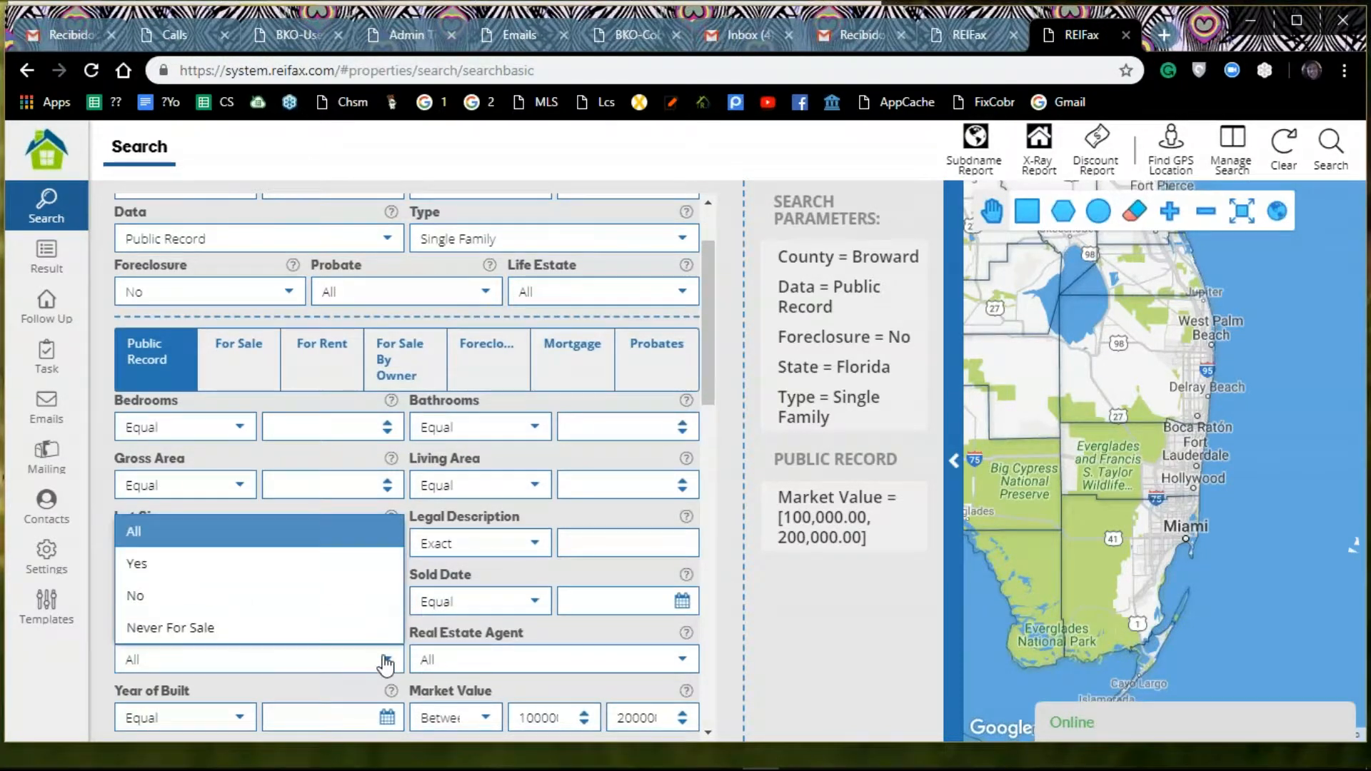
pyautogui.click(178, 562)
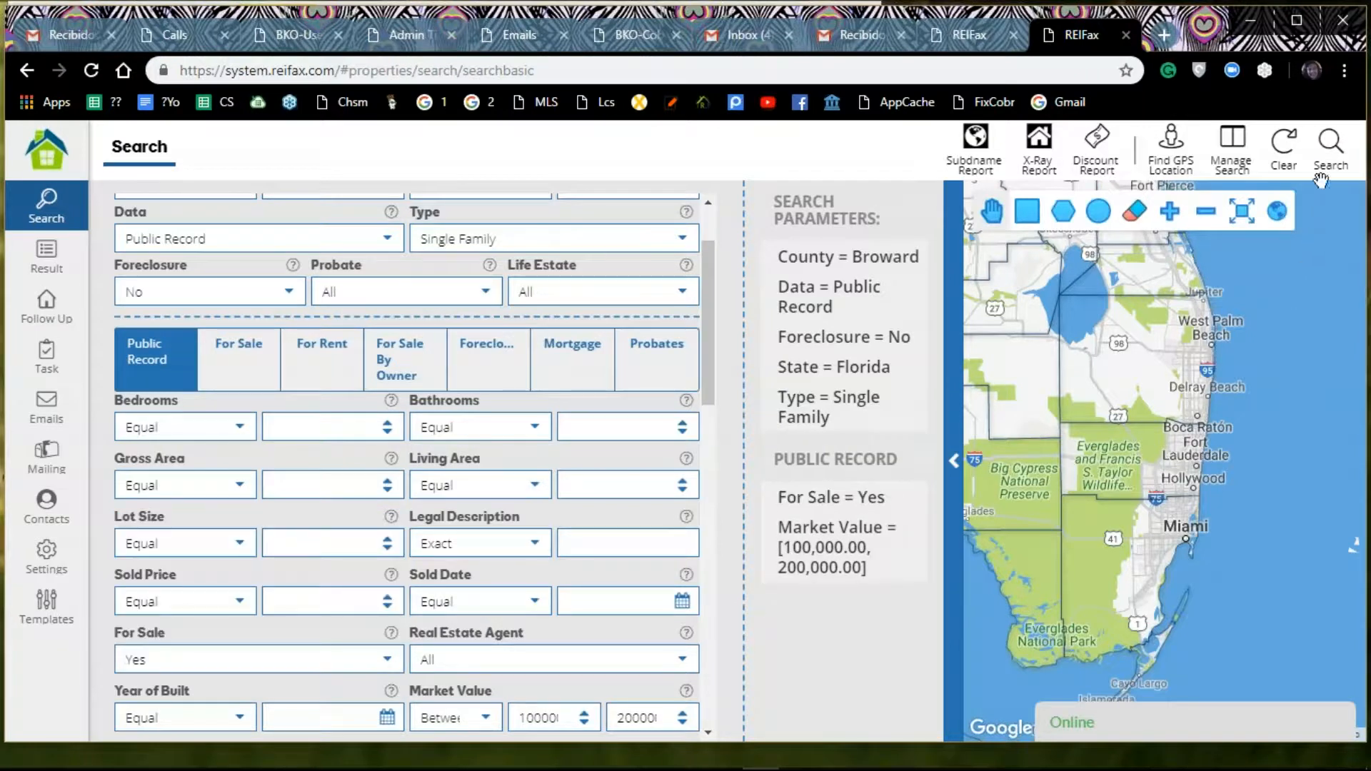
pyautogui.click(1327, 147)
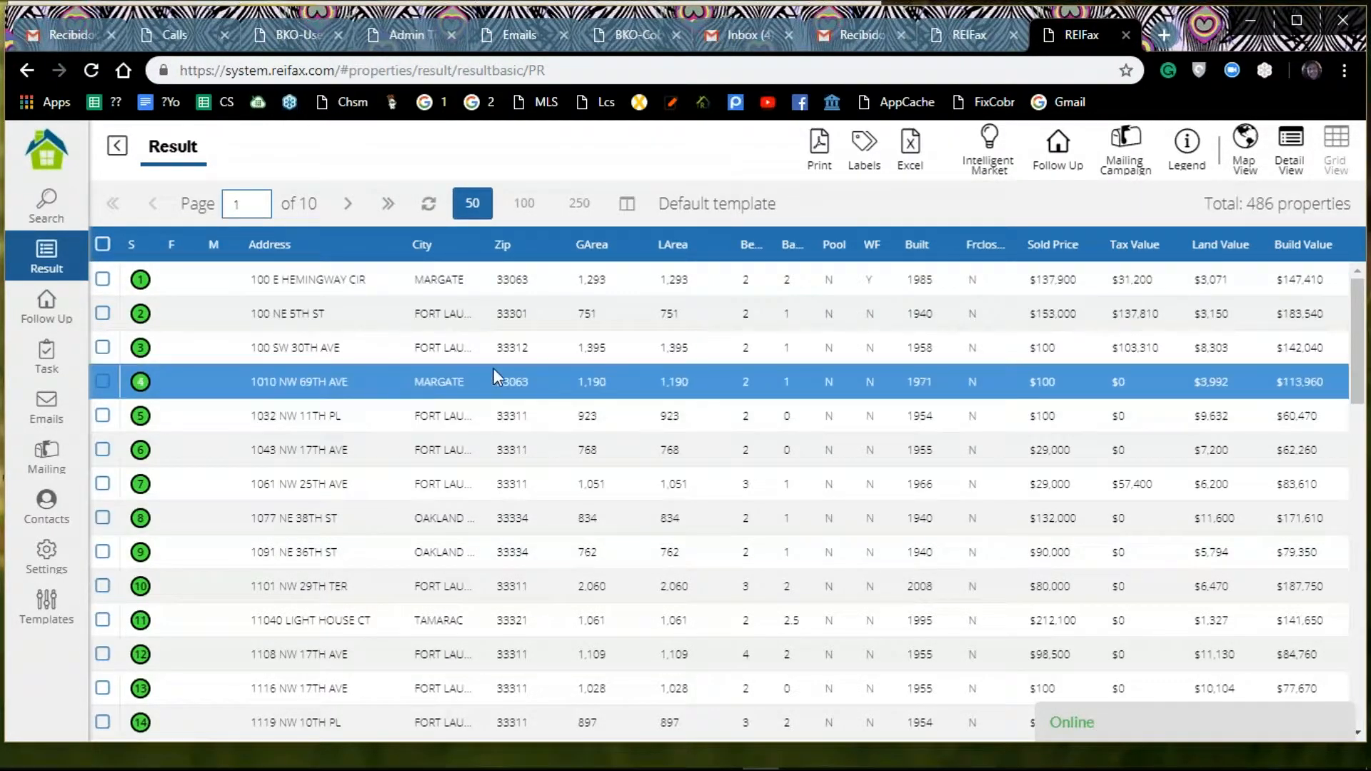
# Step: Open the overview of the third property in the search results
pyautogui.click(246, 375)
pyautogui.click(260, 353)
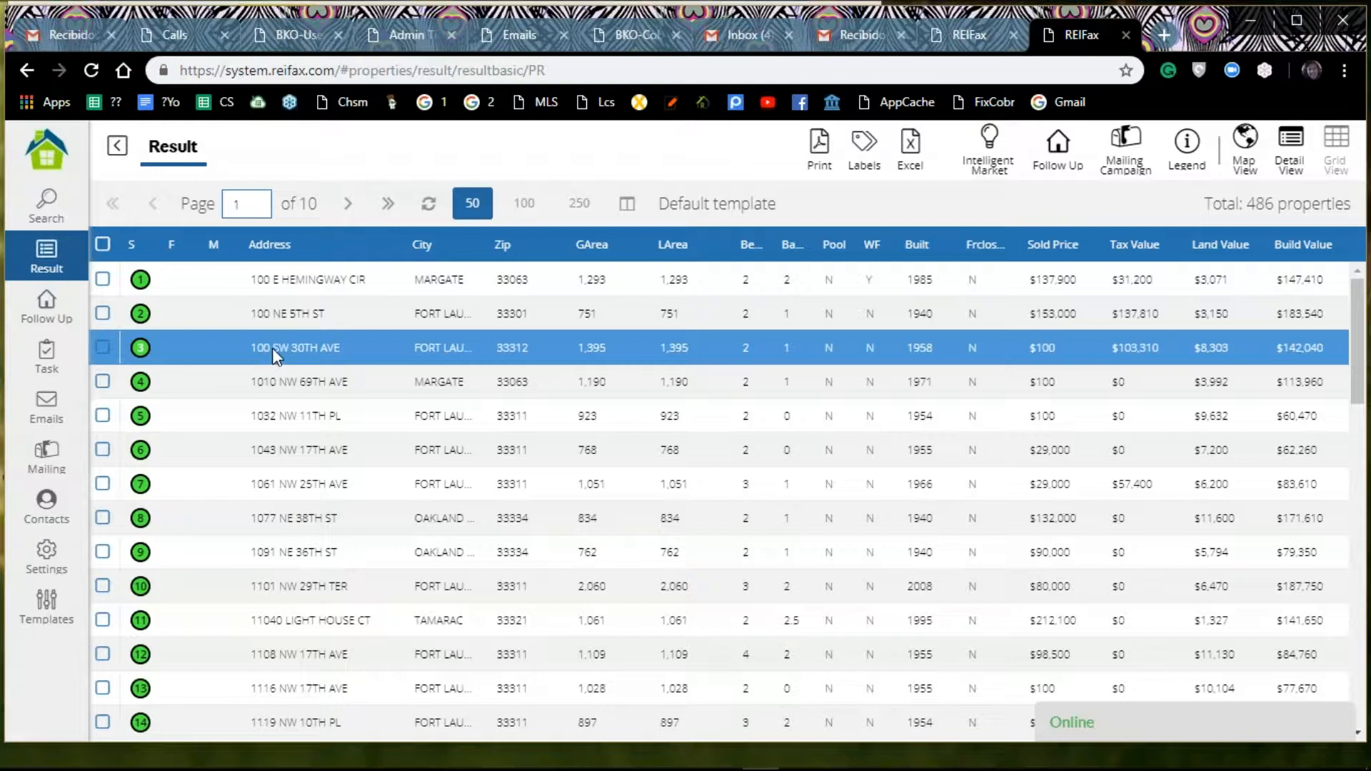
pyautogui.doubleClick(272, 348)
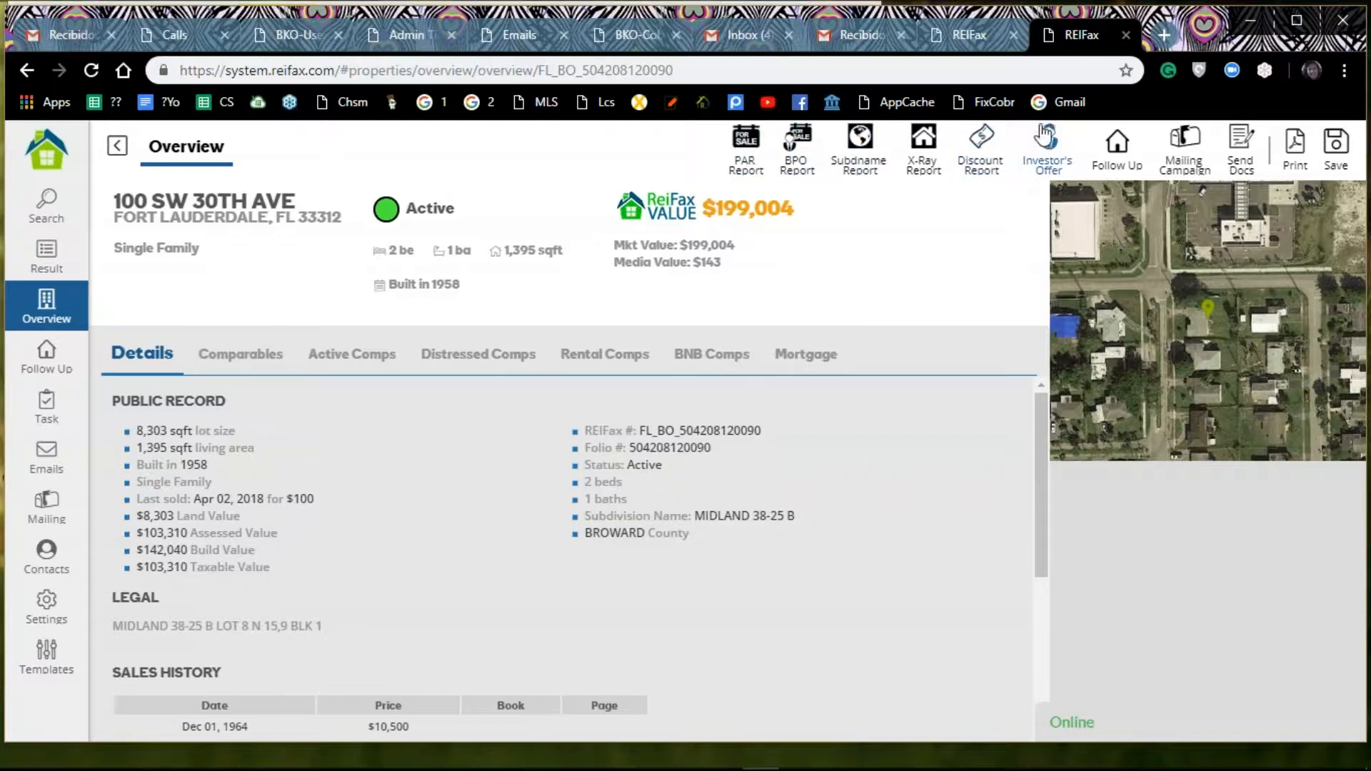
# Step: Start Send Docs for the property and add it to Follow Up with the type Buying
pyautogui.click(1247, 150)
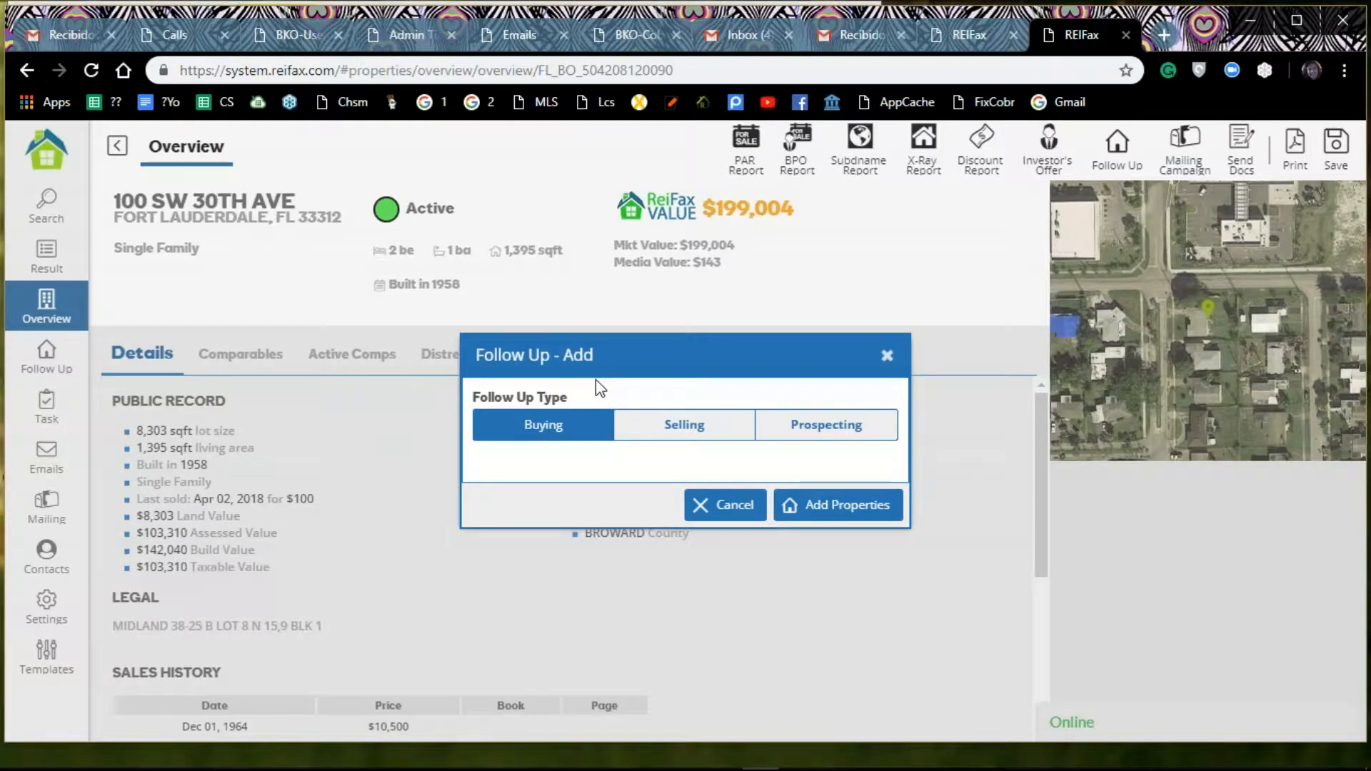
pyautogui.click(887, 357)
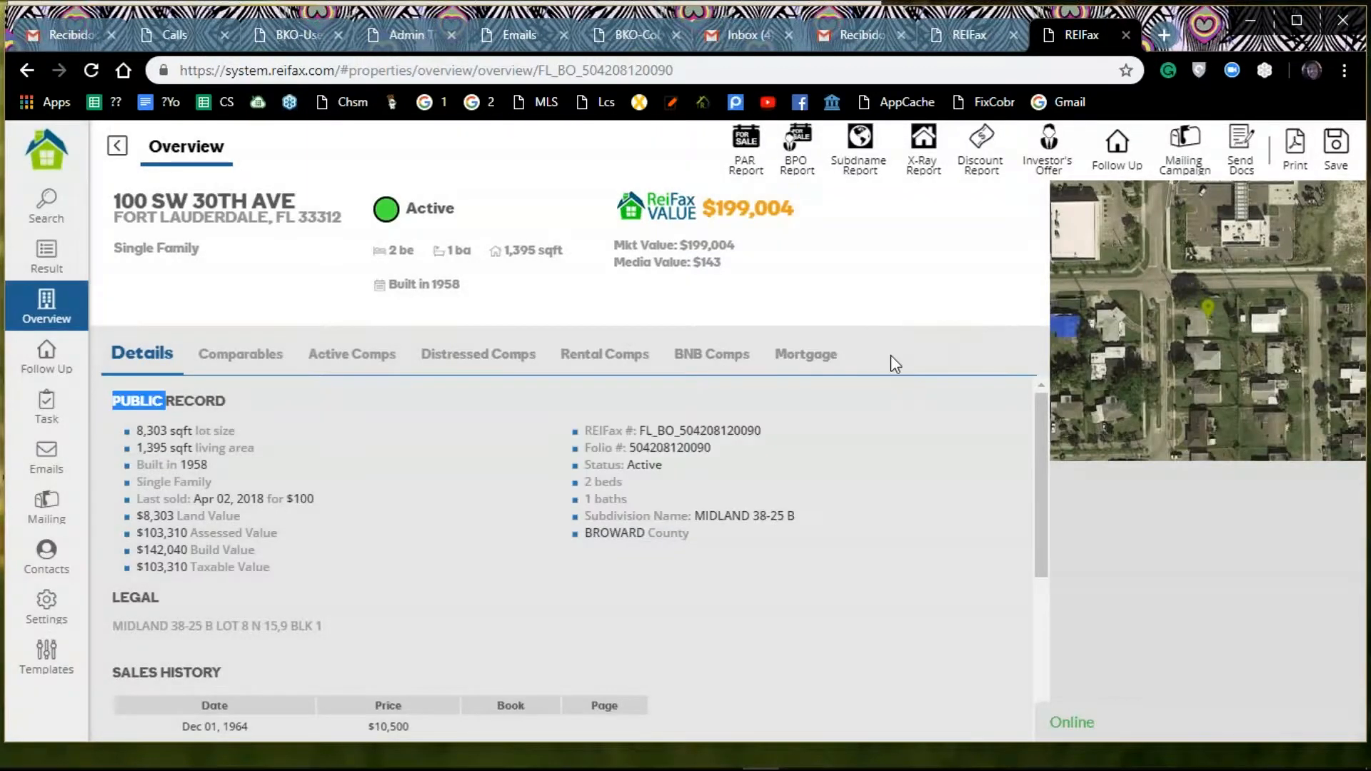
pyautogui.click(1241, 154)
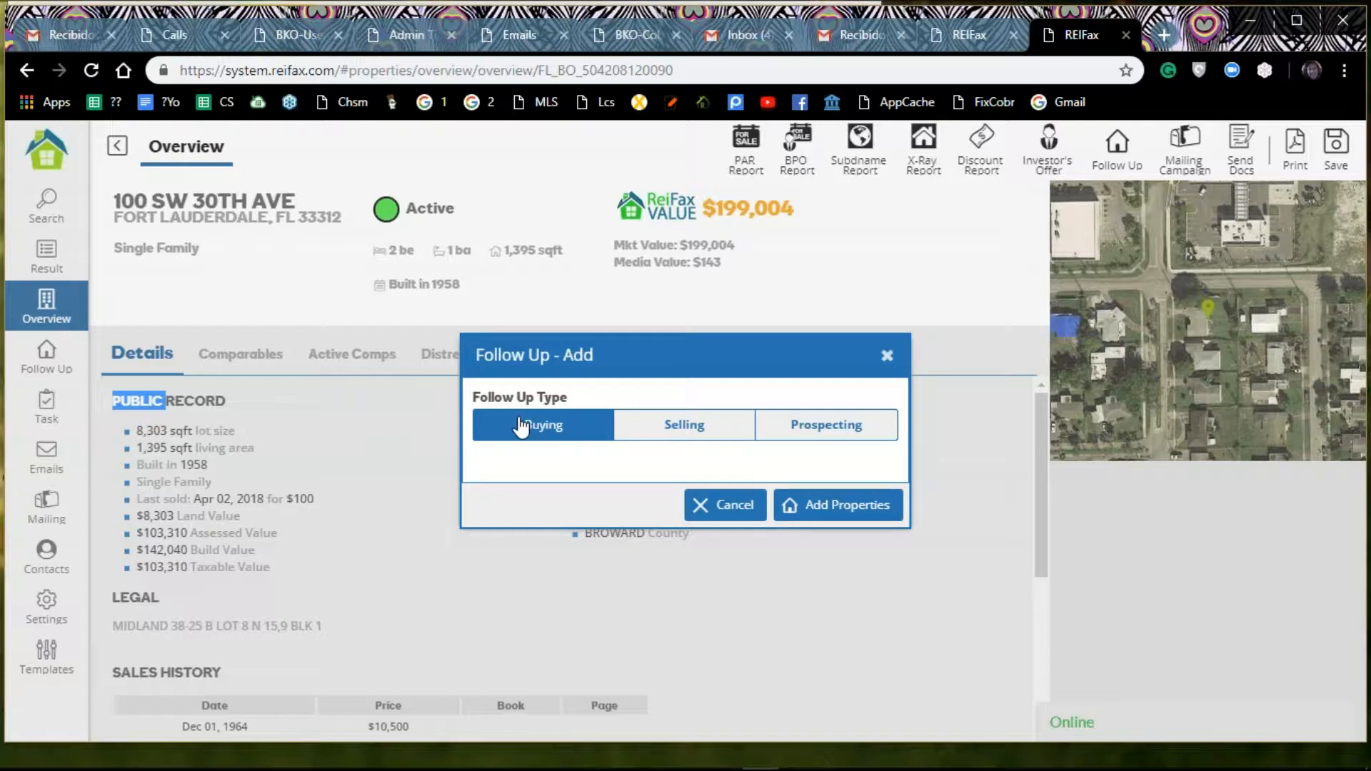
pyautogui.click(840, 519)
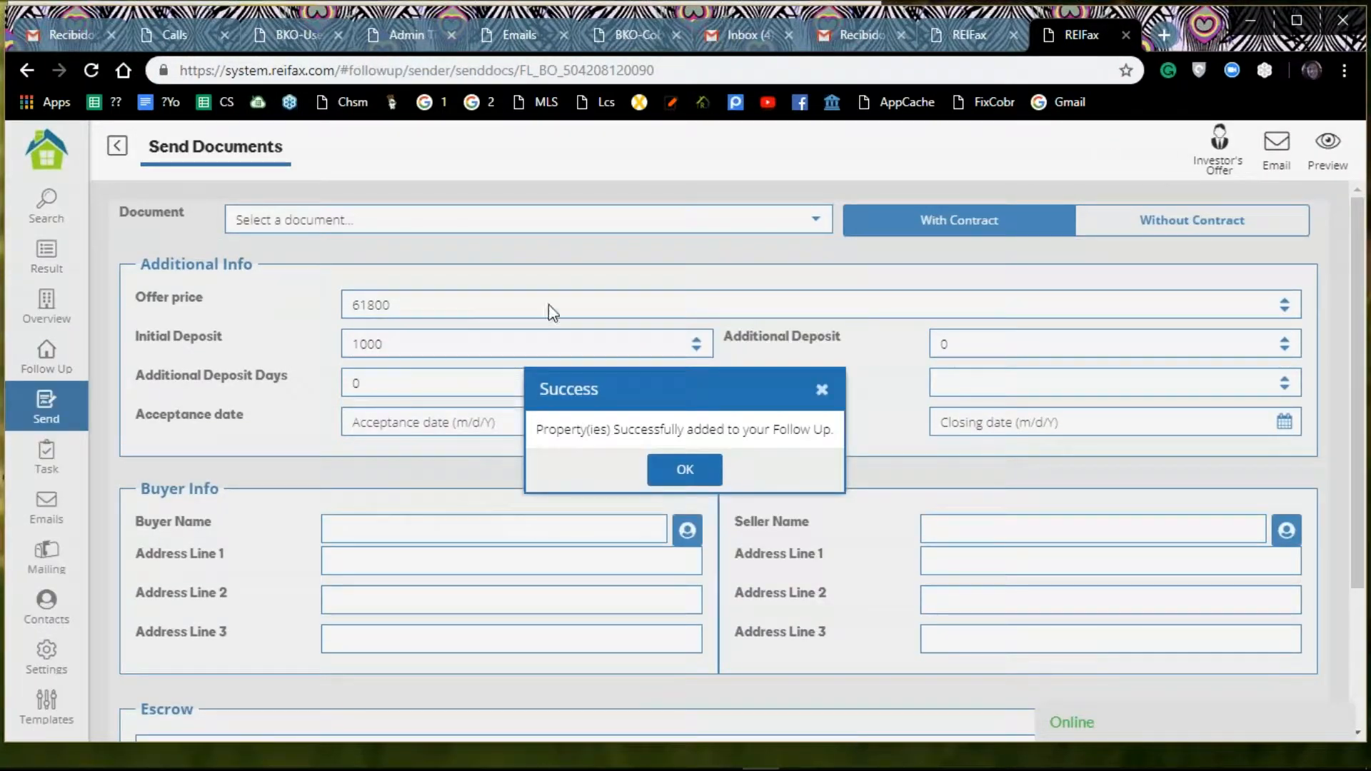
pyautogui.click(684, 470)
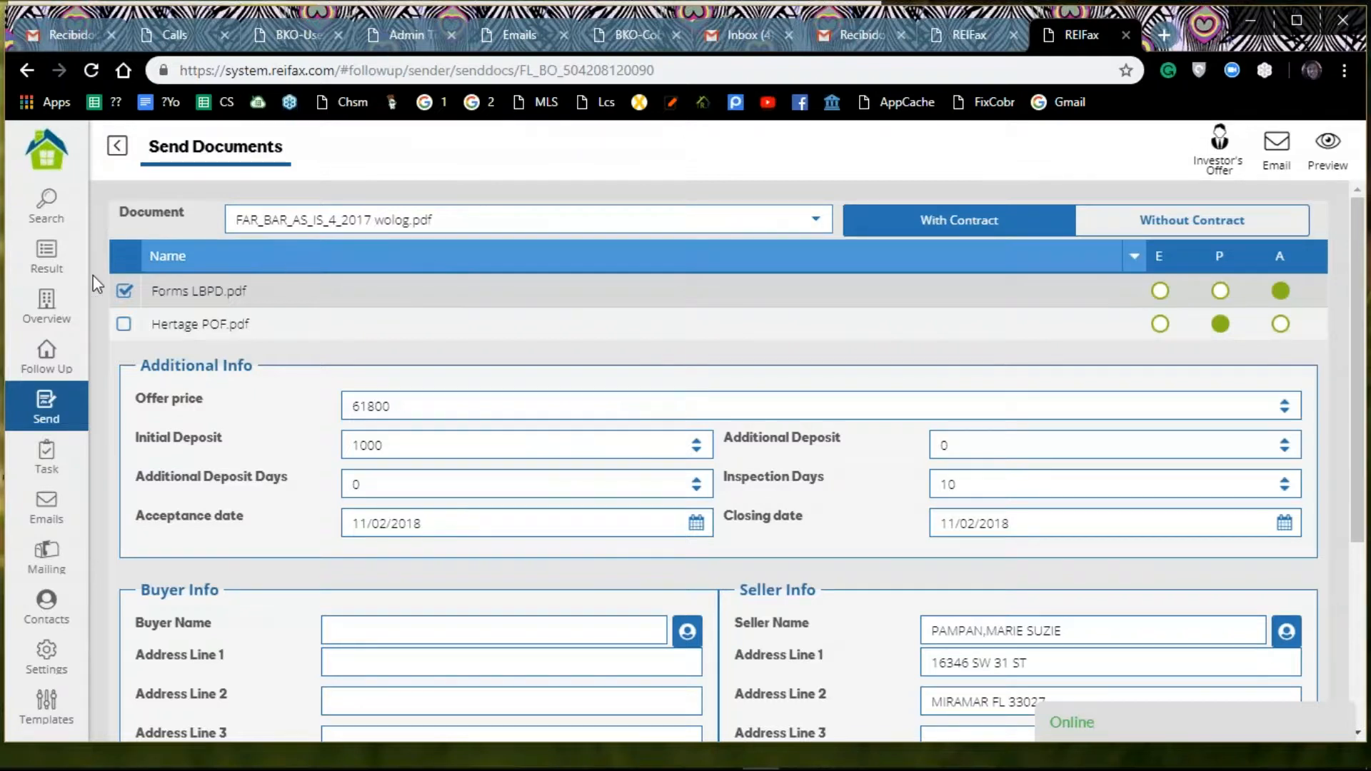
# Step: Include Hertage POF.pdf together with Forms LBPD.pdf as additional documents for the contract
pyautogui.click(124, 324)
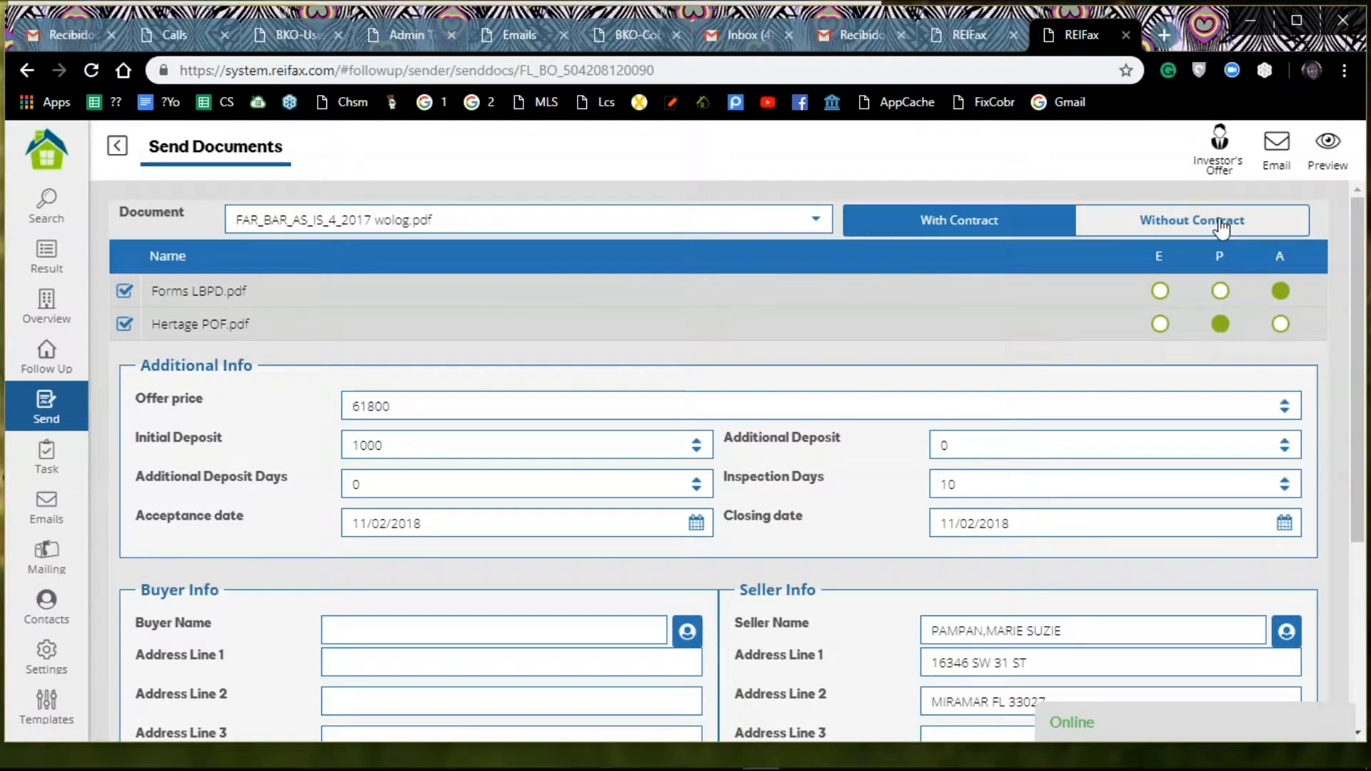
pyautogui.click(123, 291)
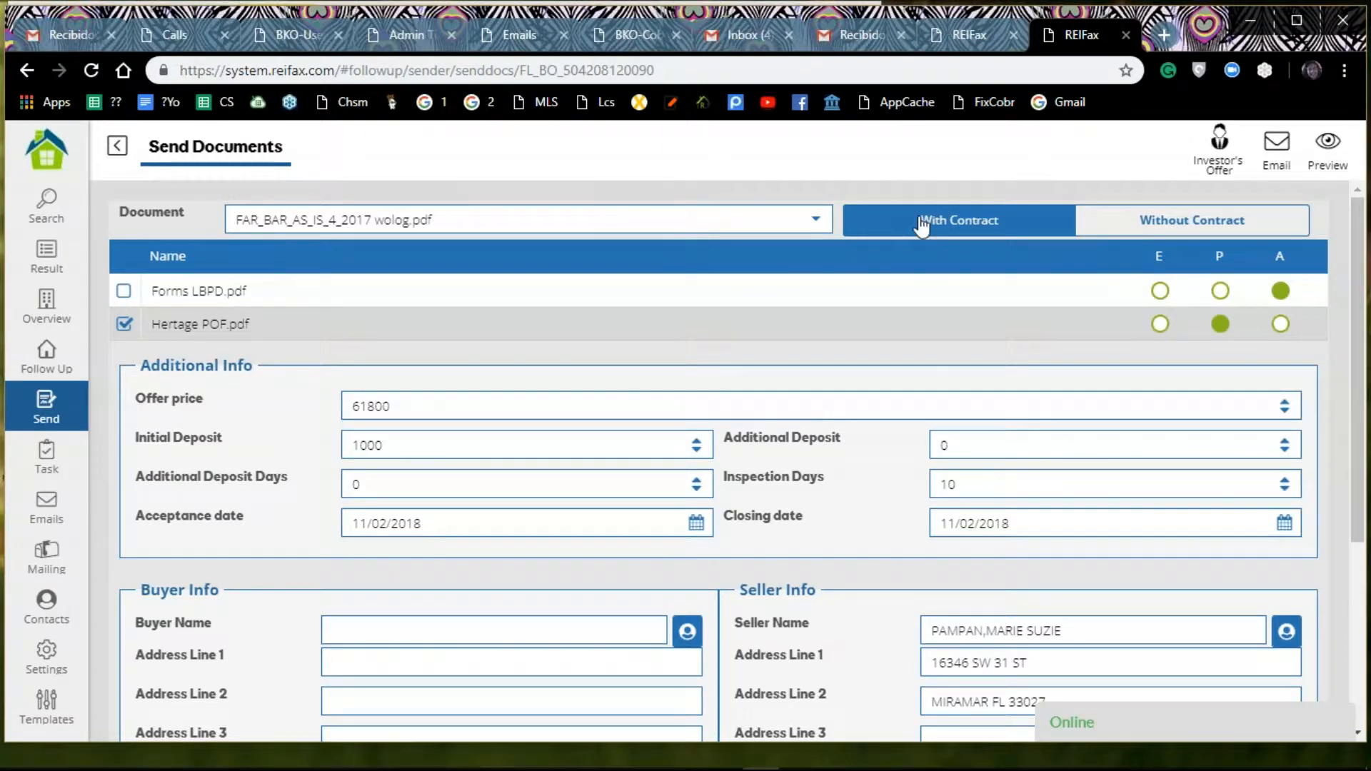
pyautogui.click(120, 291)
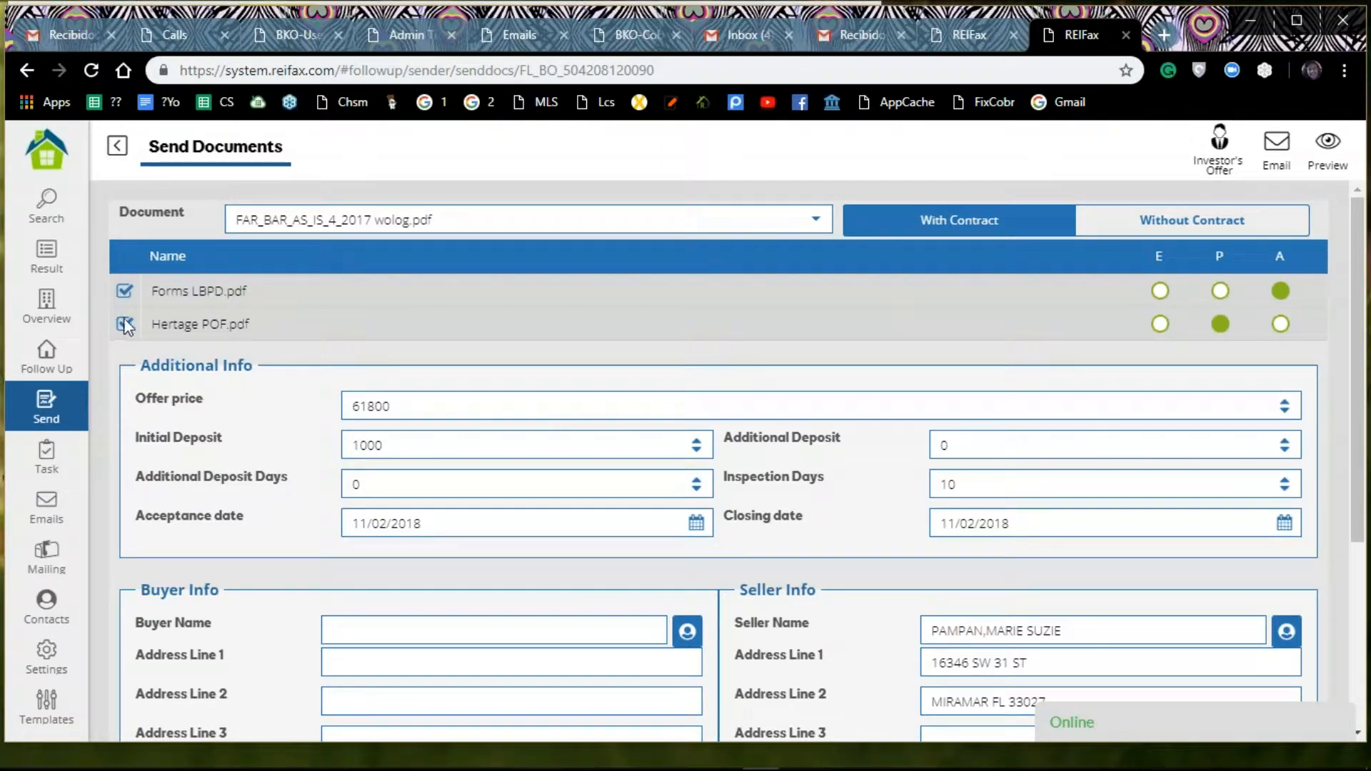
# Step: Enter the buyer's name in Buyer Info and set the escrow to Independence Title
pyautogui.scroll(-2, 315, 315)
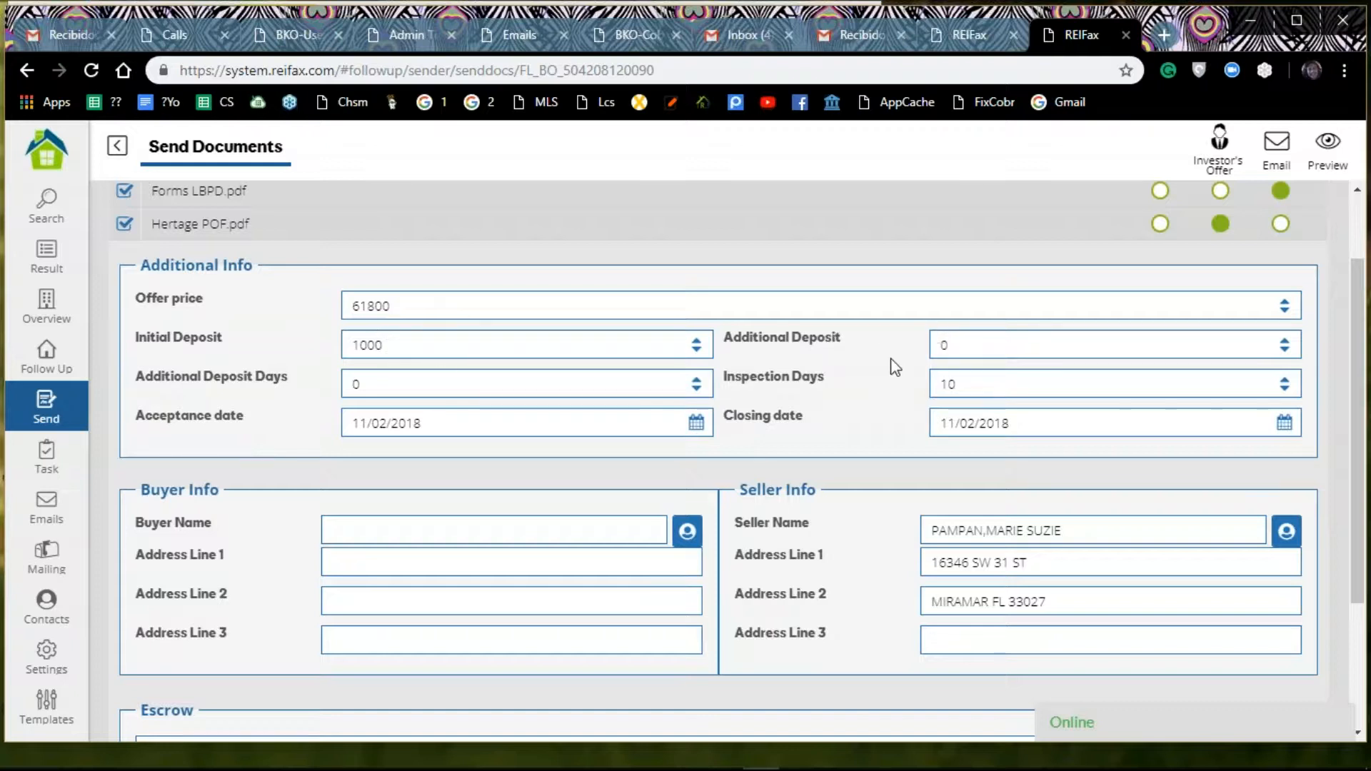
pyautogui.scroll(-1, 890, 361)
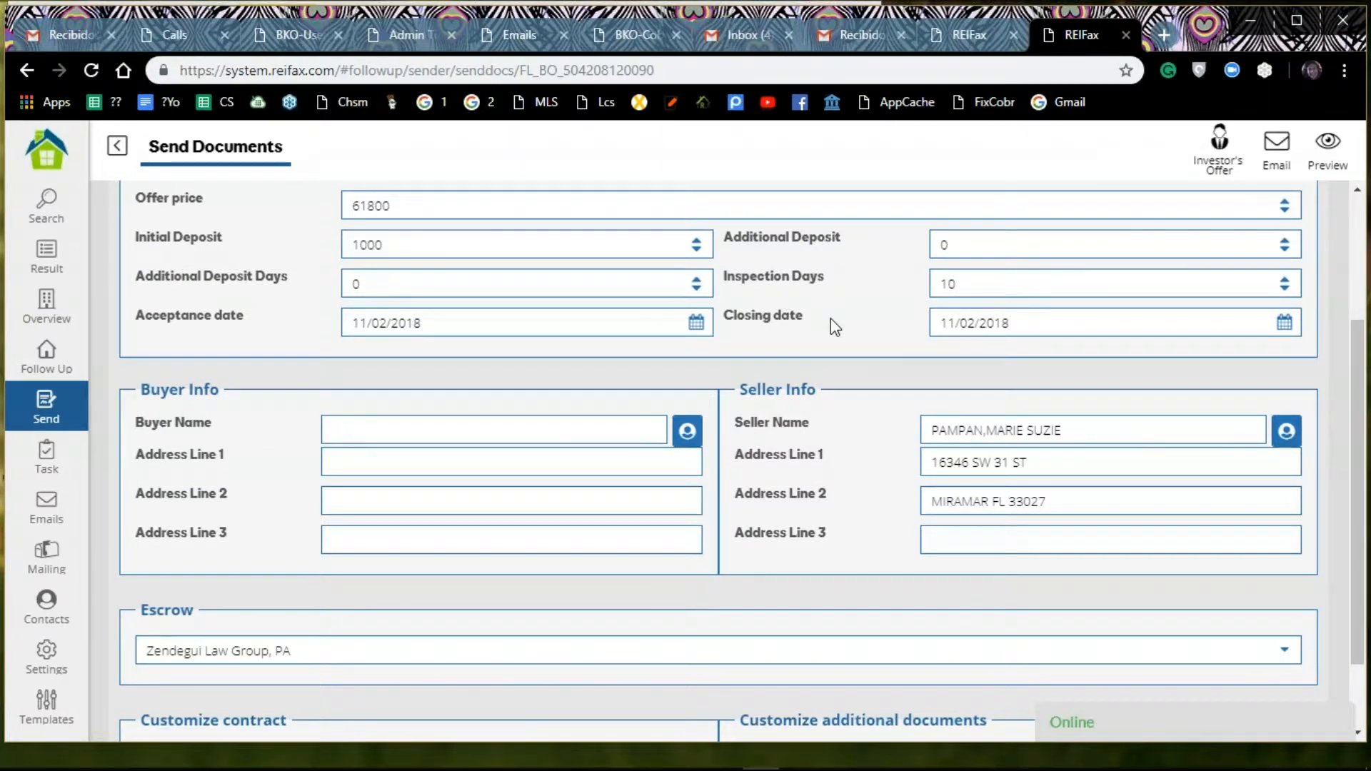
pyautogui.scroll(-1, 830, 321)
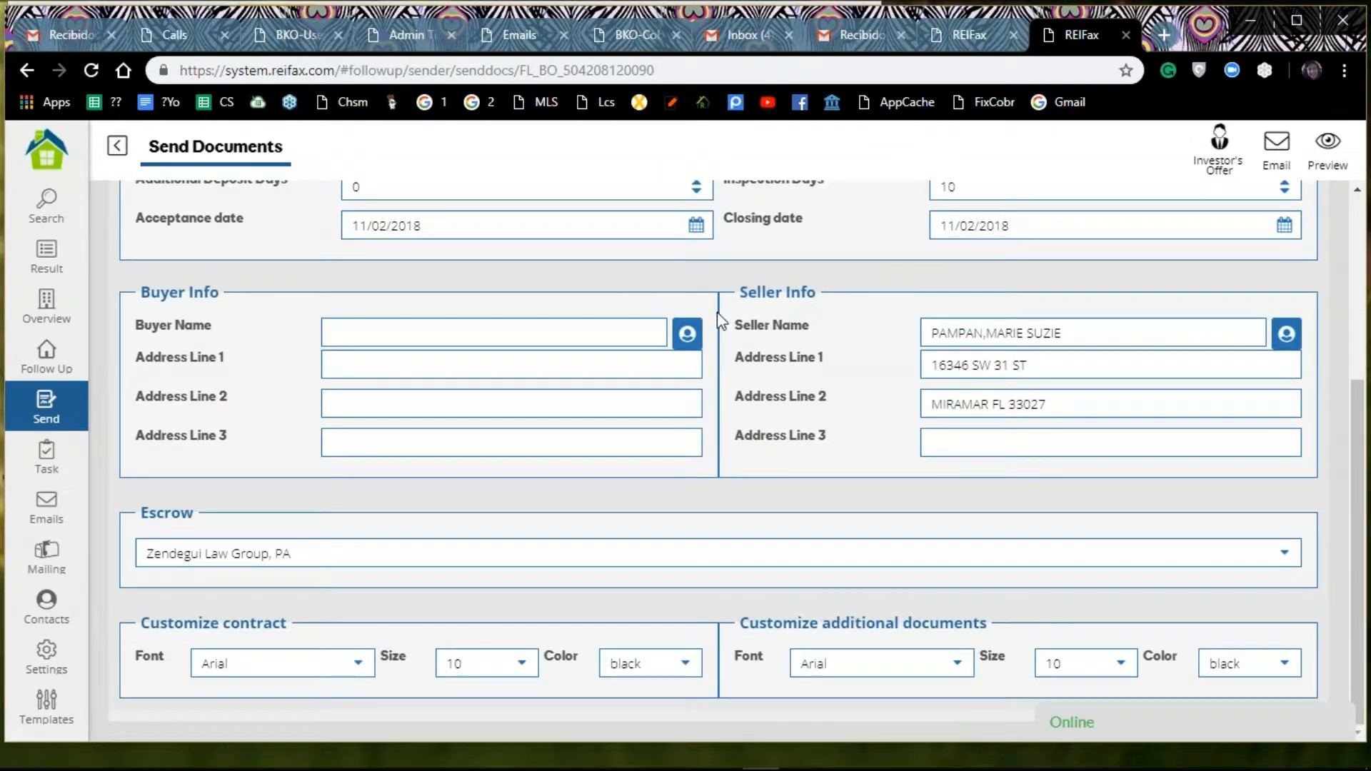
pyautogui.click(423, 331)
pyautogui.click(689, 330)
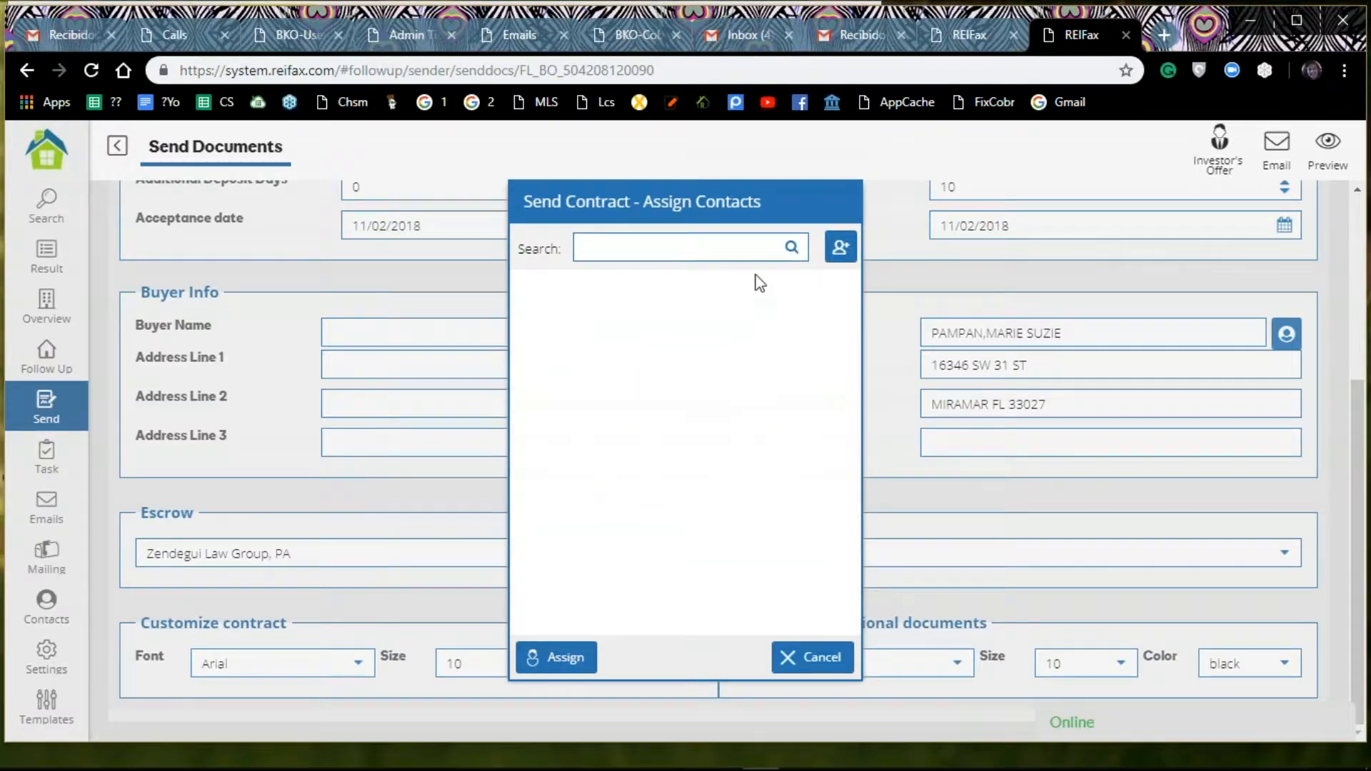
pyautogui.click(825, 659)
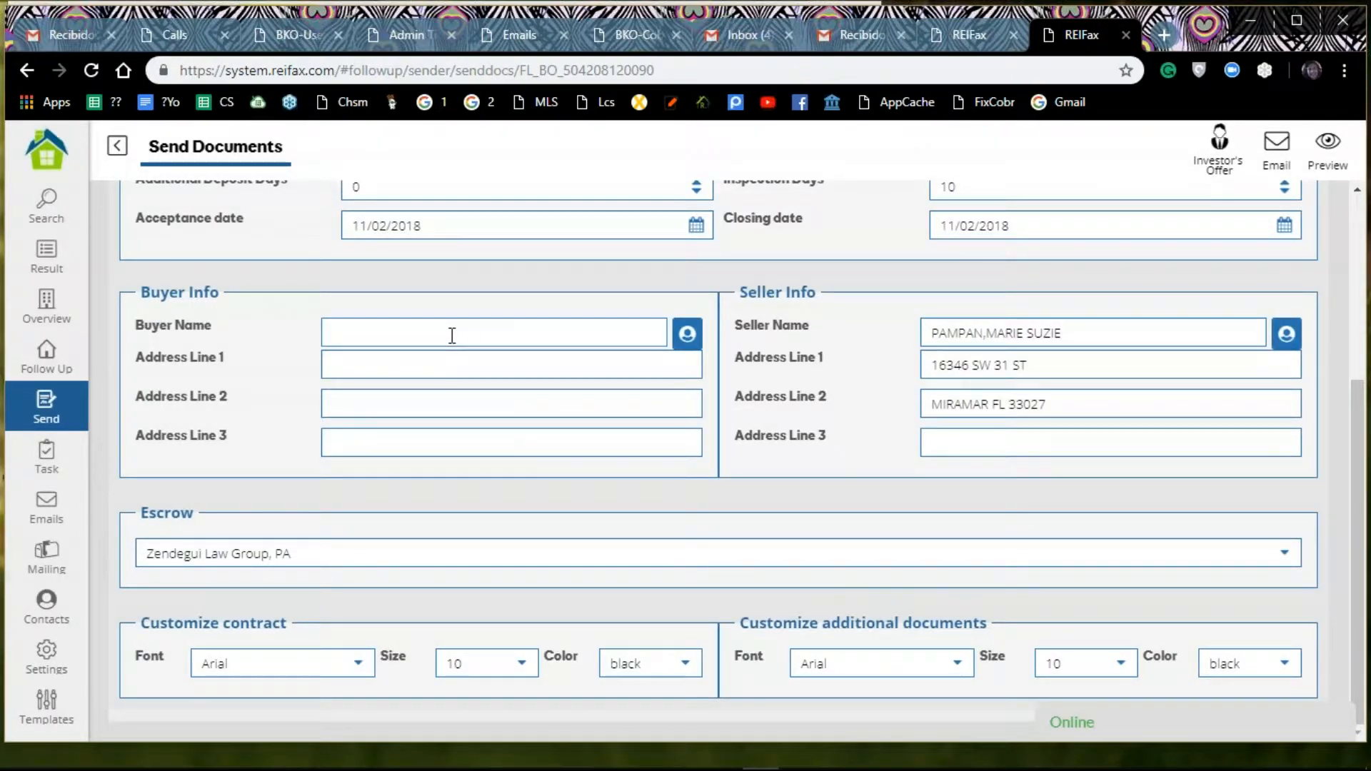
pyautogui.write('Alicia')
pyautogui.click(1288, 561)
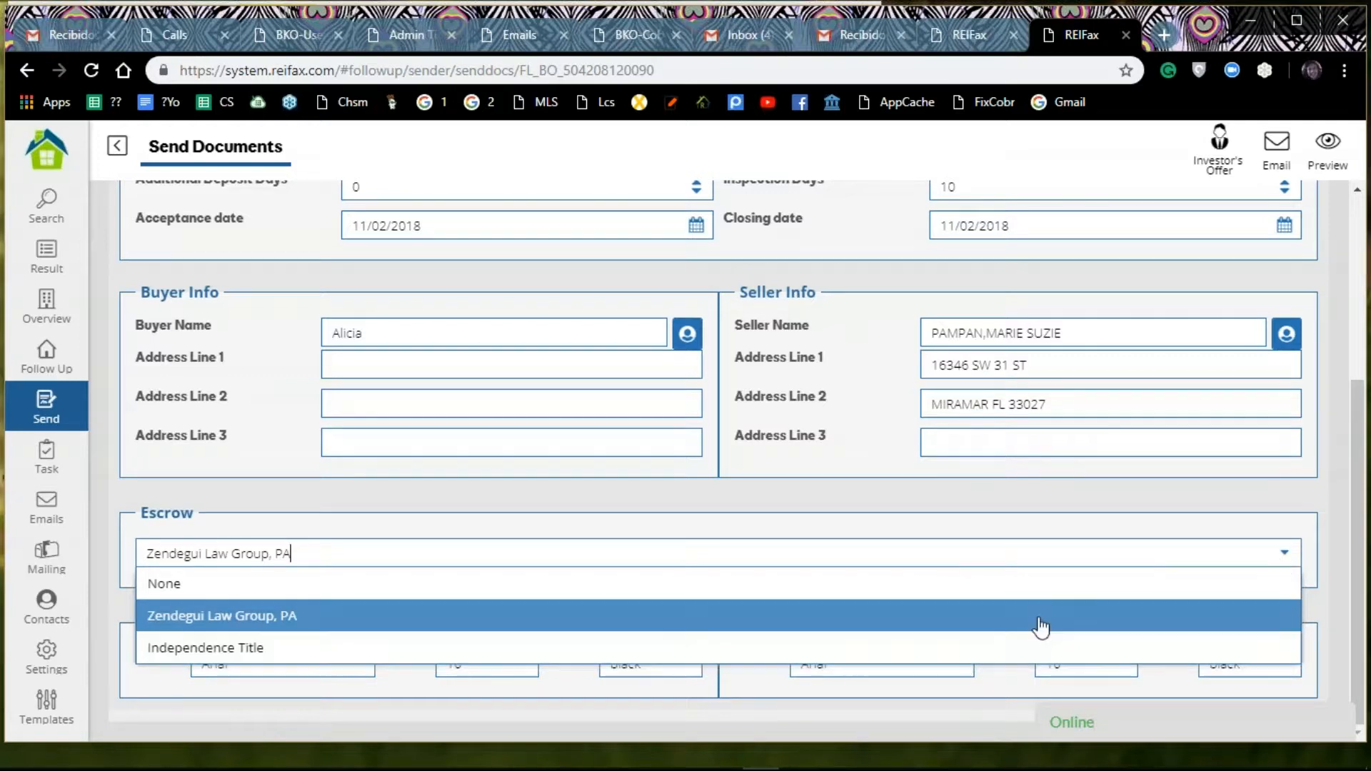
pyautogui.click(909, 647)
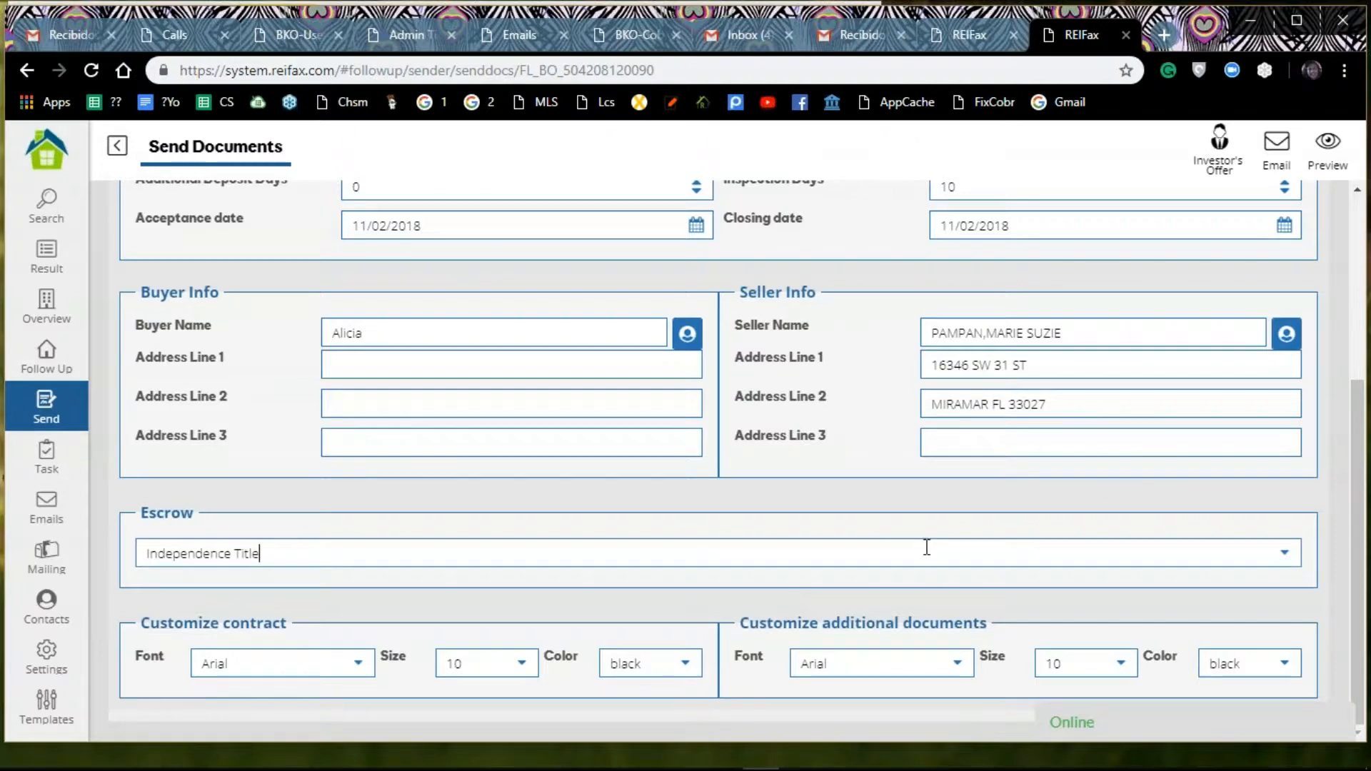
# Step: Request a preview of the contract with its additional documents and reload the page
pyautogui.scroll(2, 926, 550)
pyautogui.scroll(3, 927, 548)
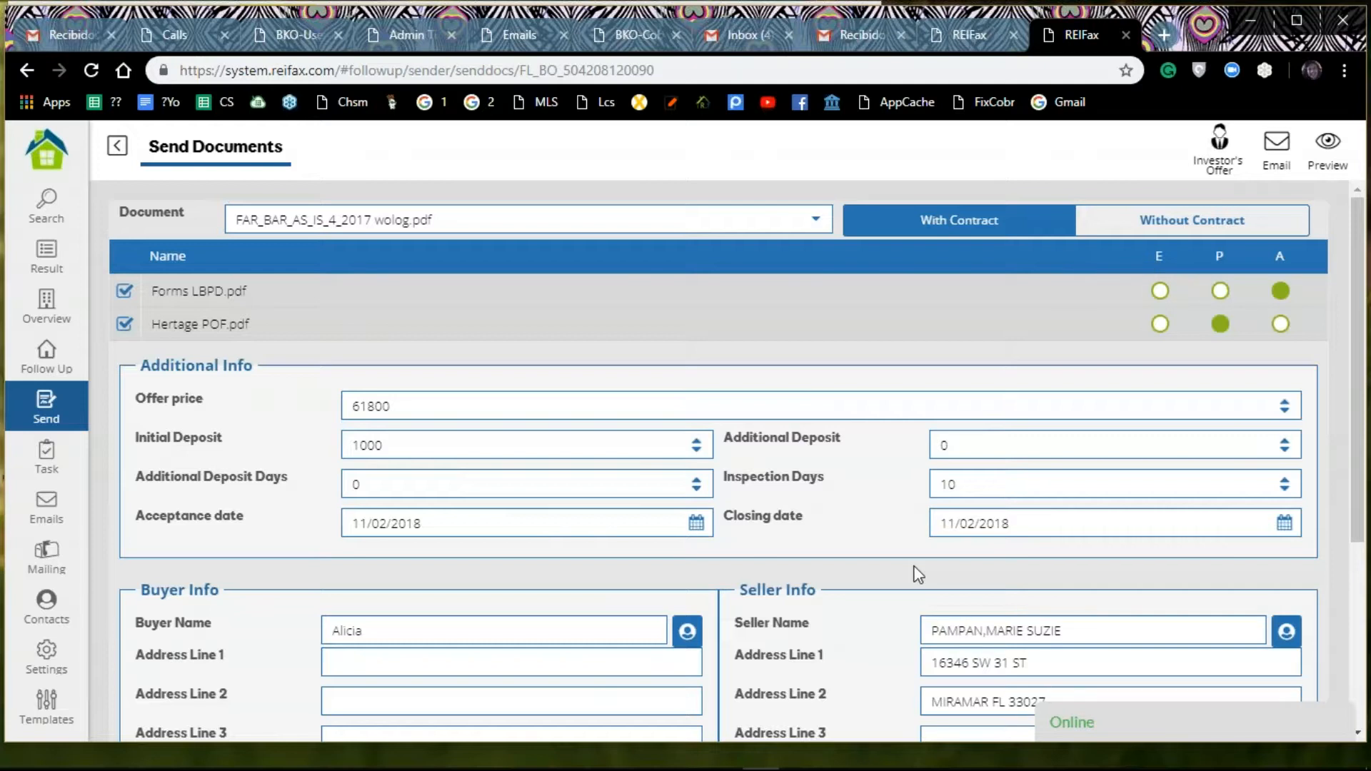
pyautogui.click(1325, 146)
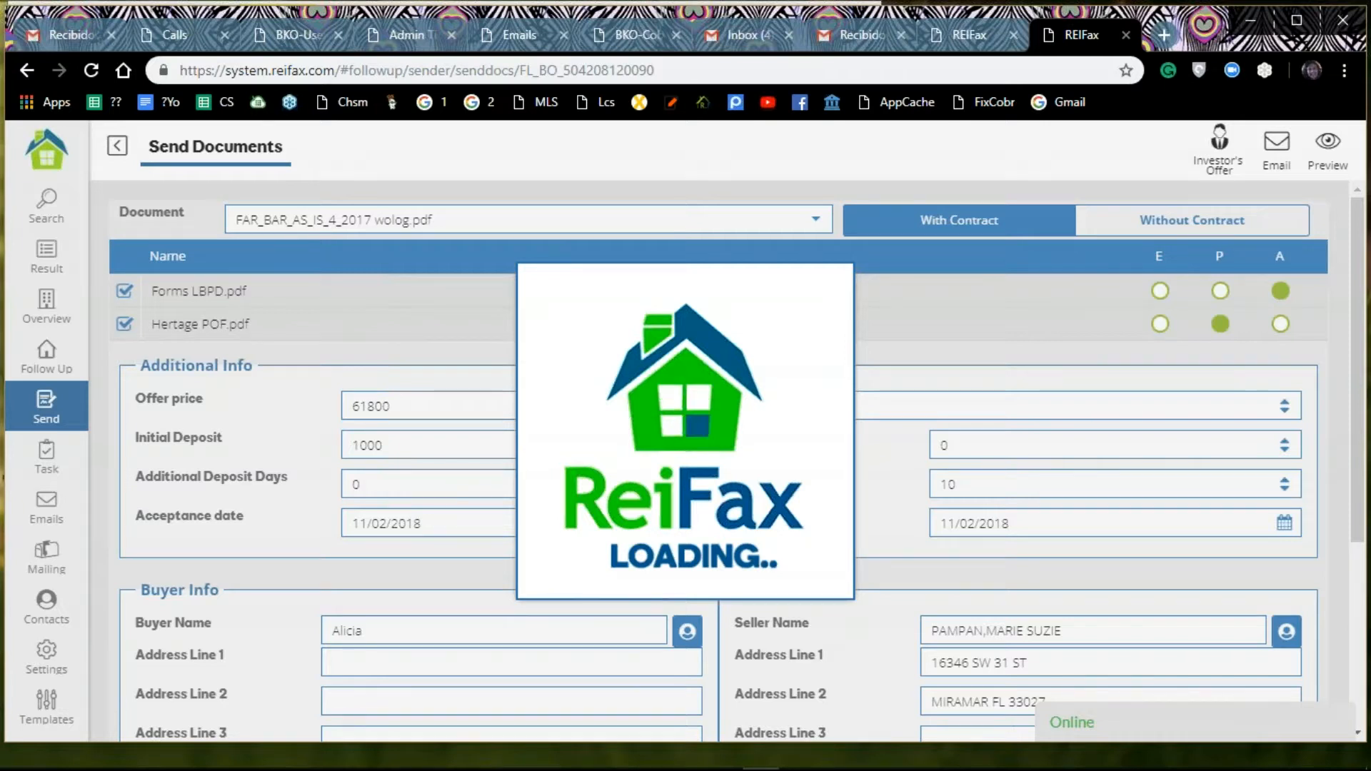
pyautogui.moveTo(504, 766)
pyautogui.click(92, 70)
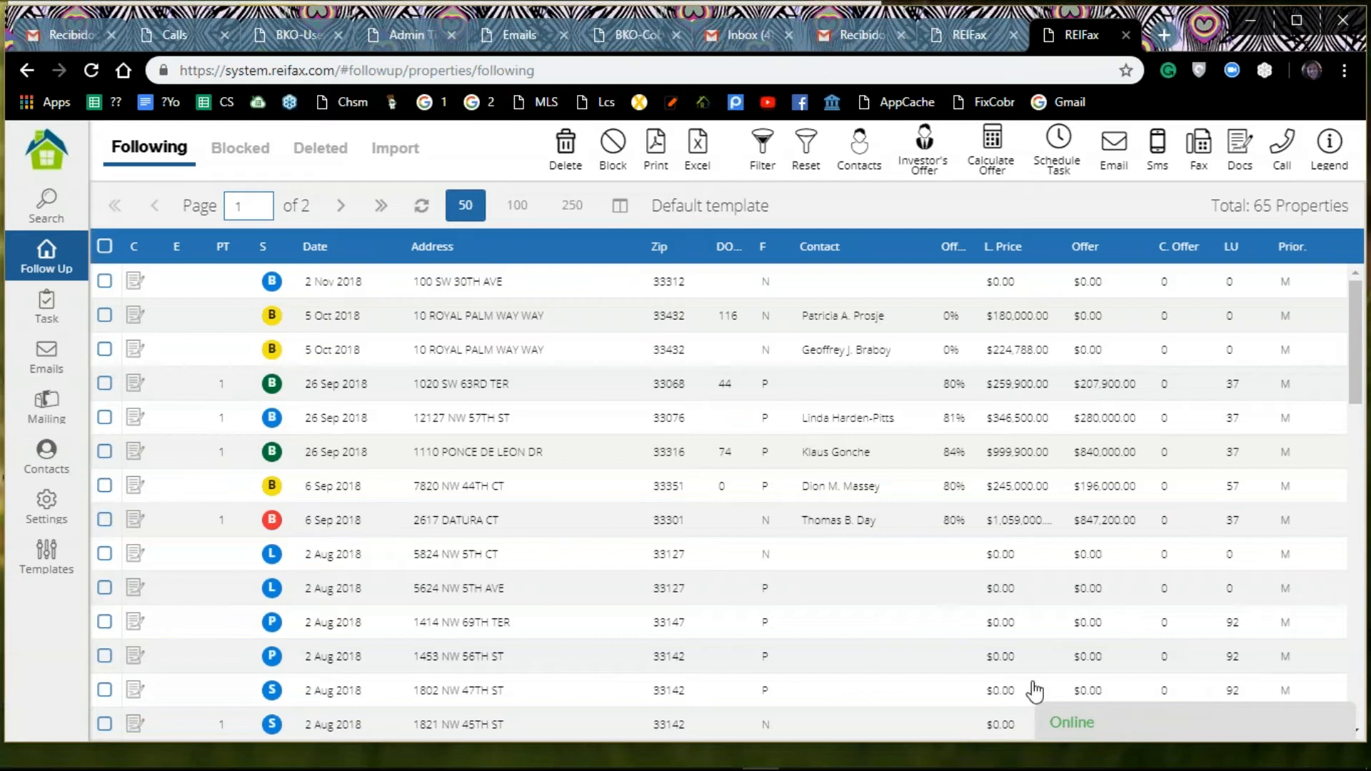
# Step: Open the live support chat window
pyautogui.click(1060, 725)
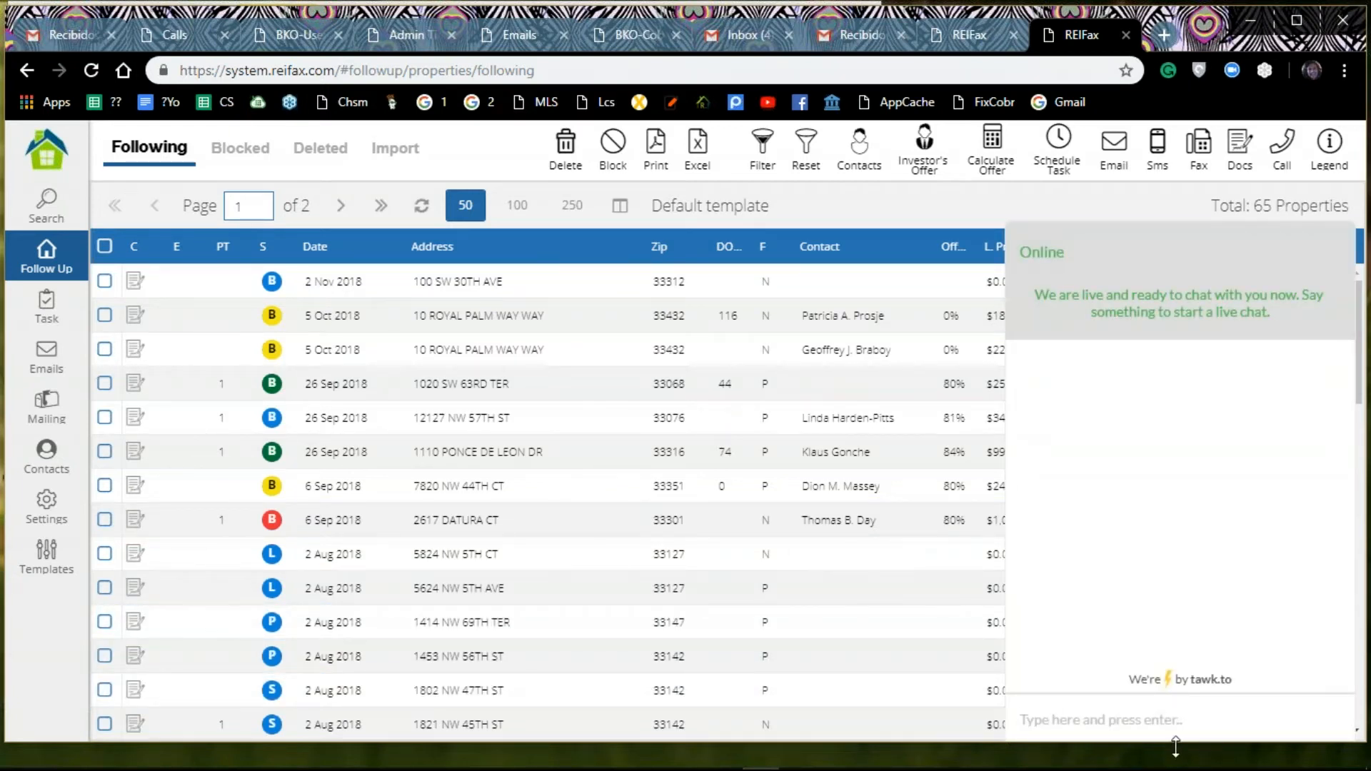
pyautogui.doubleClick(1096, 205)
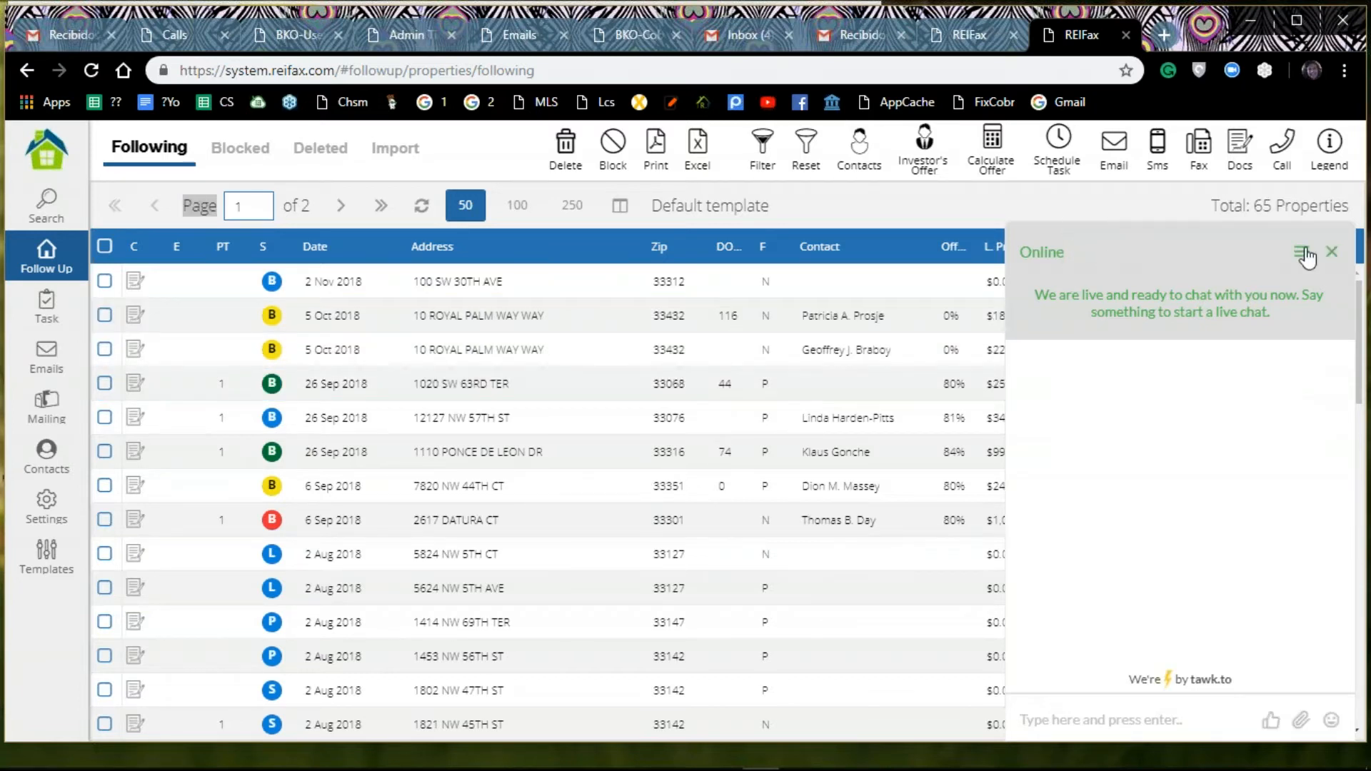
pyautogui.click(1332, 252)
pyautogui.click(1332, 250)
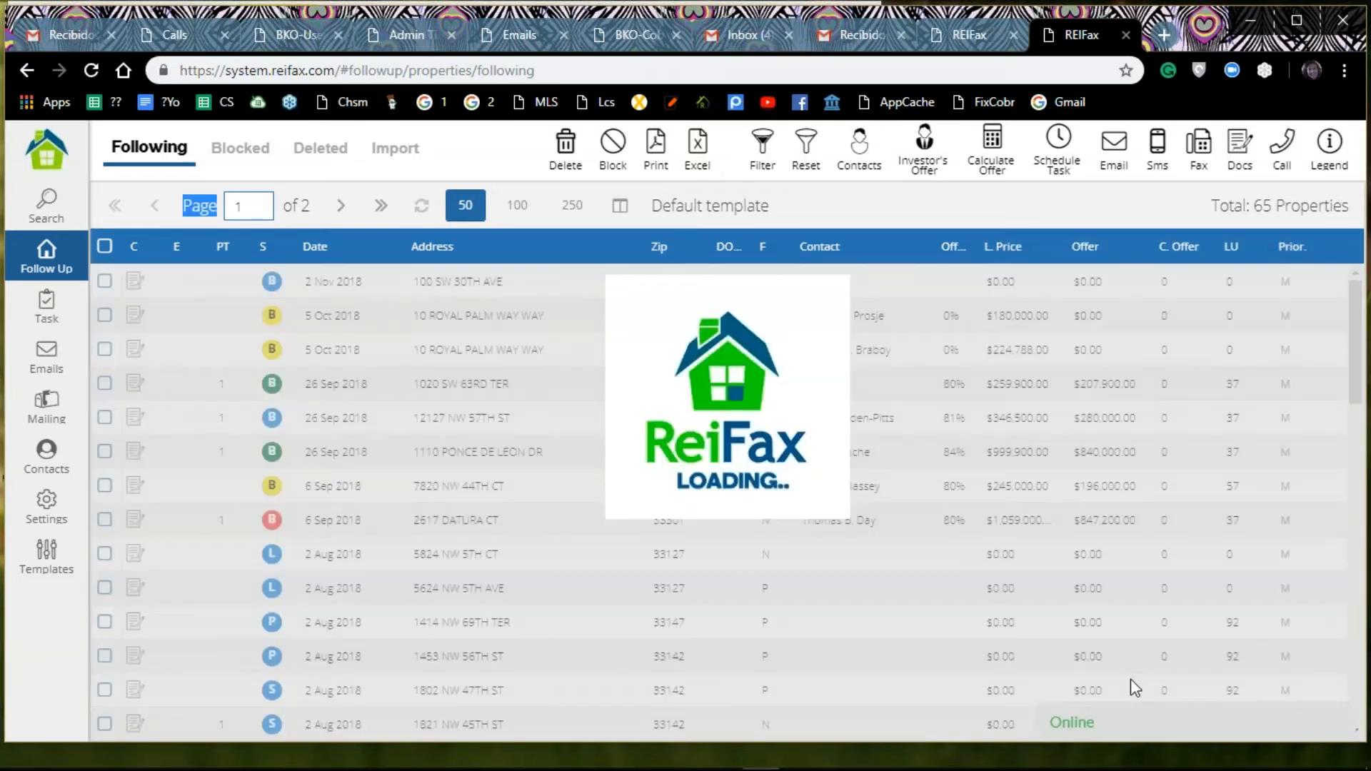
pyautogui.click(1071, 725)
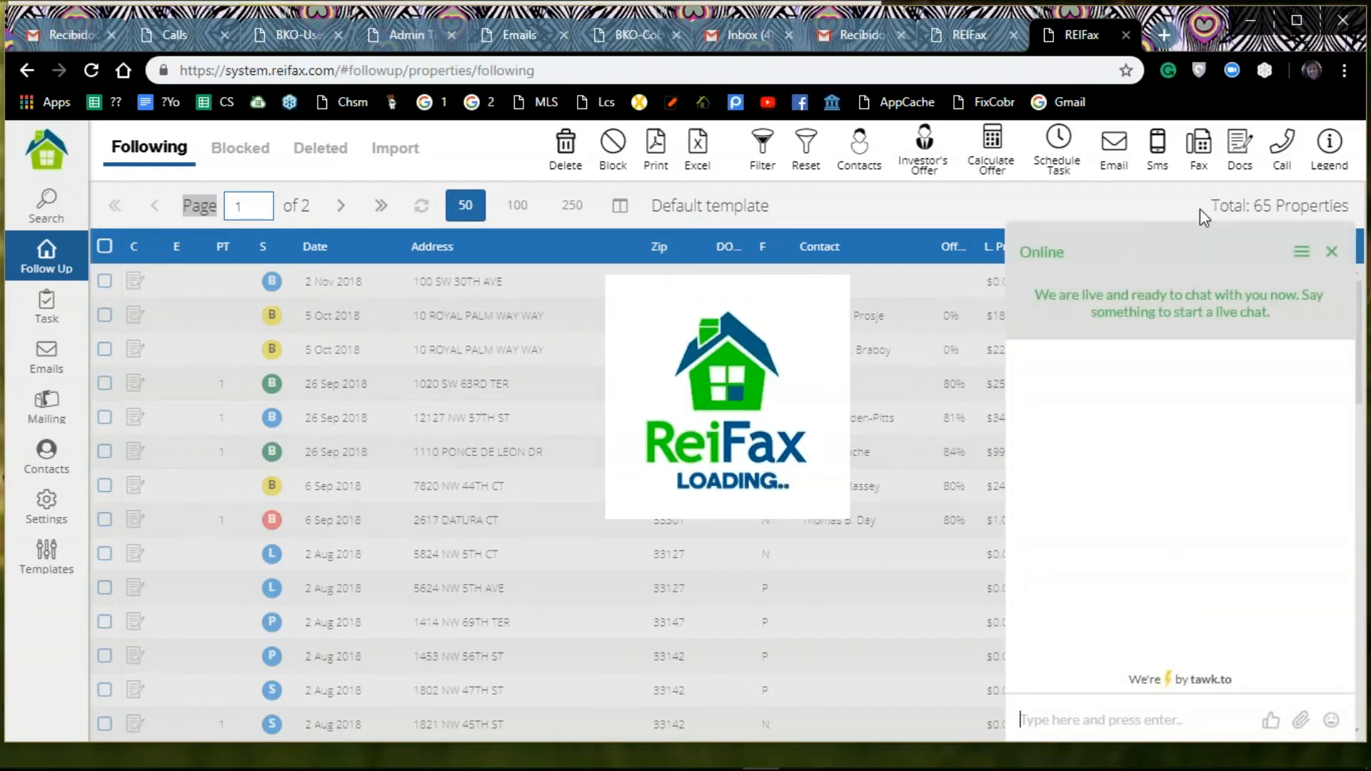
# Step: Close the live support chat and hide its Online chat bar with the account's Customer Service option
pyautogui.click(1332, 251)
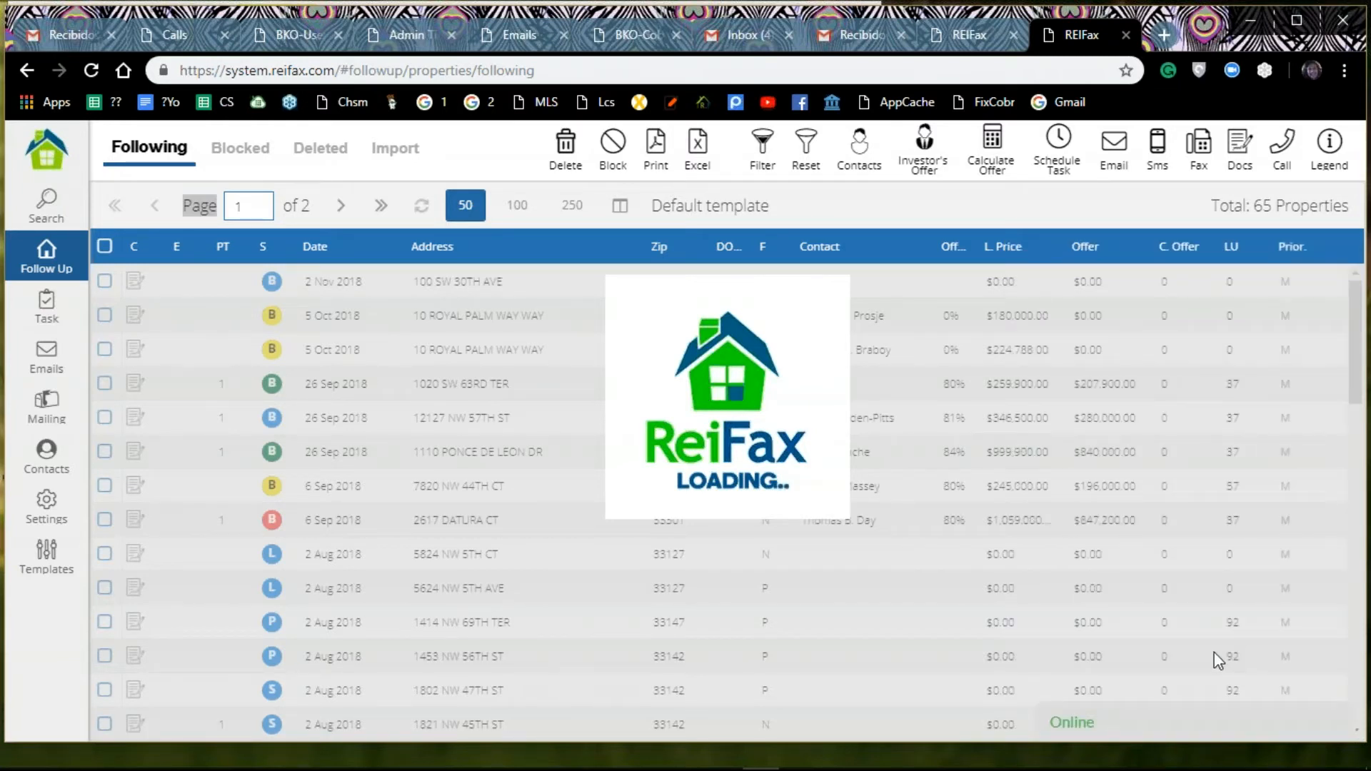
pyautogui.click(39, 165)
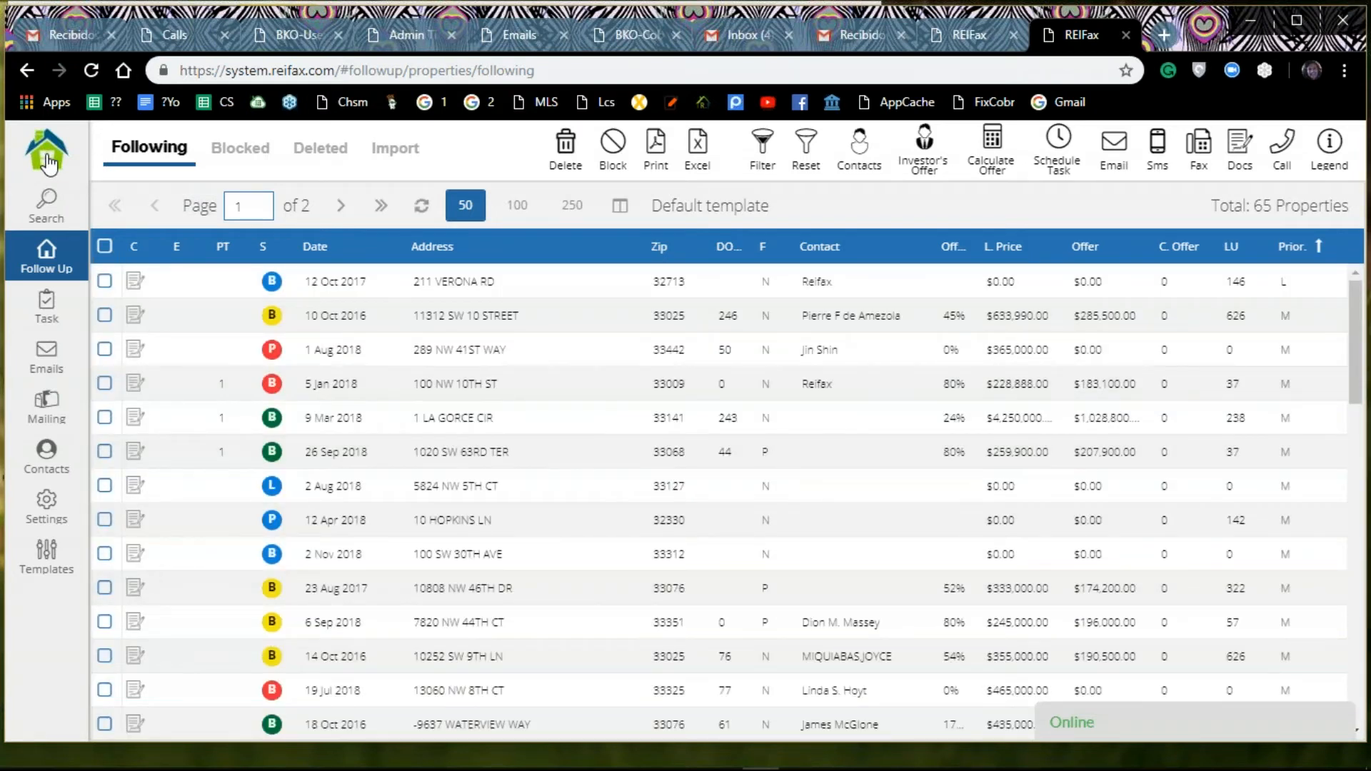
pyautogui.click(49, 163)
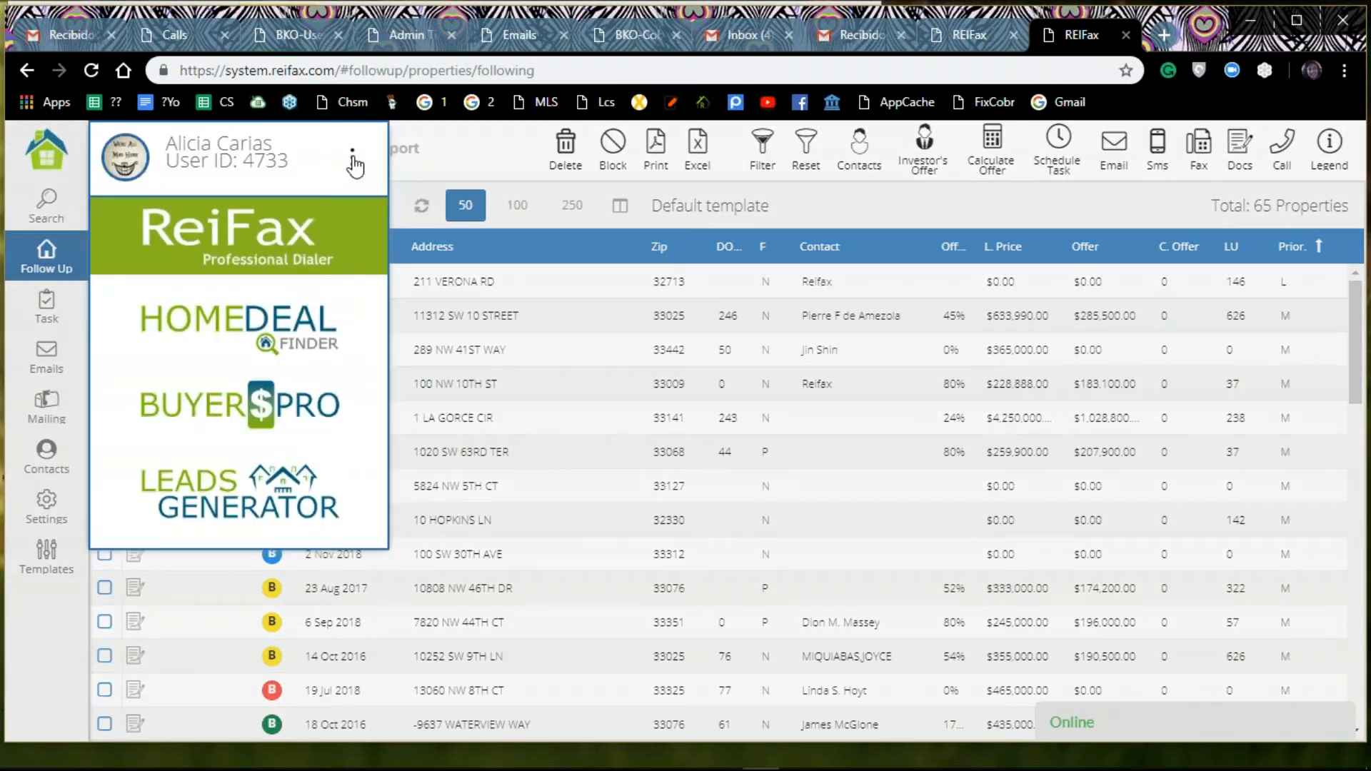
pyautogui.click(354, 163)
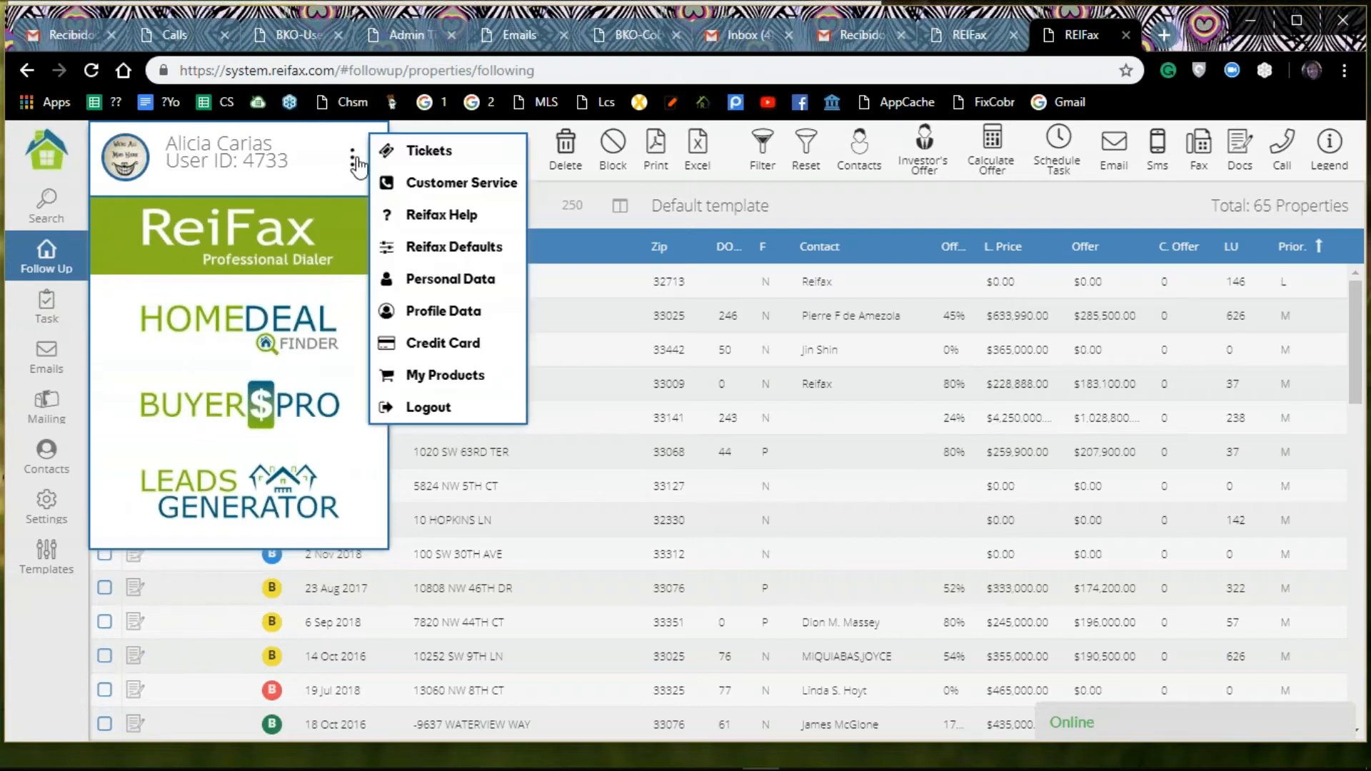
pyautogui.click(428, 185)
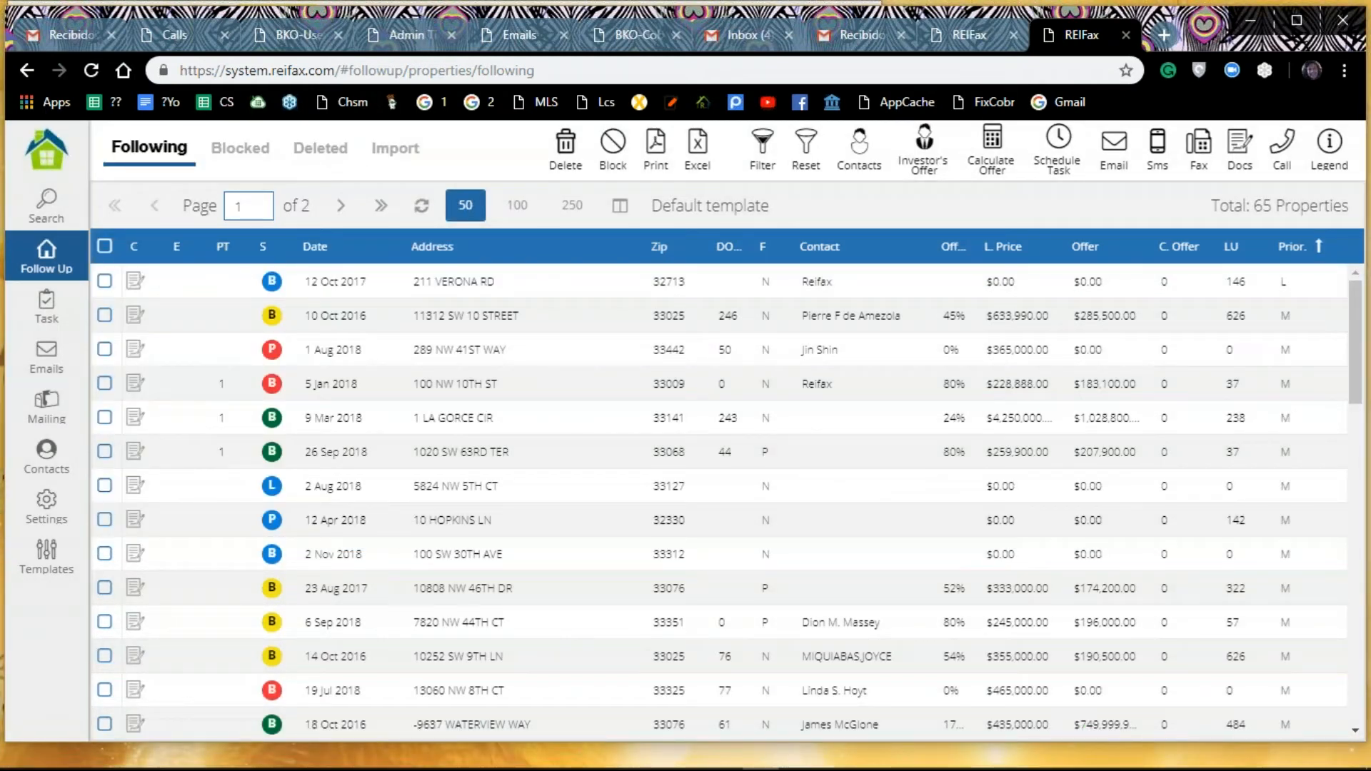
pyautogui.click(1172, 720)
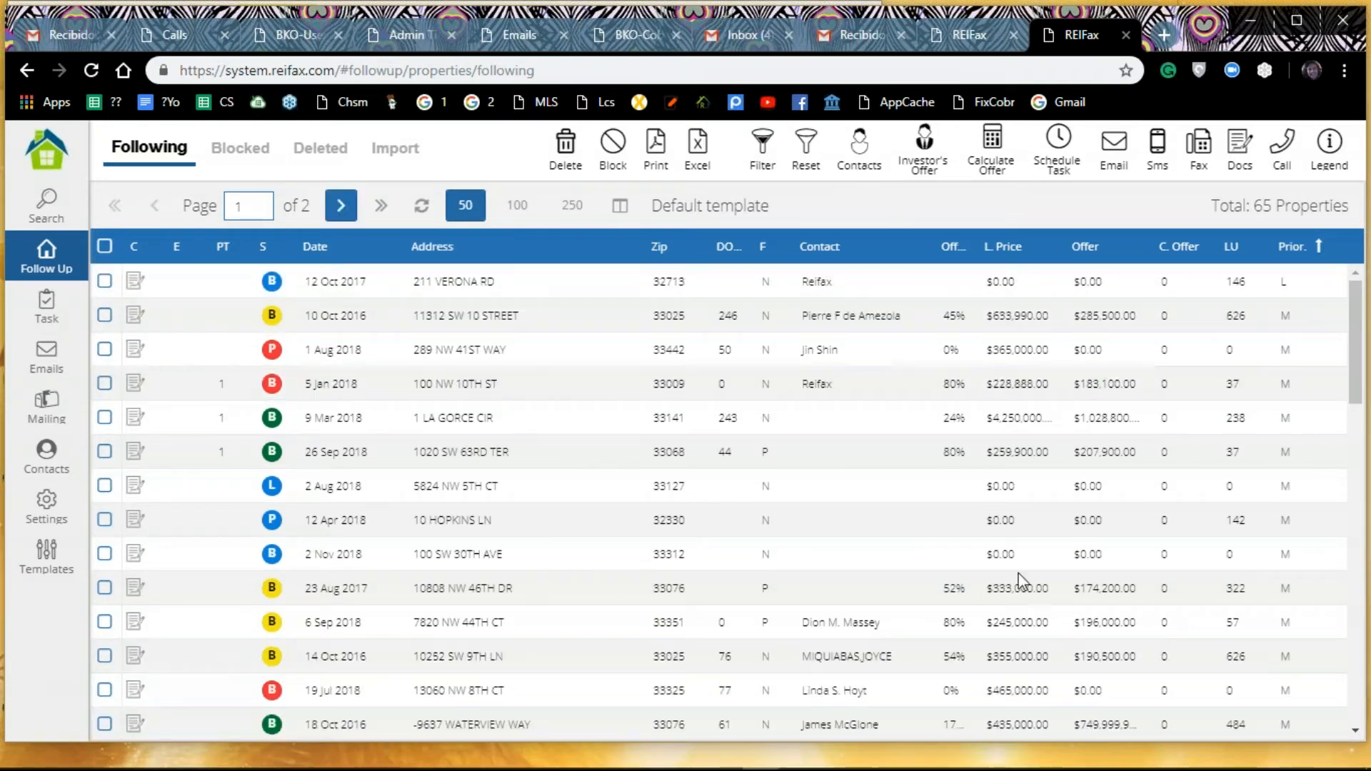
# Step: Show the Online chat bar again through the account's Customer Service option and open the live support chat
pyautogui.click(48, 151)
pyautogui.click(48, 152)
pyautogui.click(48, 155)
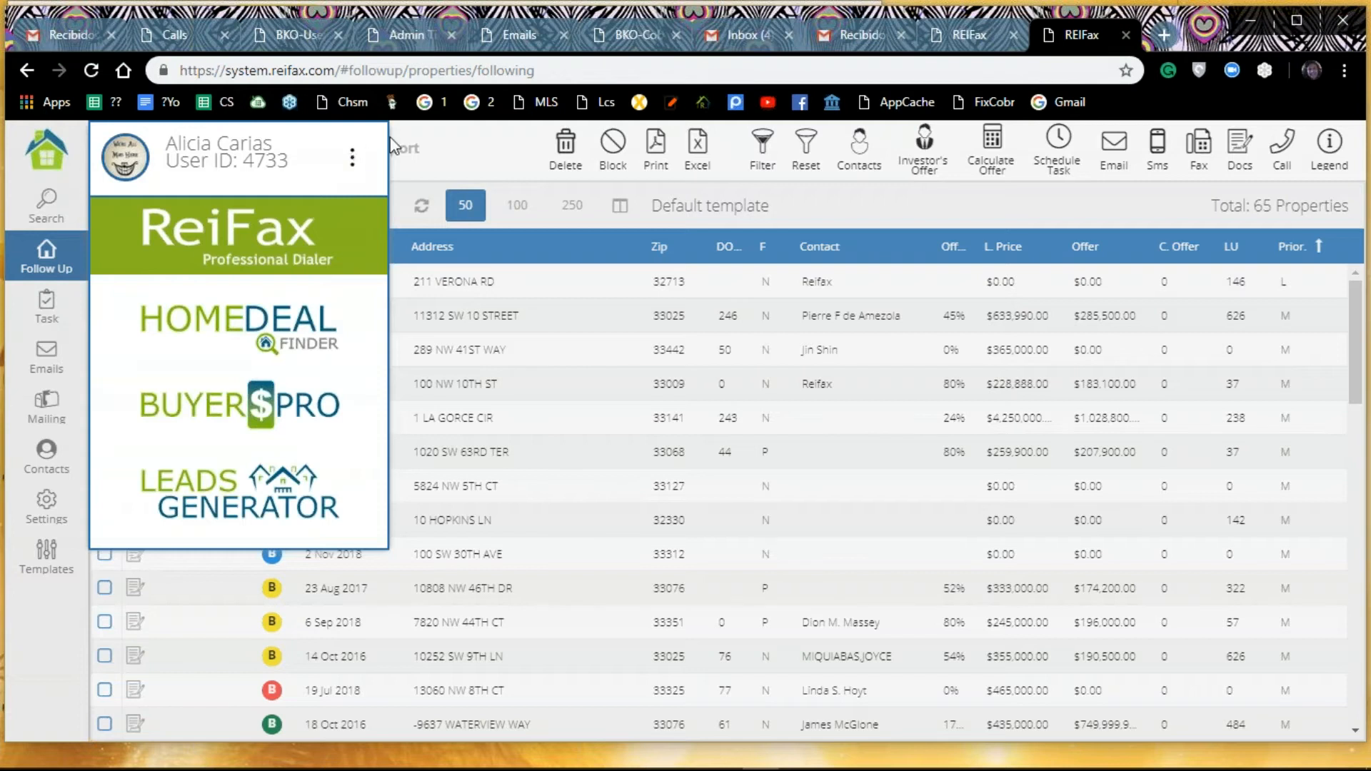
pyautogui.click(353, 159)
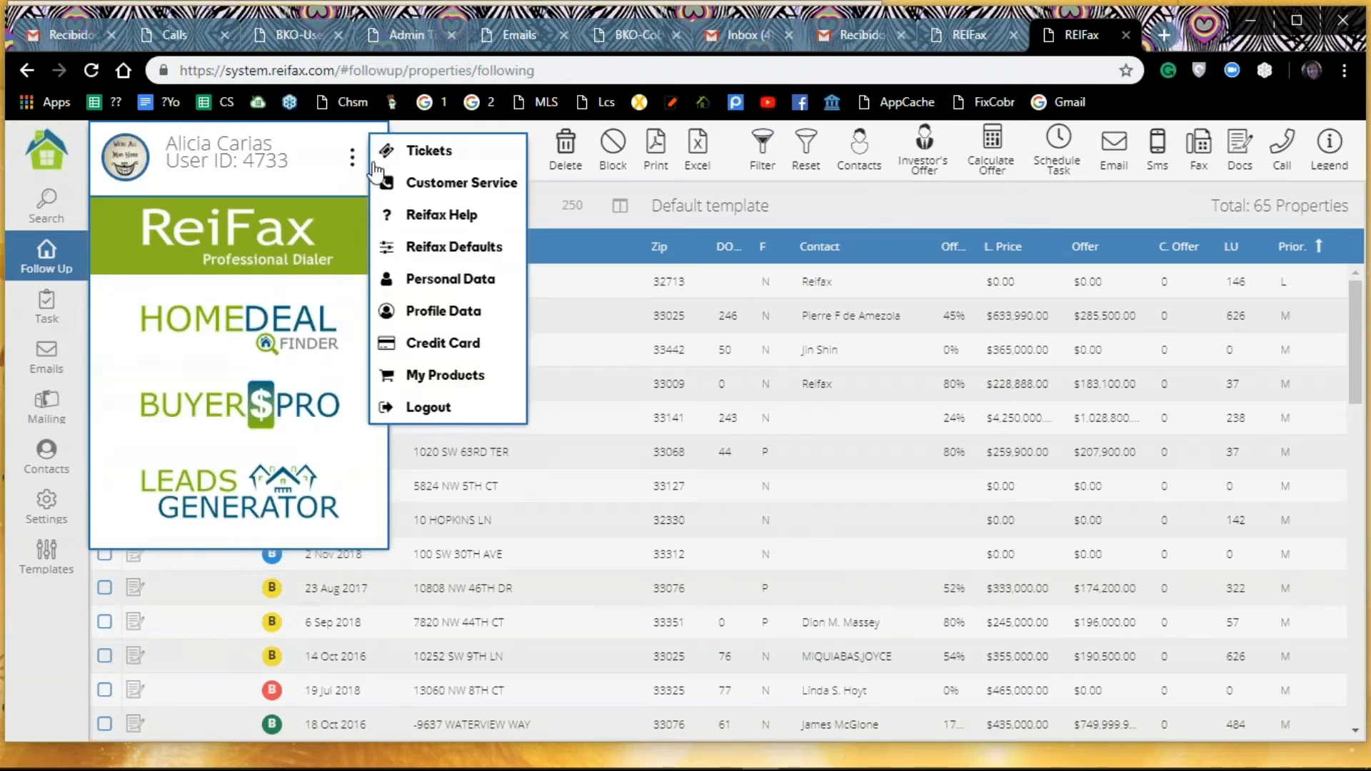
pyautogui.click(406, 184)
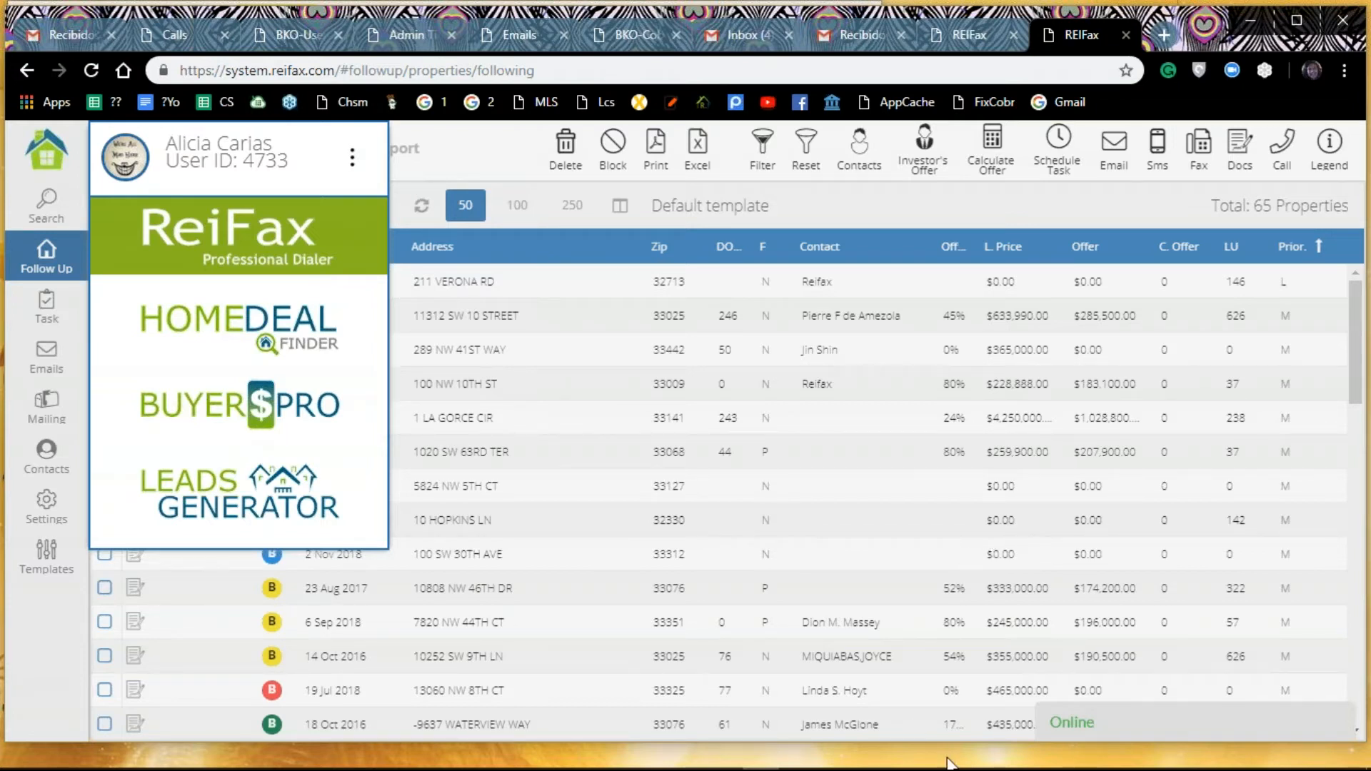
pyautogui.click(1075, 724)
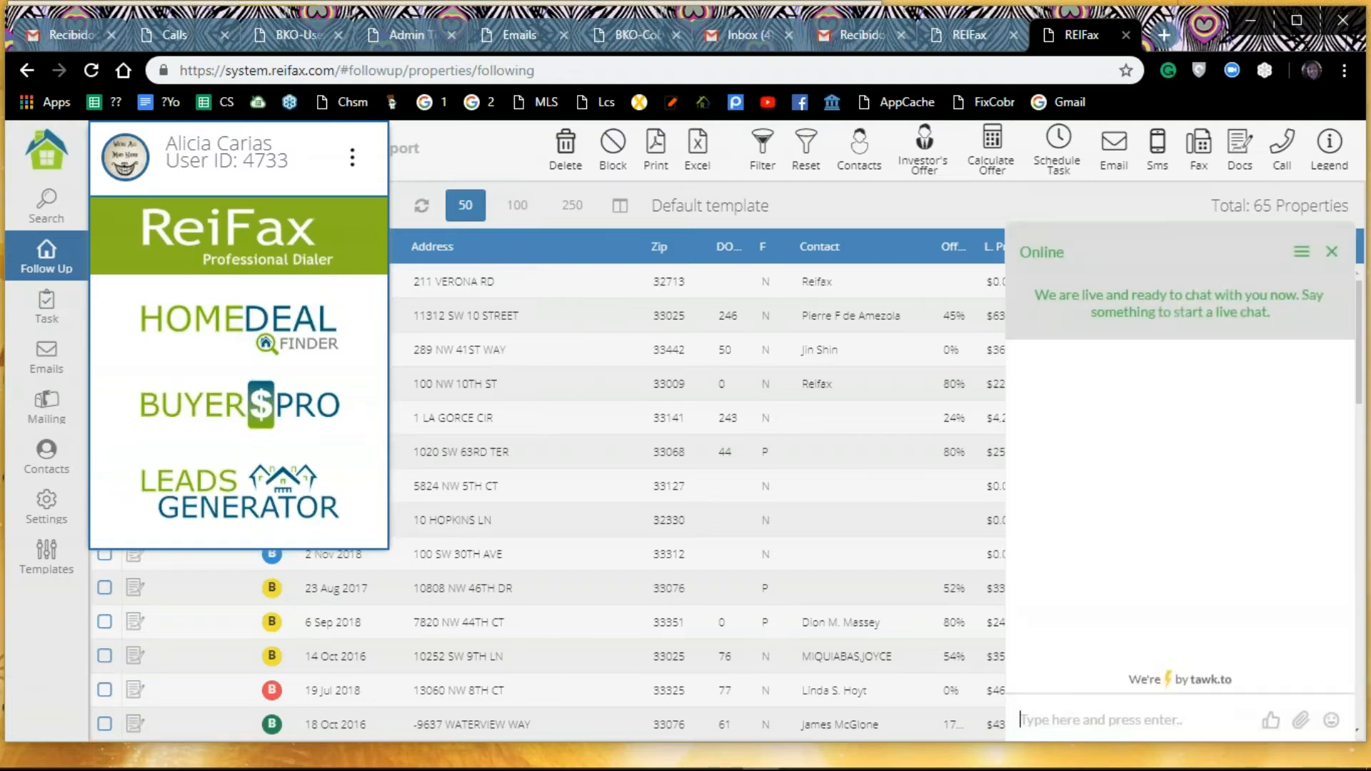